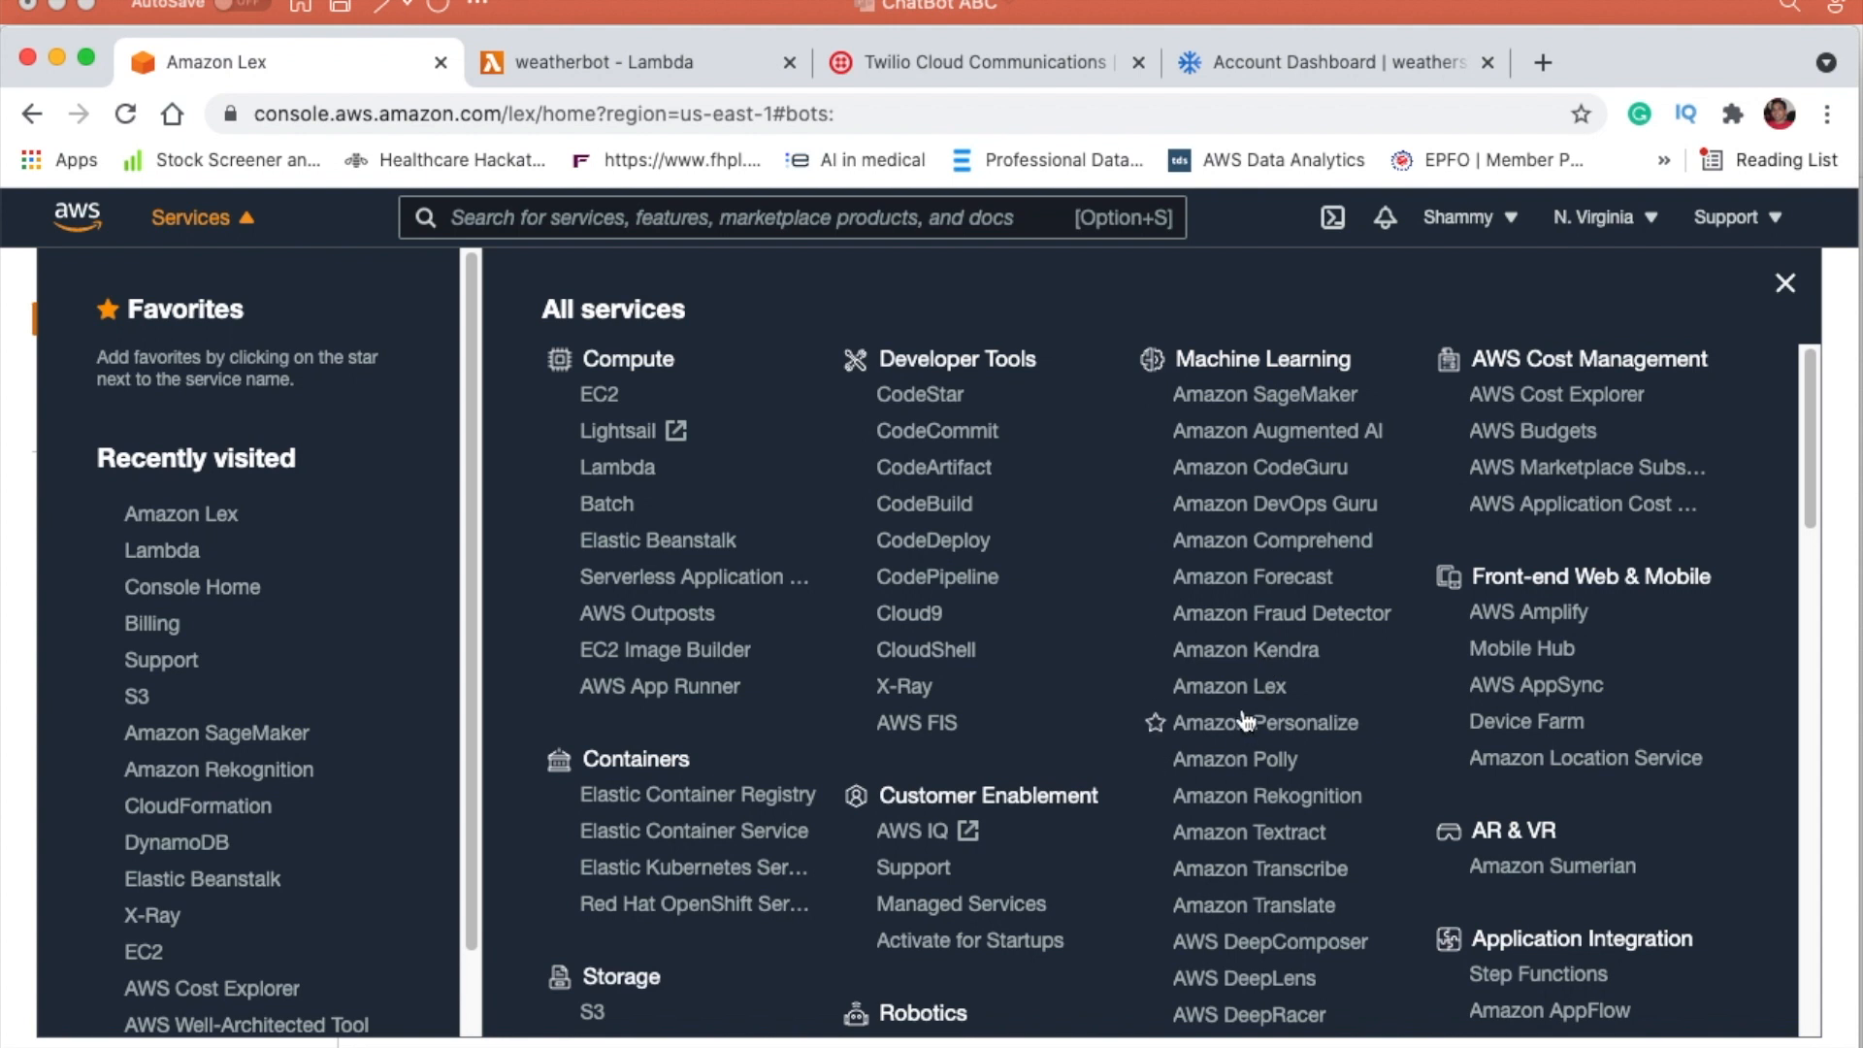
Step: Open Amazon Lex and start creating a custom bot named Demobot
click(1225, 689)
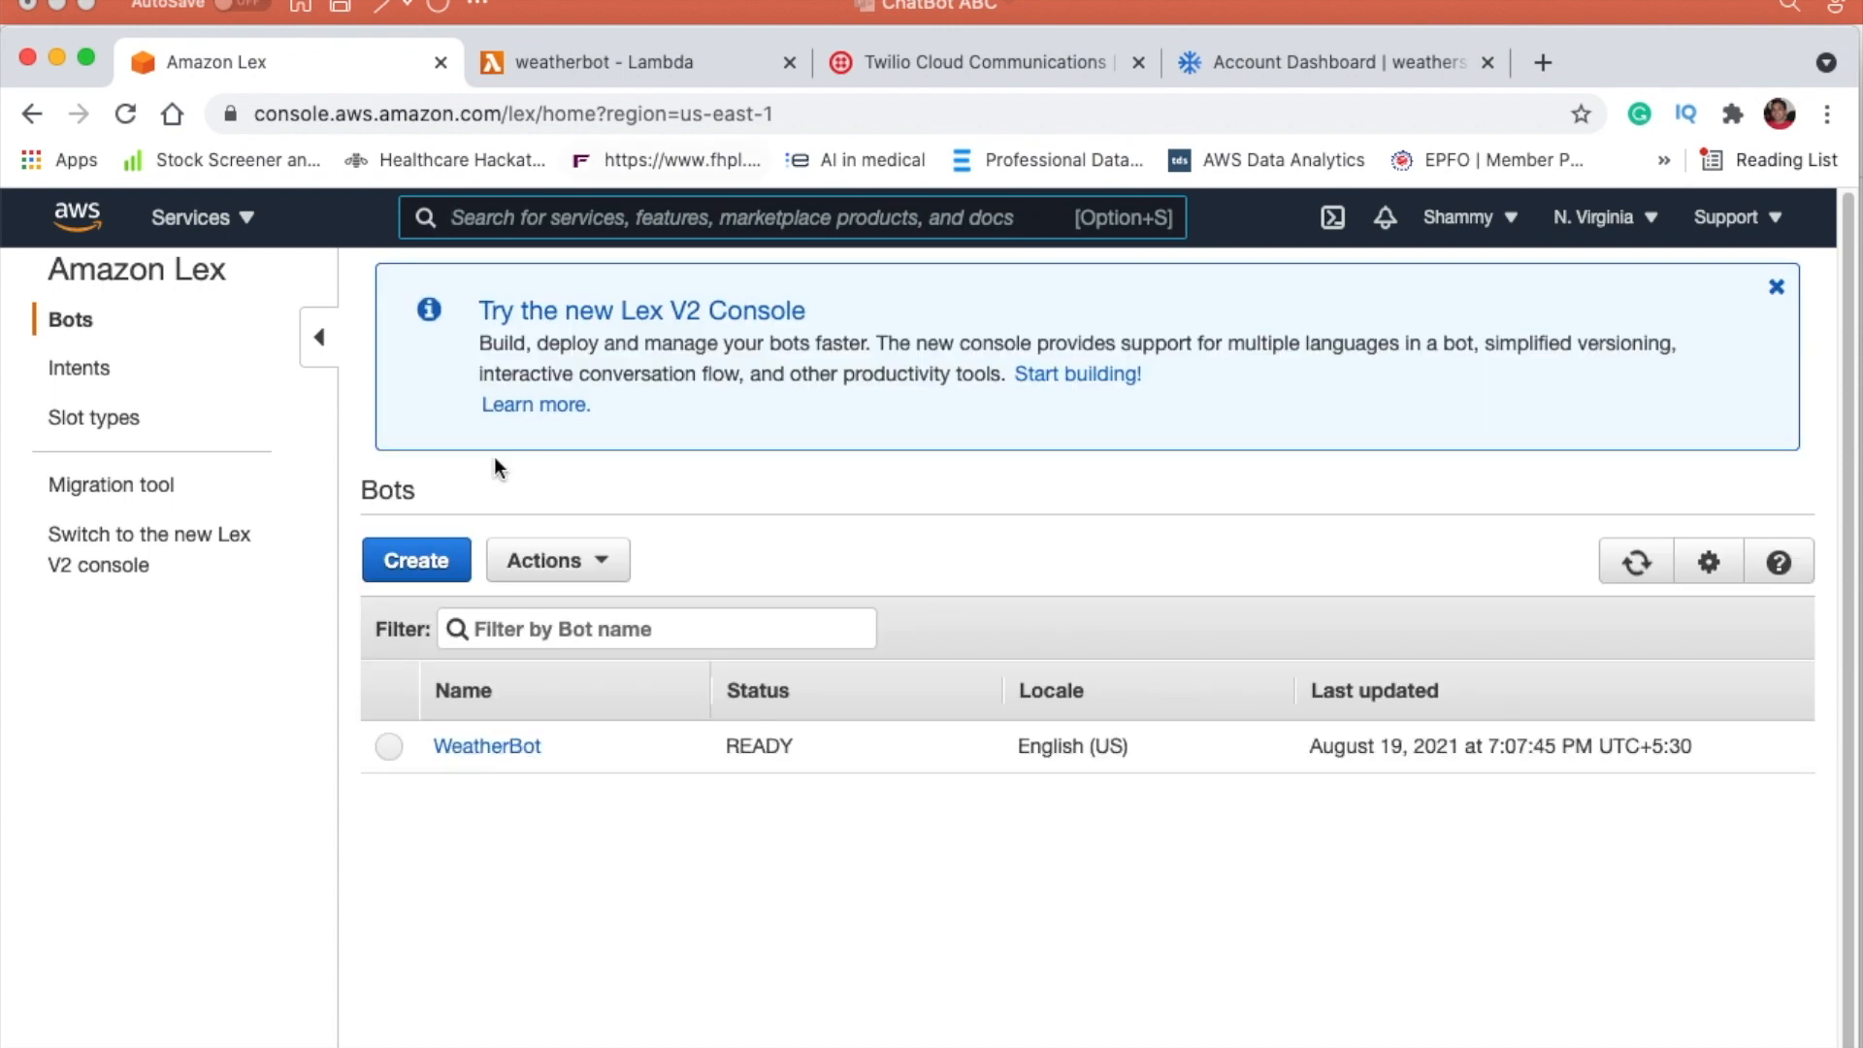
click(427, 562)
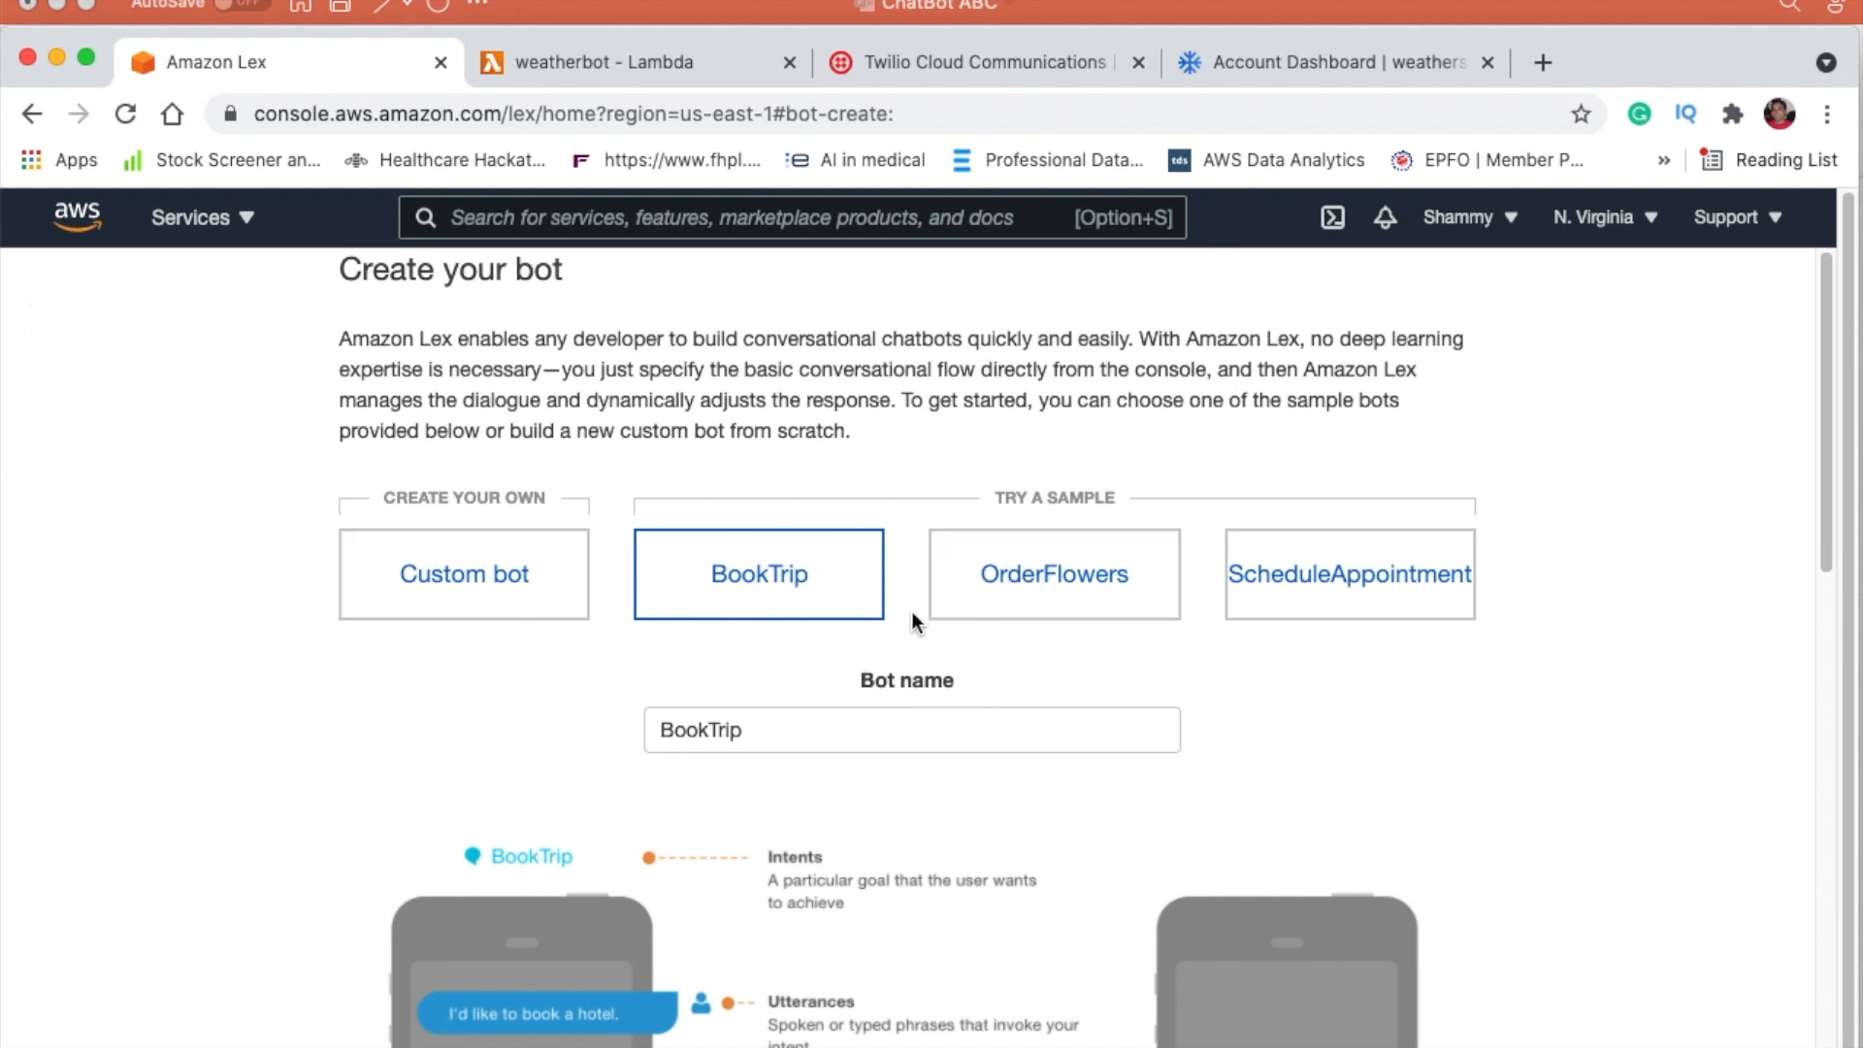
click(500, 614)
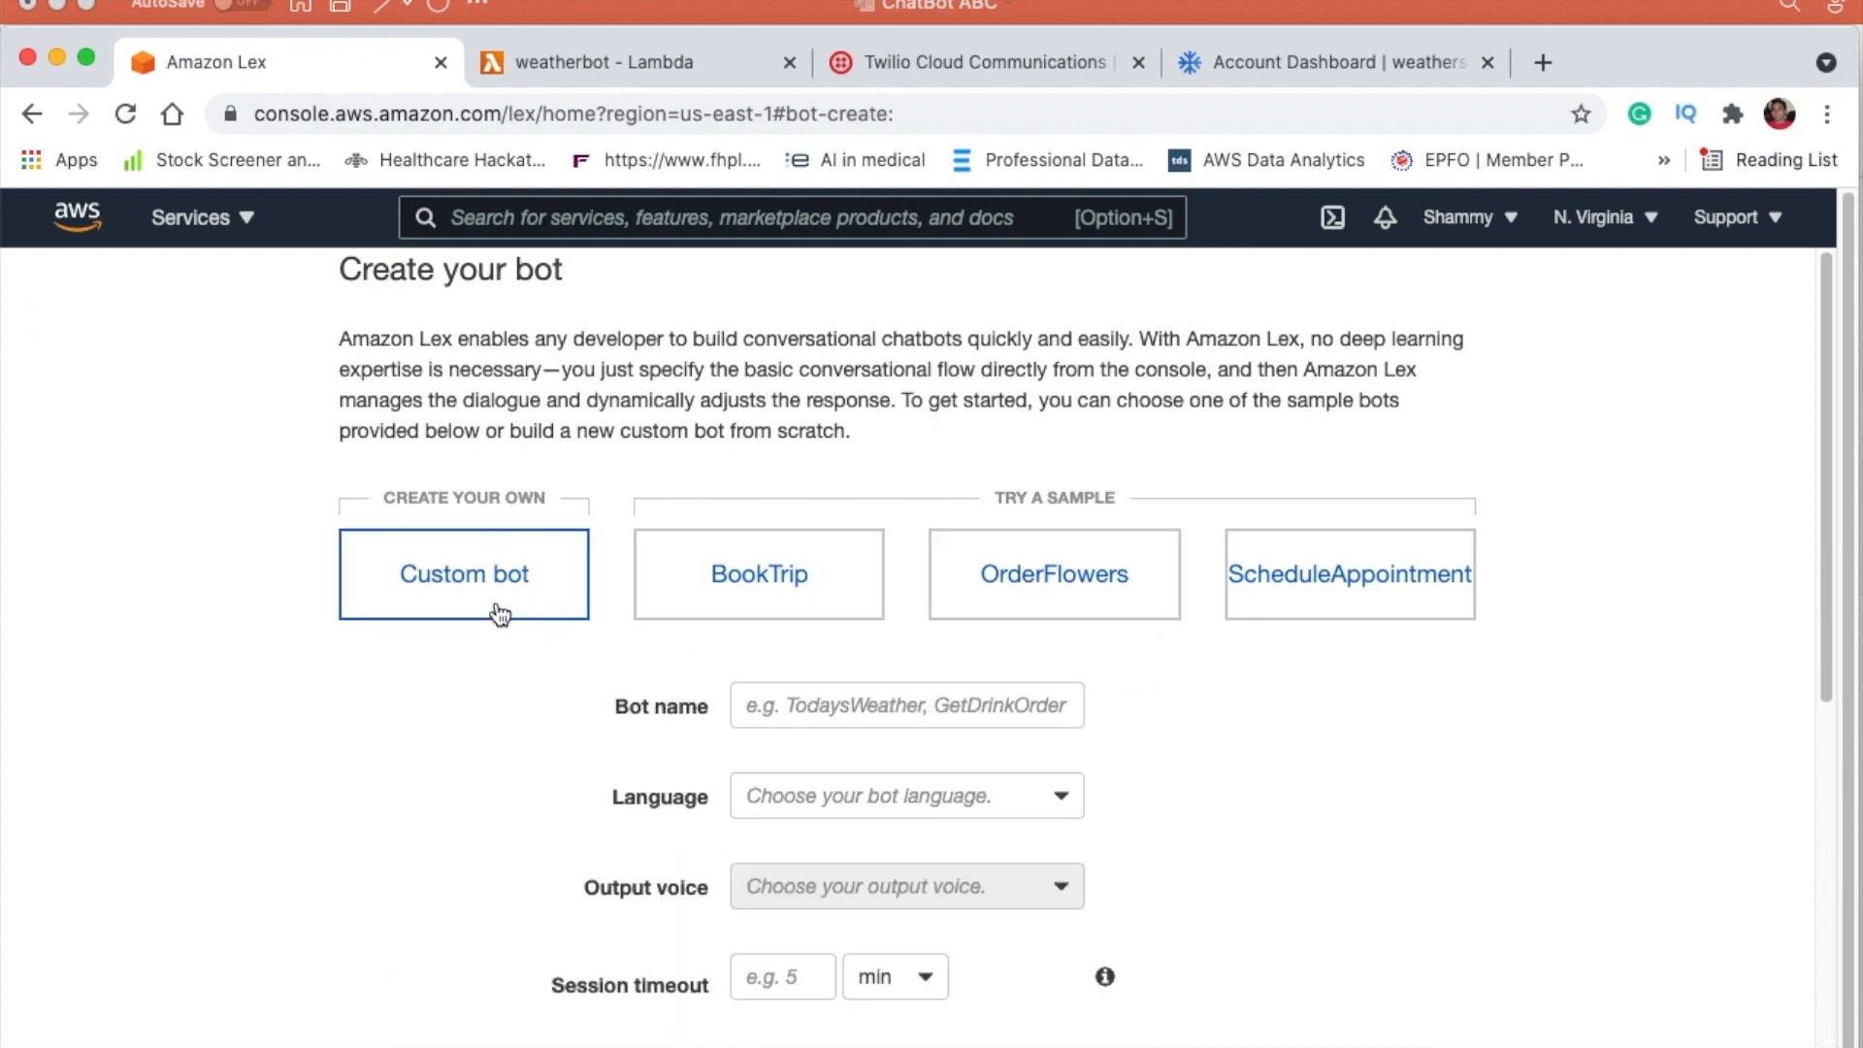
click(785, 716)
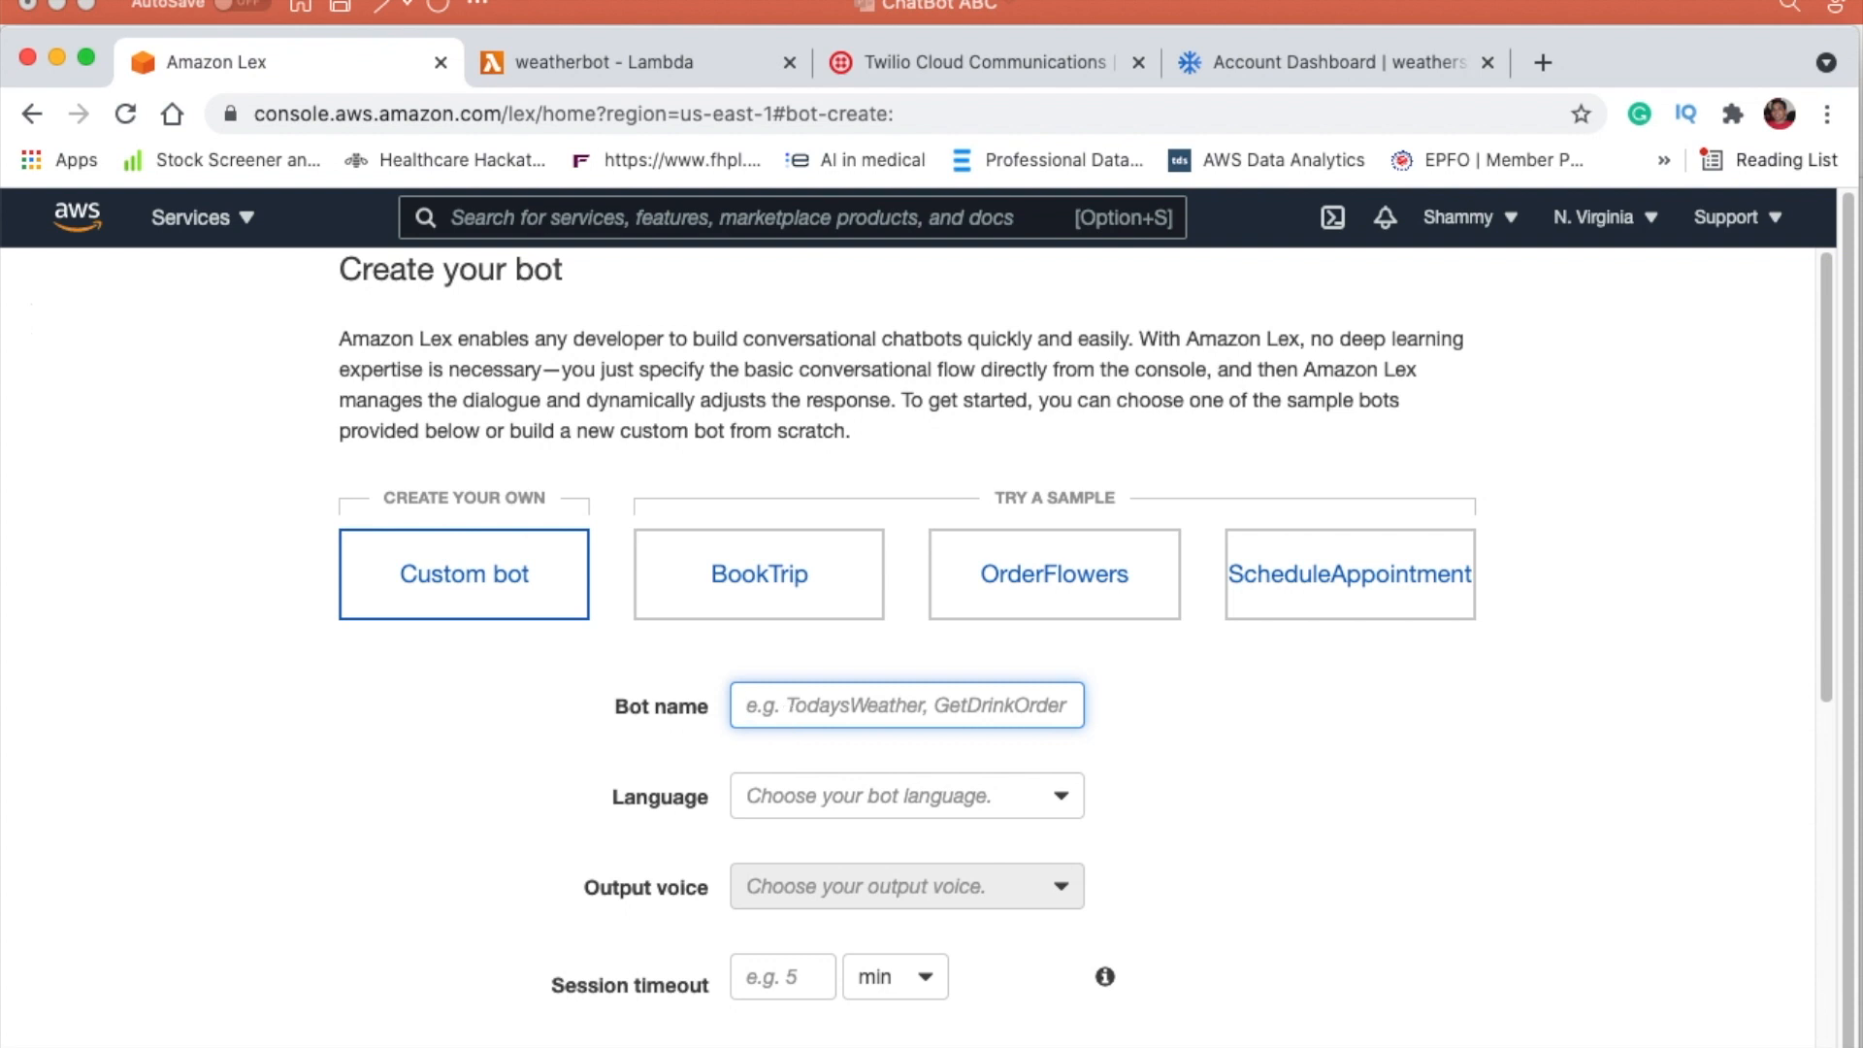
text(Demobot)
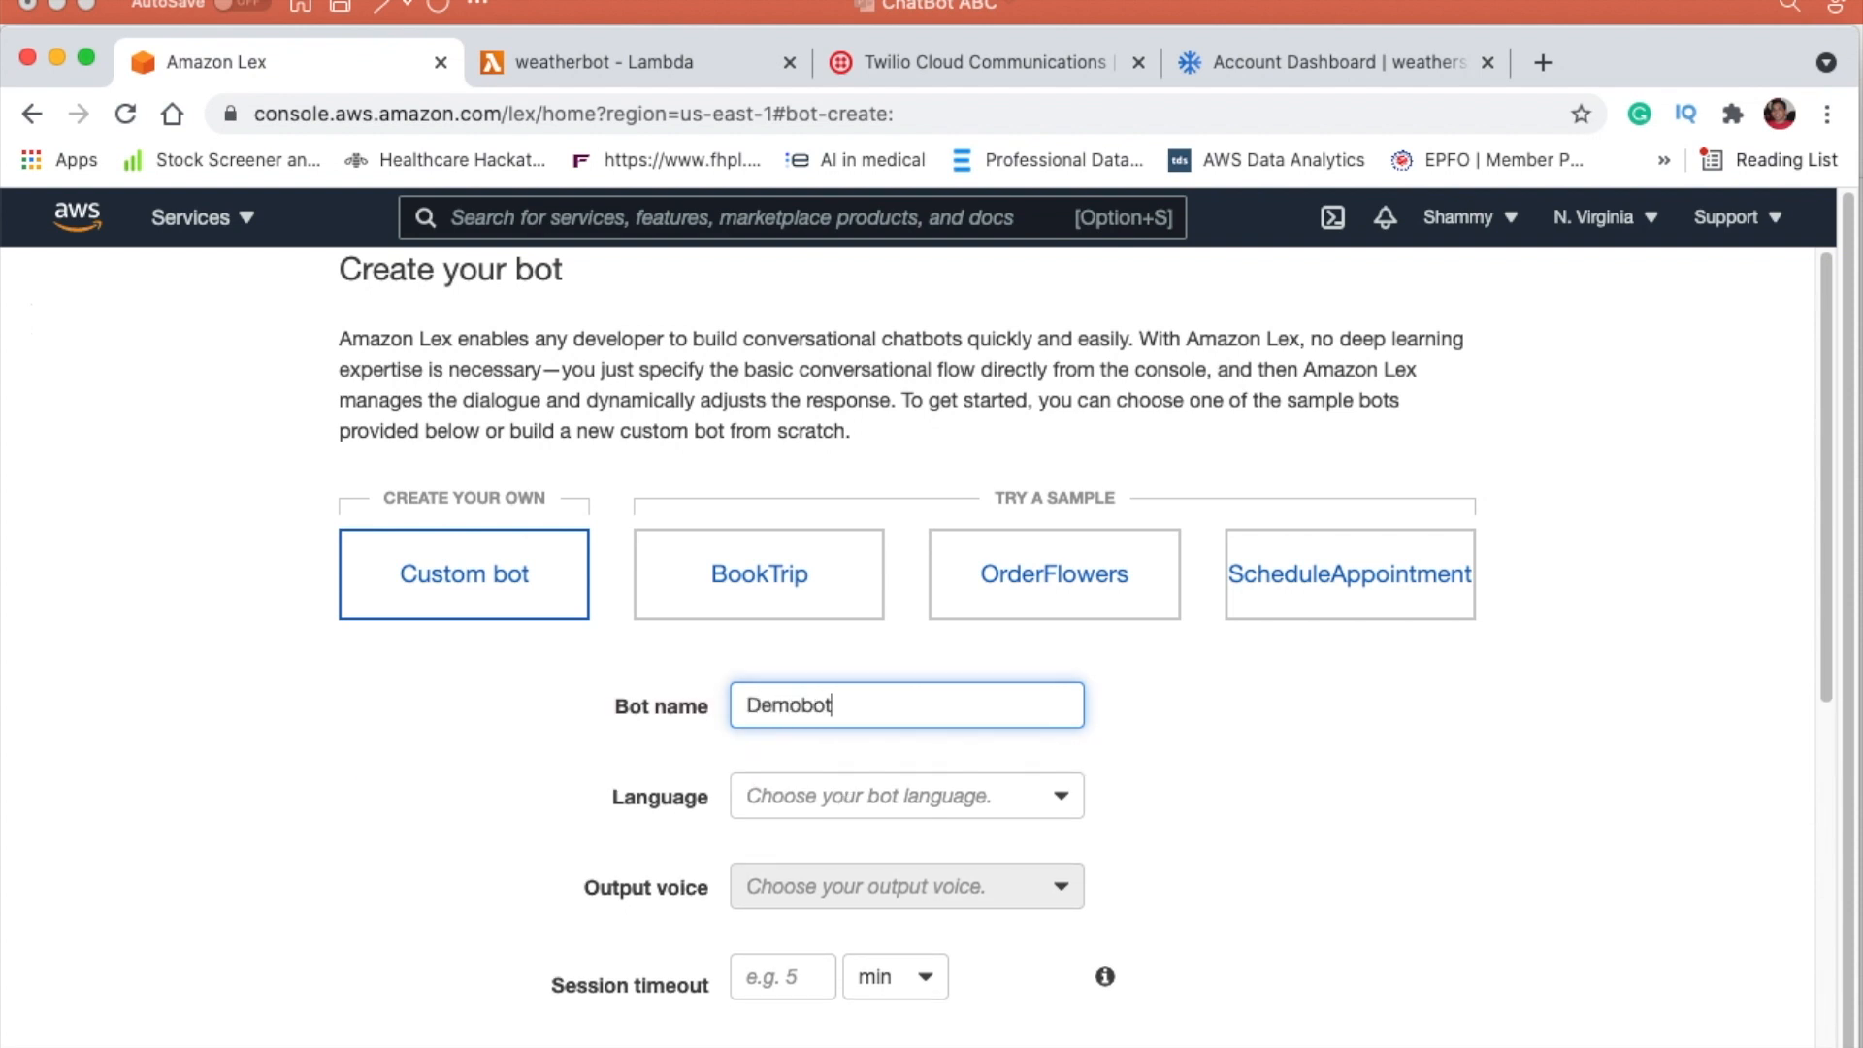
Step: Set the bot's language to English (US), output voice to Salli and session timeout to 5 min
click(885, 794)
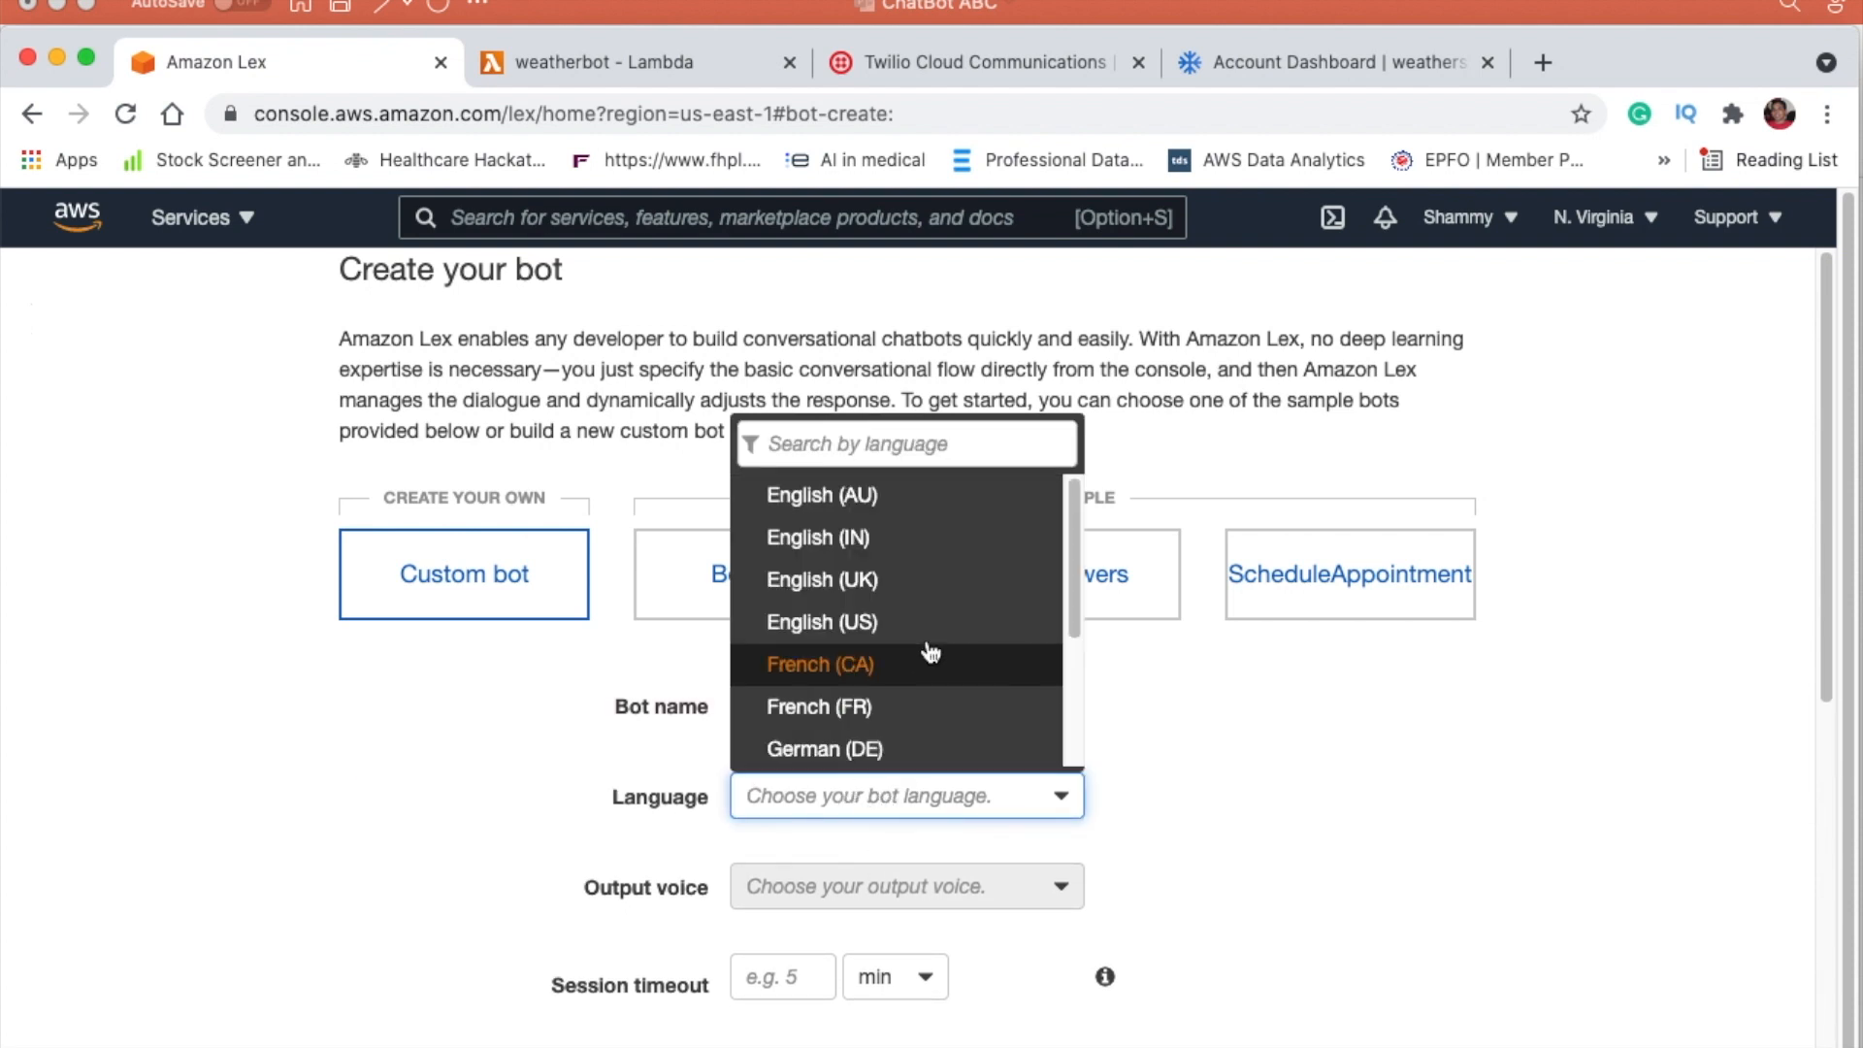
click(868, 626)
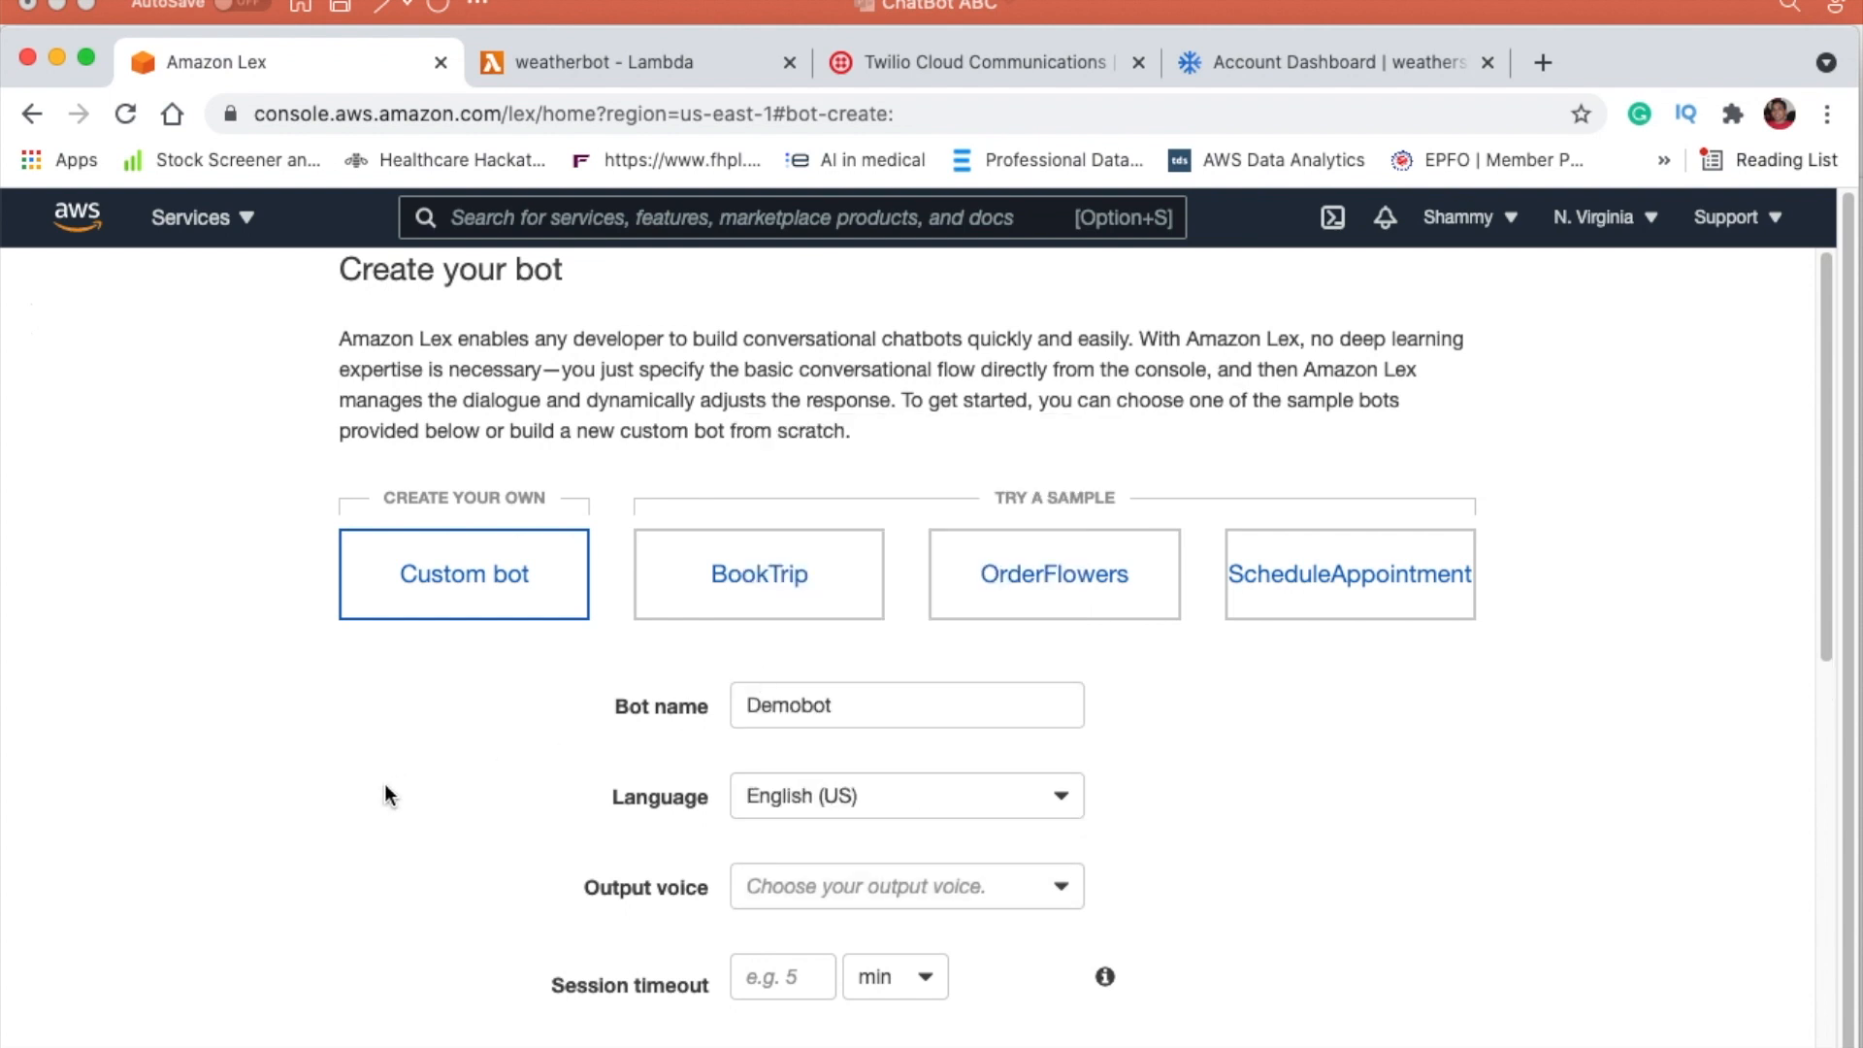
scroll(384, 783, down, 6)
click(825, 324)
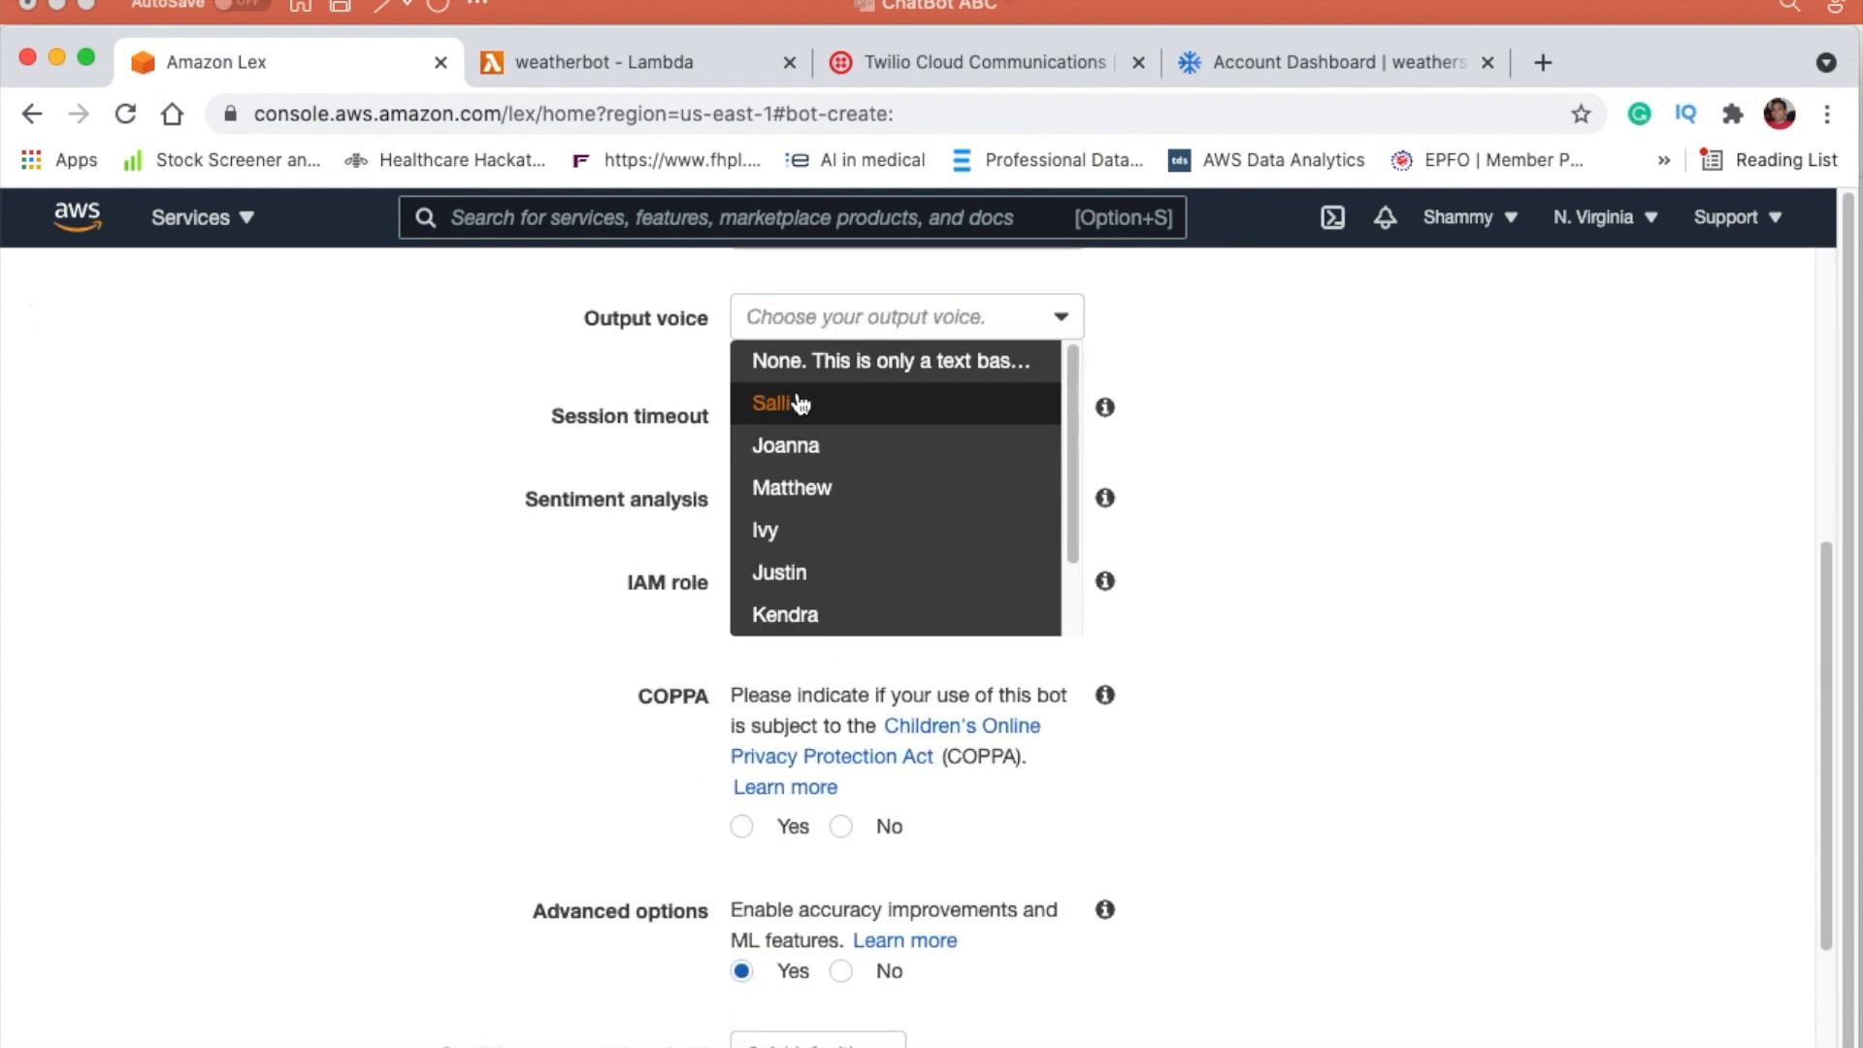
click(805, 403)
click(790, 493)
text(5)
click(347, 611)
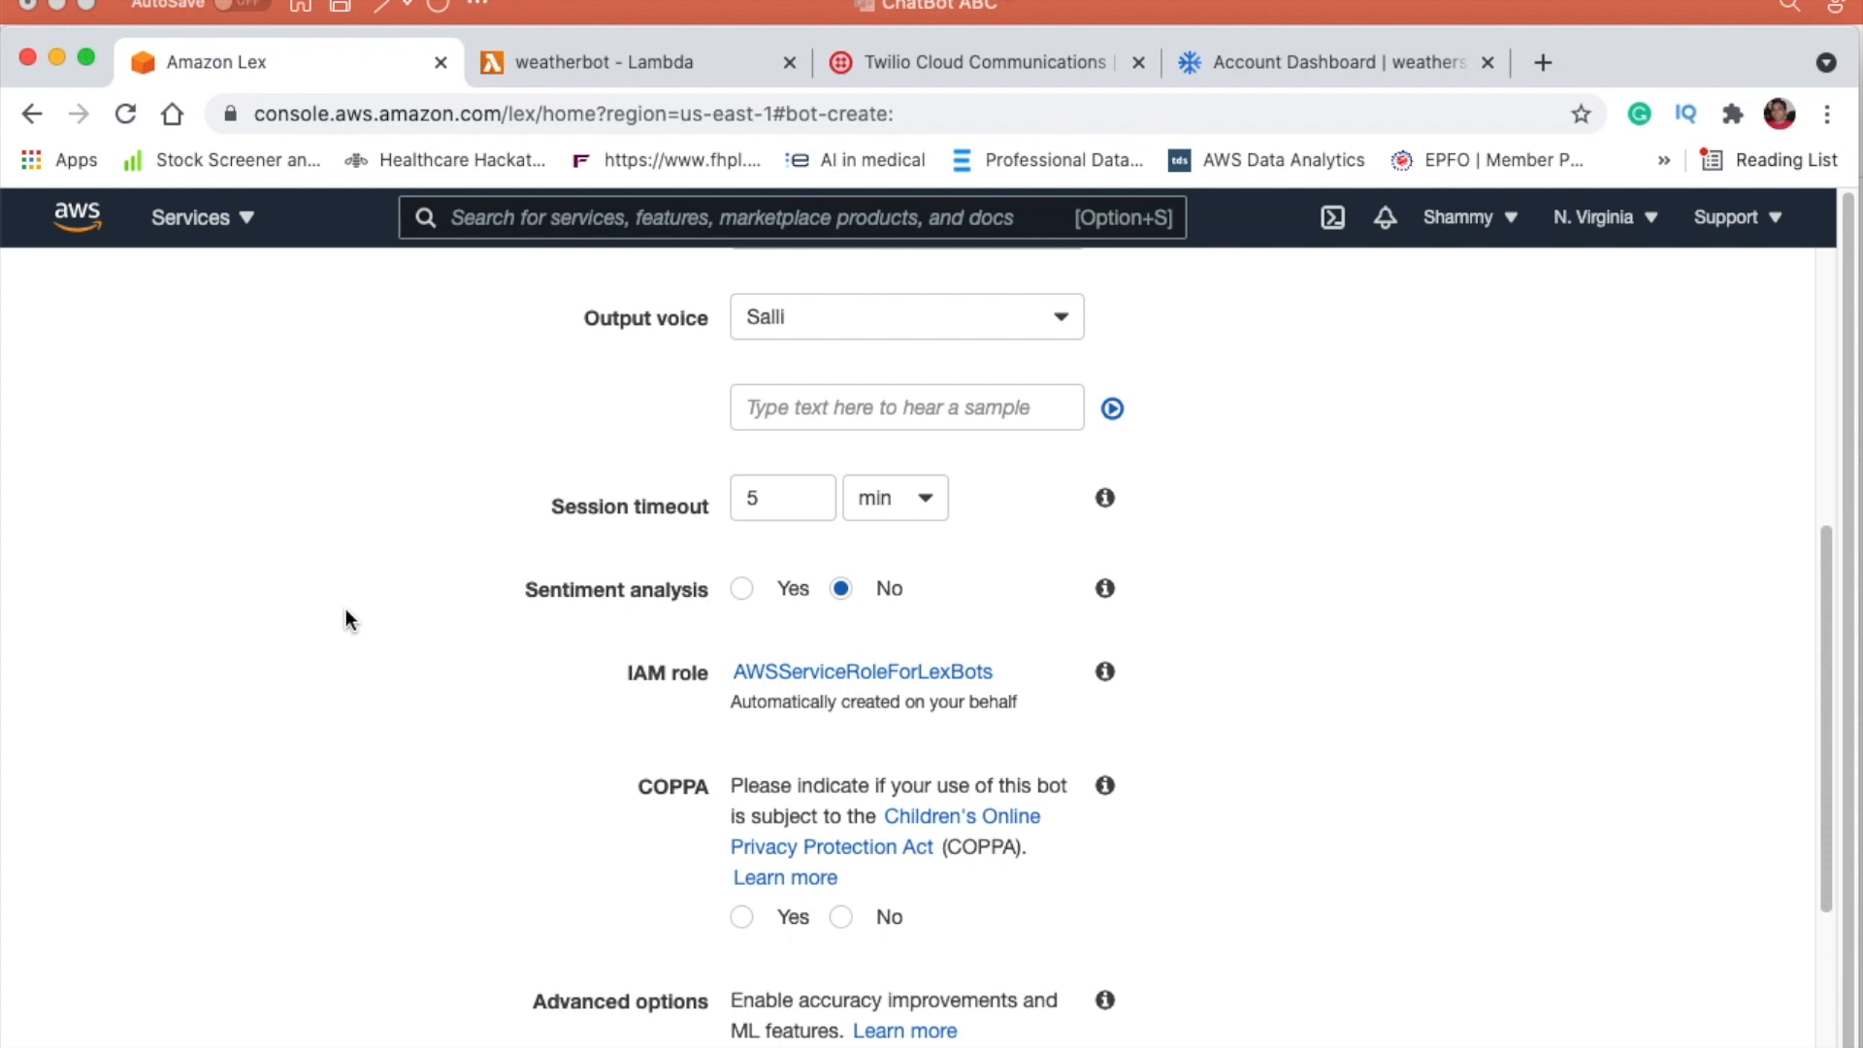
Step: Answer No for COPPA and for the advanced options, and create the bot
scroll(247, 536, down, 1)
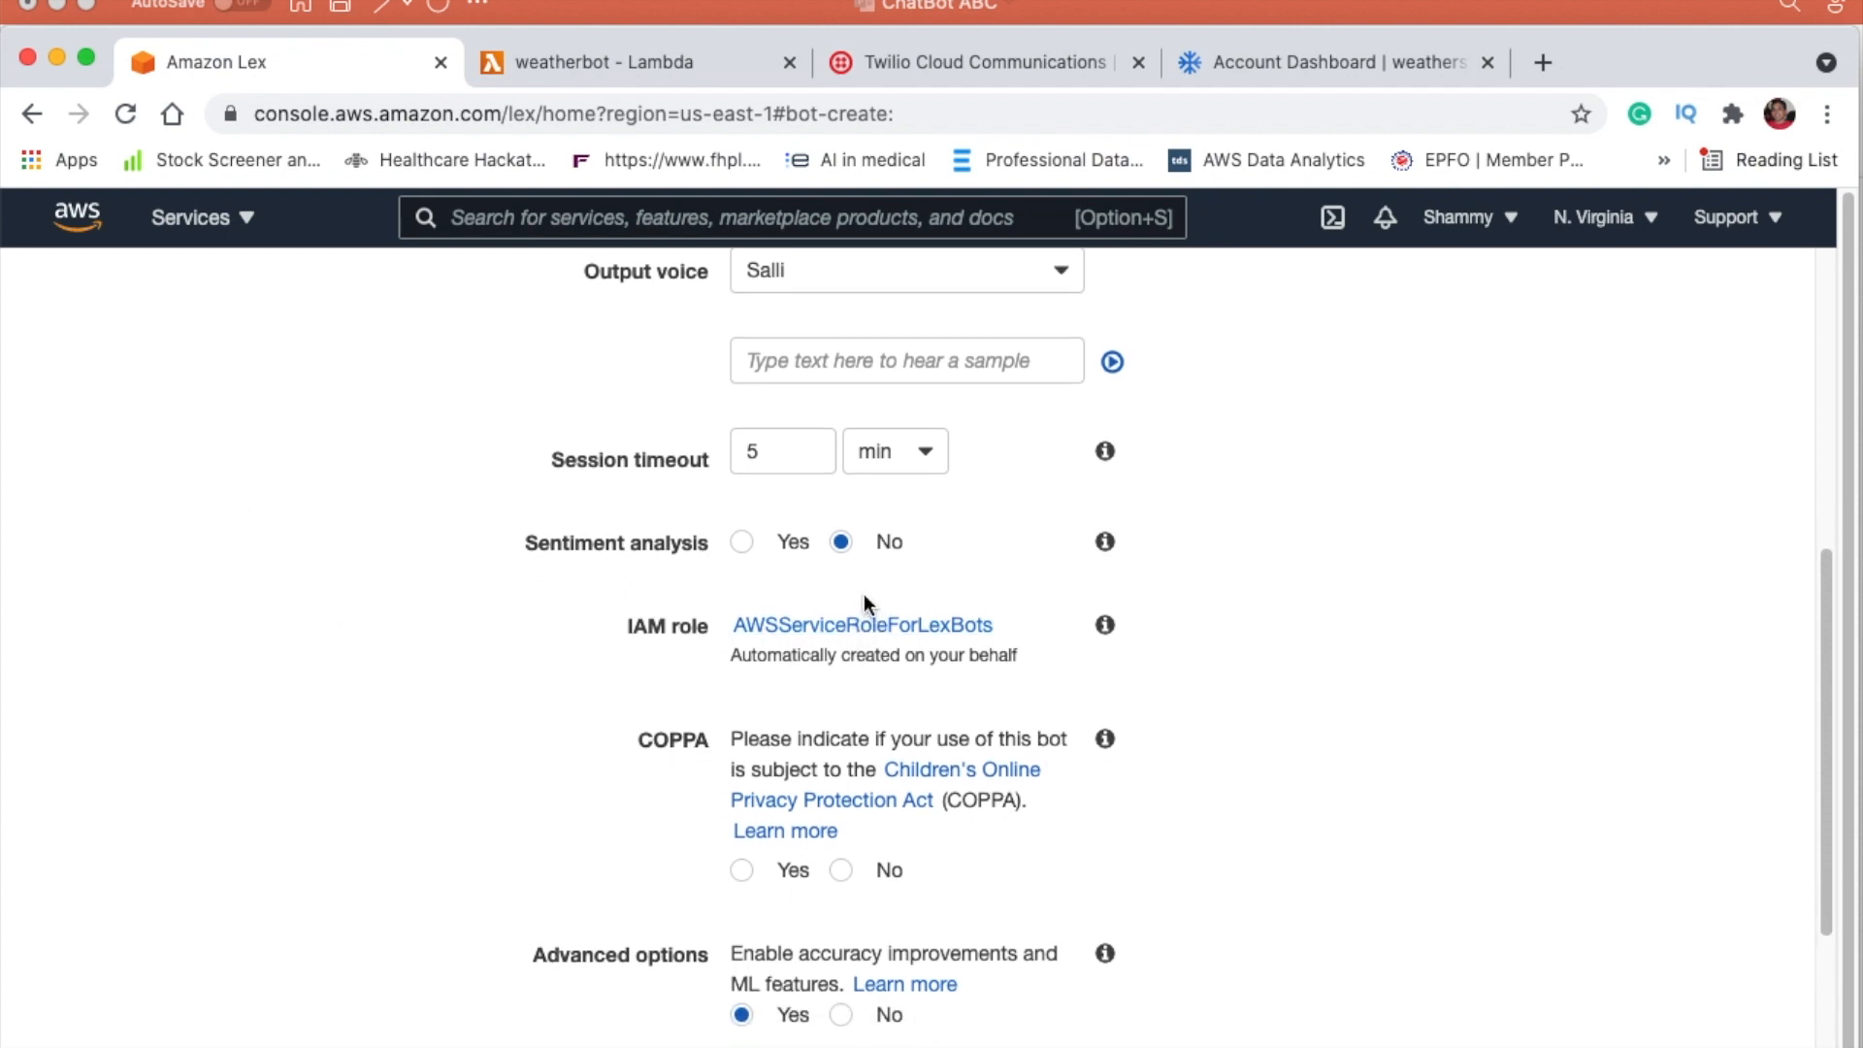
scroll(352, 656, down, 3)
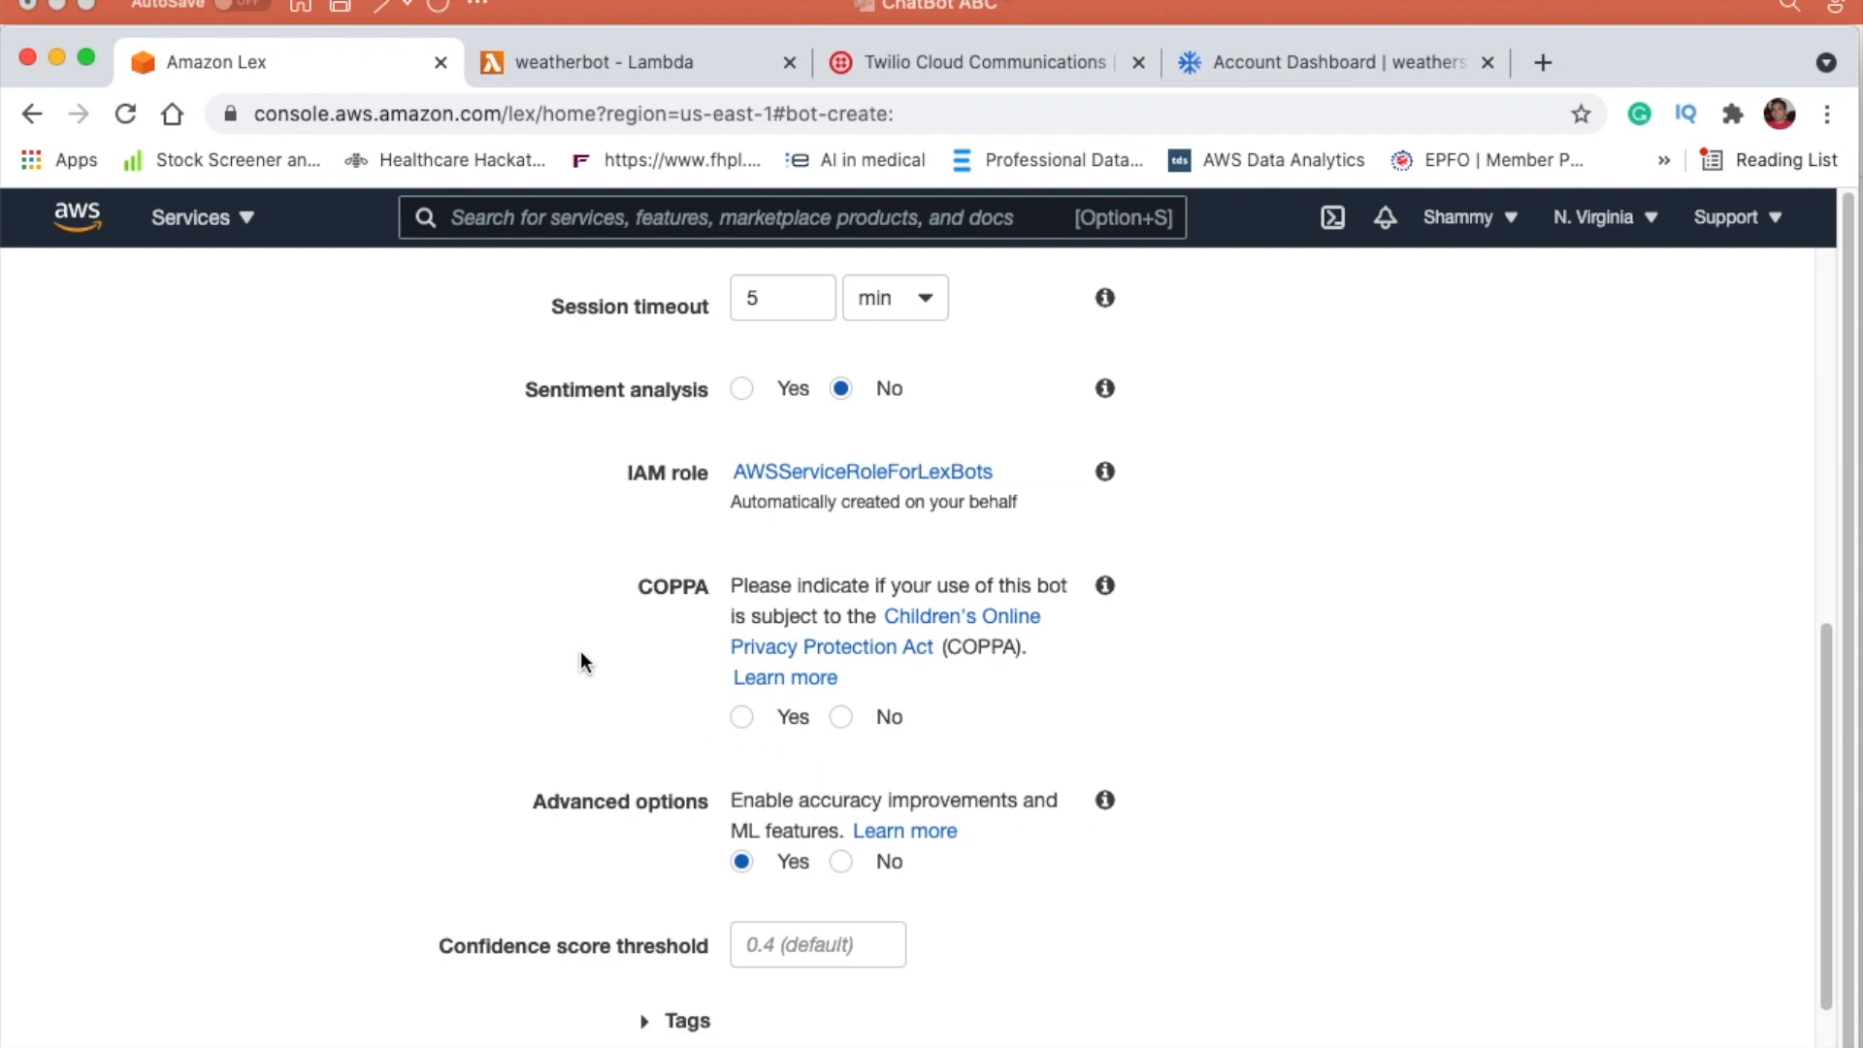
click(842, 718)
scroll(456, 657, down, 2)
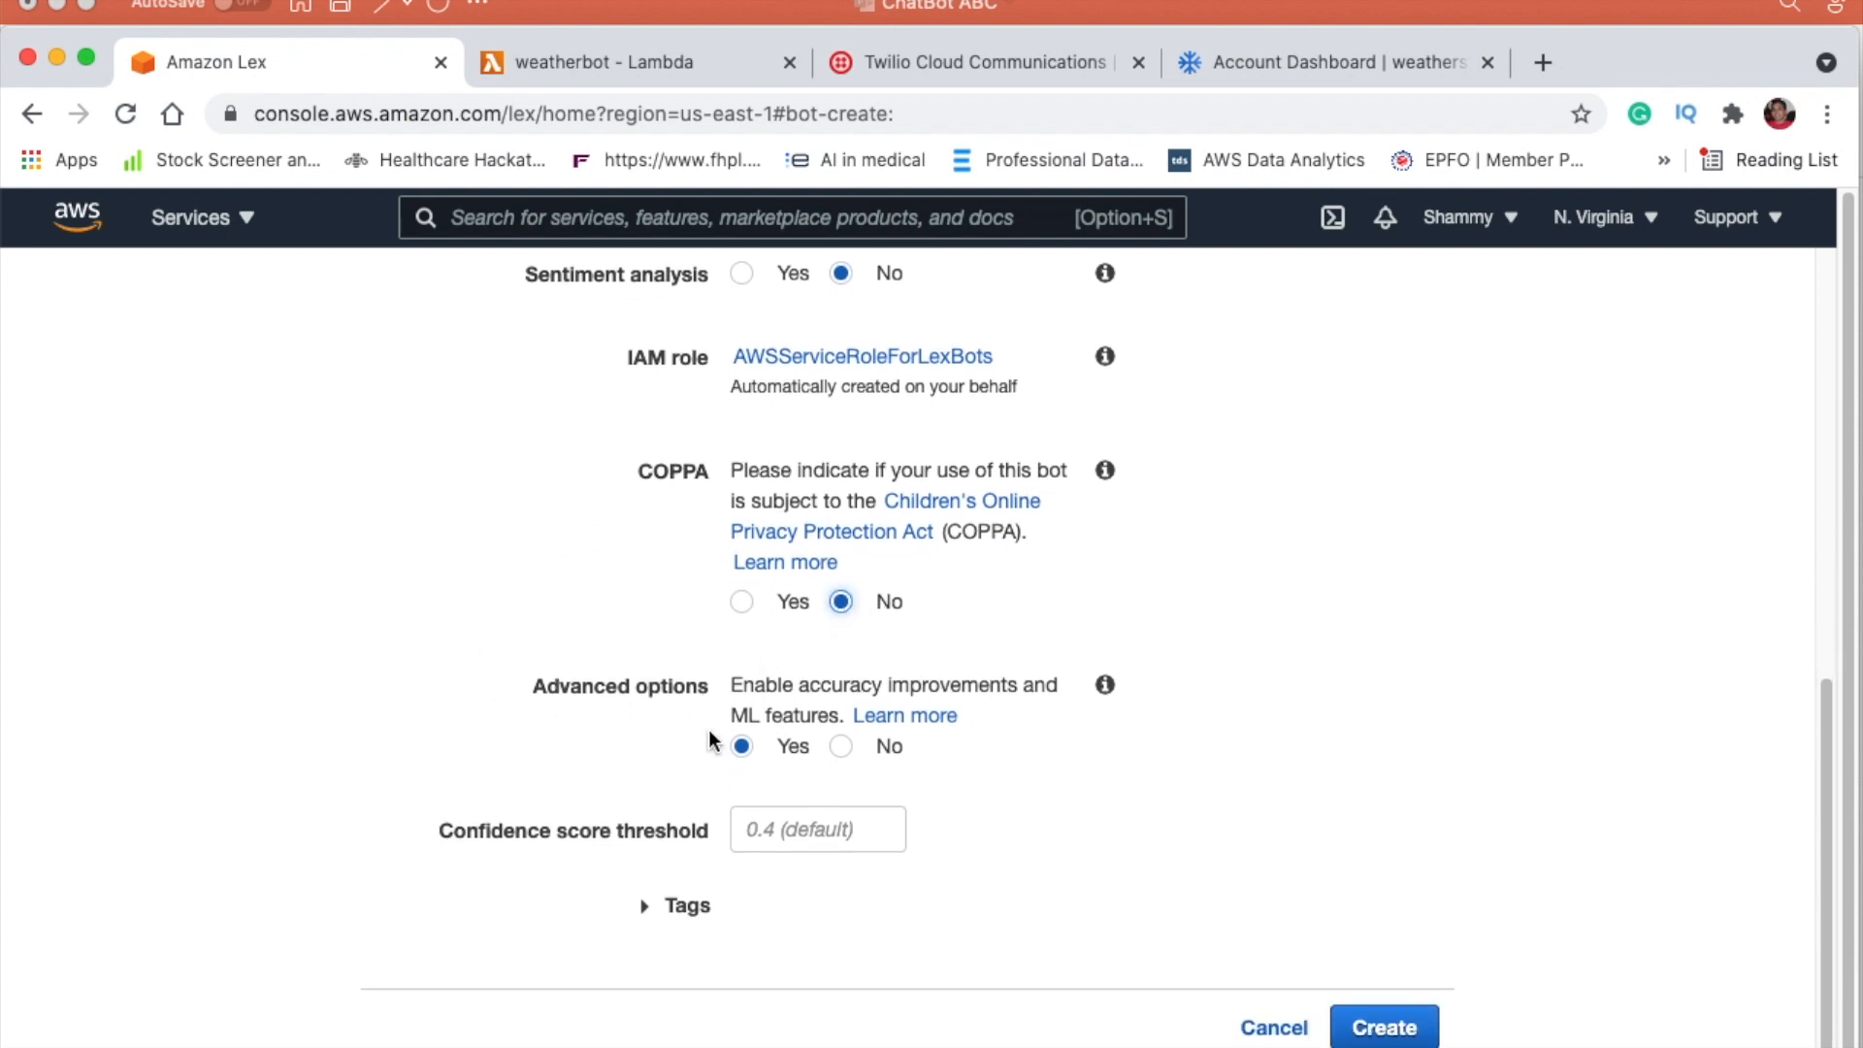
click(842, 747)
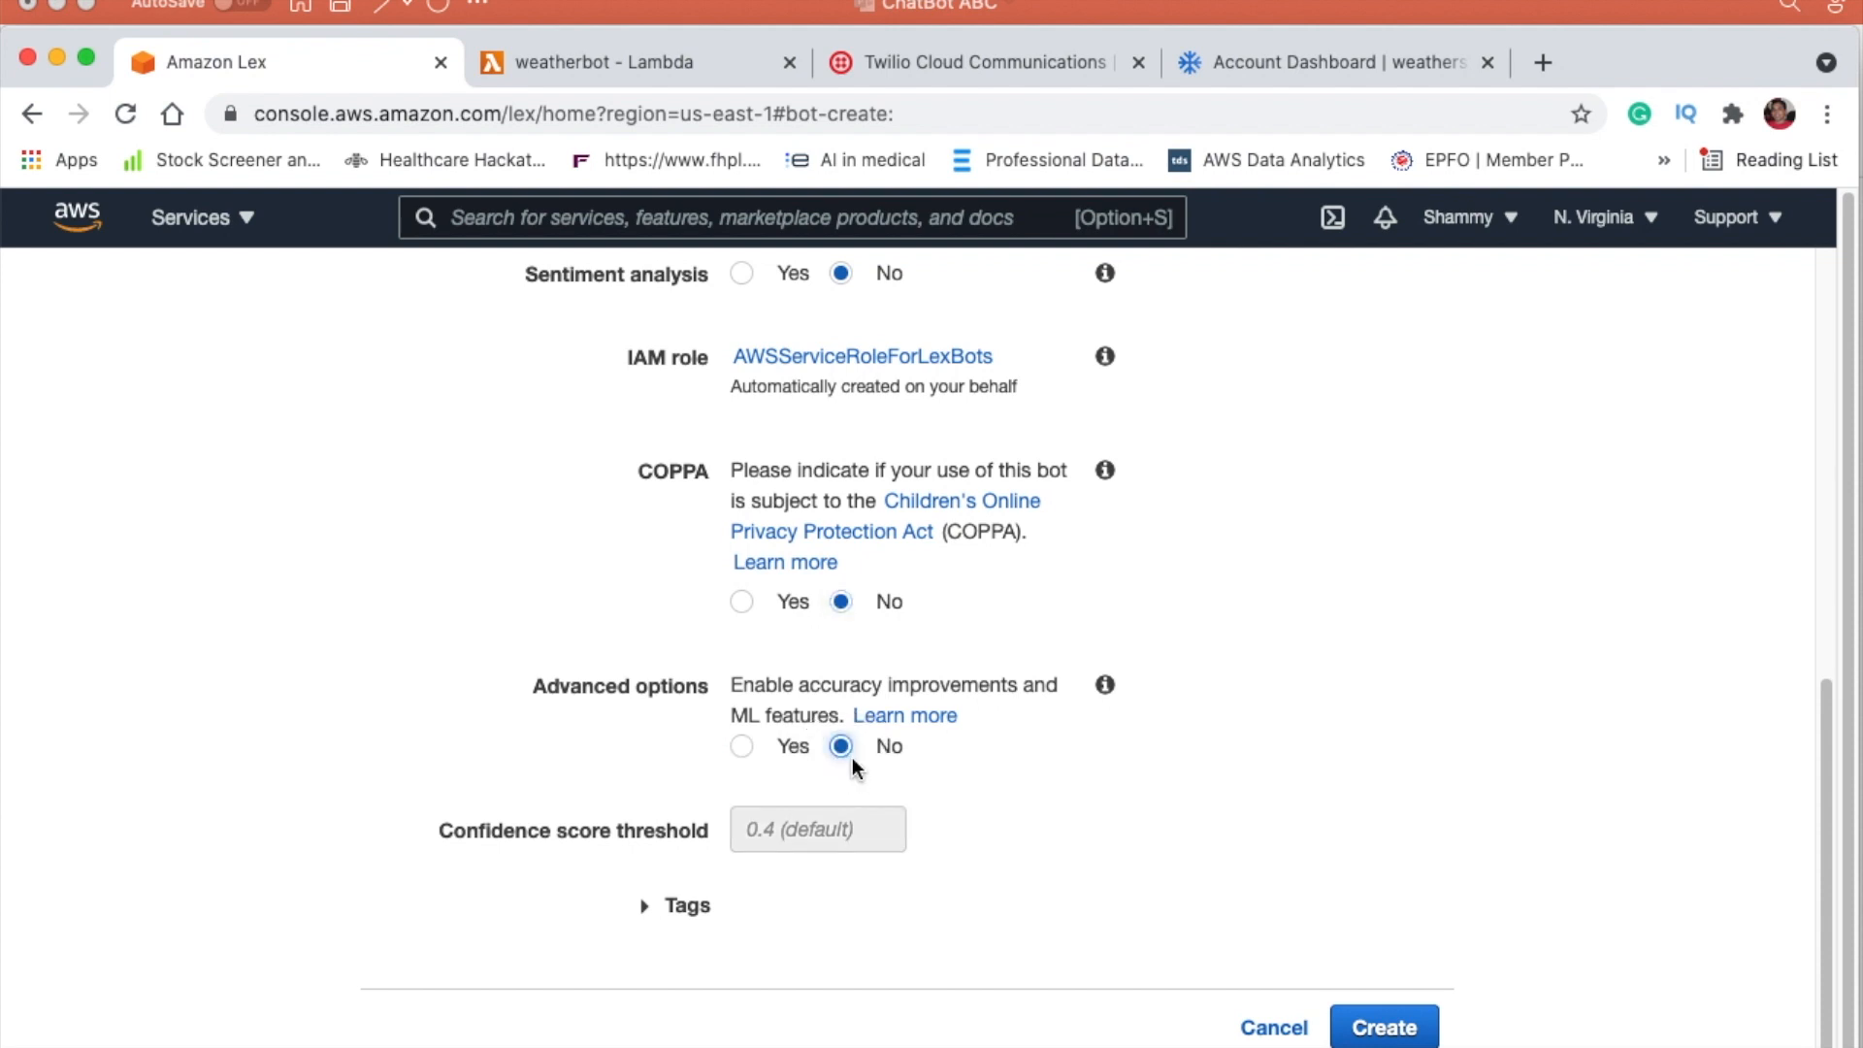
scroll(602, 696, down, 1)
click(1384, 1021)
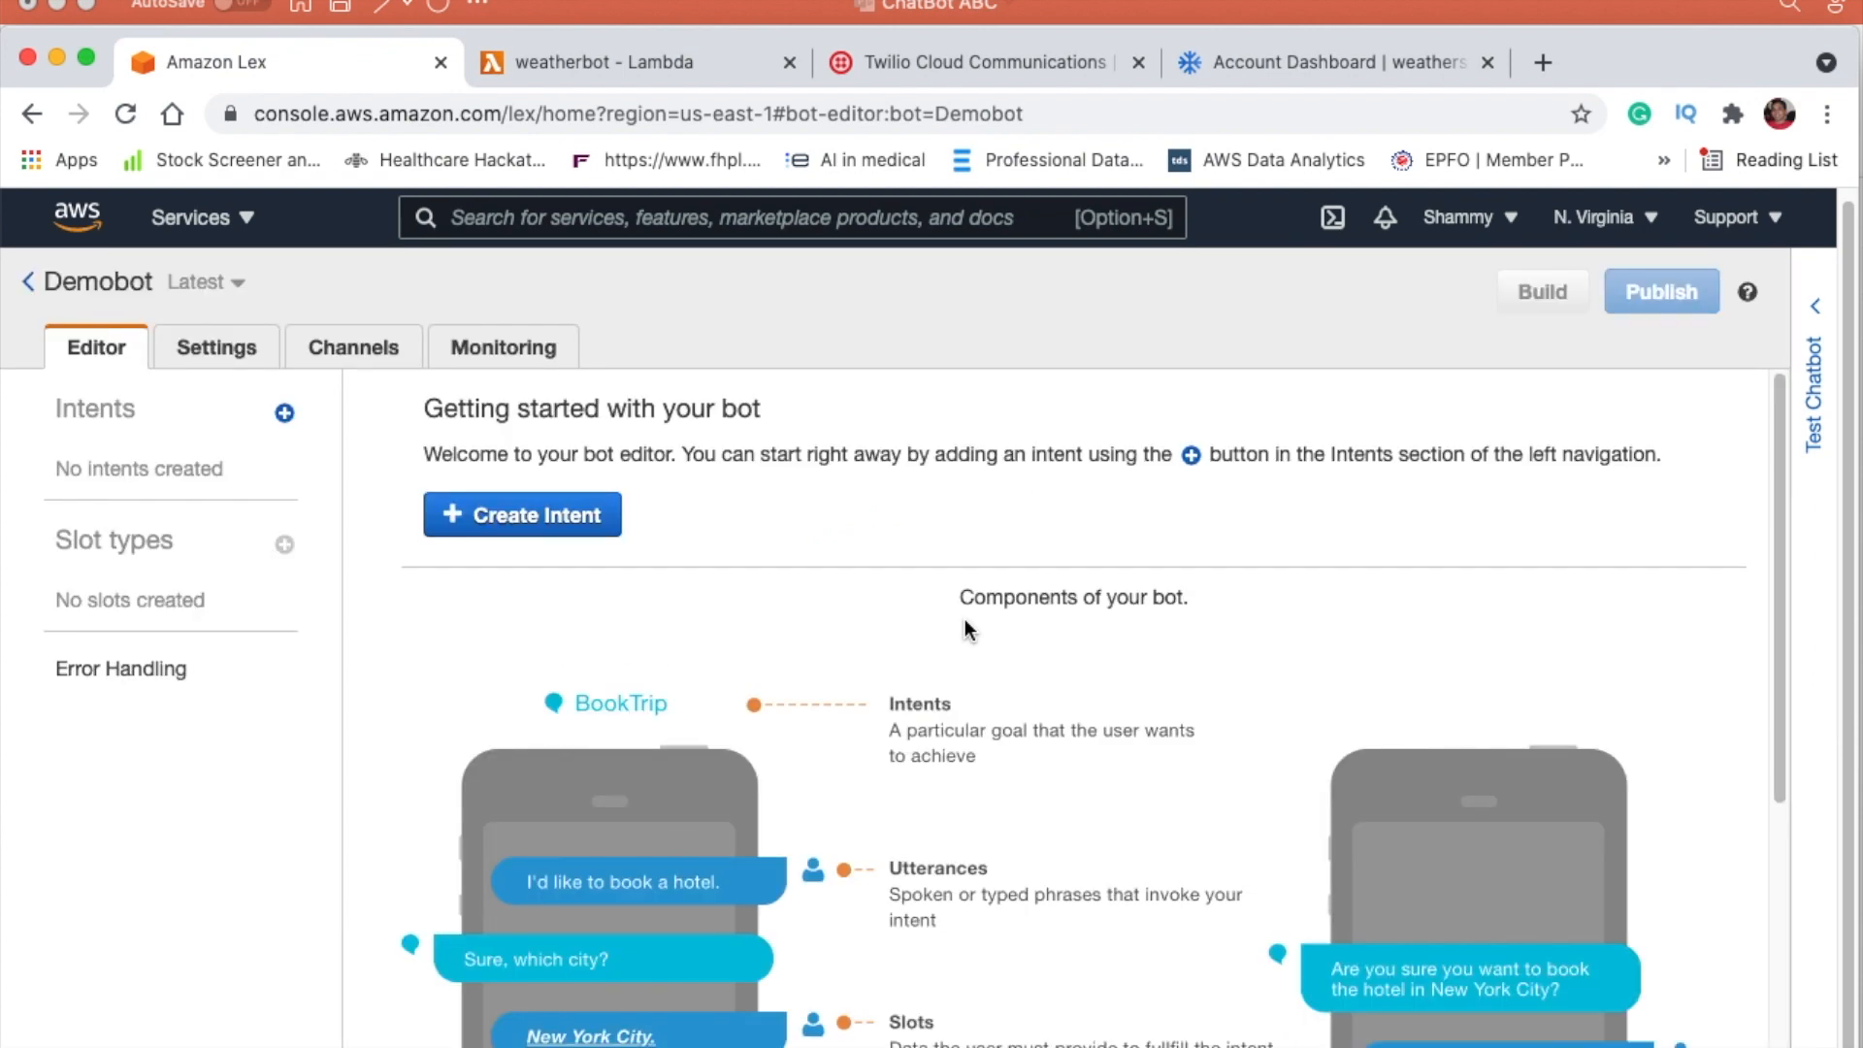
Step: Reopen Demobot from the bots list and add a new intent named demowelcome
click(28, 282)
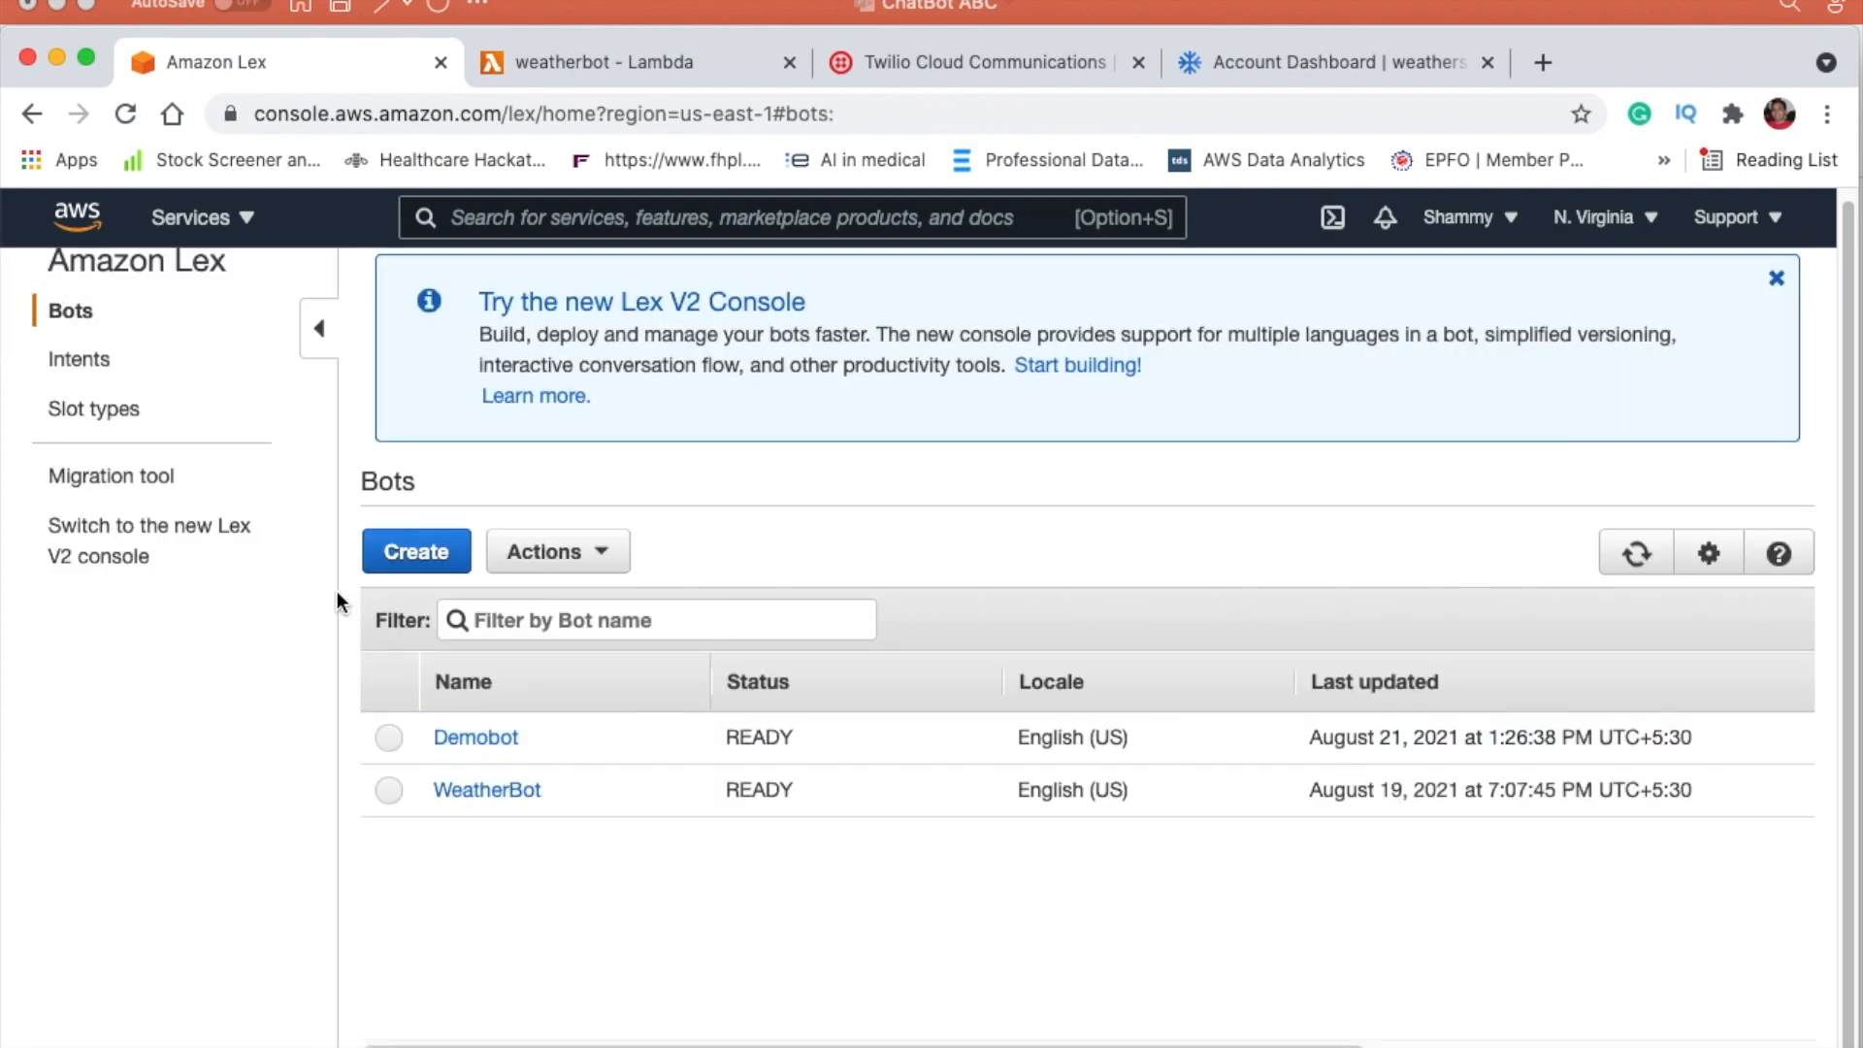
click(477, 739)
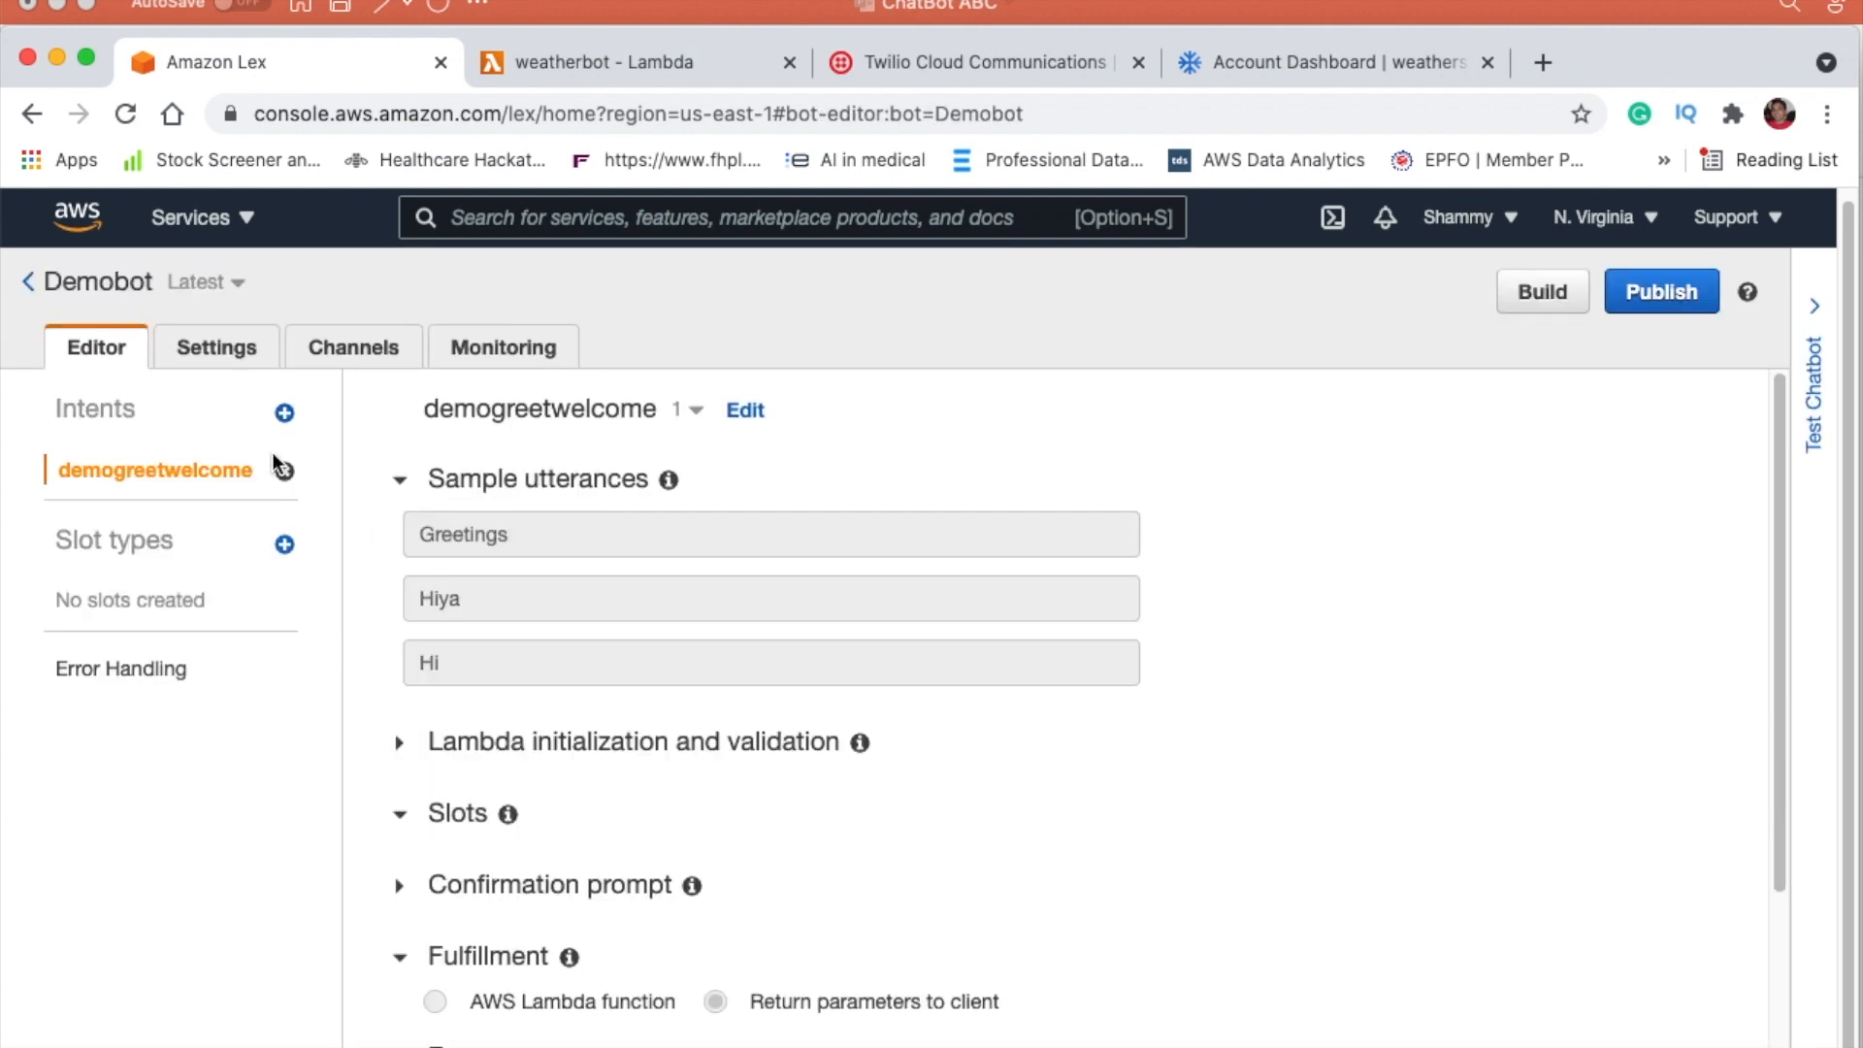
click(284, 412)
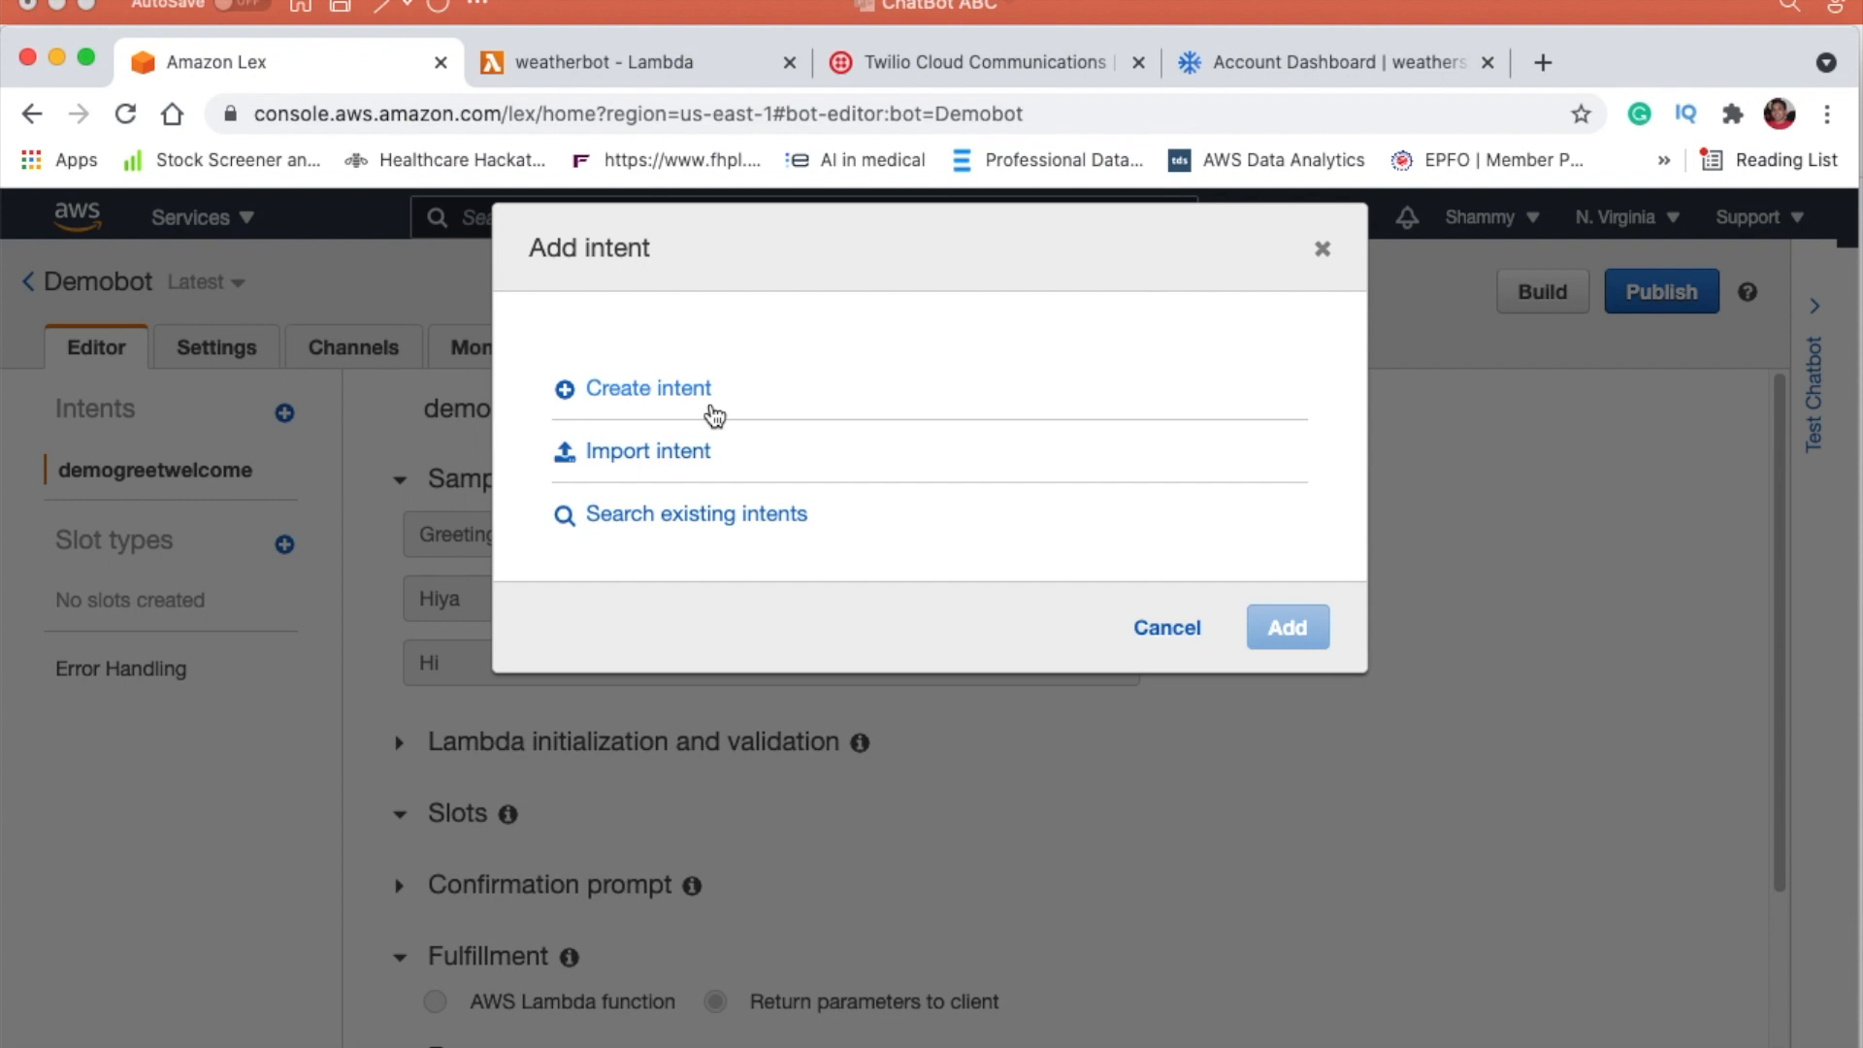
click(699, 393)
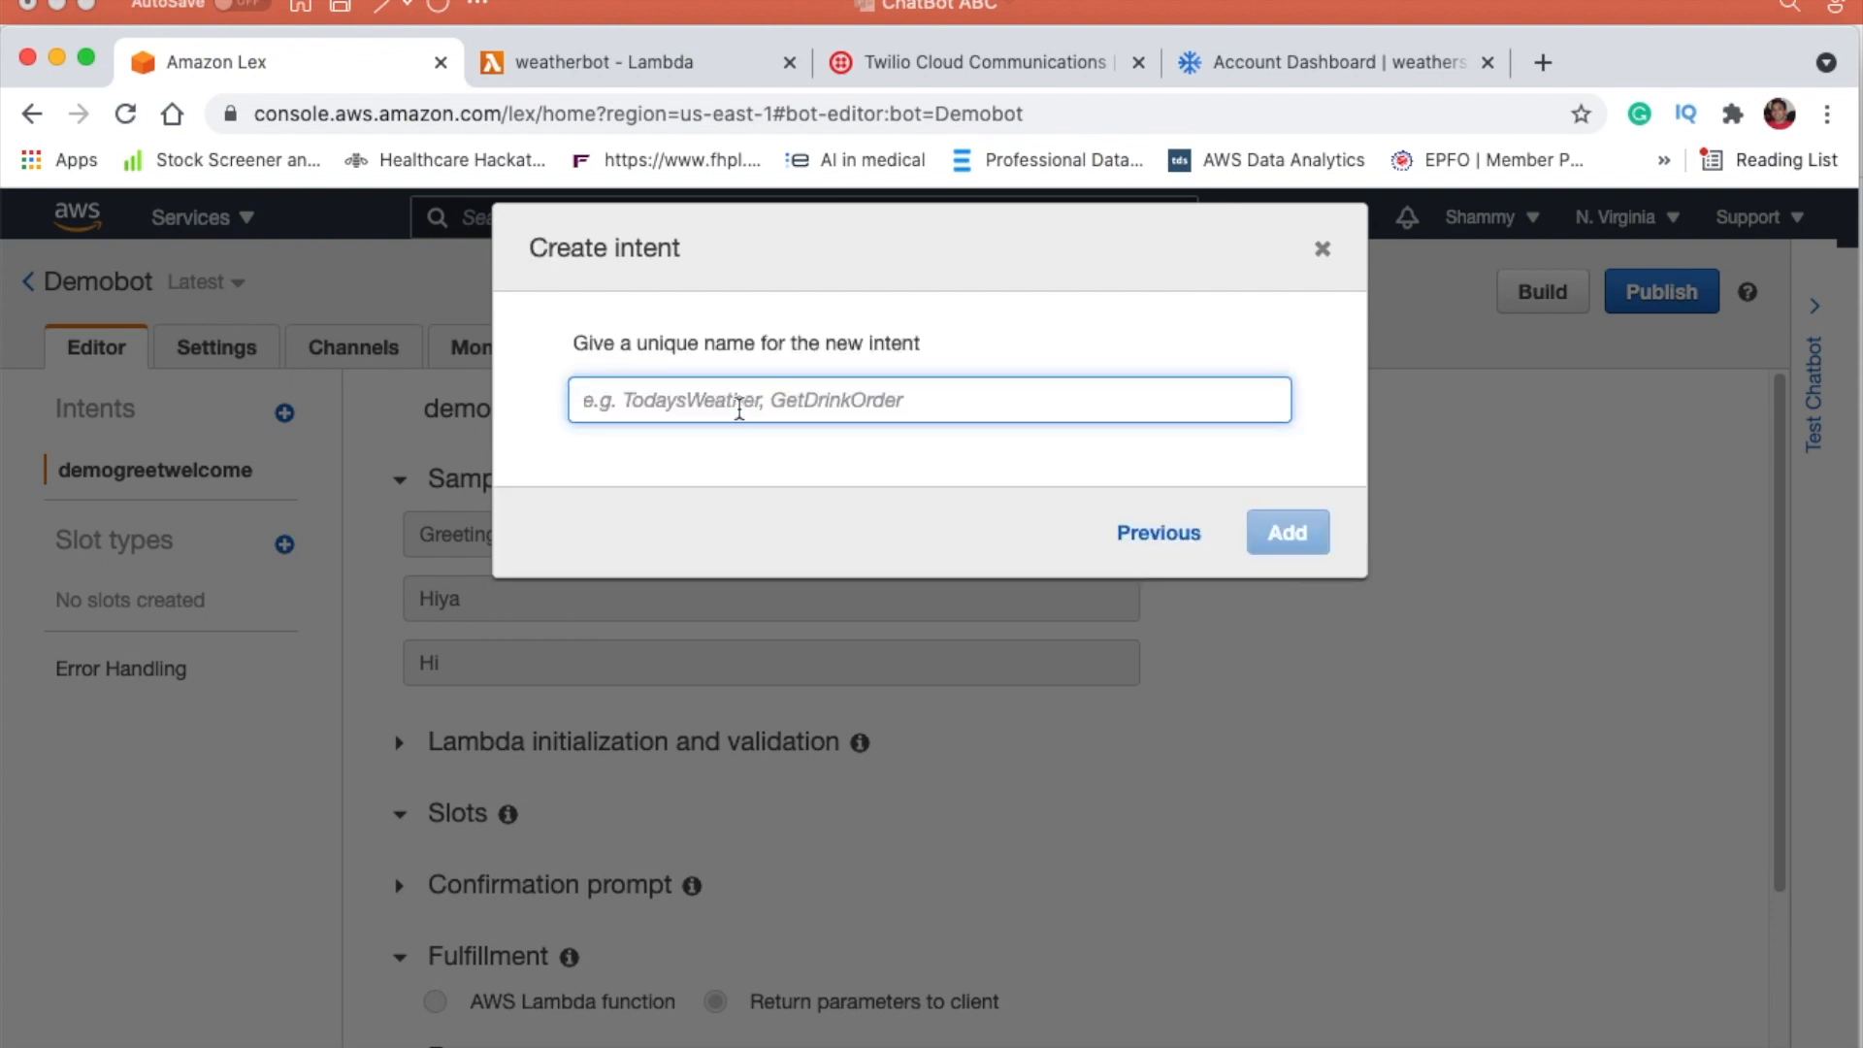
text(demog)
text(reet)
key(BackSpace)
key(BackSpace)
key(BackSpace)
key(BackSpace)
key(BackSpace)
text(welcome)
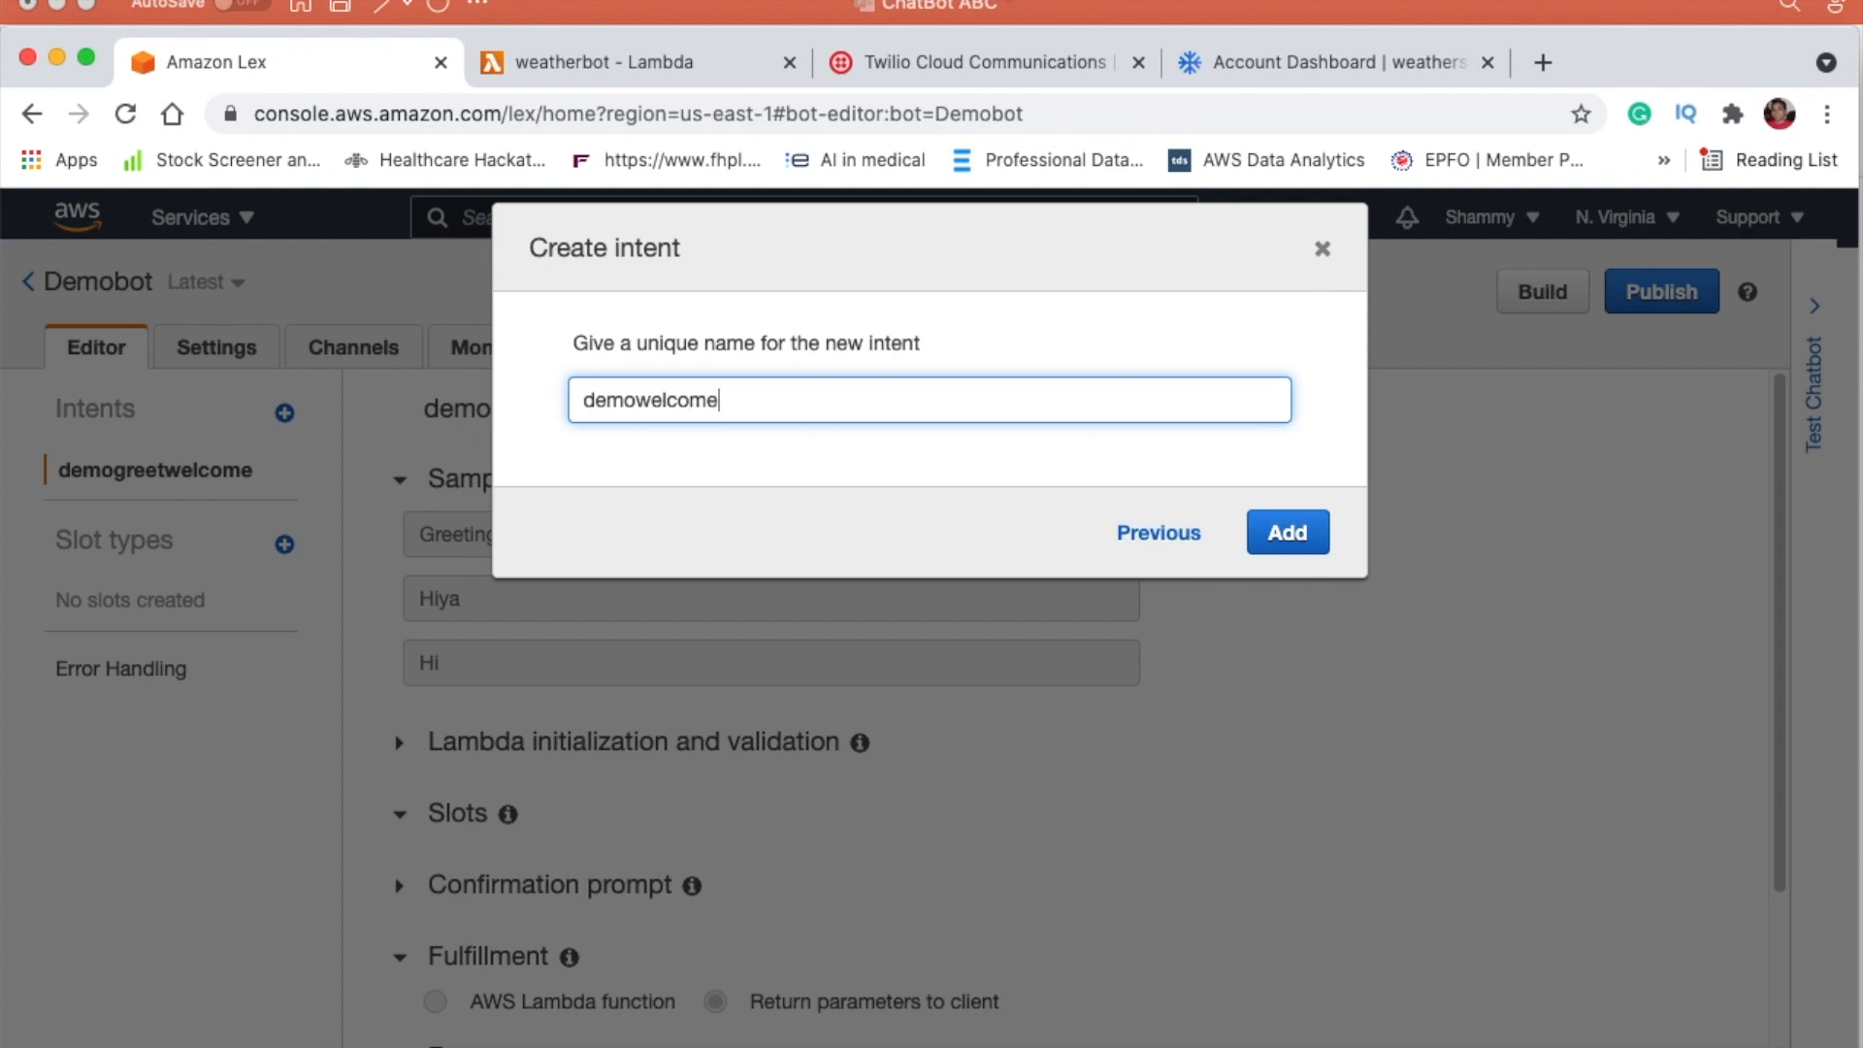
click(1287, 549)
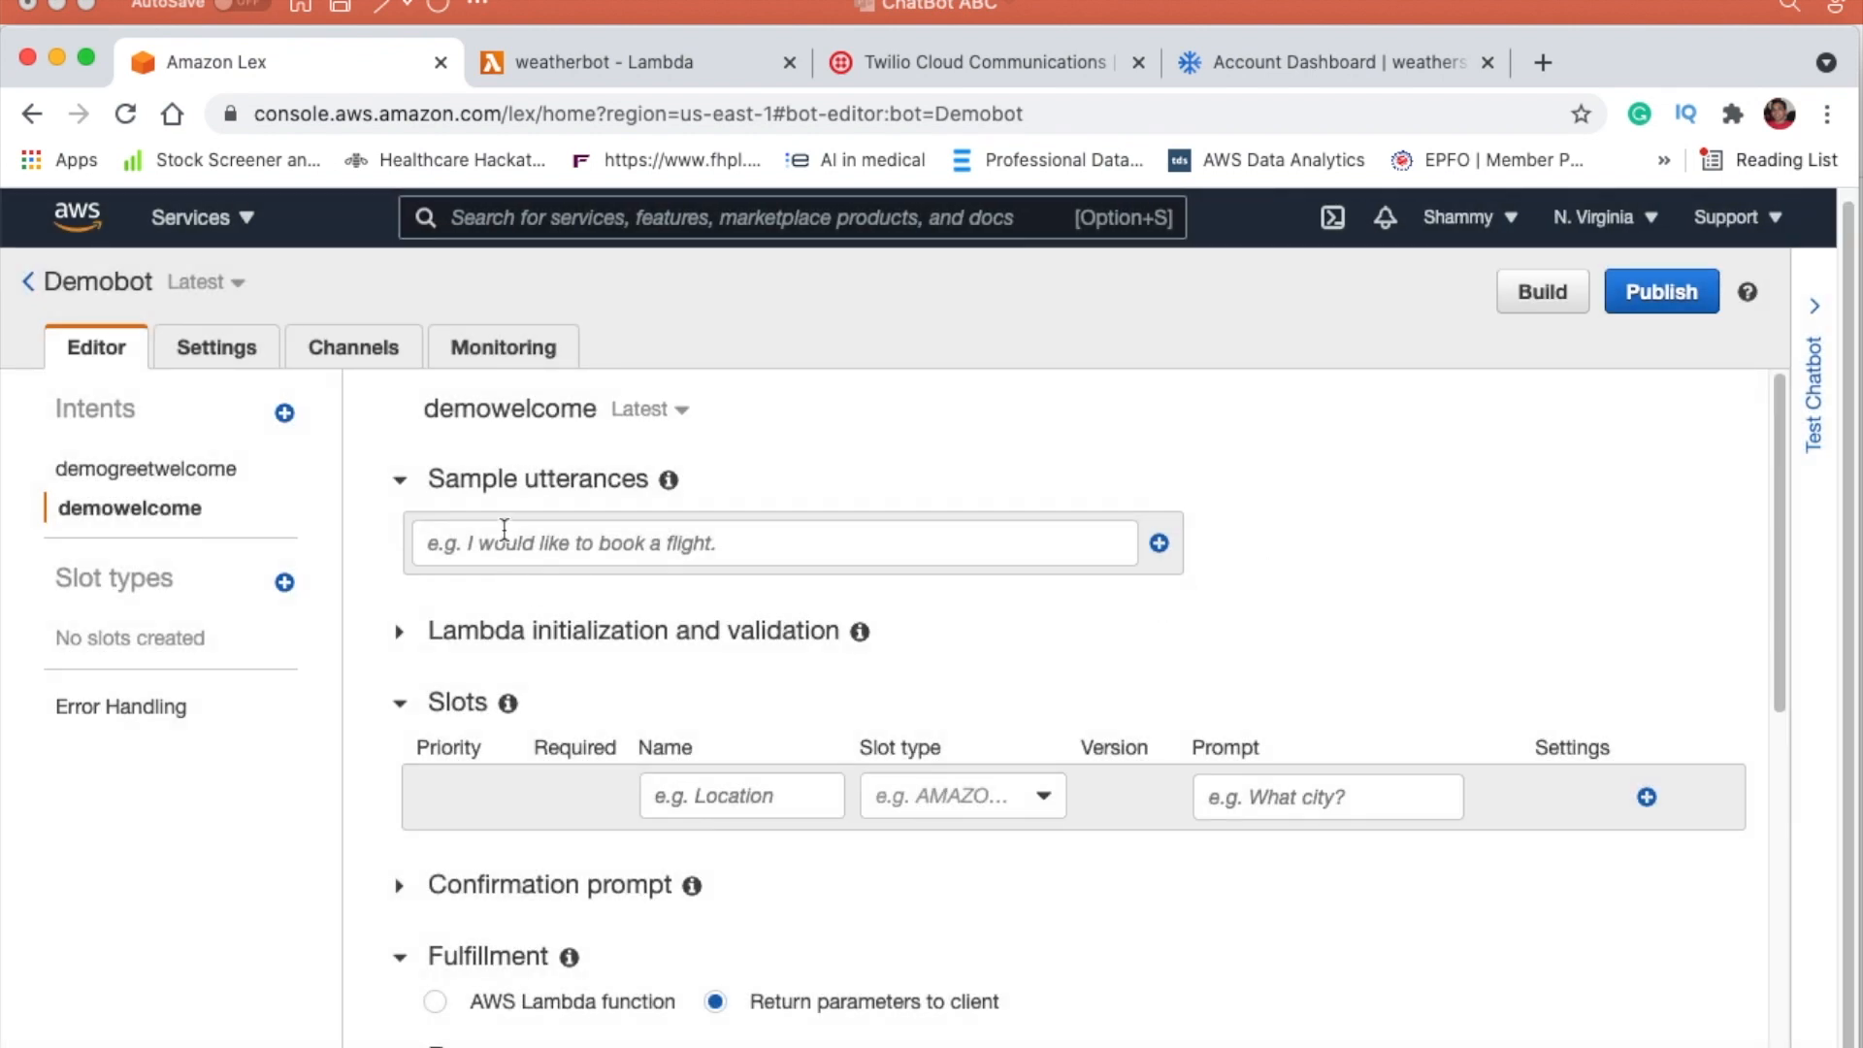
Step: Add the sample utterance "Hi" to the demowelcome intent
click(506, 543)
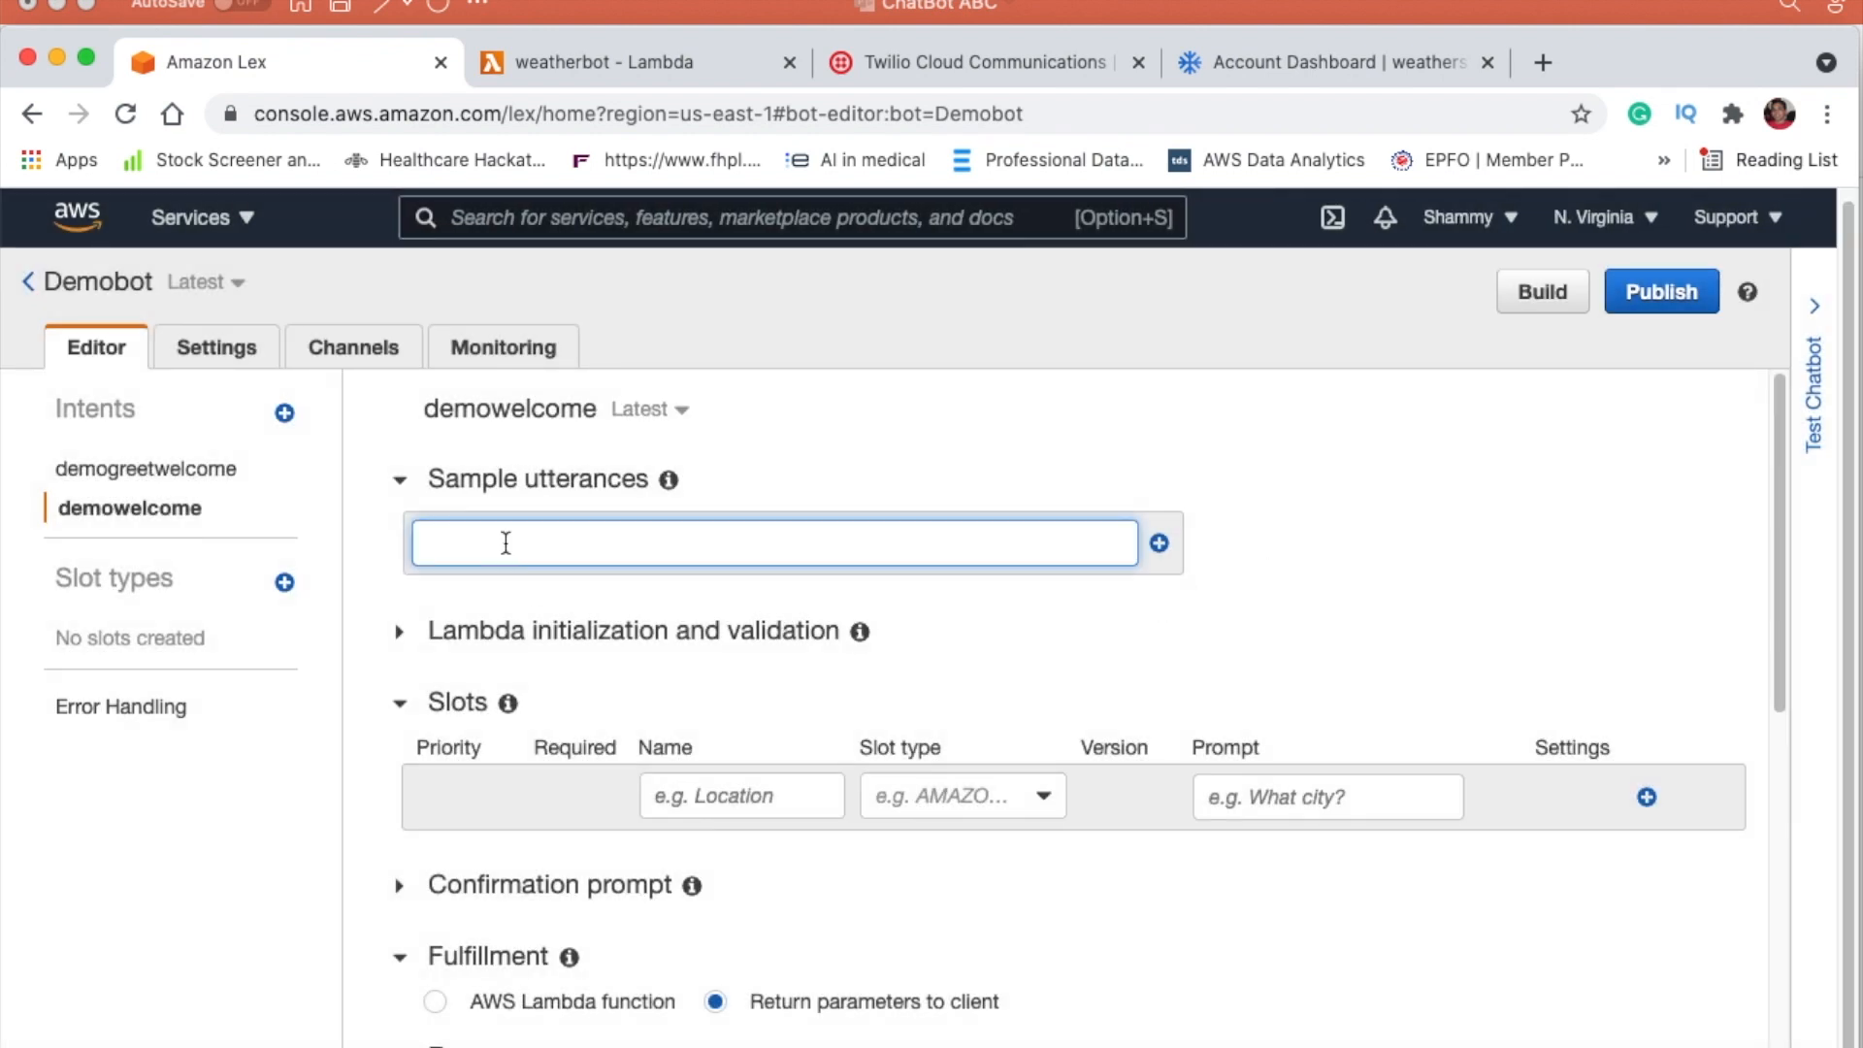
key(Return)
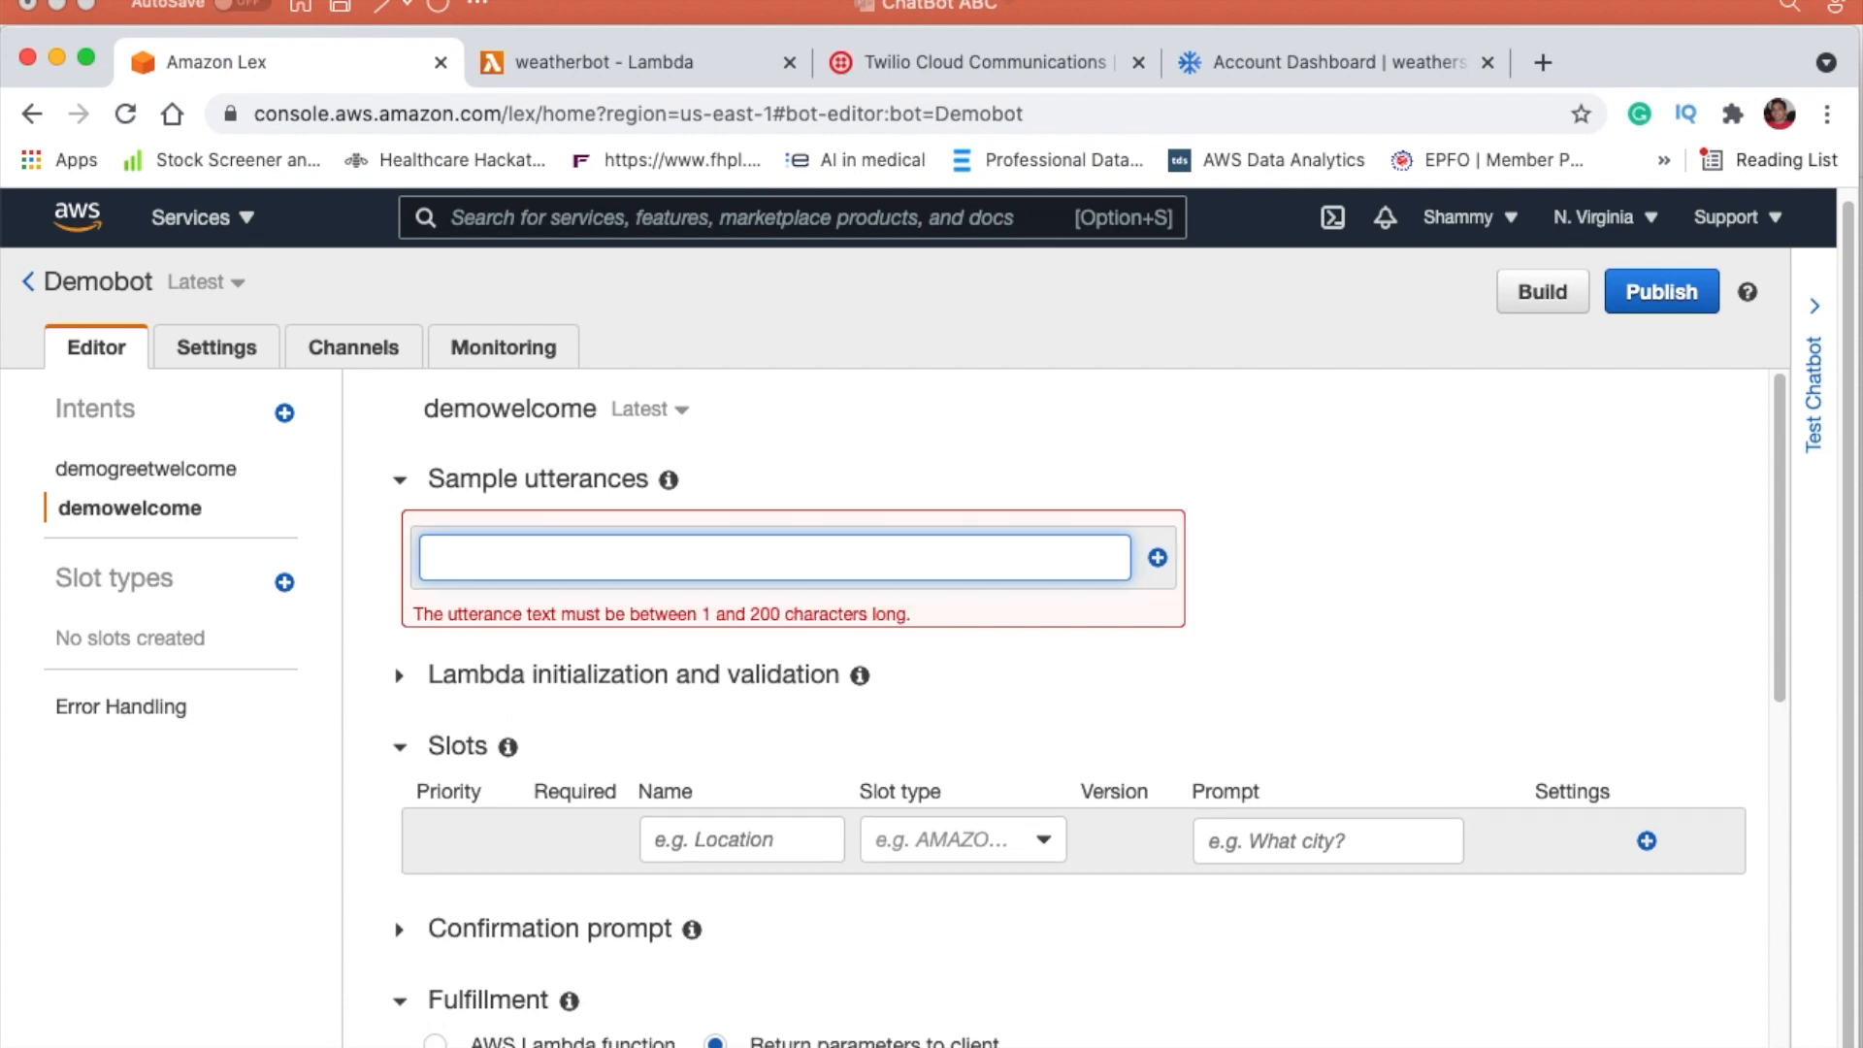
text(Hi)
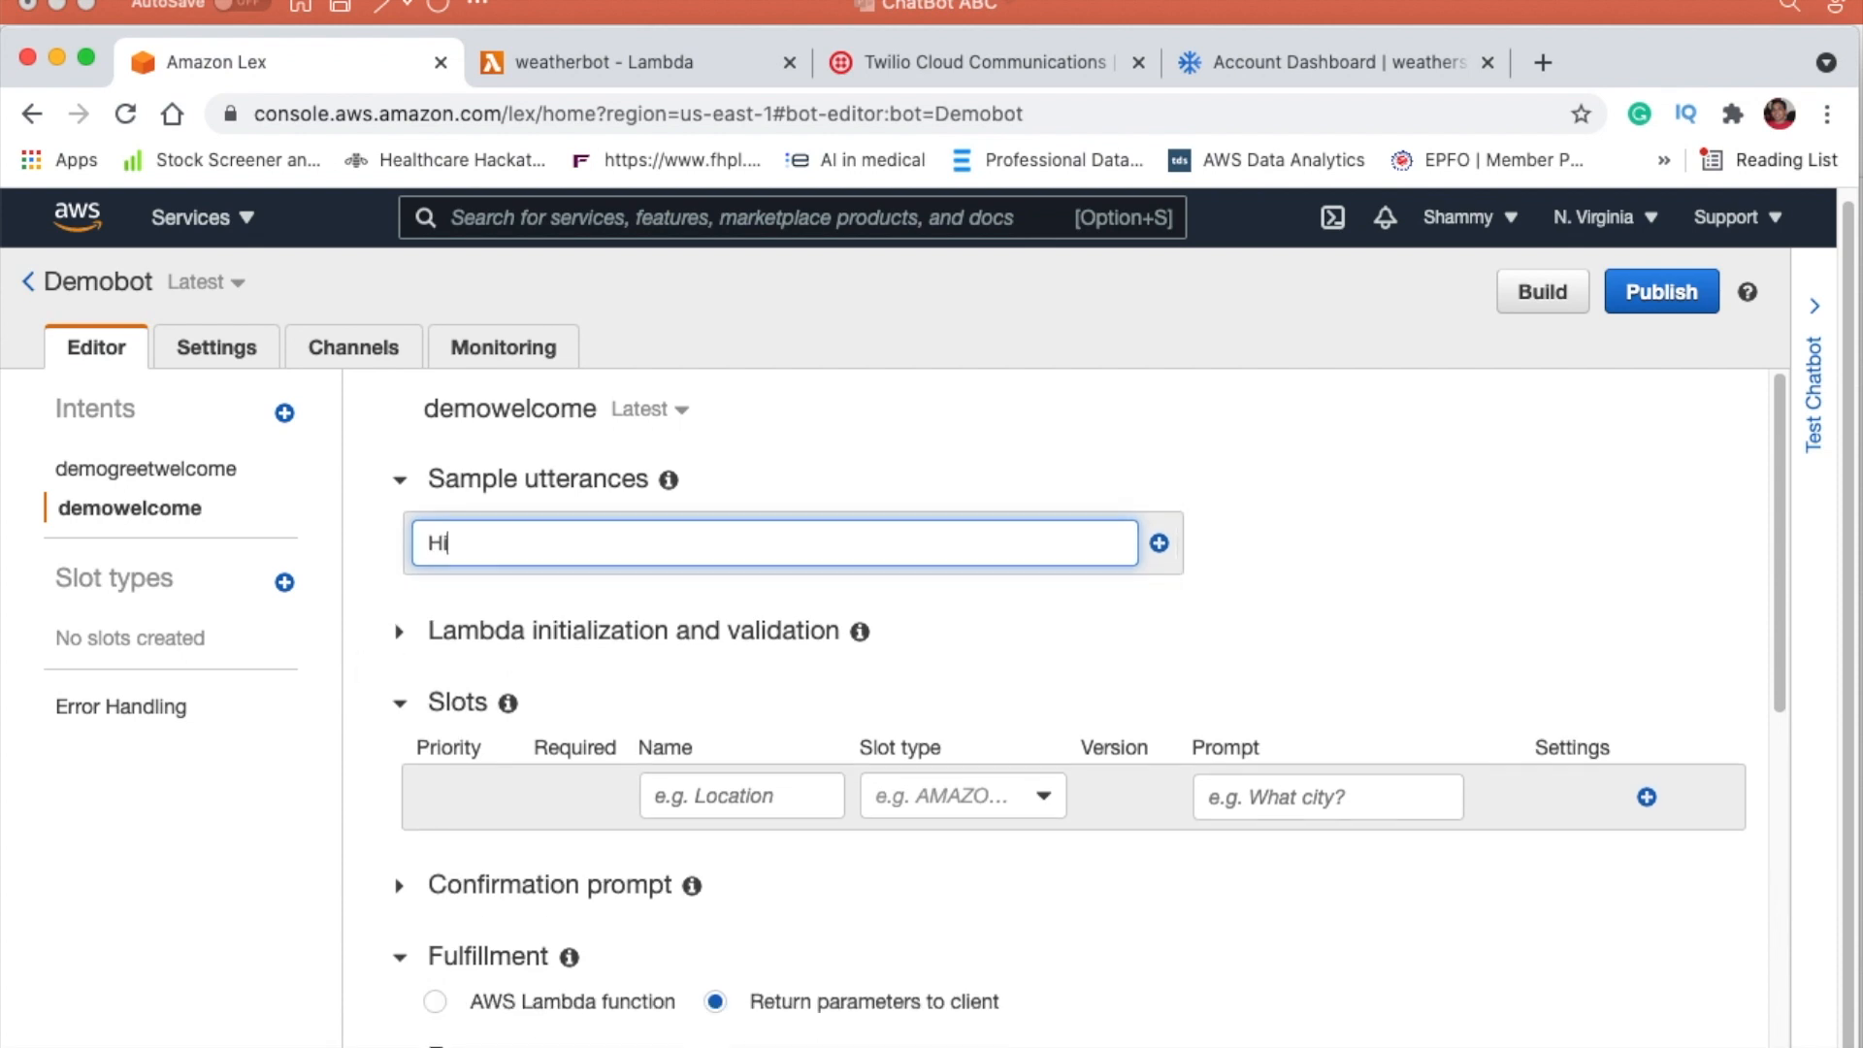
click(1158, 543)
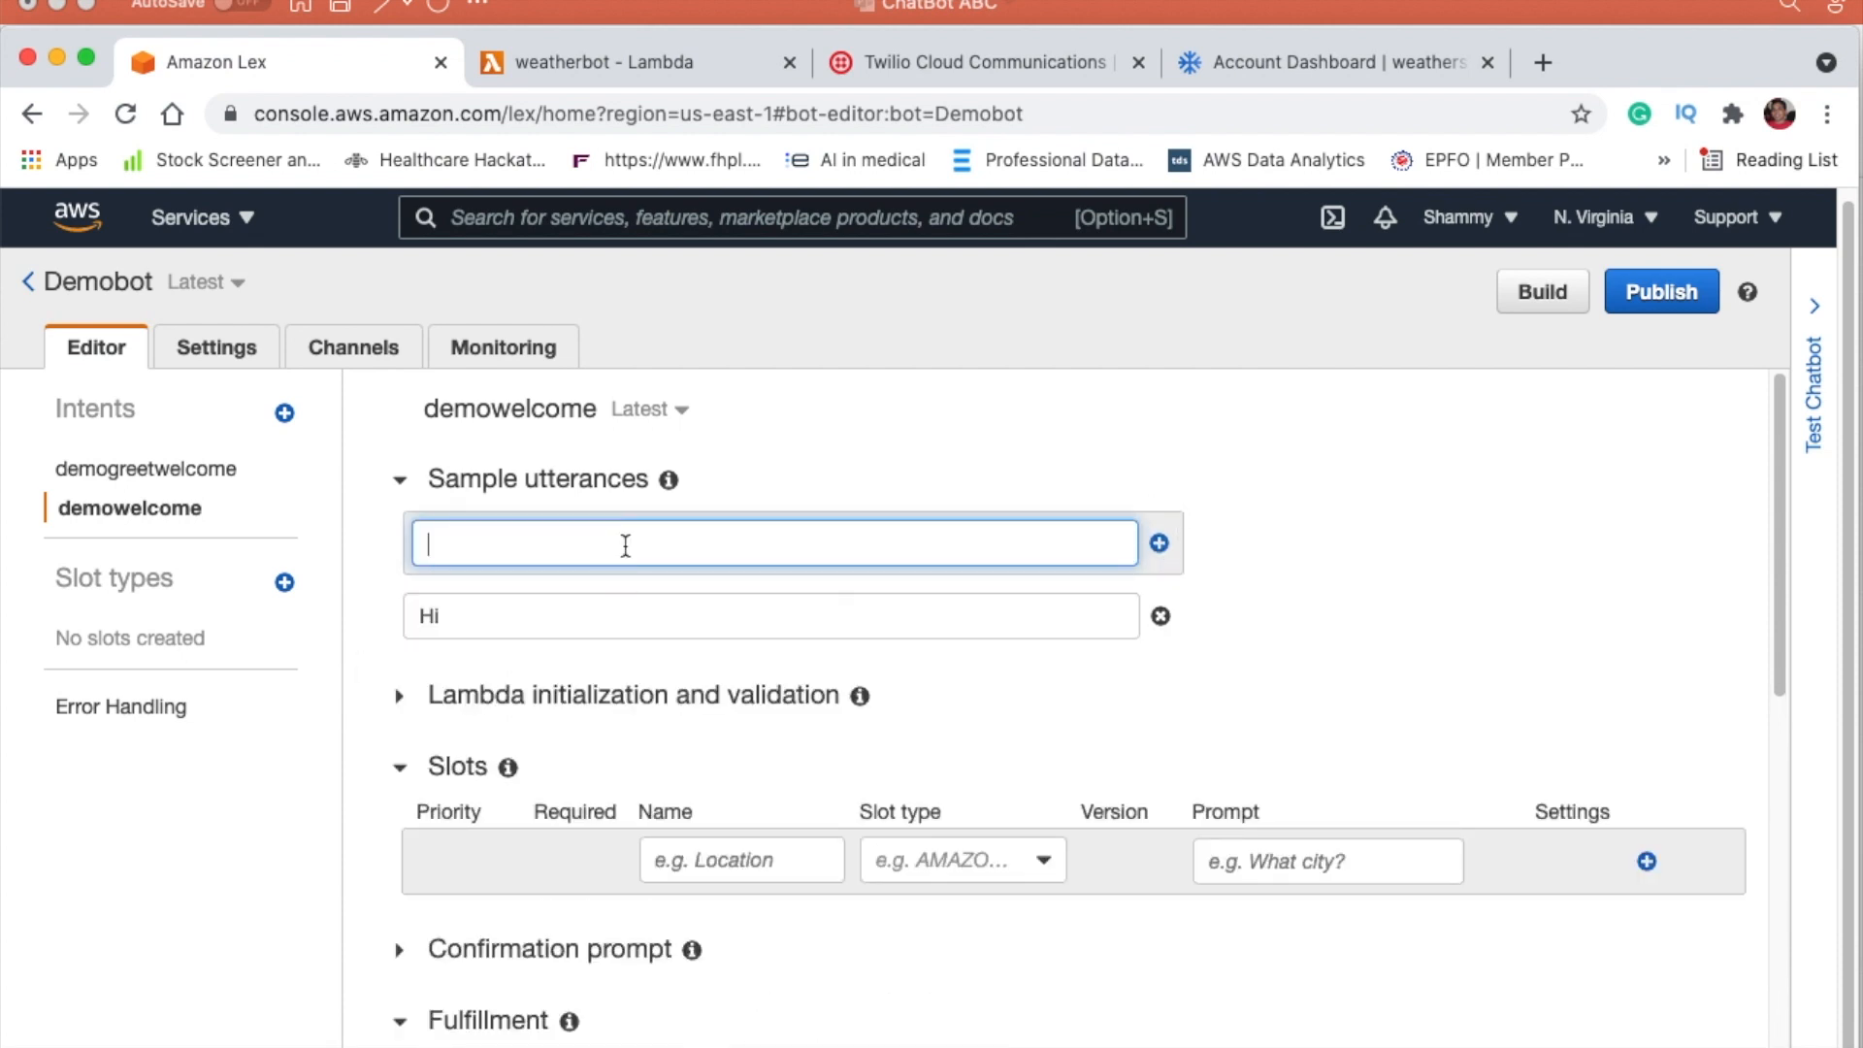
Step: Add the sample utterances "Hiya" and "welcome" to the demowelcome intent
text(How are you)
key(BackSpace)
key(BackSpace)
key(BackSpace)
key(BackSpace)
key(BackSpace)
key(BackSpace)
key(BackSpace)
key(BackSpace)
key(BackSpace)
key(BackSpace)
text(iya)
click(1159, 542)
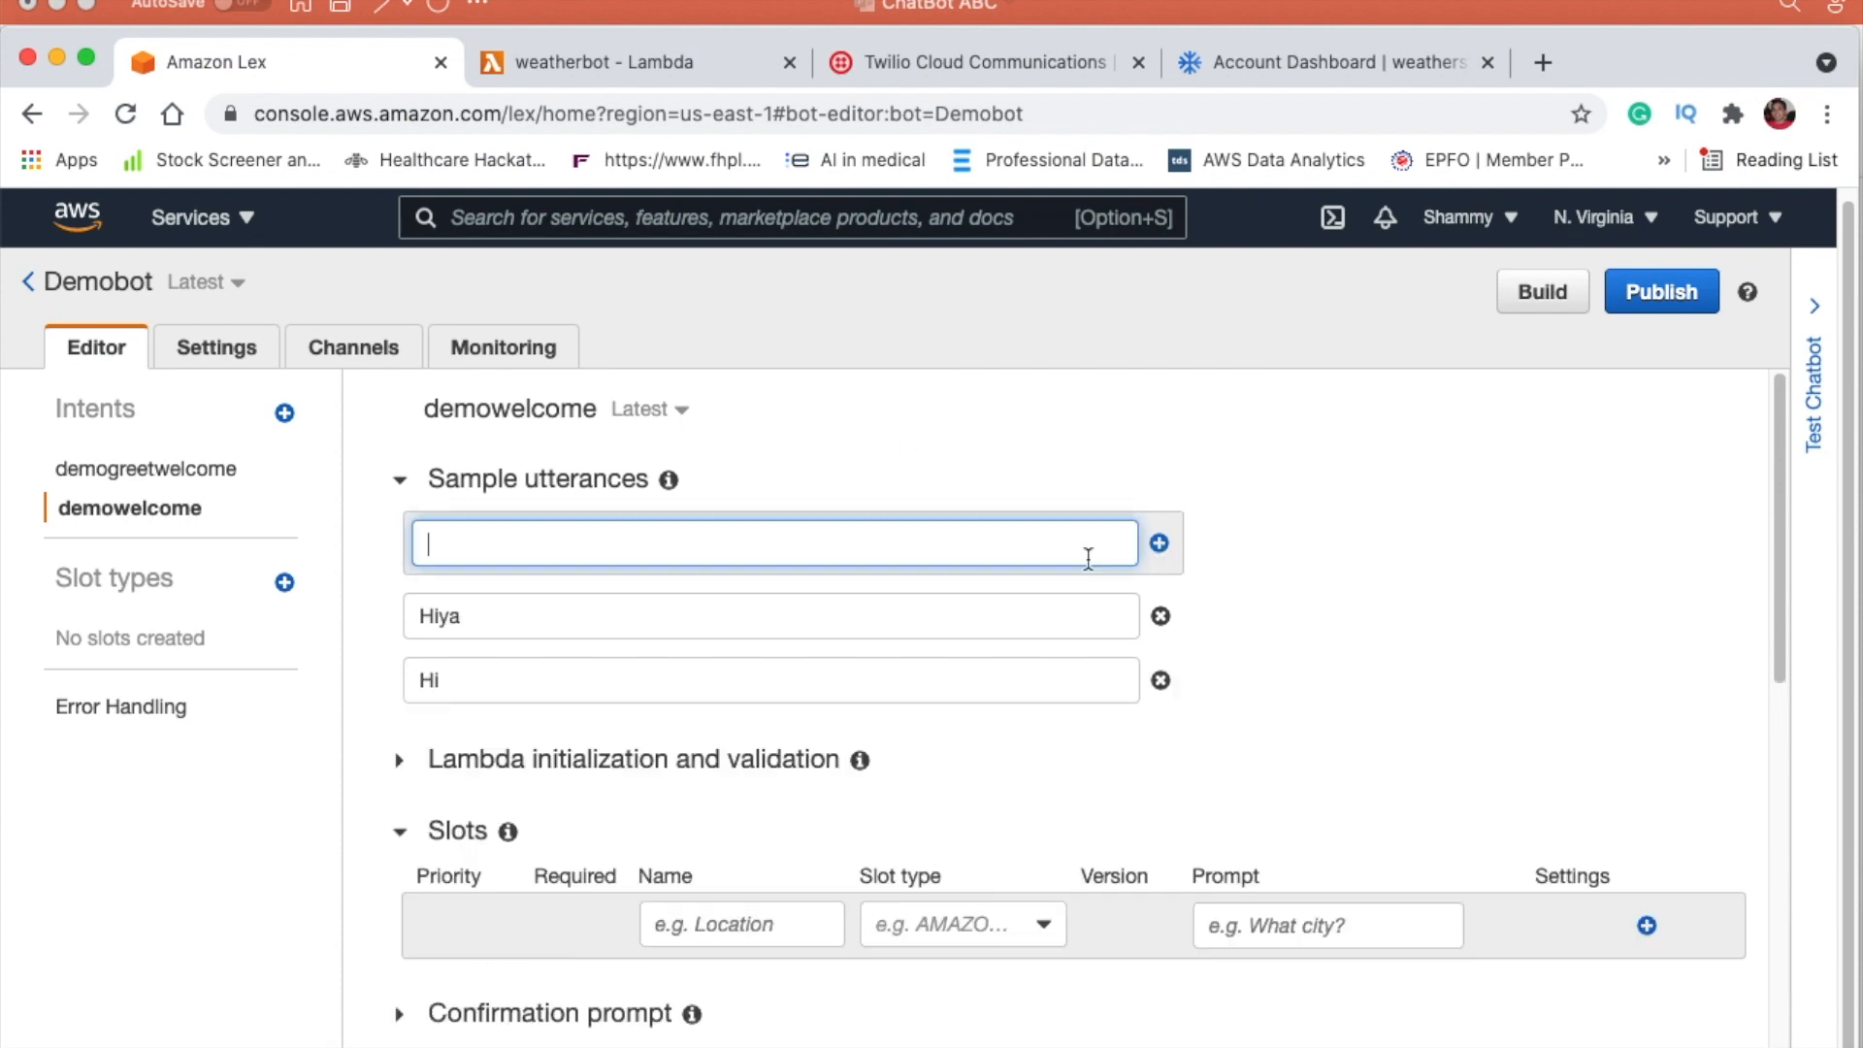
text(welcome)
click(1158, 545)
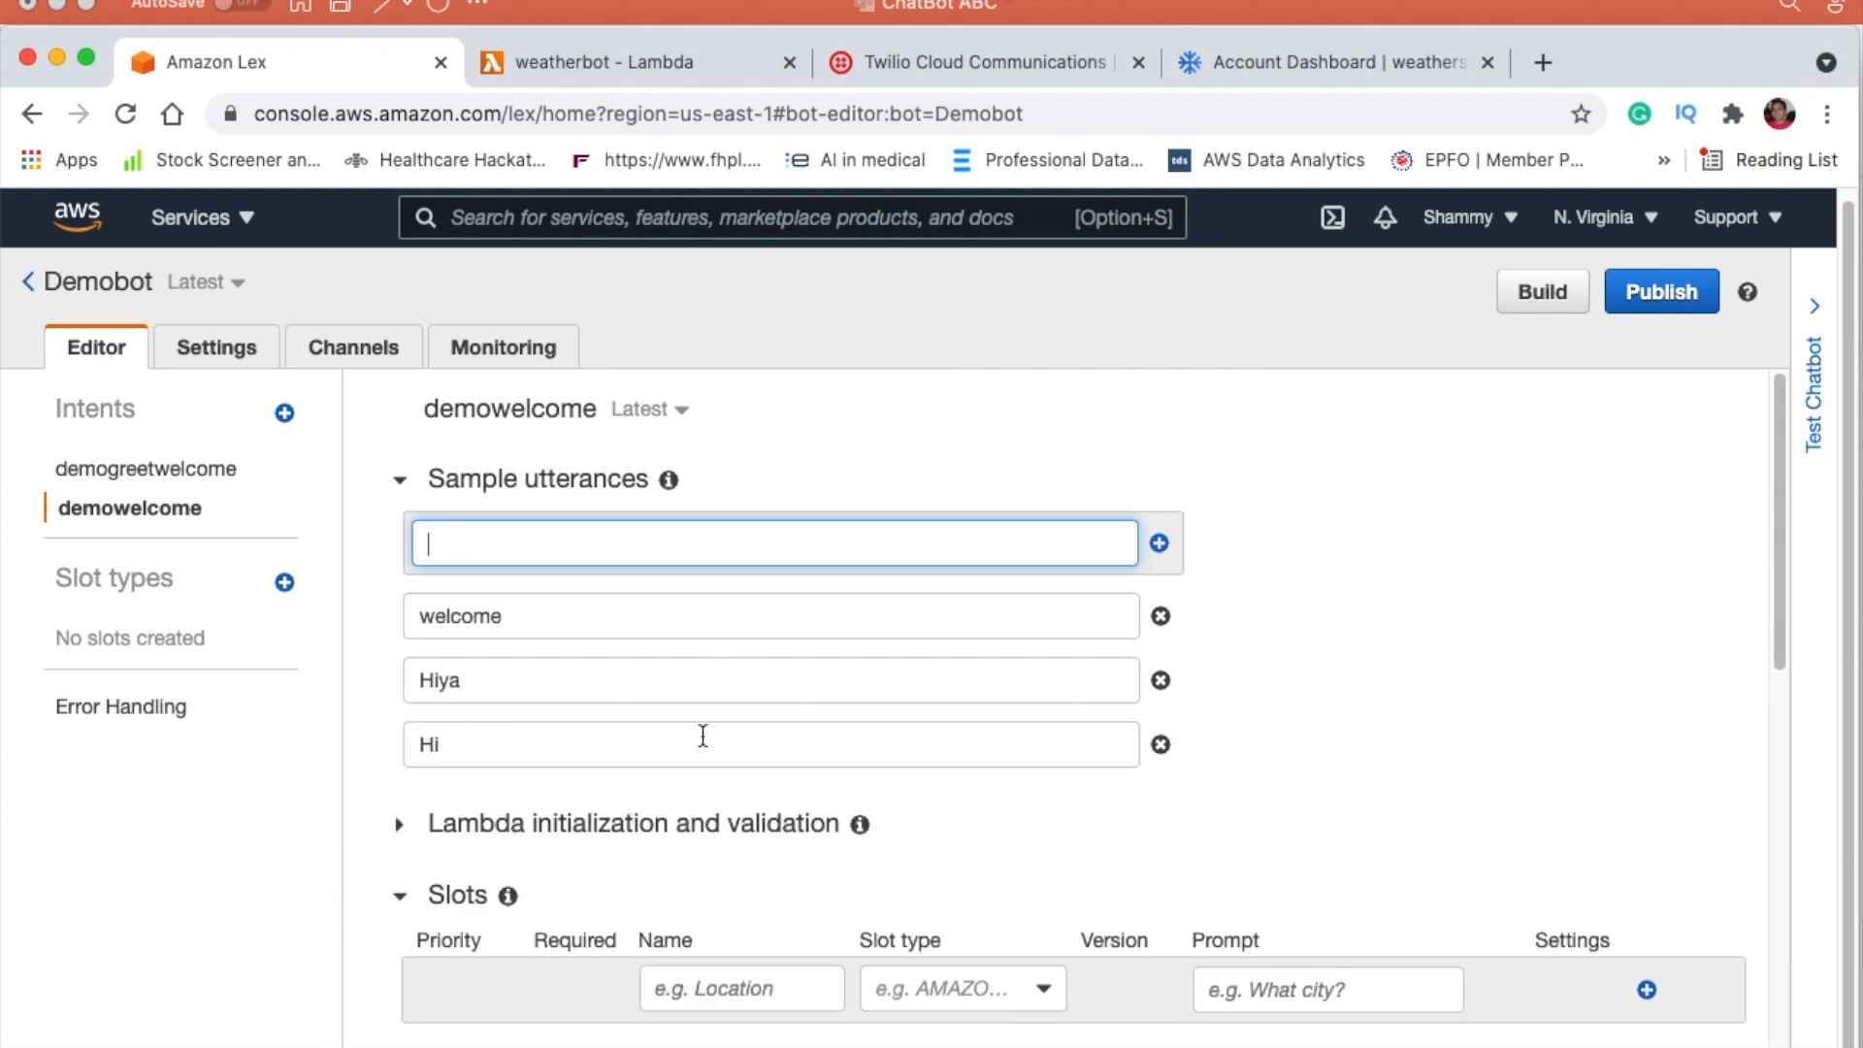
Step: Add a response message group to the demowelcome intent with the message "Hello"
scroll(1228, 684, down, 1)
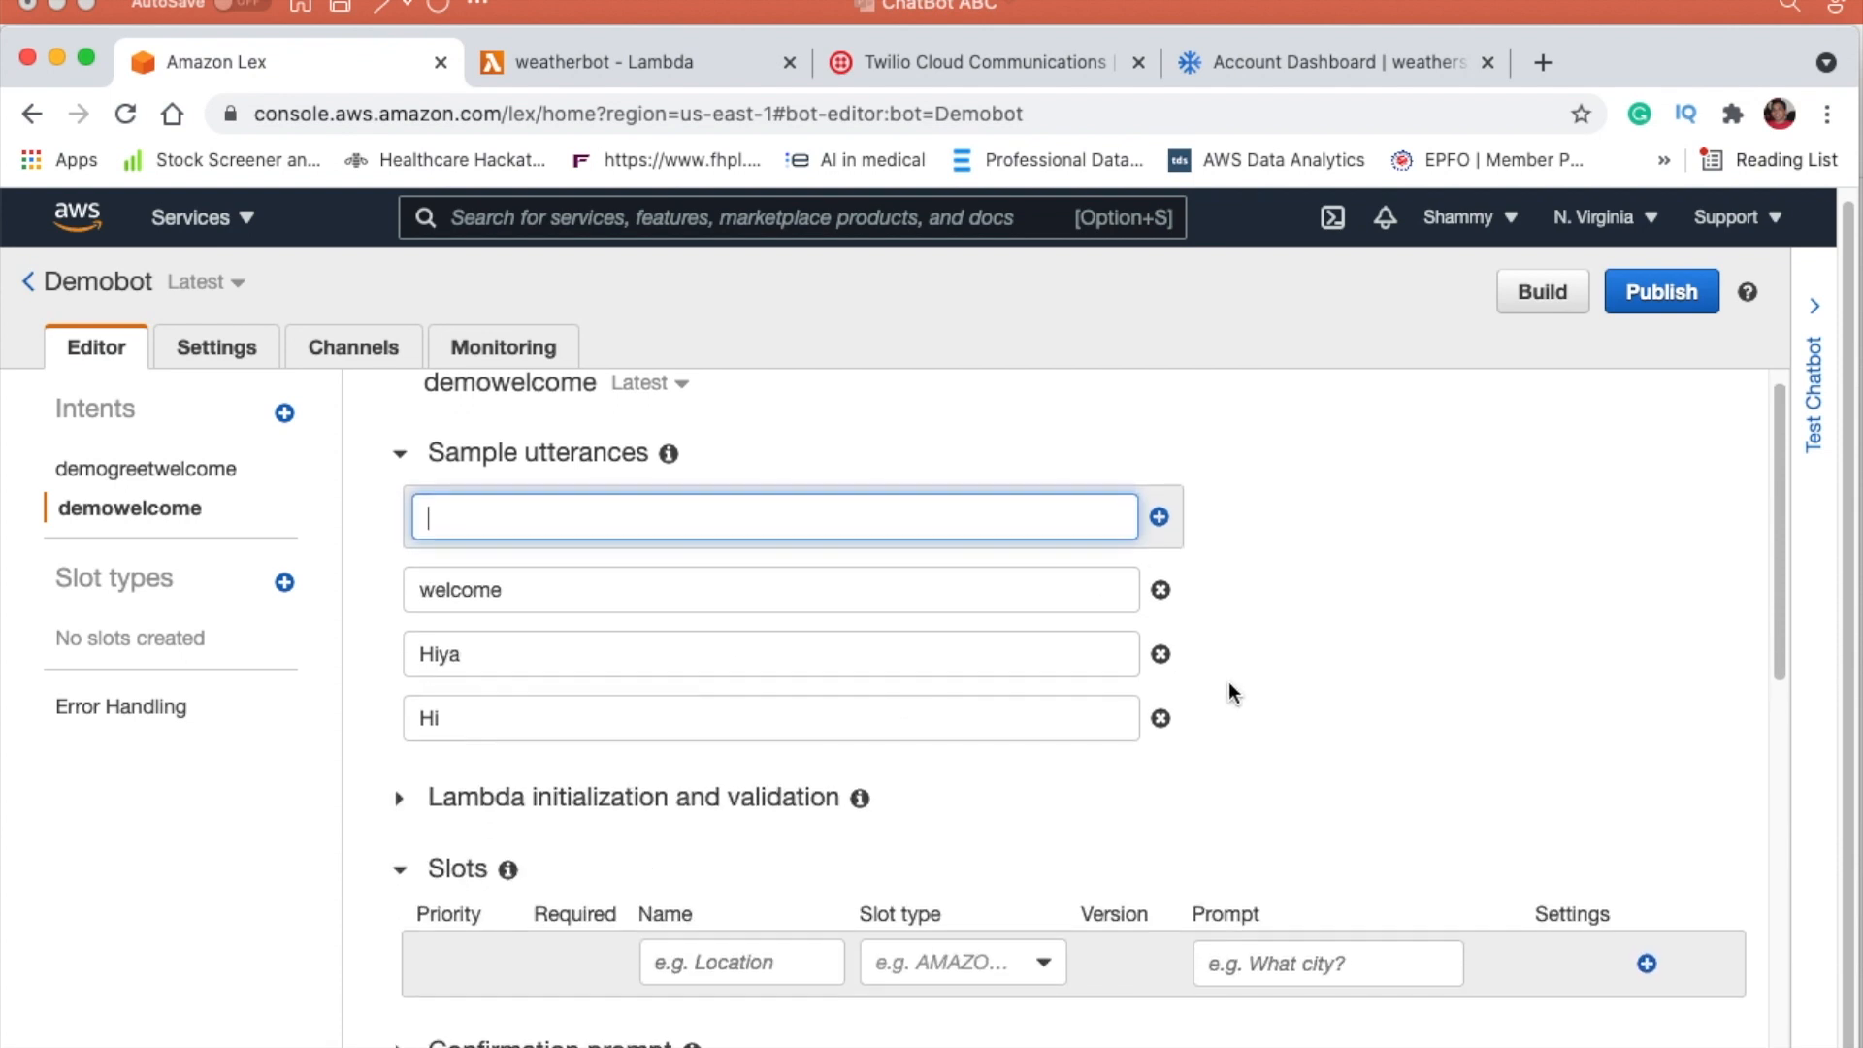
scroll(1231, 683, up, 1)
scroll(1231, 683, up, 1)
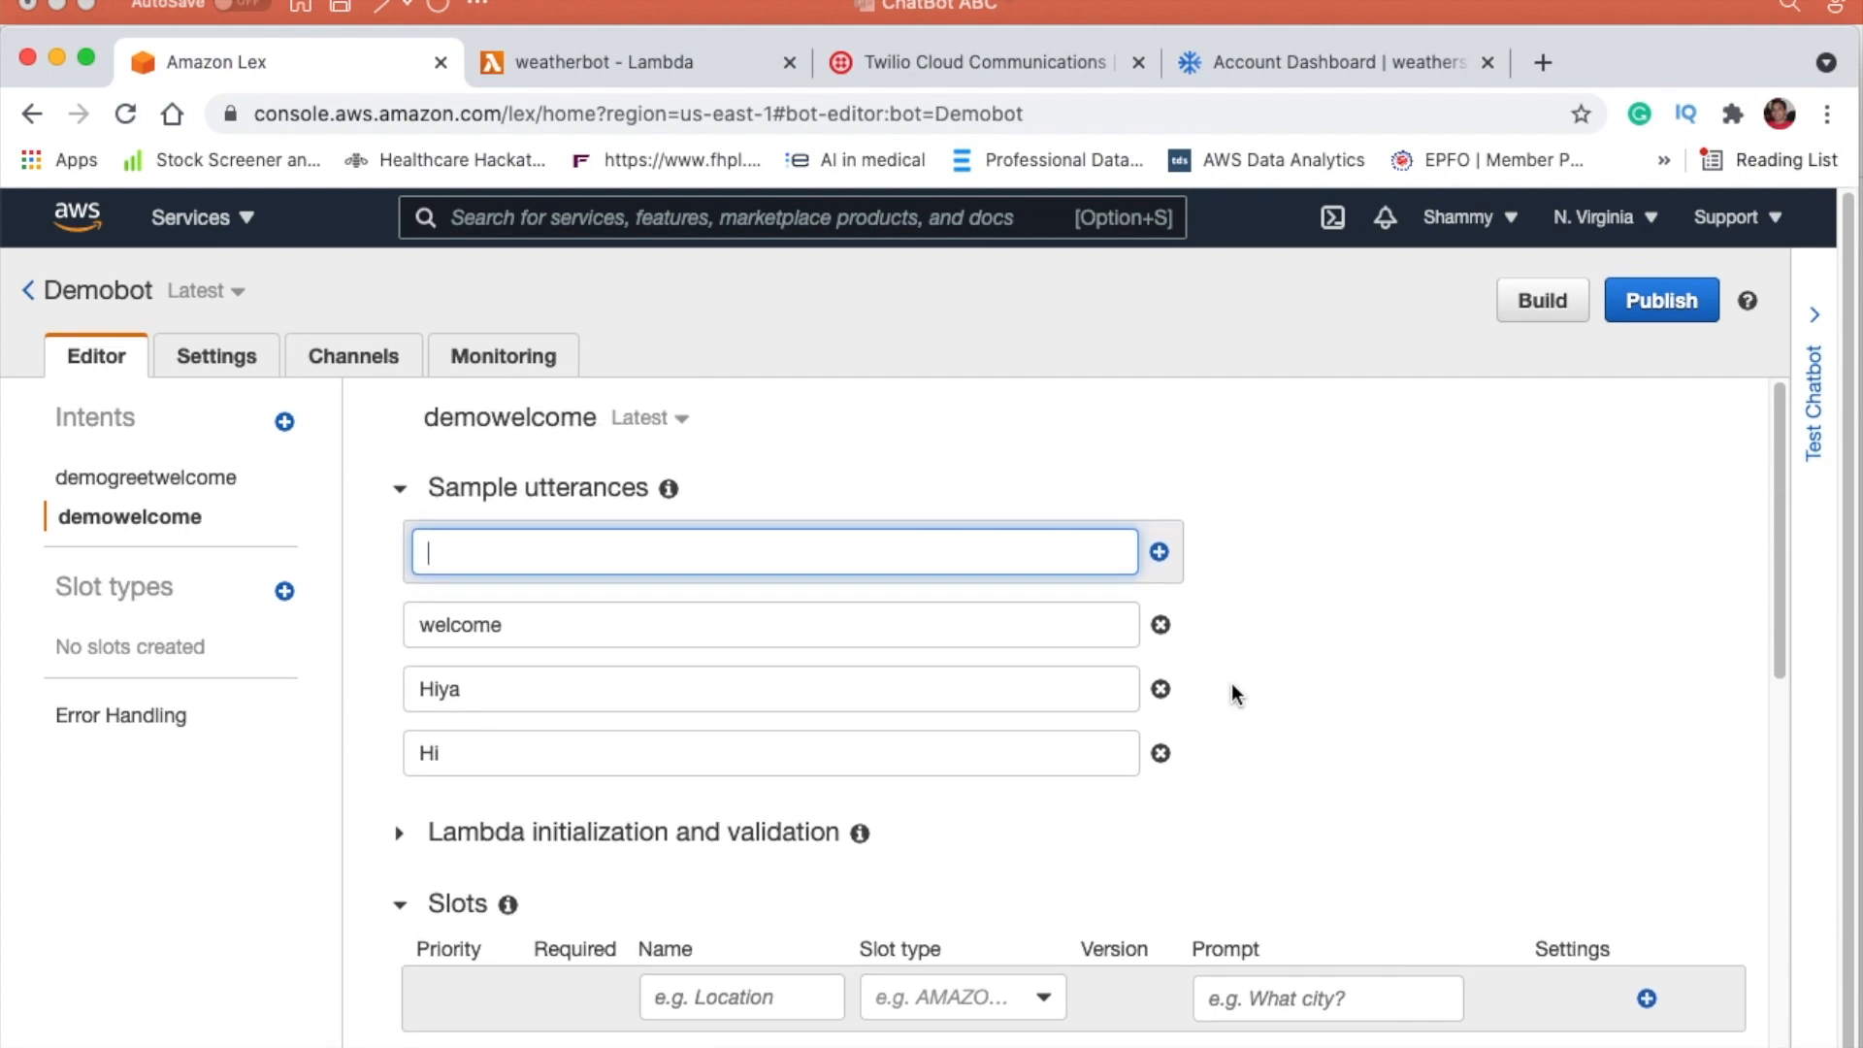
scroll(1231, 684, down, 4)
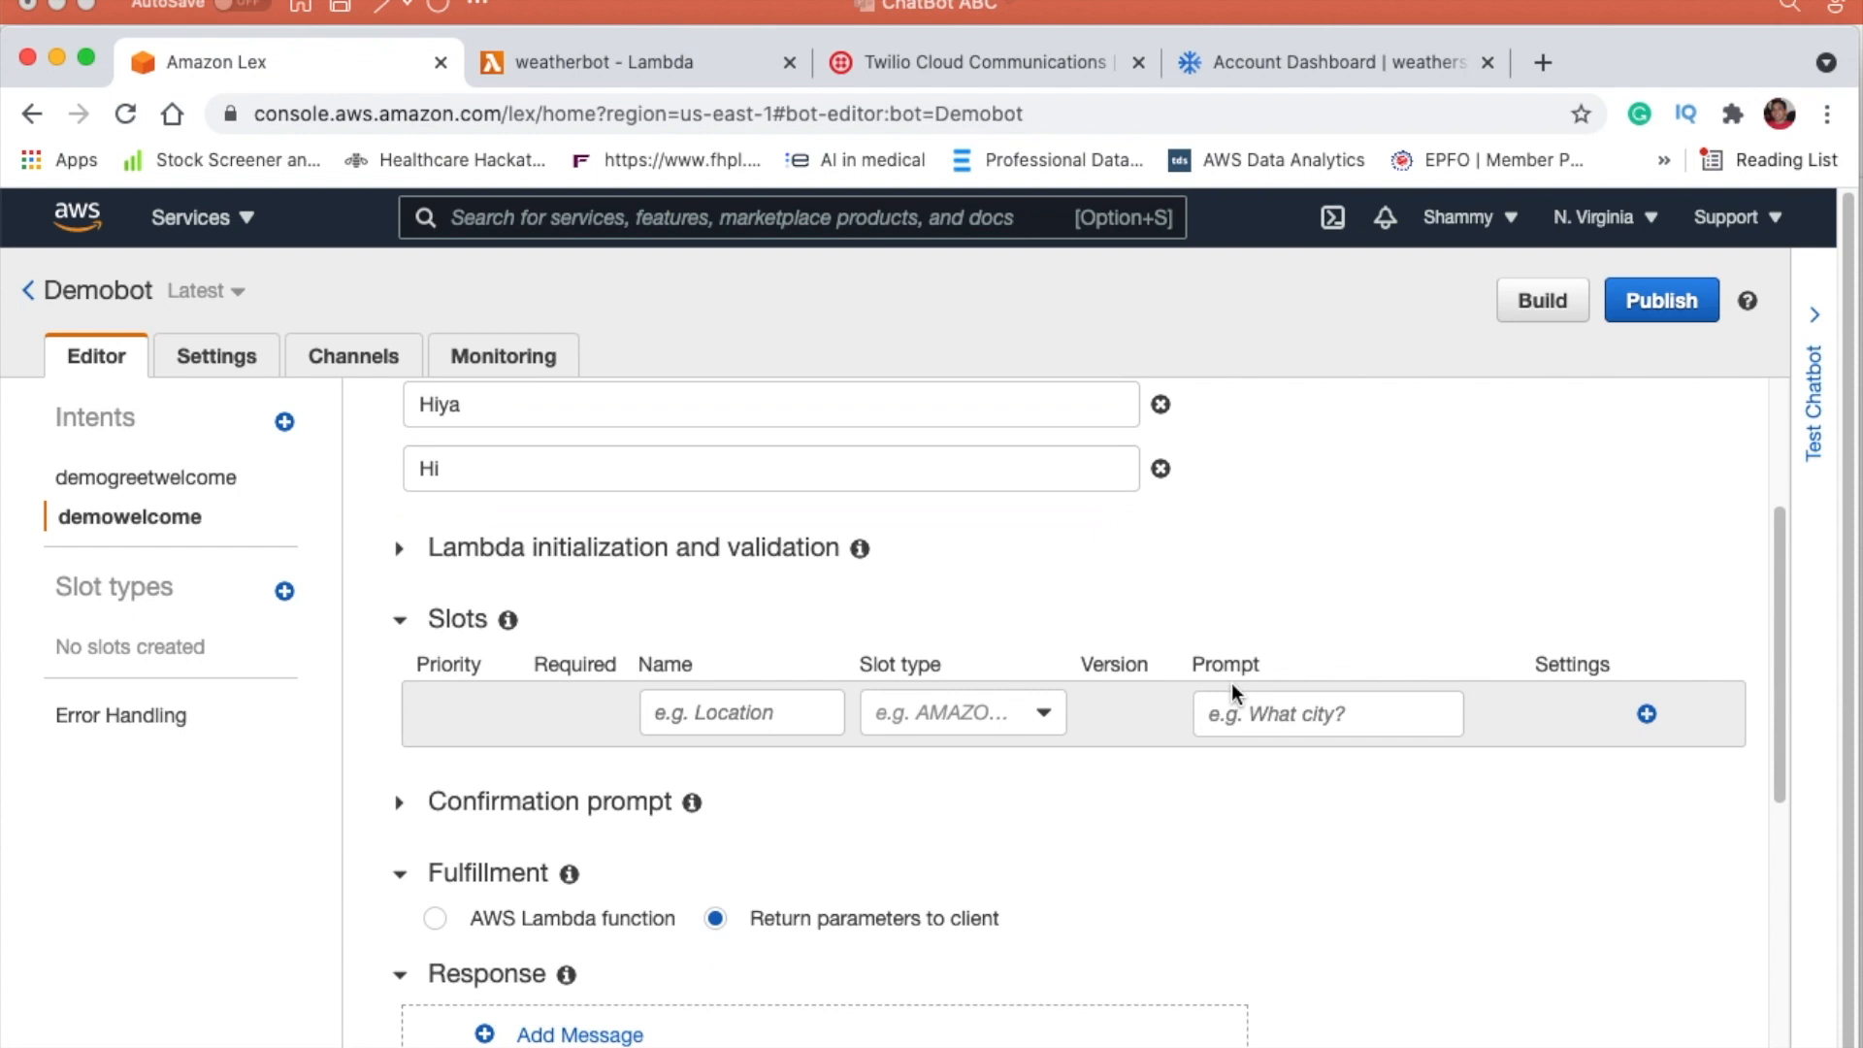
scroll(474, 541, up, 1)
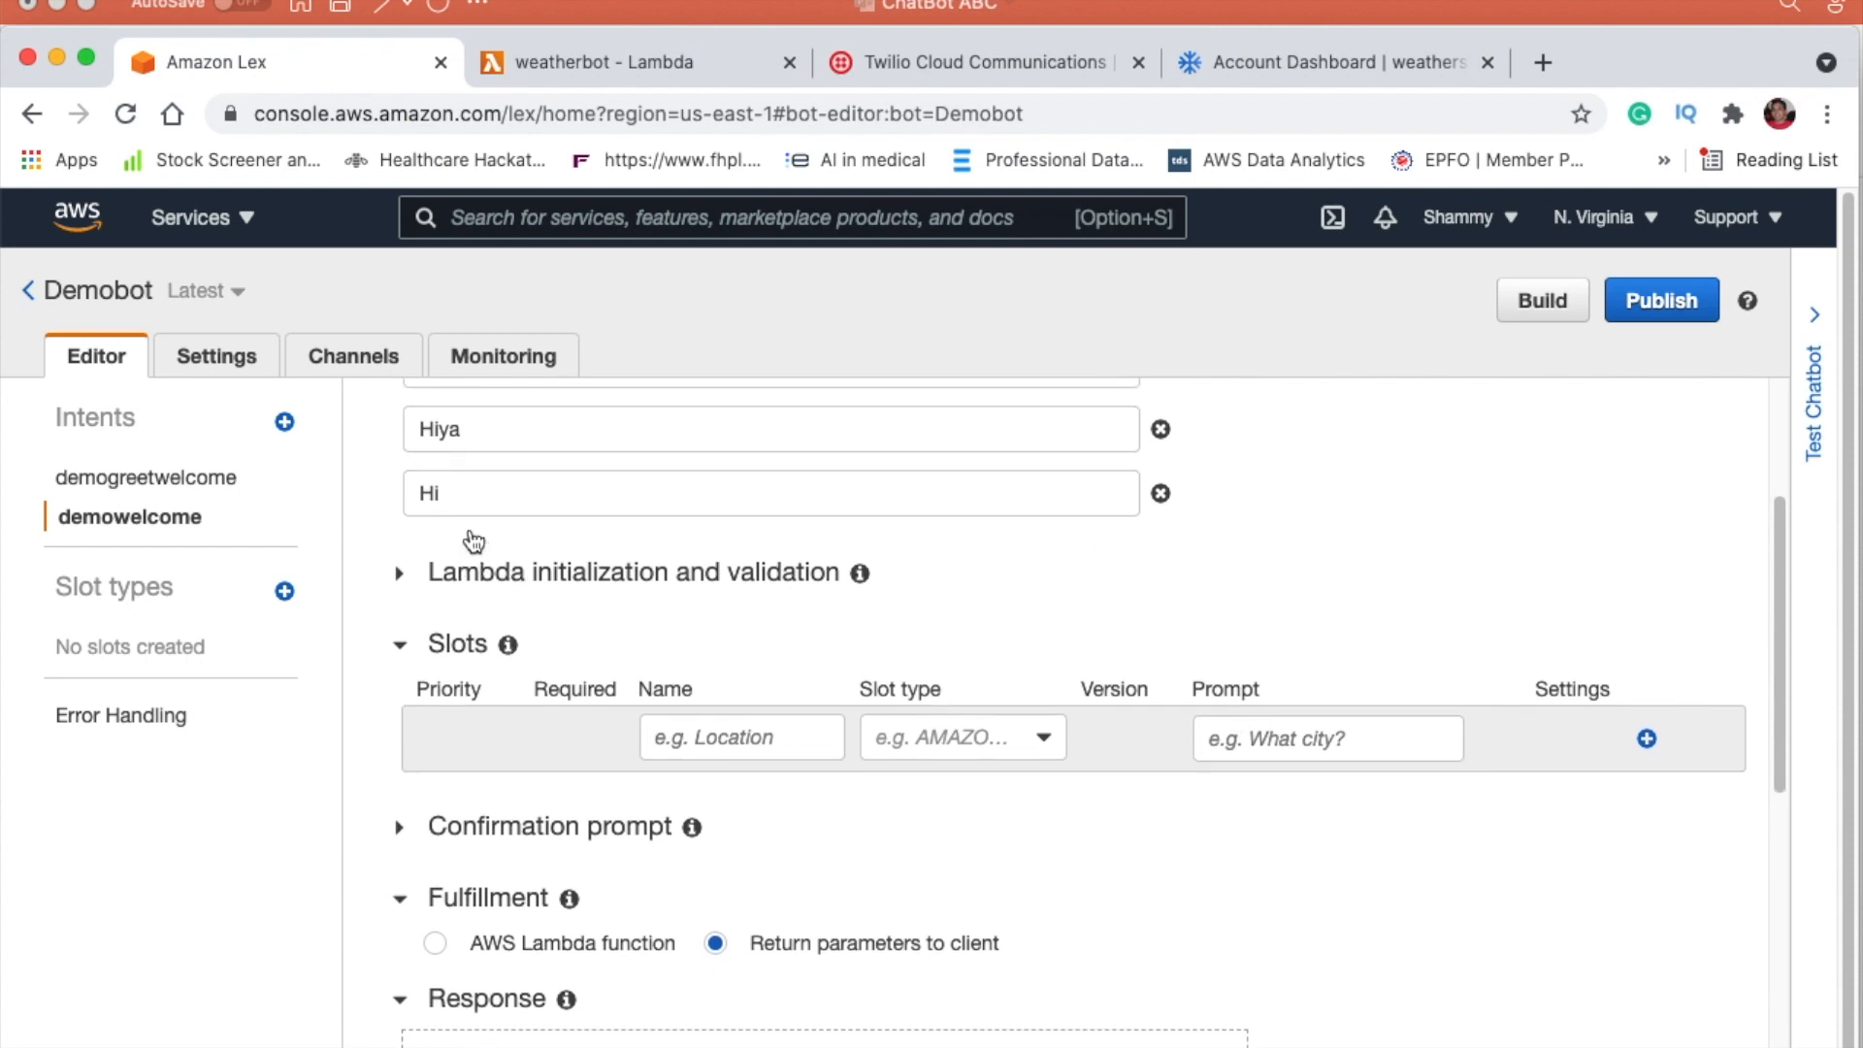
scroll(473, 541, up, 1)
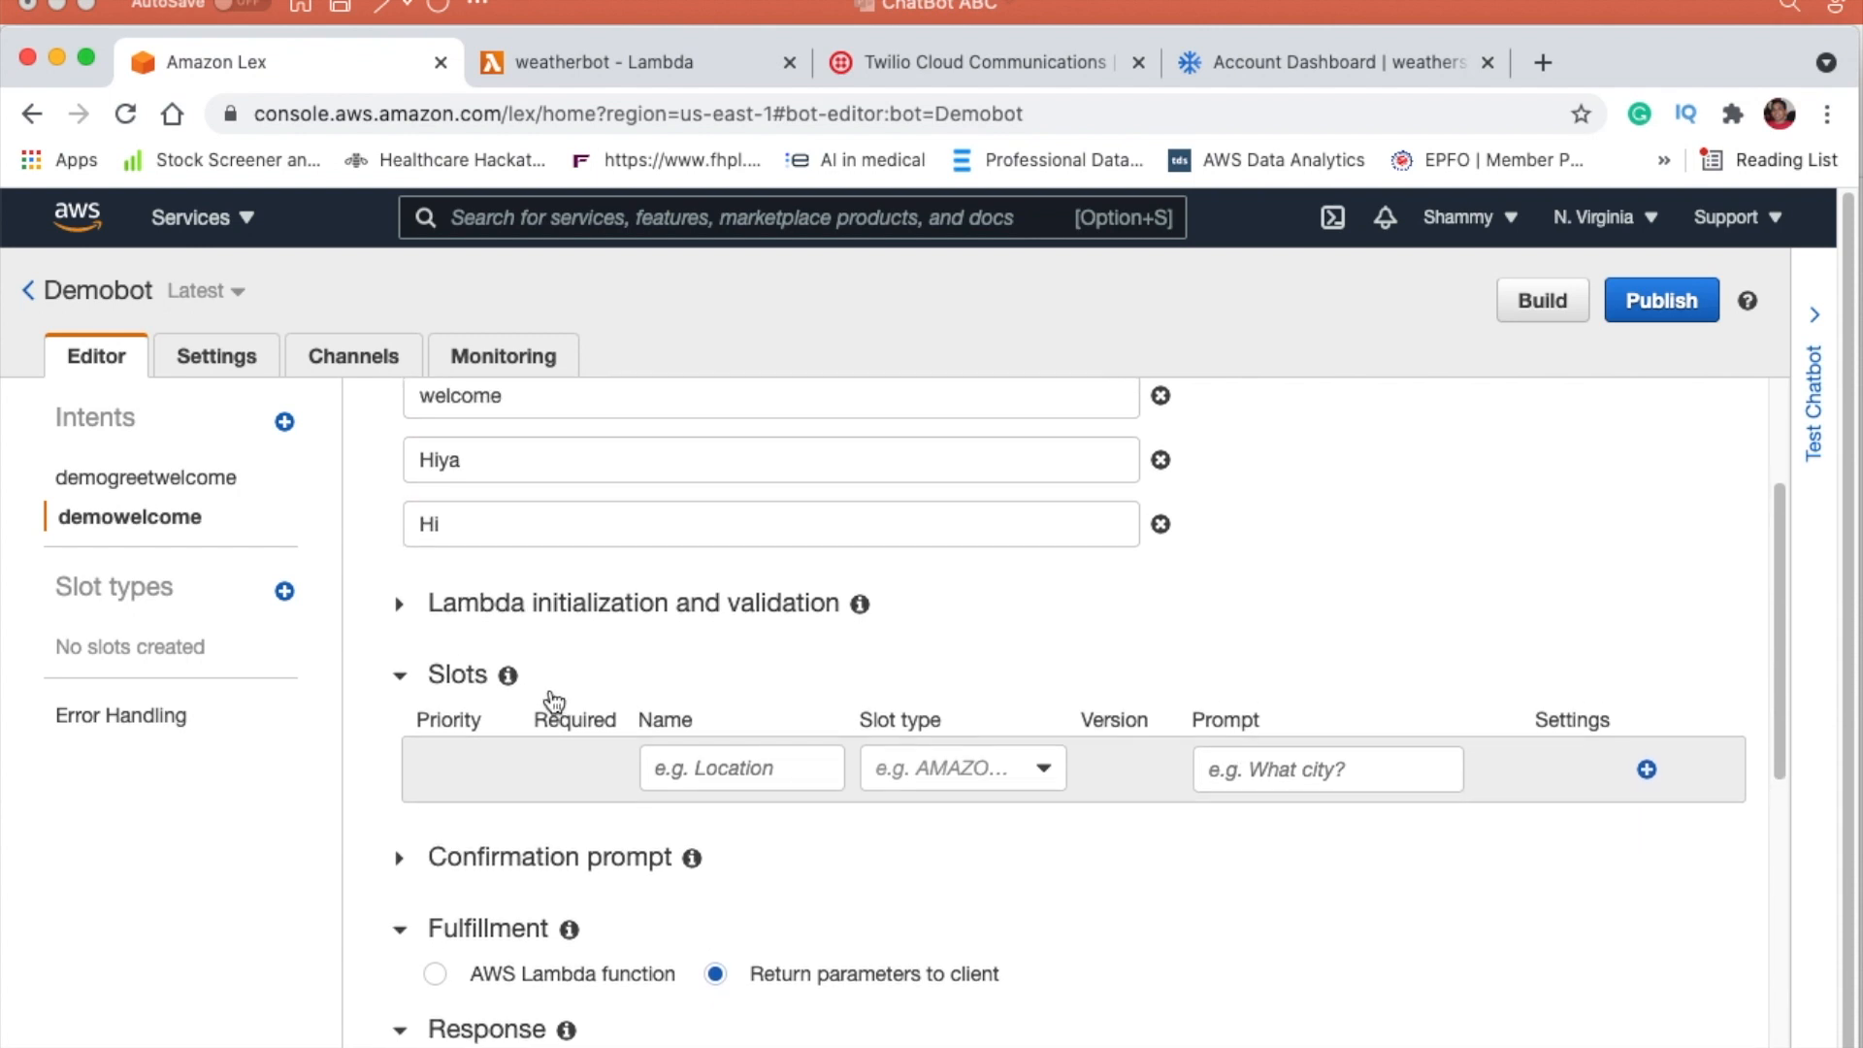
scroll(699, 658, down, 3)
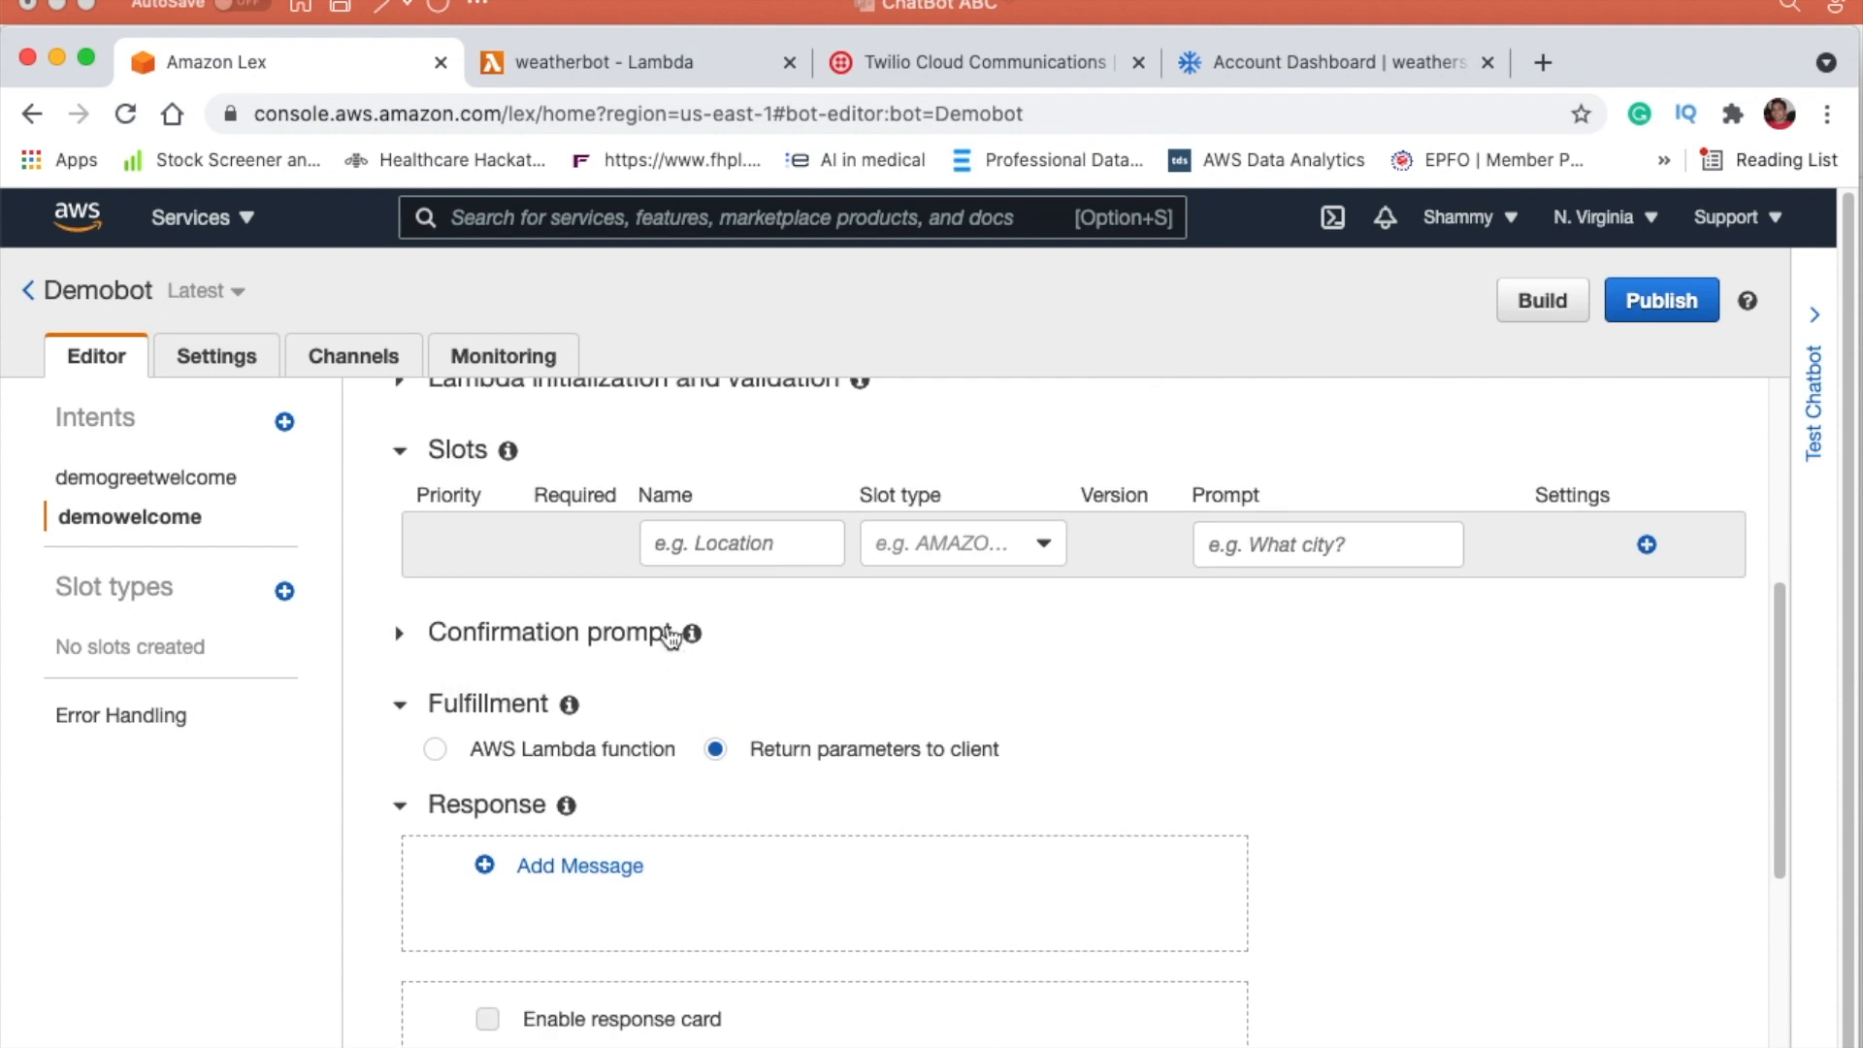
scroll(661, 660, down, 2)
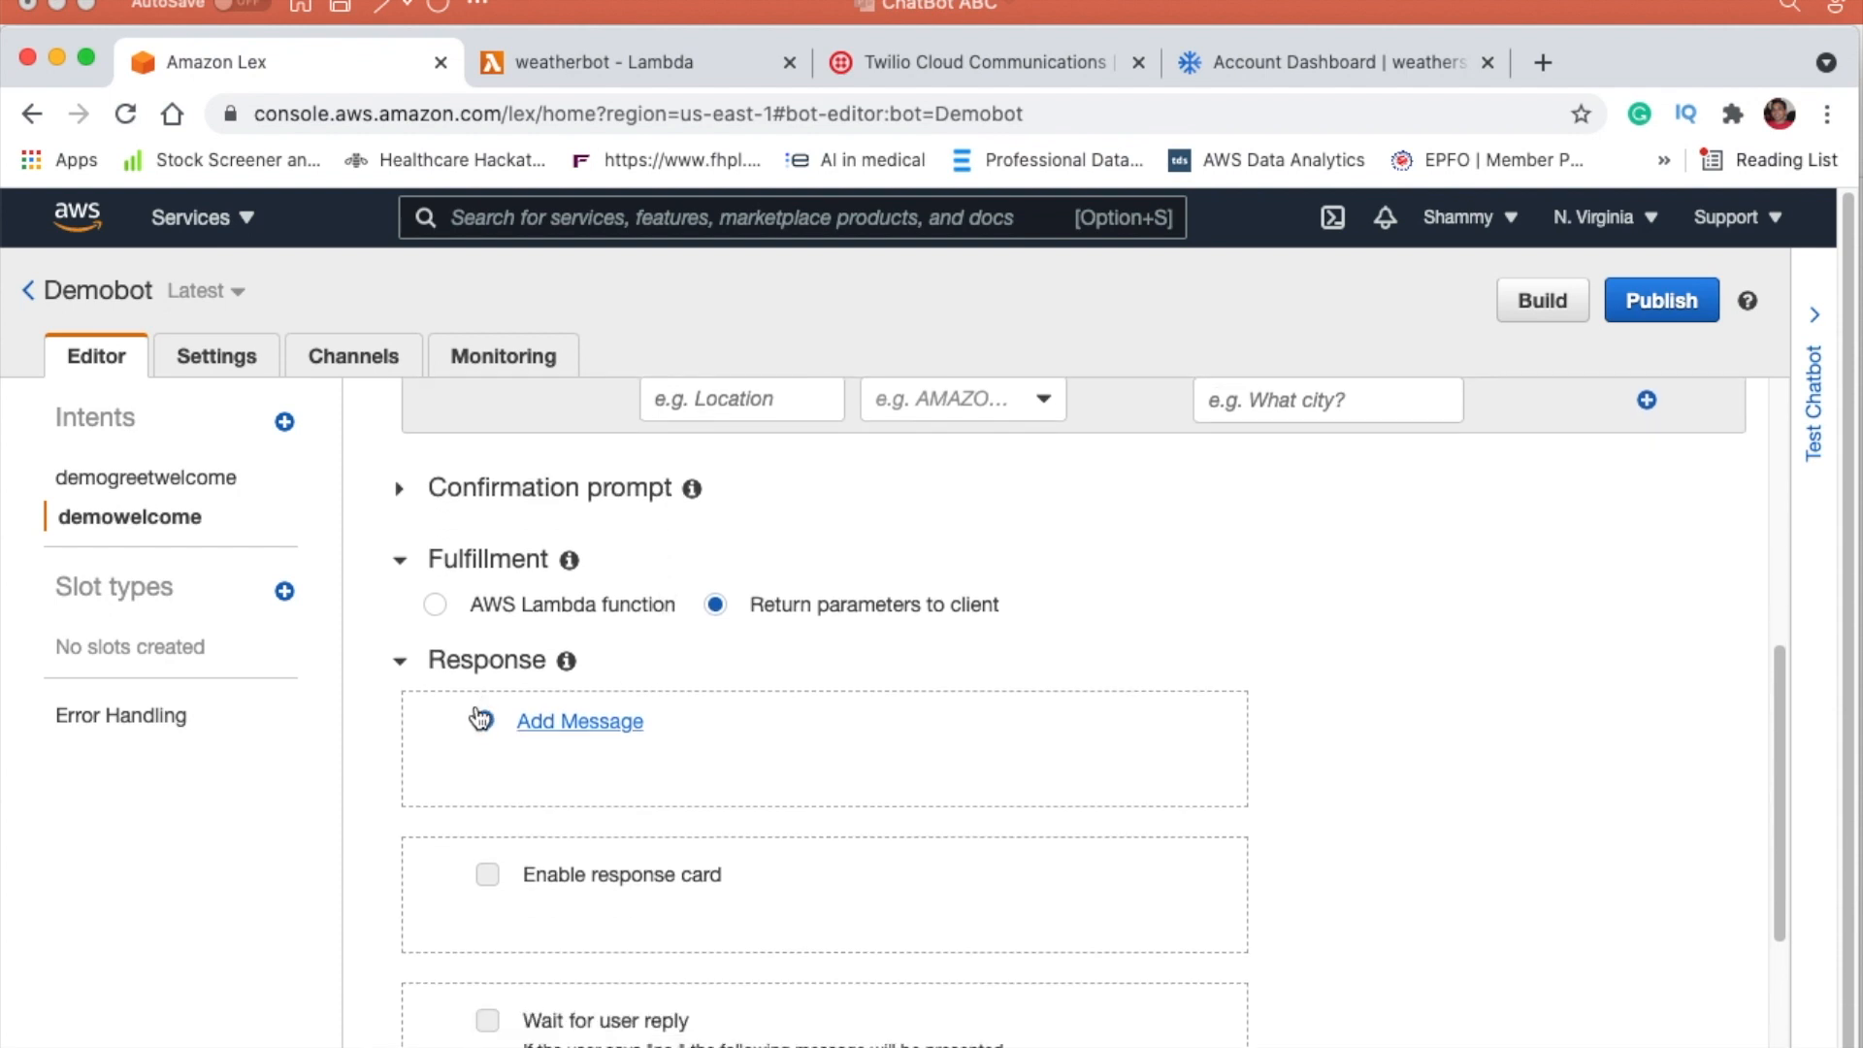
click(549, 726)
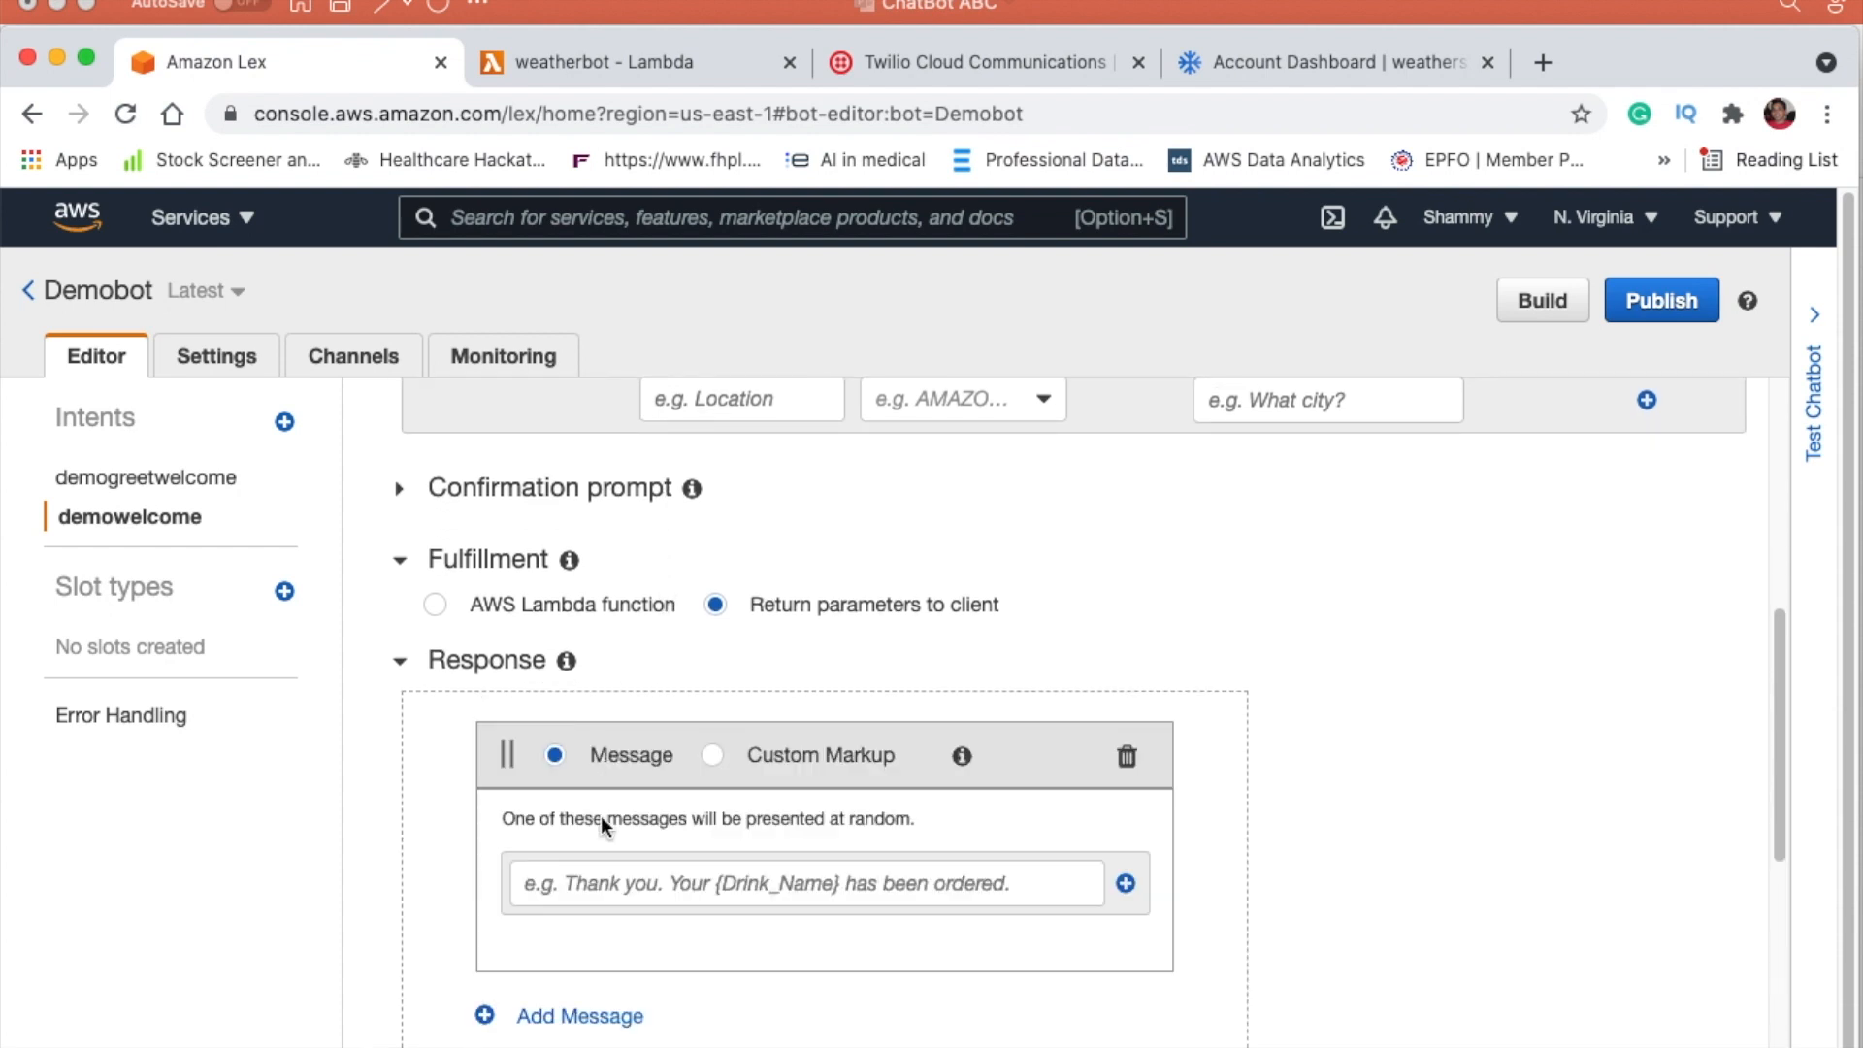
click(614, 873)
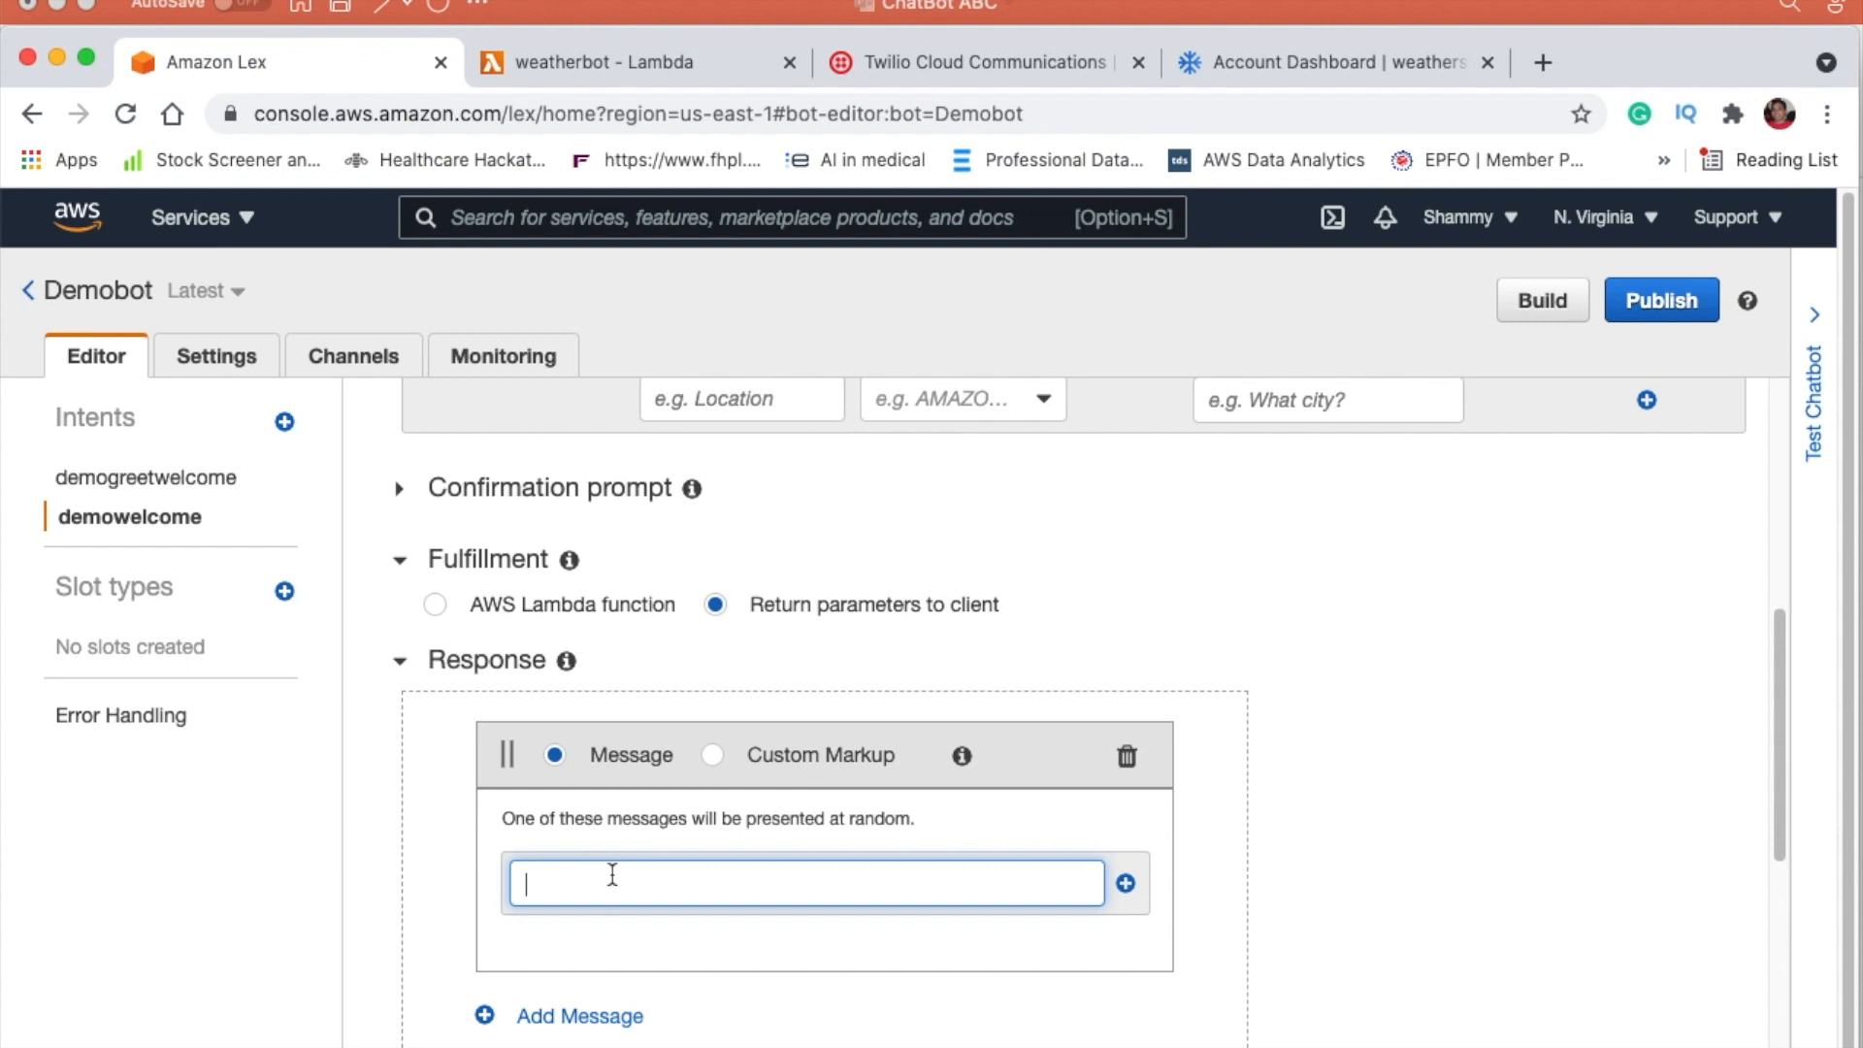
text(Hello)
click(1126, 883)
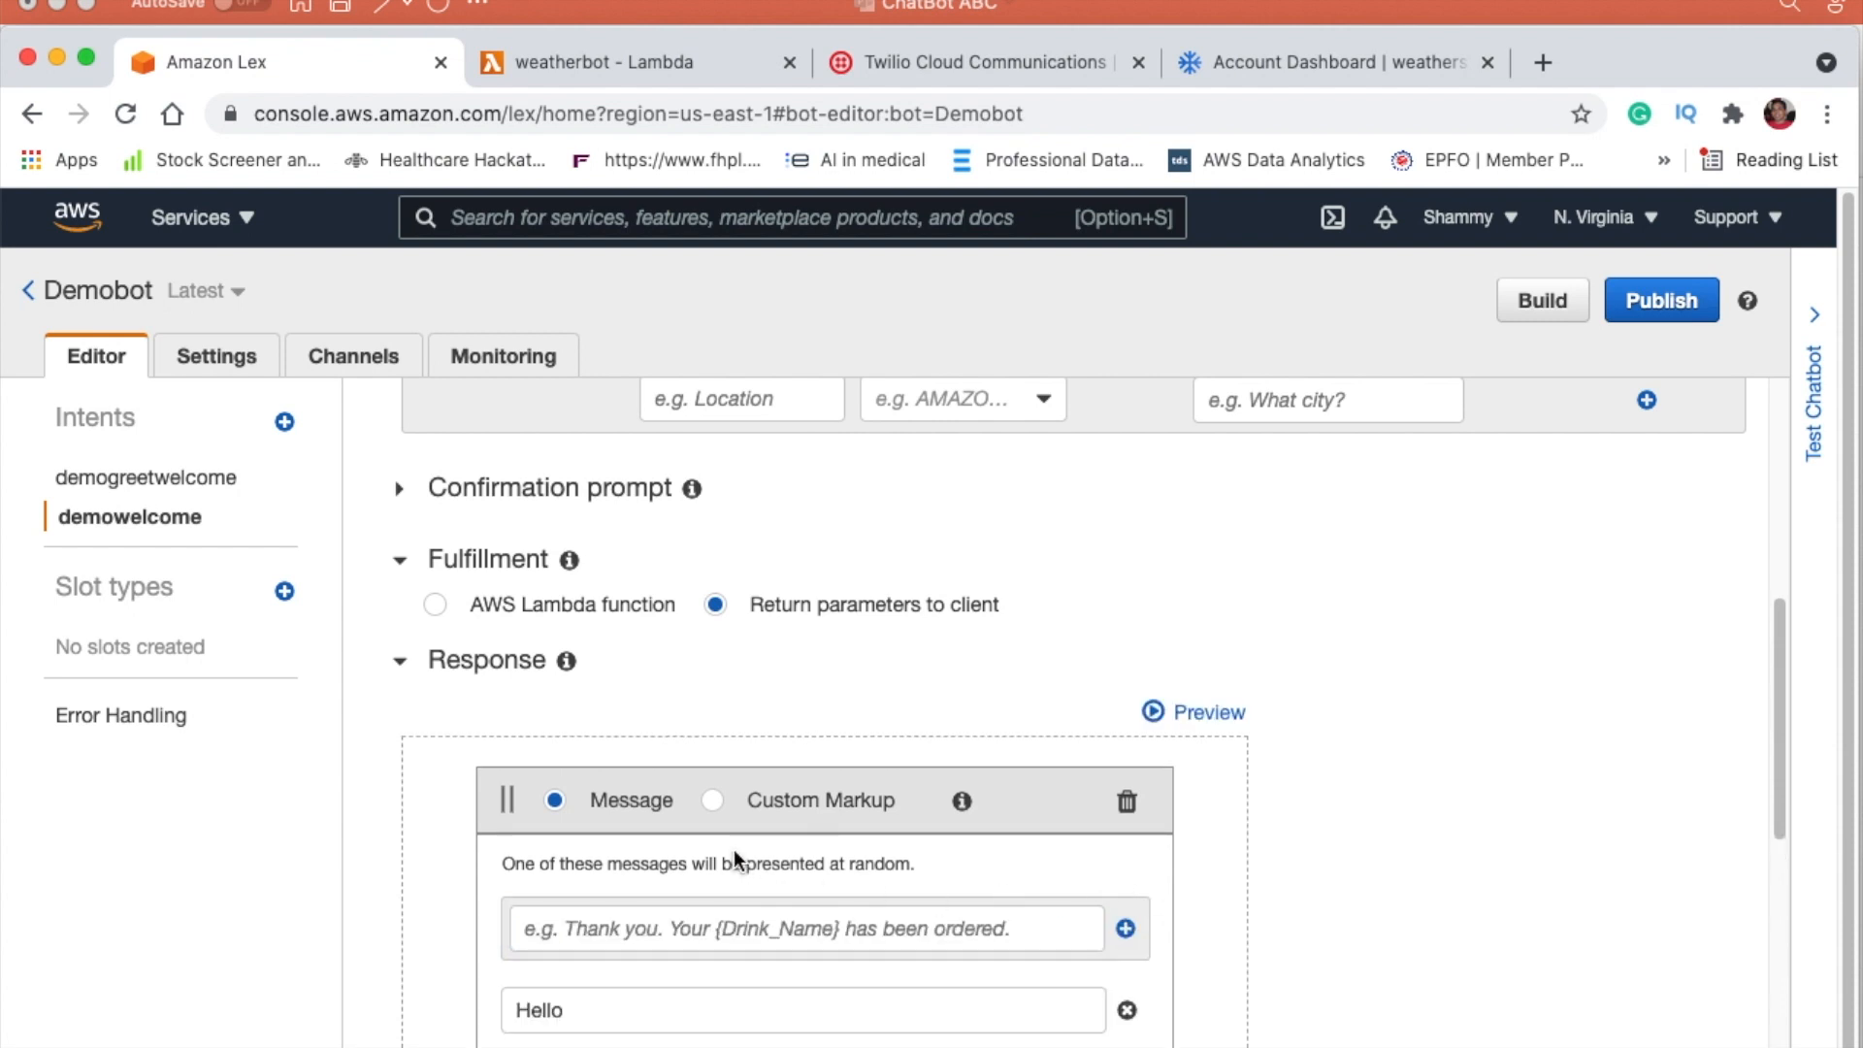
Step: Add "Glad you are here" as another response message of the demowelcome intent
scroll(734, 848, down, 2)
click(626, 726)
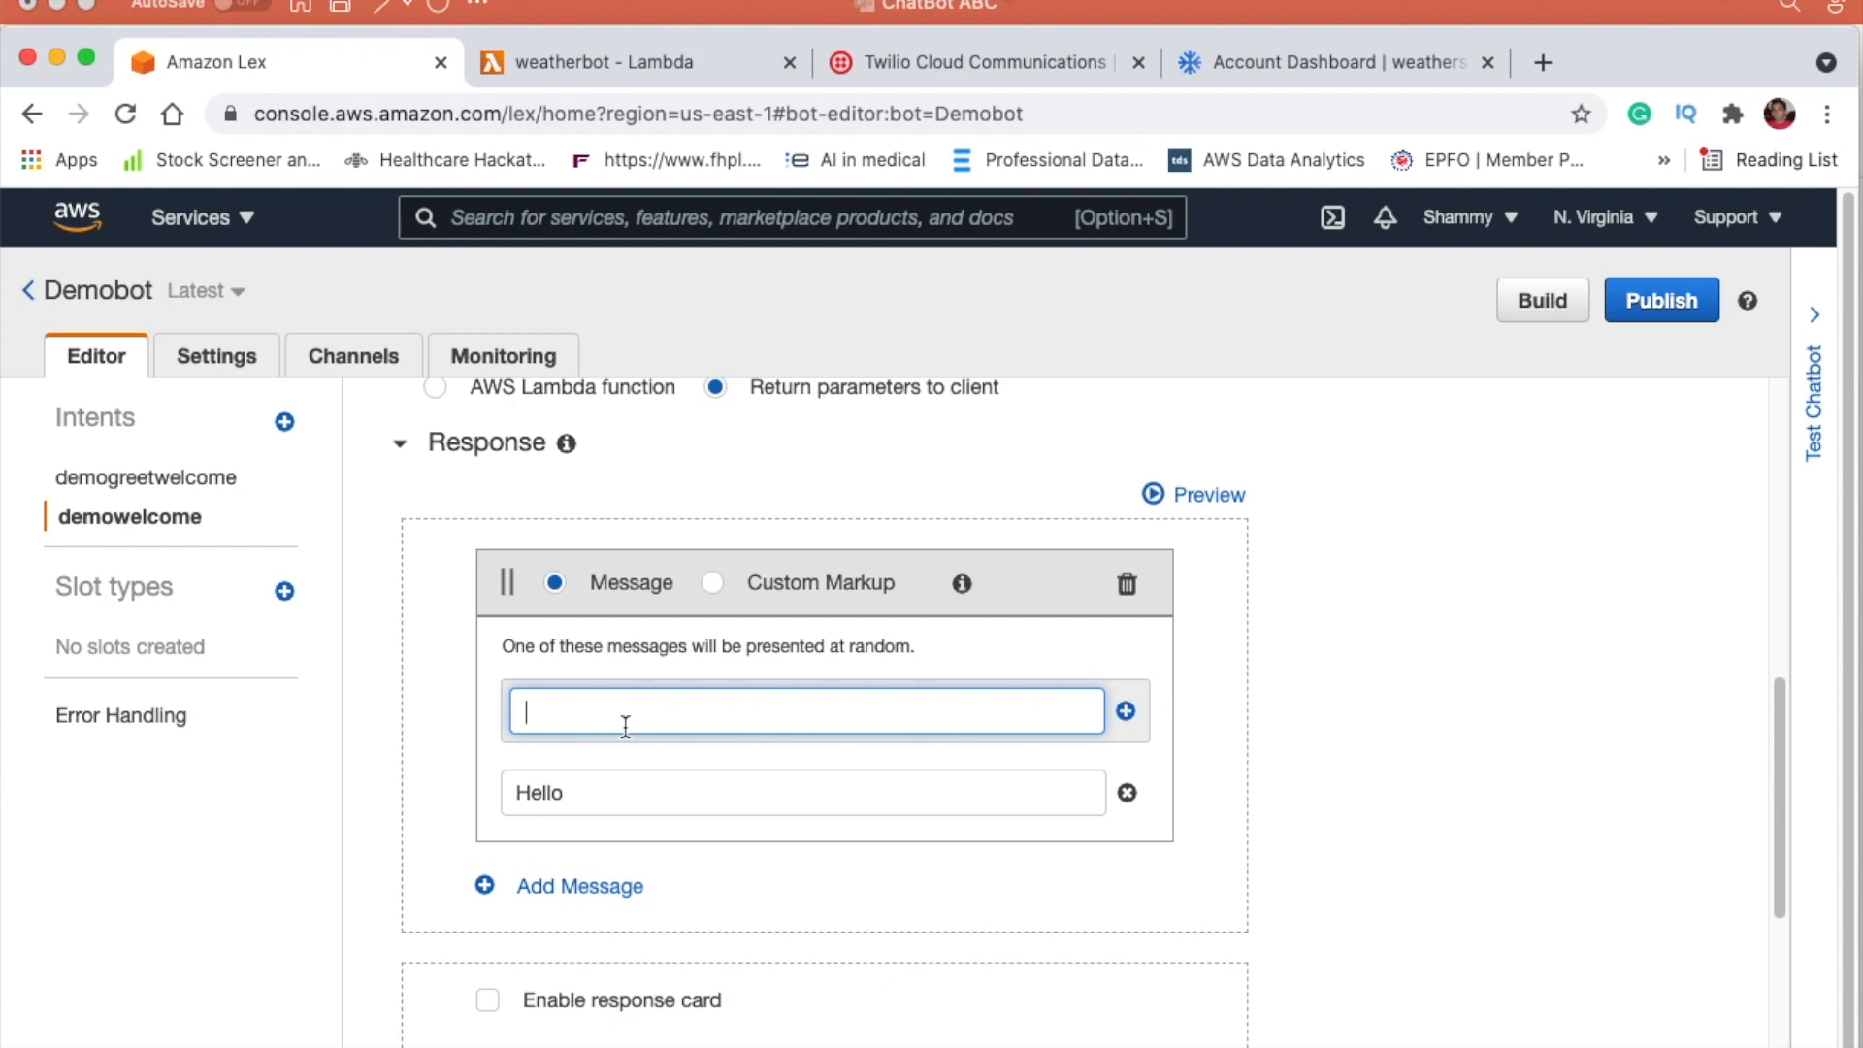
text(Welocme)
key(BackSpace)
key(BackSpace)
key(BackSpace)
key(BackSpace)
key(BackSpace)
key(BackSpace)
key(BackSpace)
text(Glad you are here)
click(1125, 711)
Step: Add "How Can i help you" as another response message of the demowelcome intent
click(655, 710)
text(hOW CAN i)
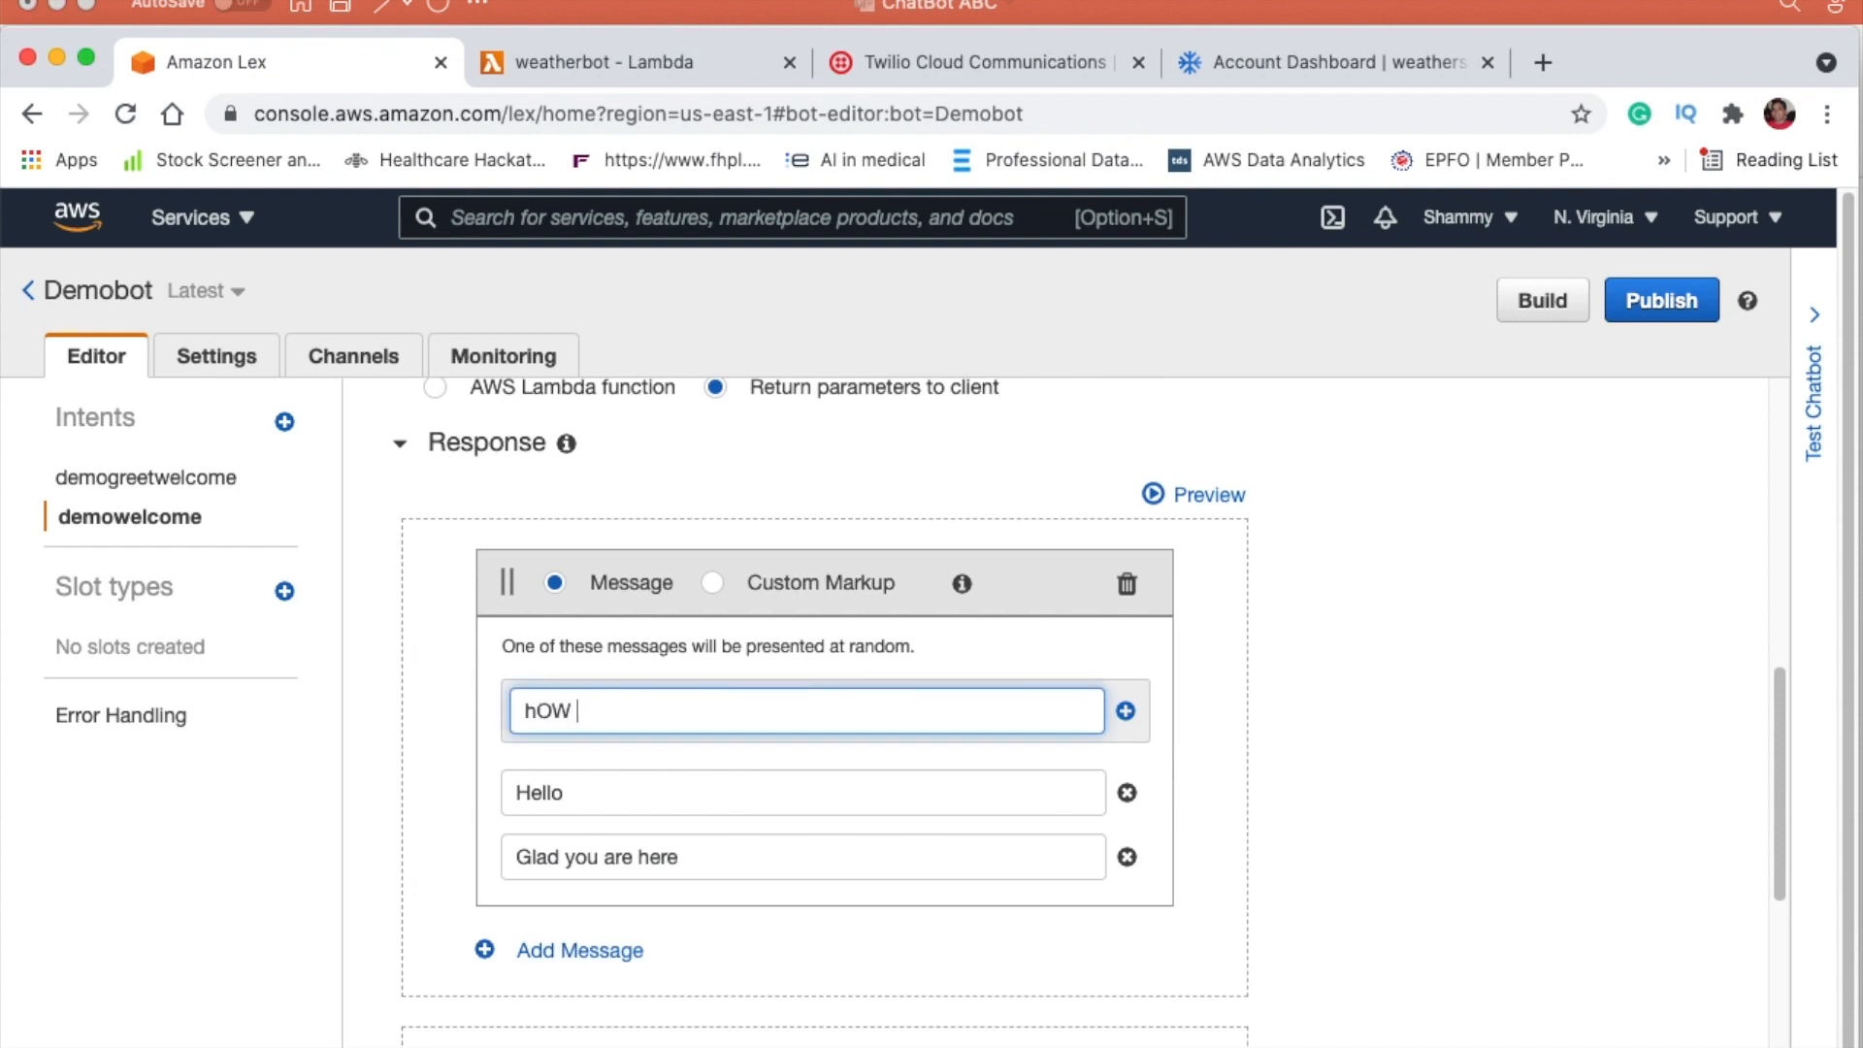
key(BackSpace)
key(BackSpace)
key(BackSpace)
key(BackSpace)
key(BackSpace)
key(BackSpace)
key(BackSpace)
key(BackSpace)
key(BackSpace)
key(BackSpace)
text(How Can i help you)
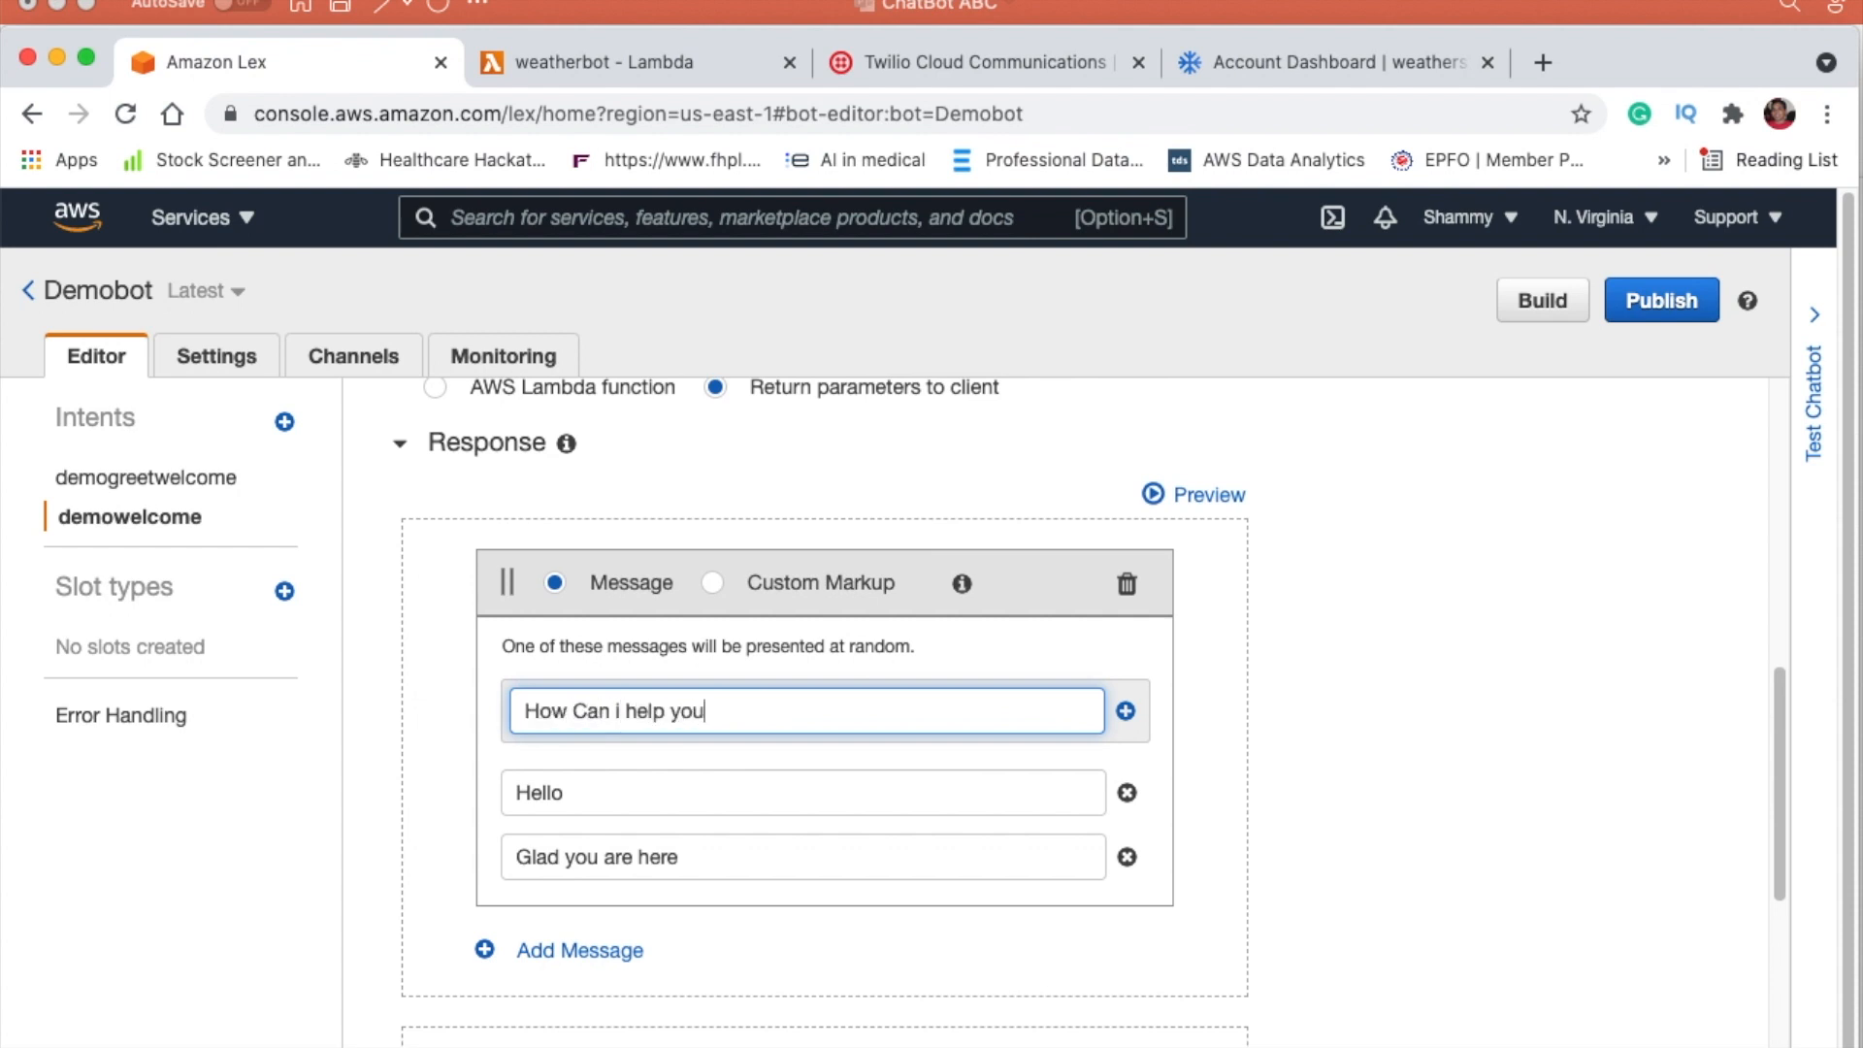
click(1128, 716)
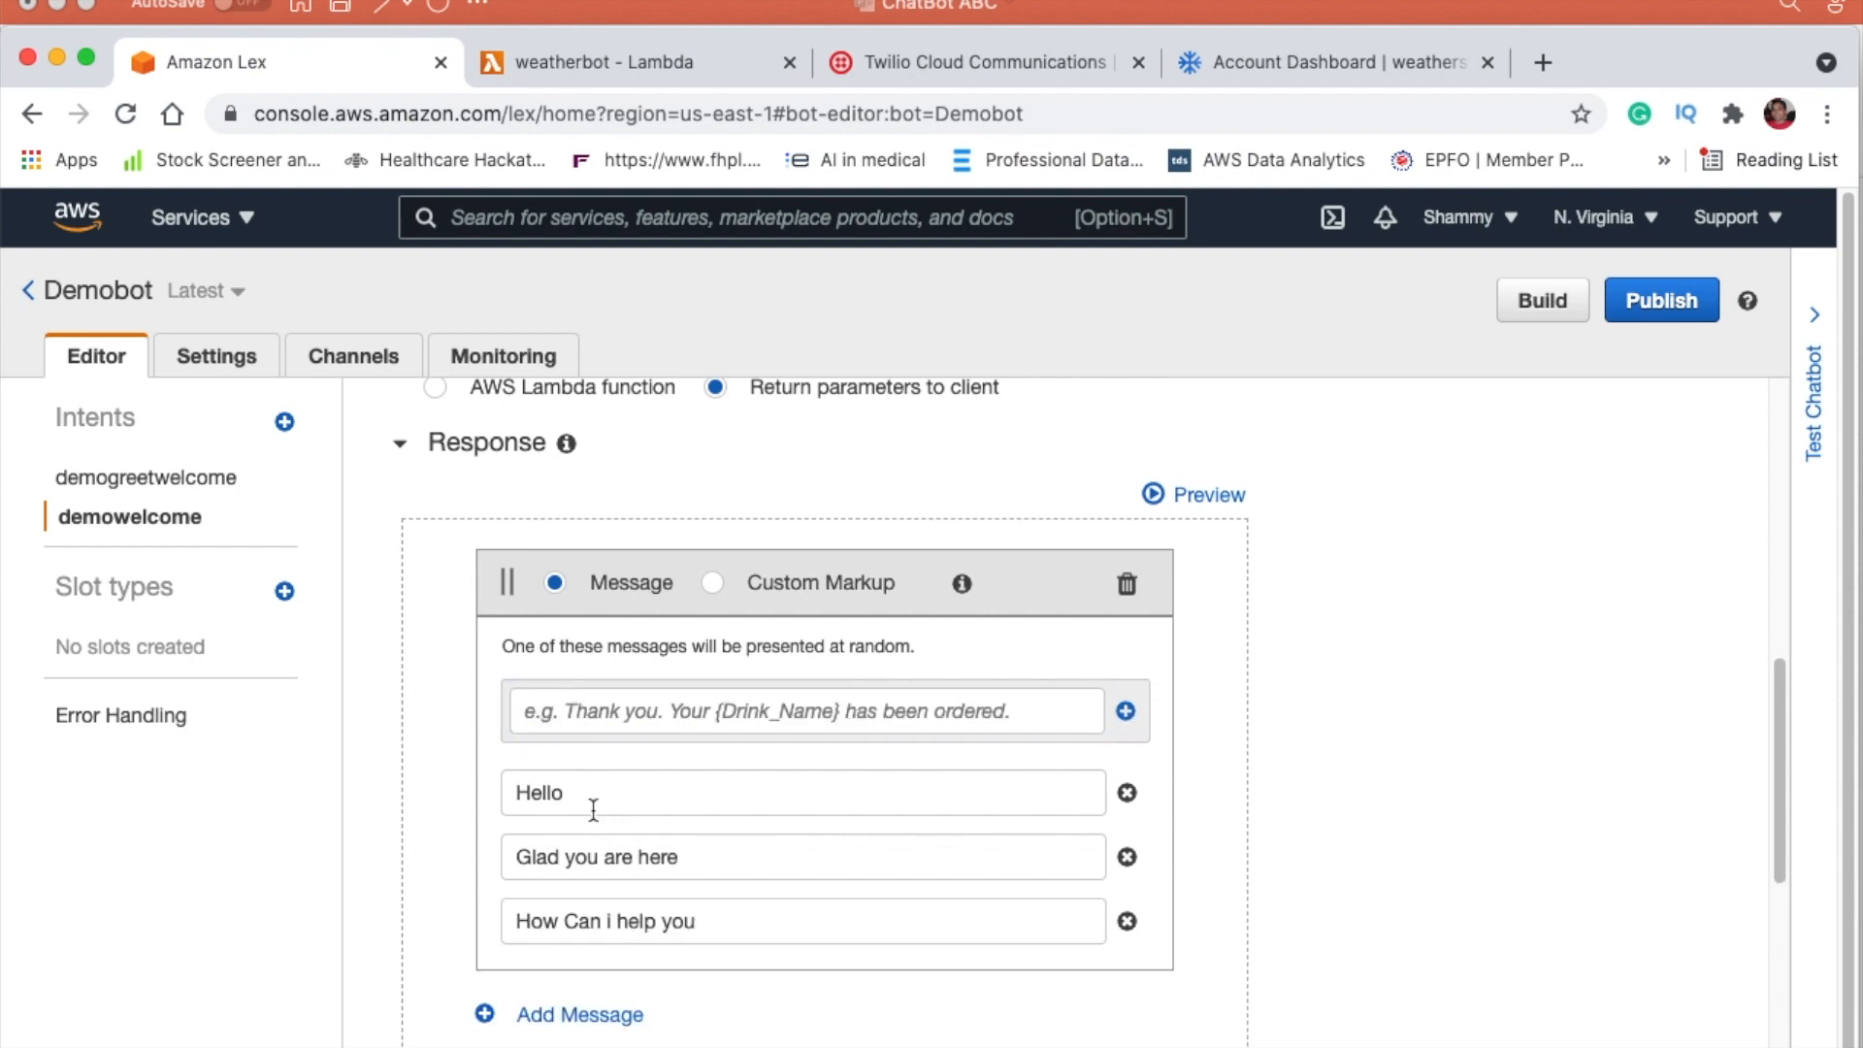
Step: Review the demowelcome intent's utterances and responses, and save the intent
scroll(539, 800, up, 5)
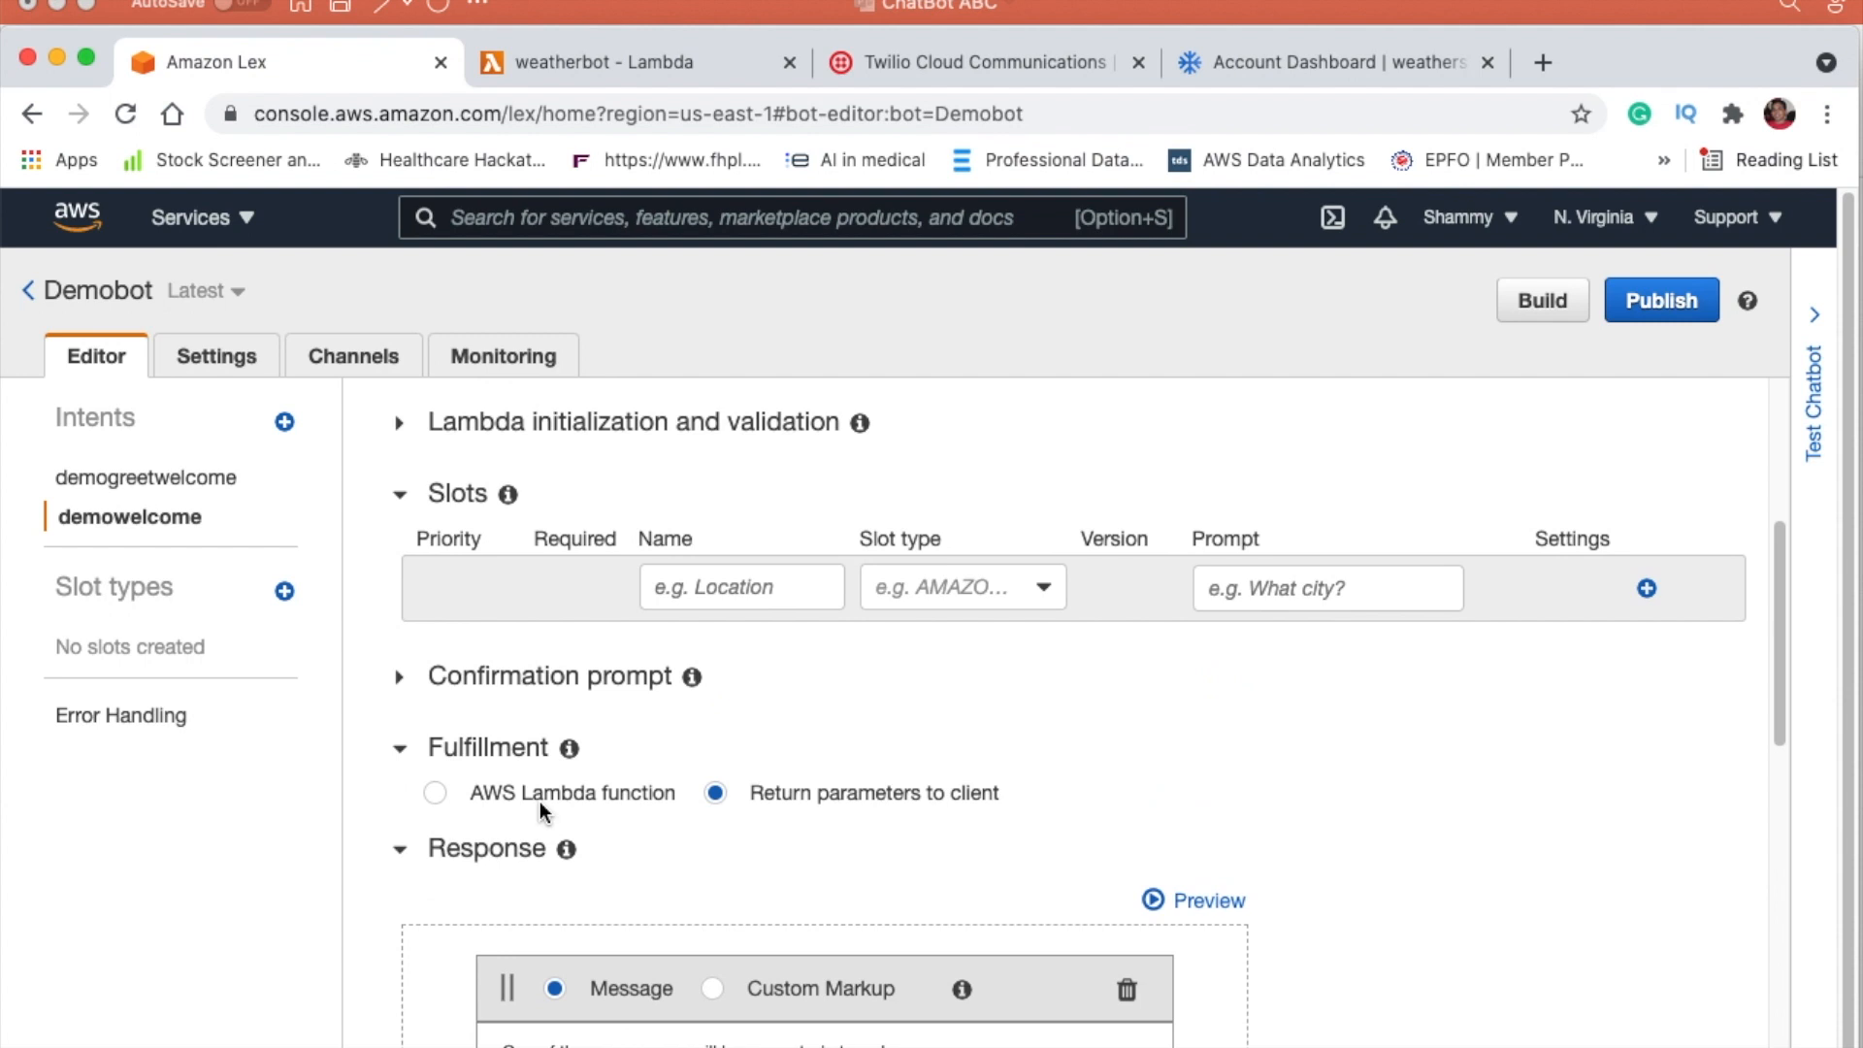
scroll(539, 800, up, 5)
scroll(522, 811, down, 10)
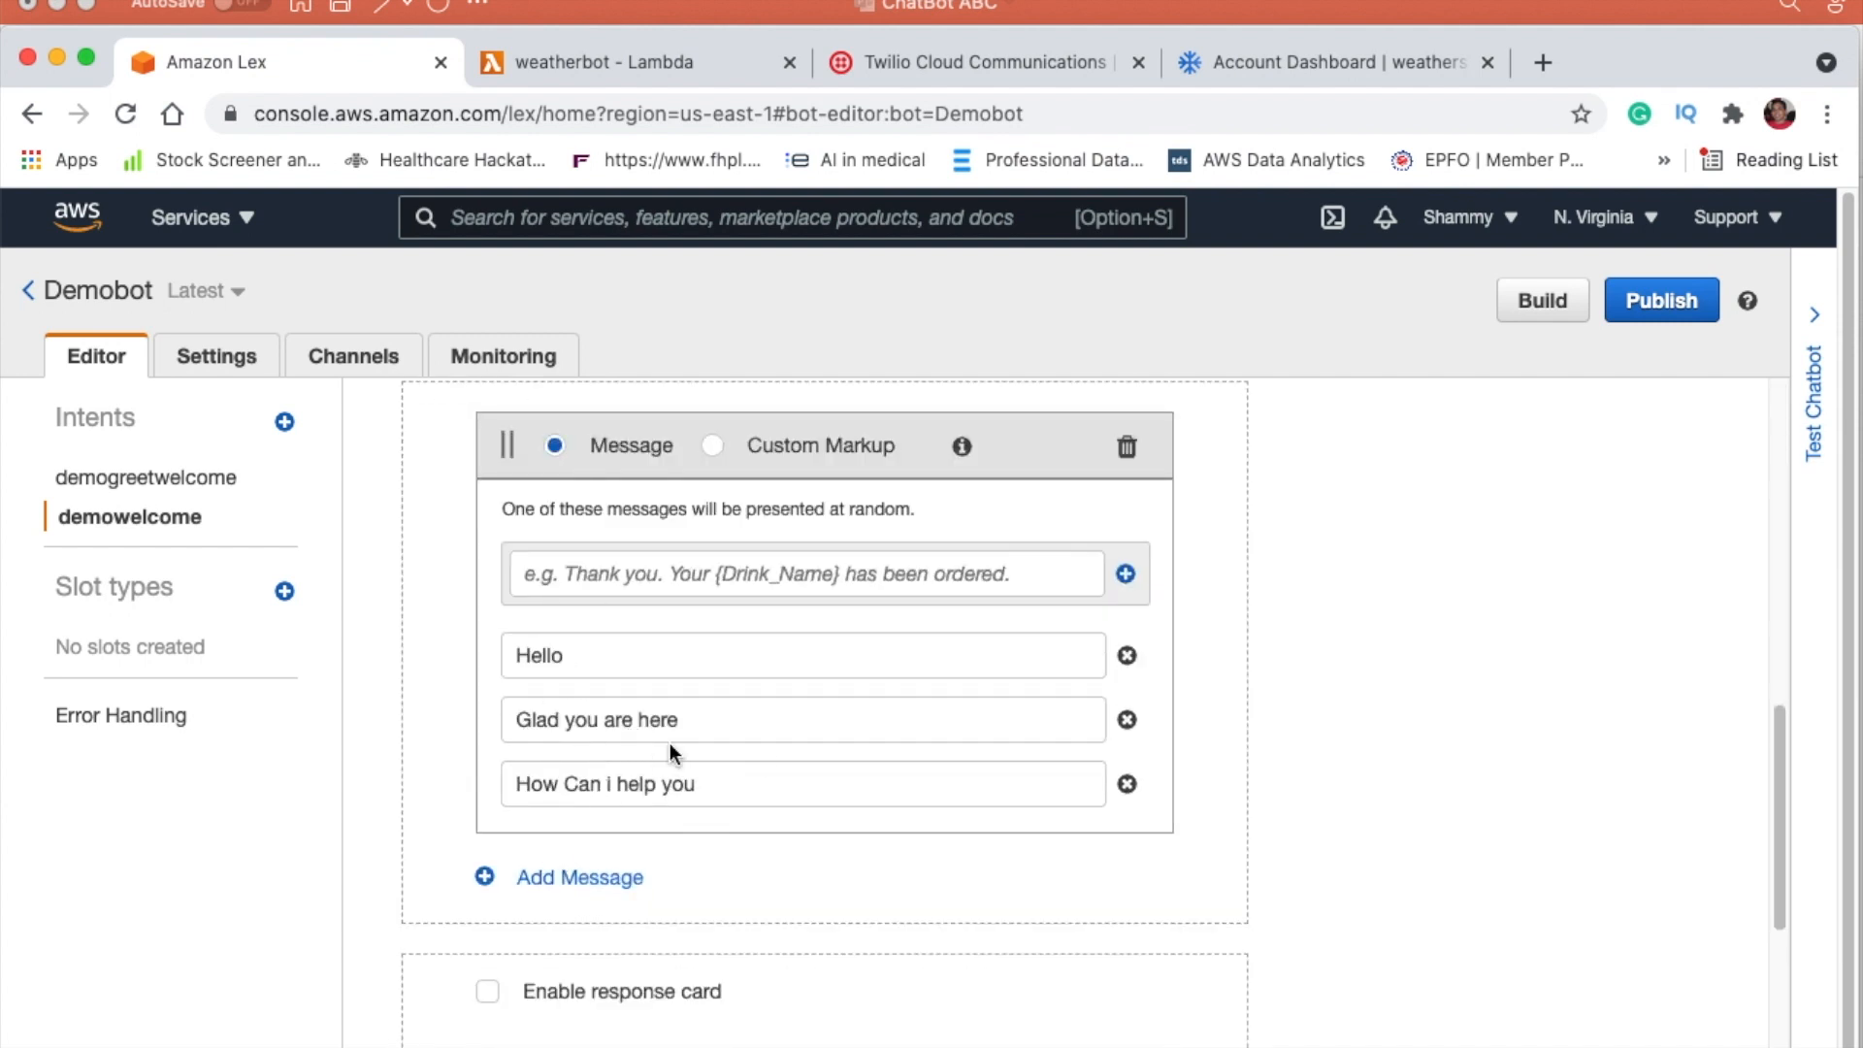
scroll(757, 744, up, 3)
scroll(756, 745, down, 8)
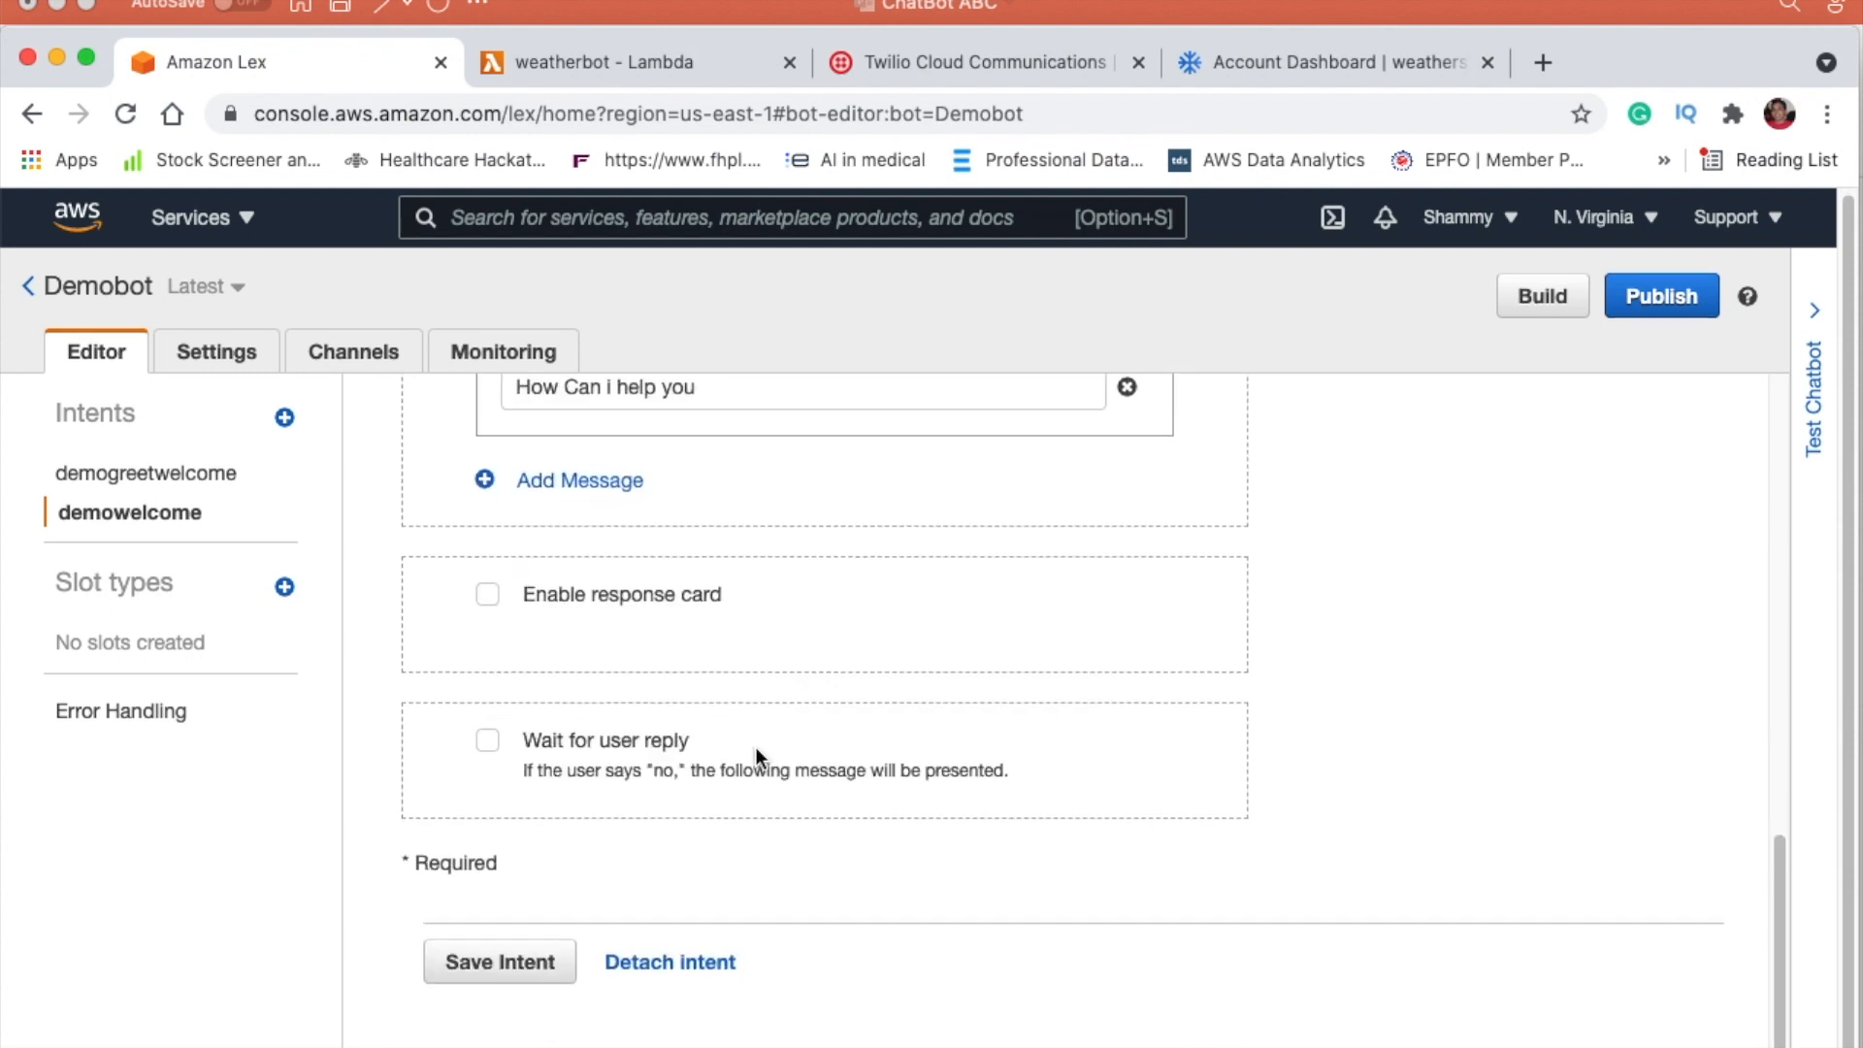
click(521, 966)
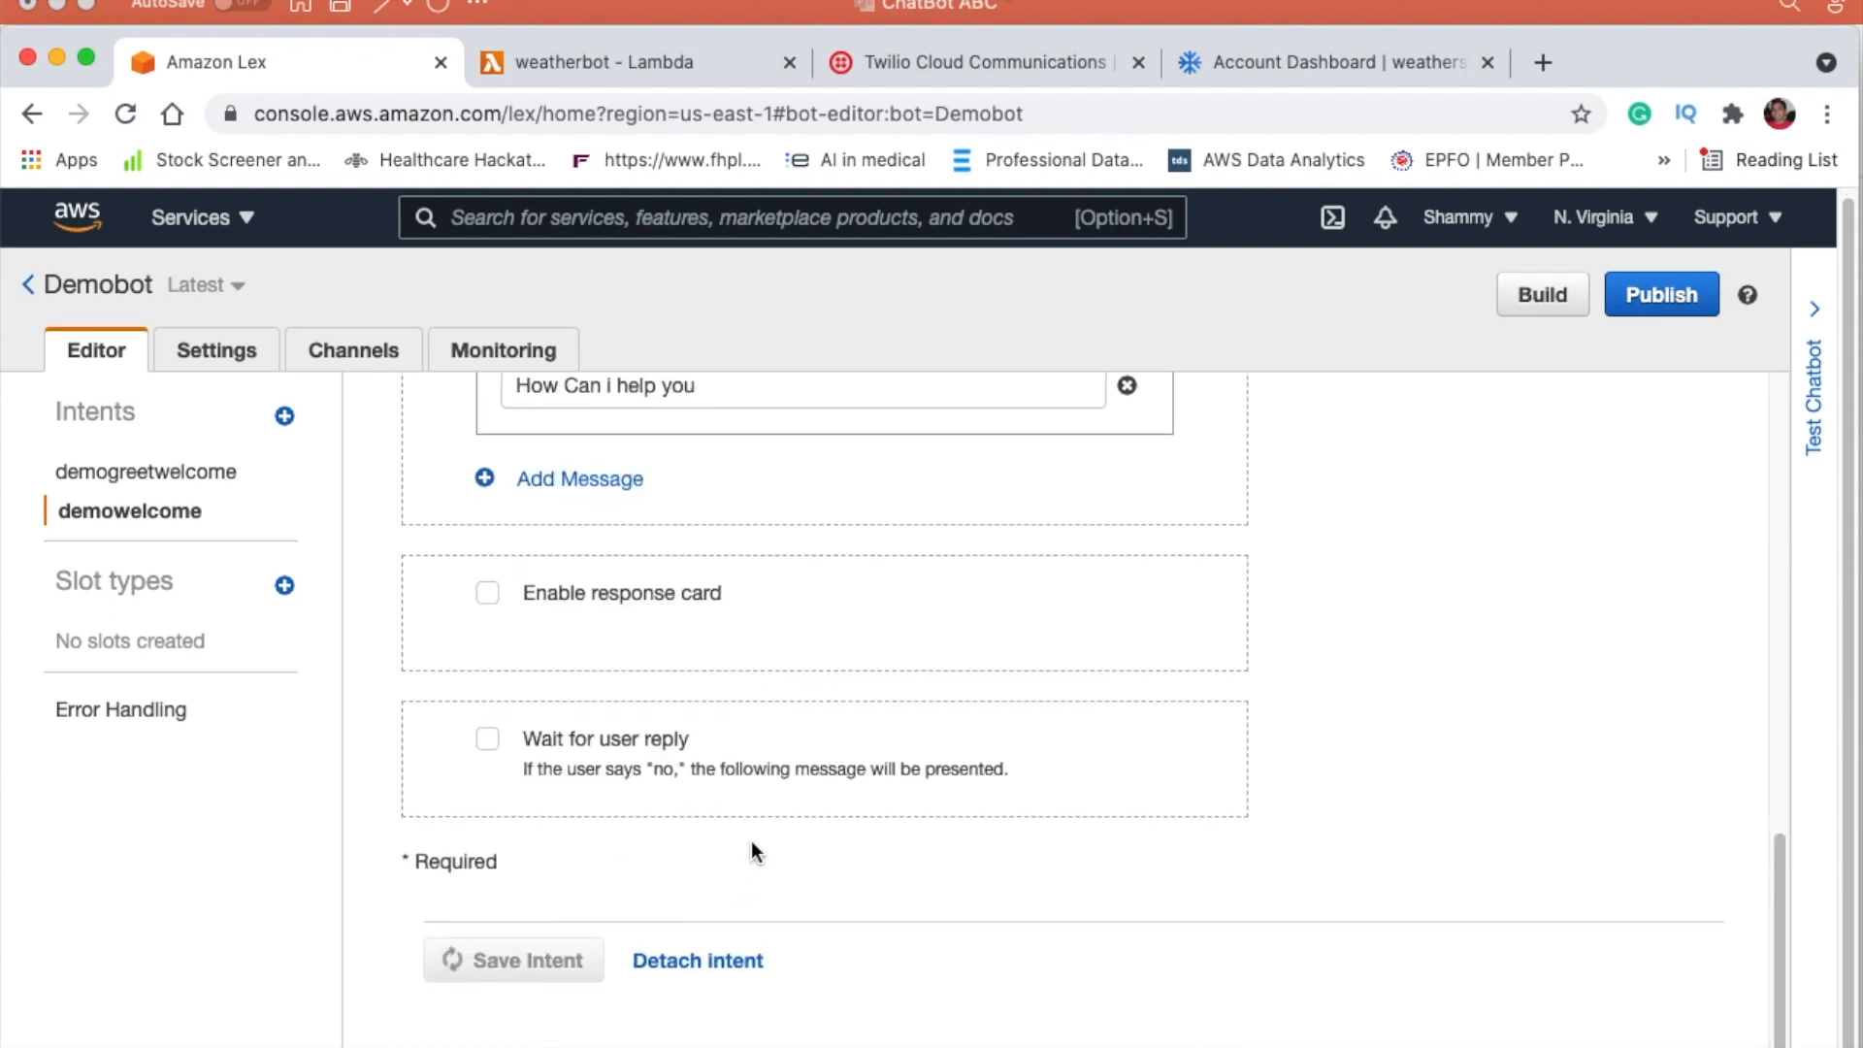
scroll(730, 765, down, 10)
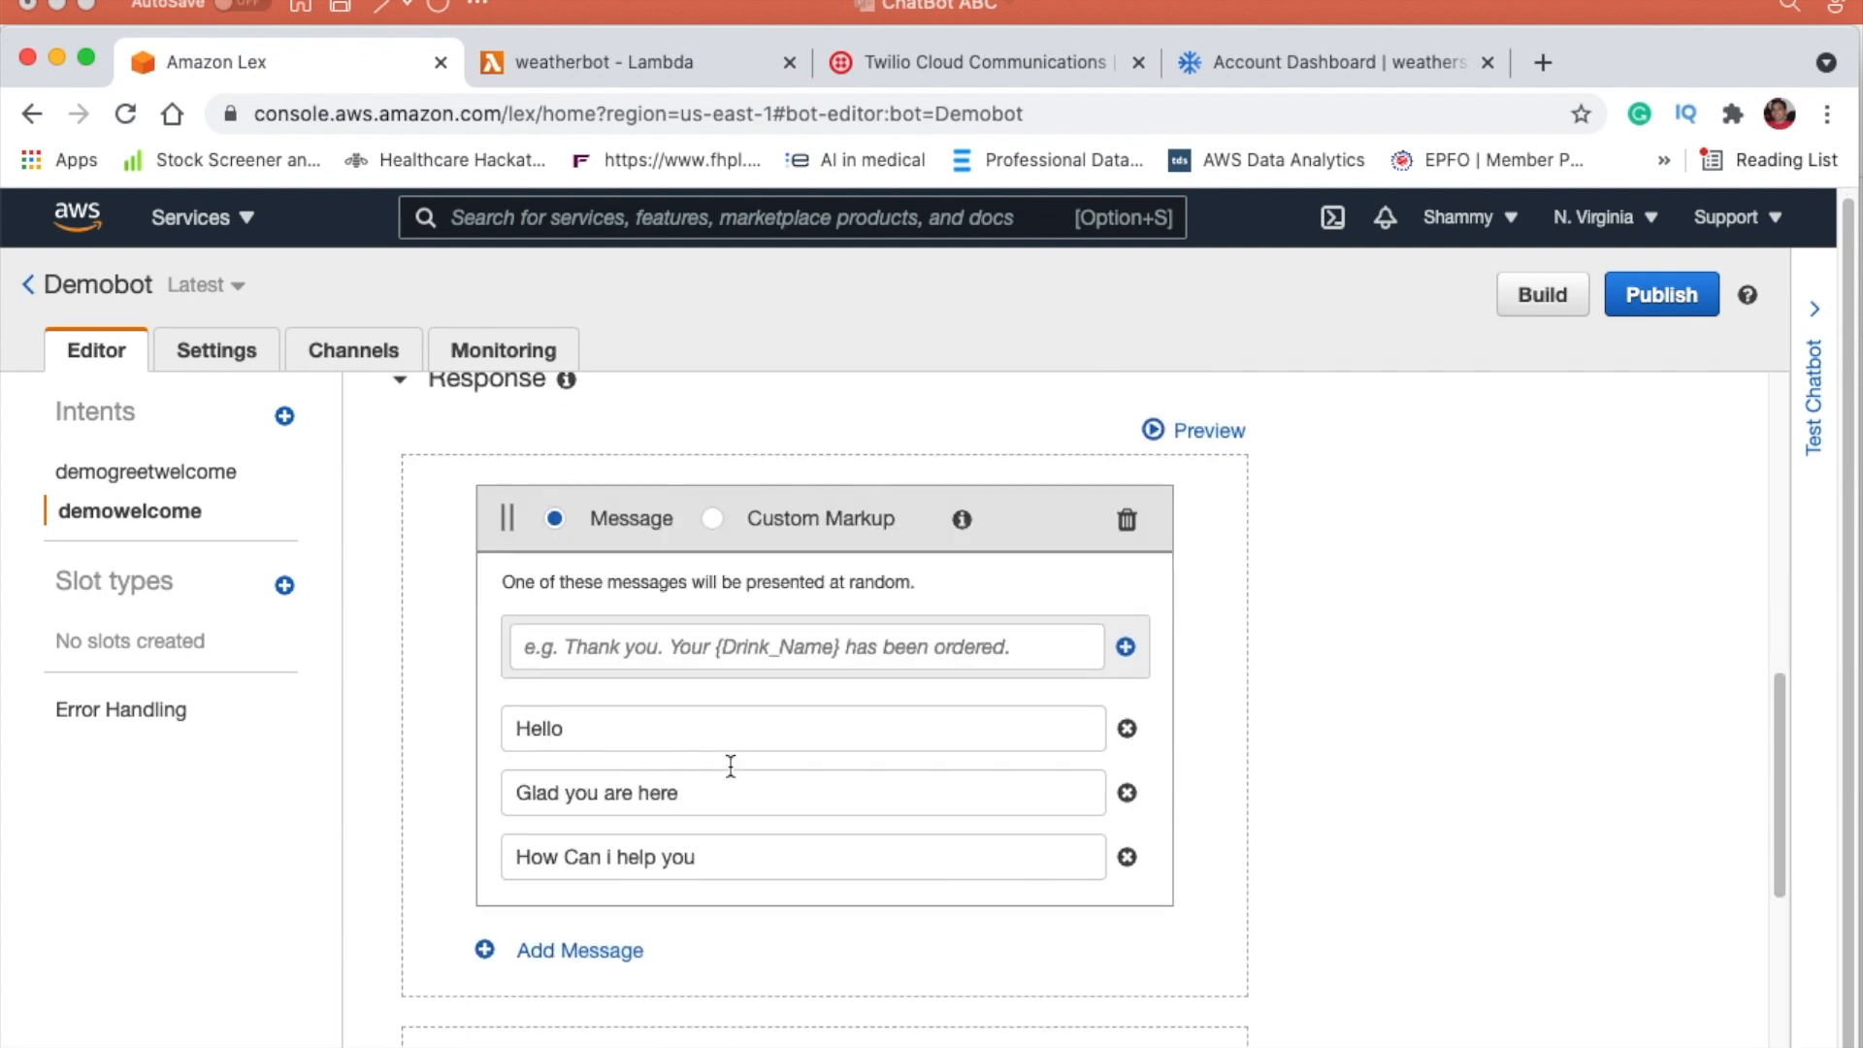
Step: Remove the demogreetwelcome intent from Demobot
scroll(730, 767, up, 5)
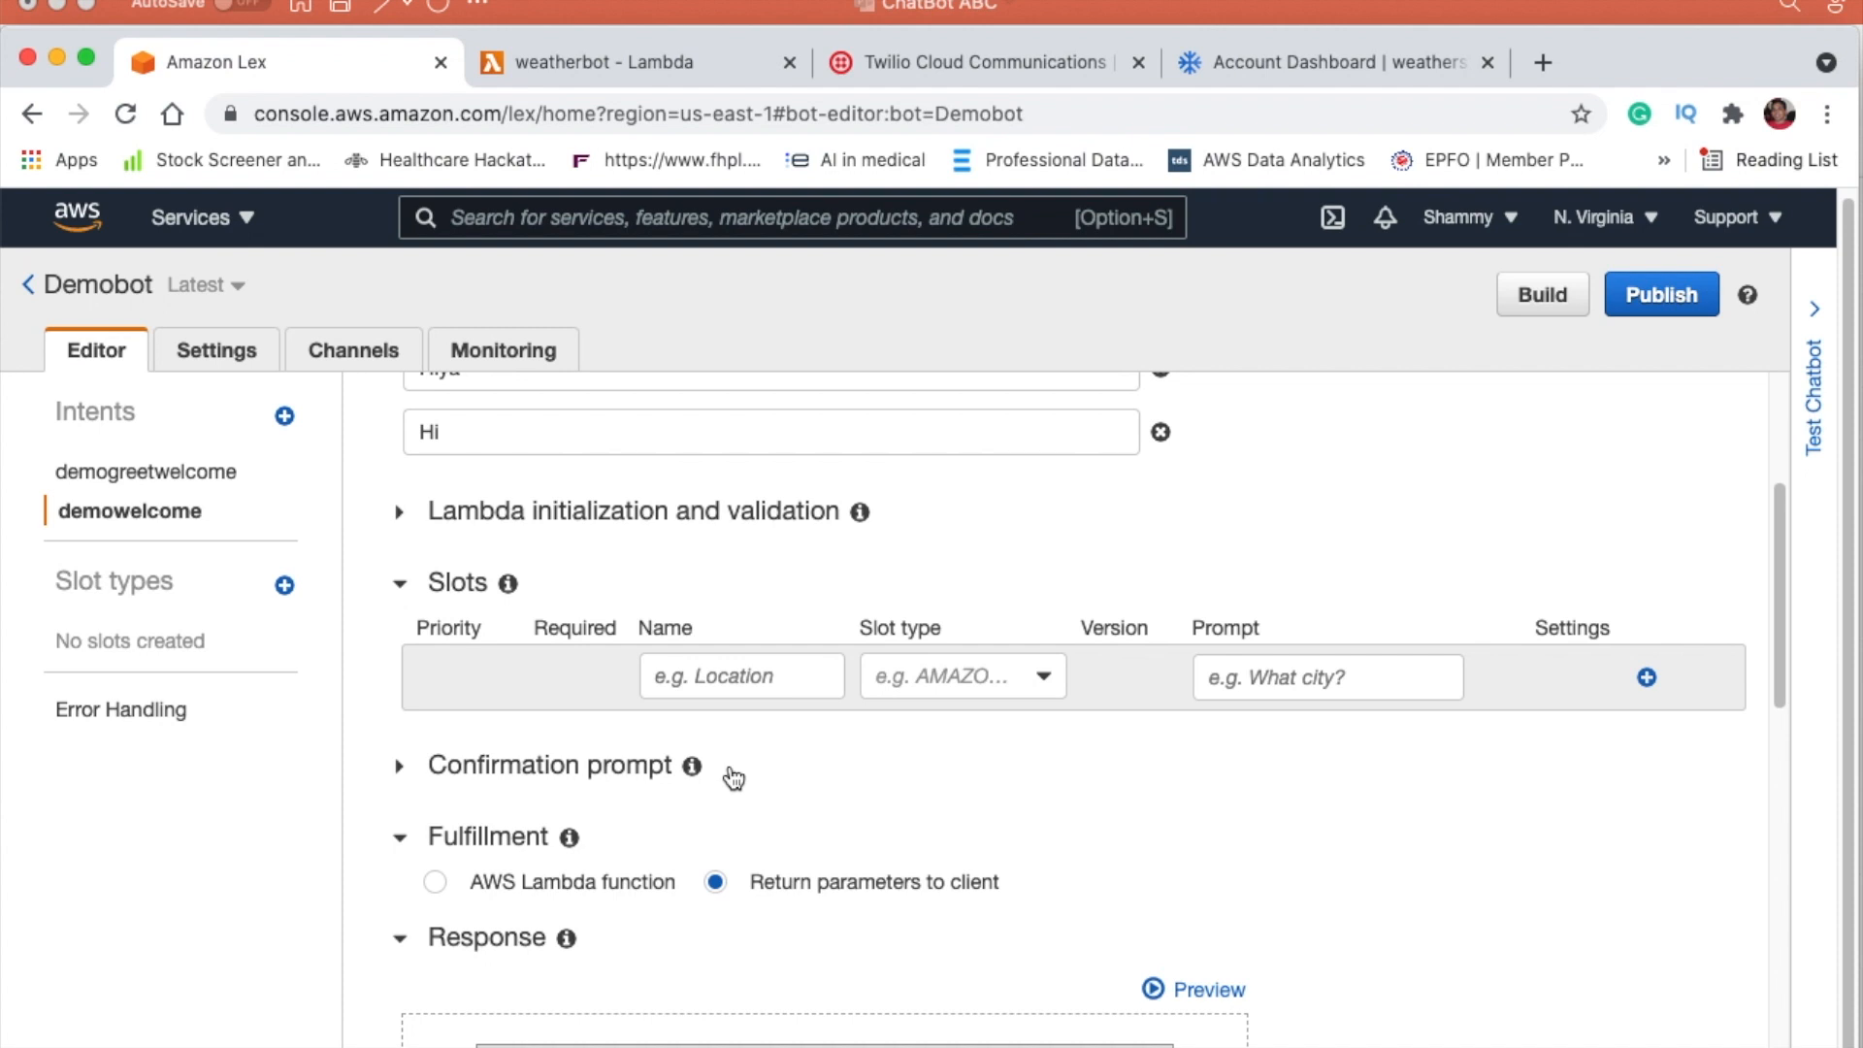
click(276, 471)
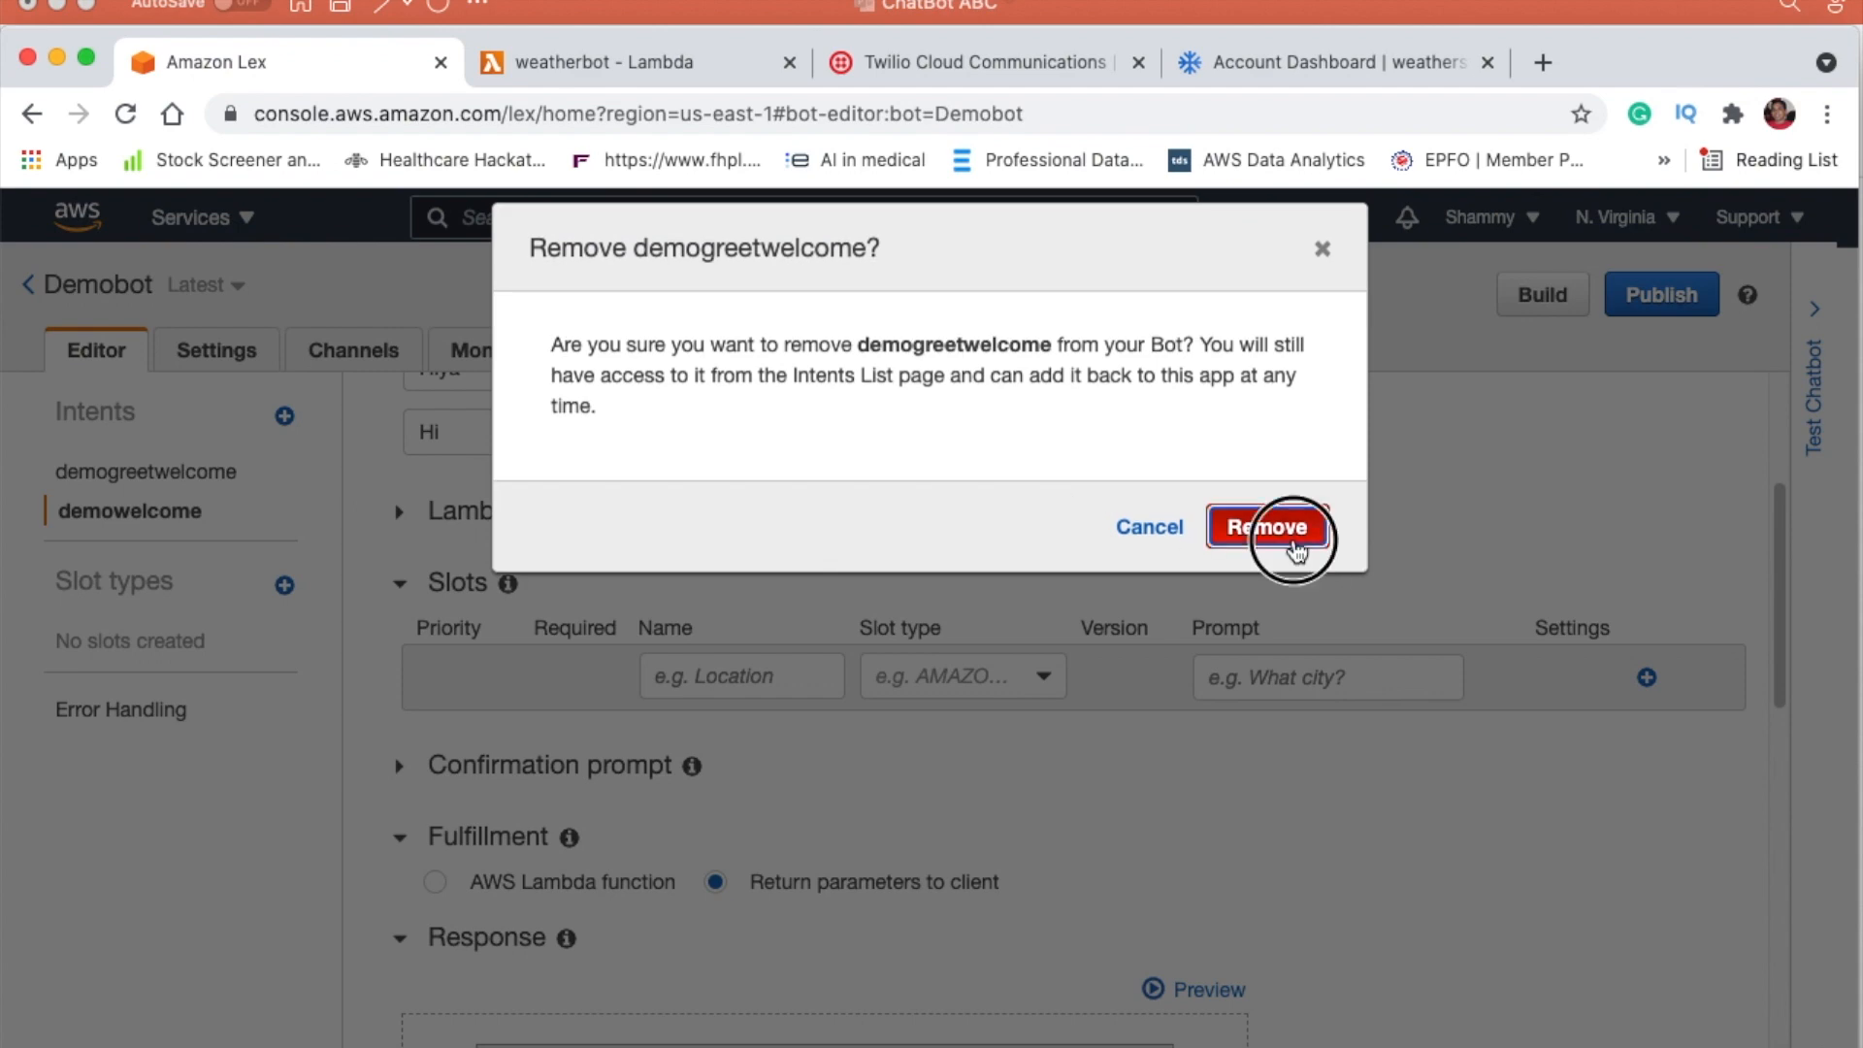
click(1297, 550)
Step: Search the existing intents for "good" and add the custom intent Goodbye to Demobot
scroll(802, 697, down, 10)
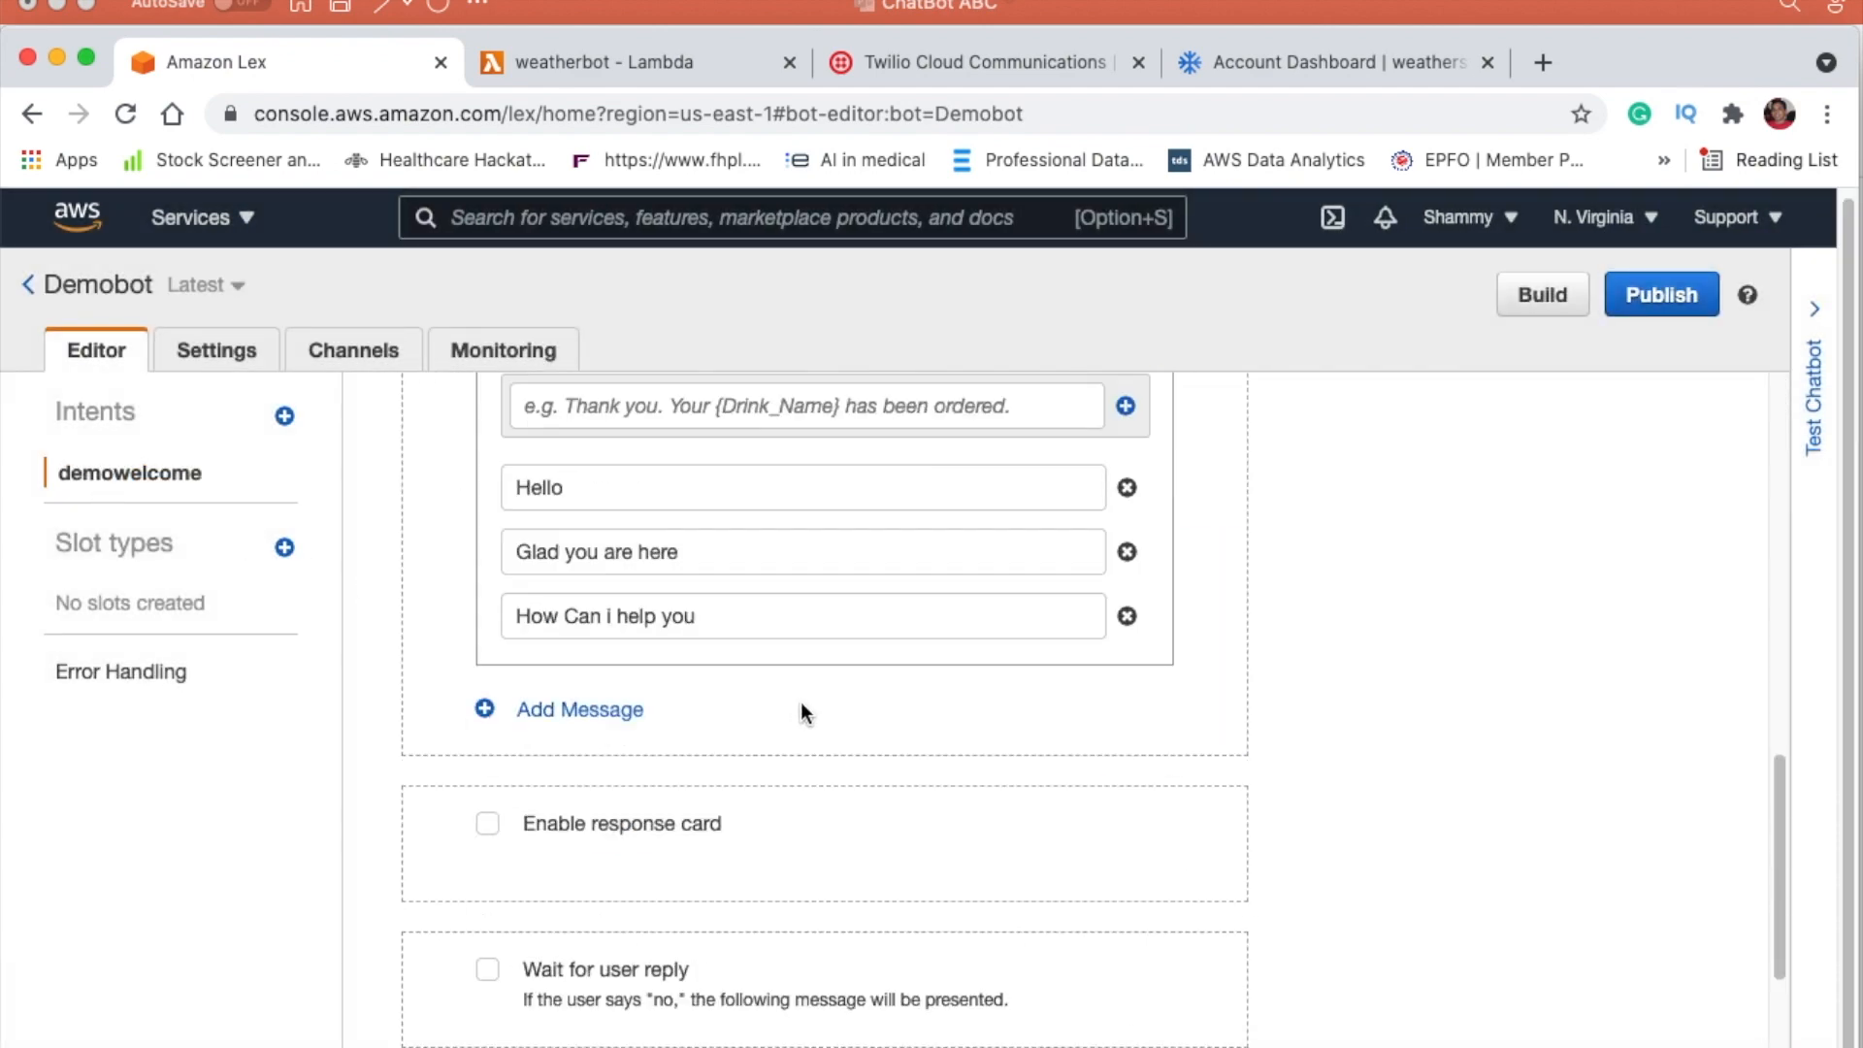
scroll(807, 694, down, 3)
scroll(808, 691, up, 15)
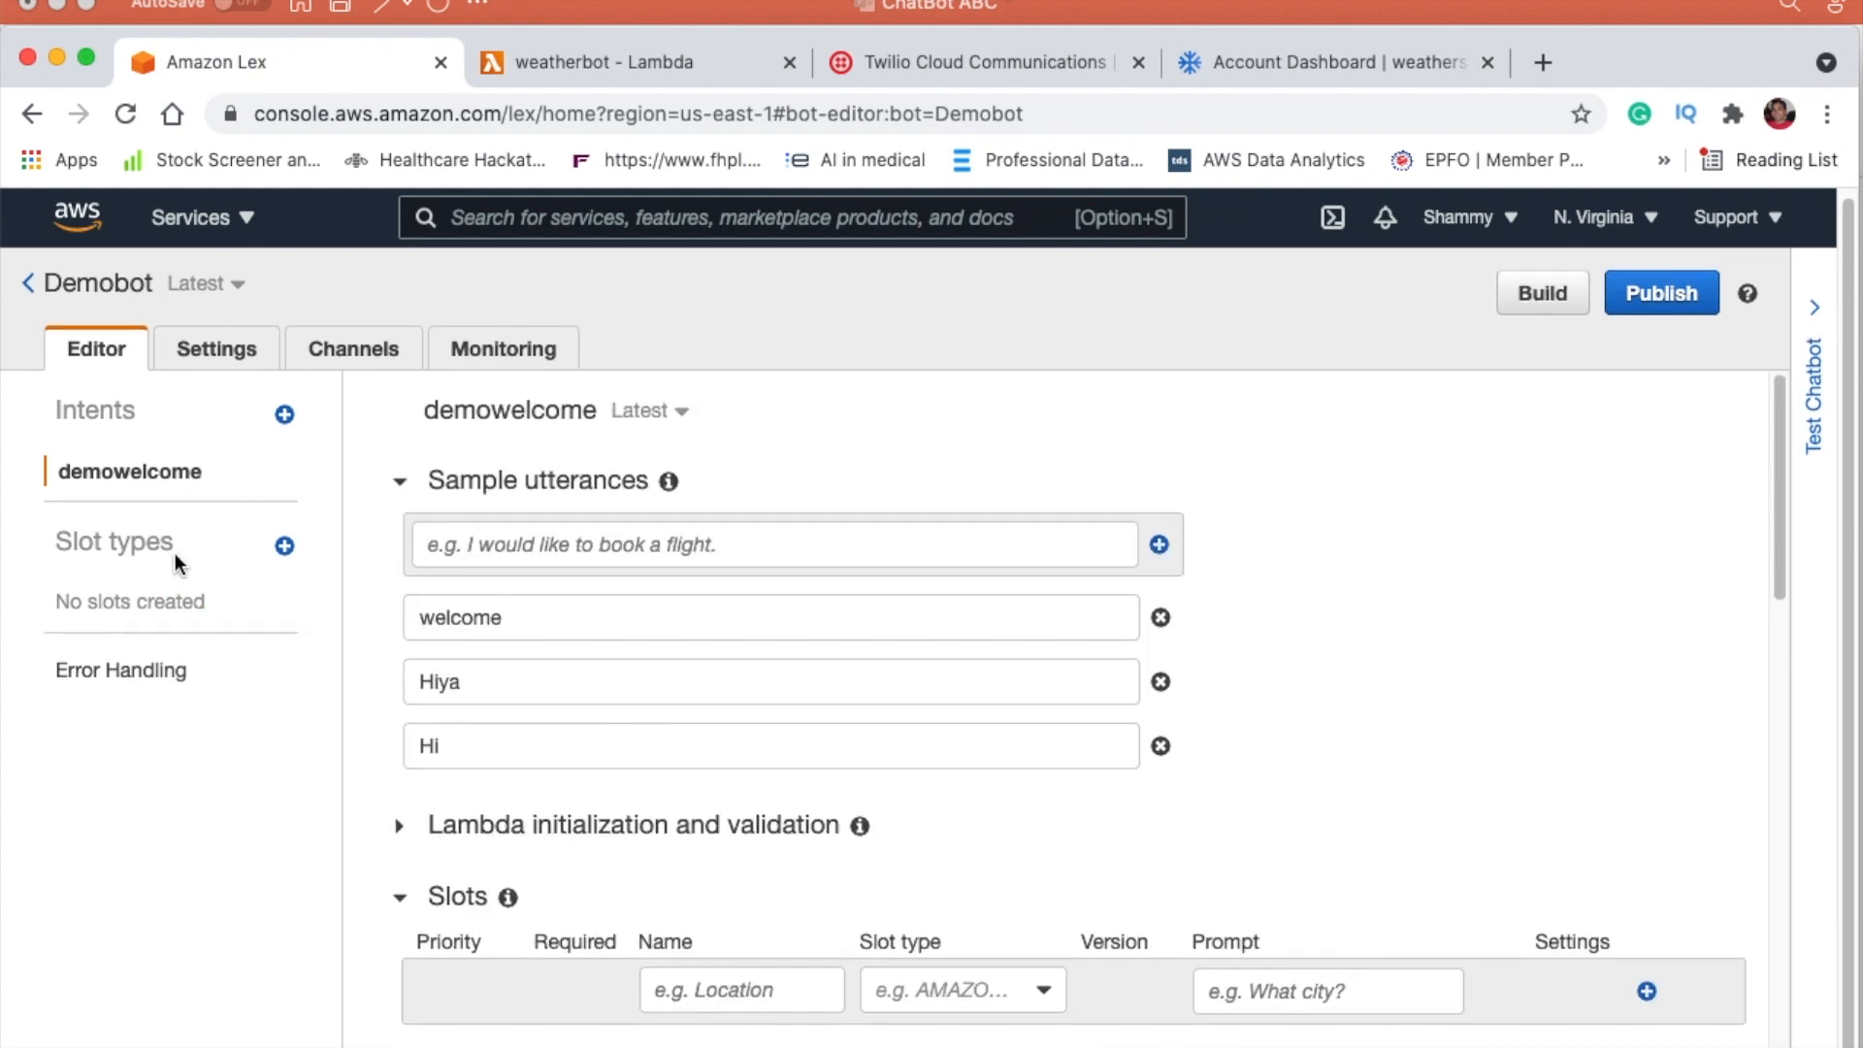
click(285, 414)
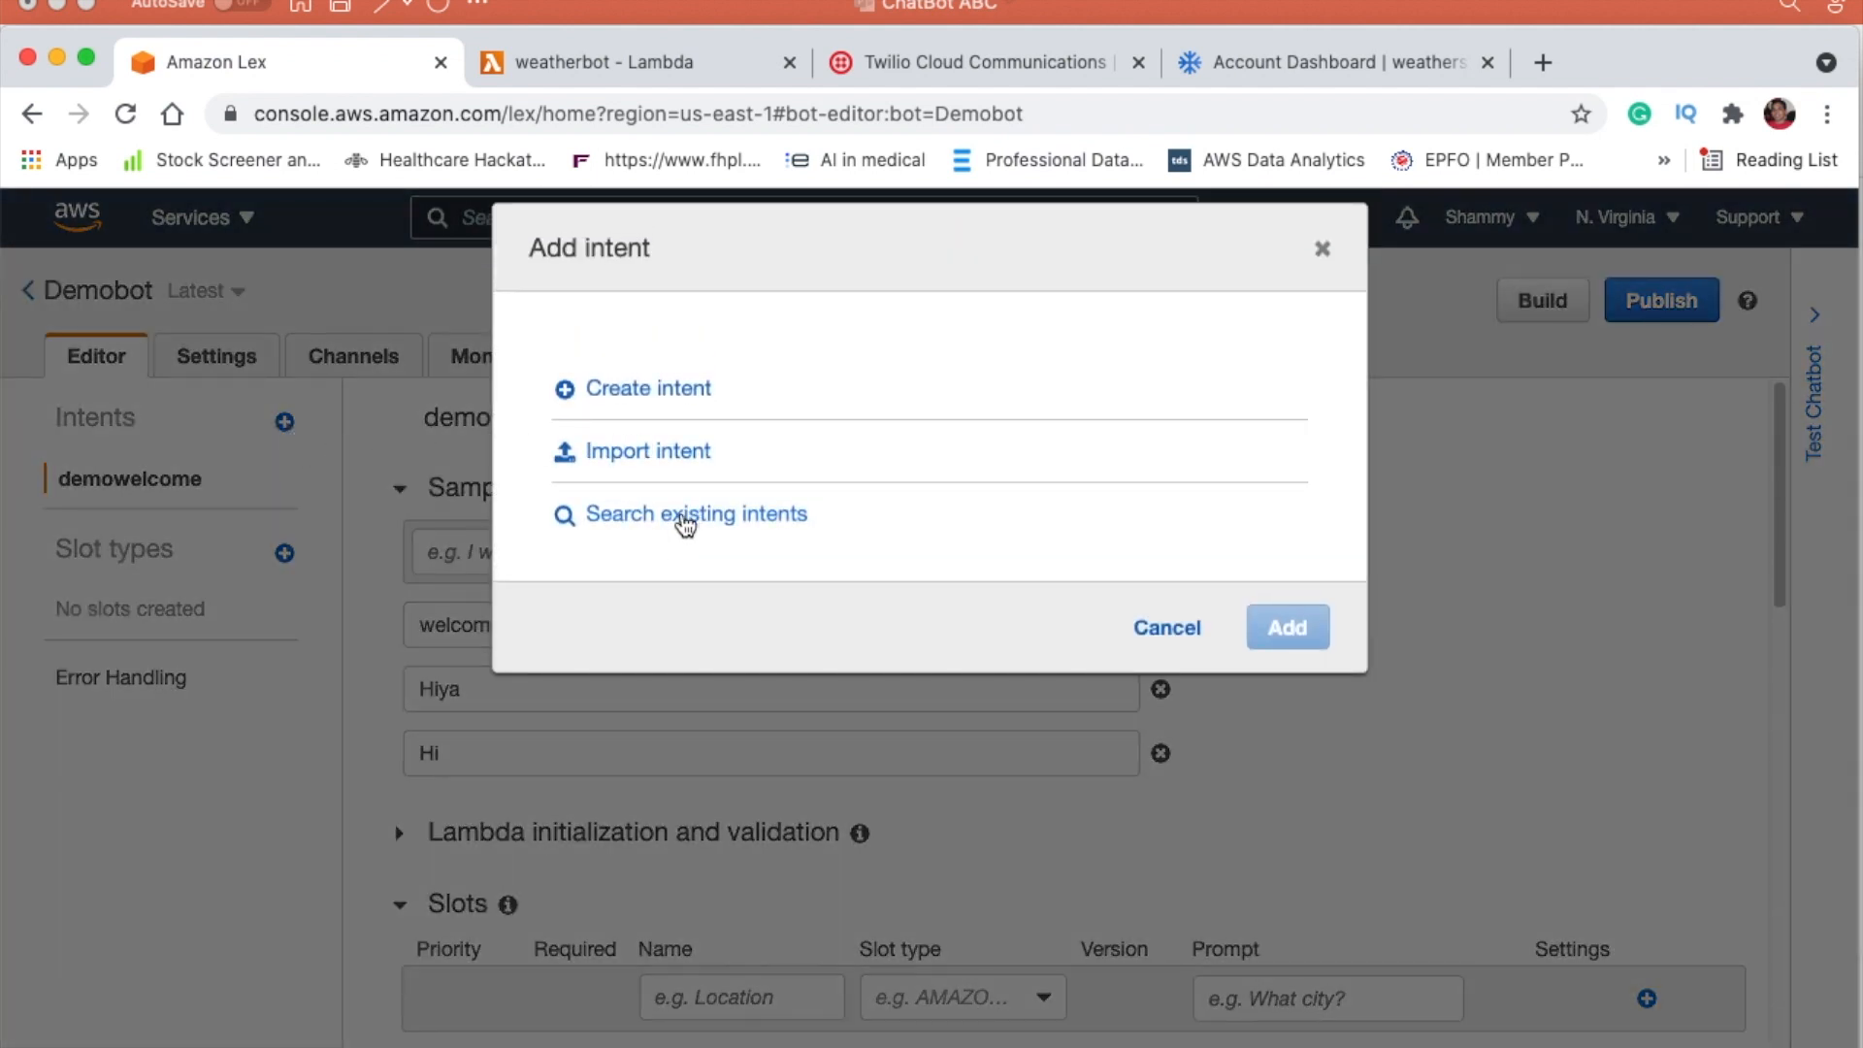
click(685, 519)
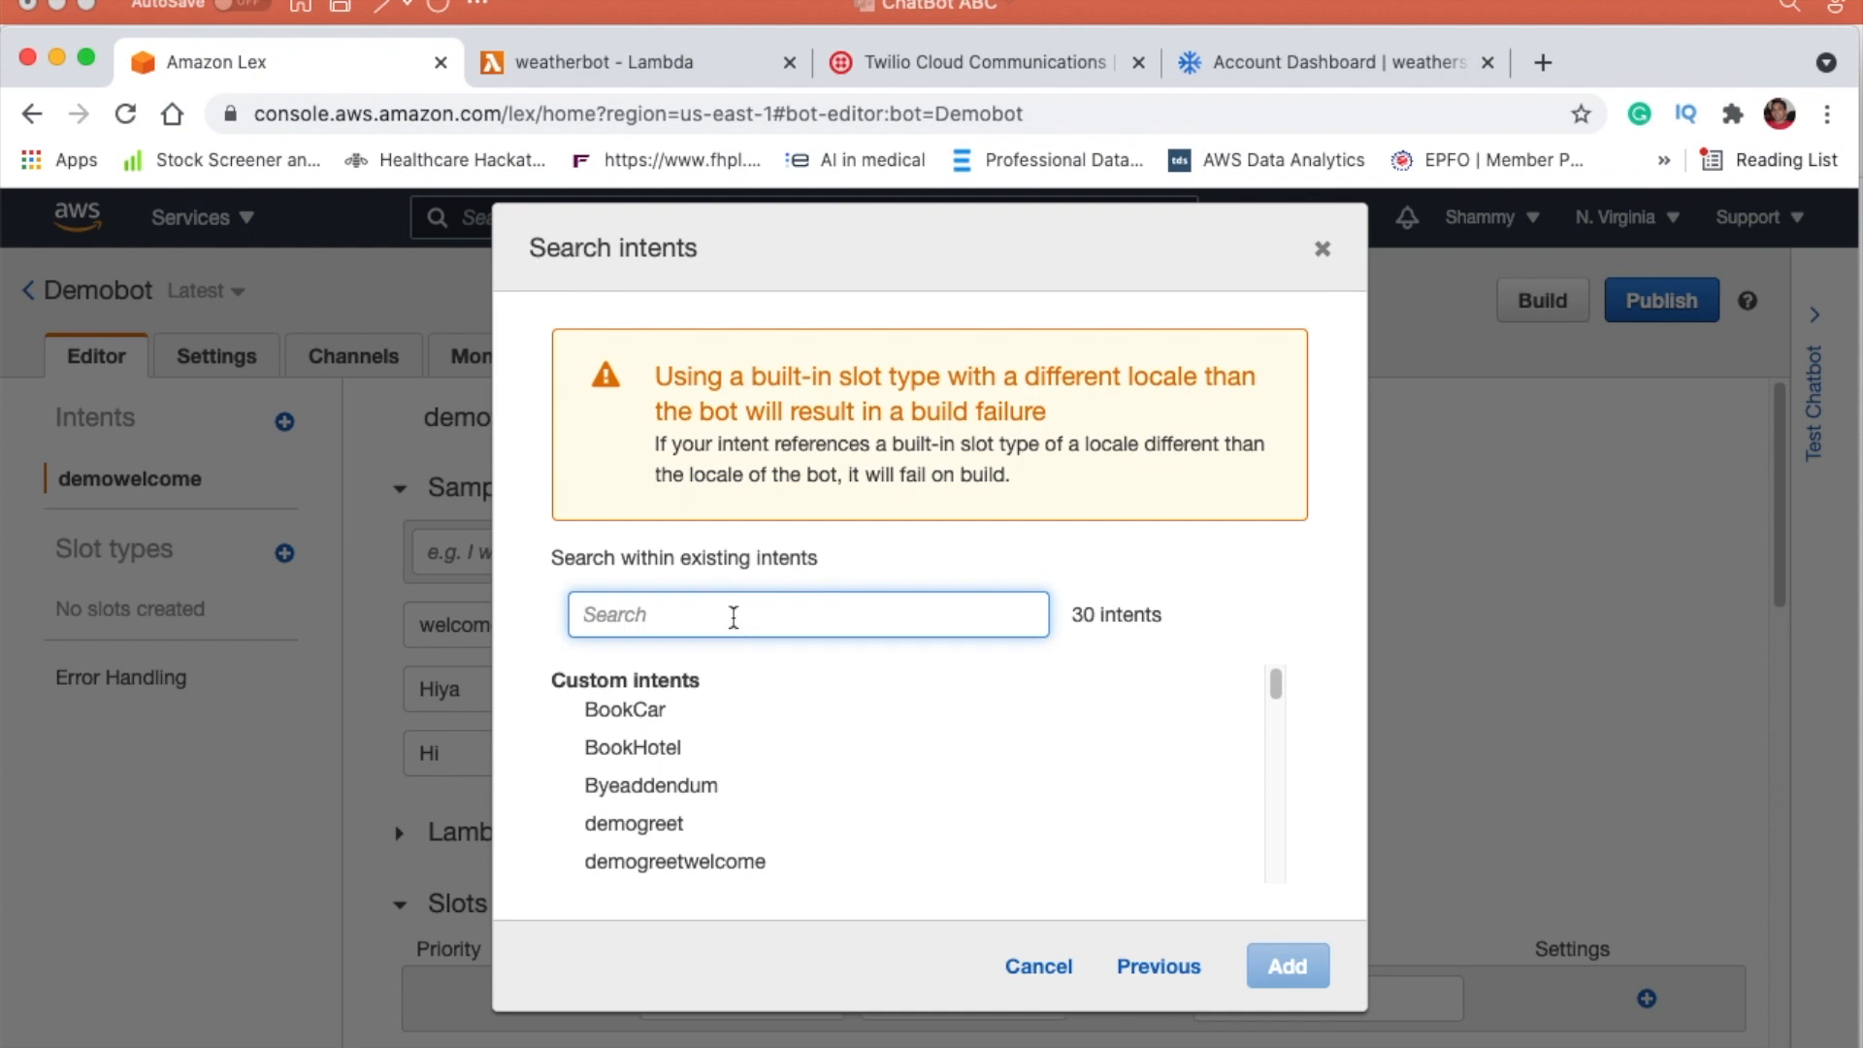
text(good)
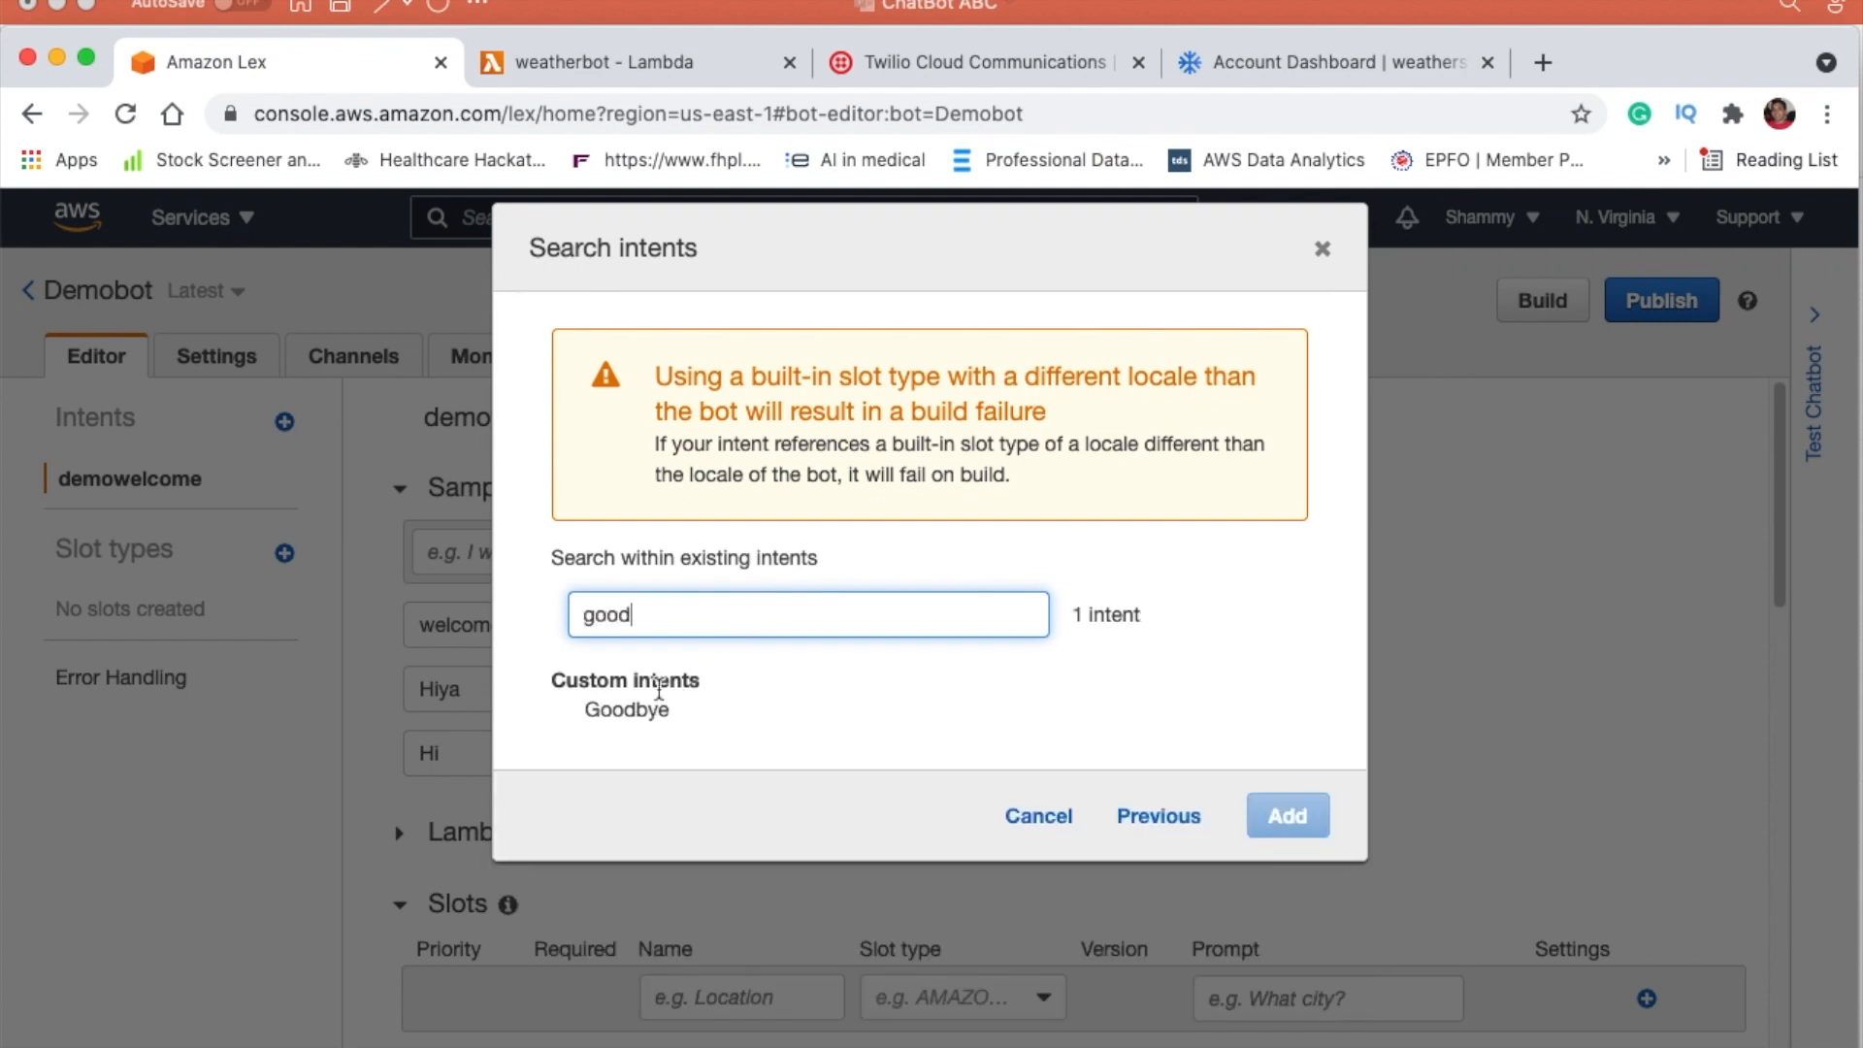
click(635, 711)
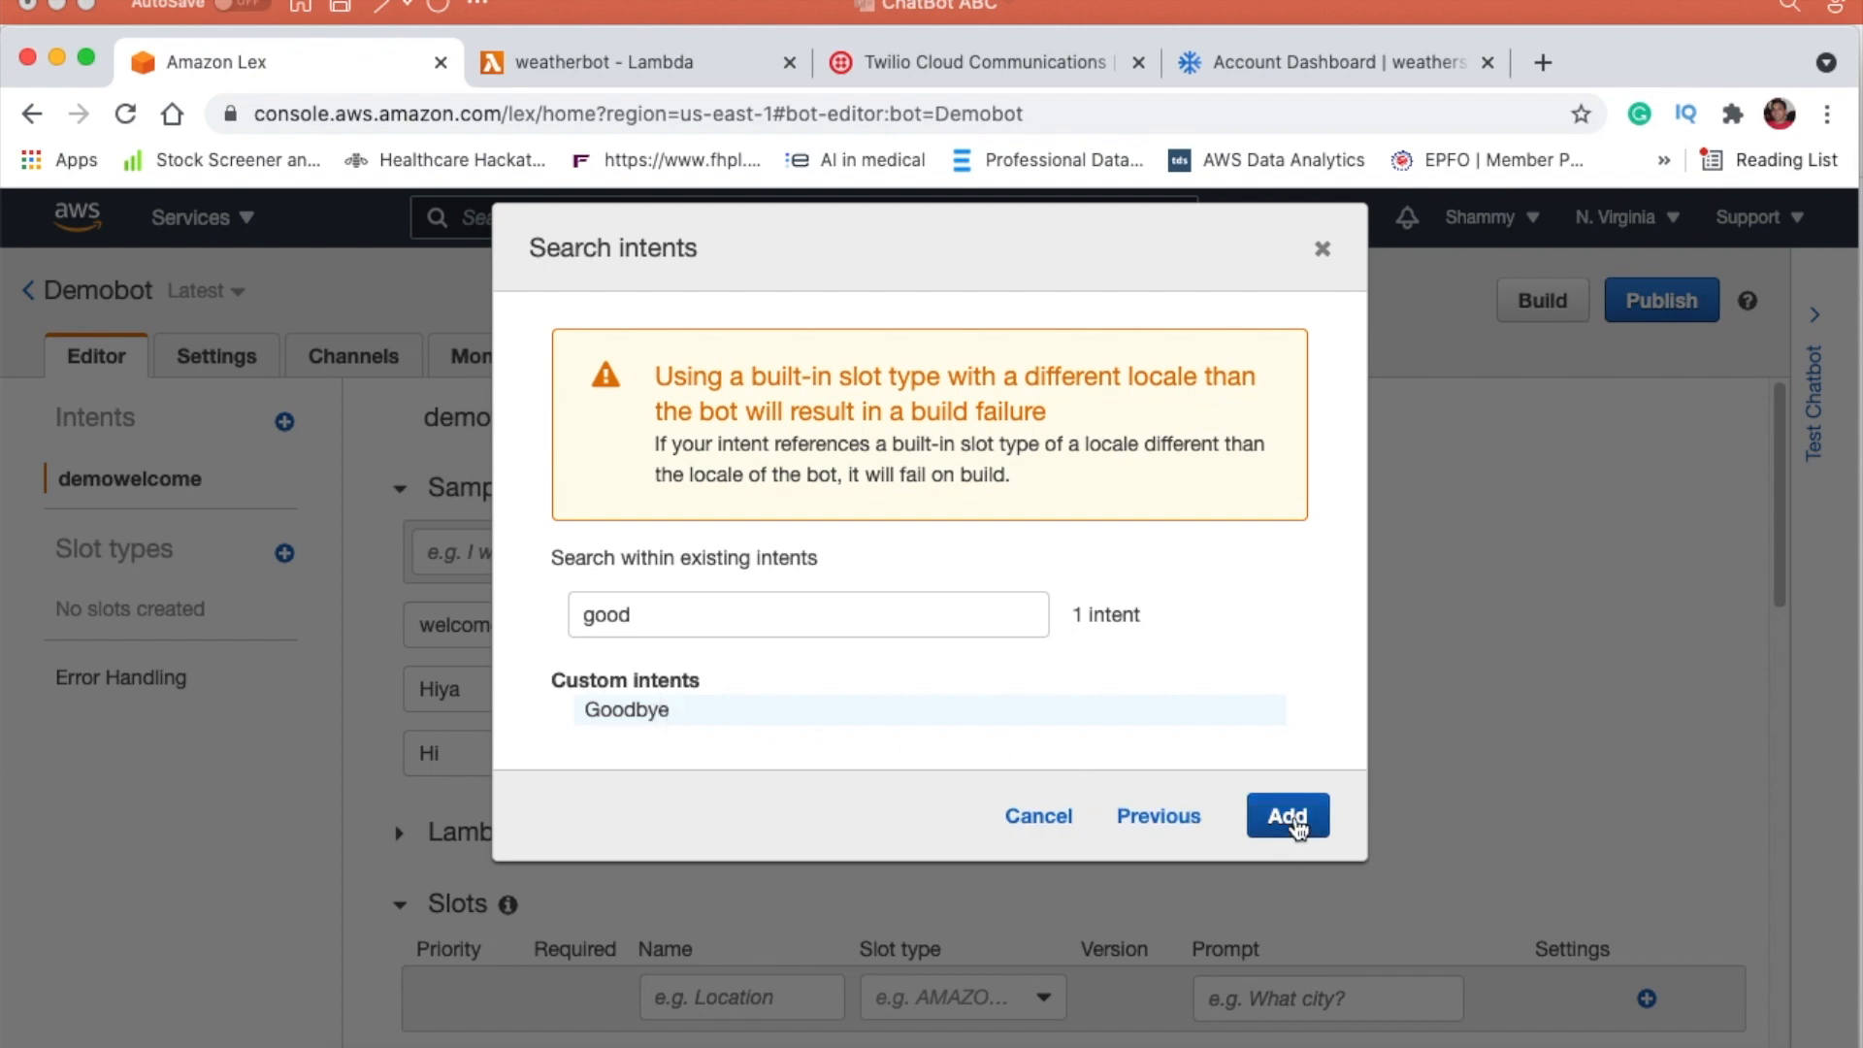
click(644, 714)
click(1289, 816)
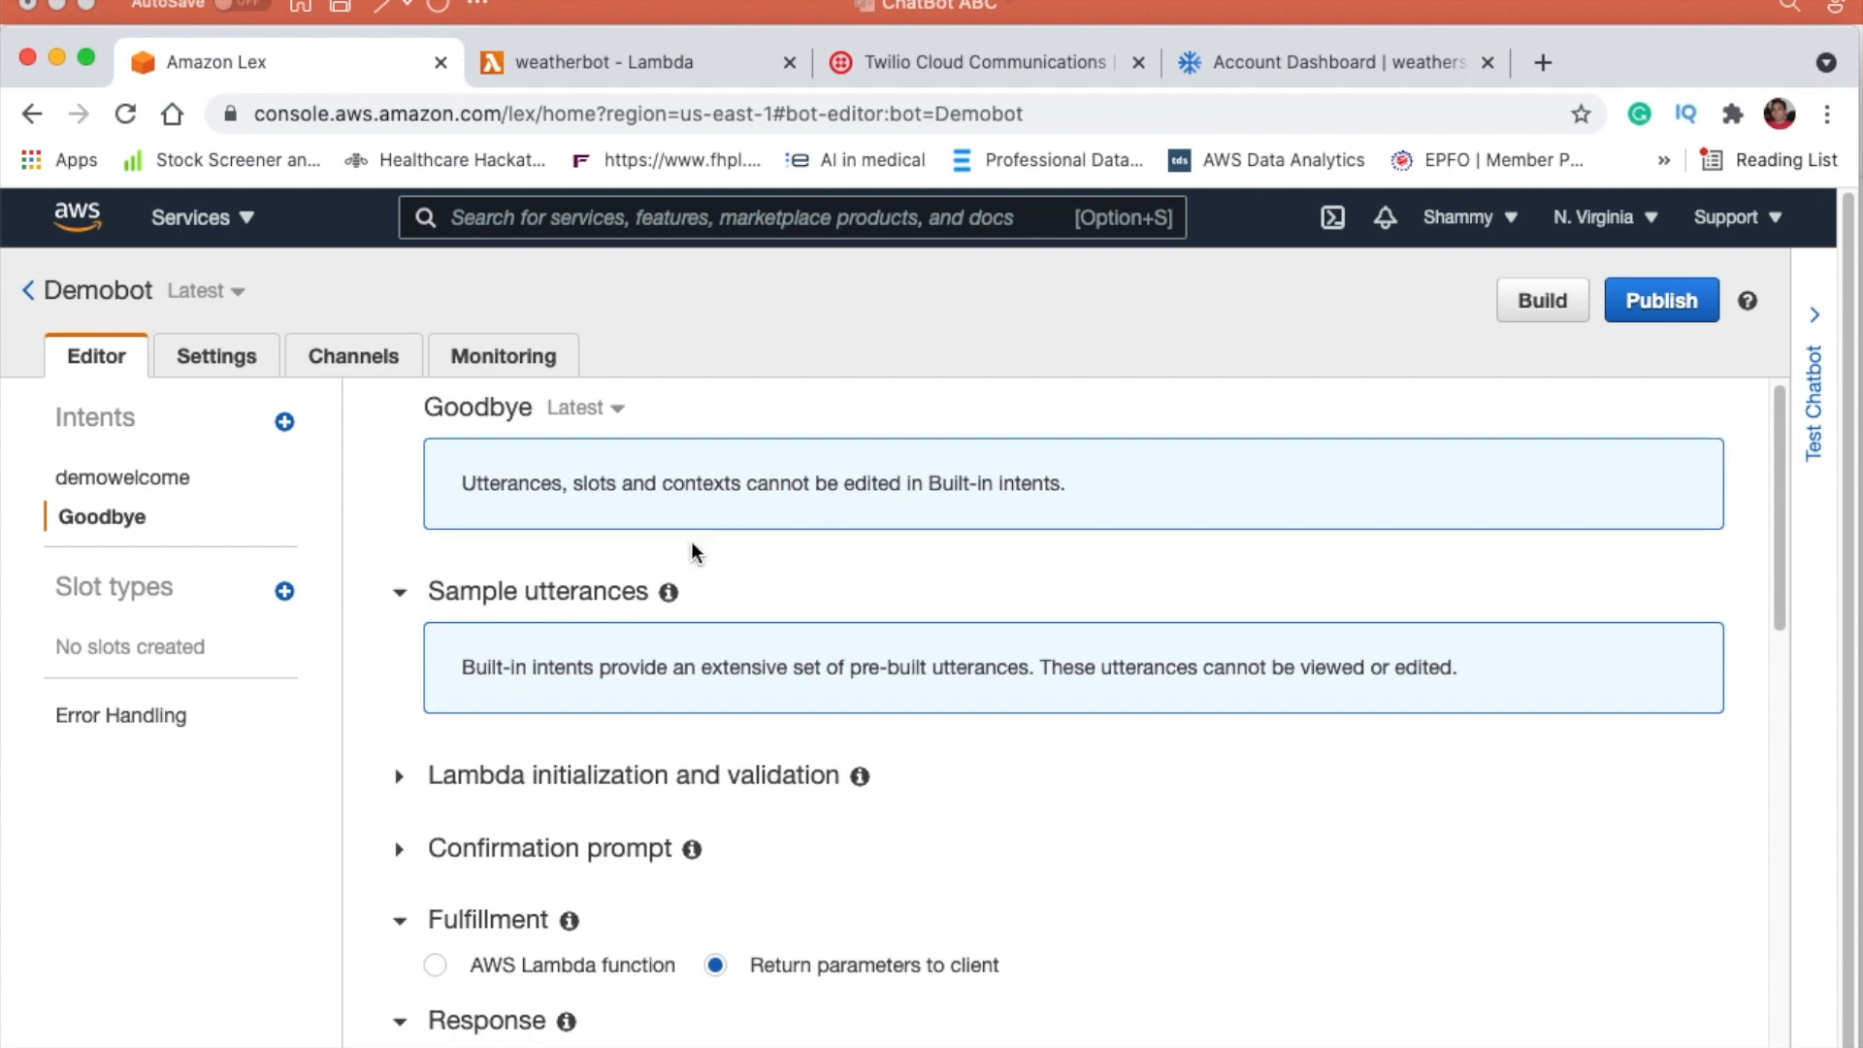
Step: Add "See you again" as another response message of the Goodbye intent
scroll(690, 544, down, 6)
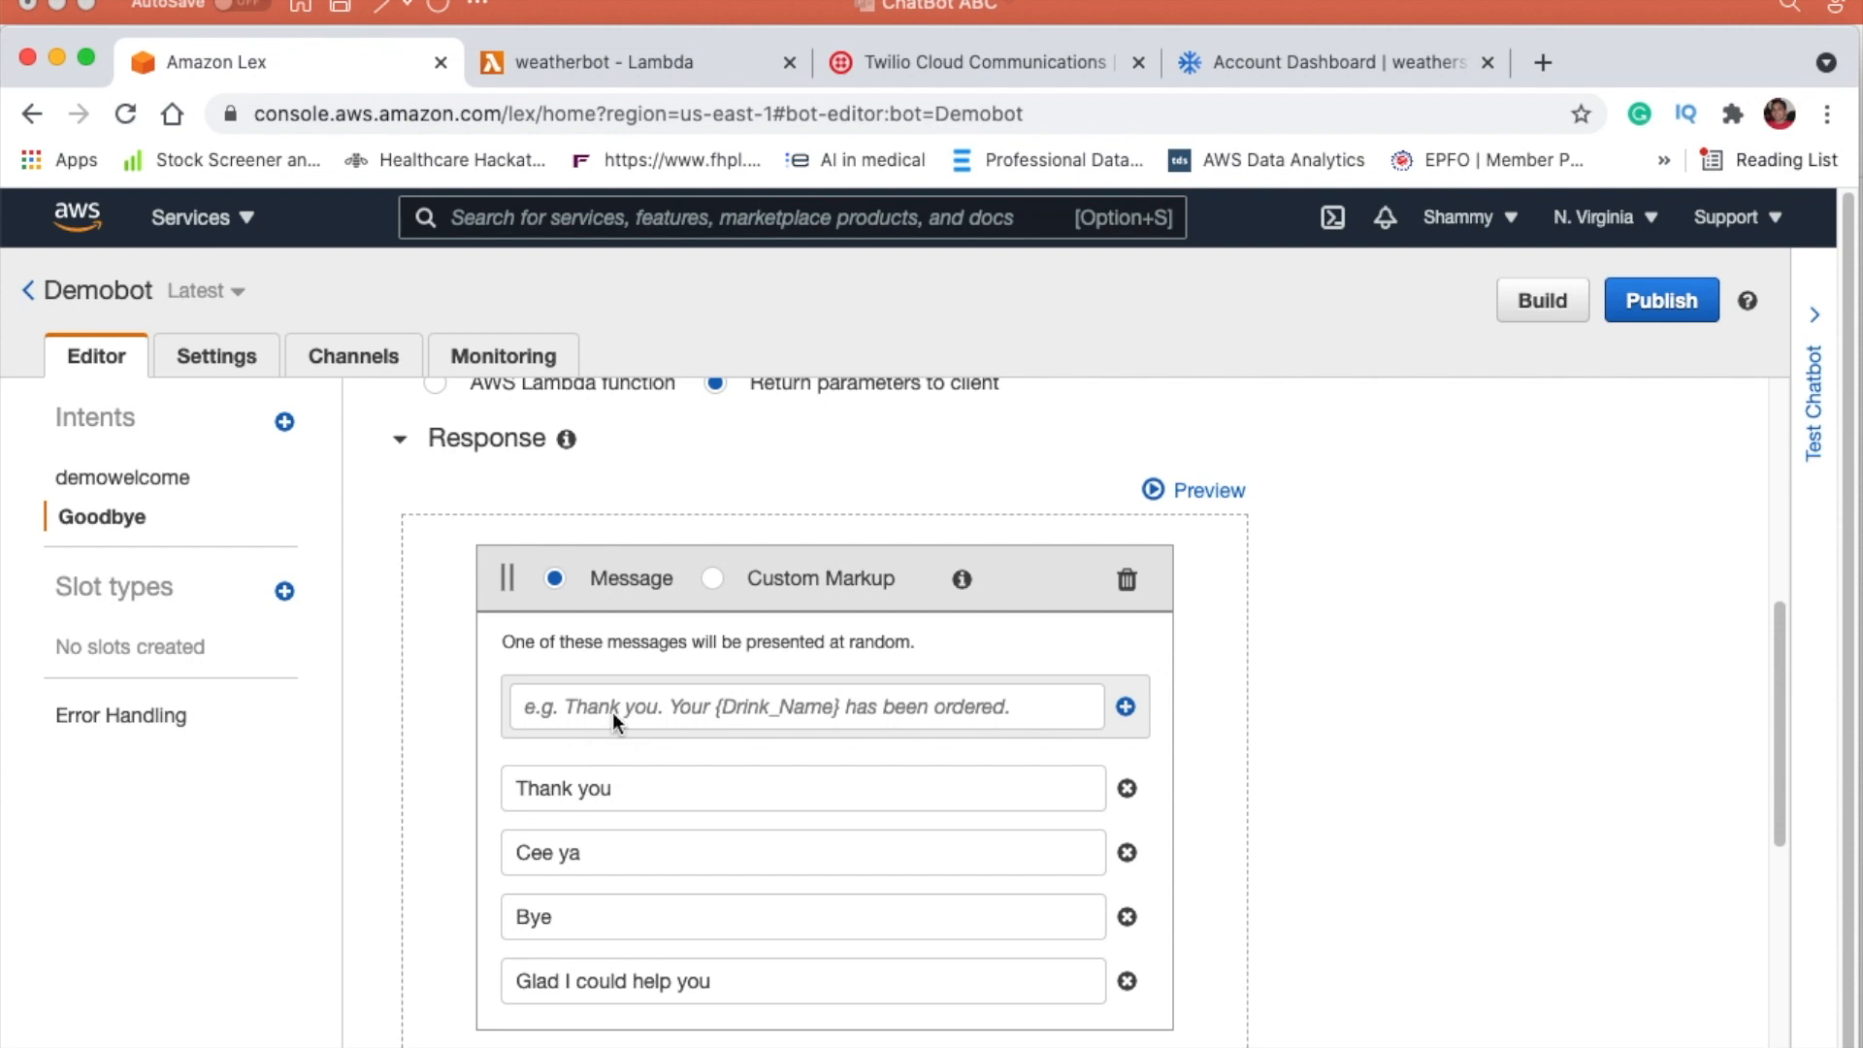
click(614, 716)
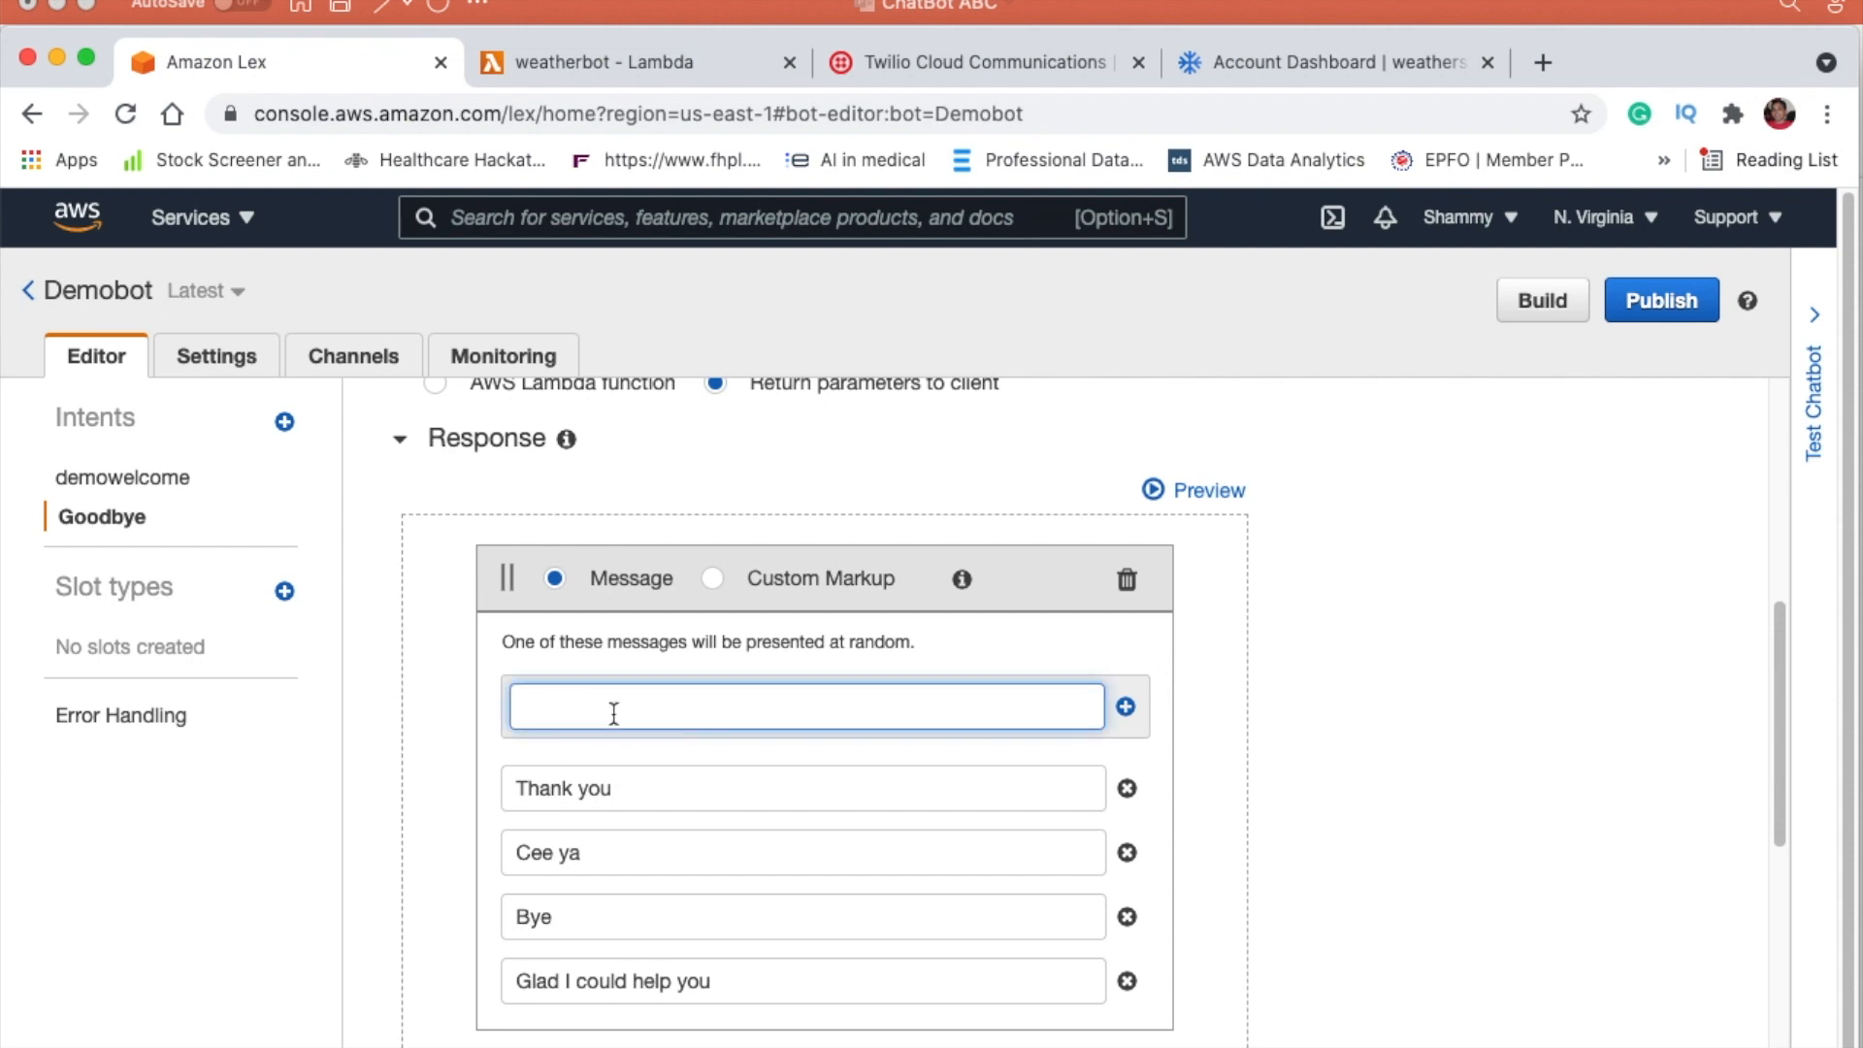
text(See yoiu again)
click(590, 707)
key(BackSpace)
click(1125, 706)
Step: Save the Goodbye intent with its updated response messages
scroll(1254, 689, up, 2)
scroll(1253, 679, up, 5)
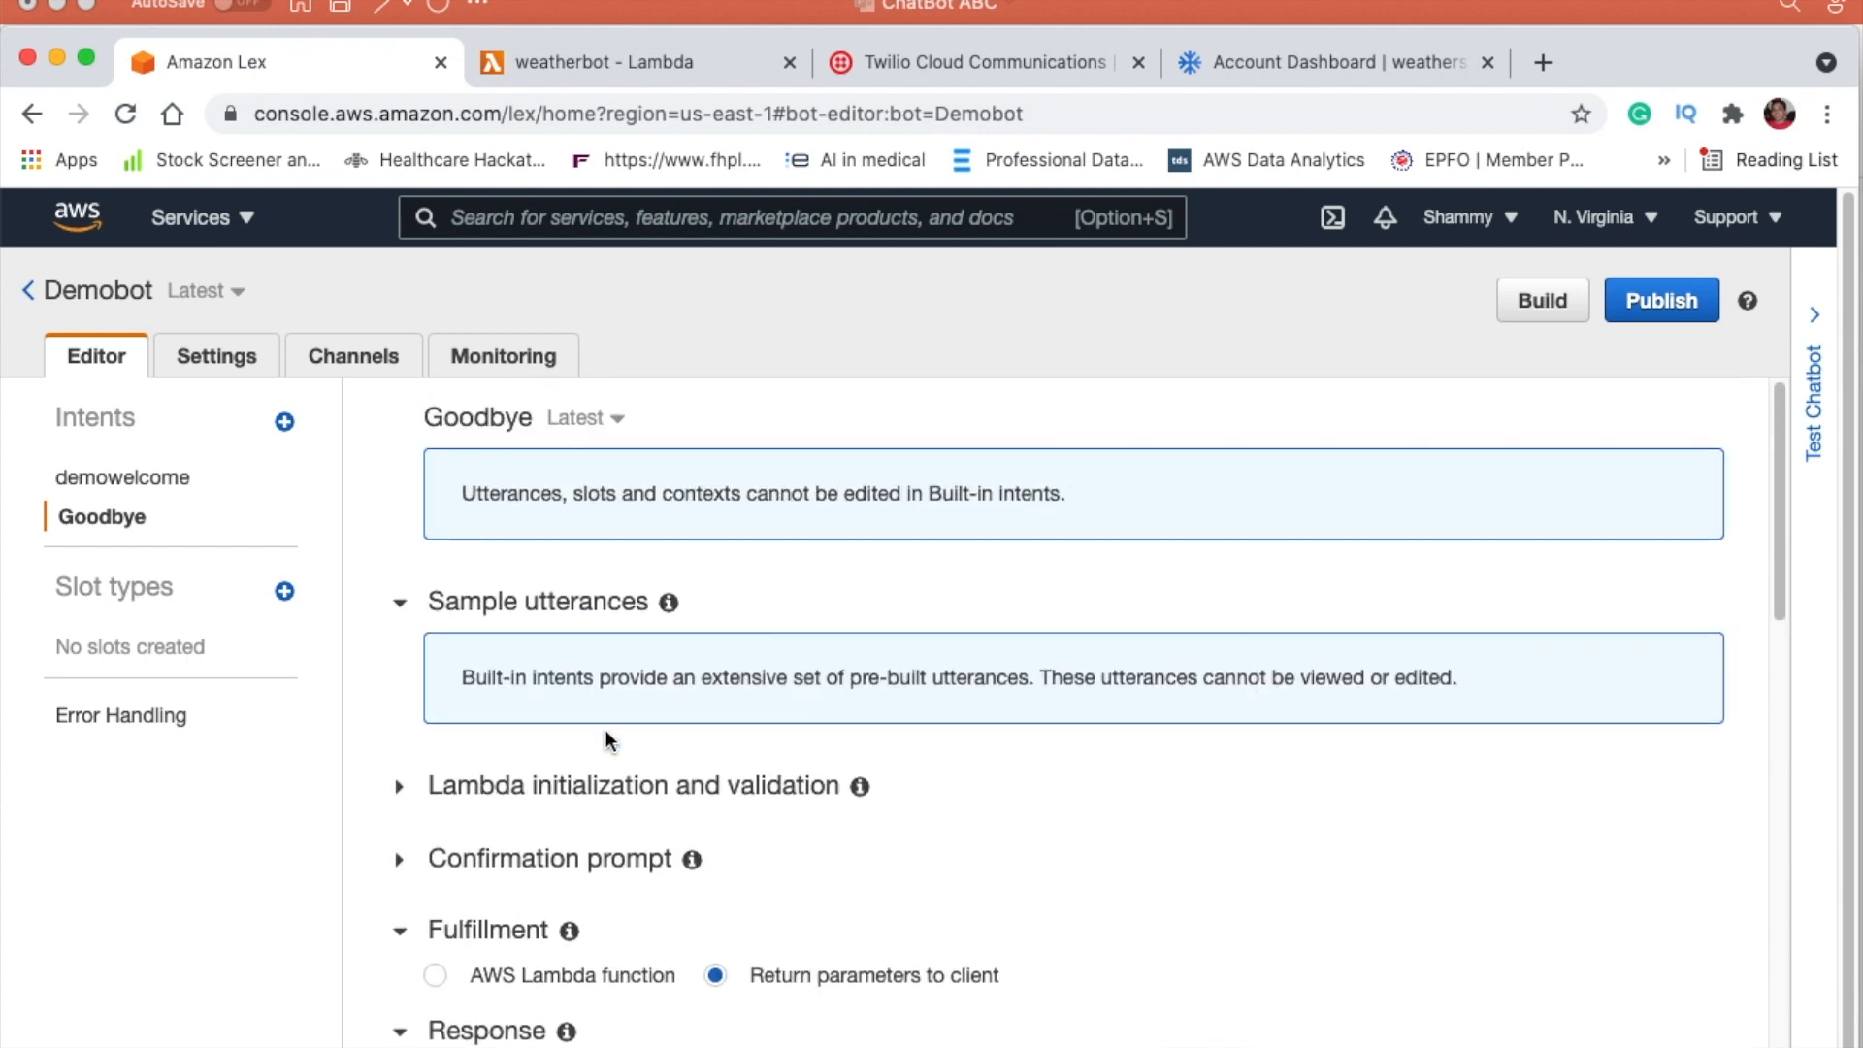
scroll(605, 730, down, 8)
click(495, 964)
scroll(687, 776, up, 8)
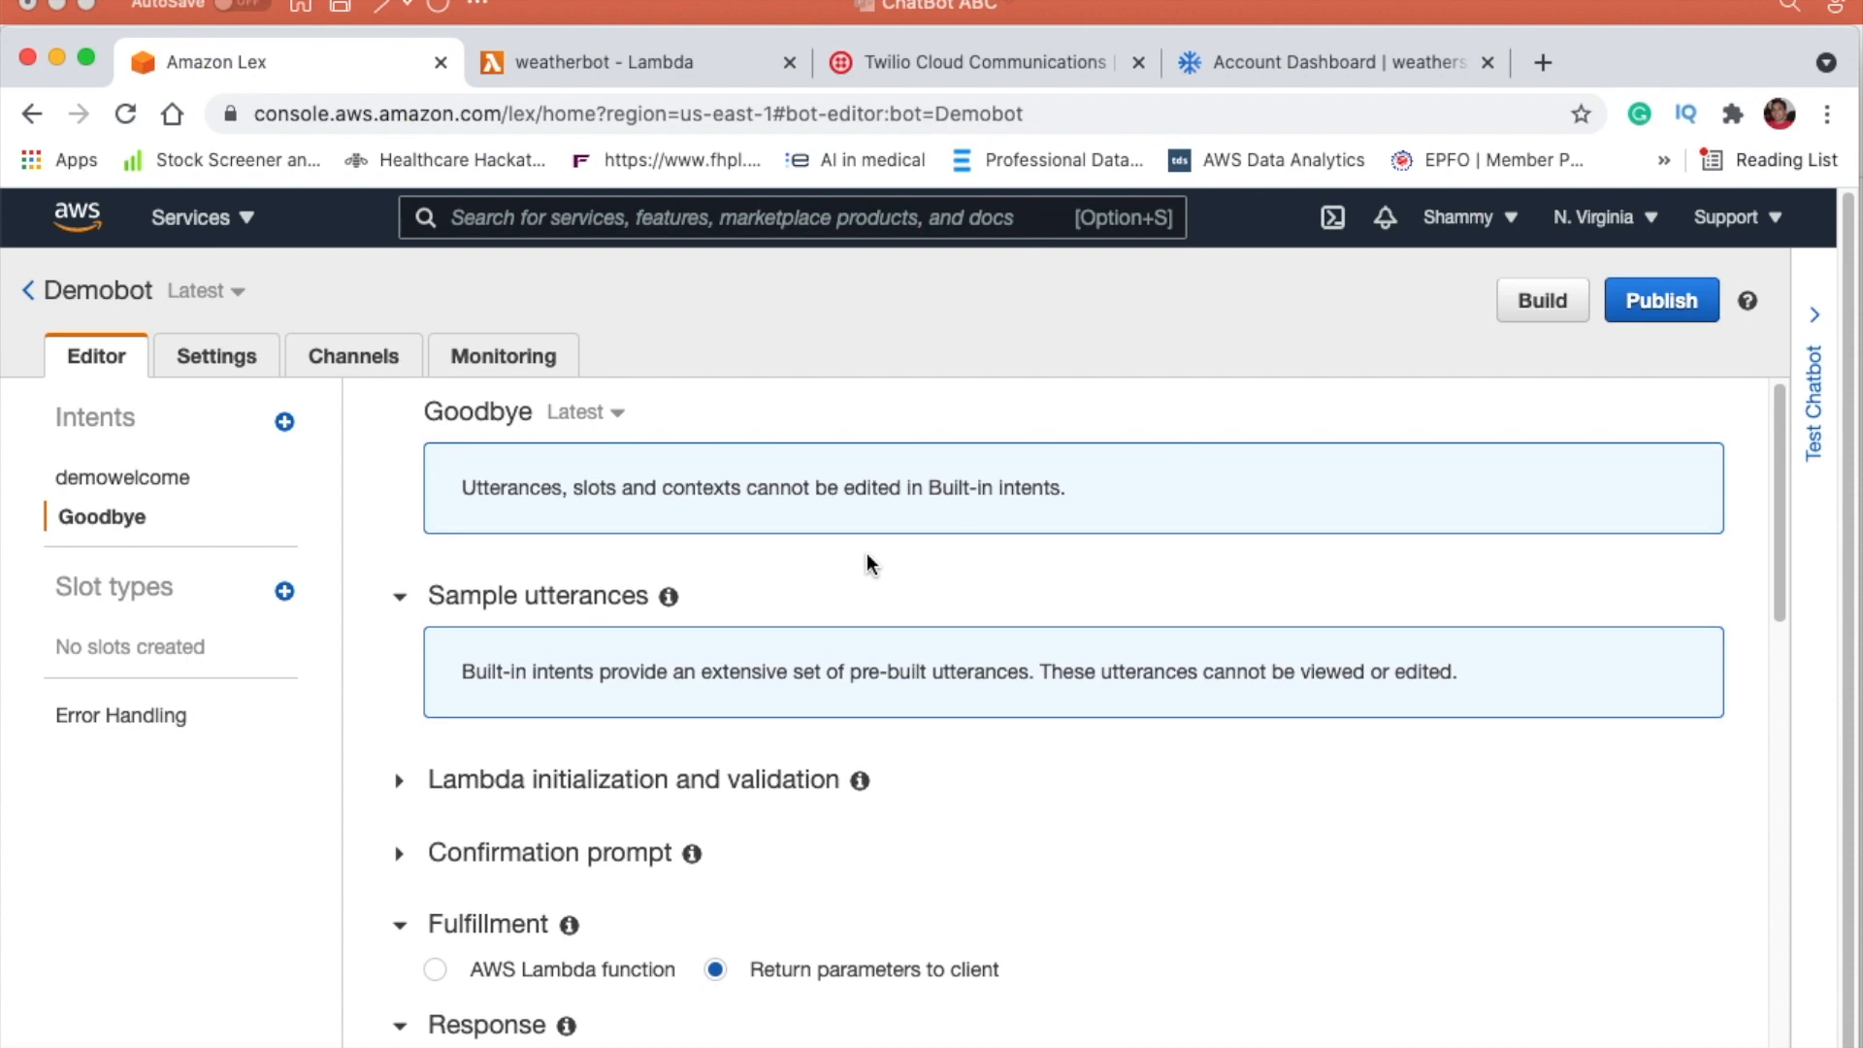
Step: Build Demobot with the demowelcome and Goodbye intents, confirming the build
scroll(867, 558, down, 3)
scroll(1178, 558, up, 3)
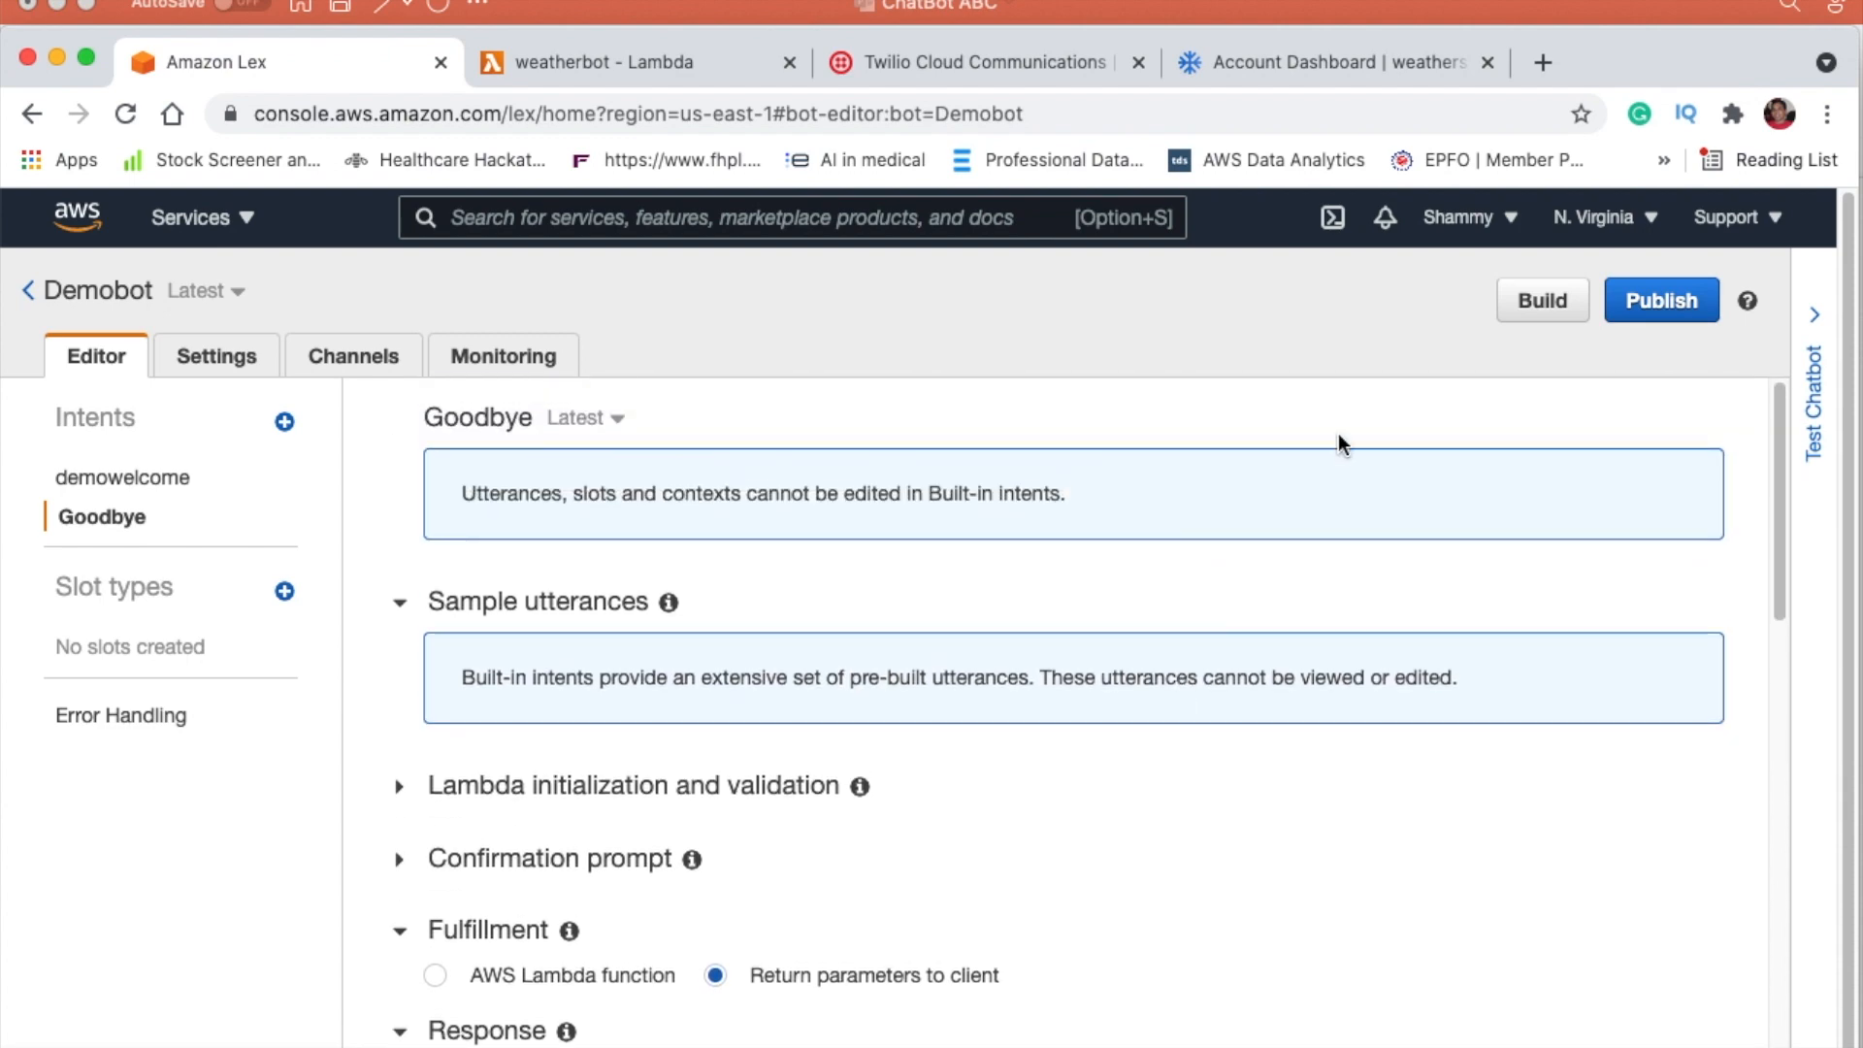
click(1549, 301)
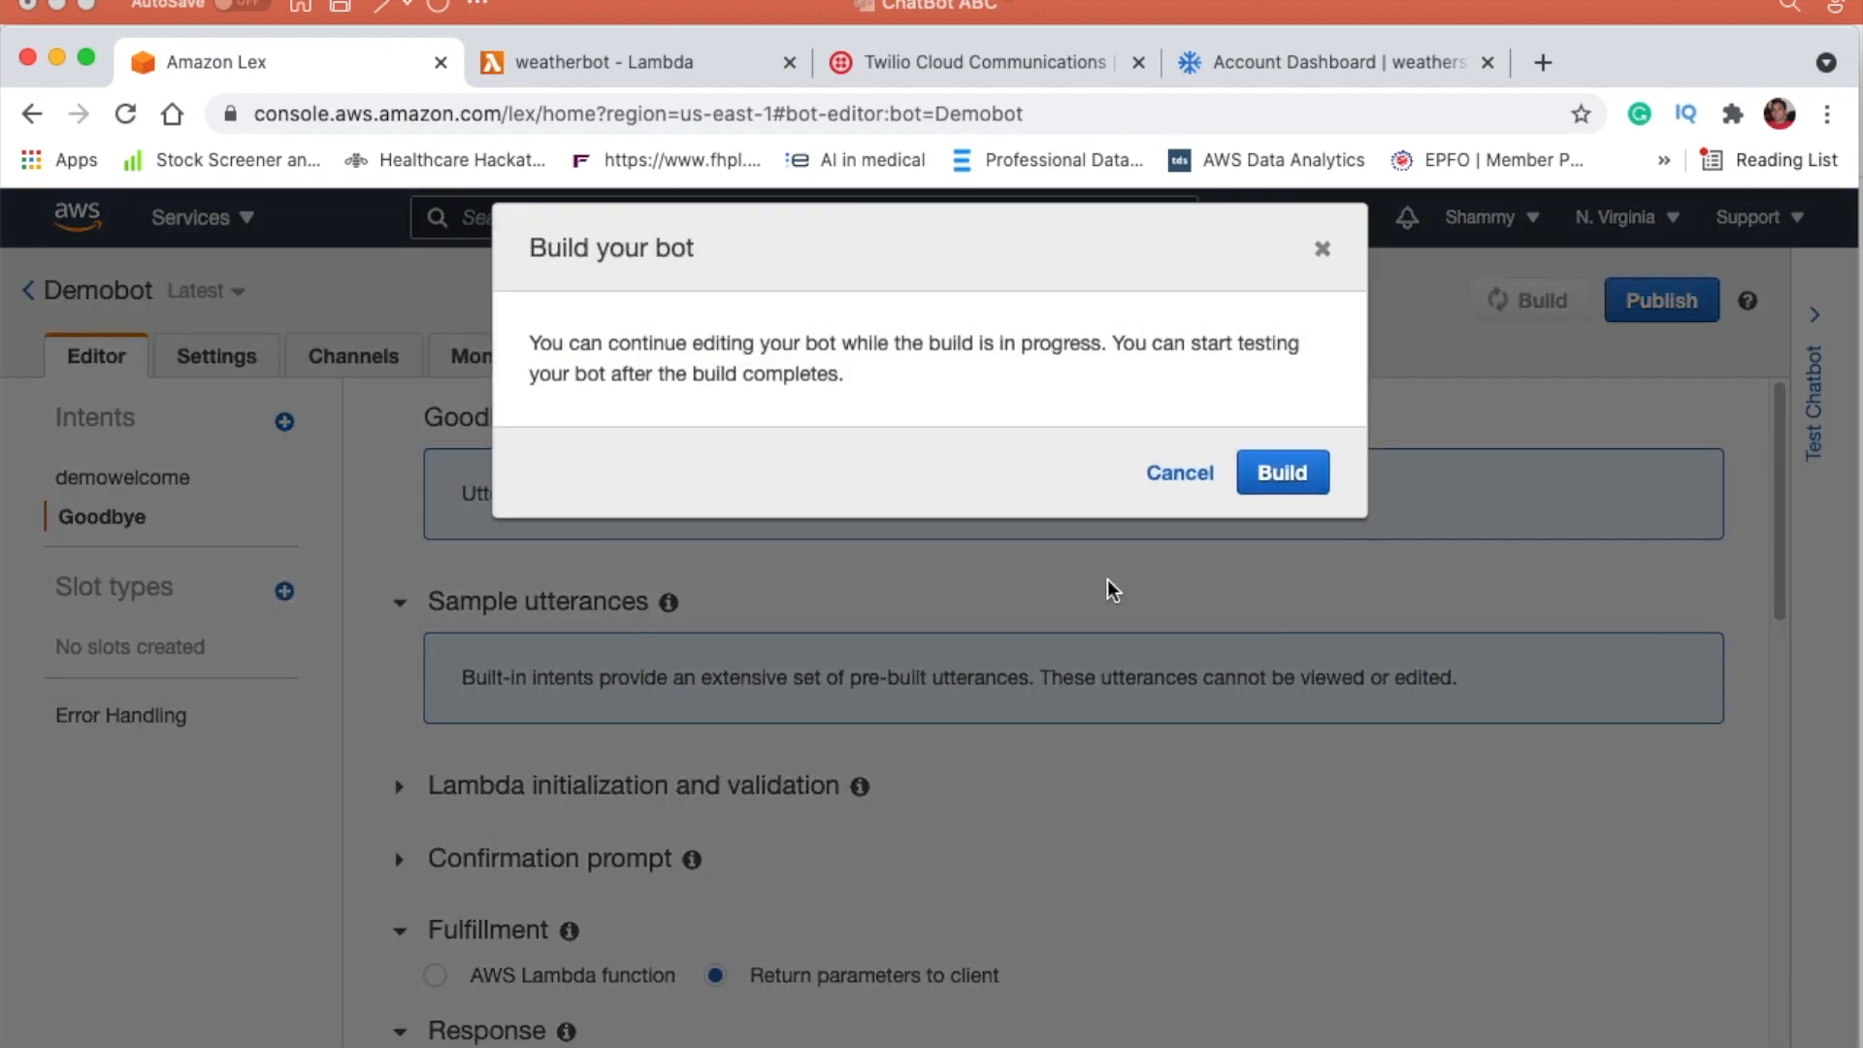
click(1271, 476)
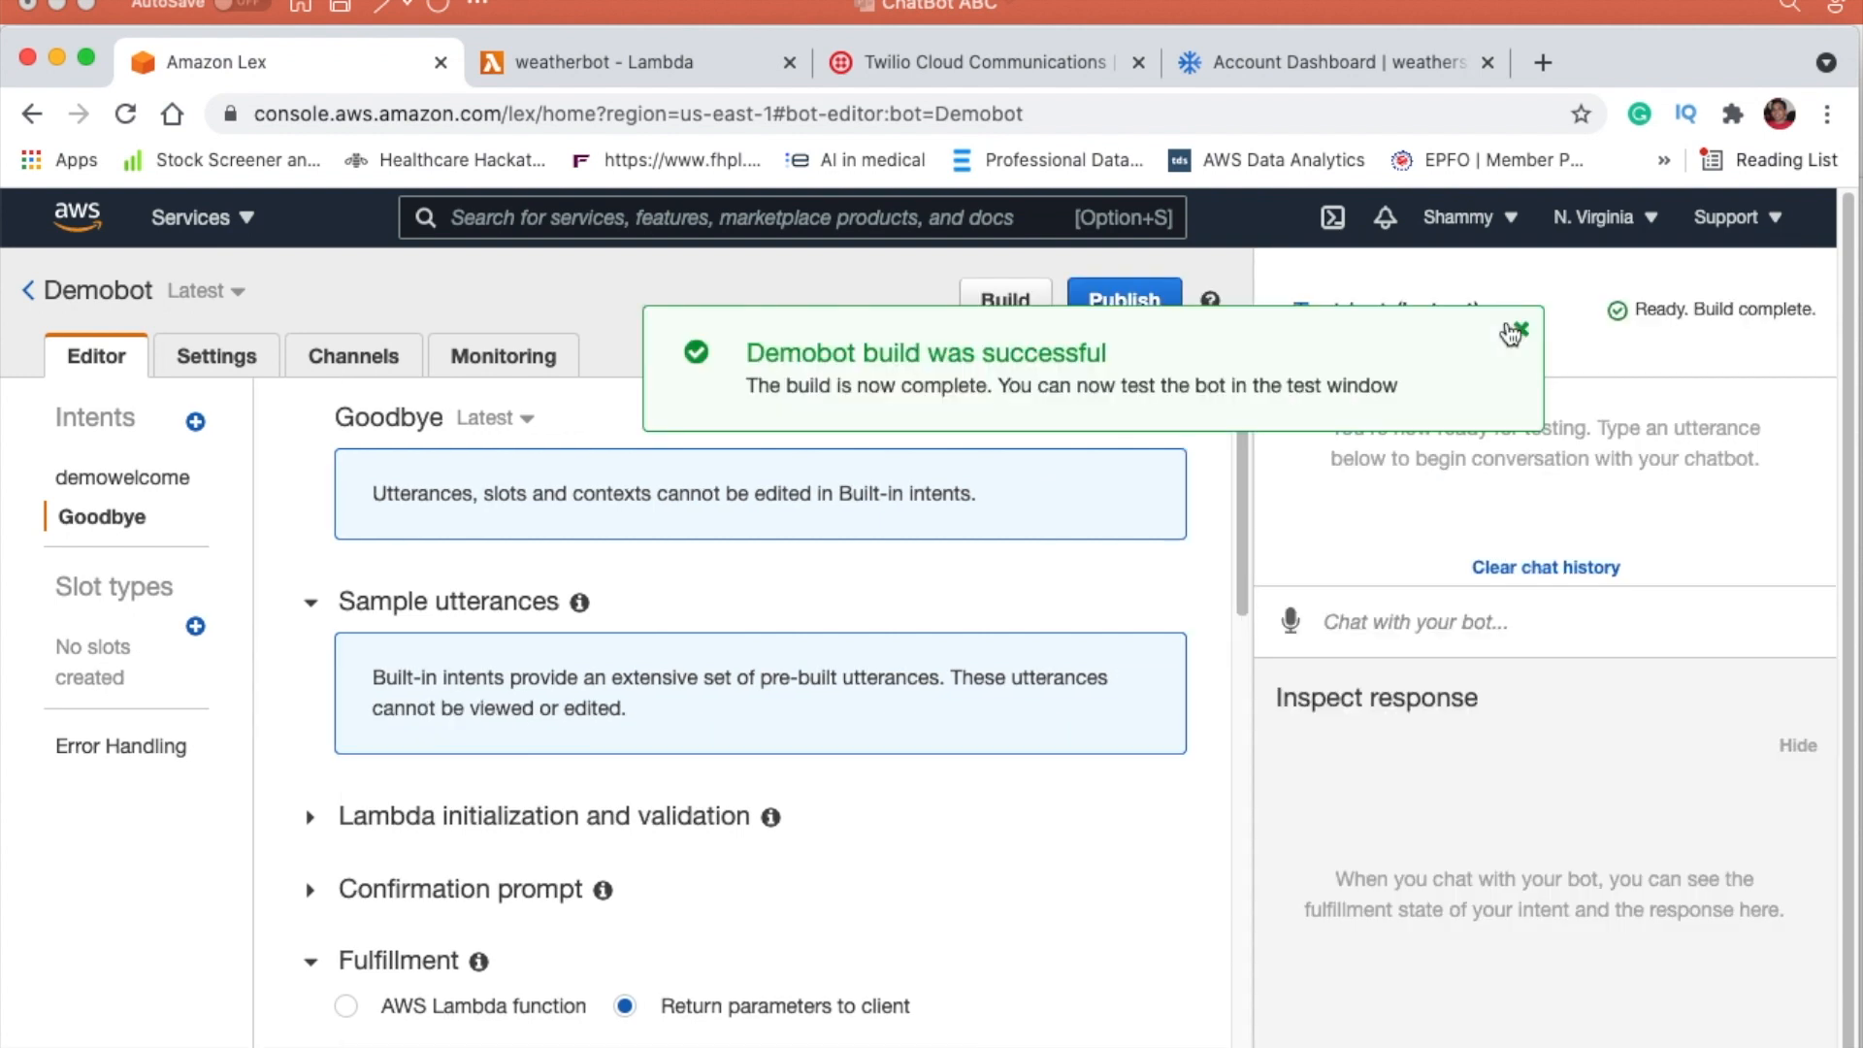
Step: Dismiss the build notice and test Demobot by sending it the utterances "Hi", "thanks" and "Bye"
click(1518, 331)
click(1482, 603)
text(Hi)
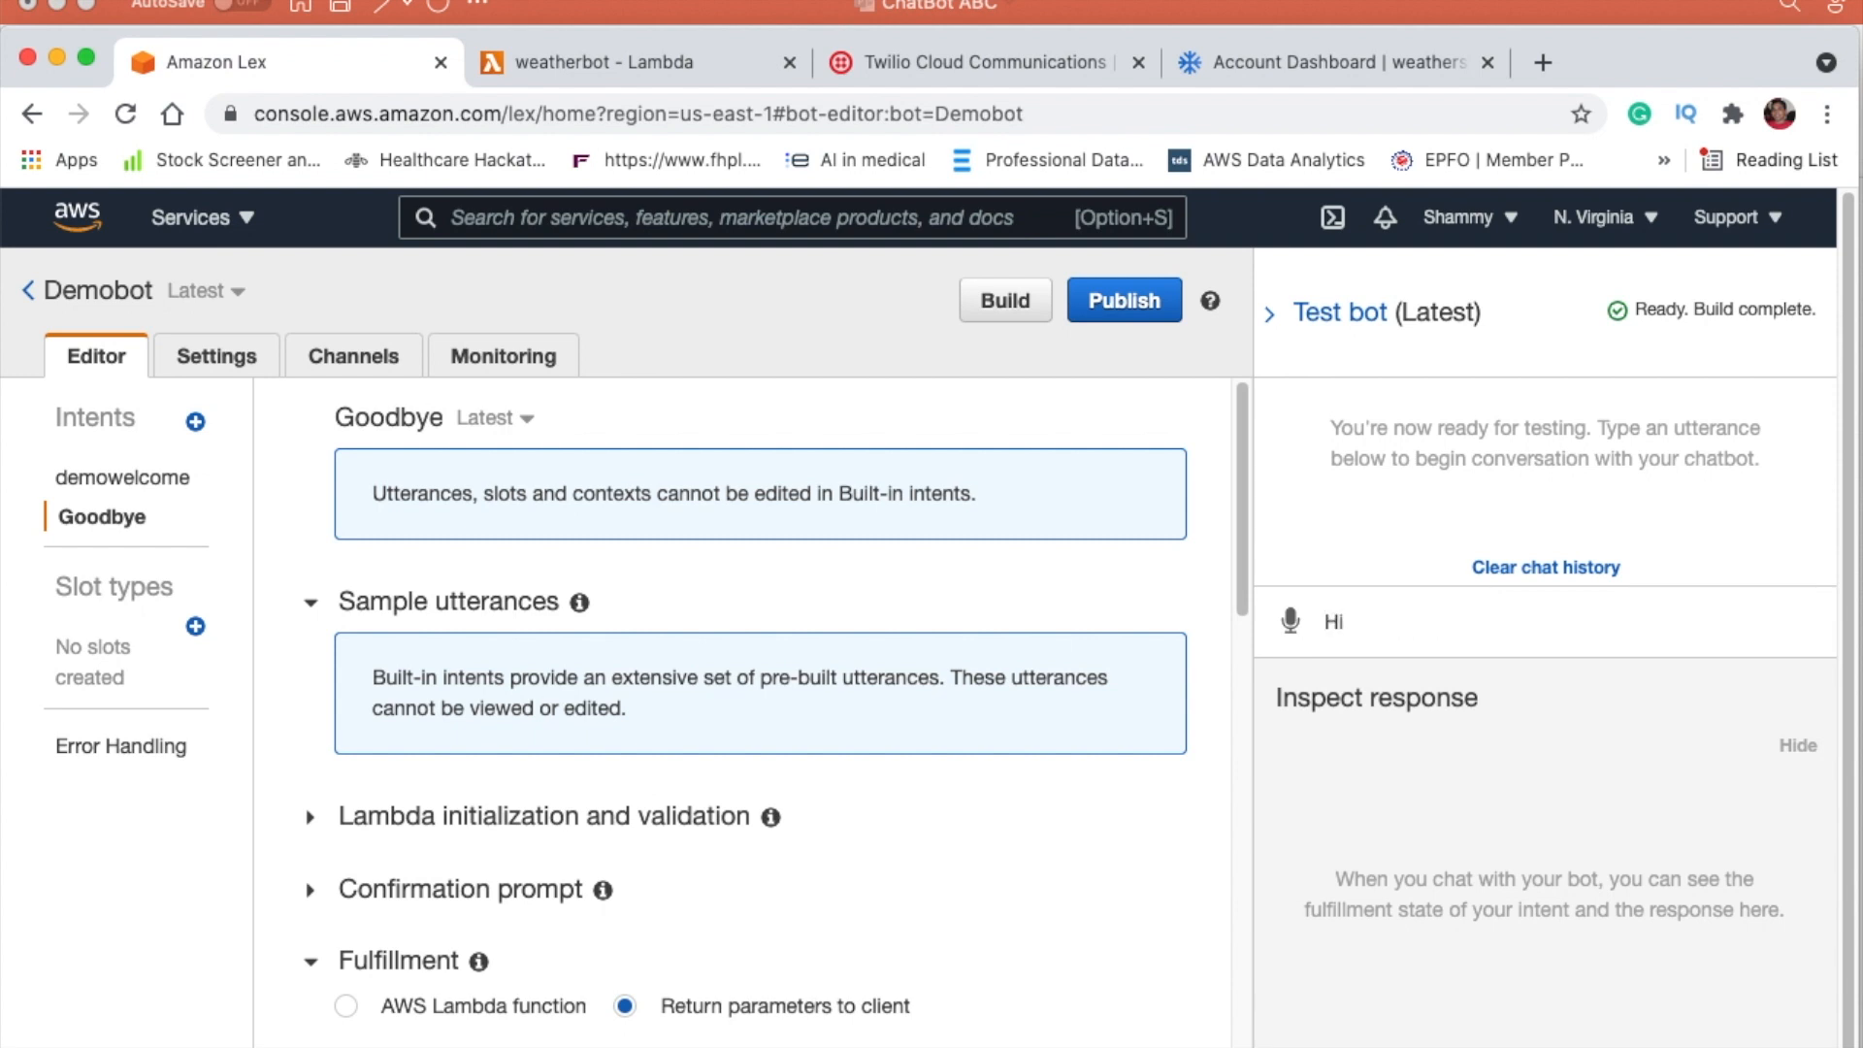
key(Return)
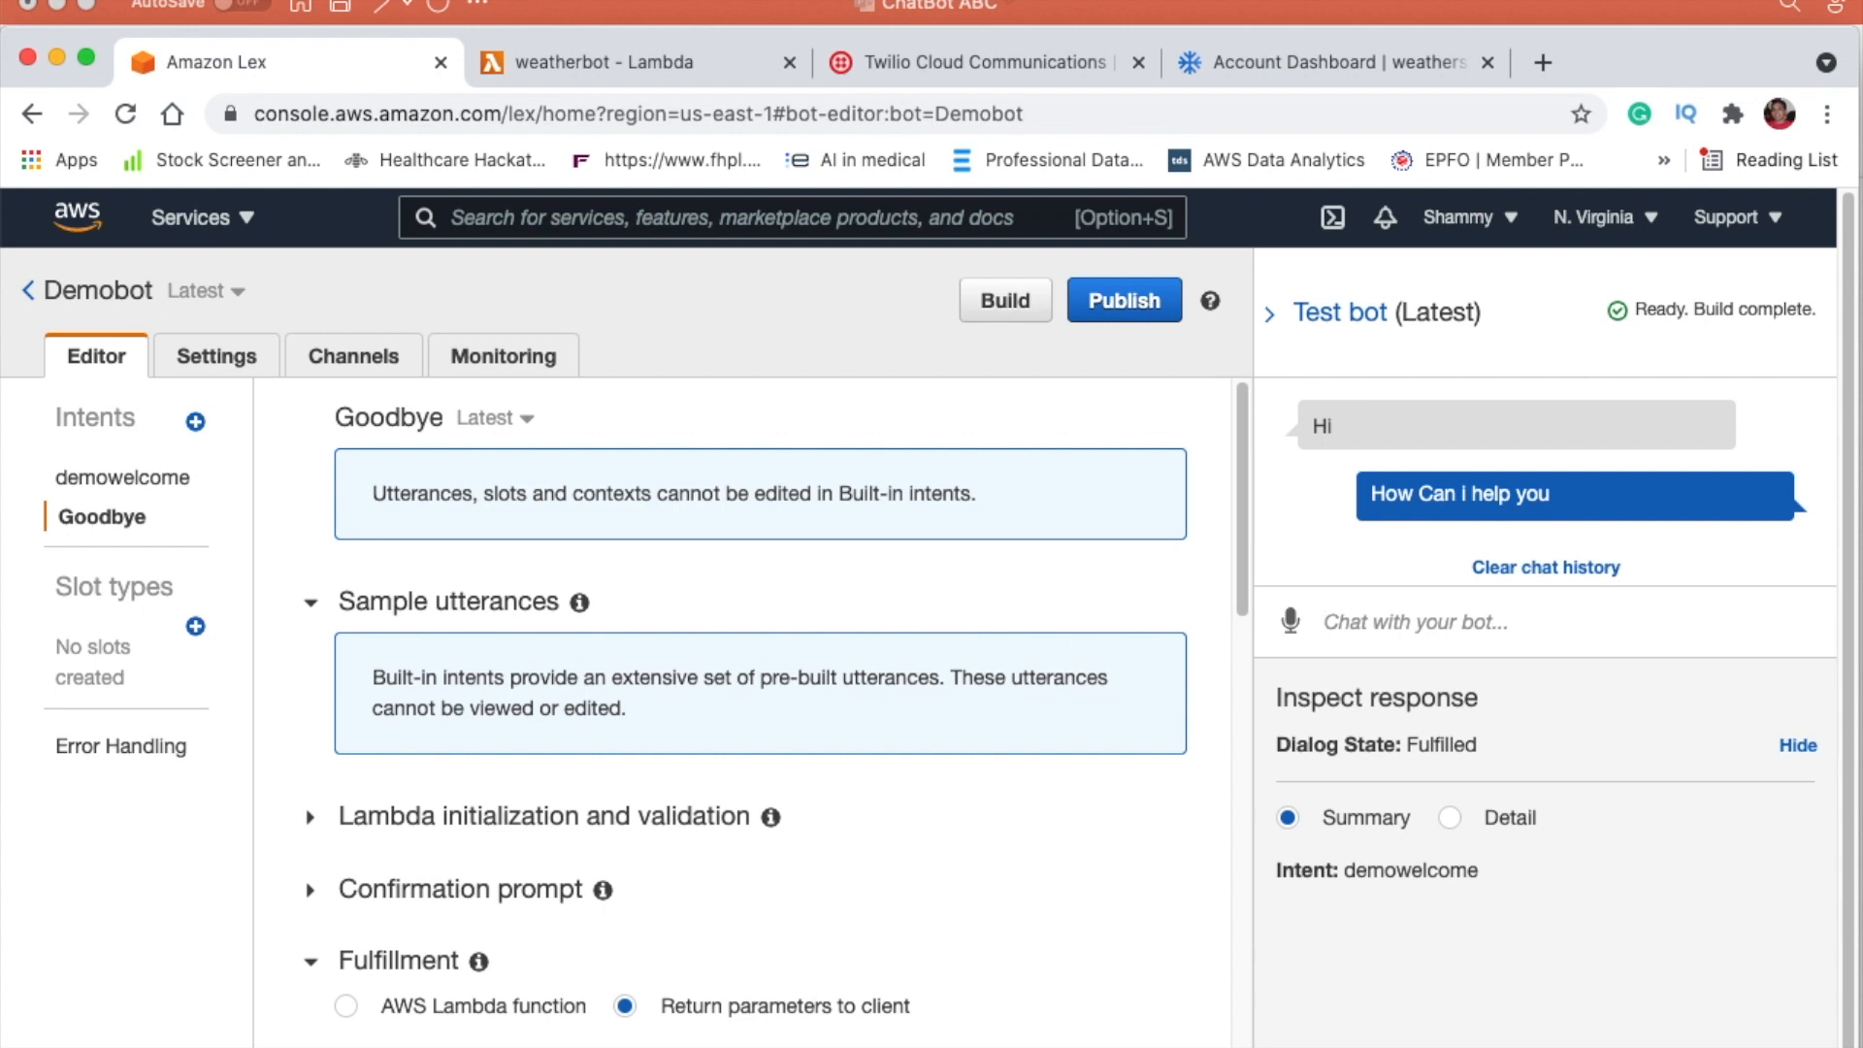
text(thanks)
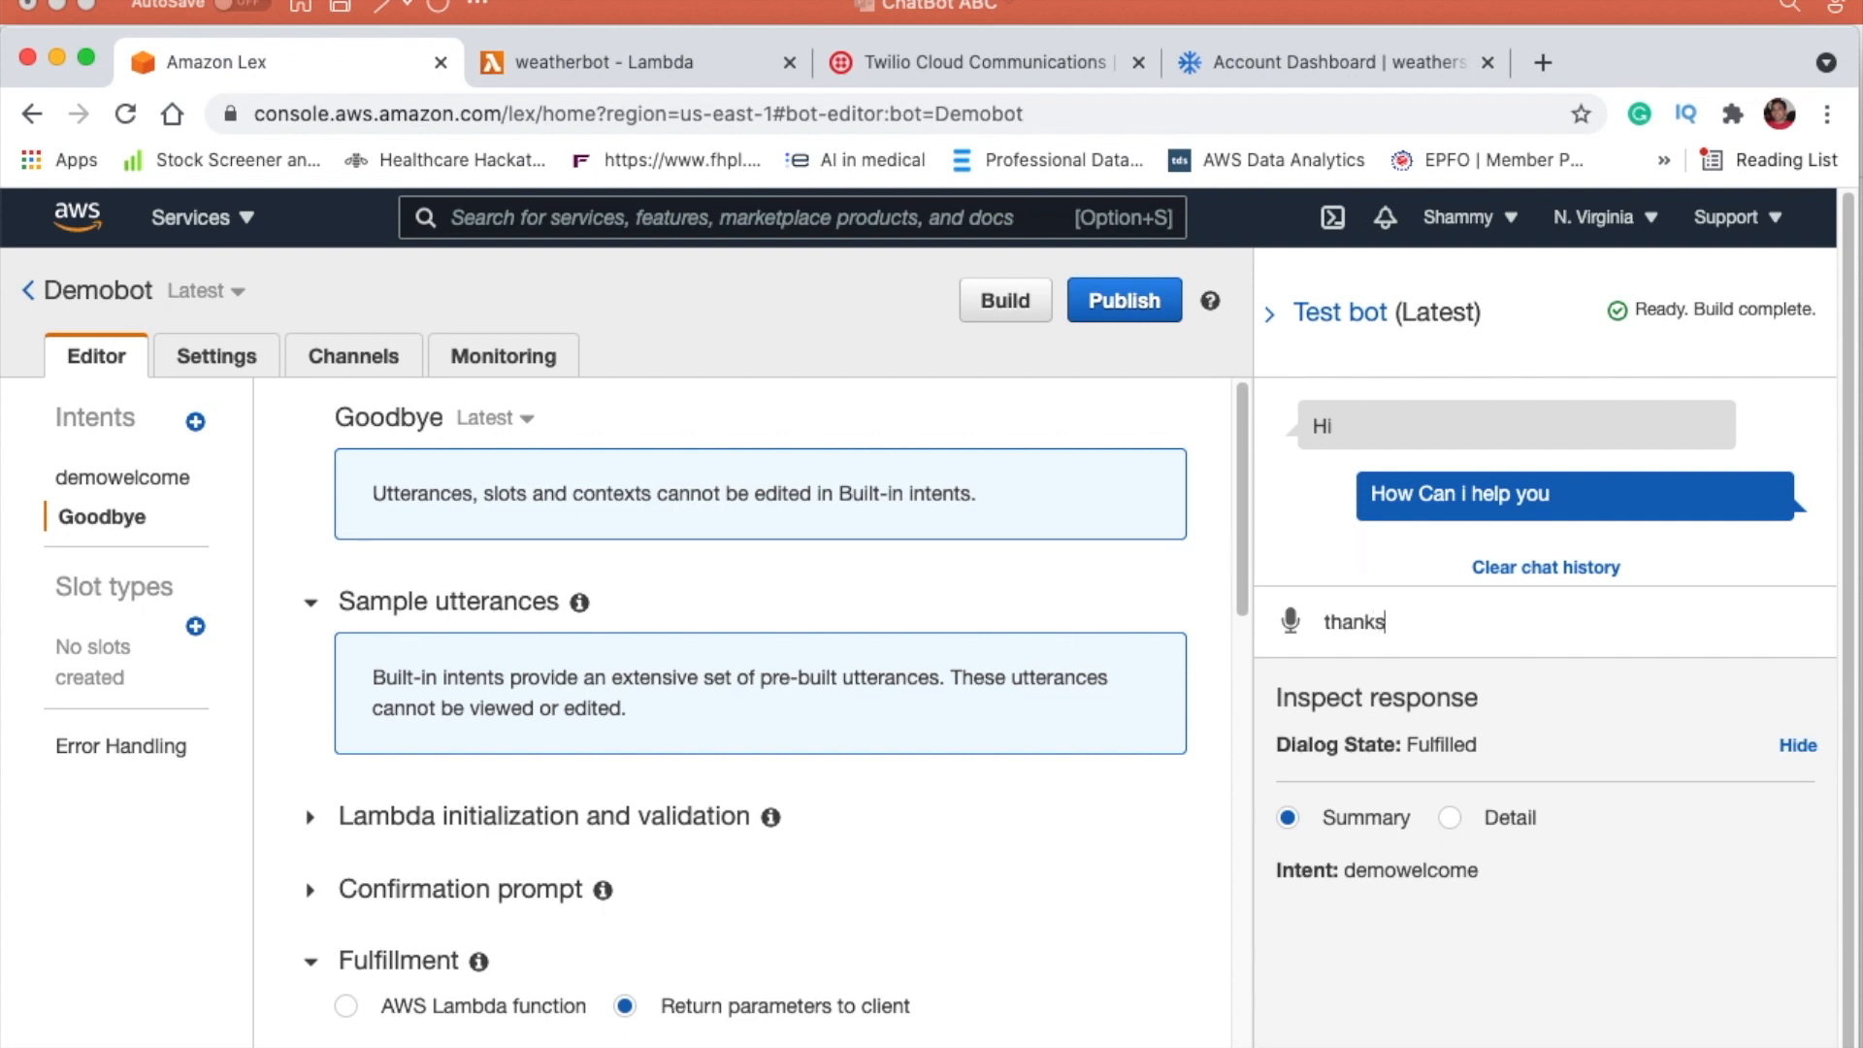
key(Return)
text(Bye)
key(Return)
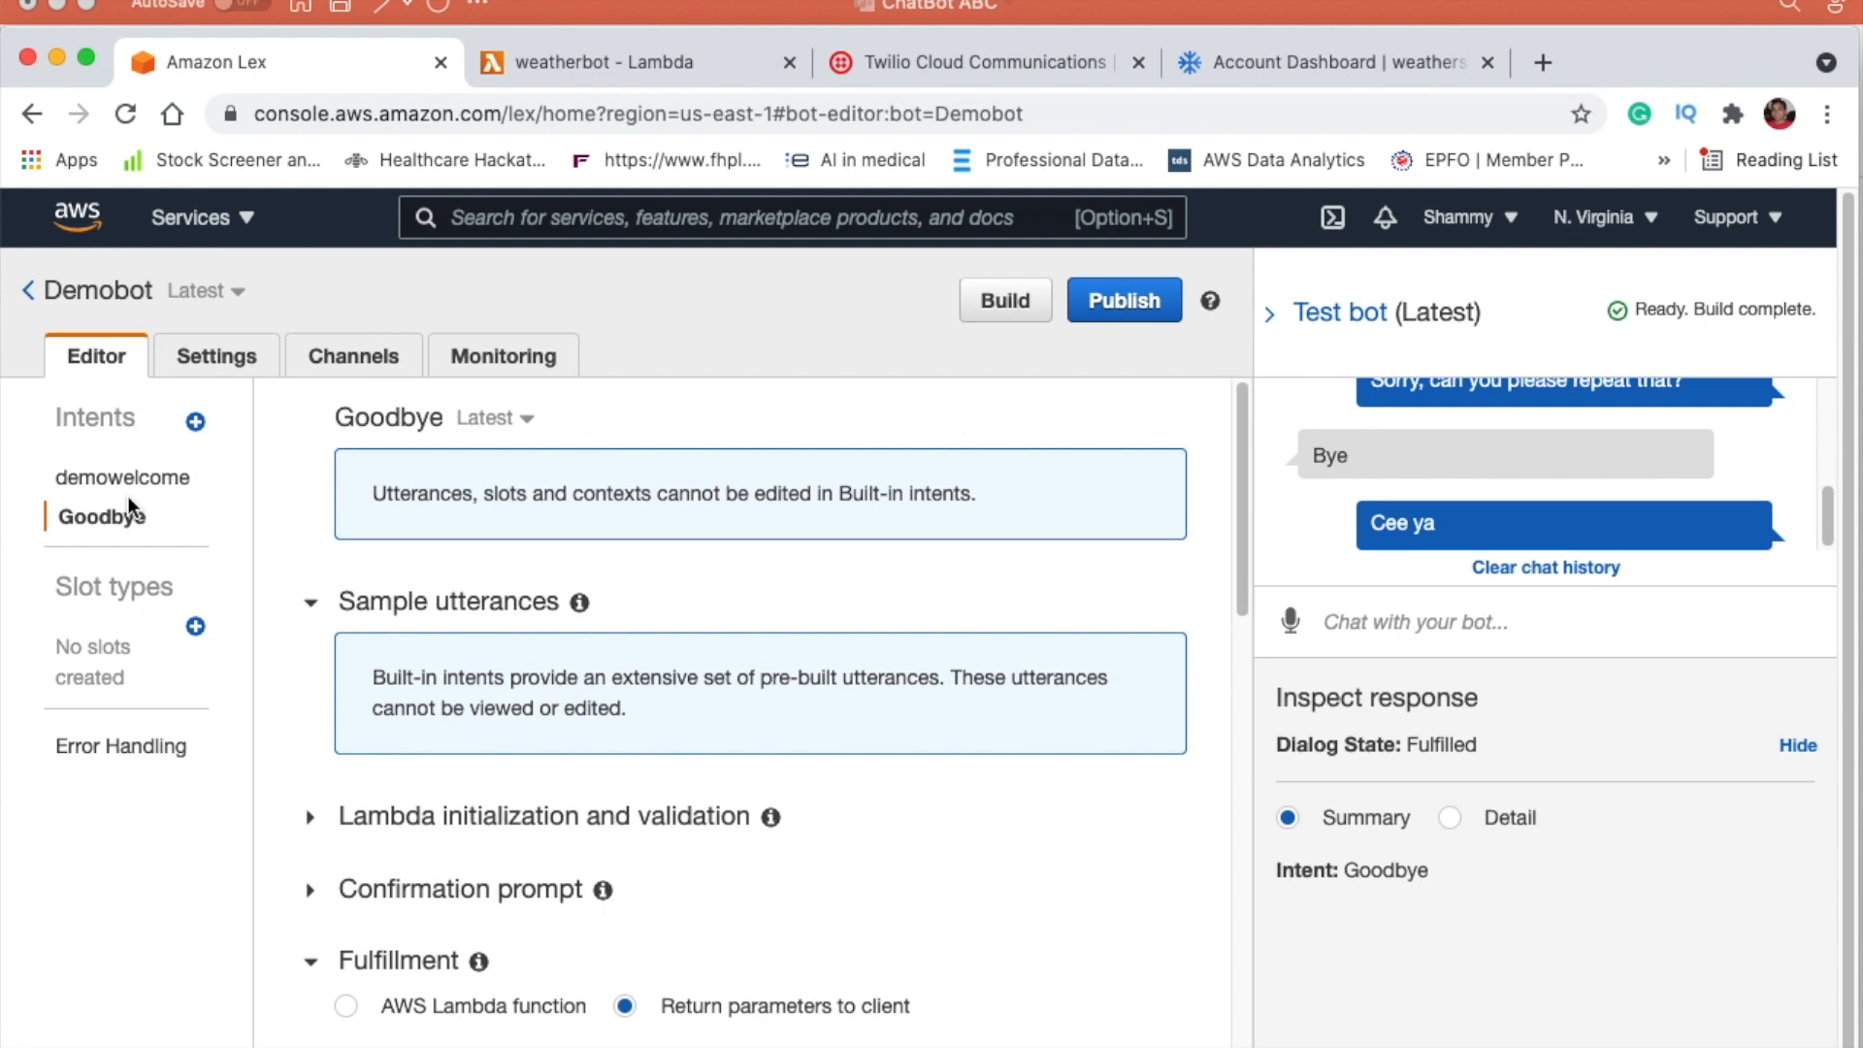
Step: Switch to the weatherstack account dashboard and review this month's API usage and daily request statistics
click(1207, 61)
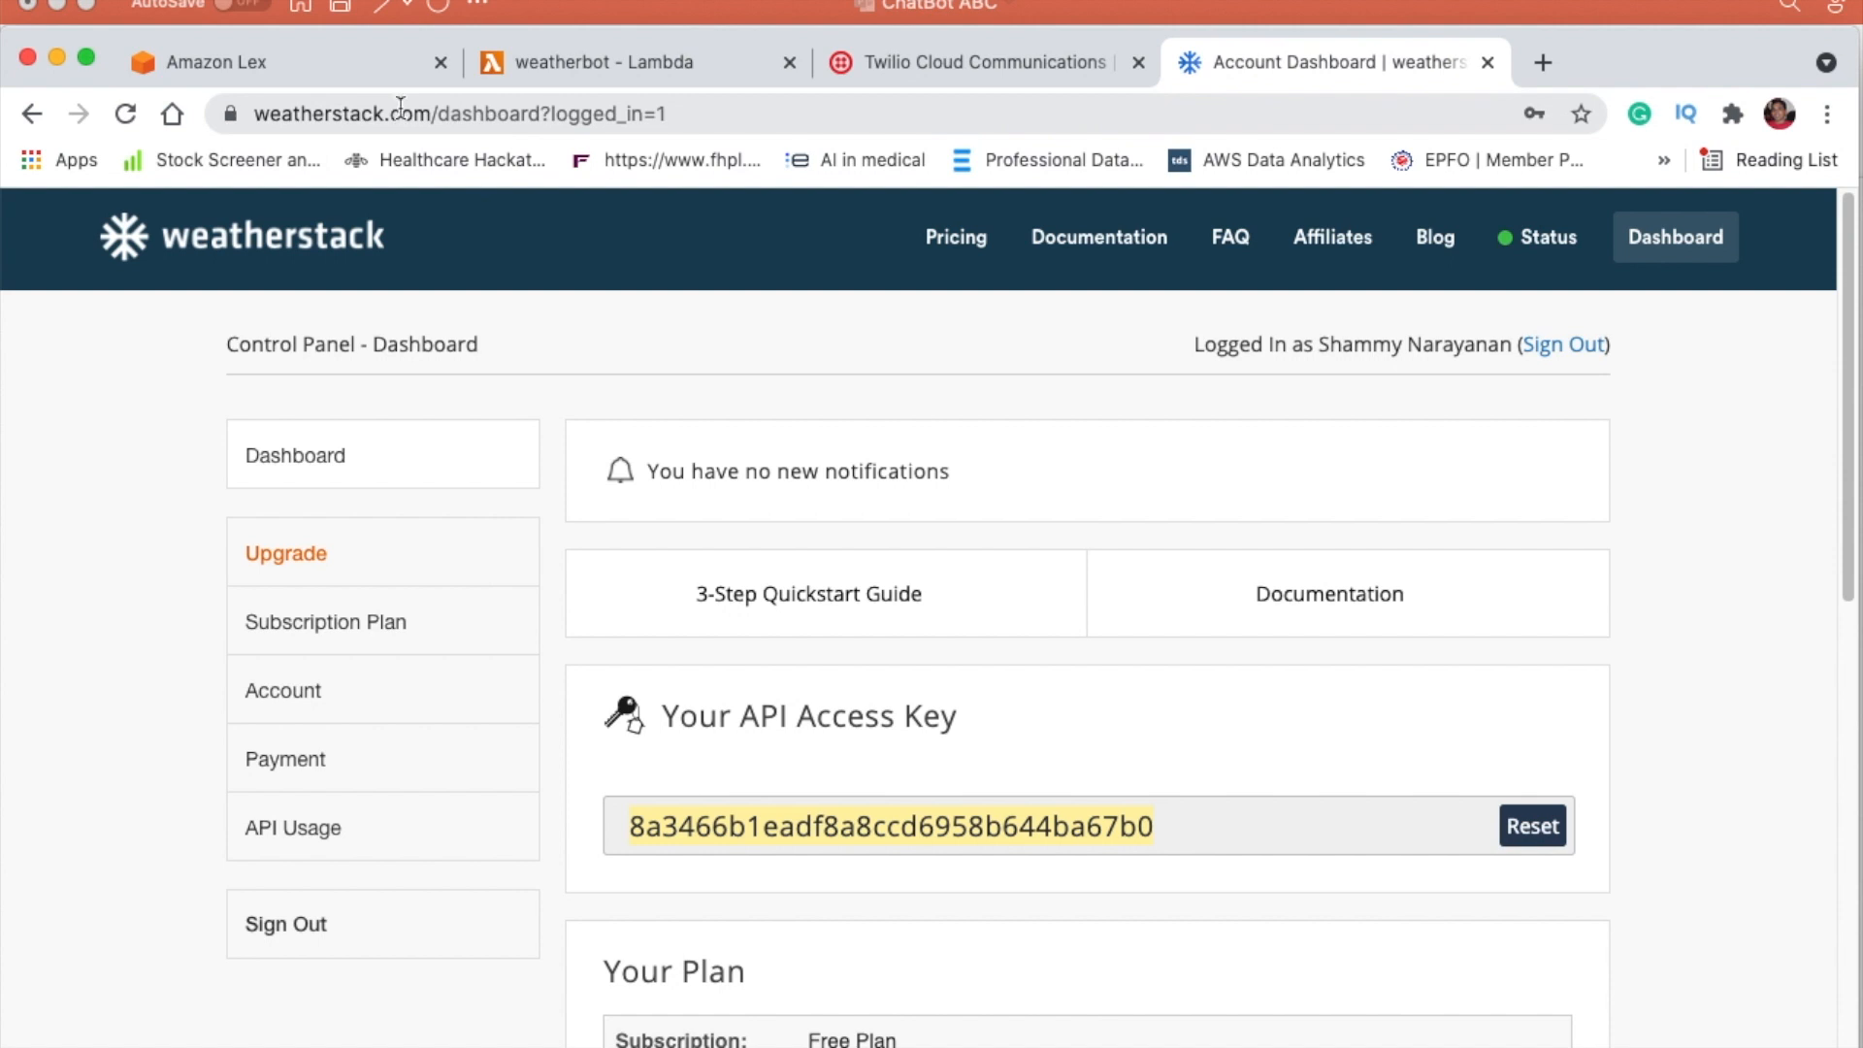
click(677, 113)
drag(677, 113, 250, 113)
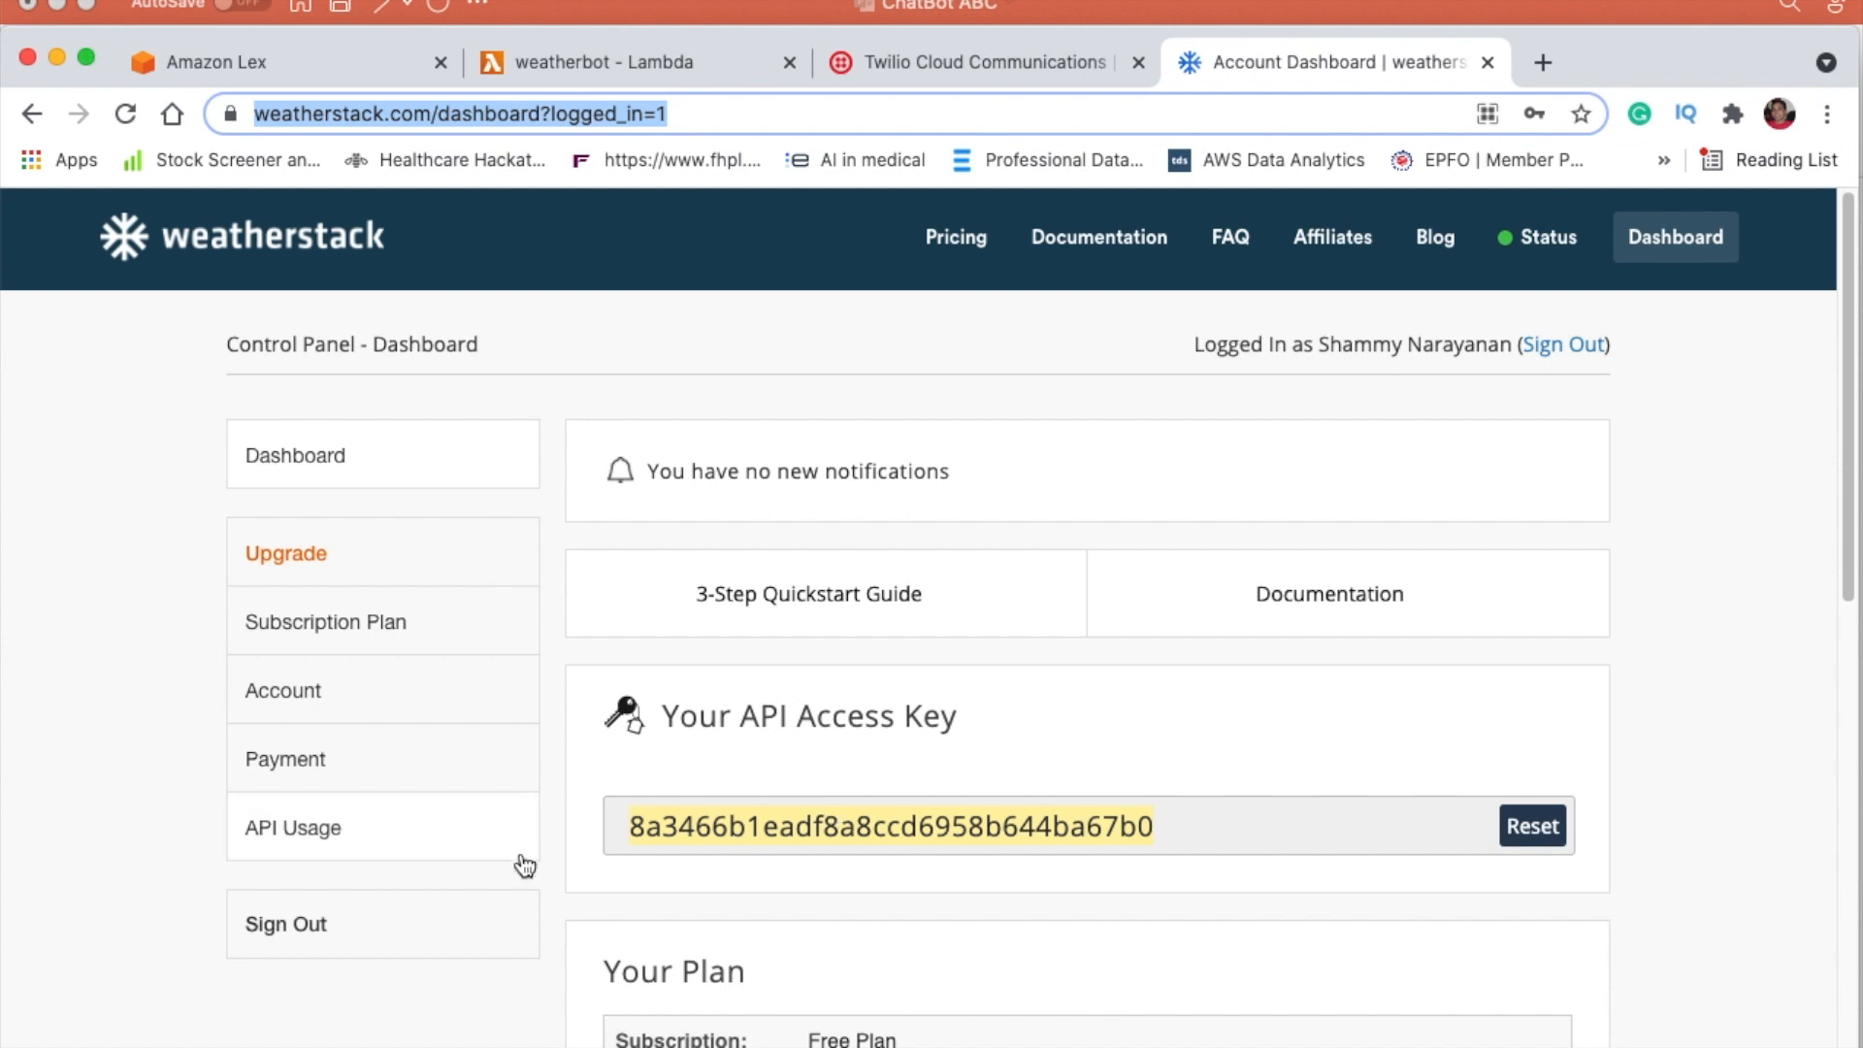
click(311, 841)
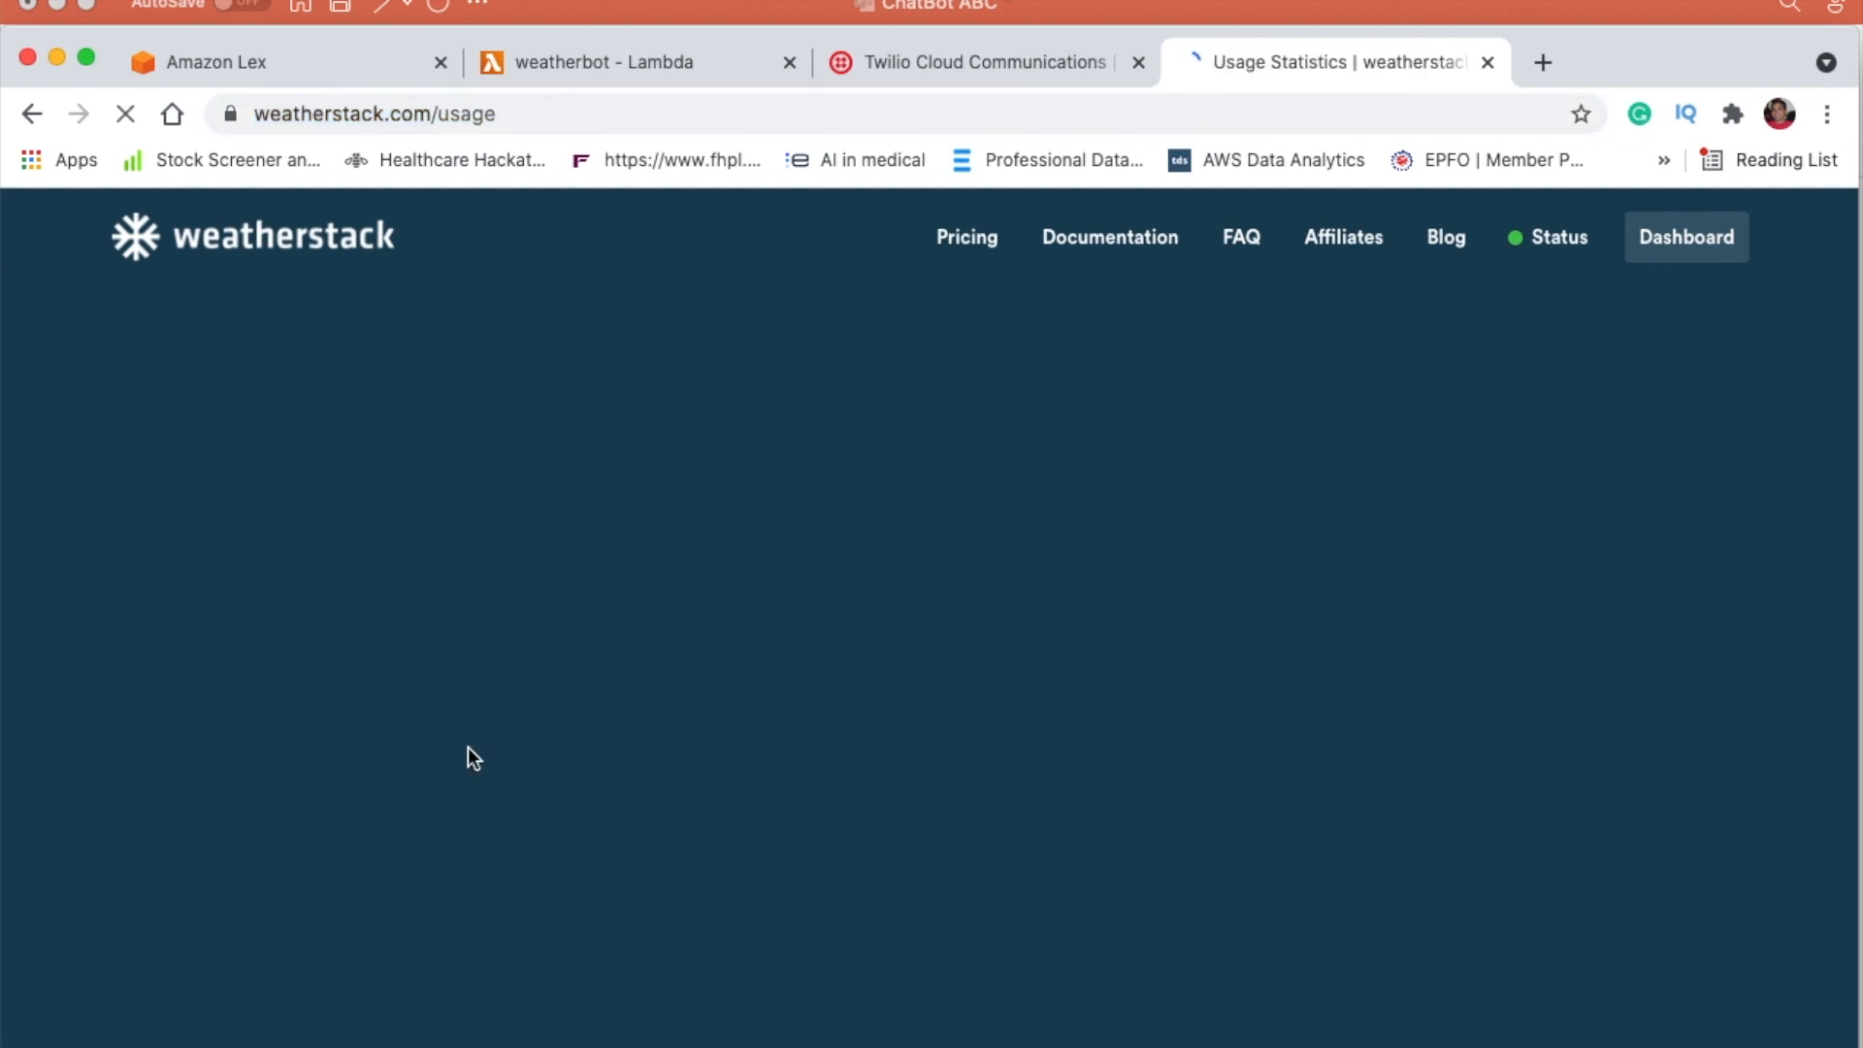
scroll(554, 697, down, 1)
scroll(541, 706, down, 3)
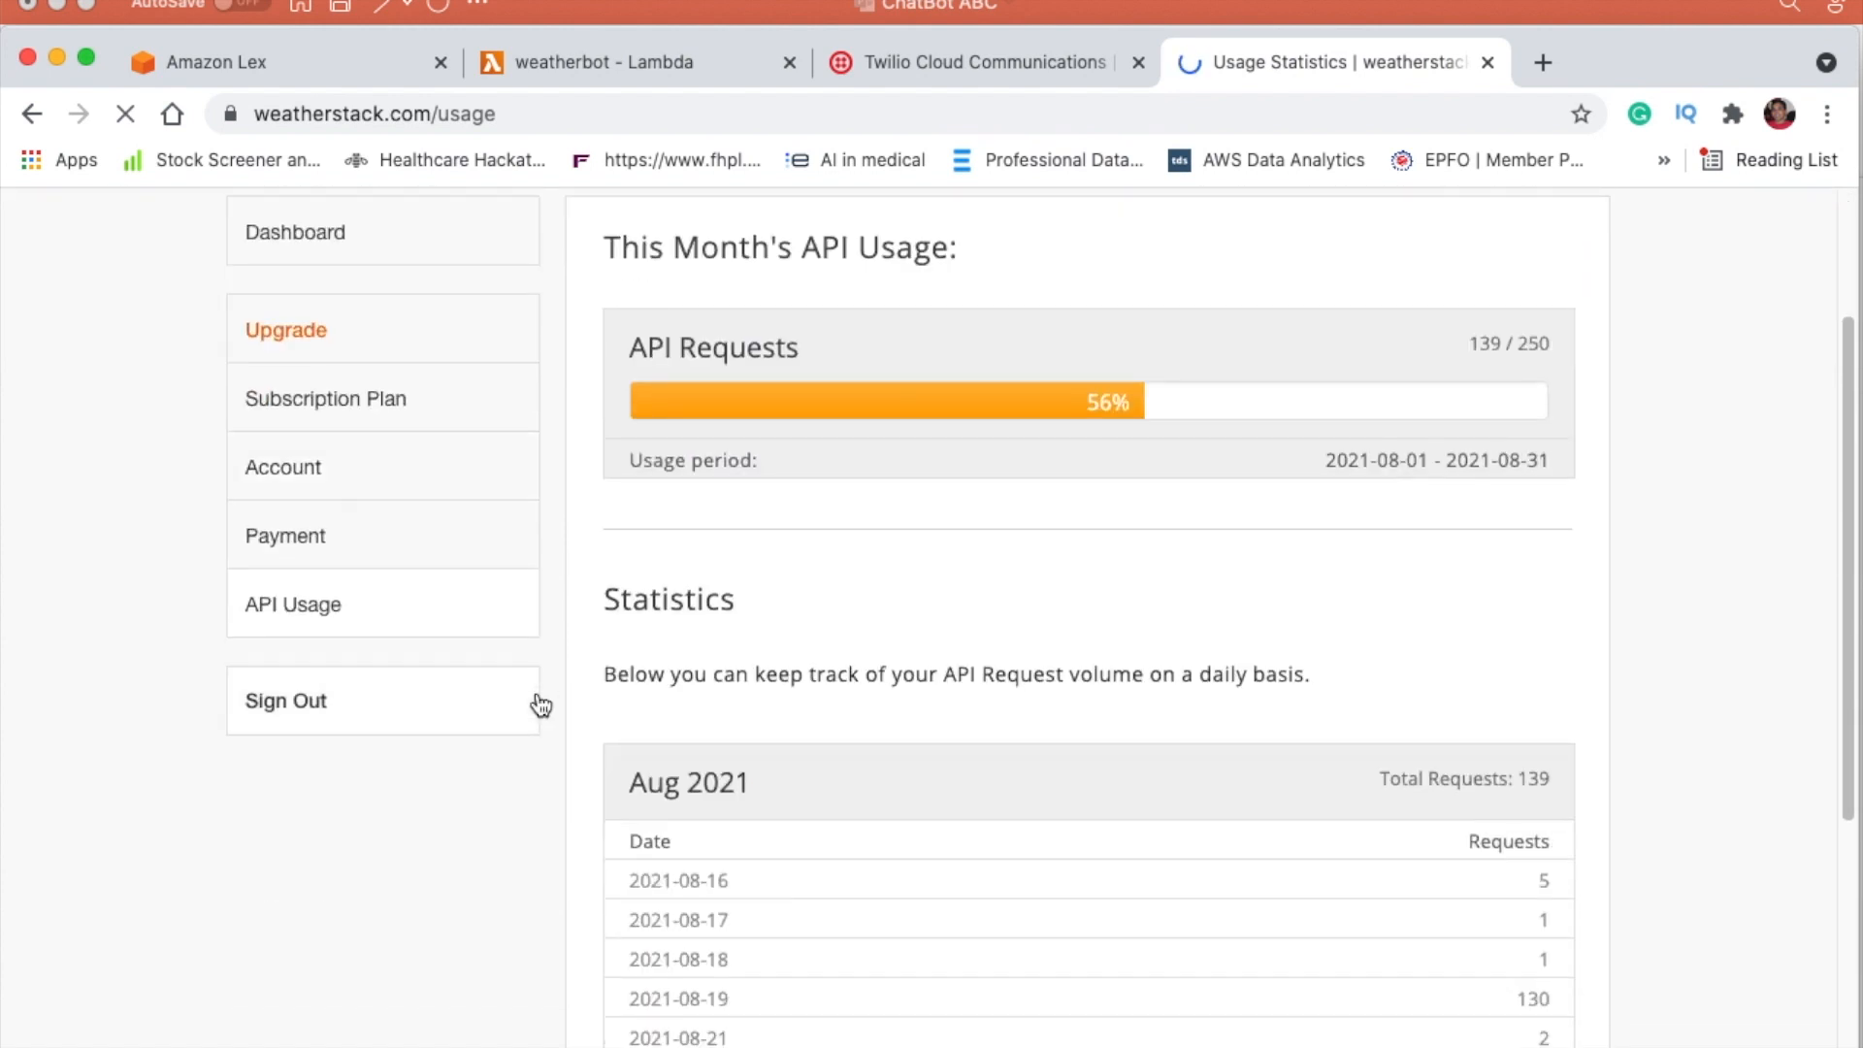
scroll(541, 705, up, 4)
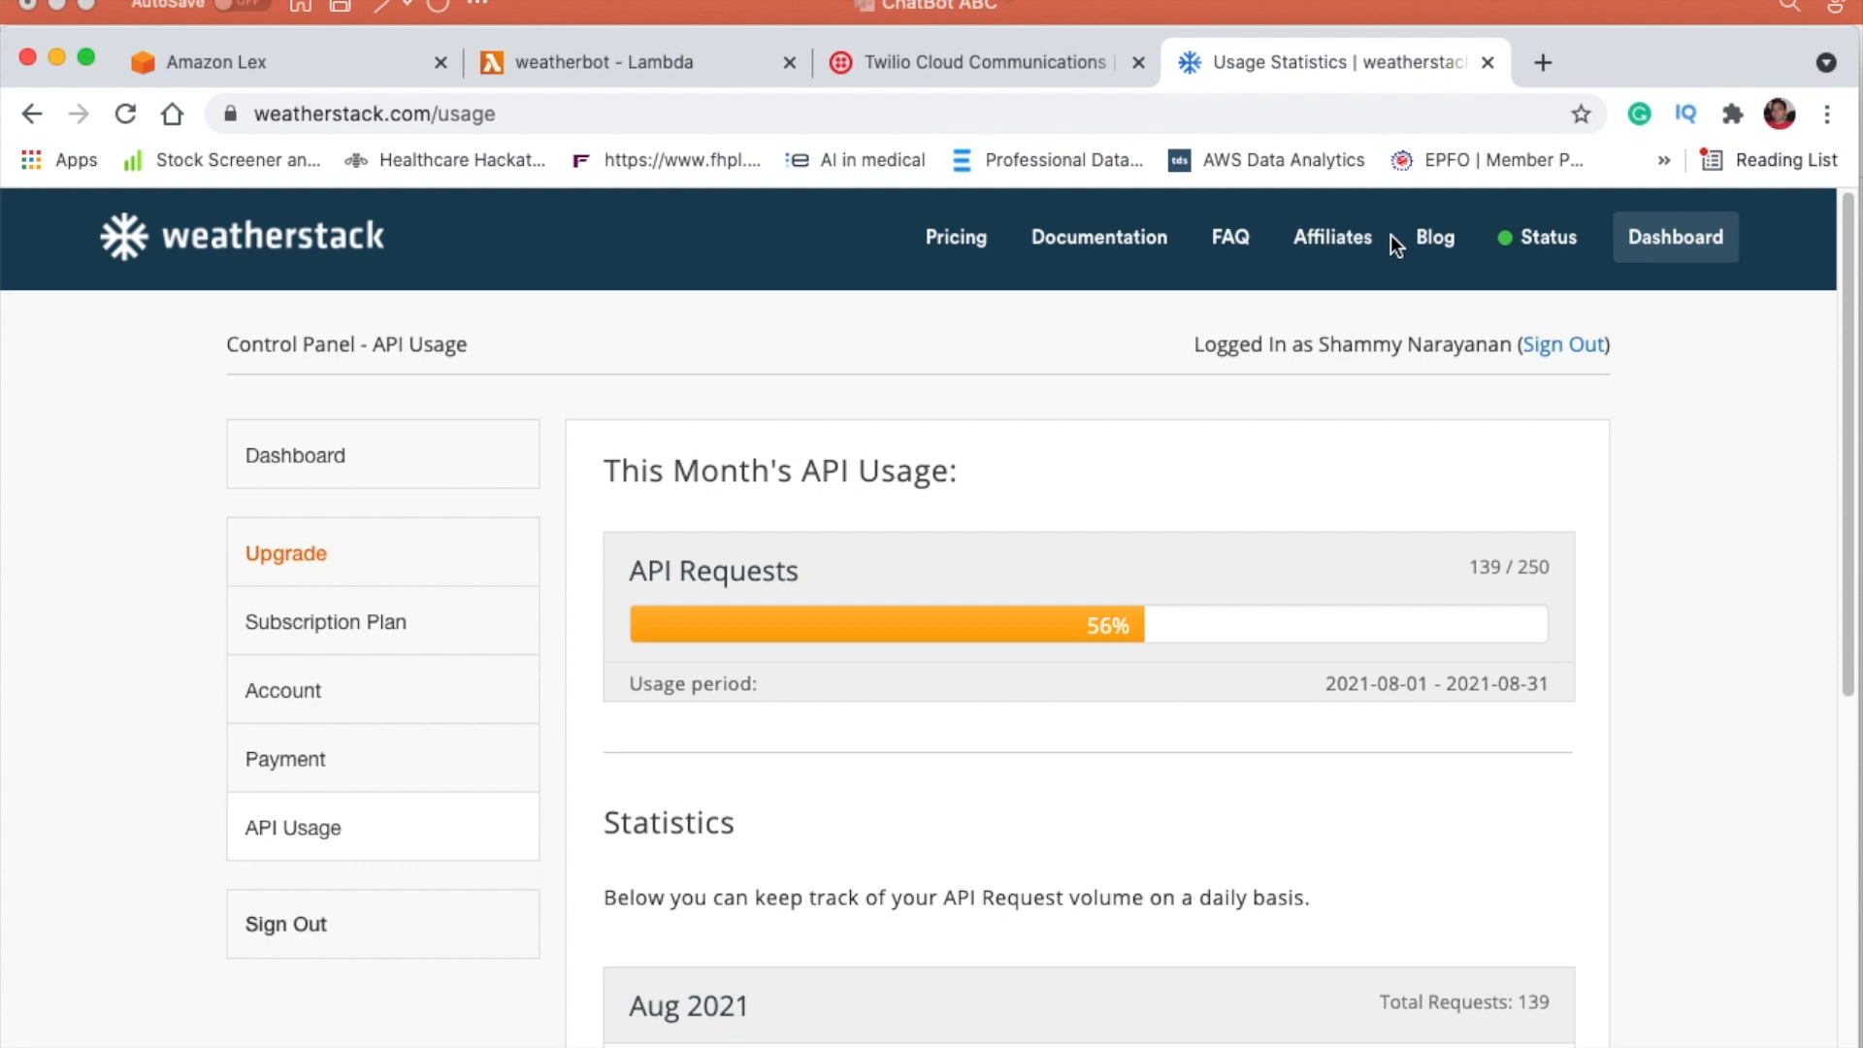
Step: Examine the weatherstack API documentation on authentication and common error codes, and return to the account dashboard
click(1126, 238)
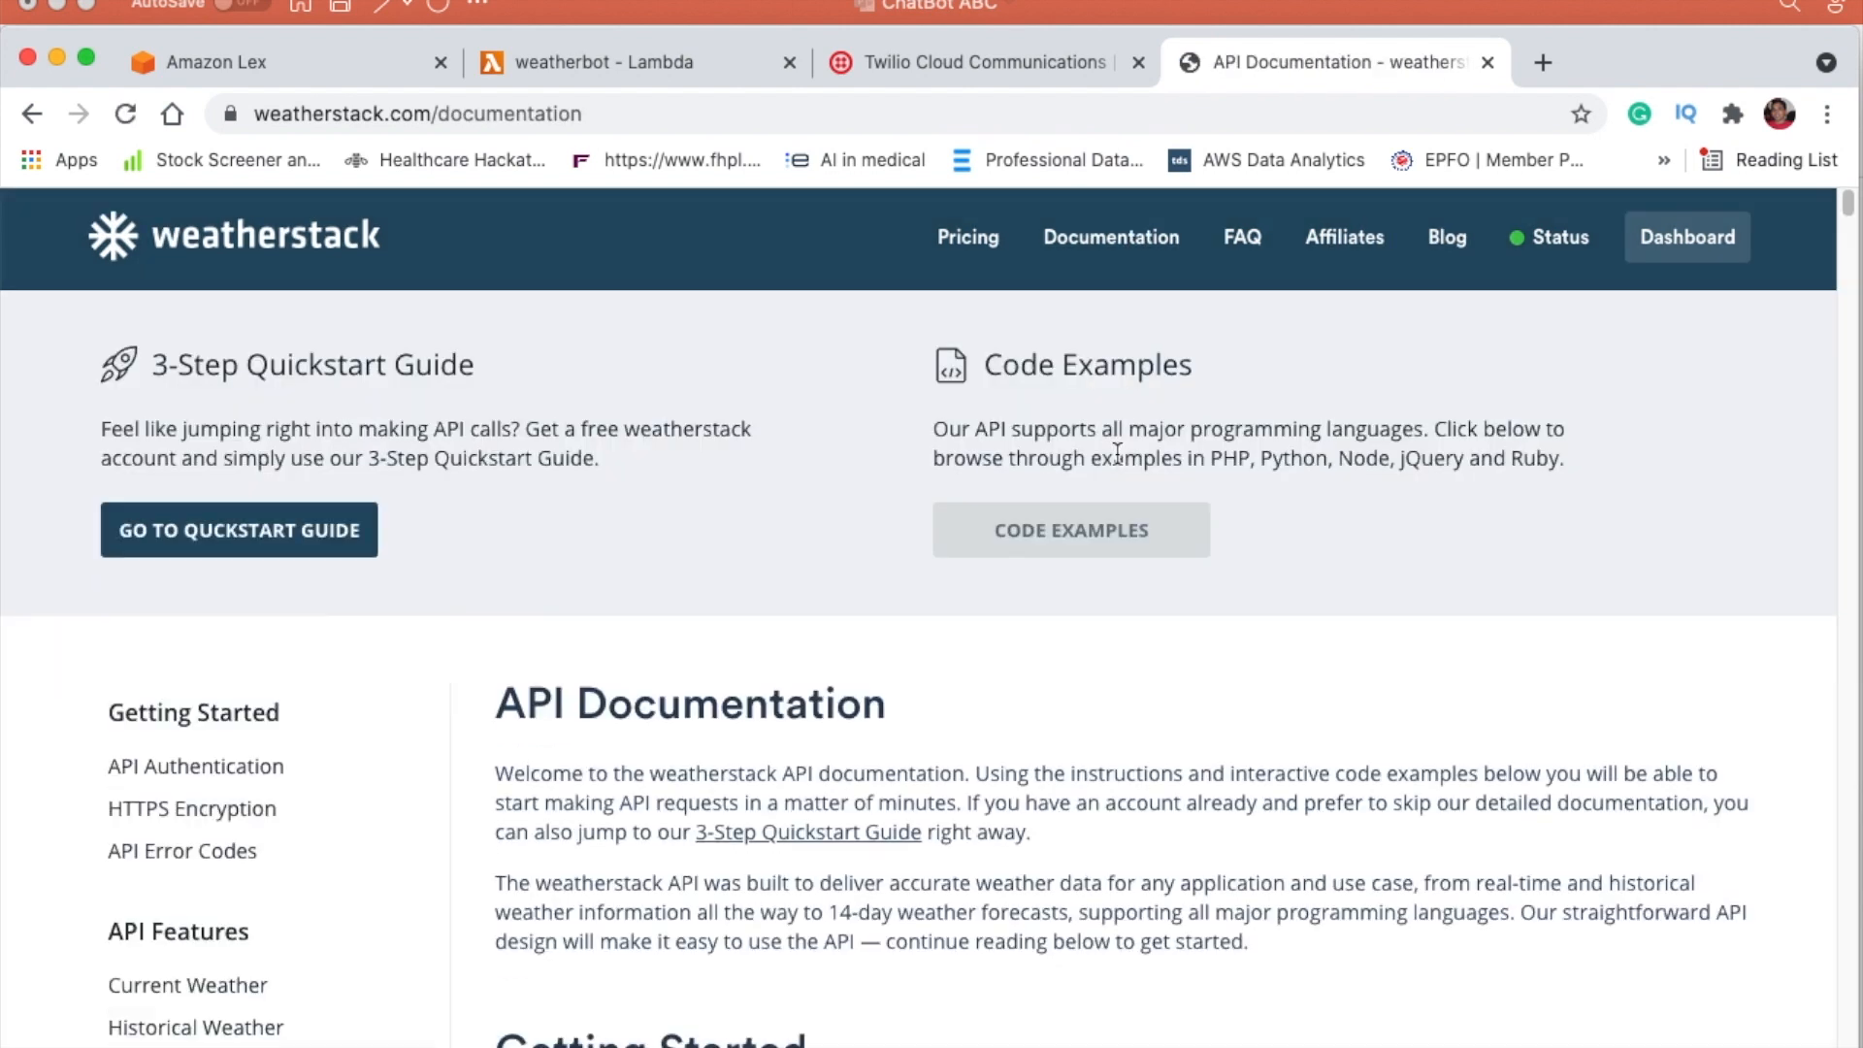
scroll(747, 628, down, 2)
scroll(748, 630, down, 5)
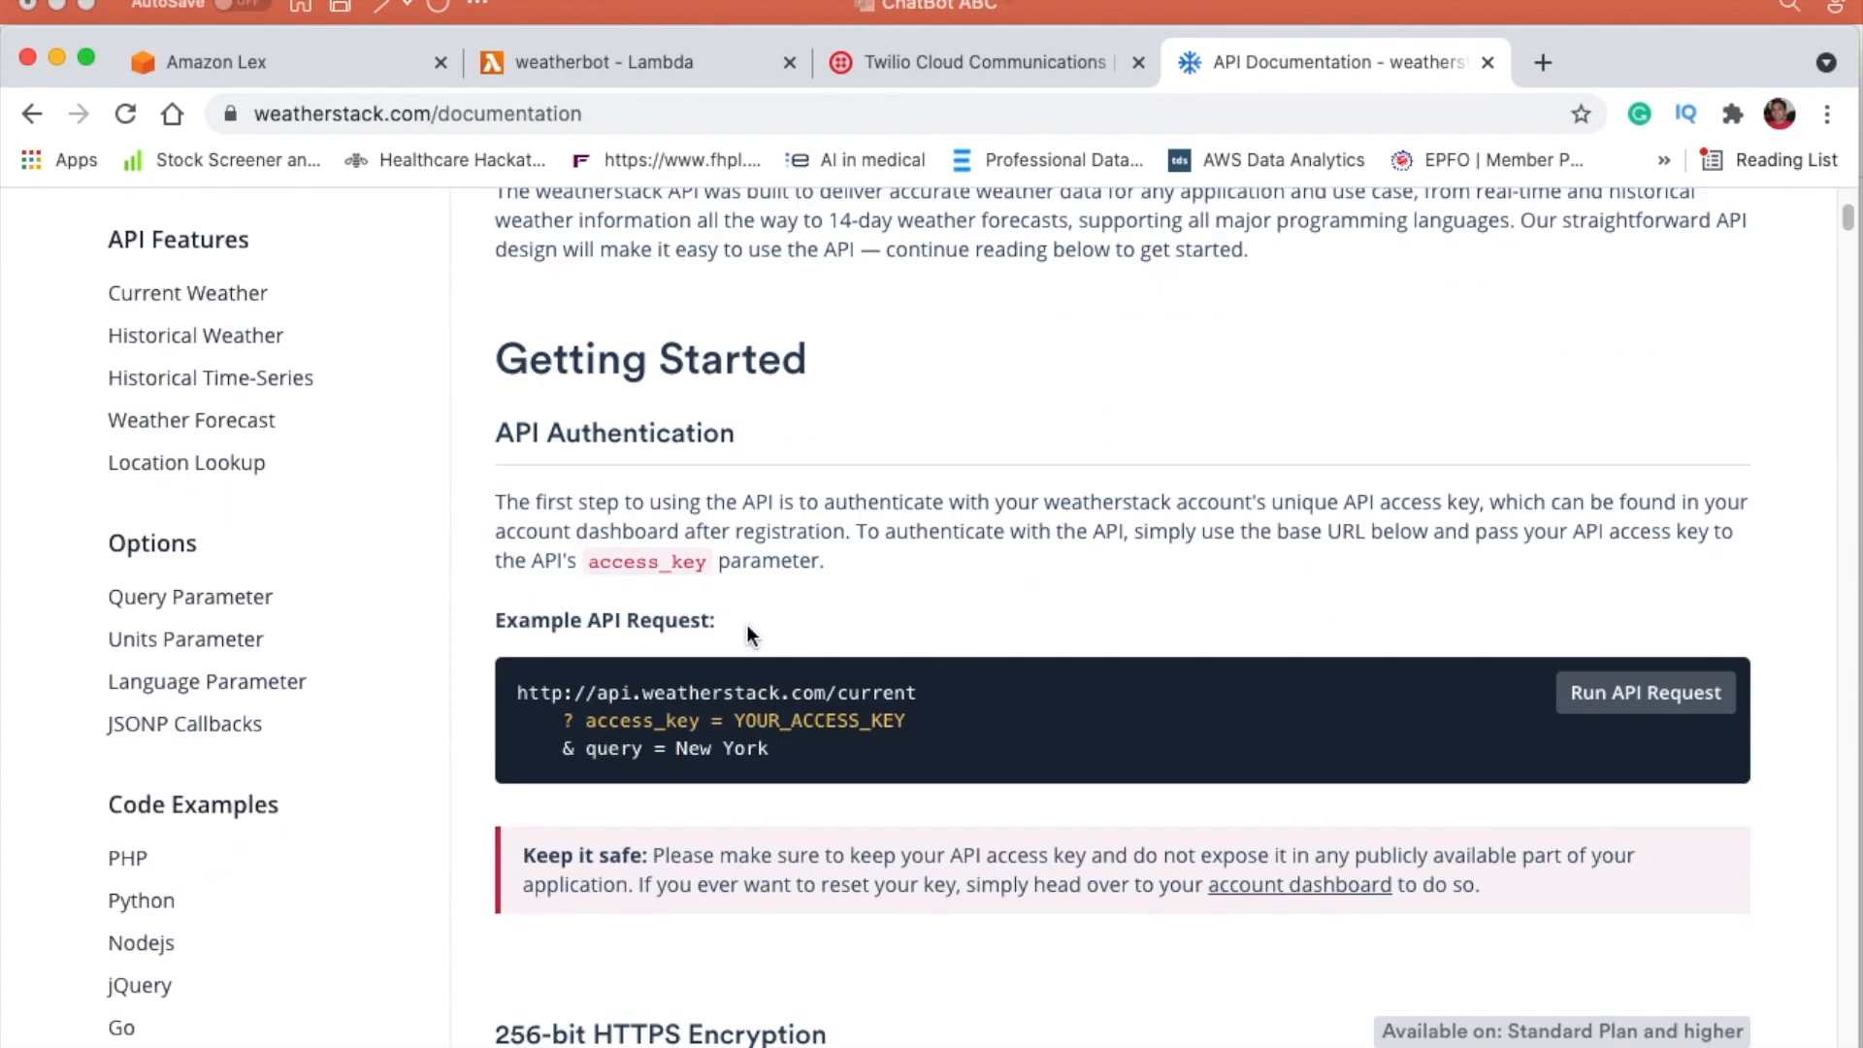
scroll(725, 689, down, 2)
scroll(725, 689, down, 15)
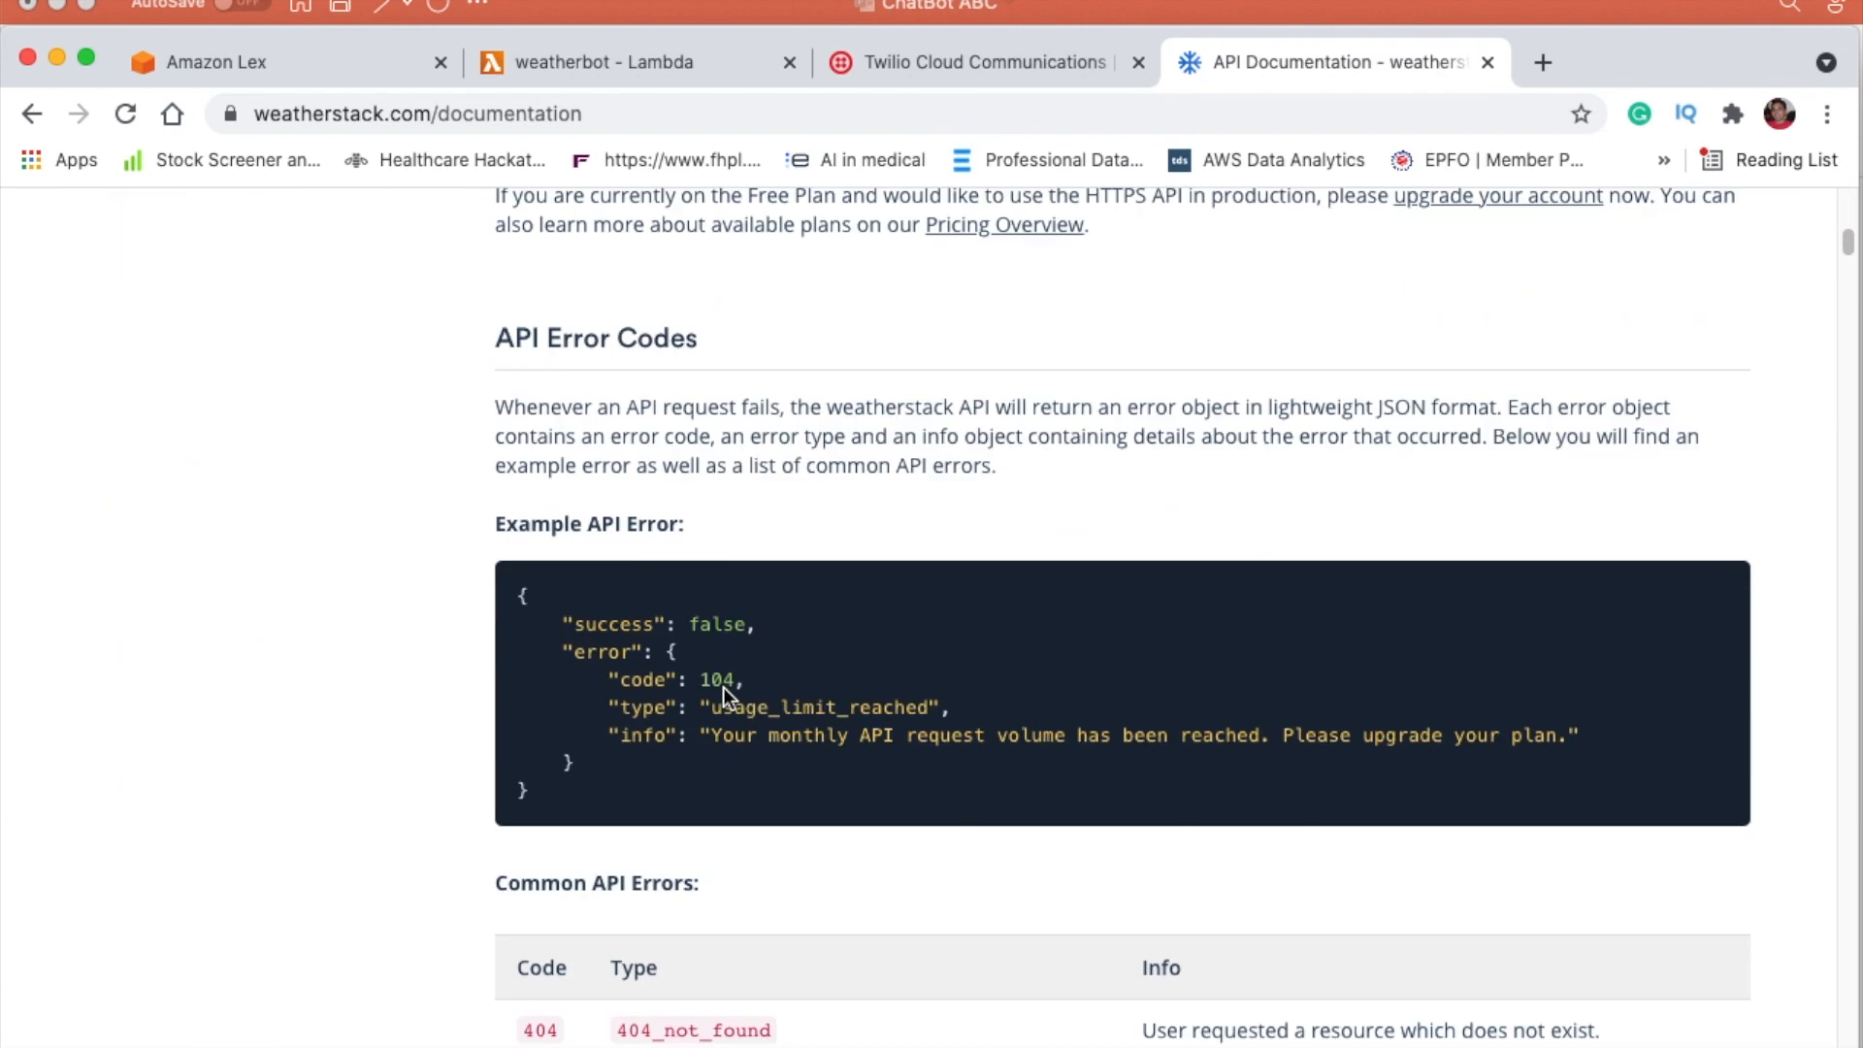
scroll(725, 689, down, 6)
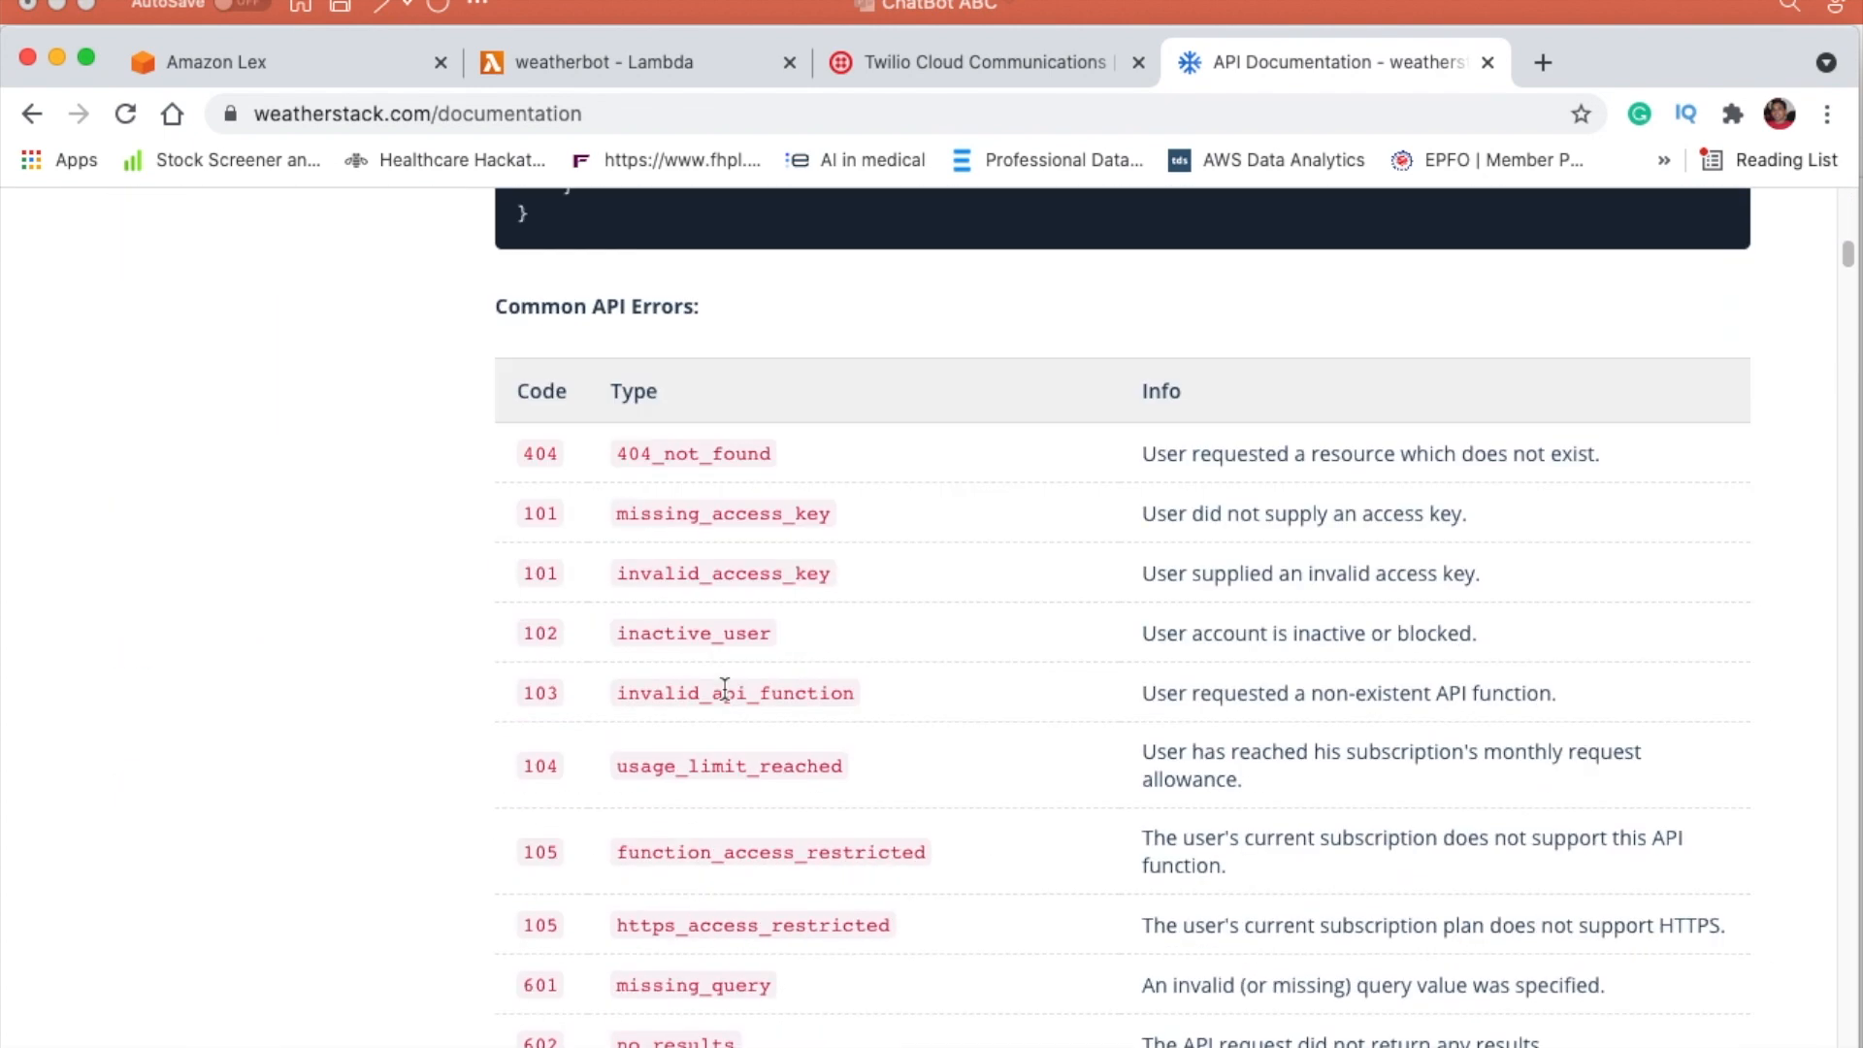
scroll(724, 689, up, 20)
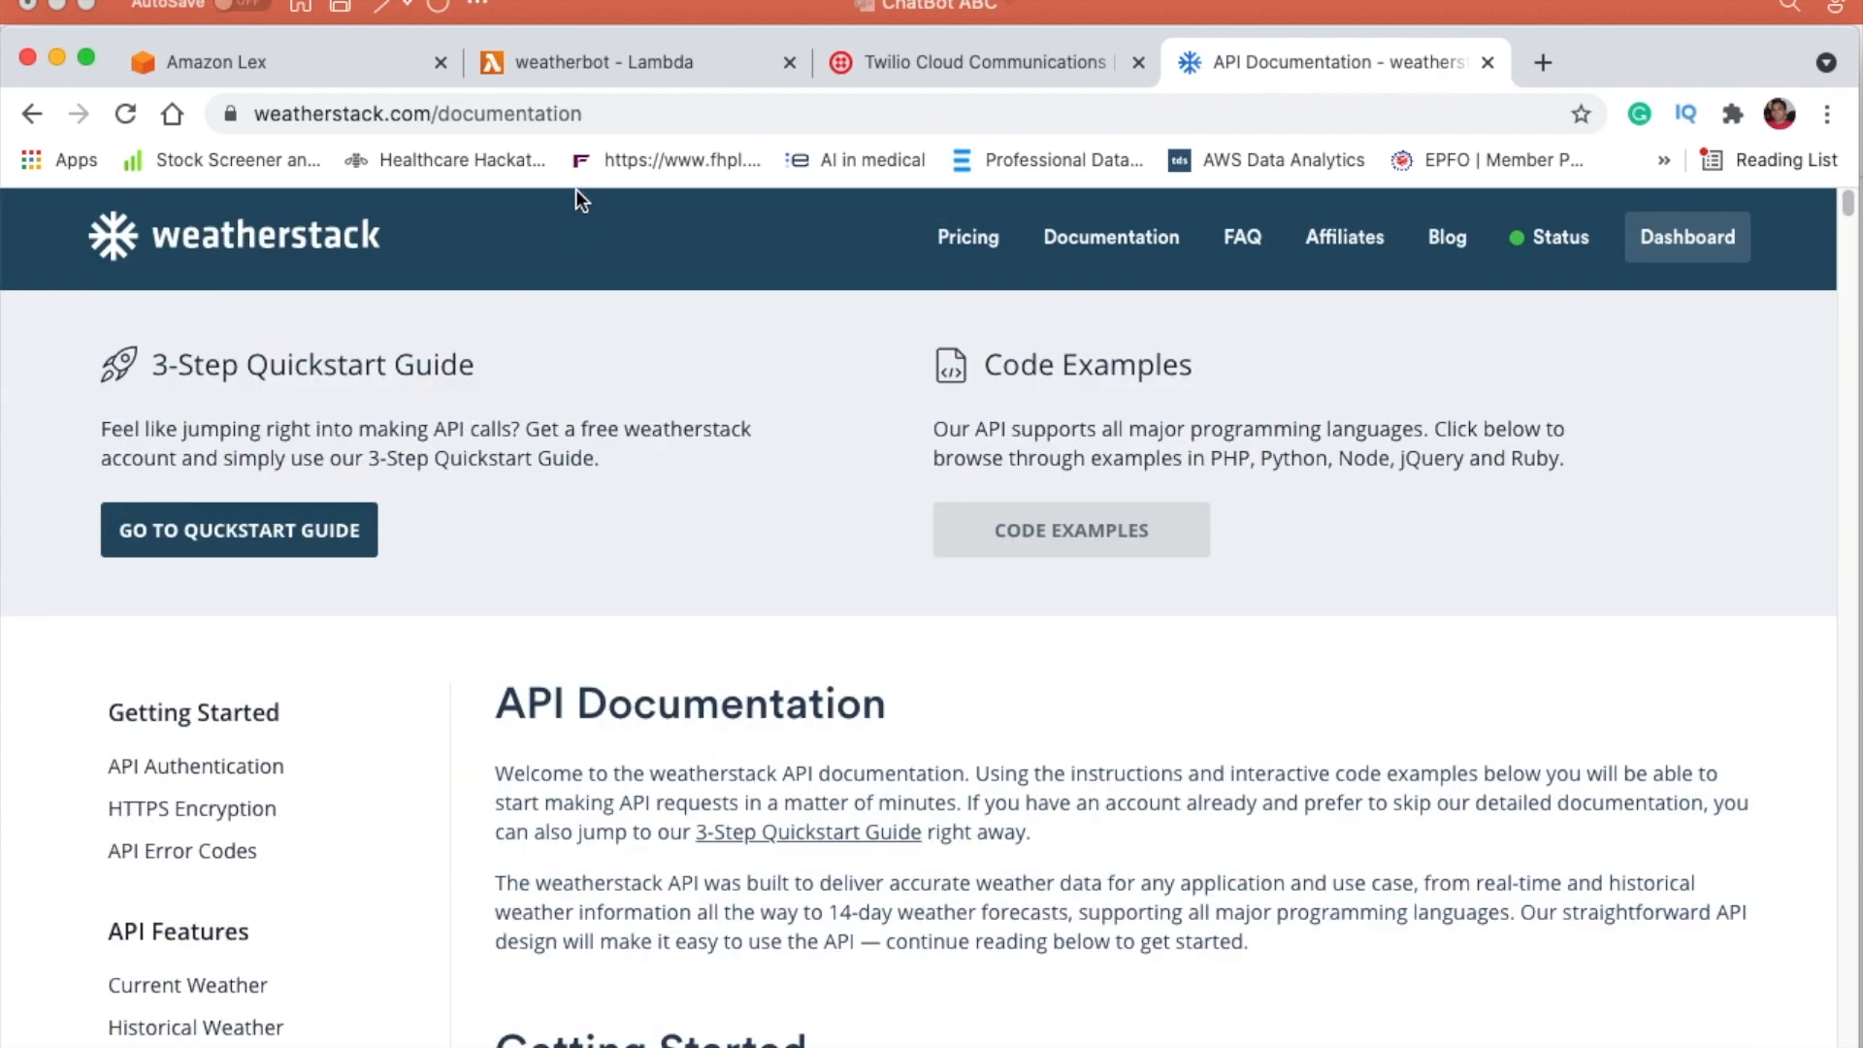
click(1687, 237)
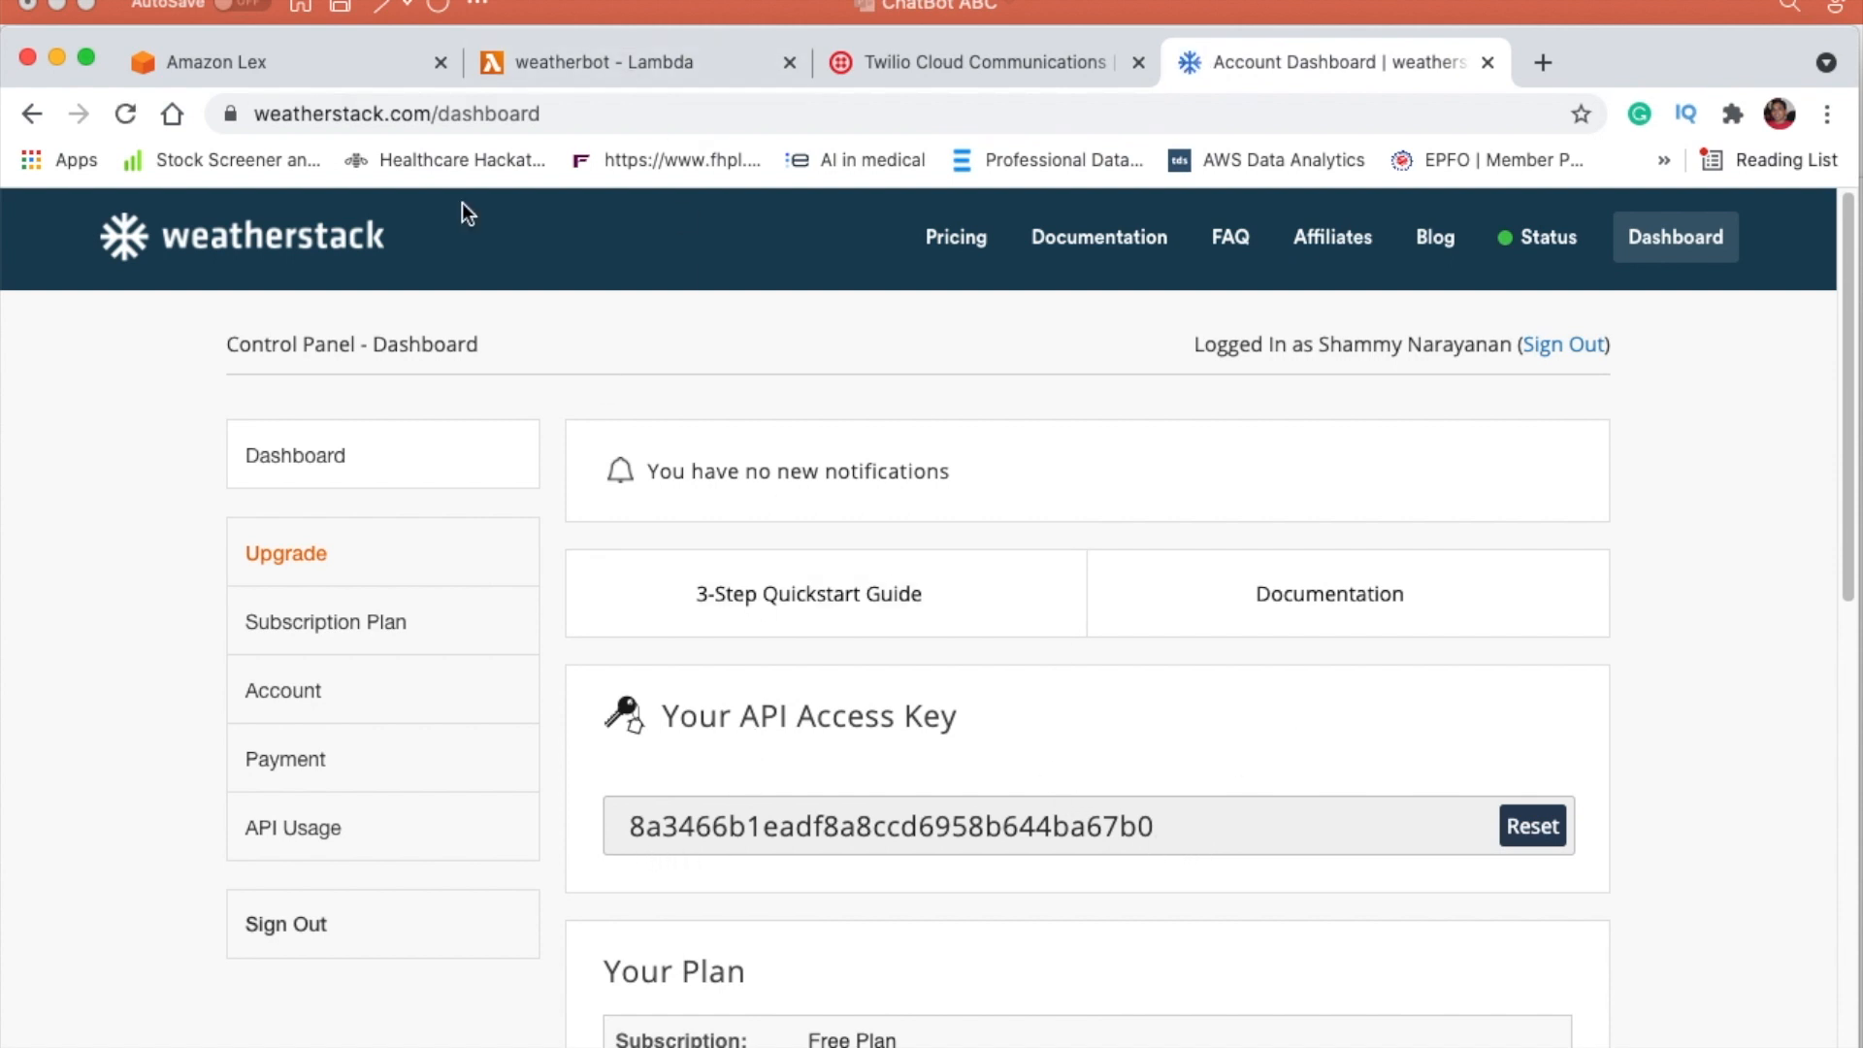
Step: Switch to AWS Lambda, look over the weatherbot function, and open the list of Lambda functions
click(557, 62)
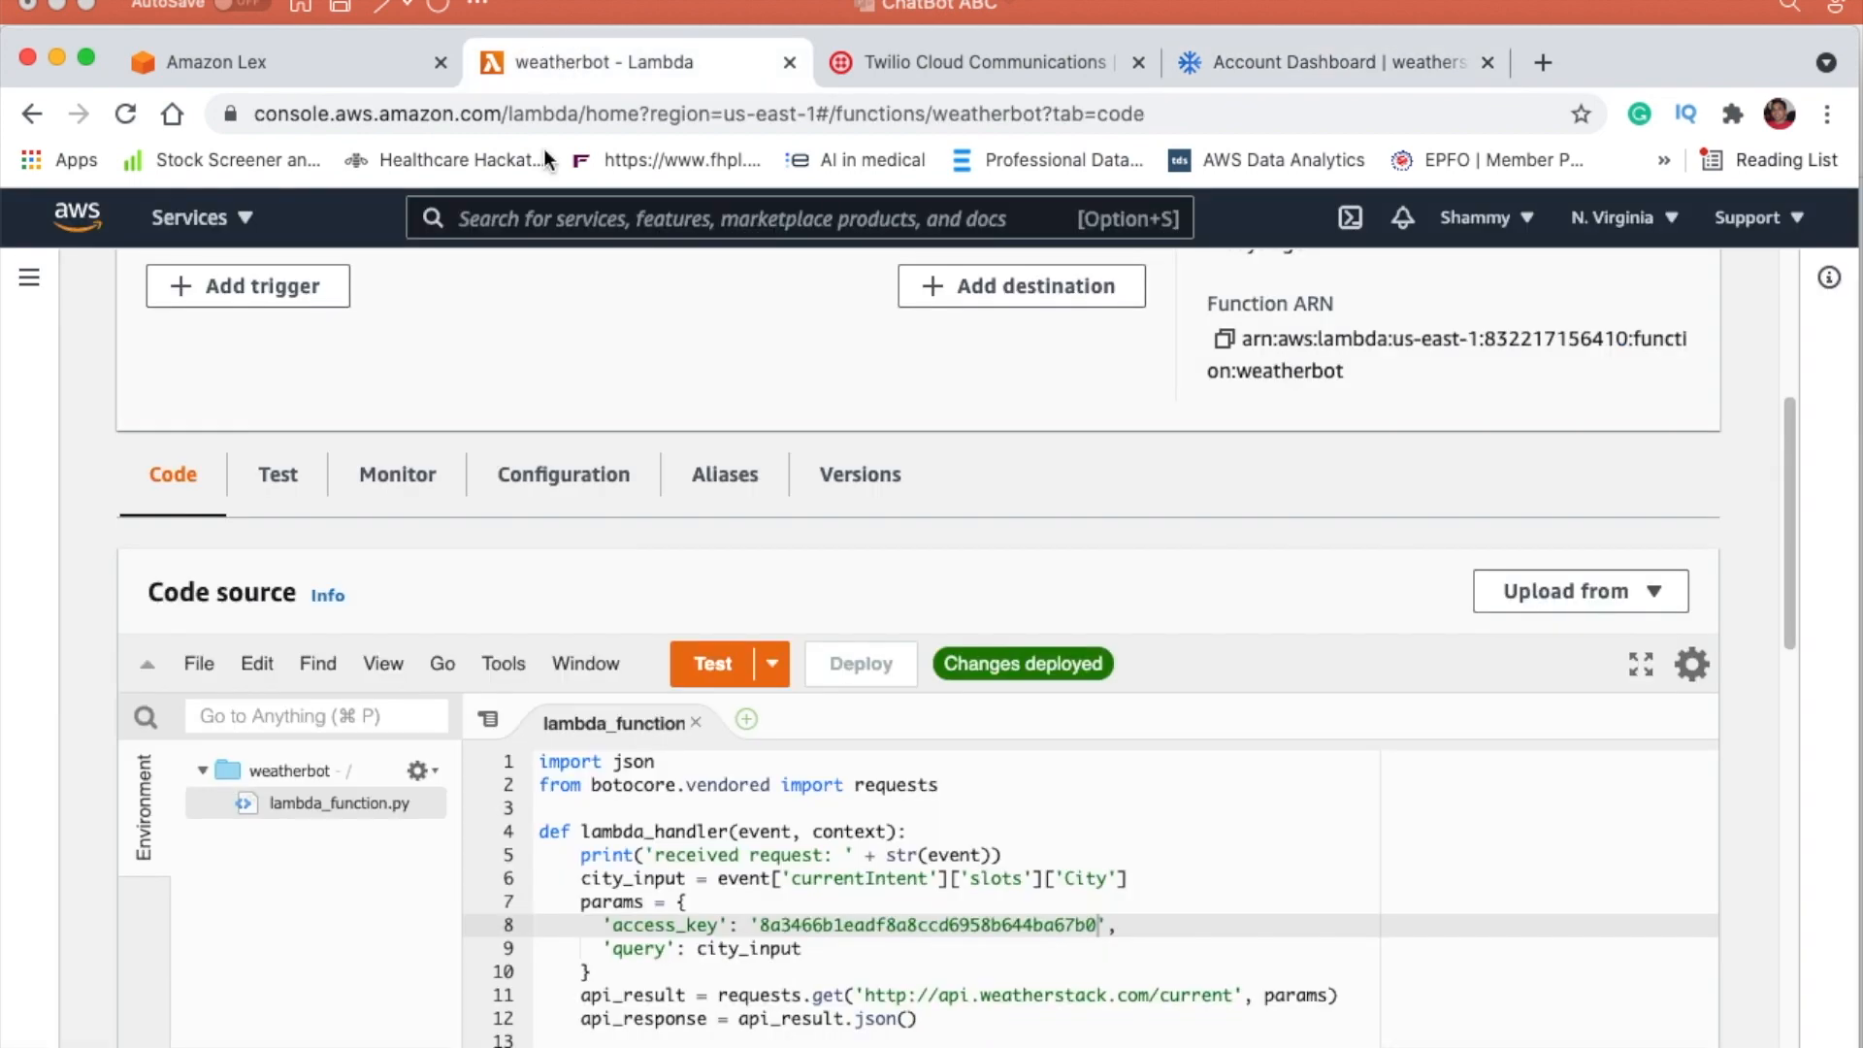
scroll(510, 340, down, 10)
scroll(489, 351, up, 12)
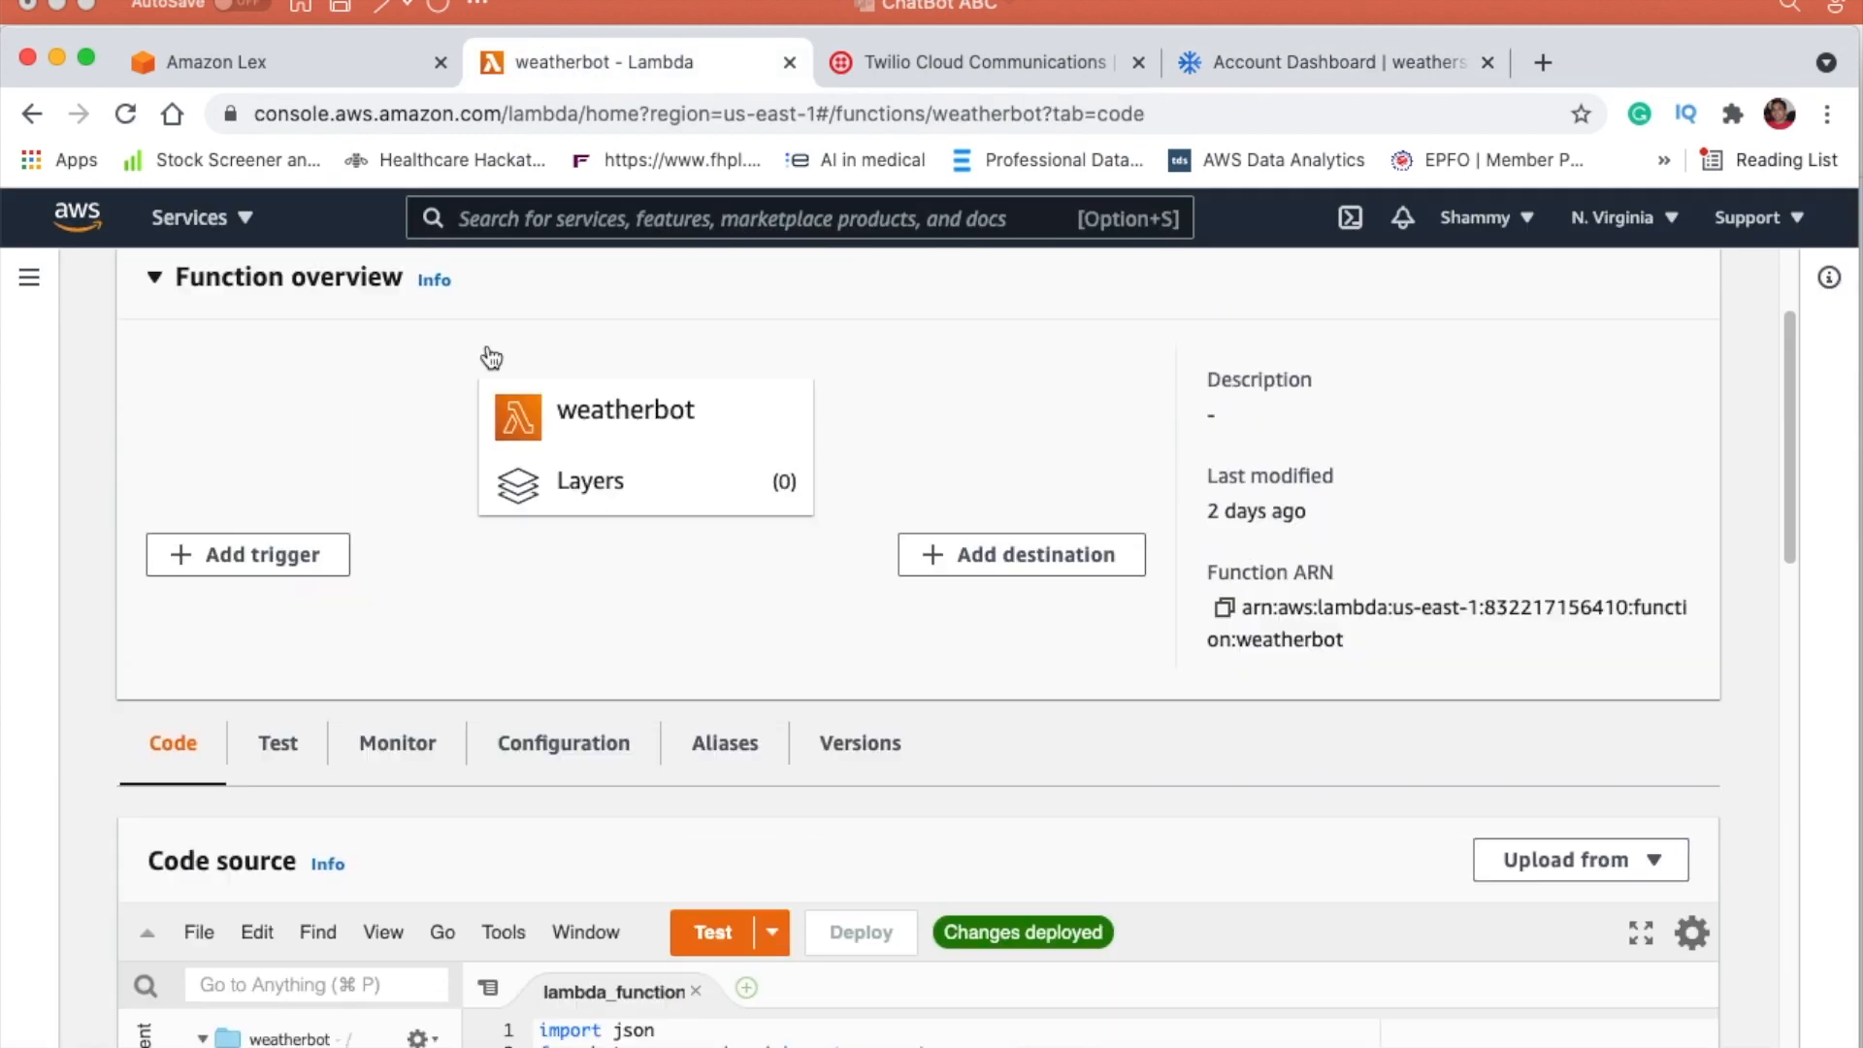
scroll(489, 356, up, 2)
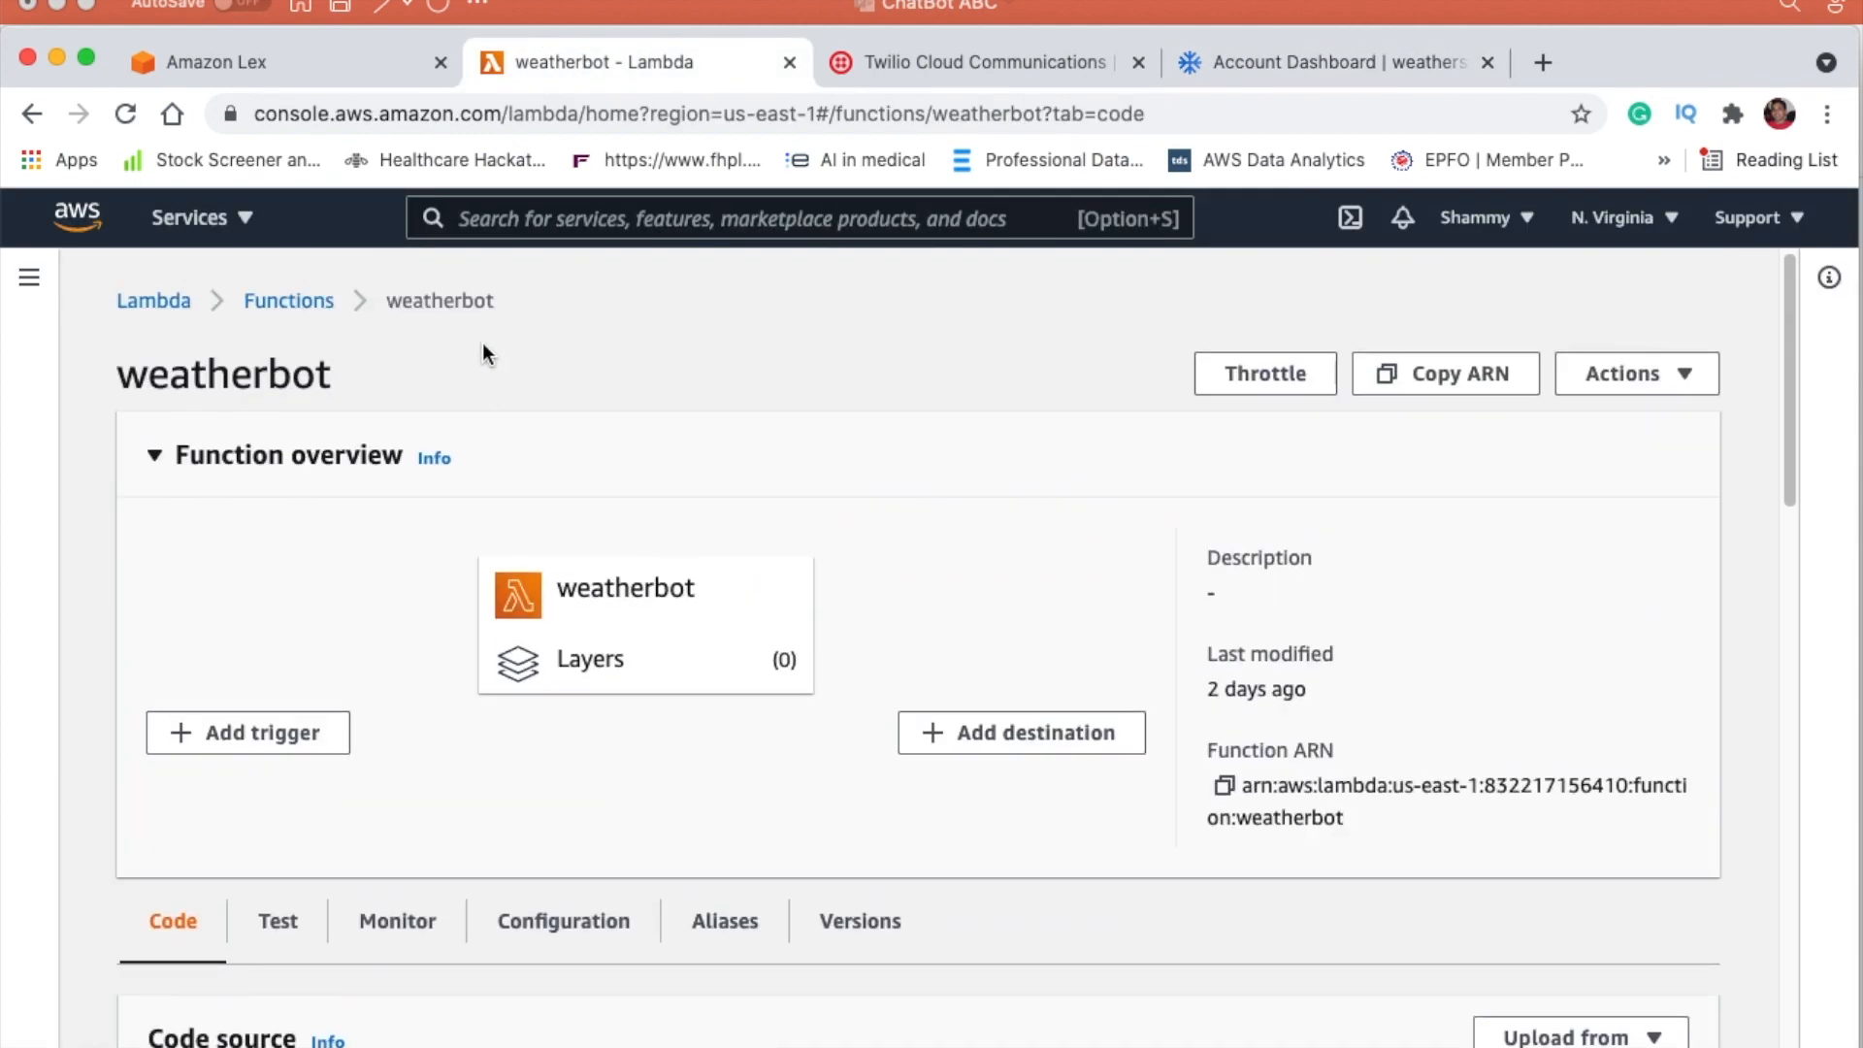
click(186, 224)
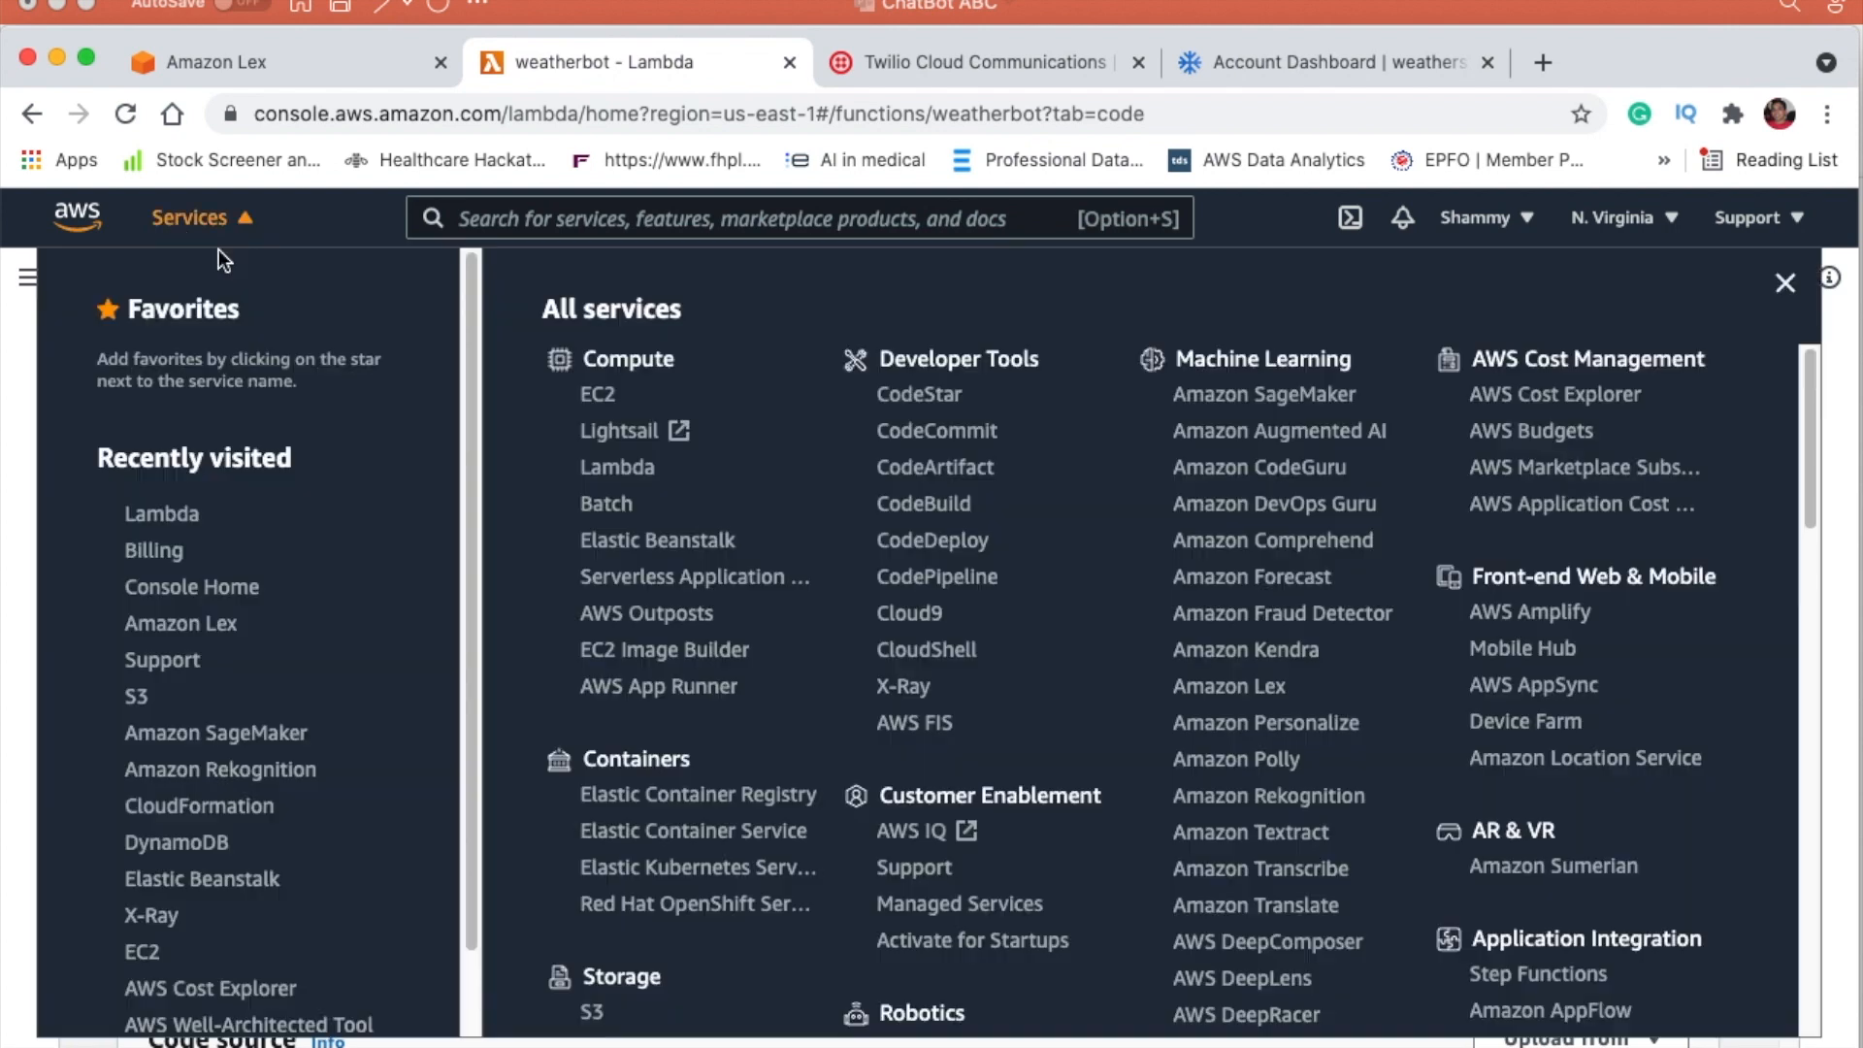
click(645, 471)
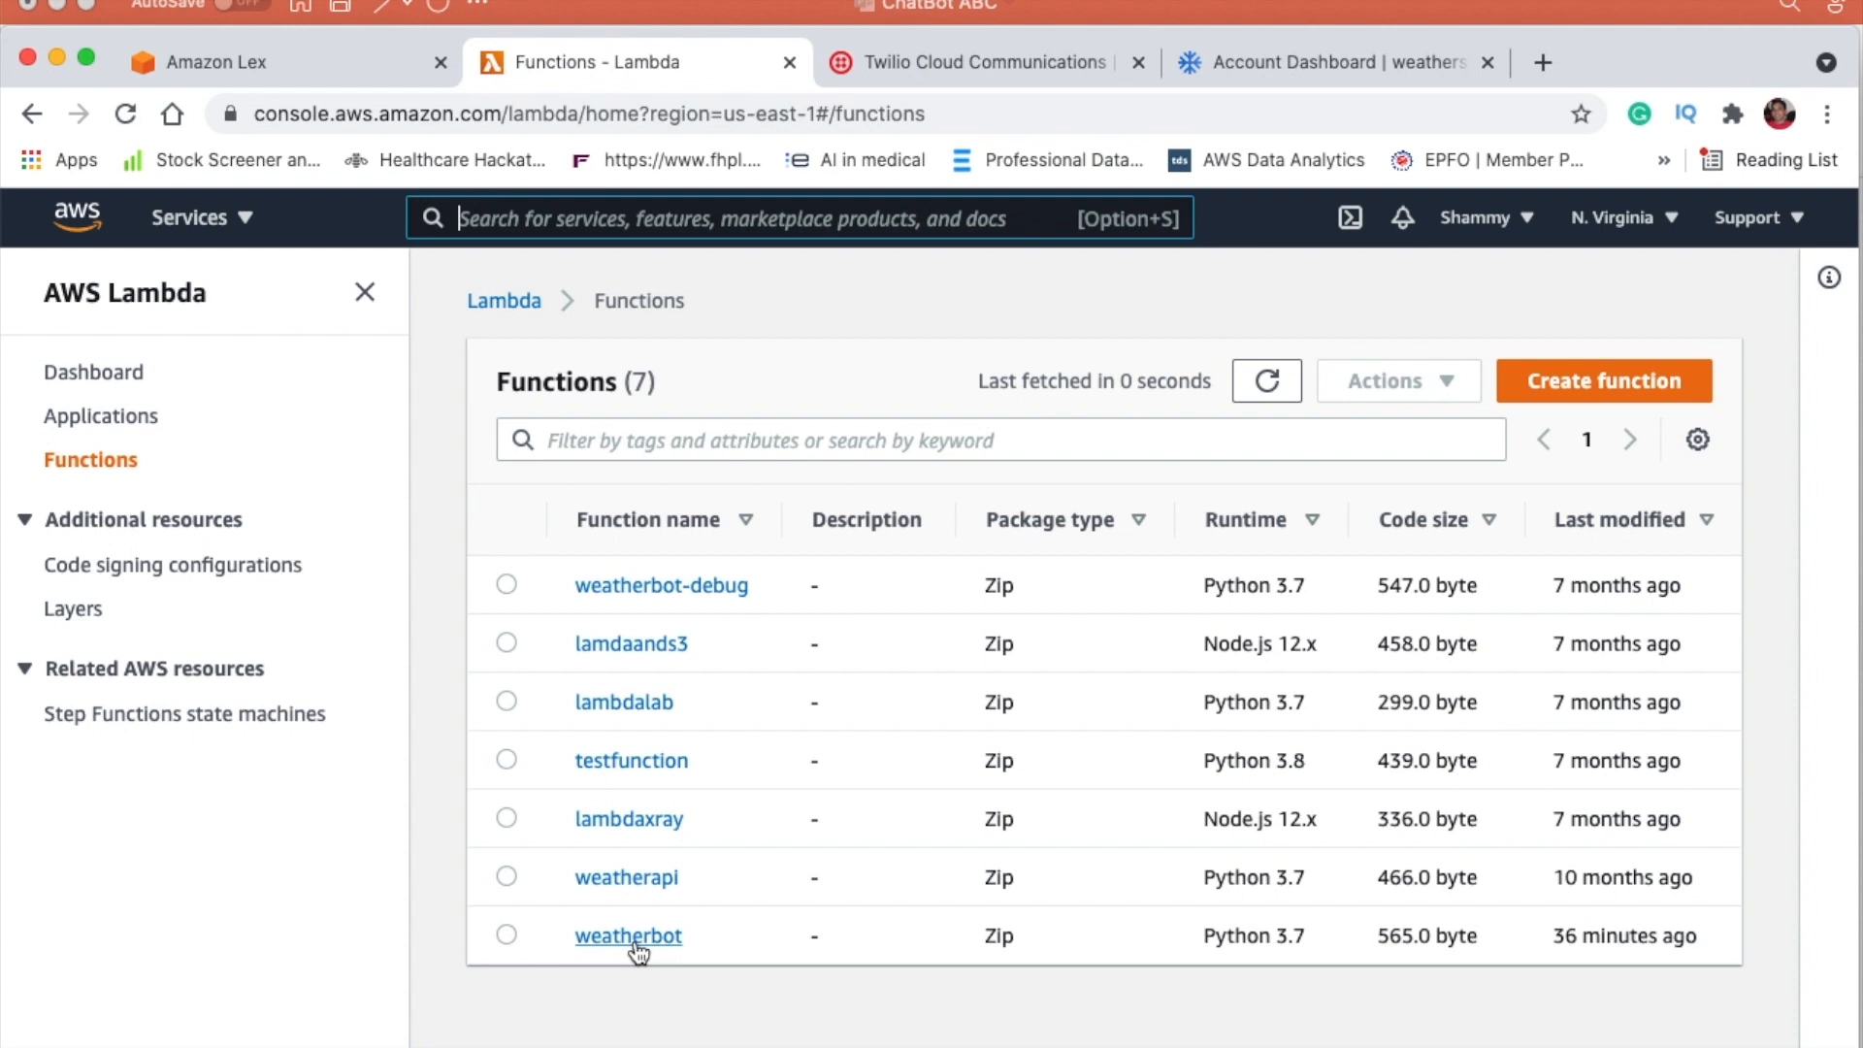
Step: Examine the runtimes offered for a new Lambda function authored from scratch, and leave without creating one
click(1547, 380)
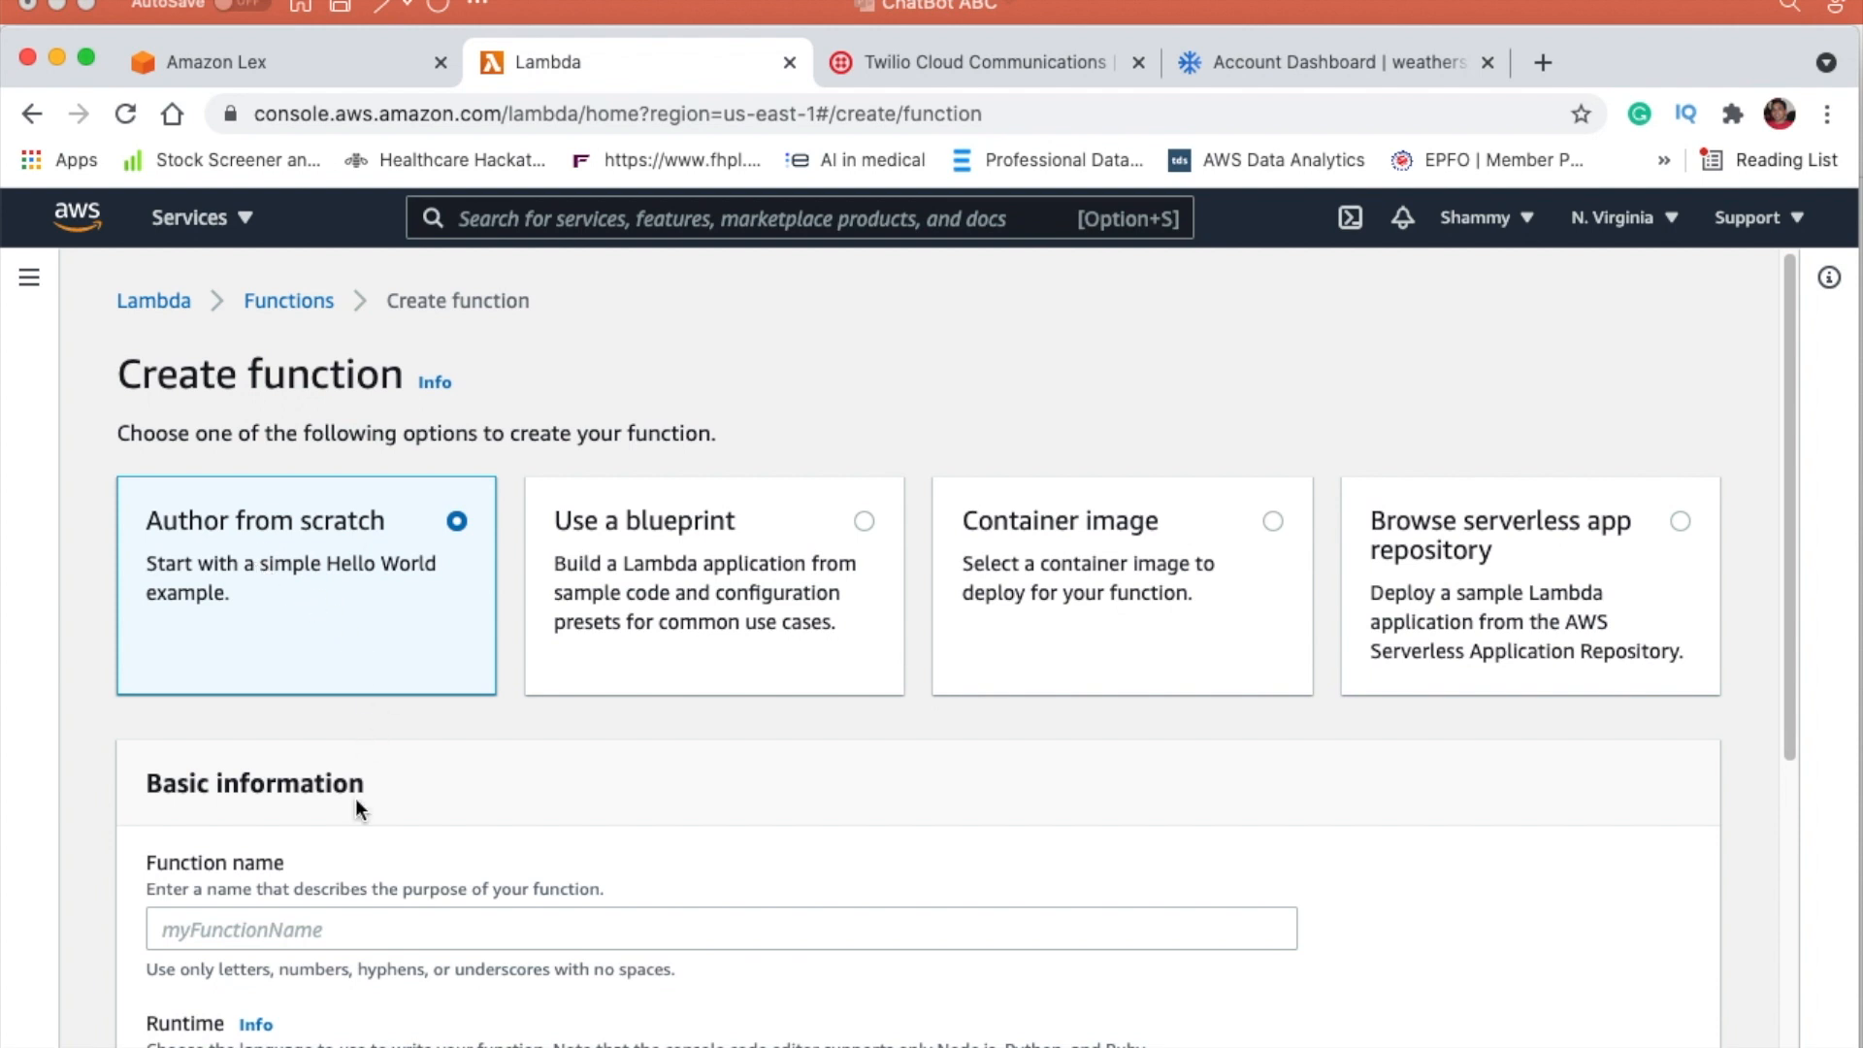
scroll(287, 889, down, 5)
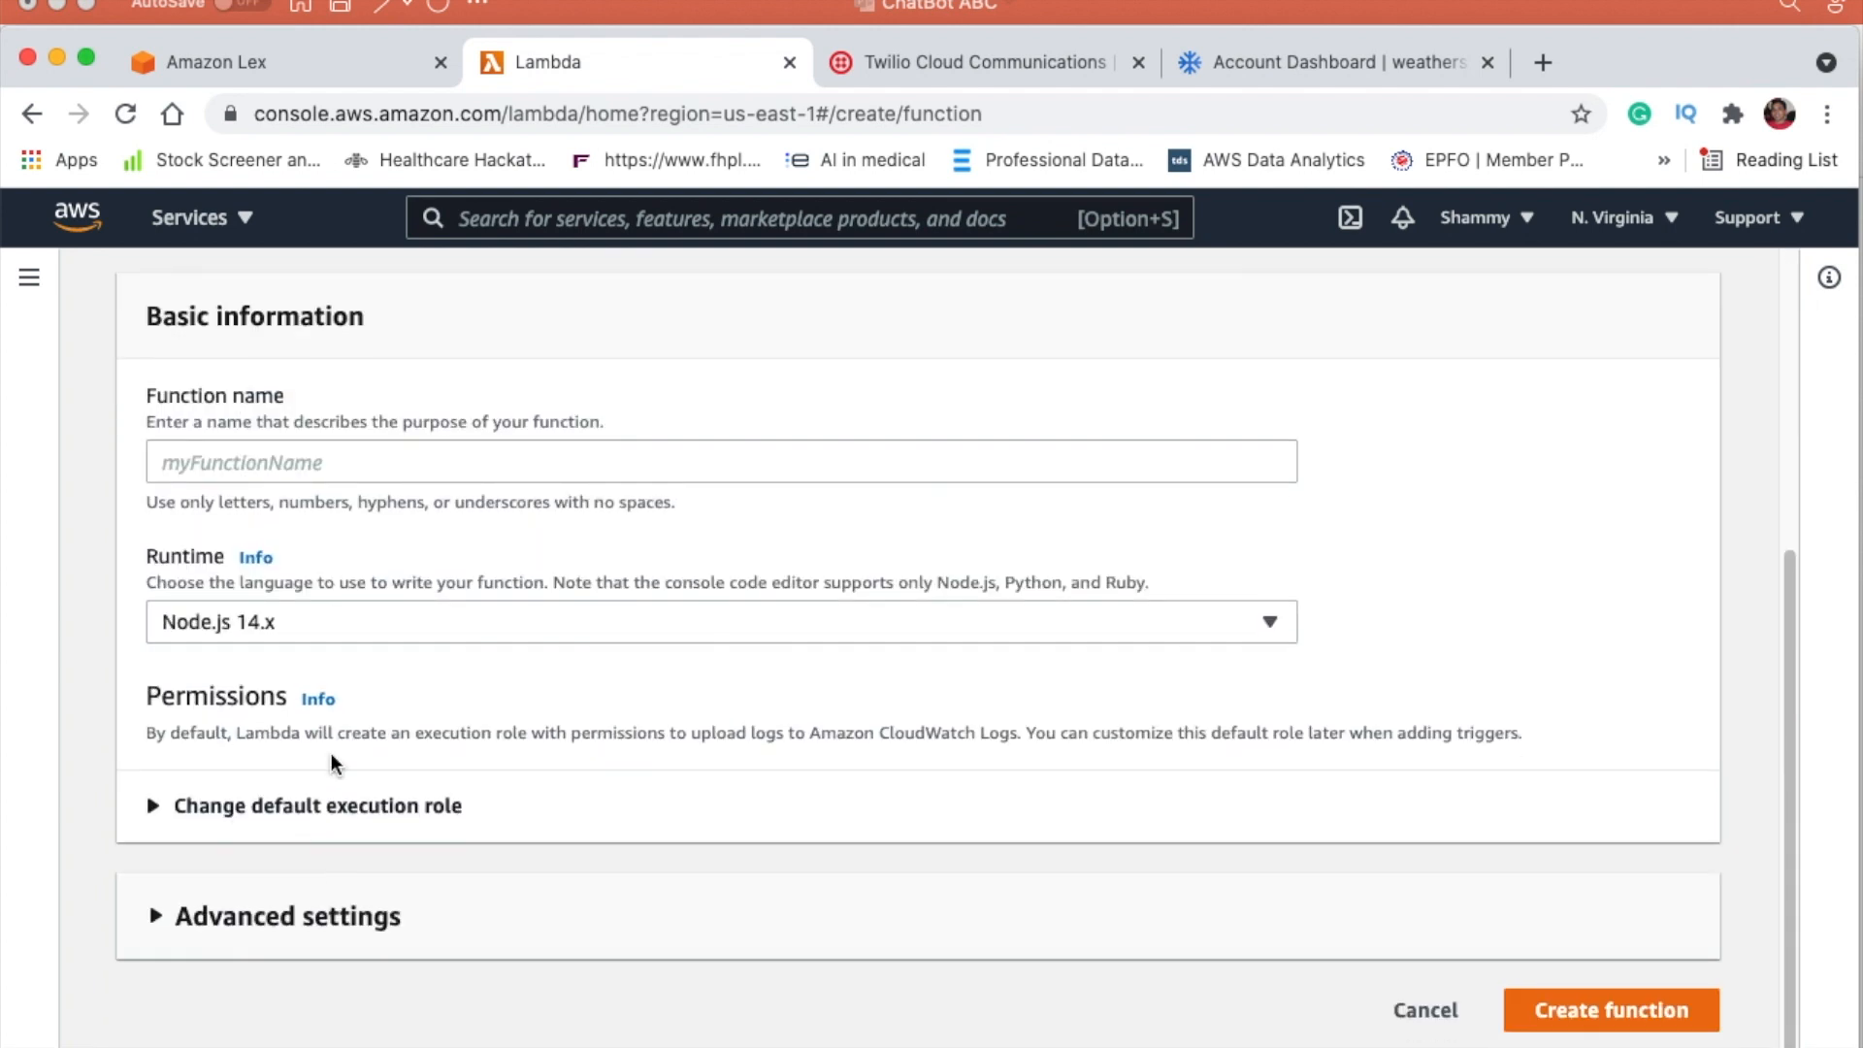
click(281, 614)
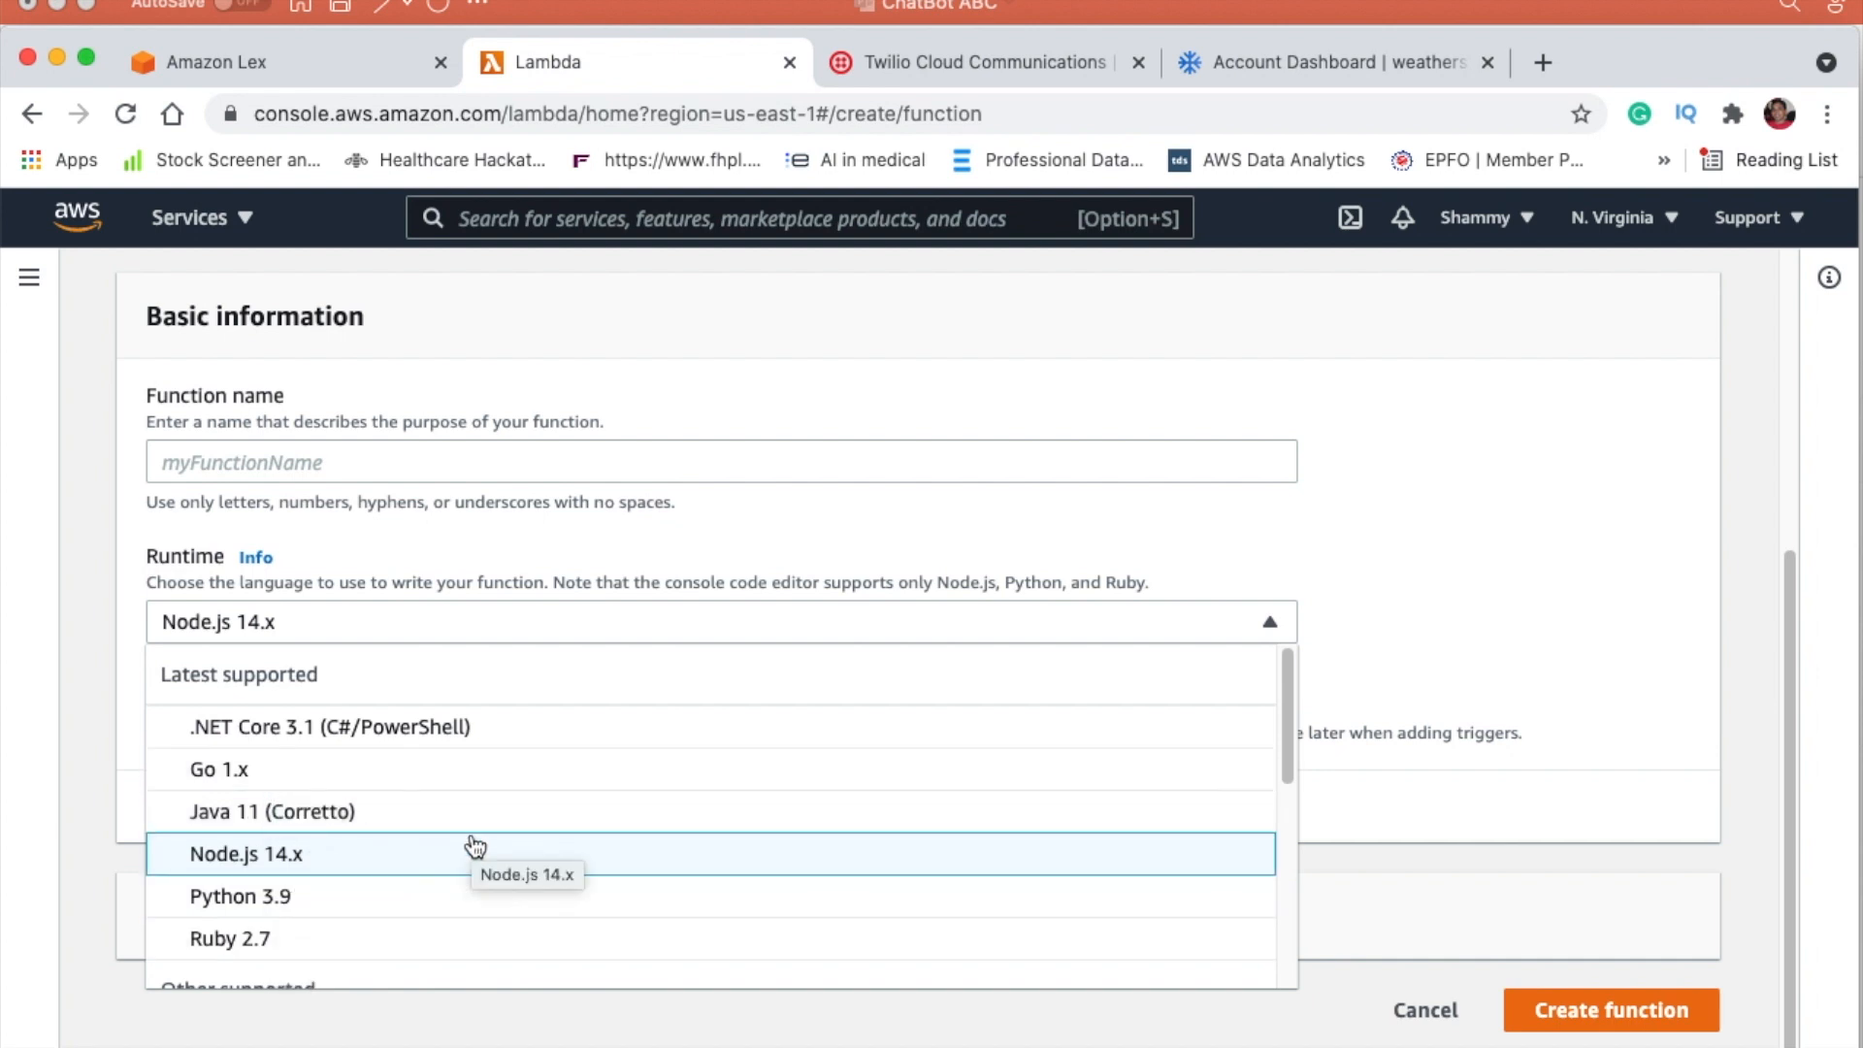
scroll(475, 848, down, 5)
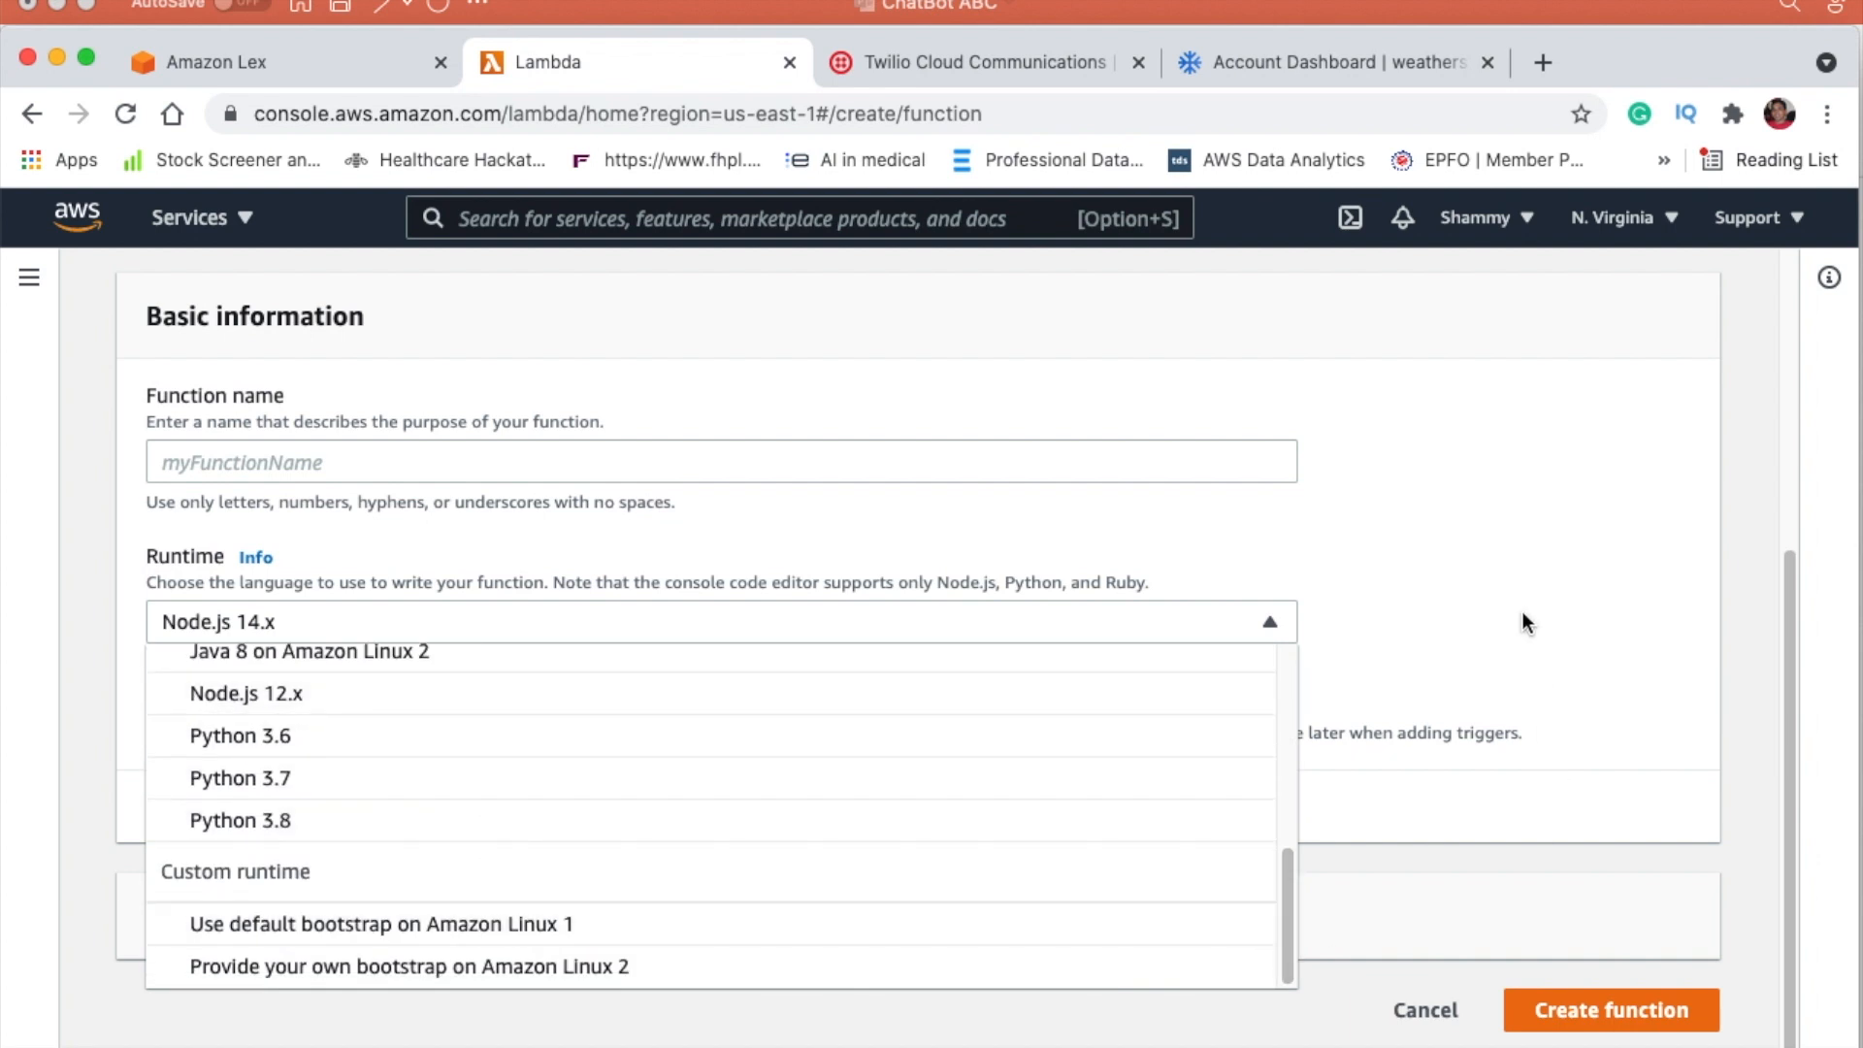
click(1437, 1011)
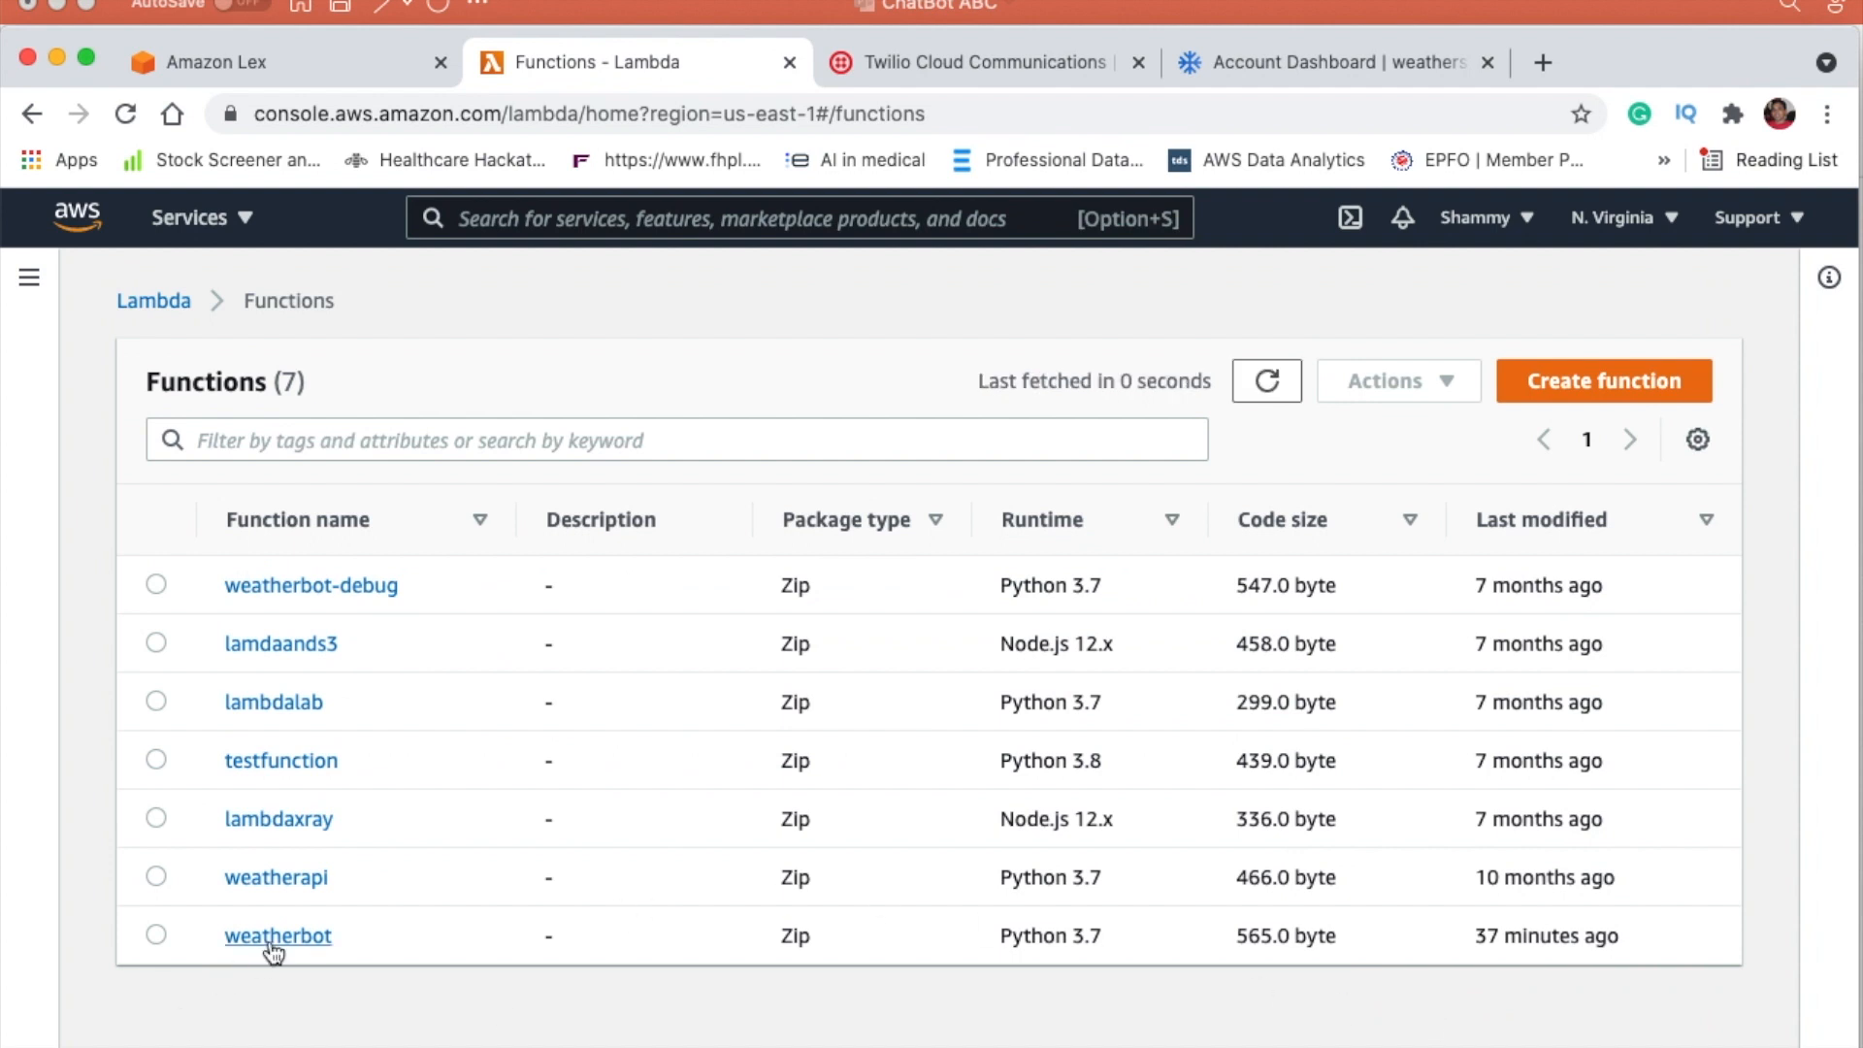
Step: Open the weatherbot function and compare the access_key in lambda_function.py with the API access key on the weatherstack dashboard
click(271, 943)
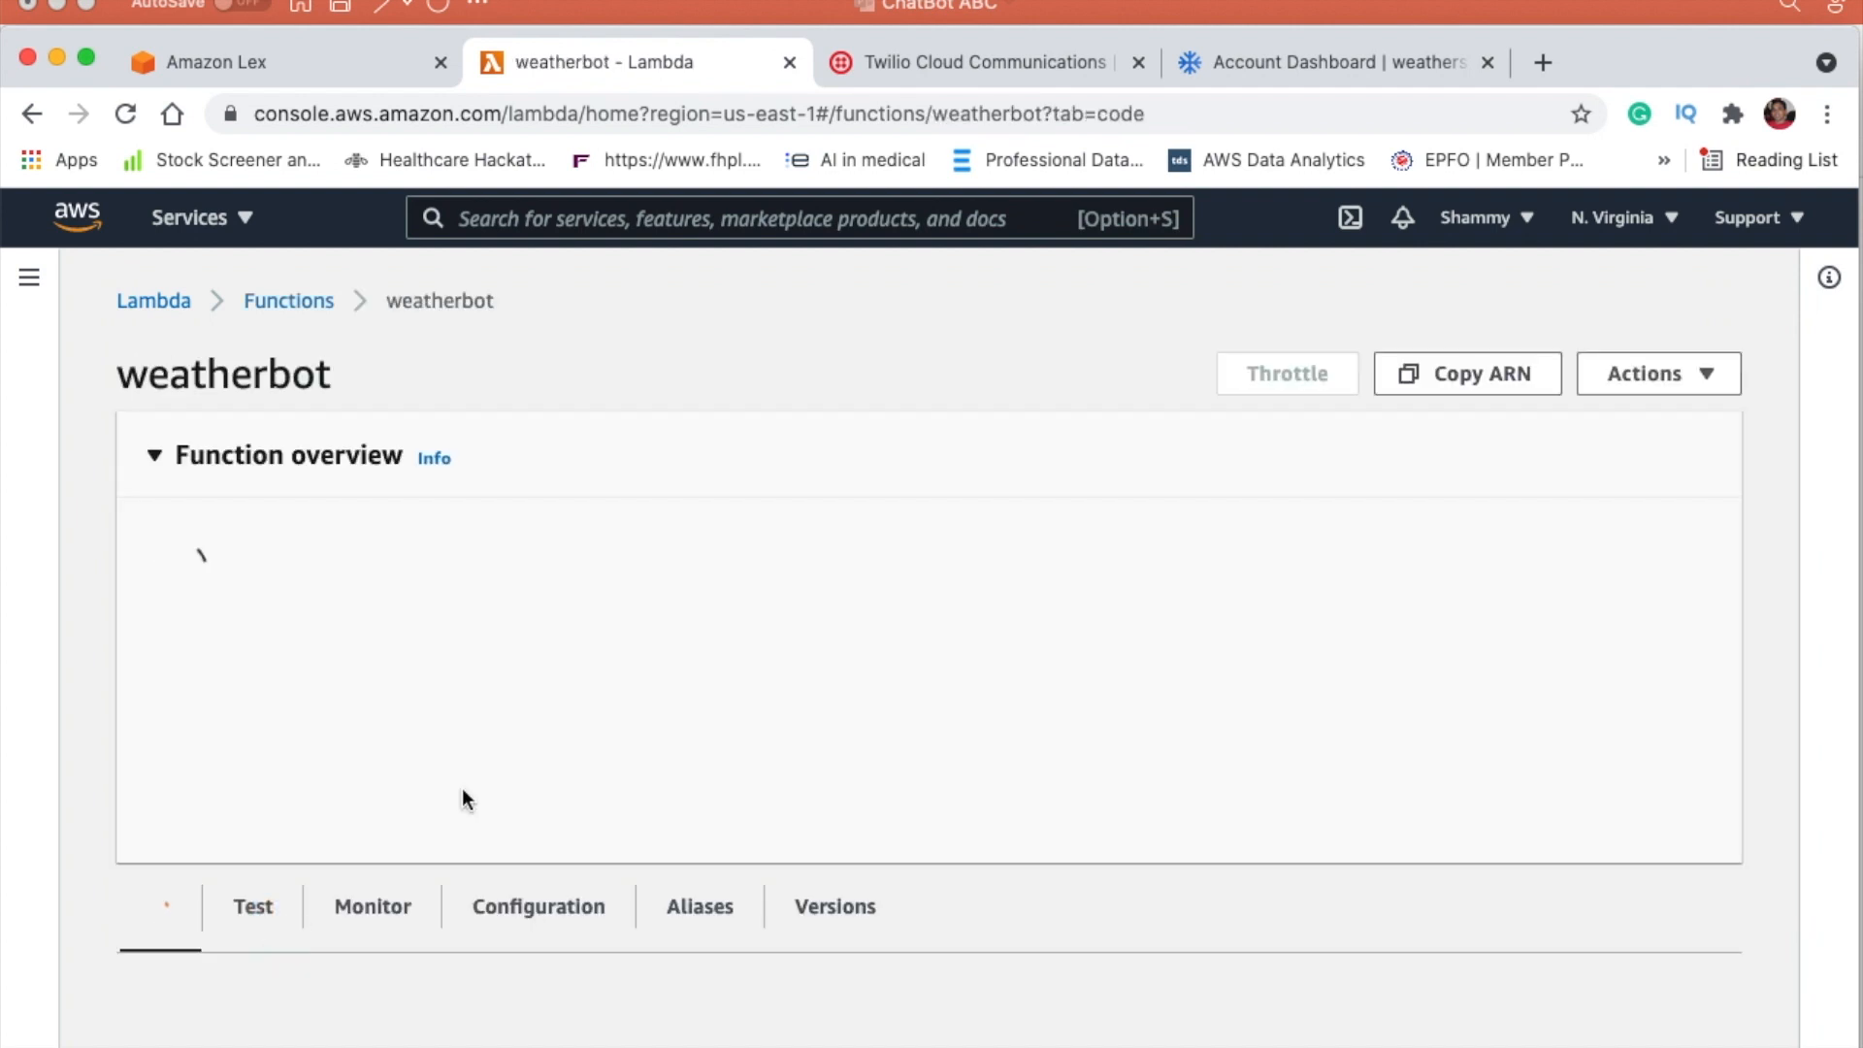
scroll(850, 664, down, 8)
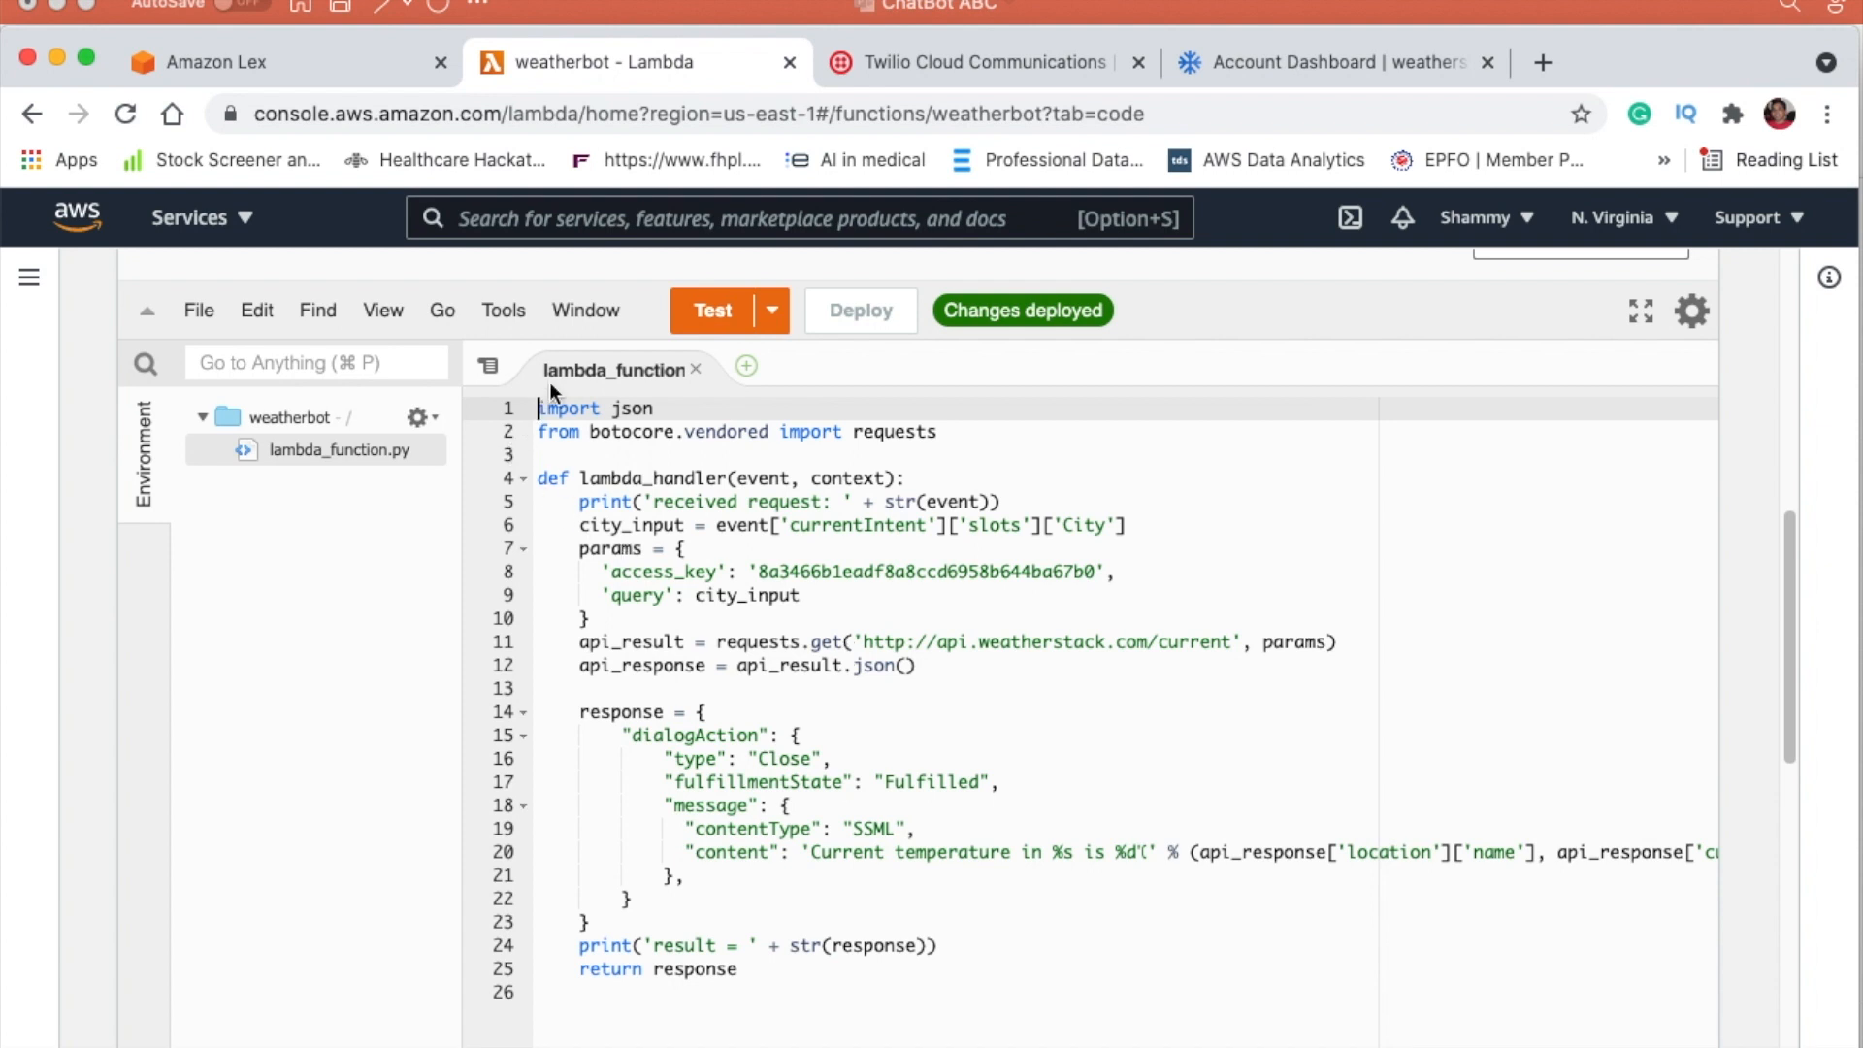
drag(758, 573, 1097, 572)
click(1261, 62)
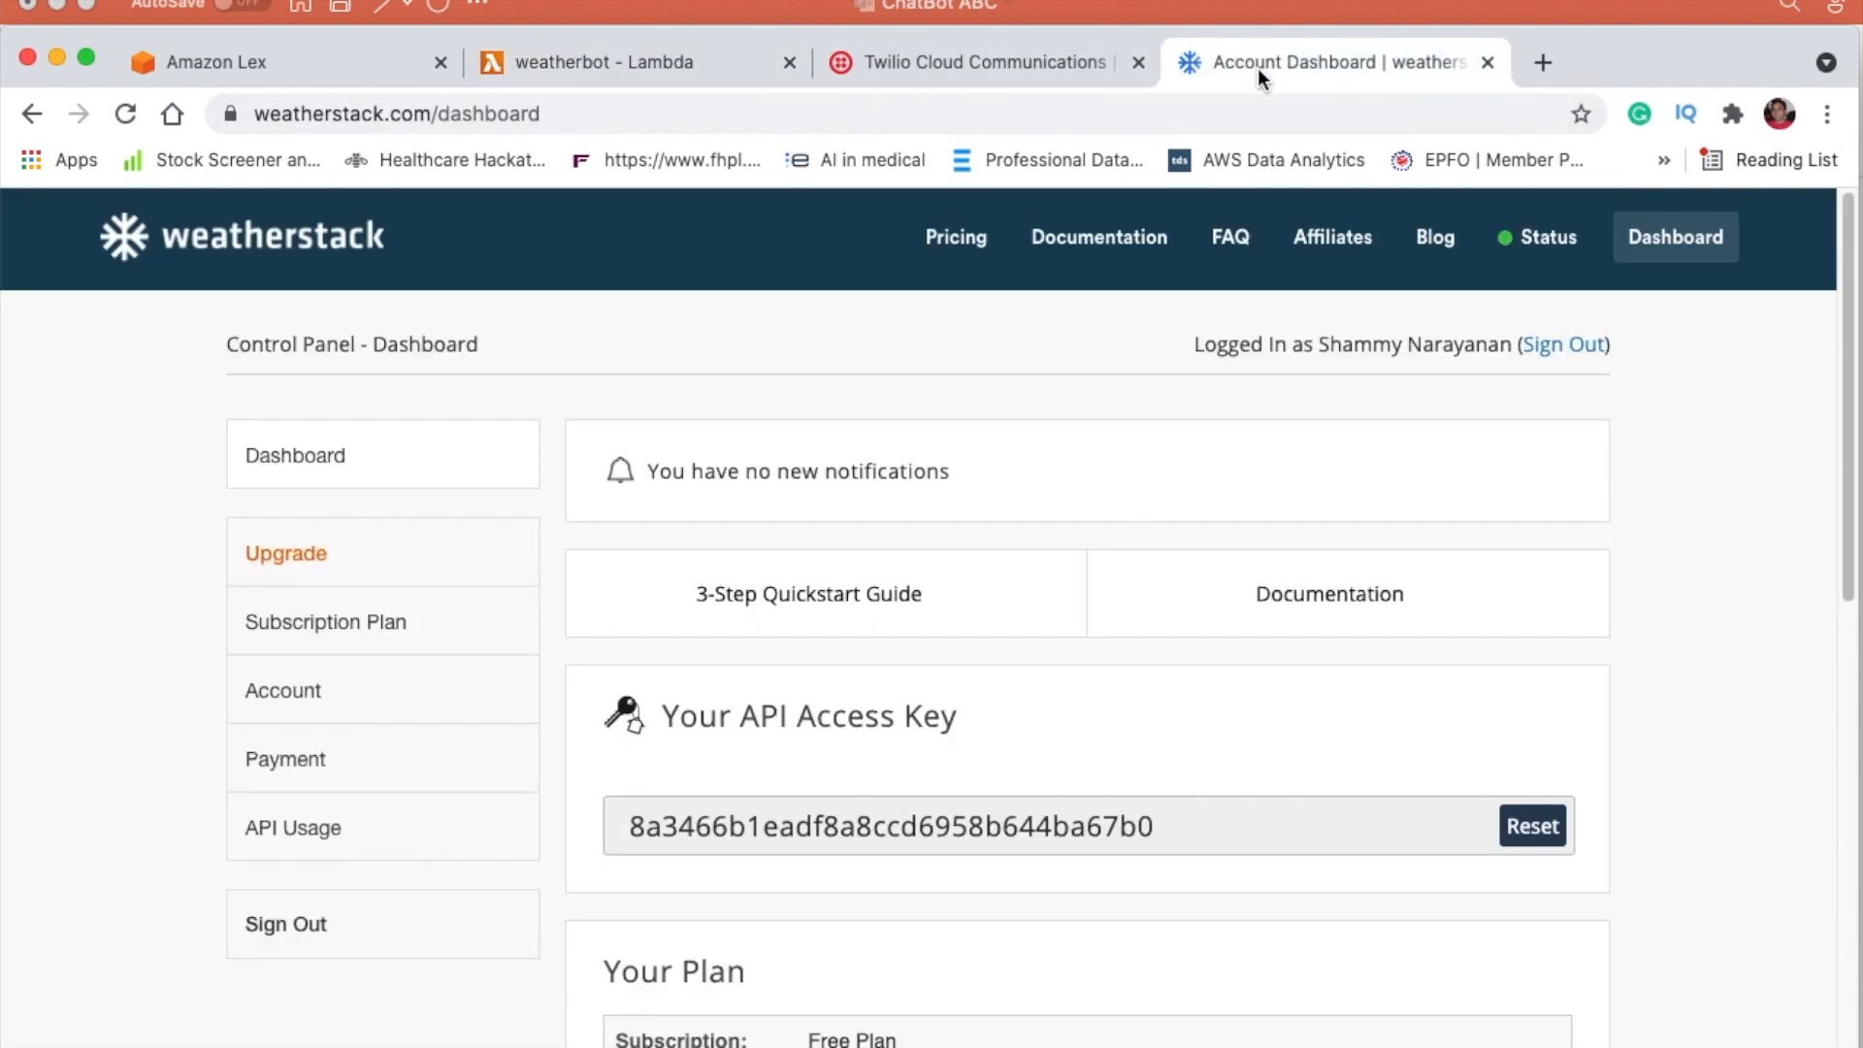
click(608, 66)
click(1209, 78)
click(626, 68)
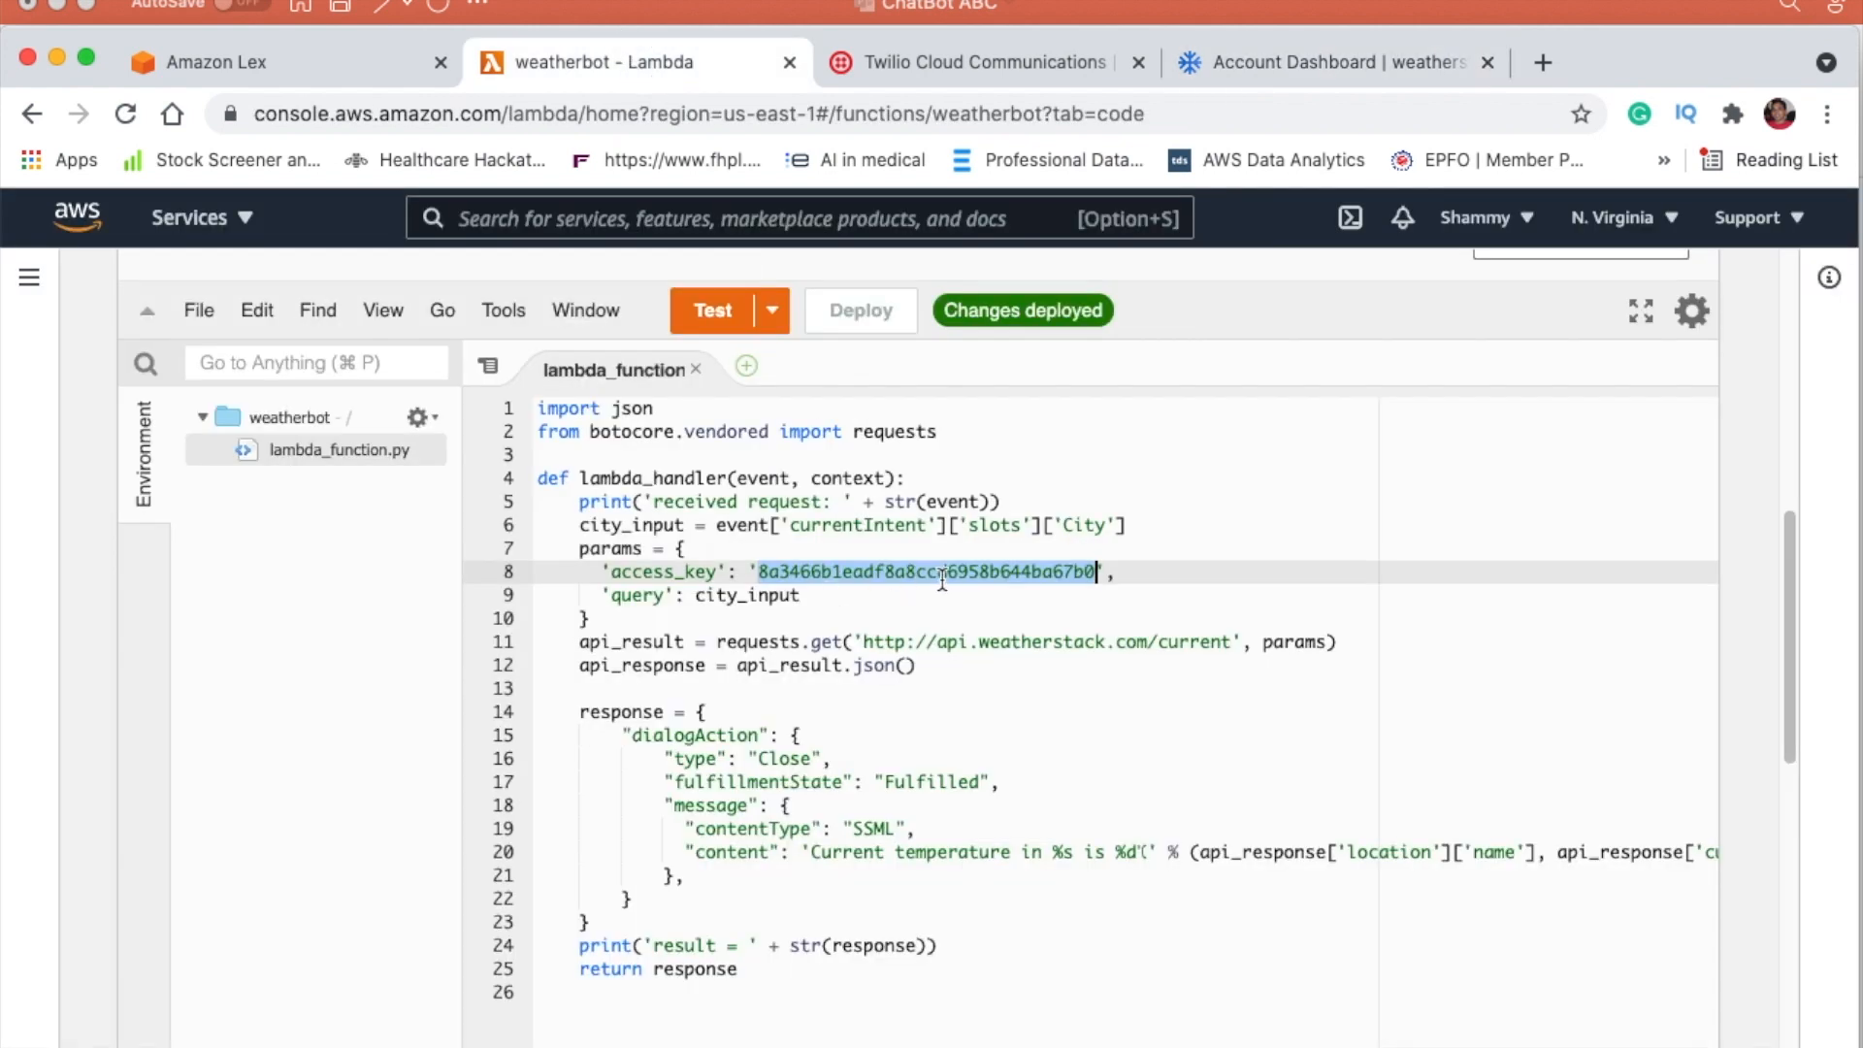
click(1284, 59)
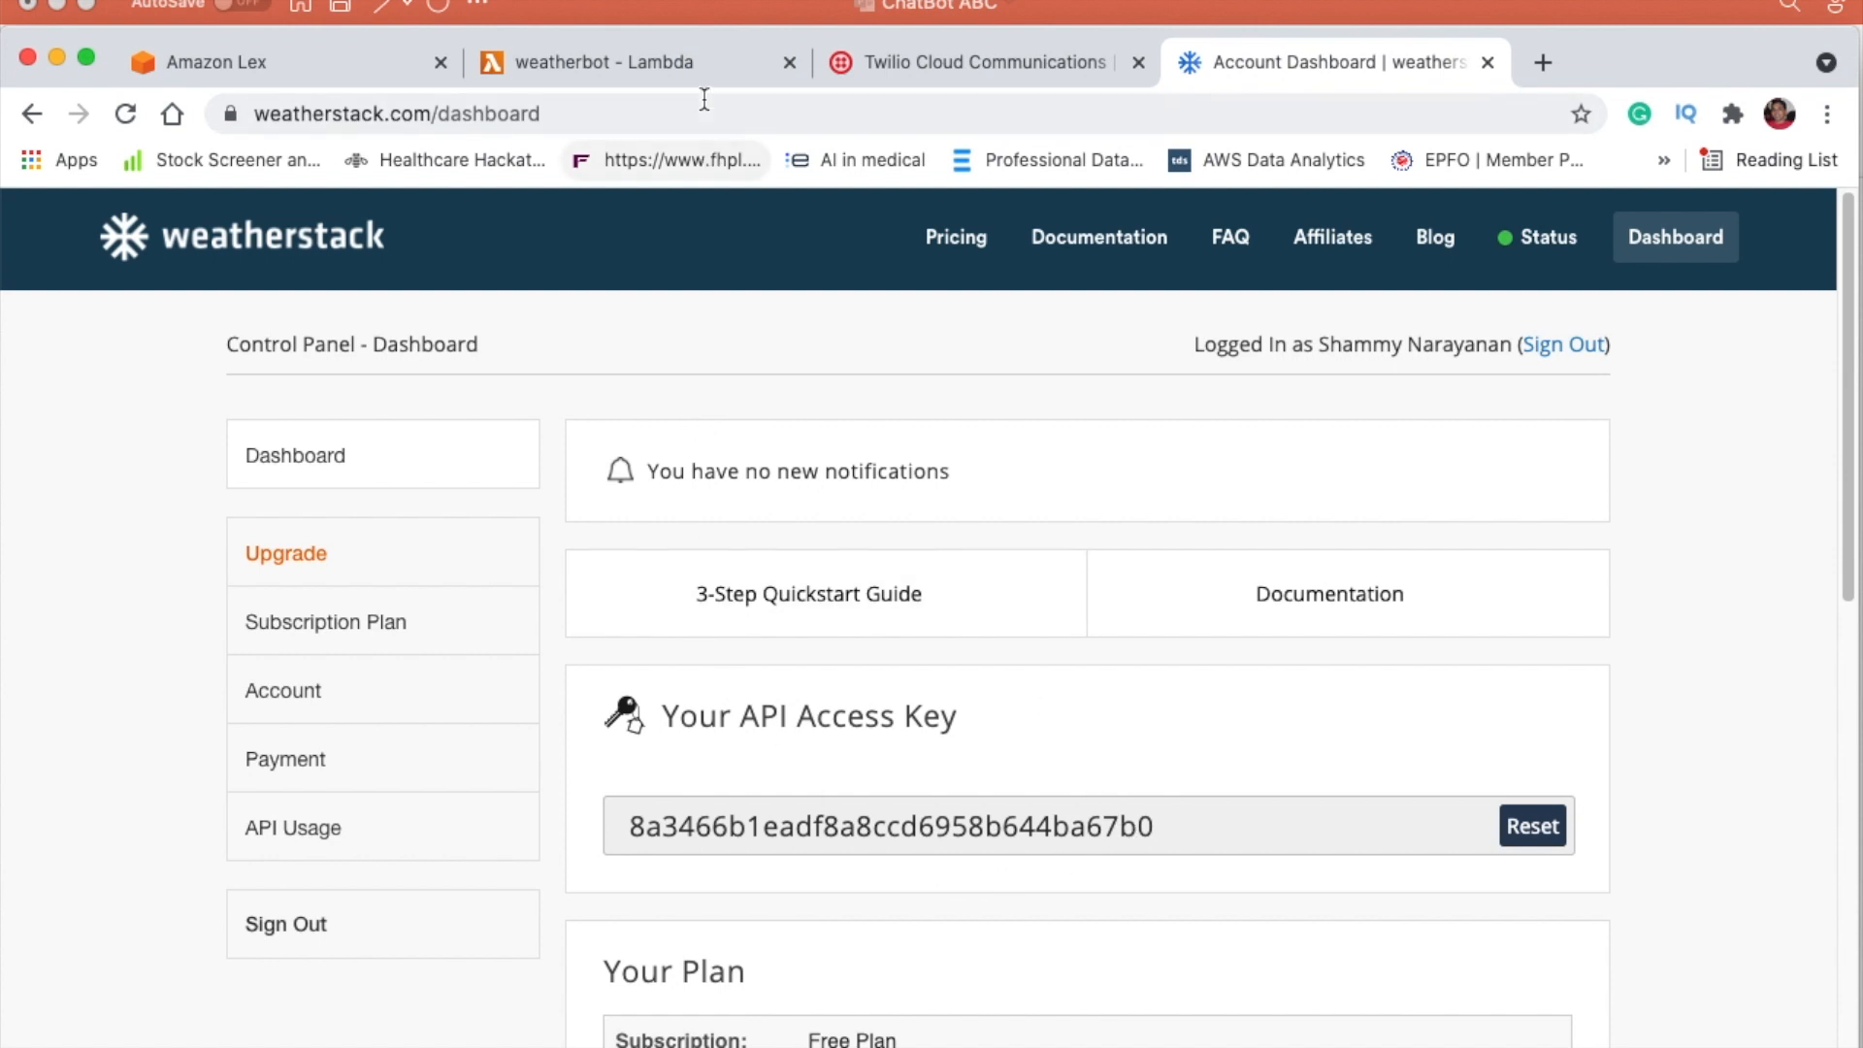
click(675, 64)
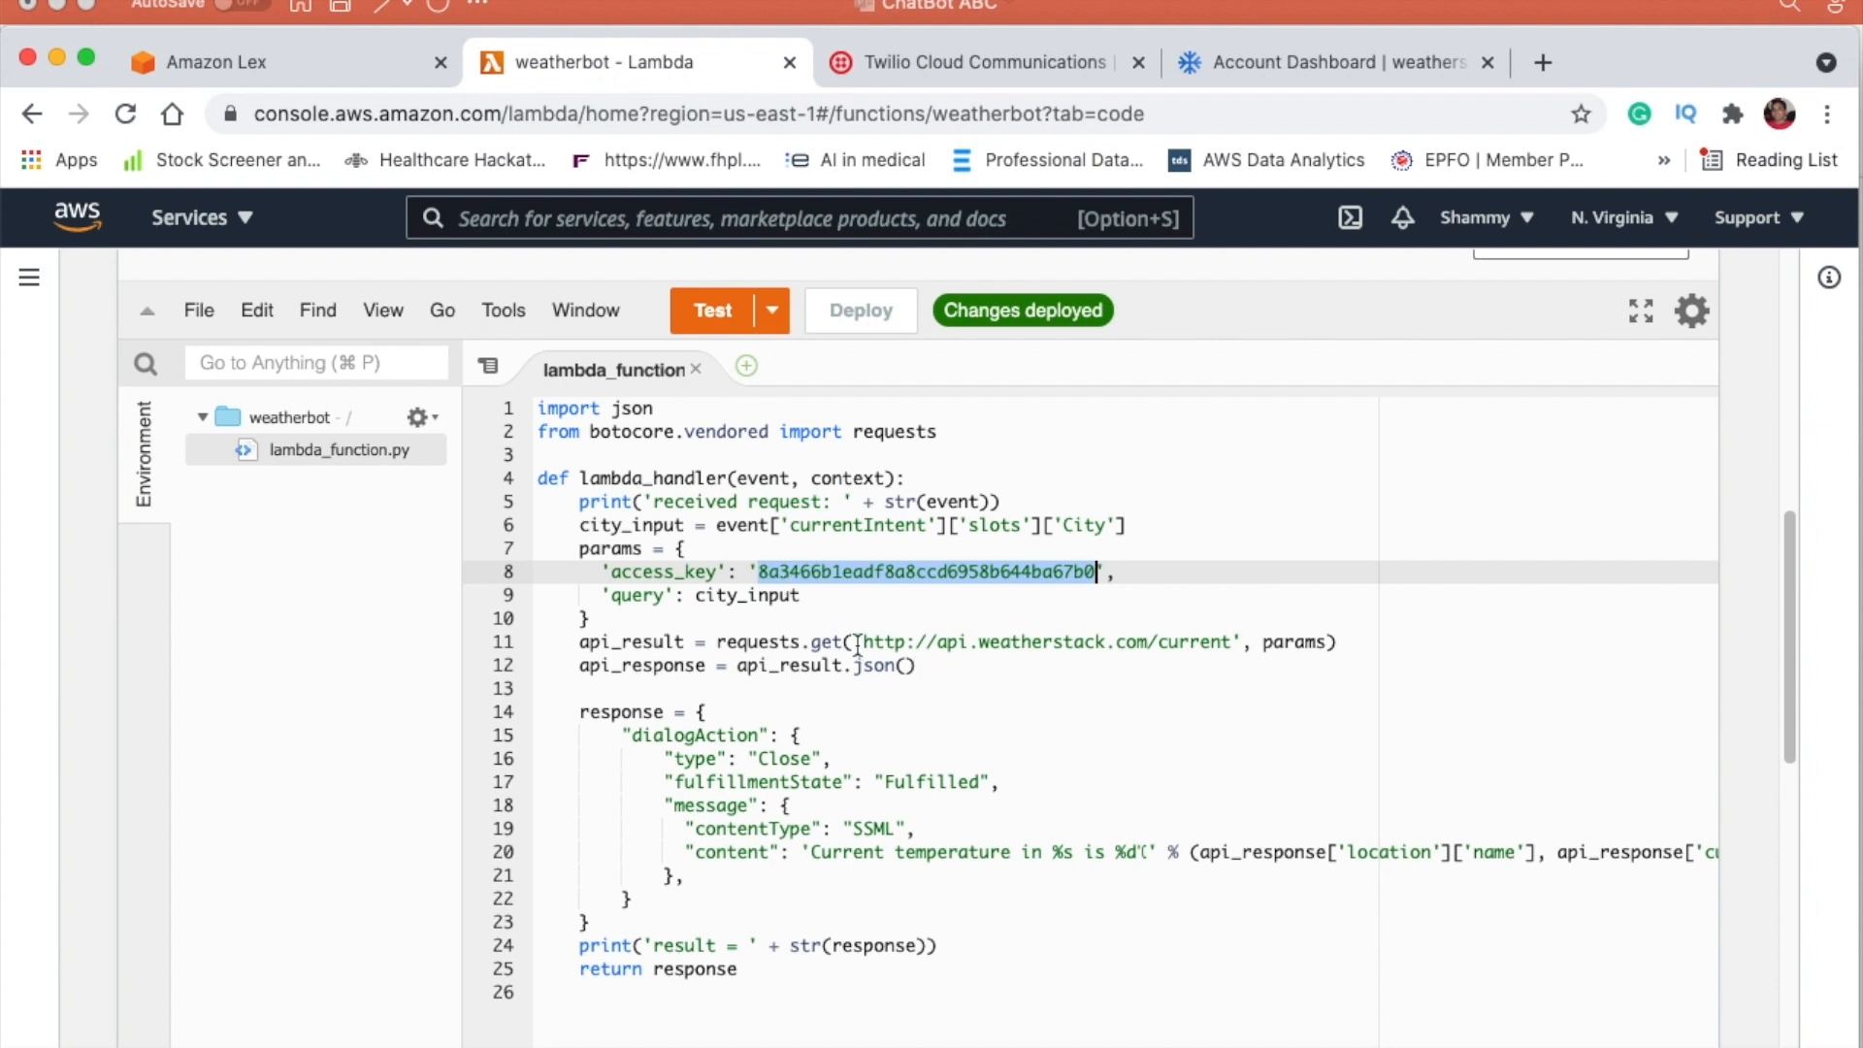
Step: Inspect the weatherstack request URL, access key and City slot in lambda_function.py, and return to the weatherstack dashboard
drag(862, 642, 1225, 640)
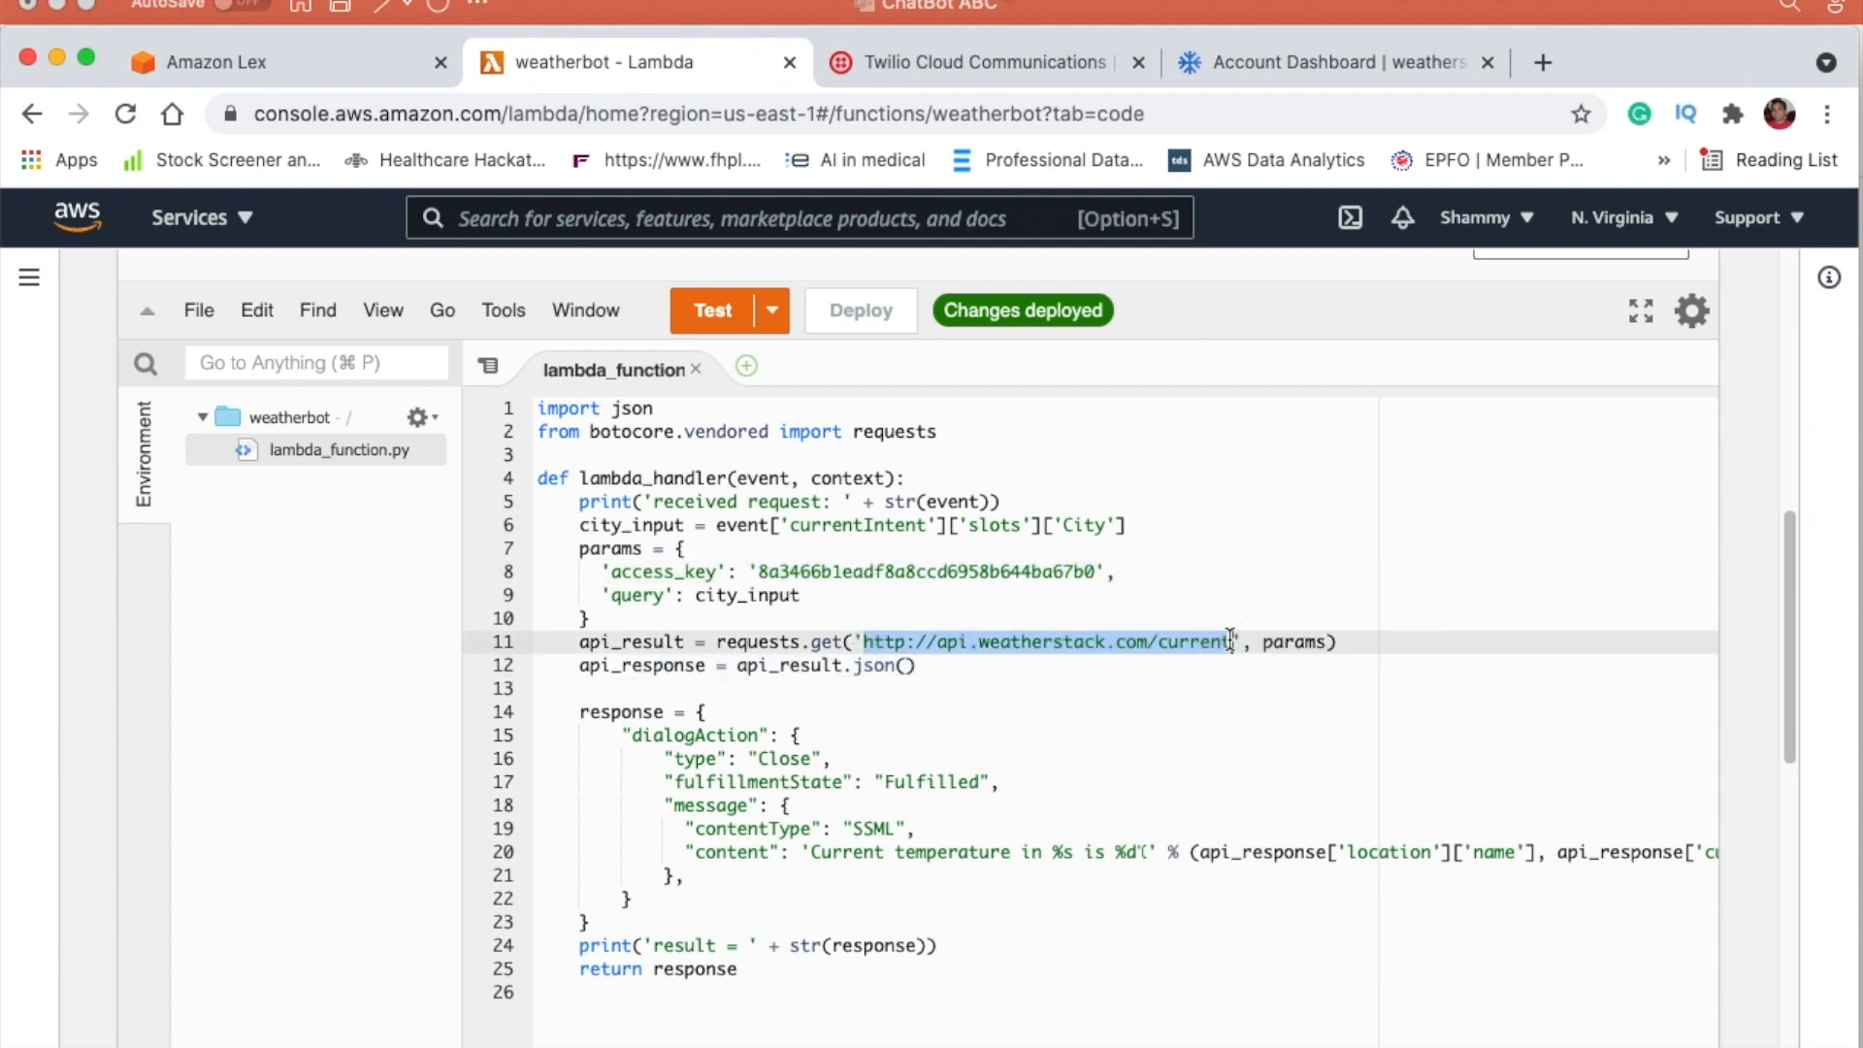
drag(1100, 570, 758, 573)
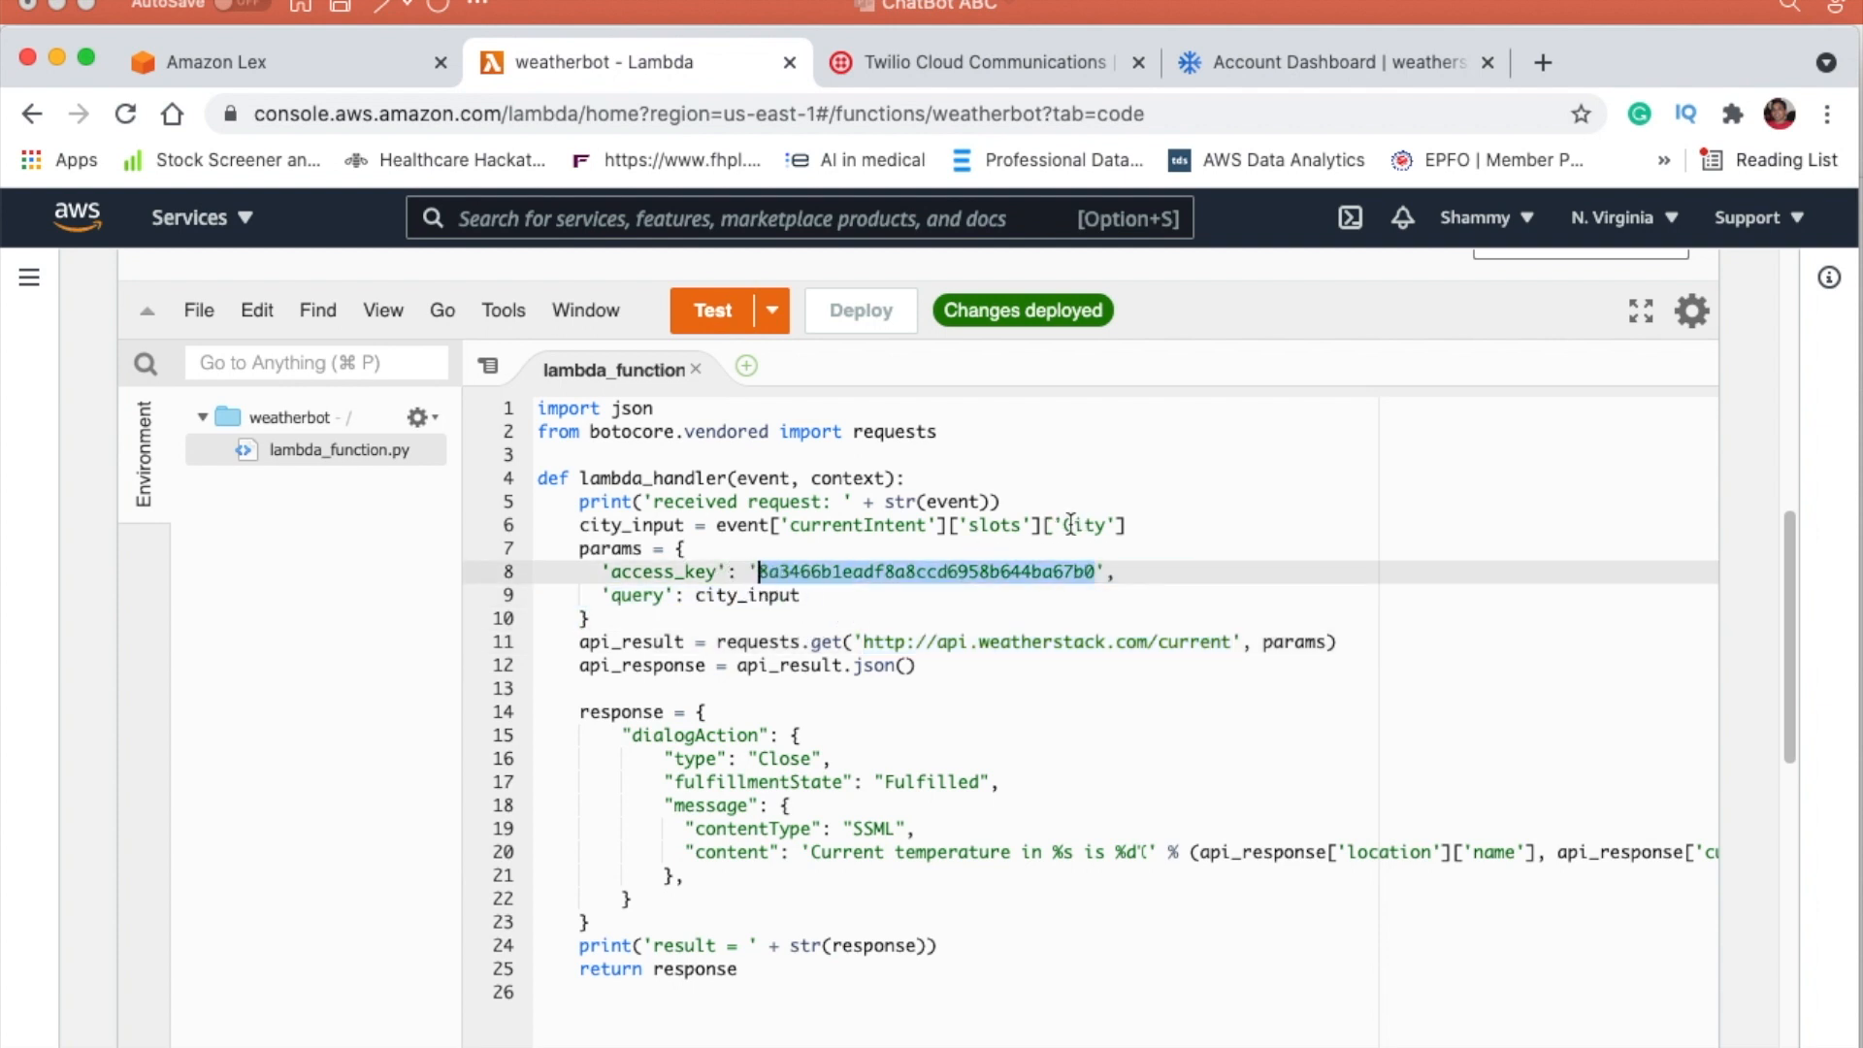
drag(1065, 525, 1107, 525)
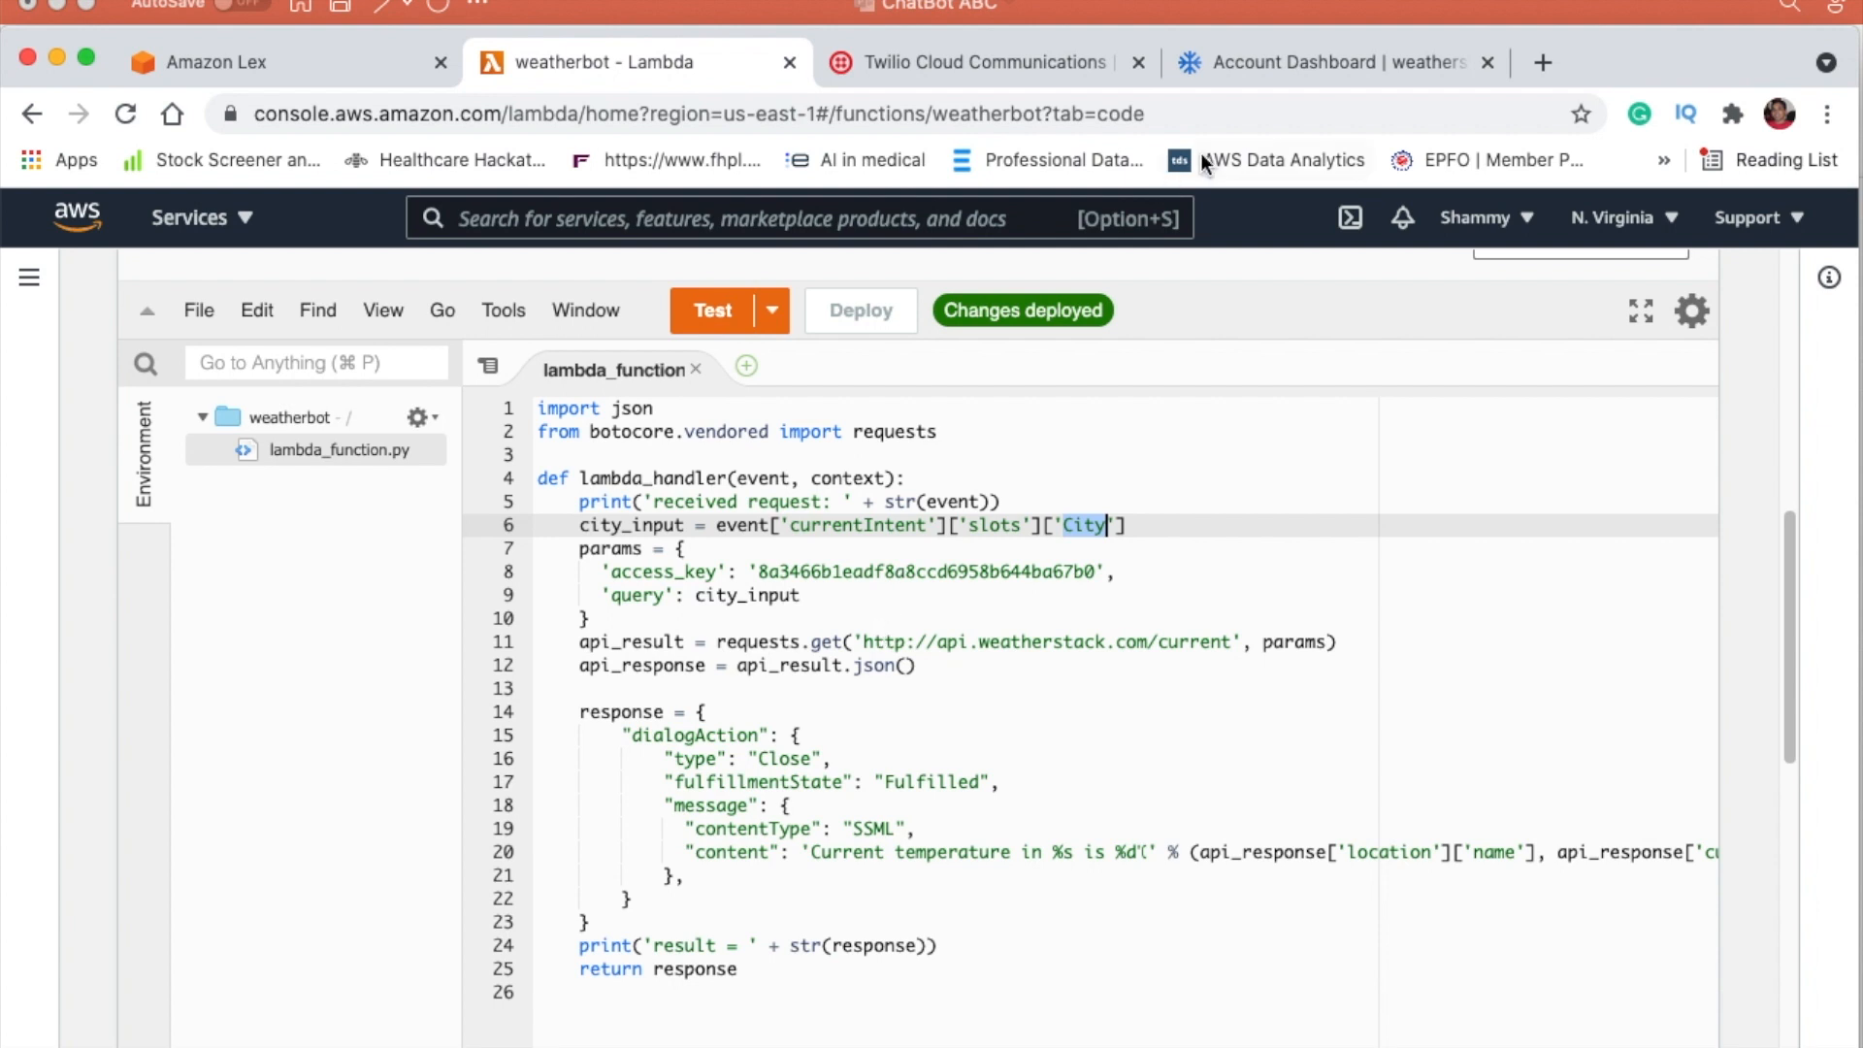
click(1296, 60)
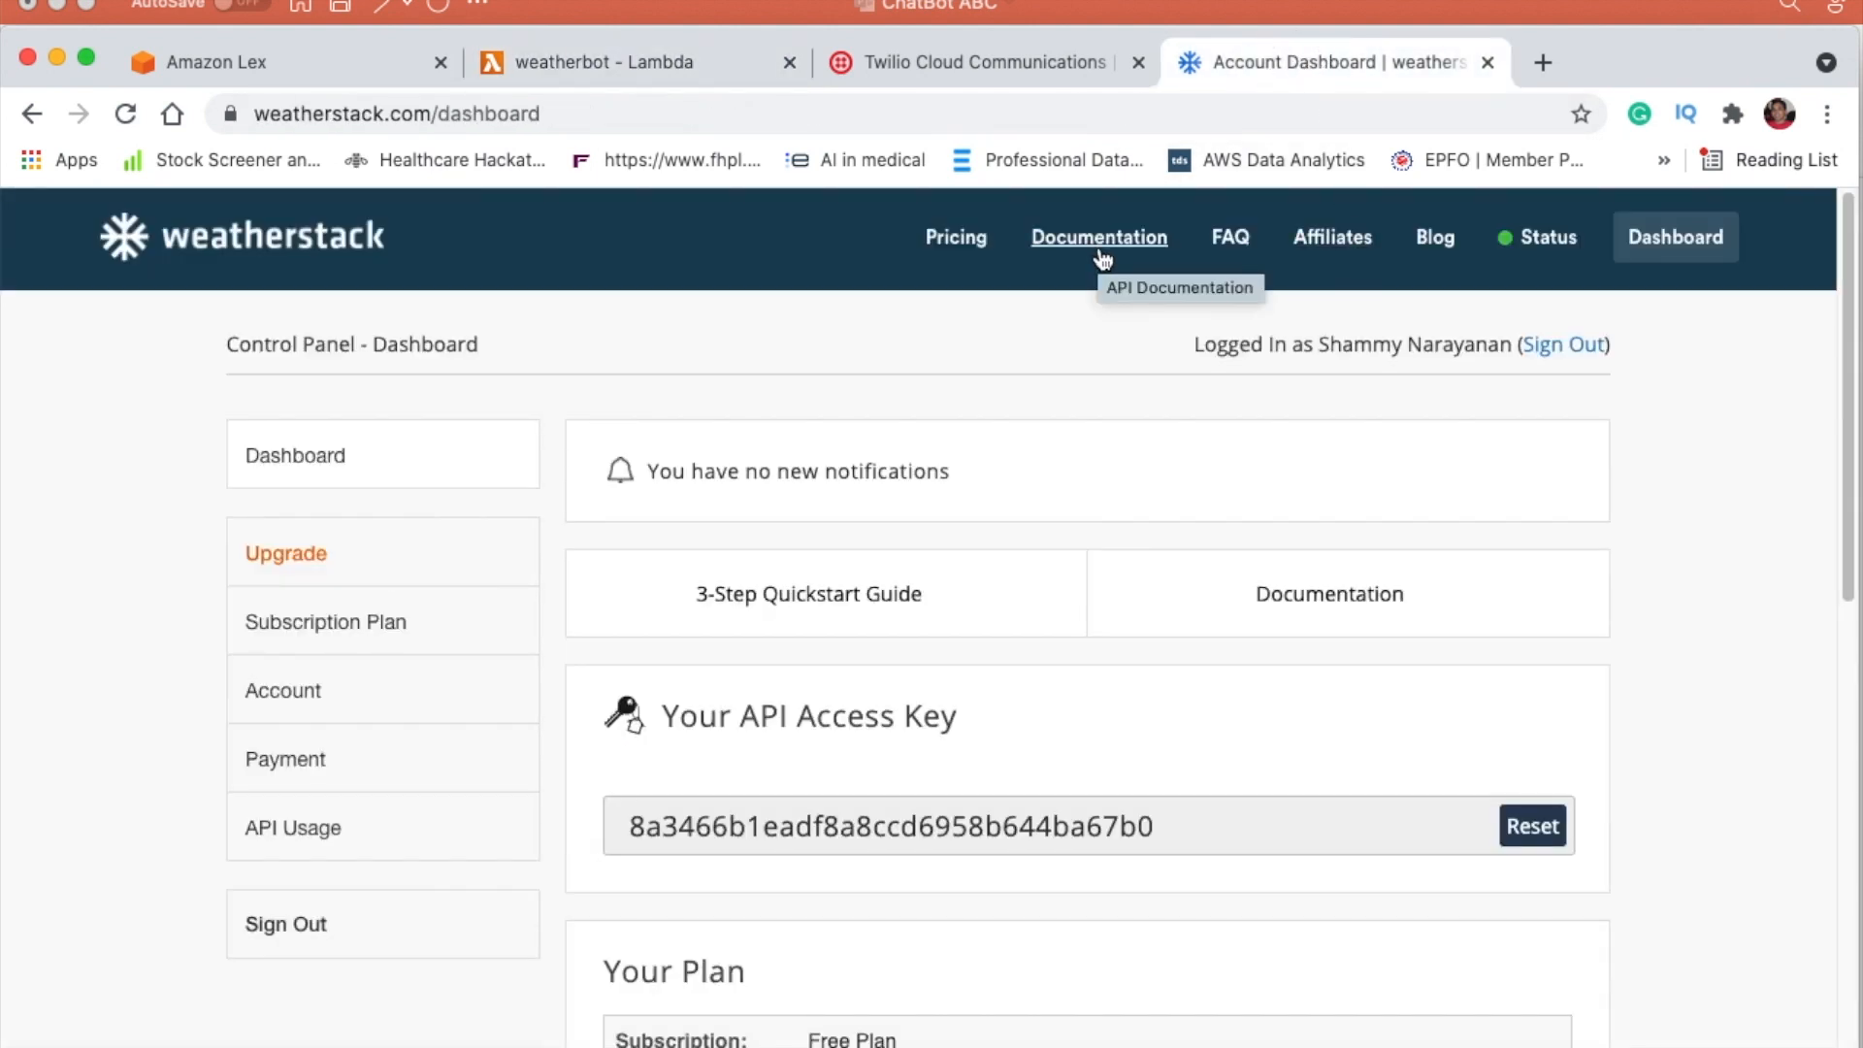
Step: Switch to the weatherbot function in AWS Lambda and look over its code source and function overview
click(652, 56)
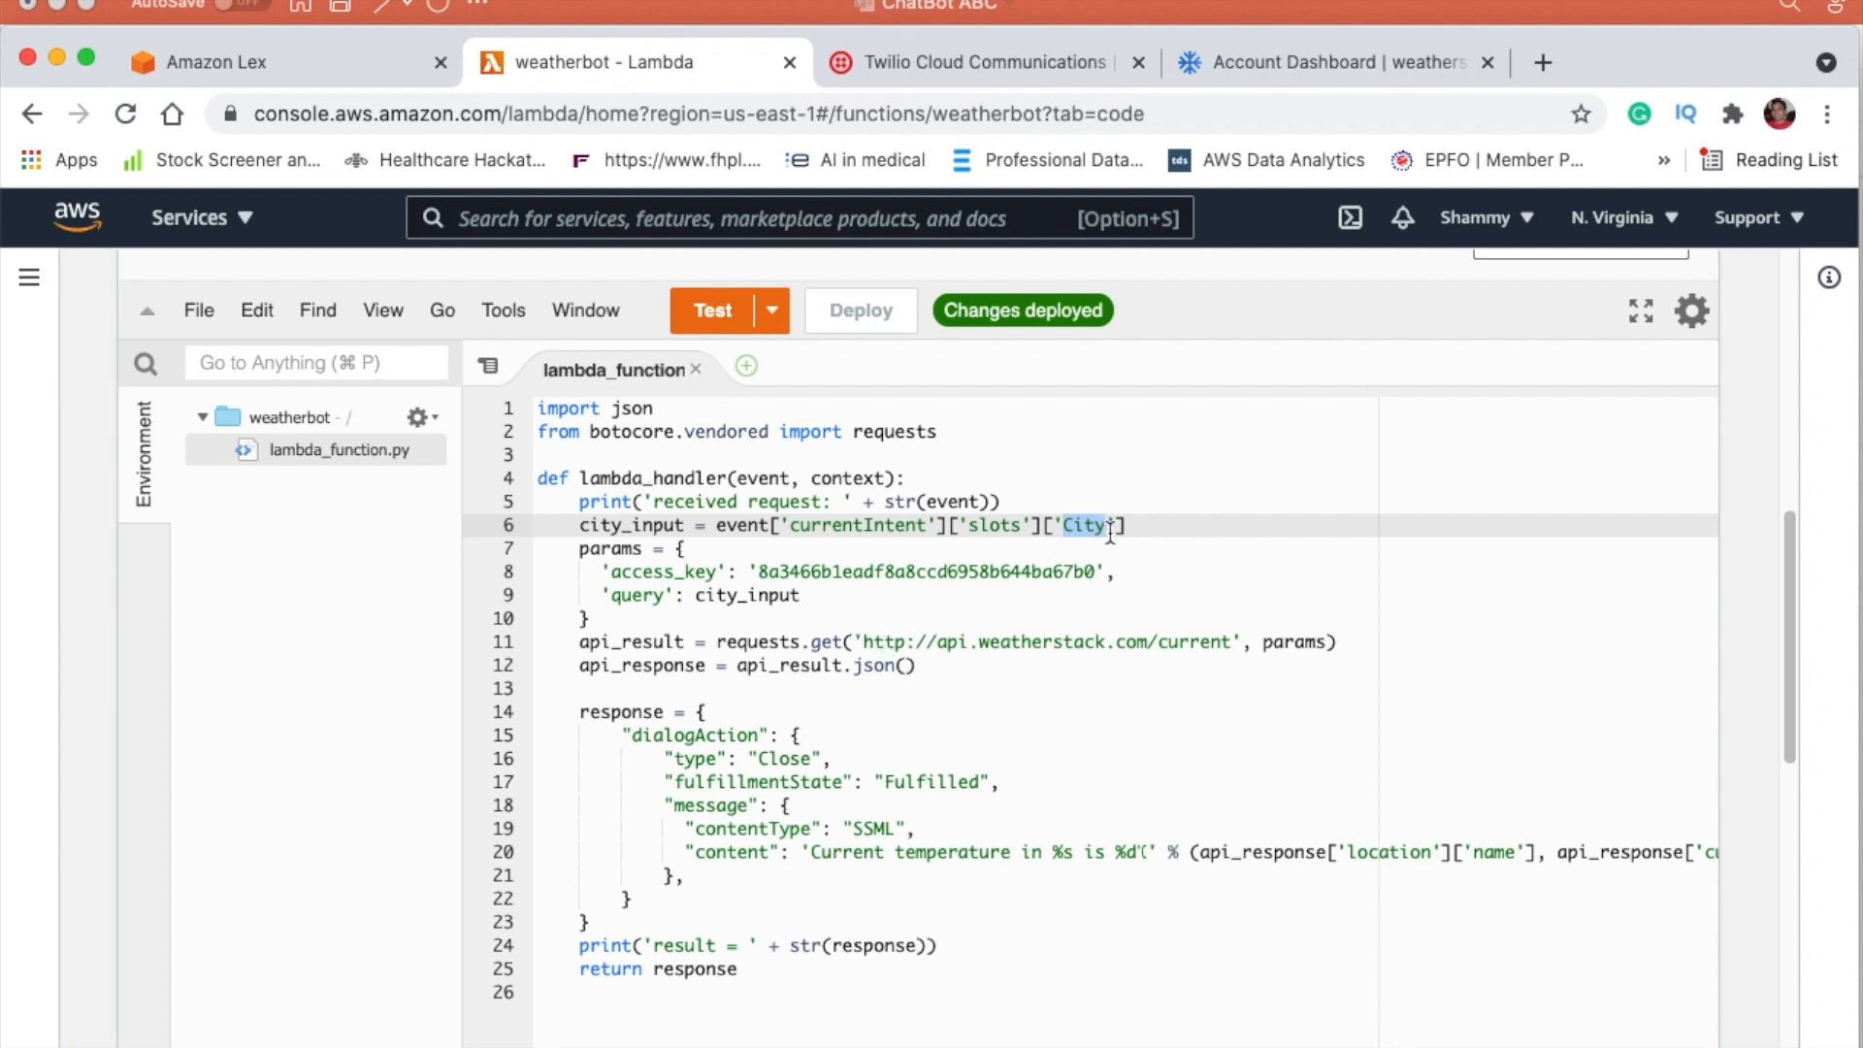
scroll(1229, 610, up, 3)
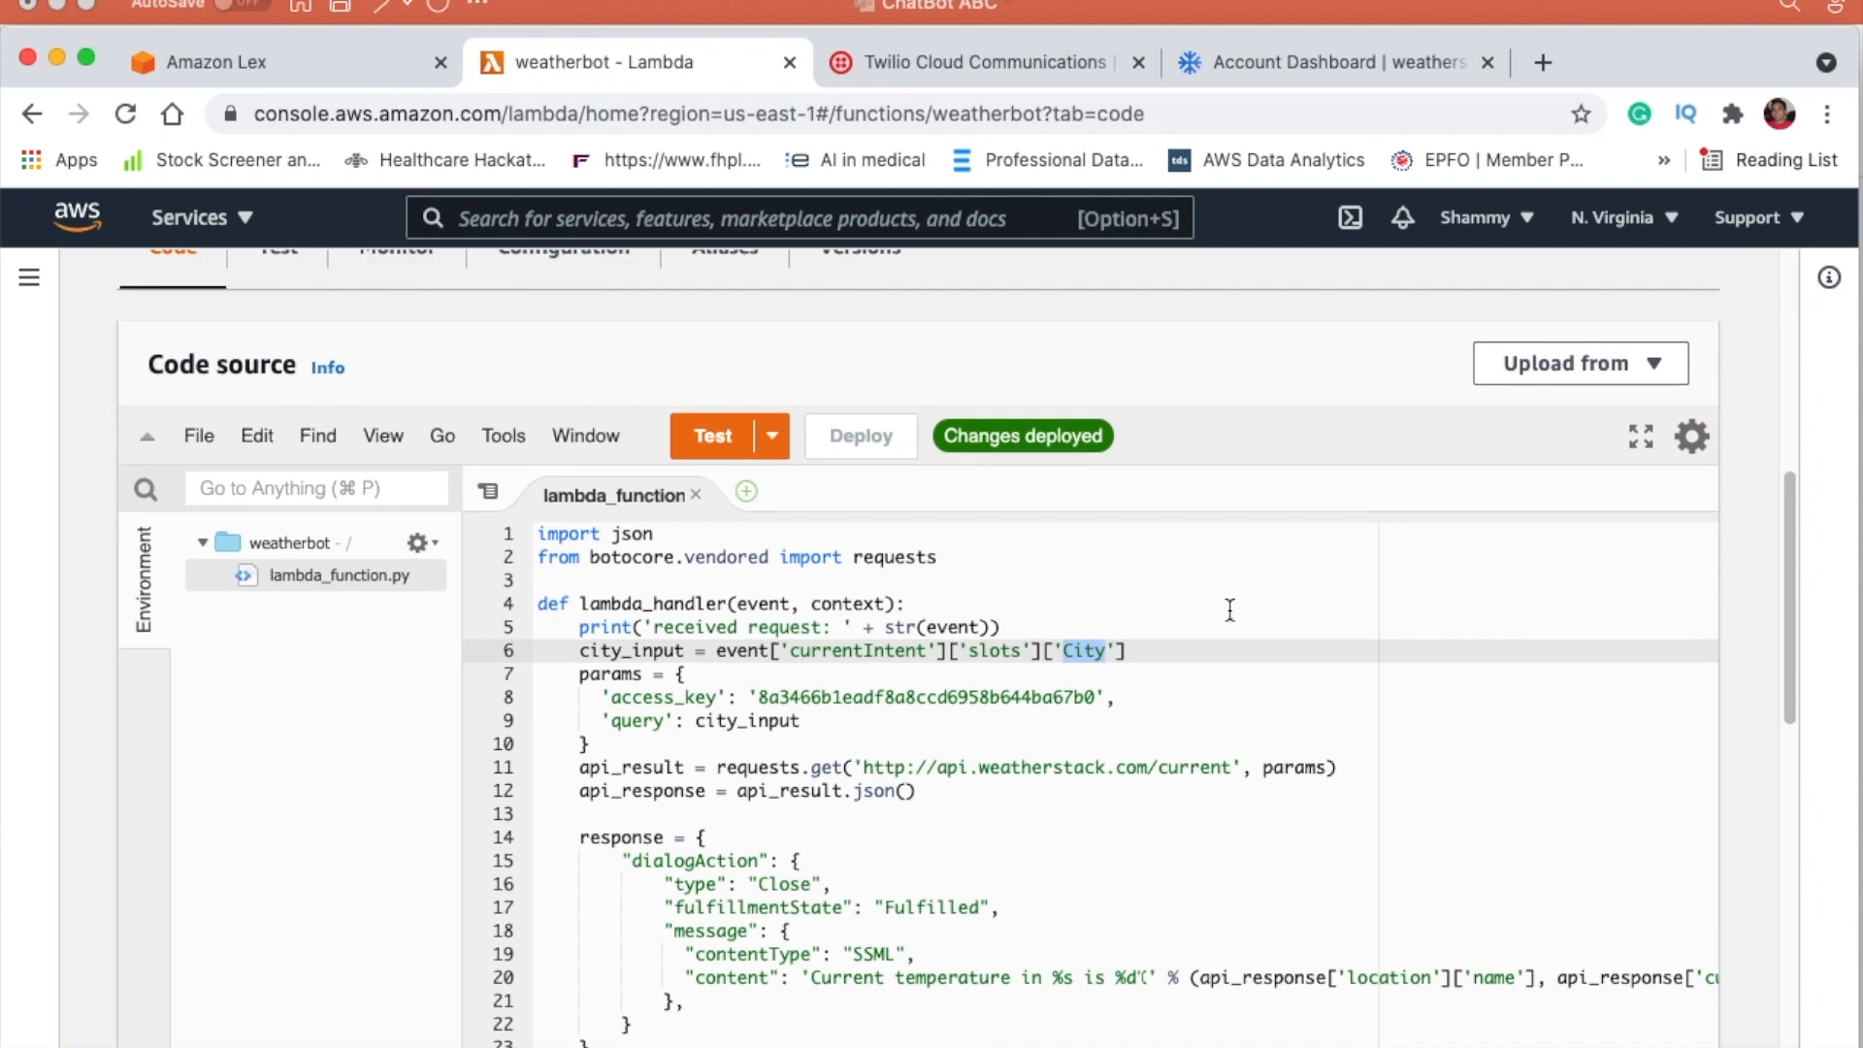
scroll(1229, 609, up, 10)
scroll(1232, 618, down, 1)
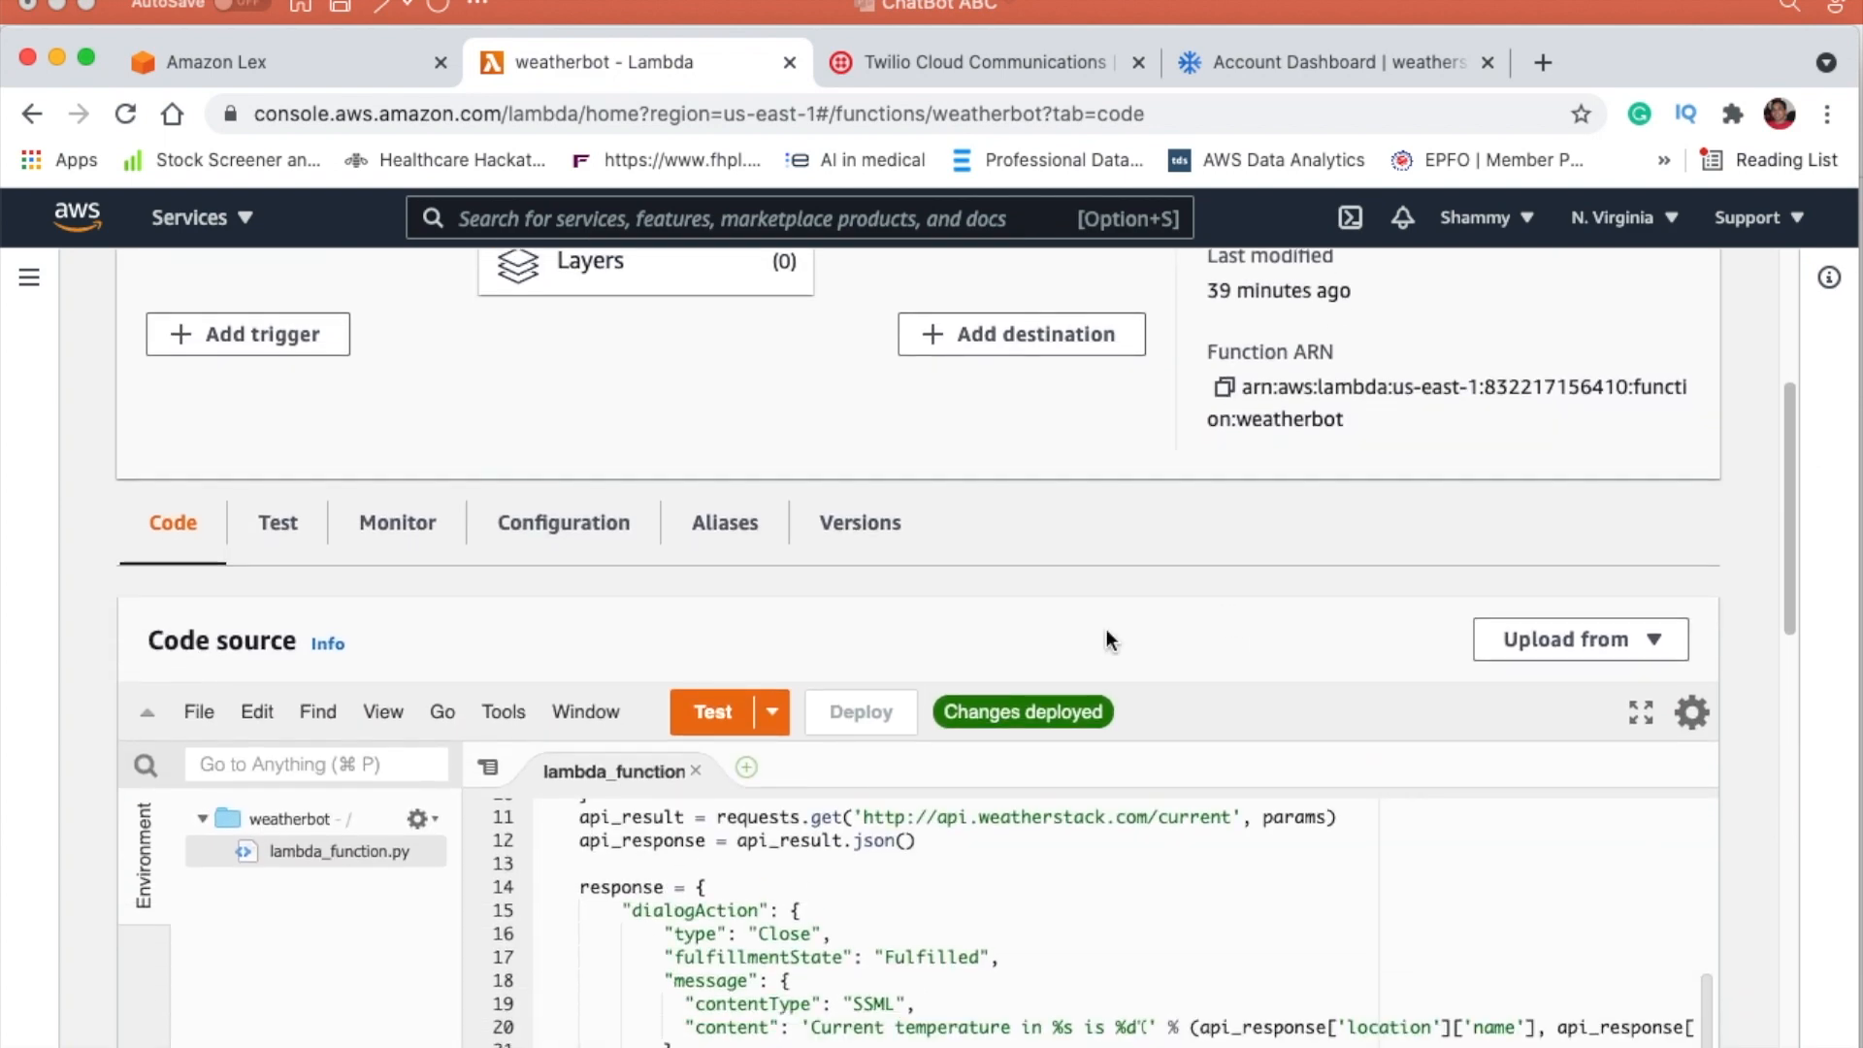
Step: Switch to Amazon Lex, leave Demobot, and open the InquireWeather intent of WeatherBot
click(271, 61)
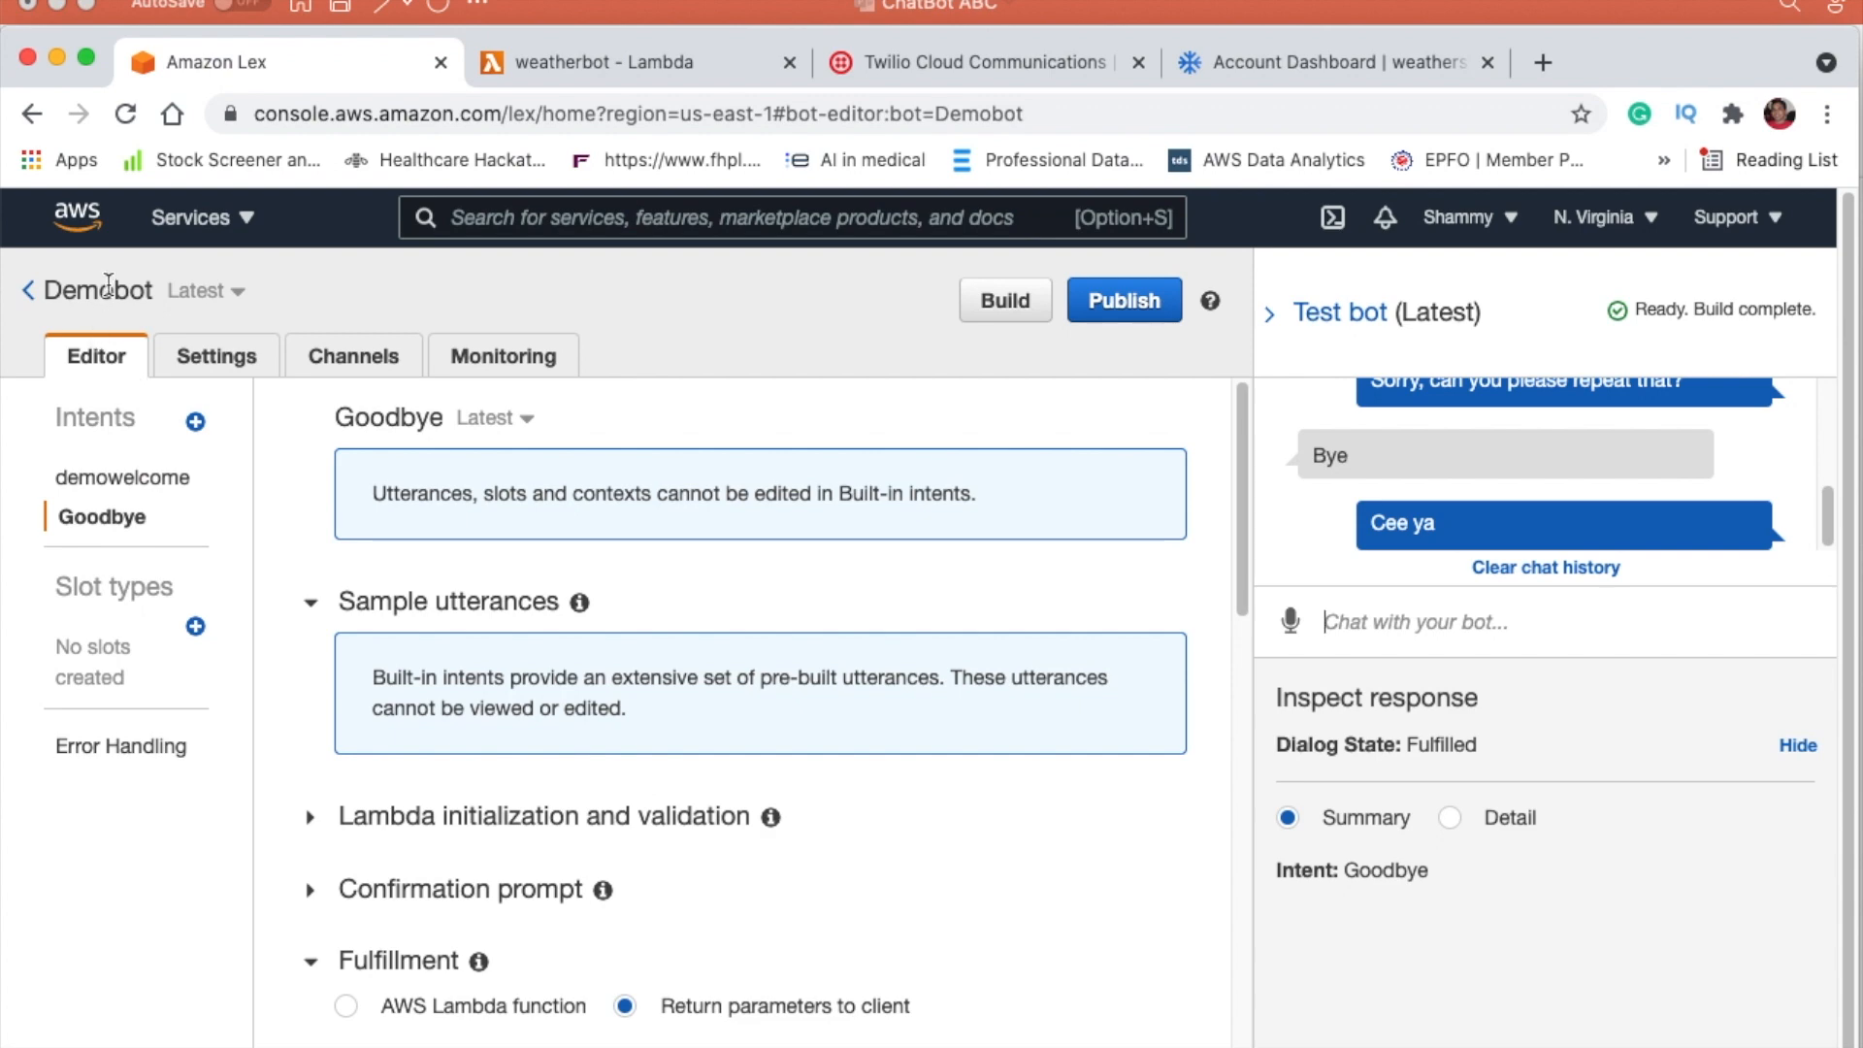
click(28, 291)
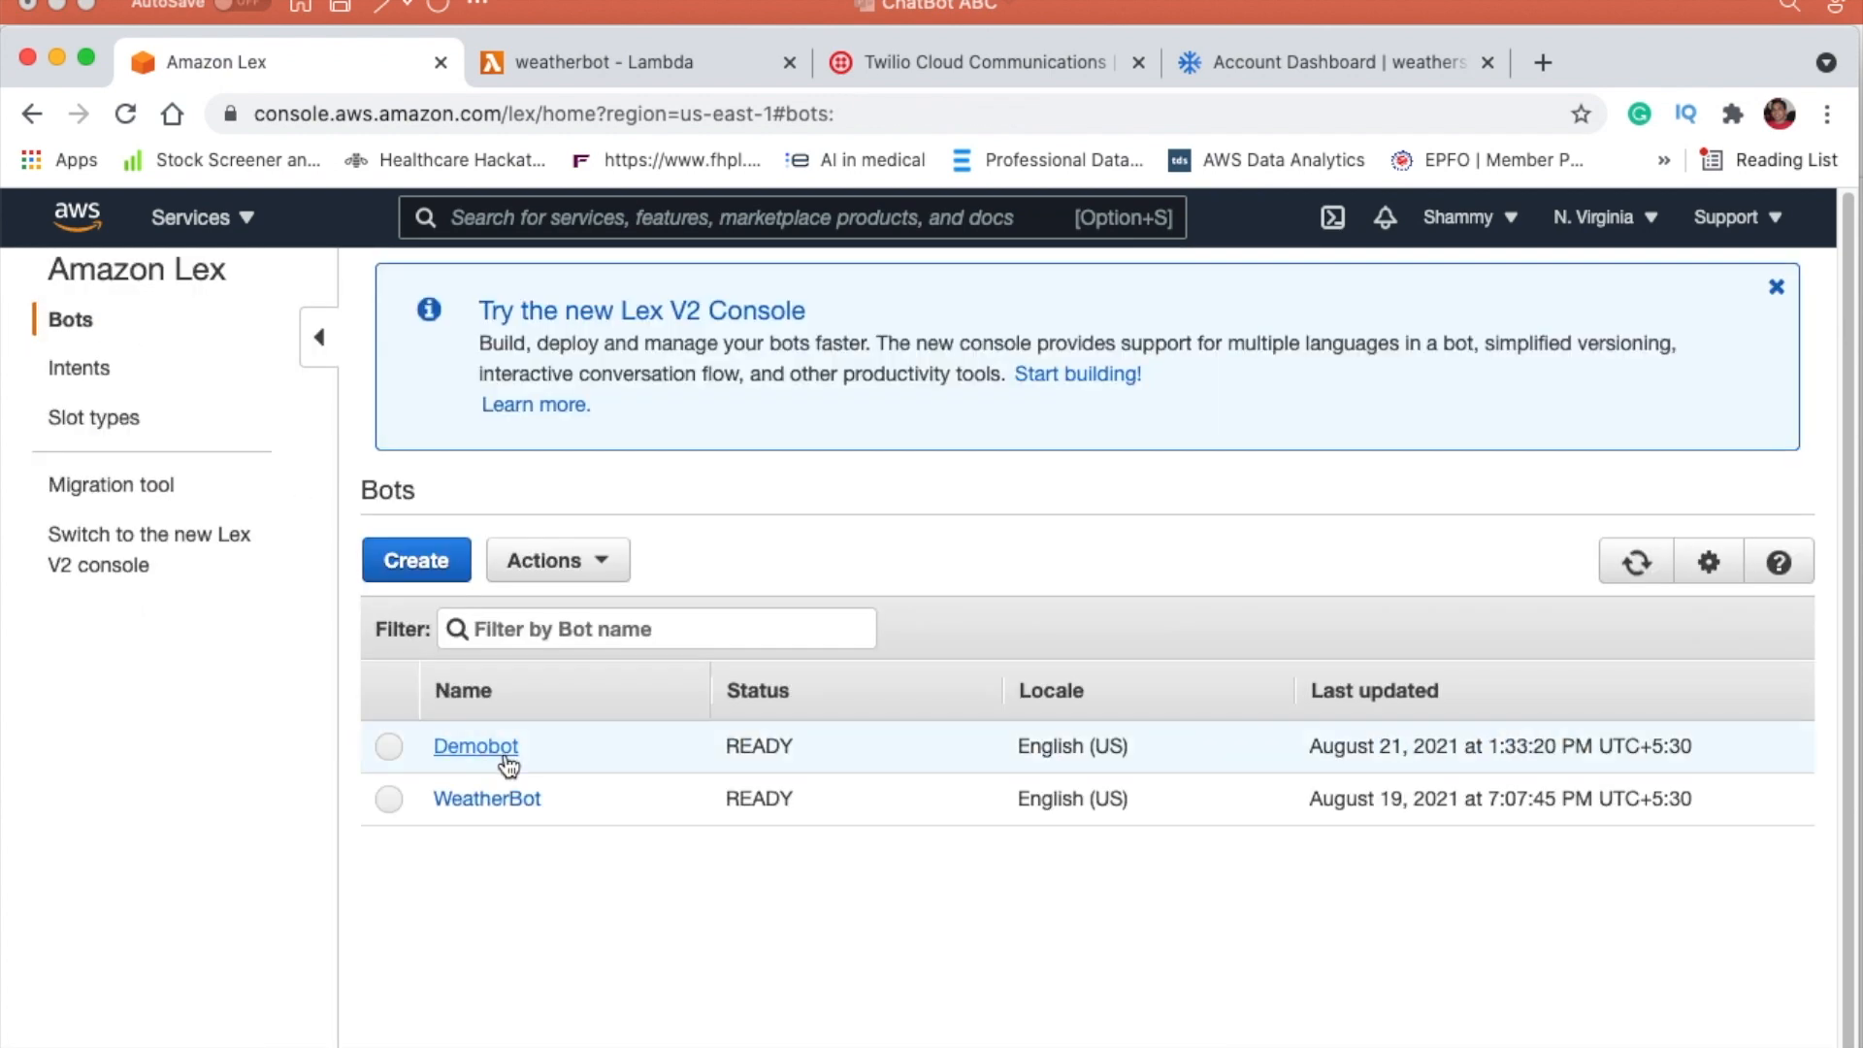
click(503, 813)
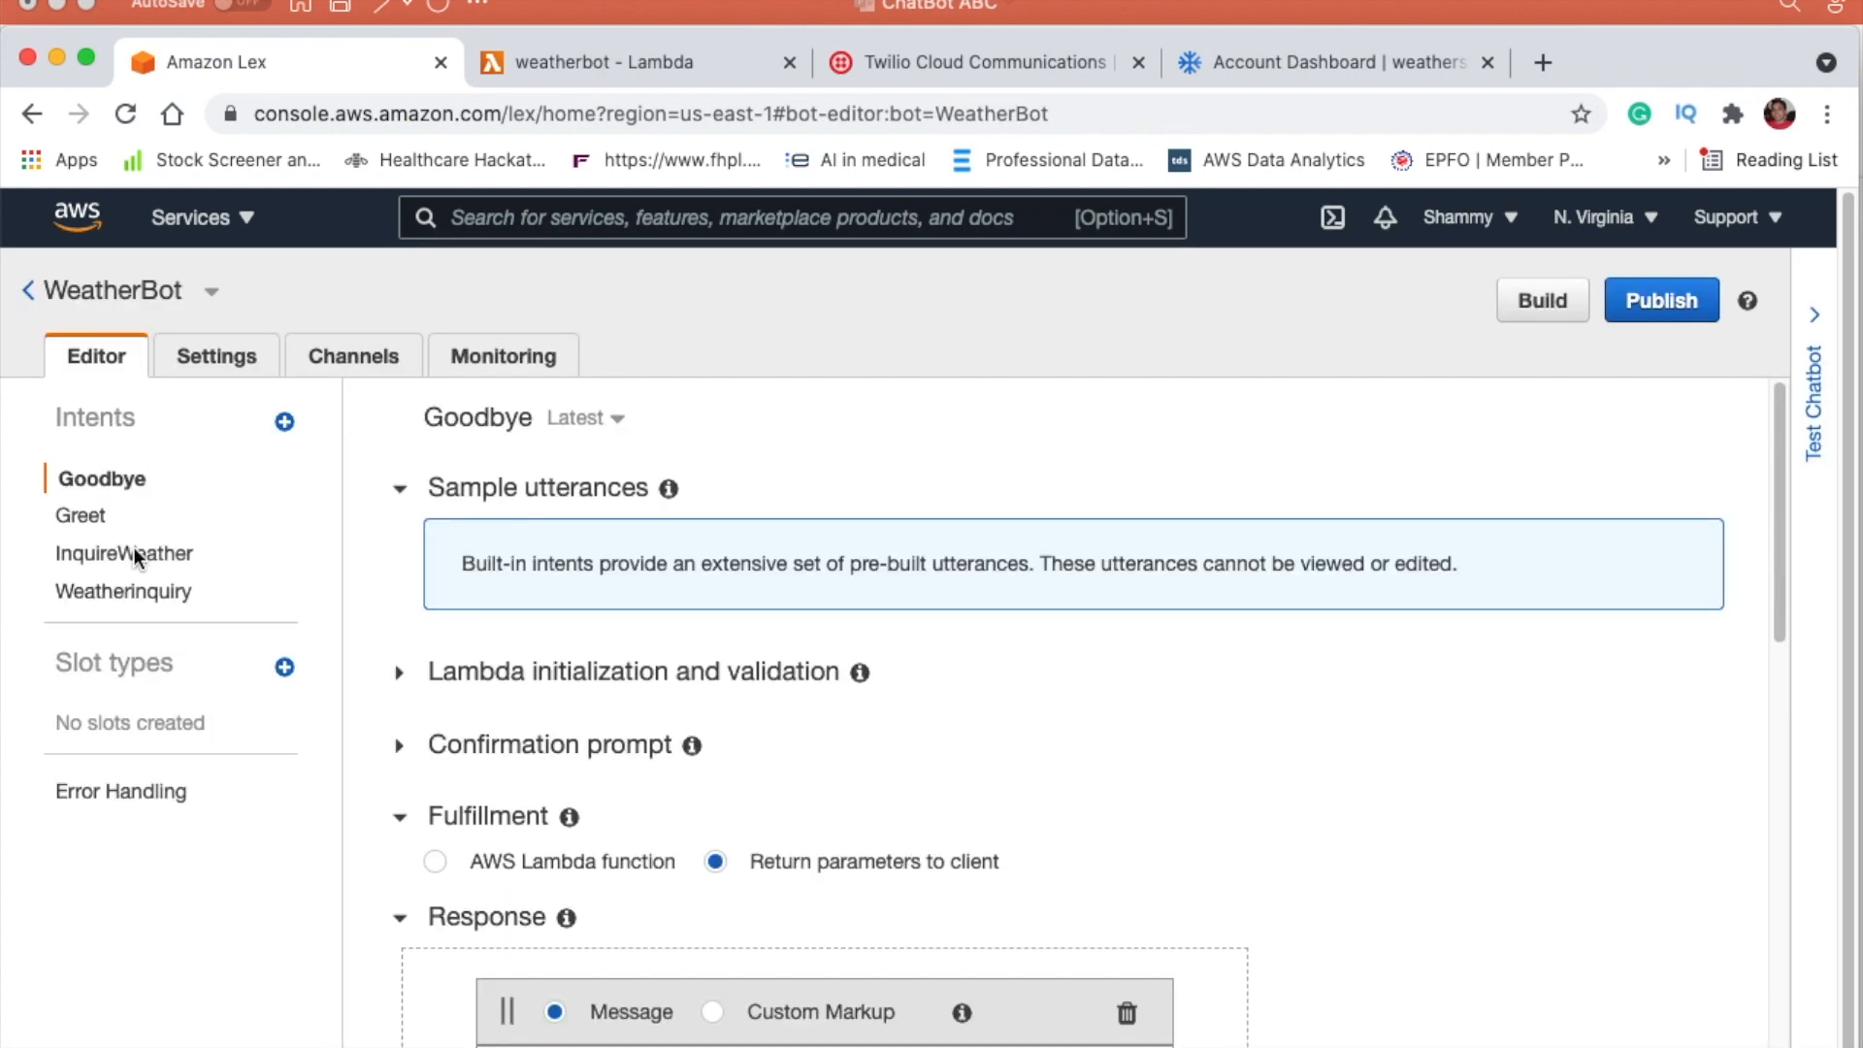
click(146, 555)
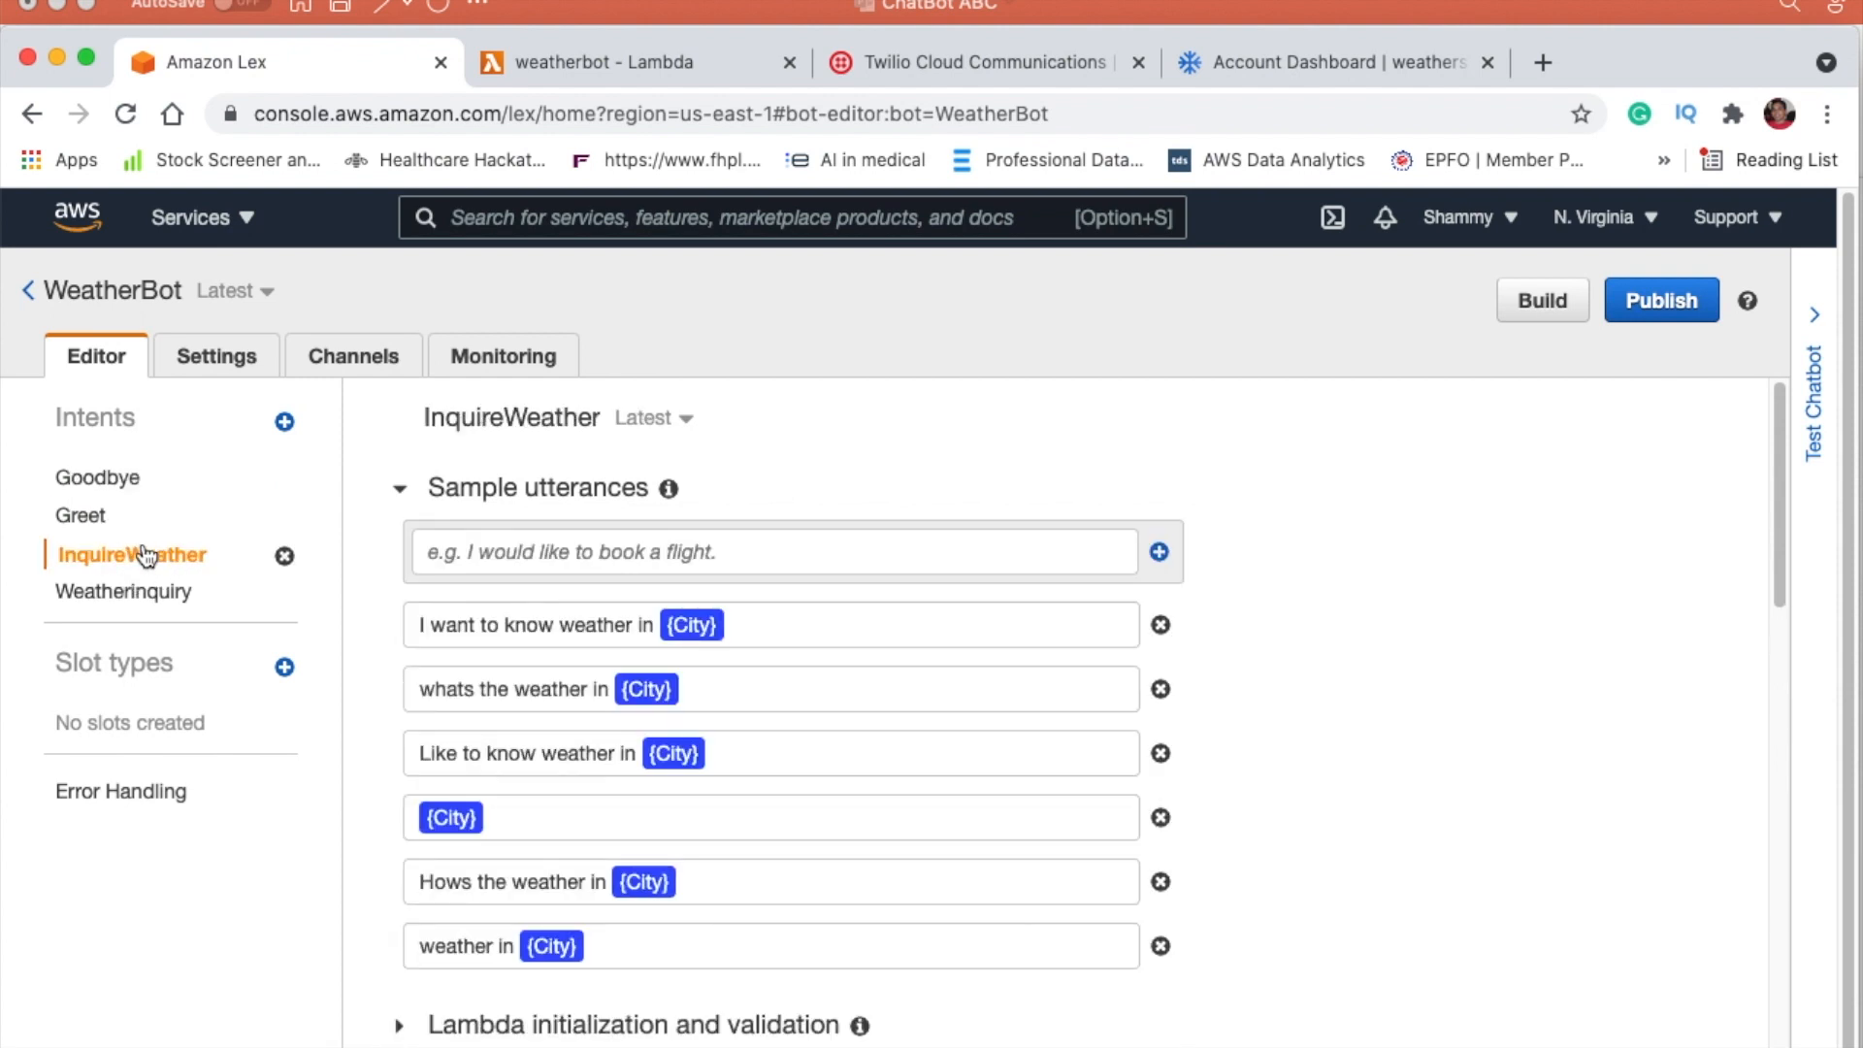
Step: Add the sample utterance "I wish to know tempertaure in Chennai" and replace Chennai with the existing City slot
click(788, 545)
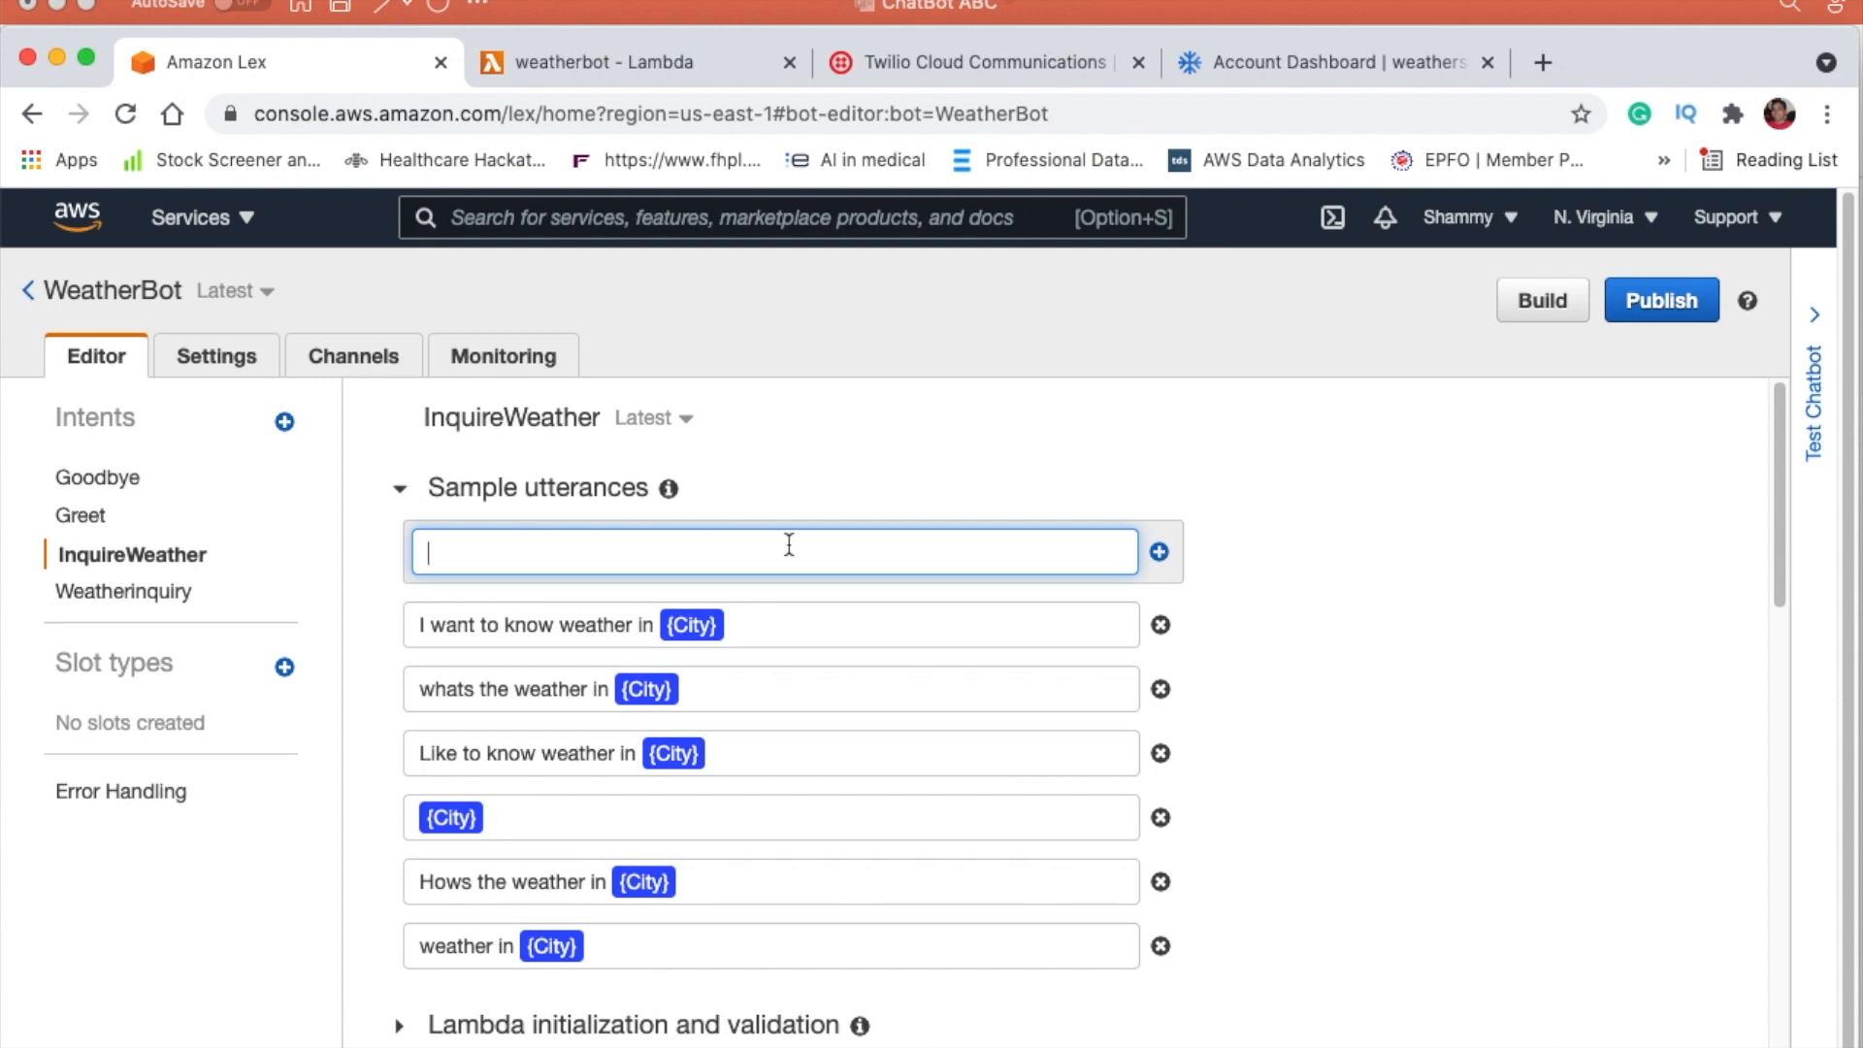
text(I wish to know tempe)
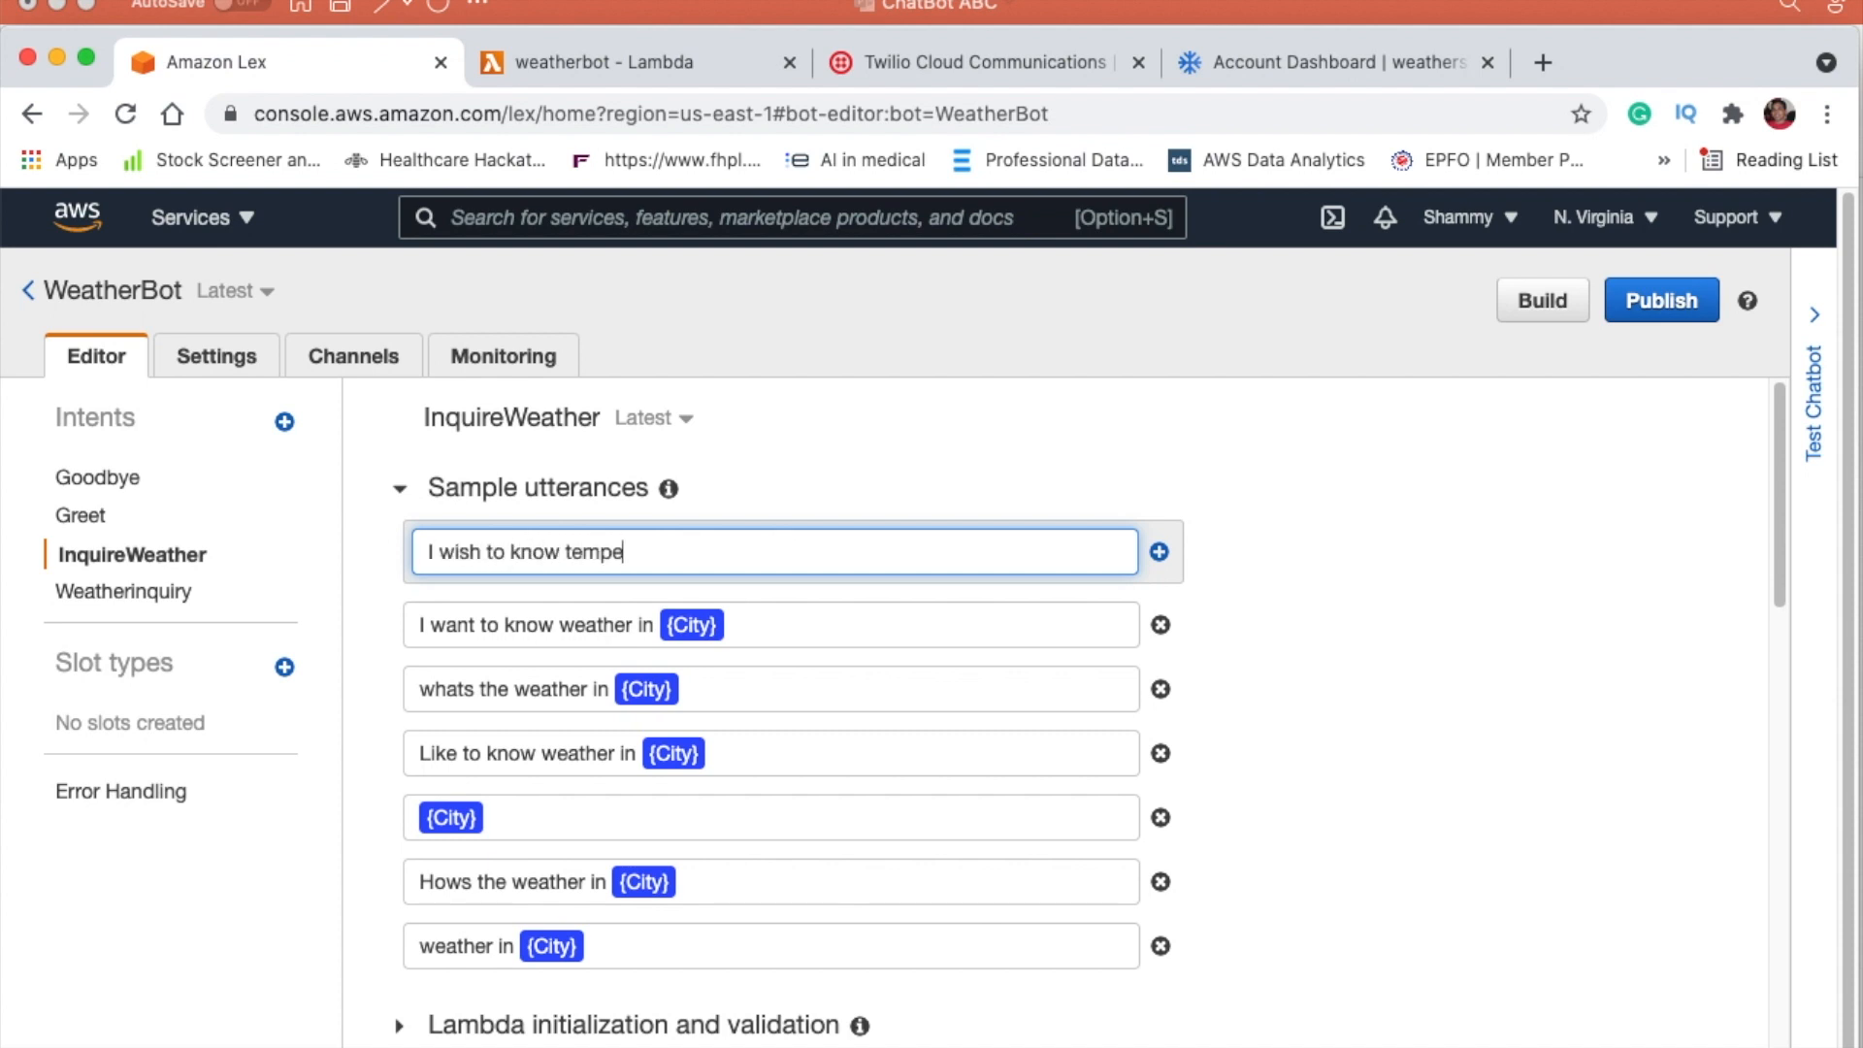
text(rtaure in Chennai)
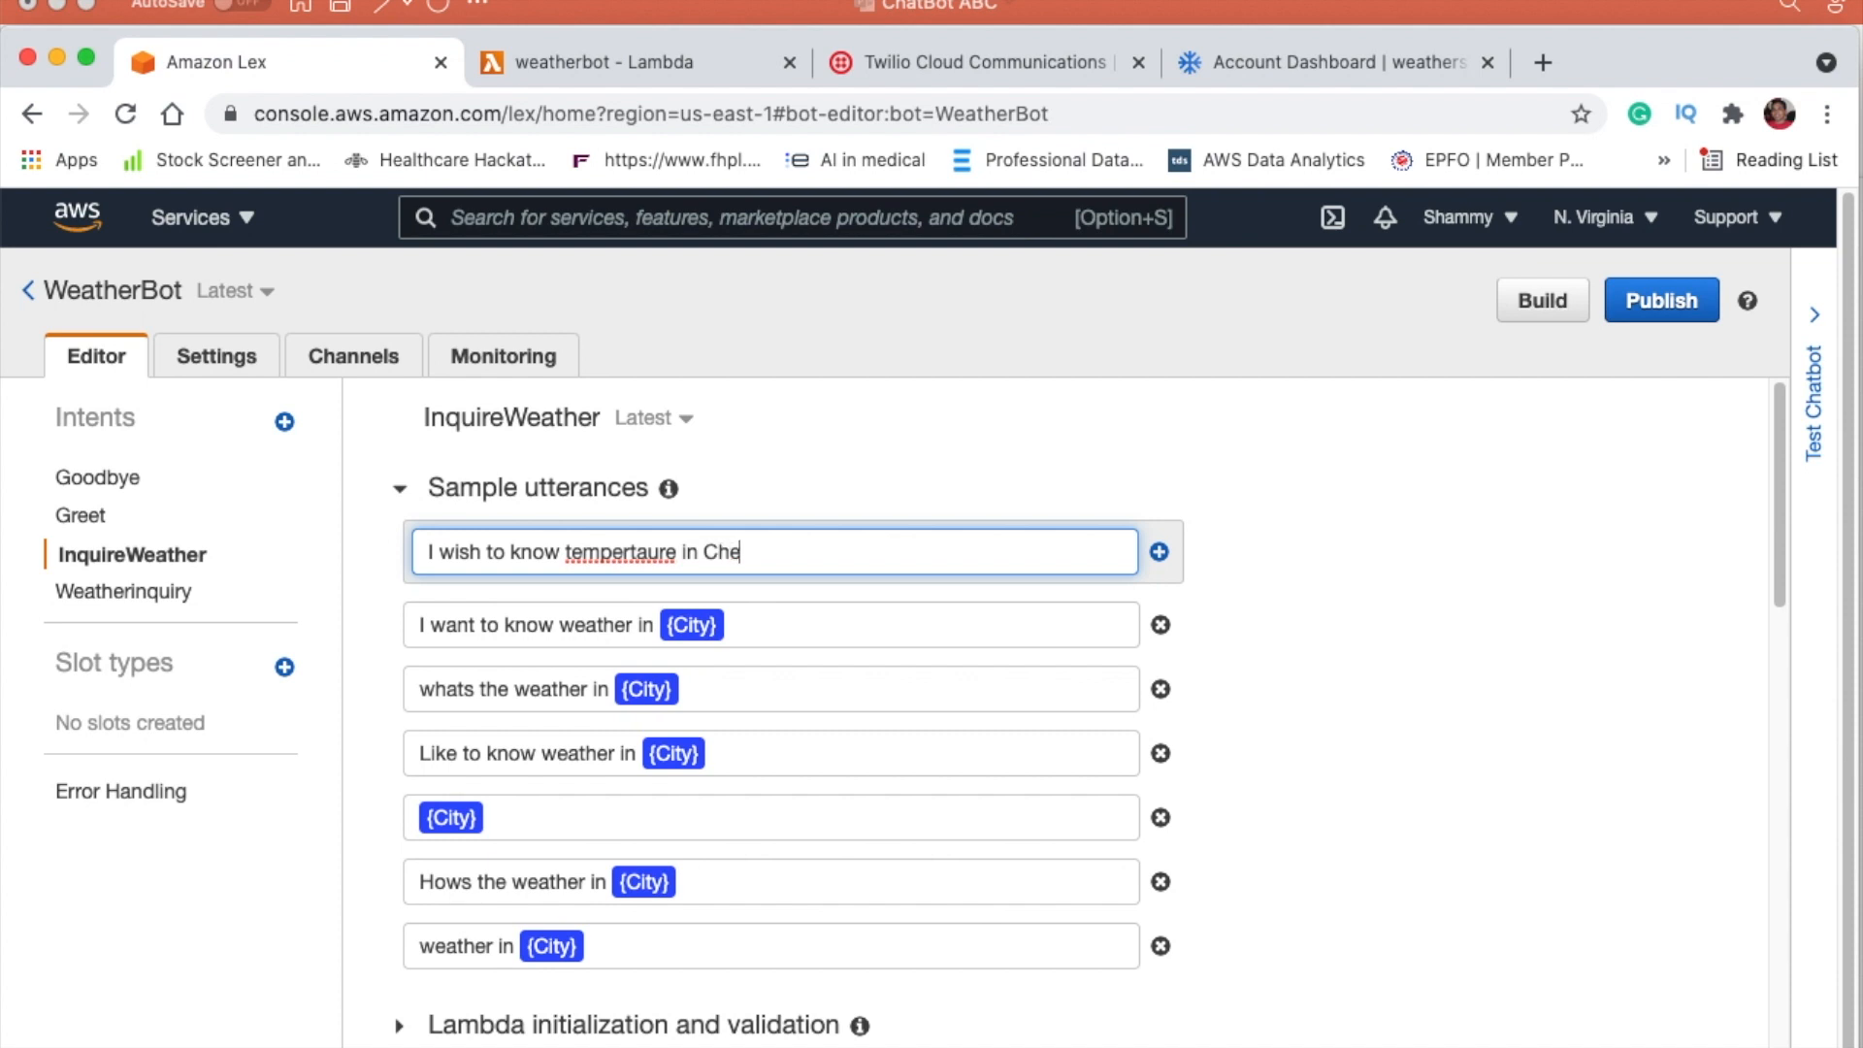
click(710, 552)
drag(713, 551, 791, 551)
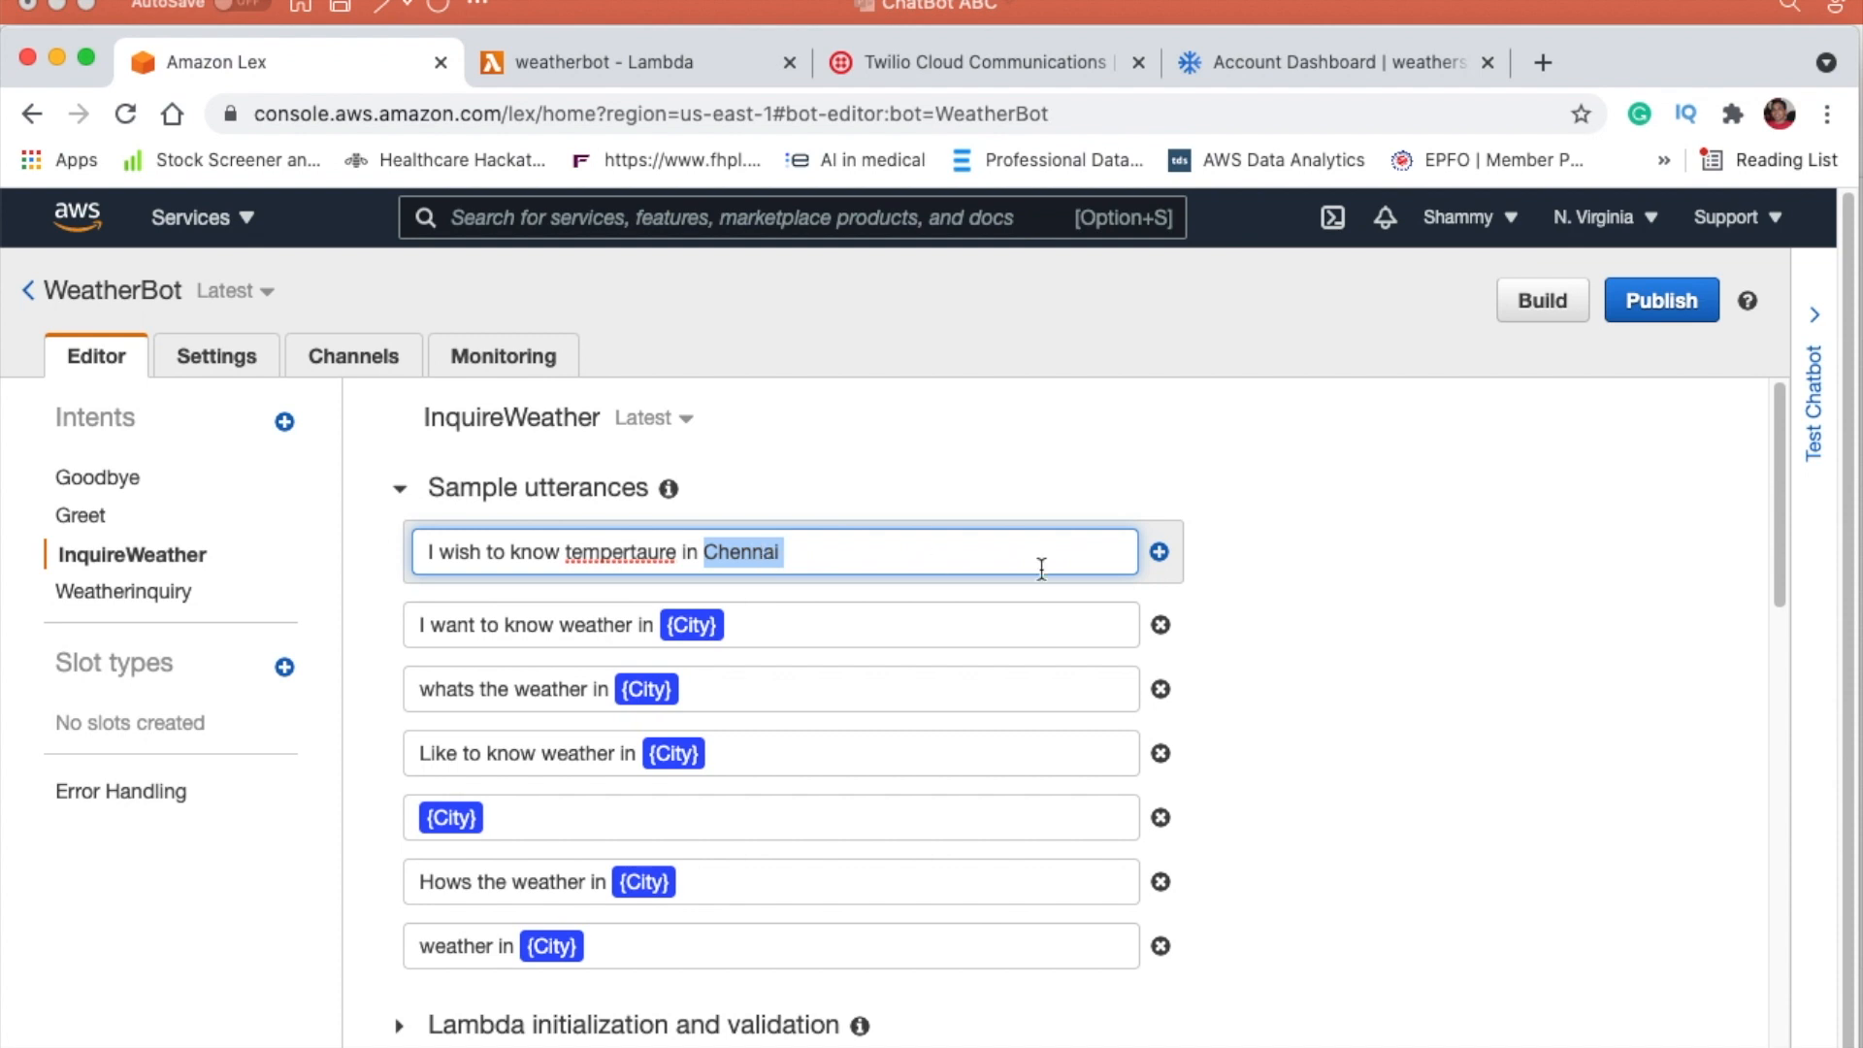
click(1159, 551)
drag(694, 625, 765, 629)
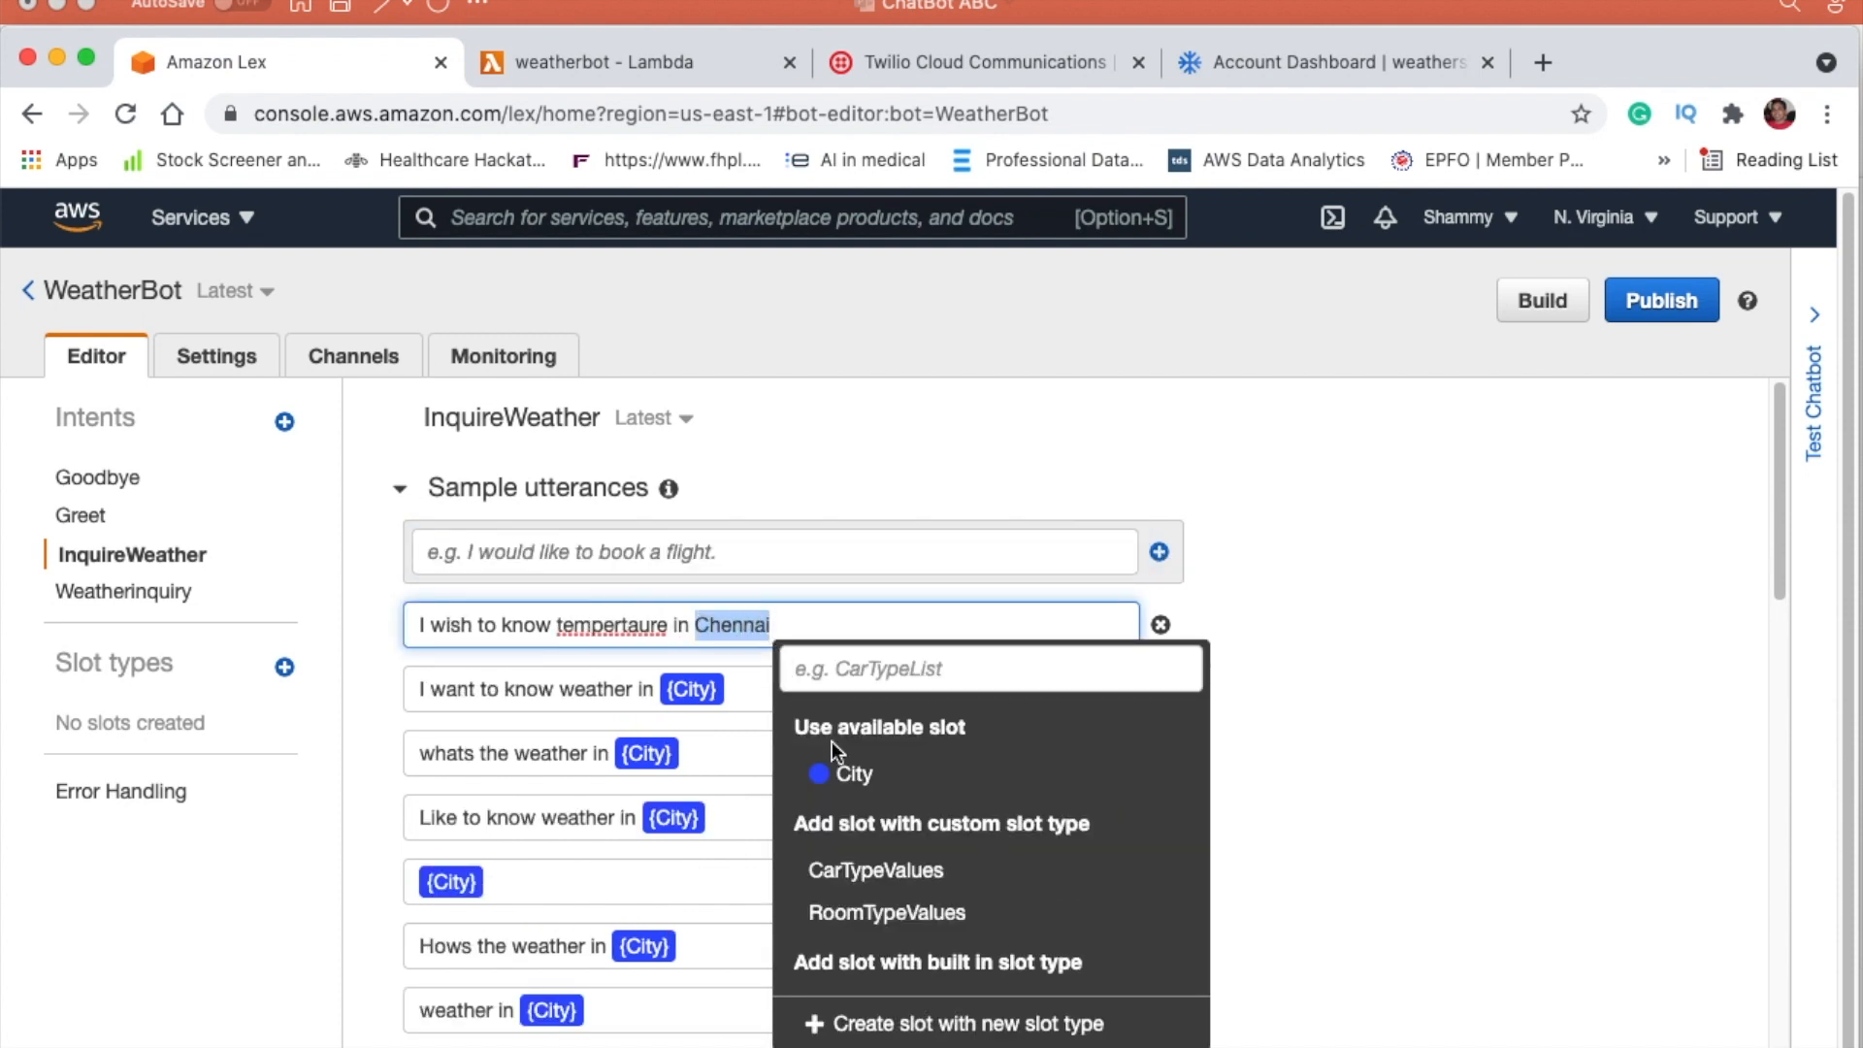
click(854, 773)
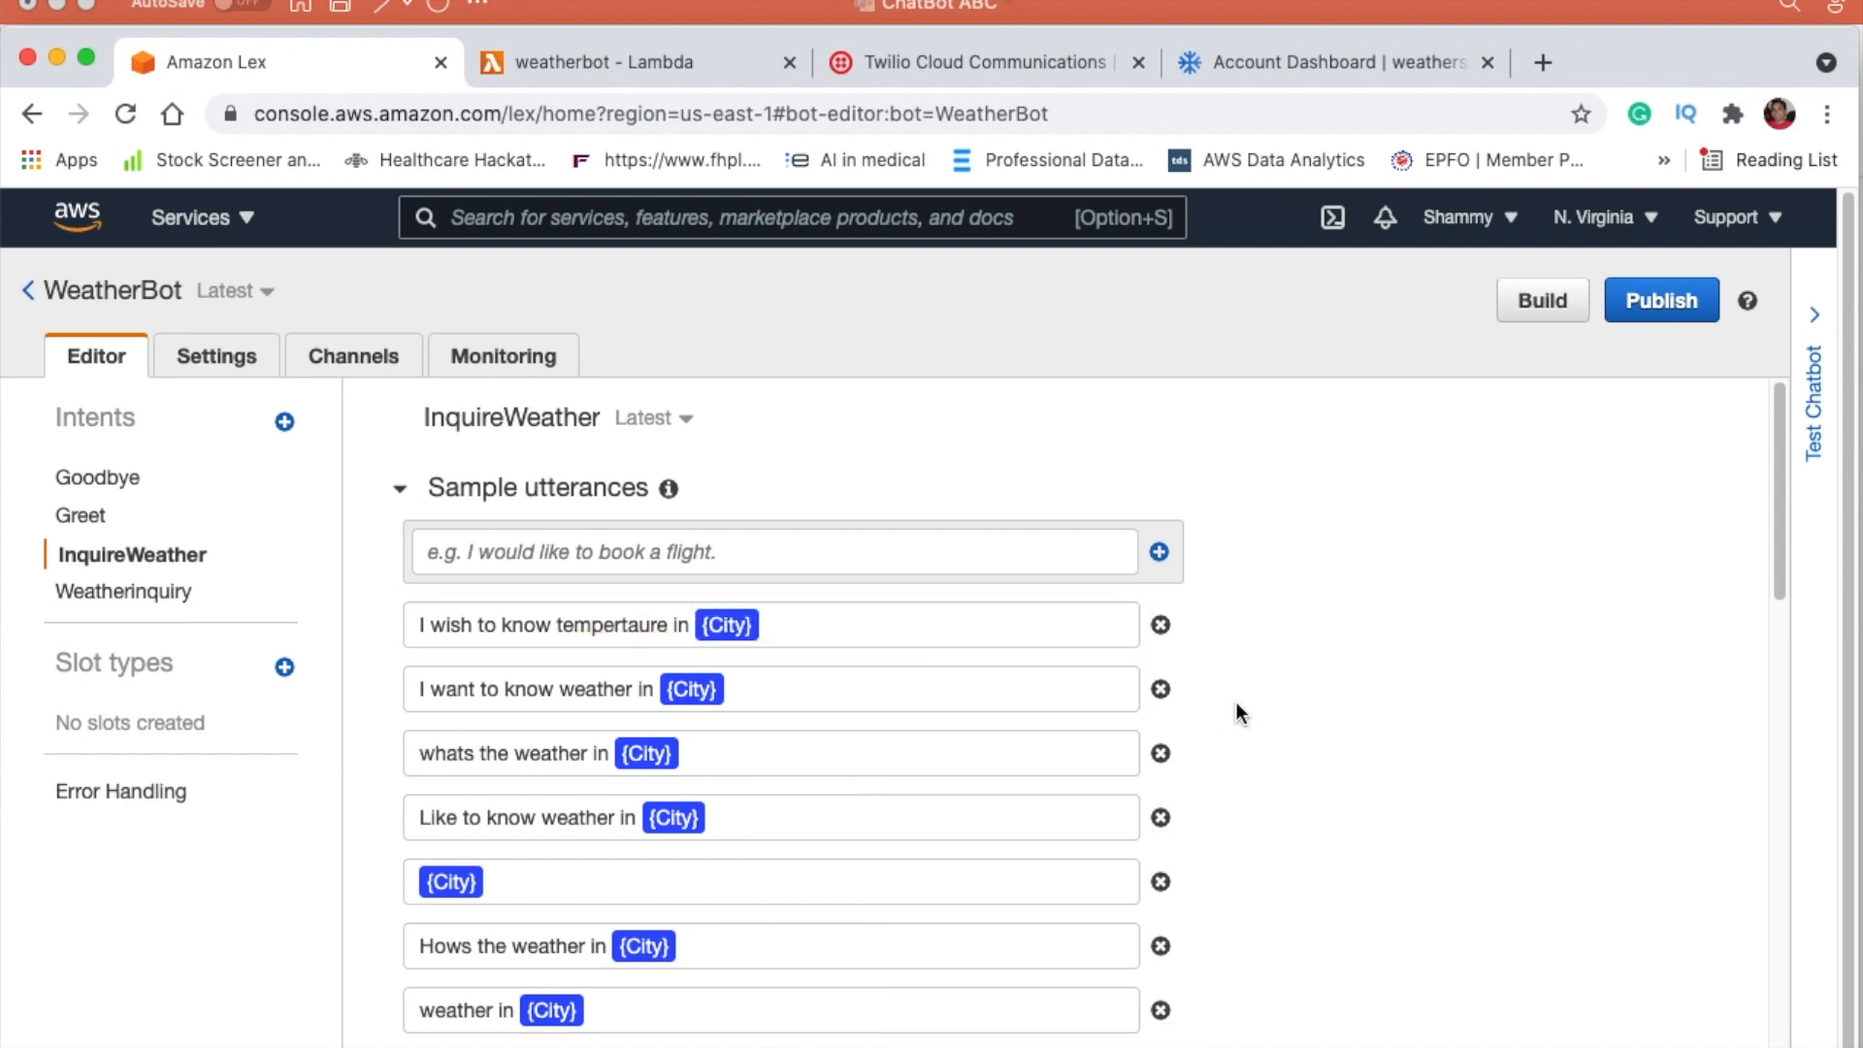
Step: Expand Lambda initialization and validation, enable its code hook to view the Lambda function option, and disable it again
scroll(1201, 693, down, 3)
scroll(1201, 691, down, 6)
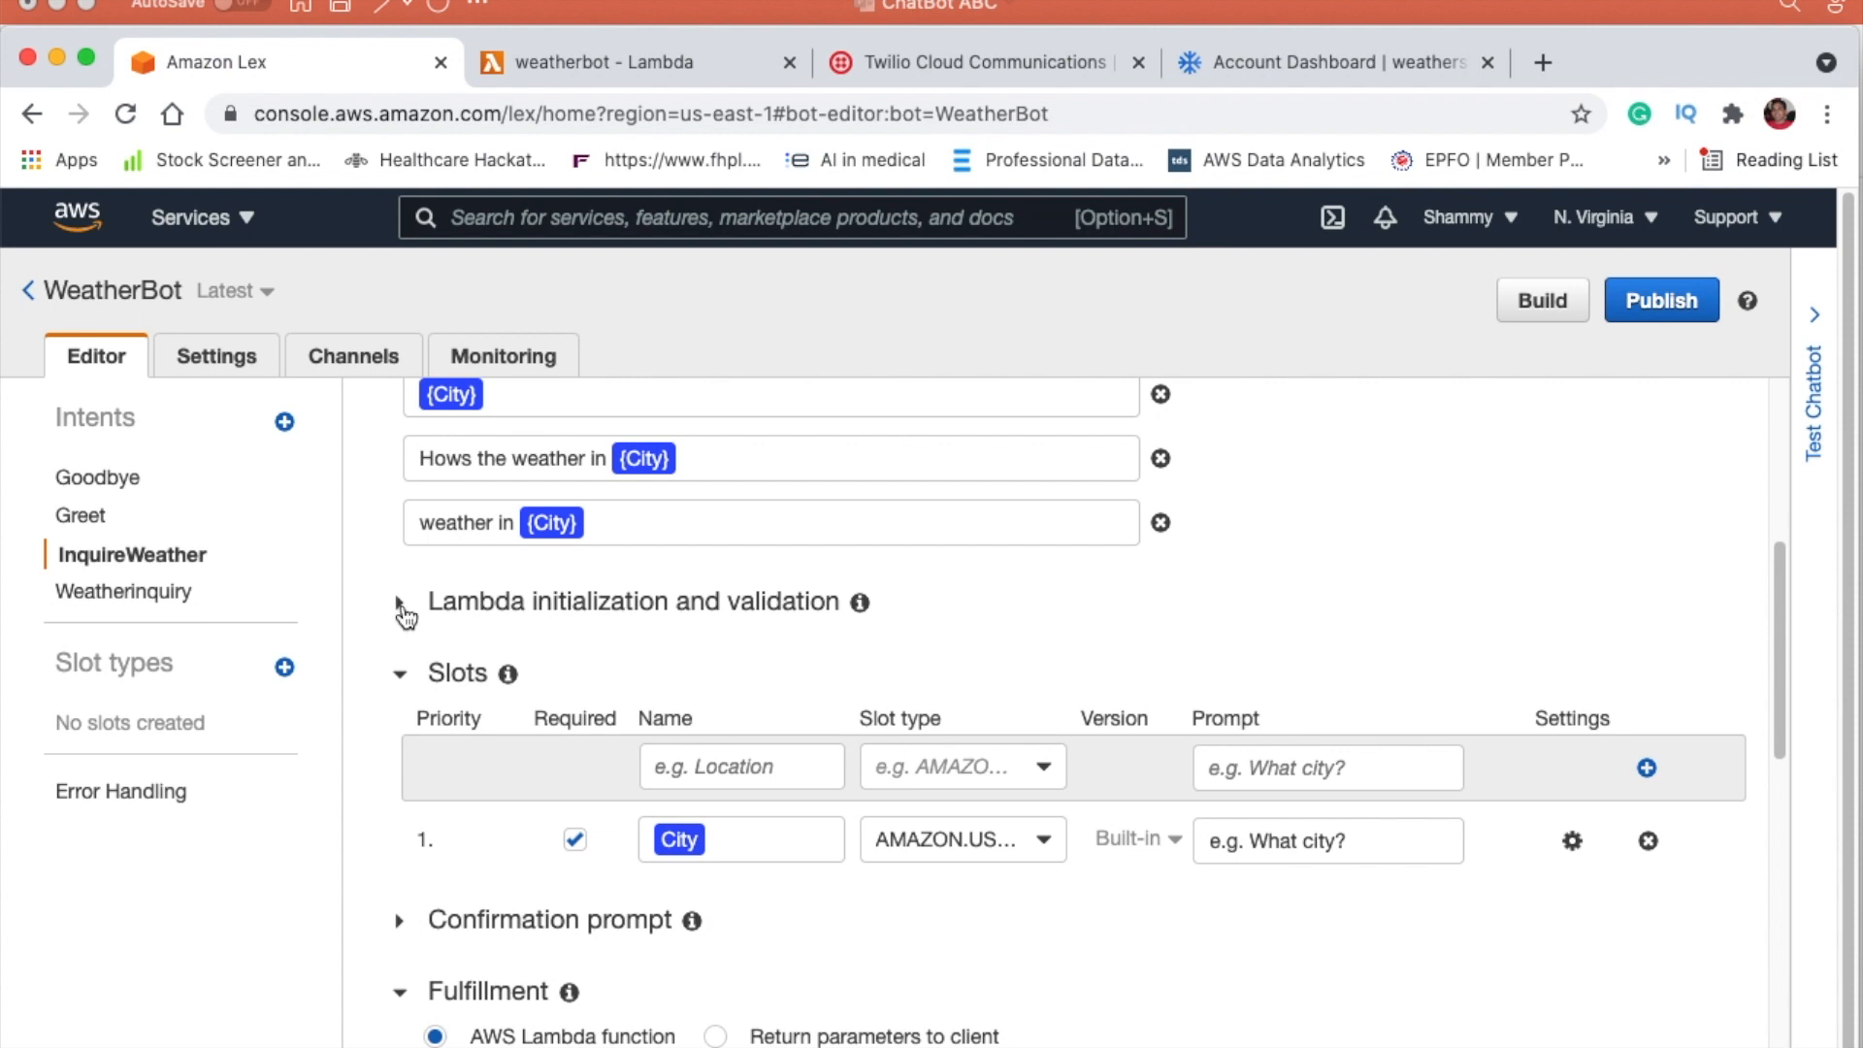
click(398, 603)
scroll(1067, 645, up, 6)
scroll(1072, 643, up, 2)
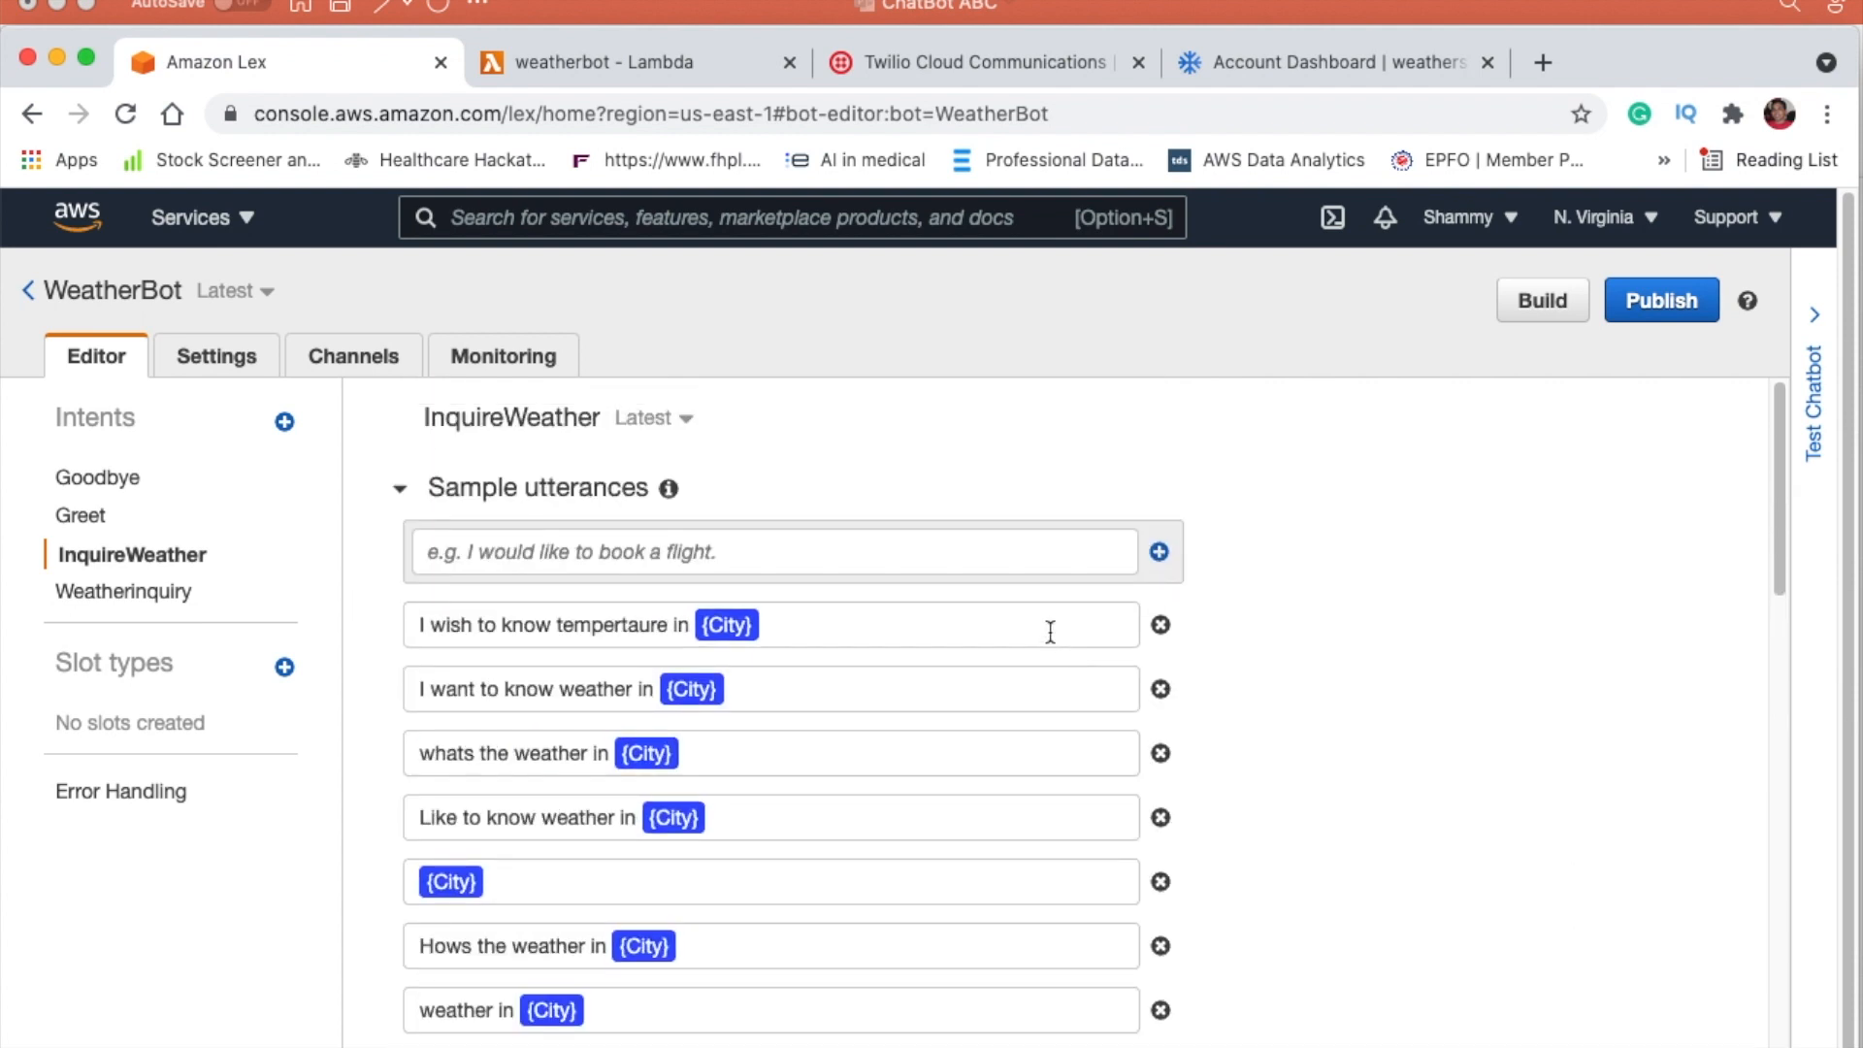
scroll(1052, 631, down, 2)
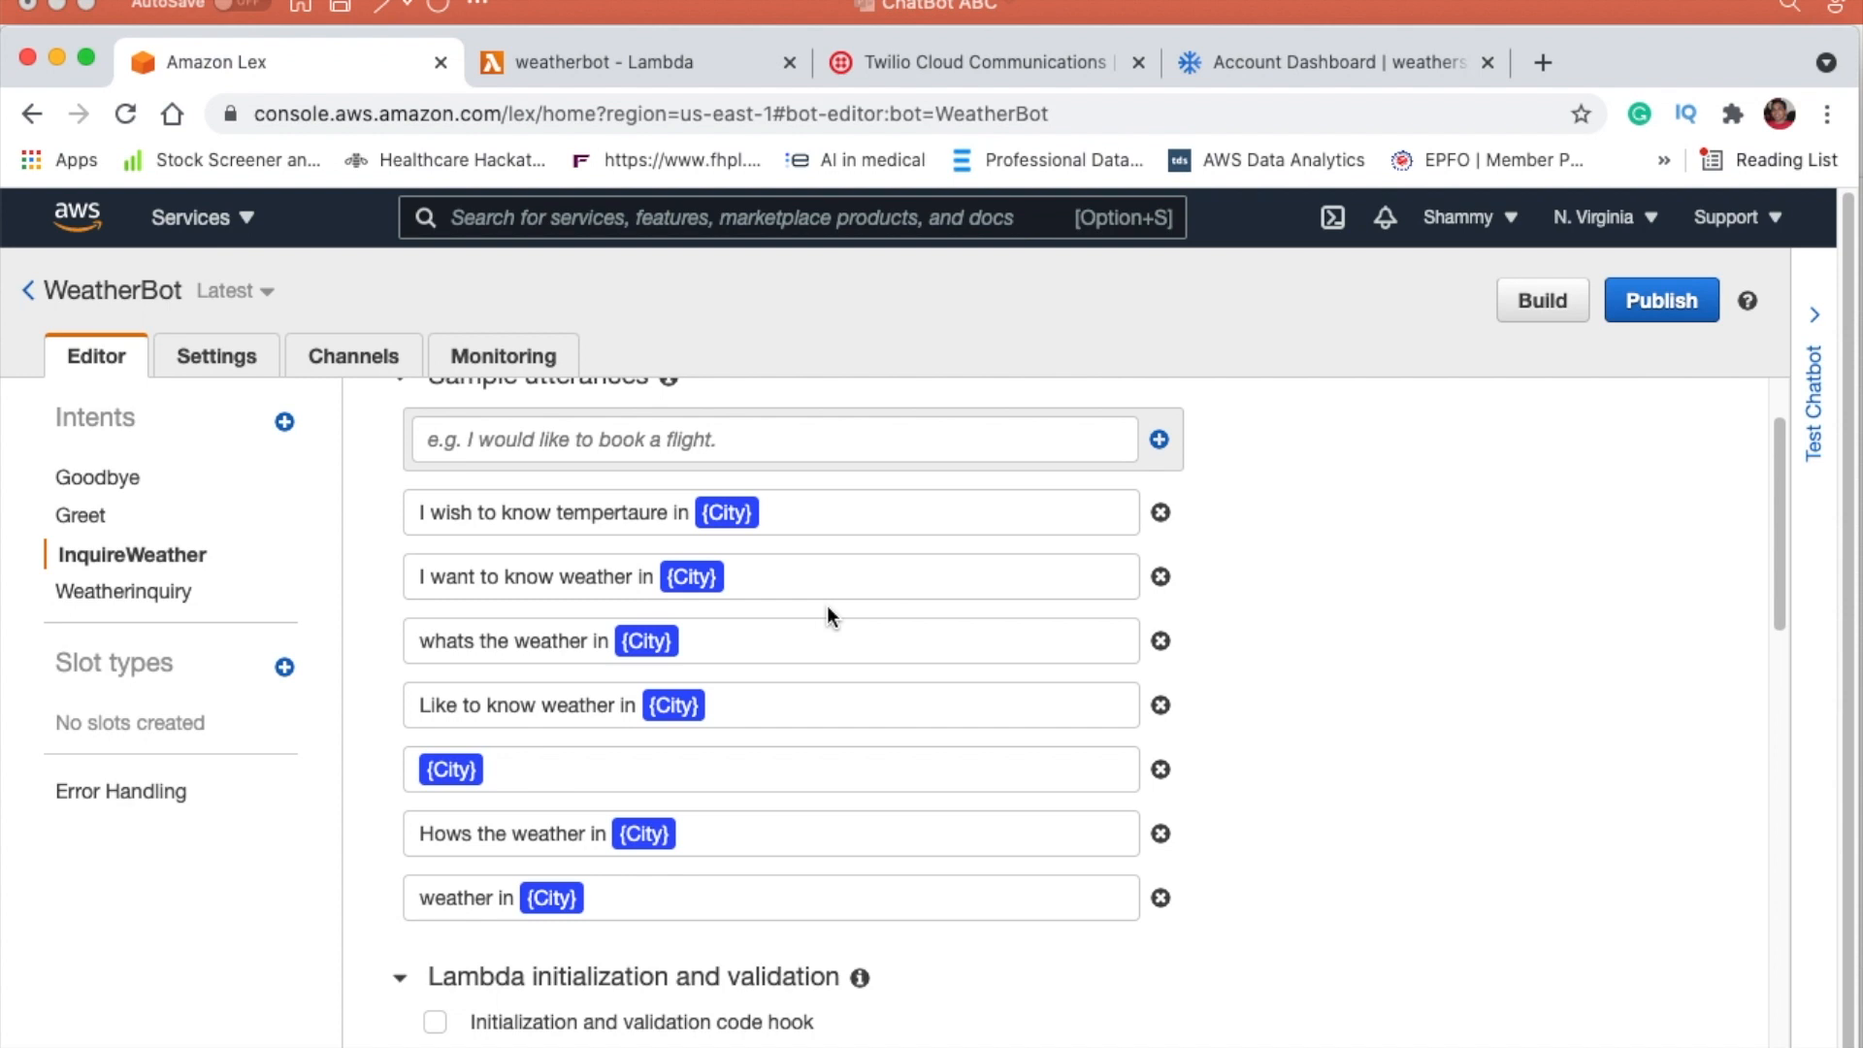
scroll(827, 605, down, 5)
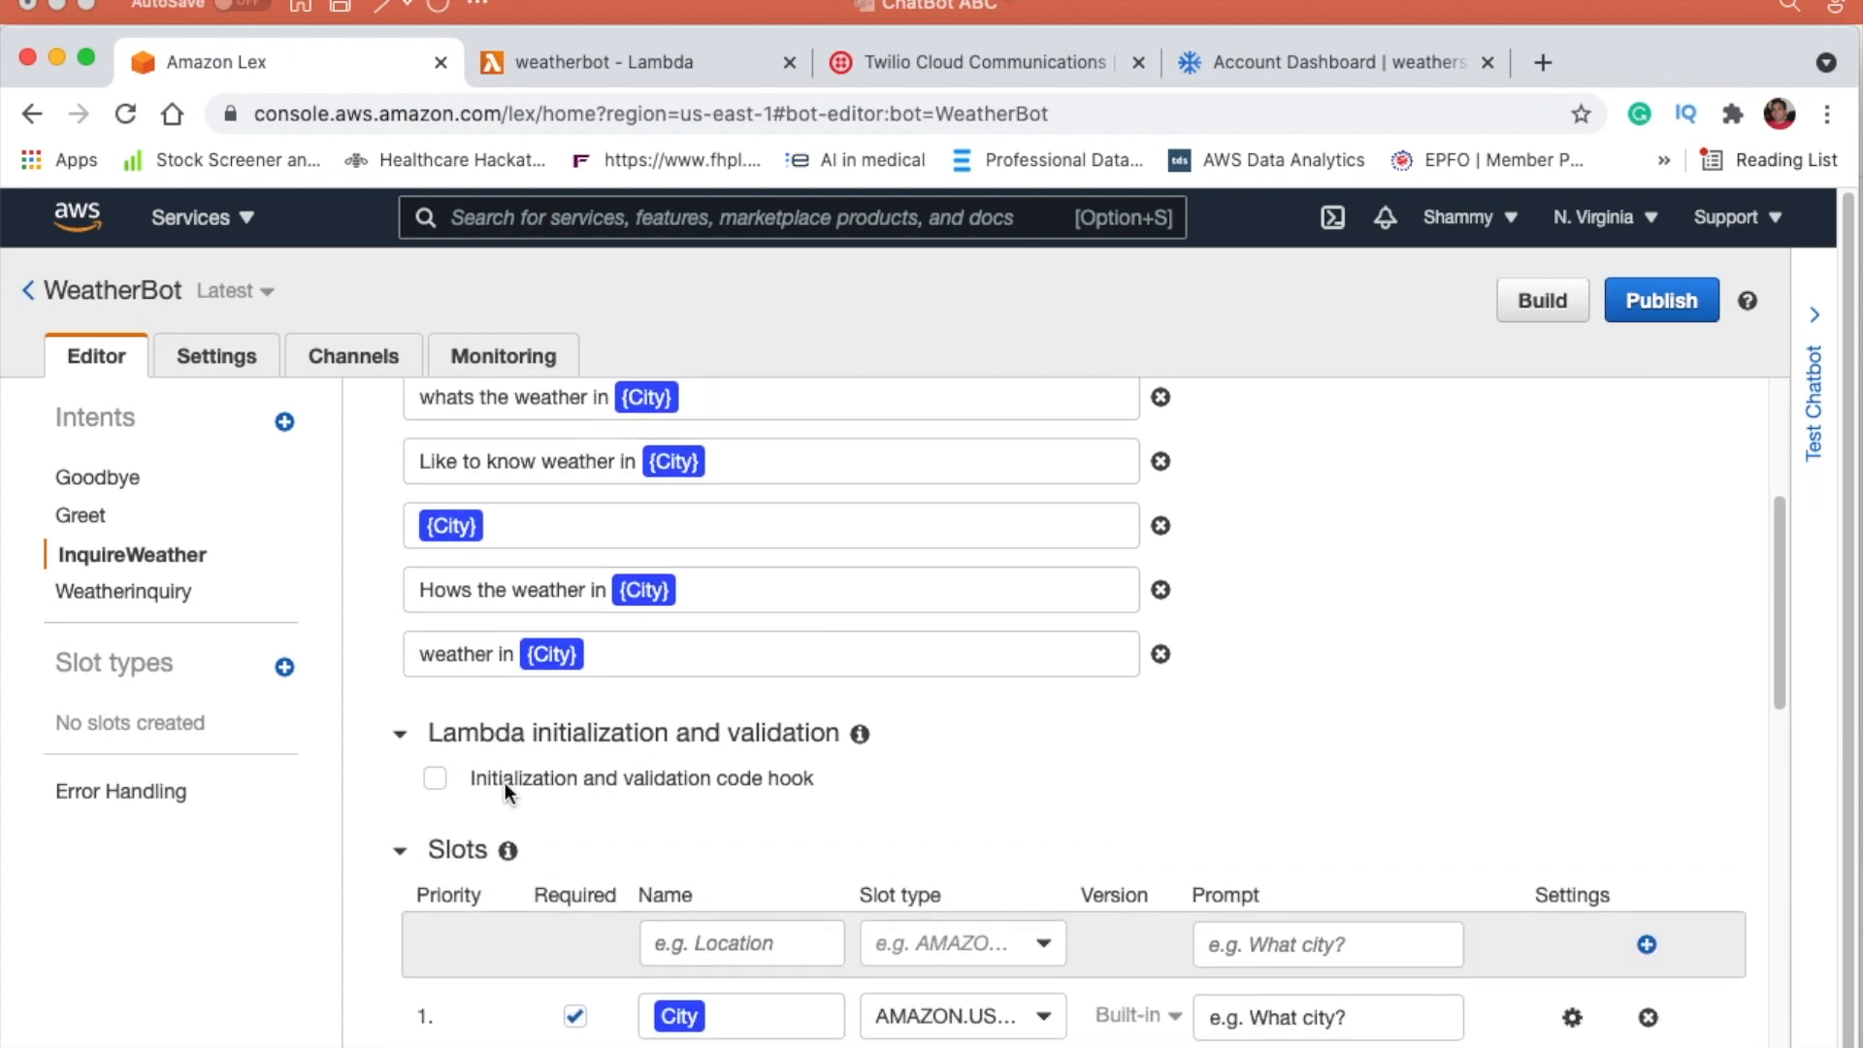
click(435, 779)
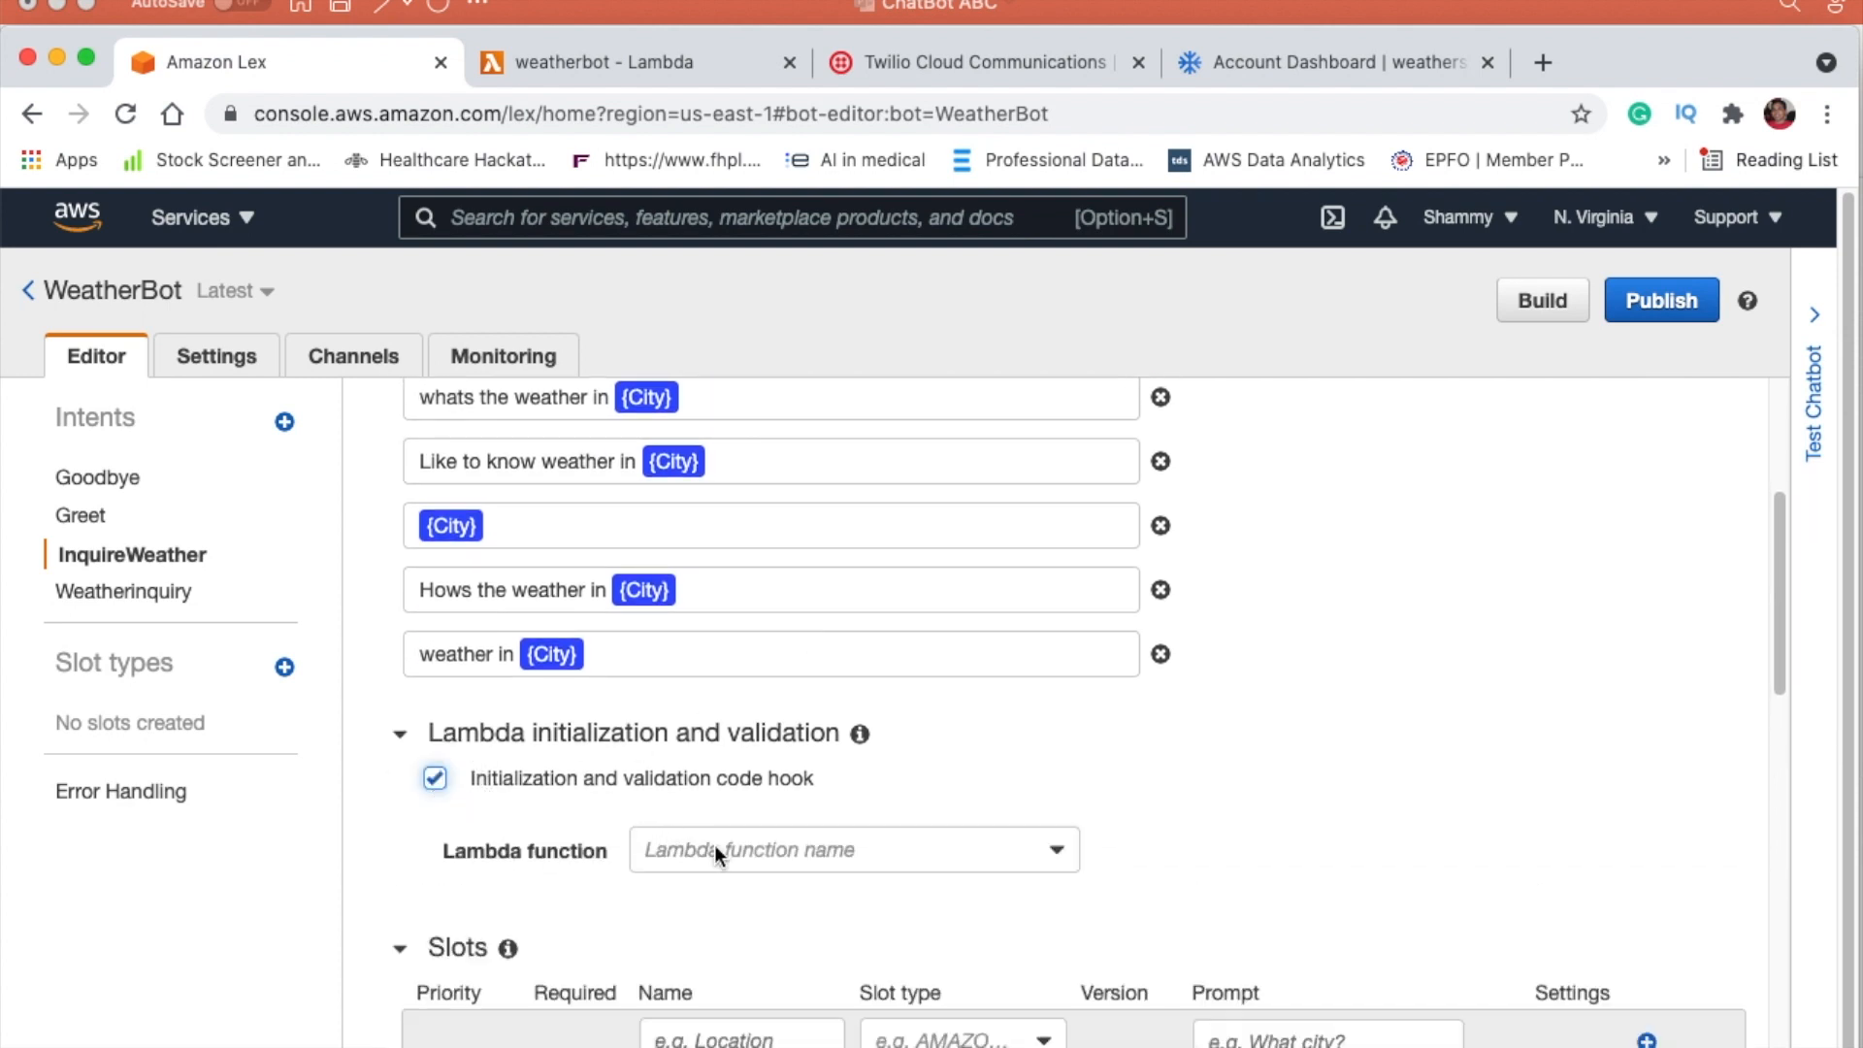
click(434, 779)
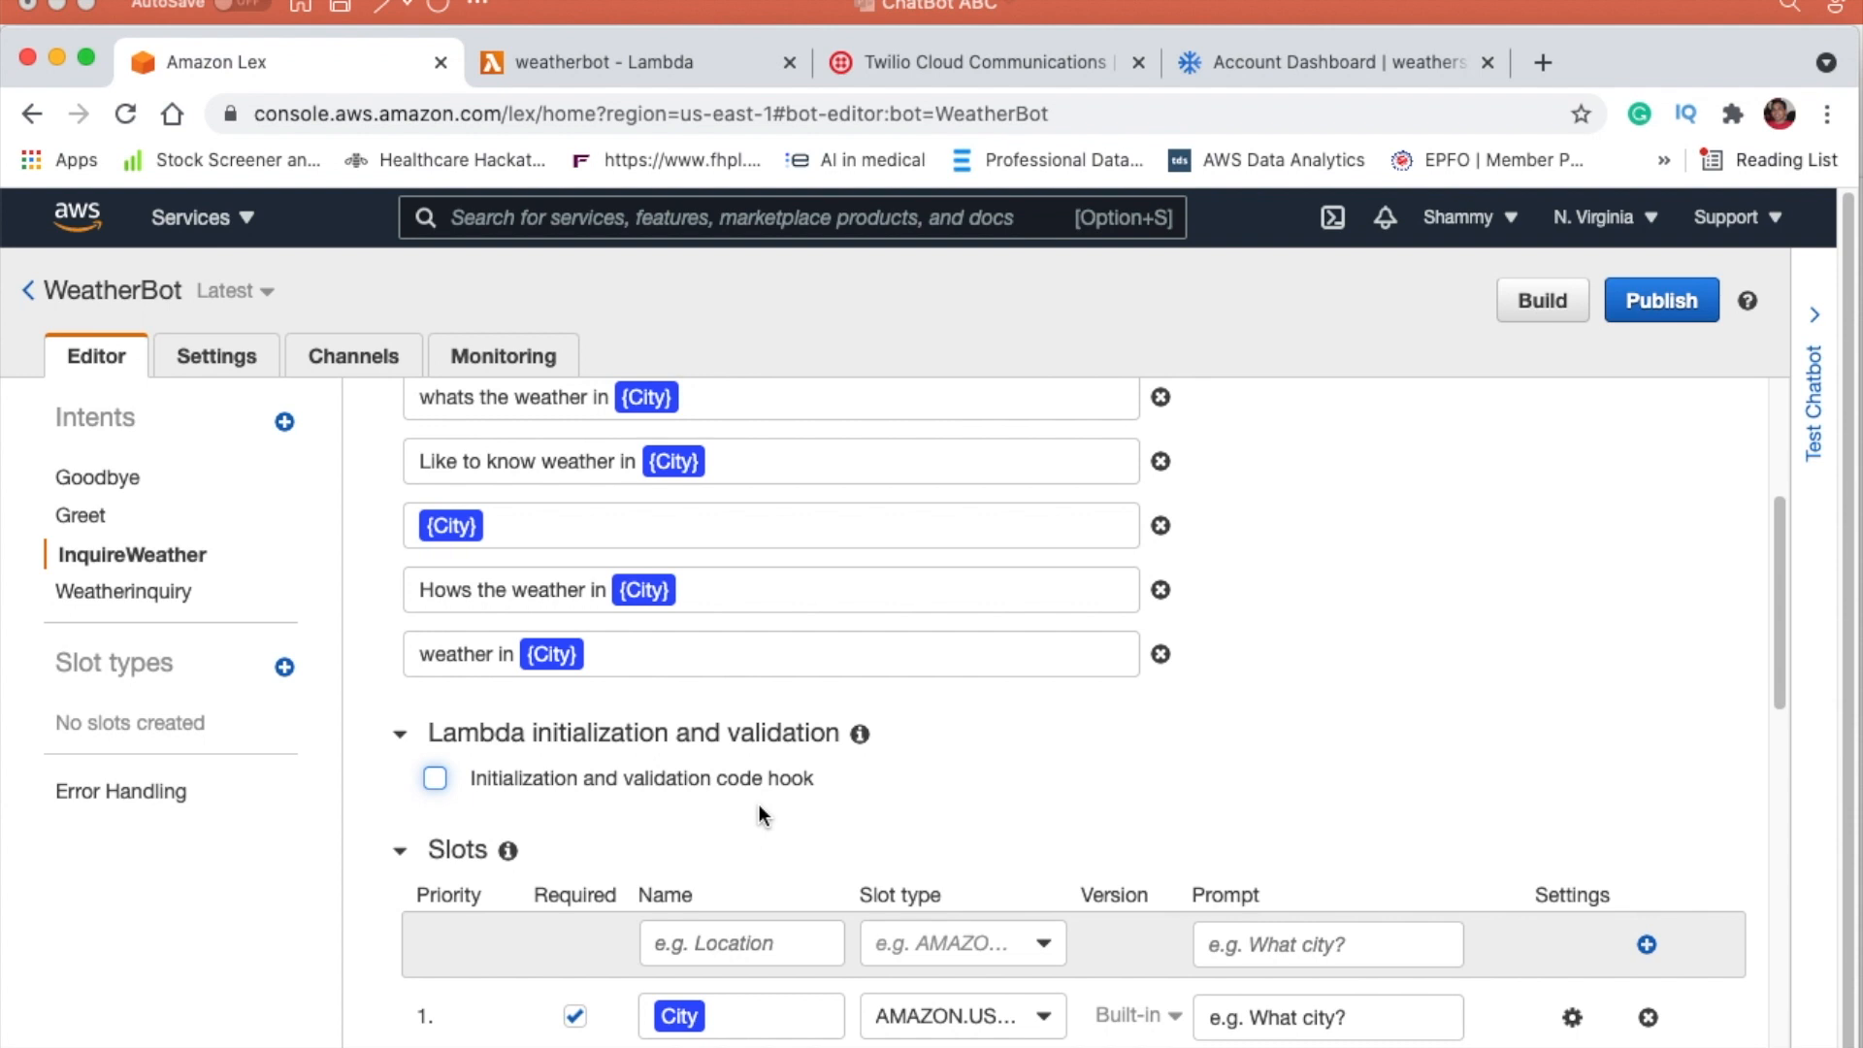
Step: Examine the built-in slot types offered for the City slot, including AMAZON.US_CITY
scroll(1048, 735, down, 5)
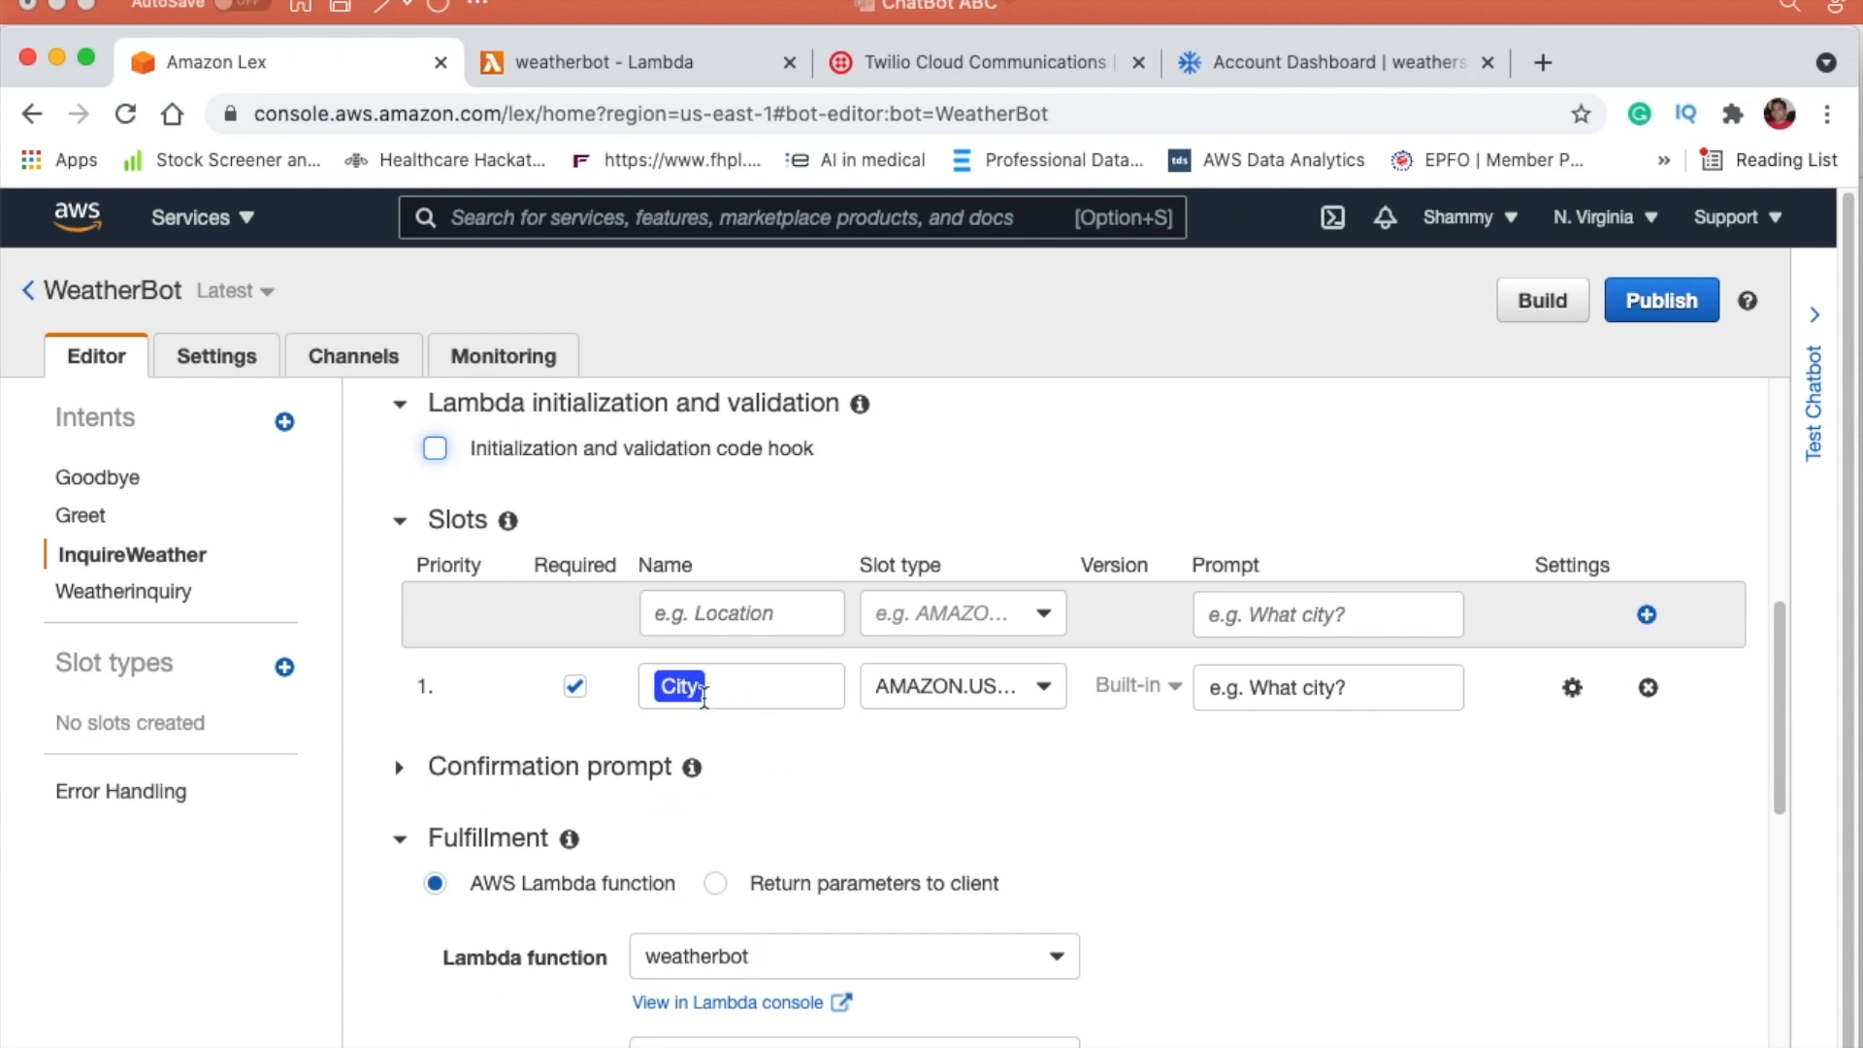
click(1043, 689)
click(1043, 688)
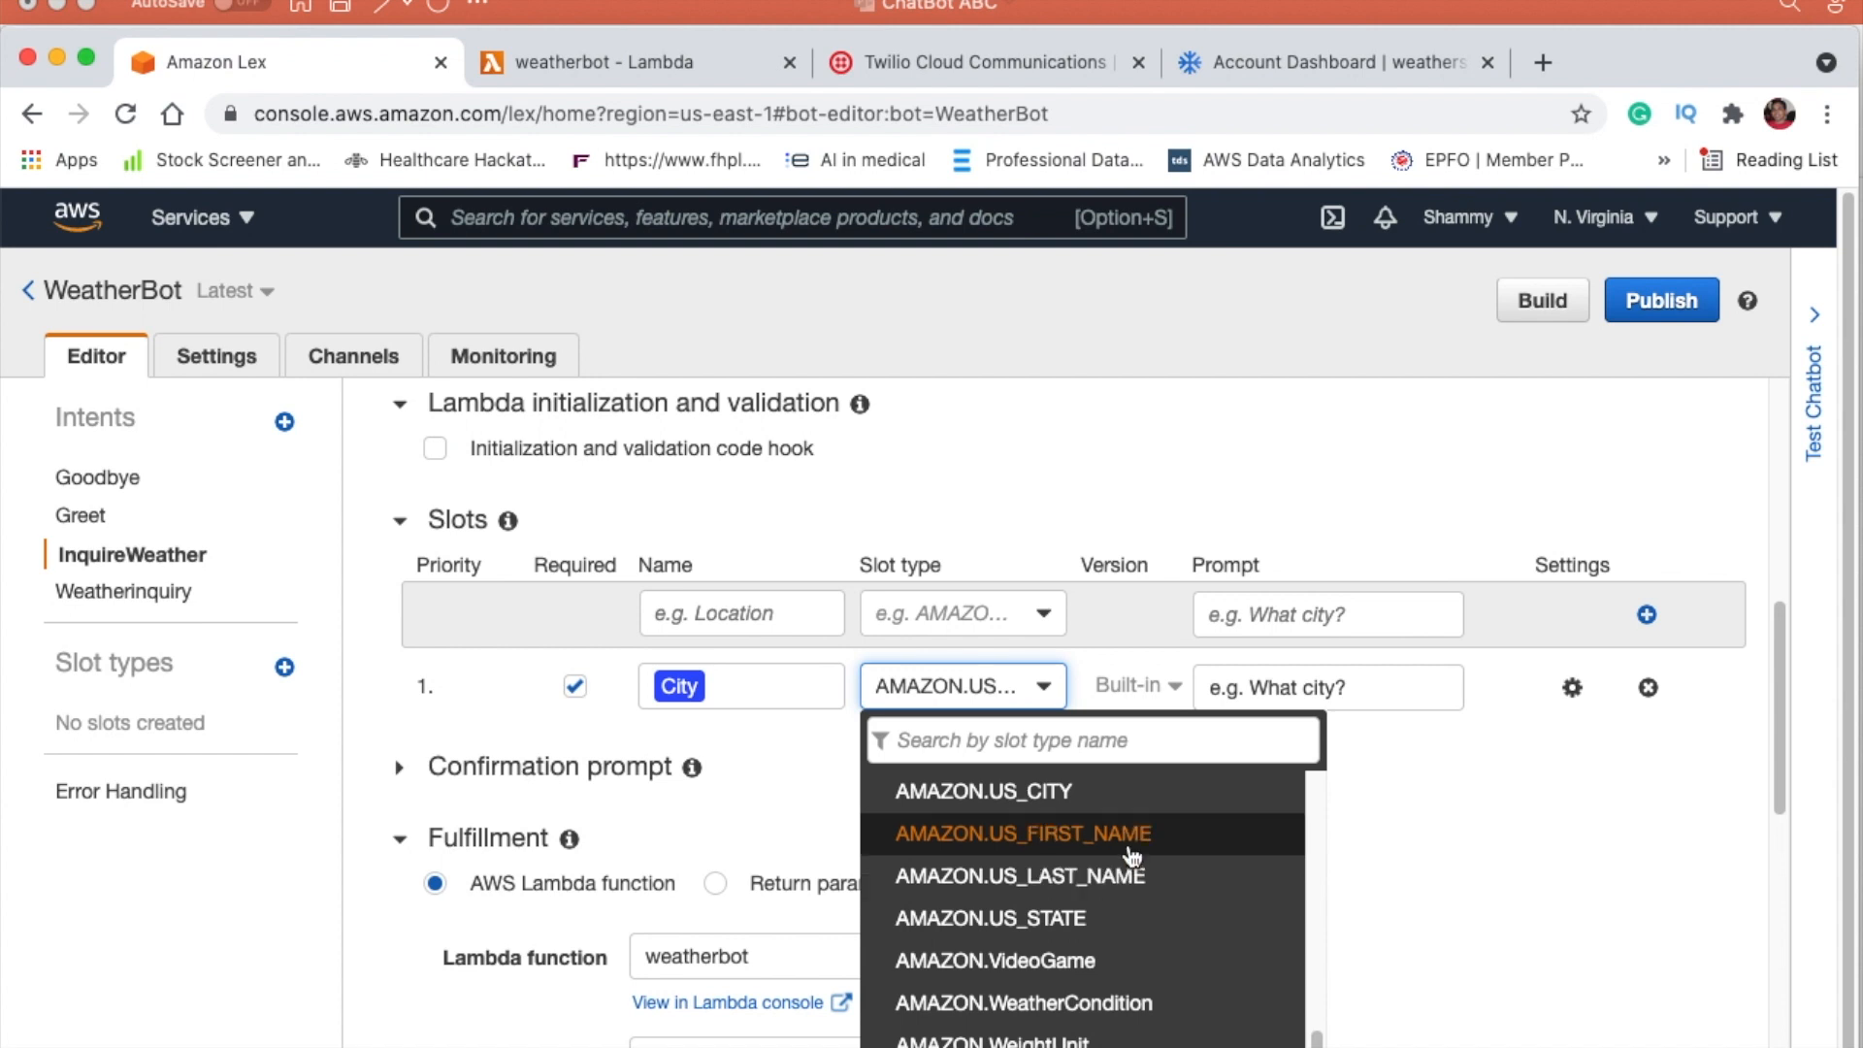
click(1077, 813)
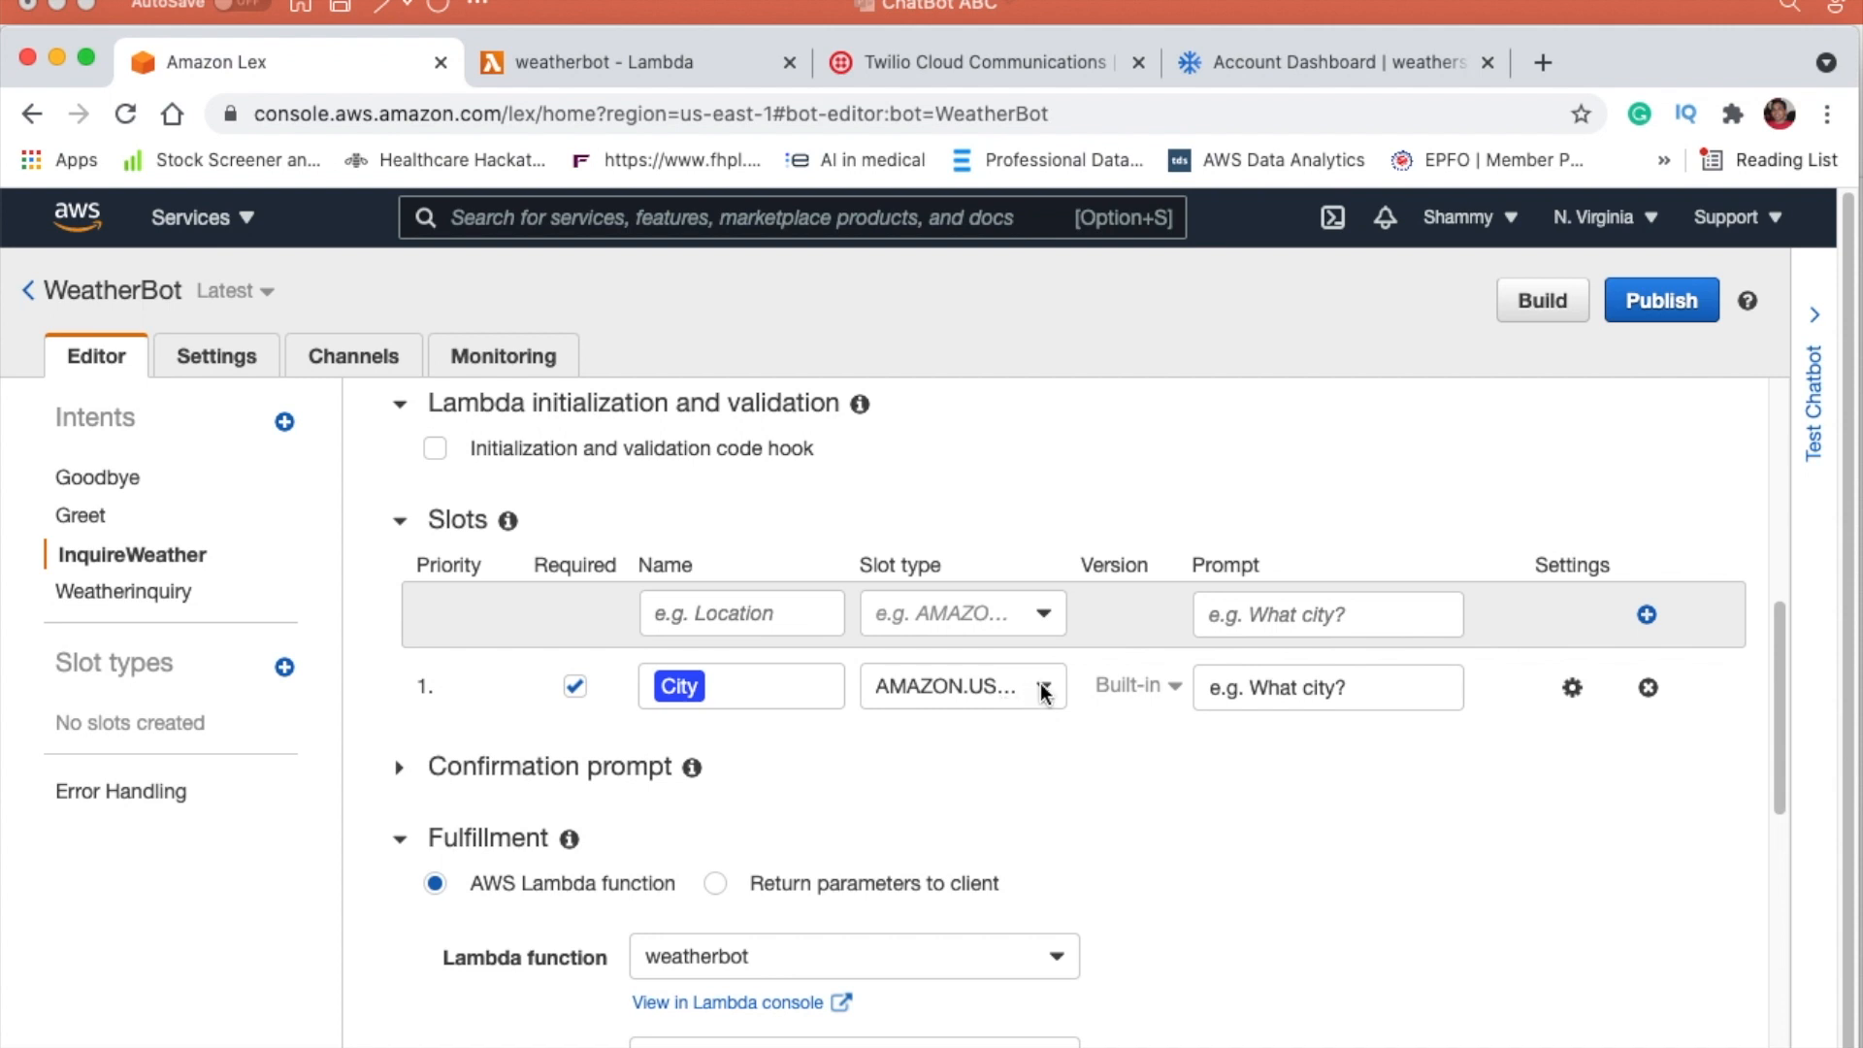
Step: Expand the confirmation prompt section and review its option alongside the City slot settings
click(883, 761)
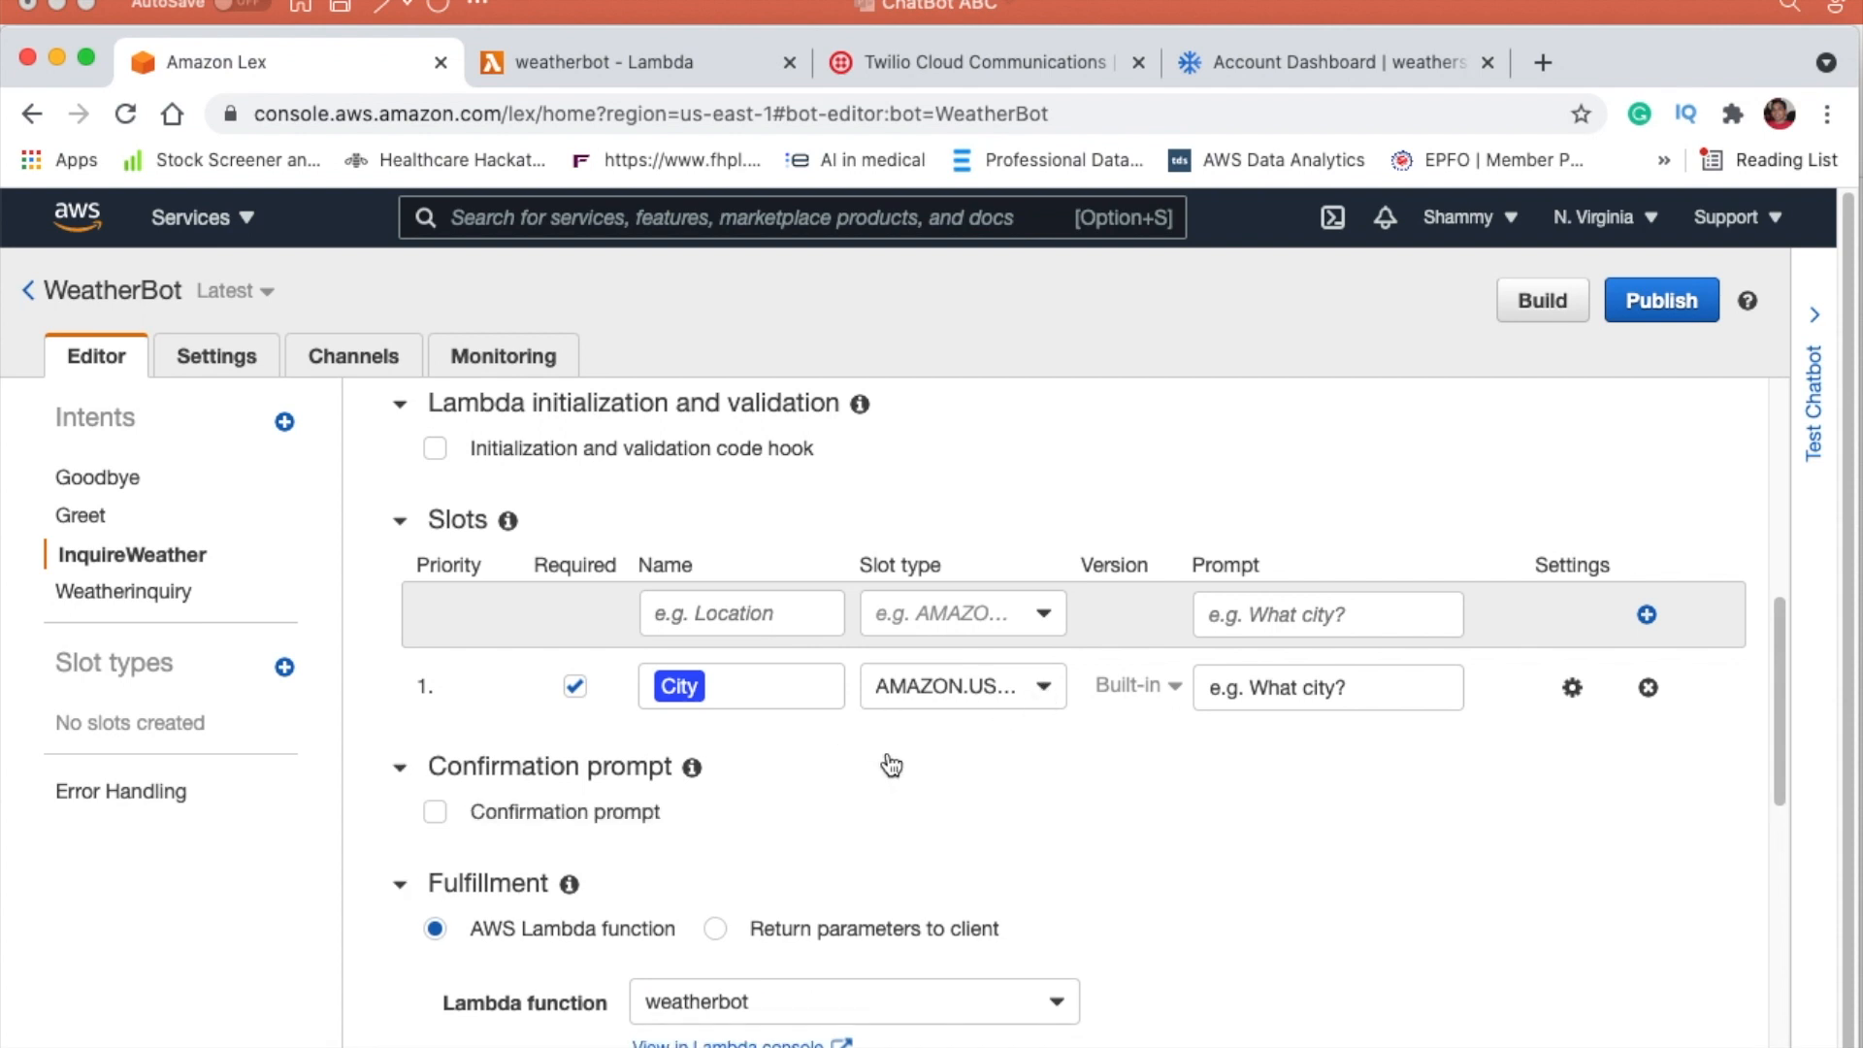
scroll(936, 782, down, 2)
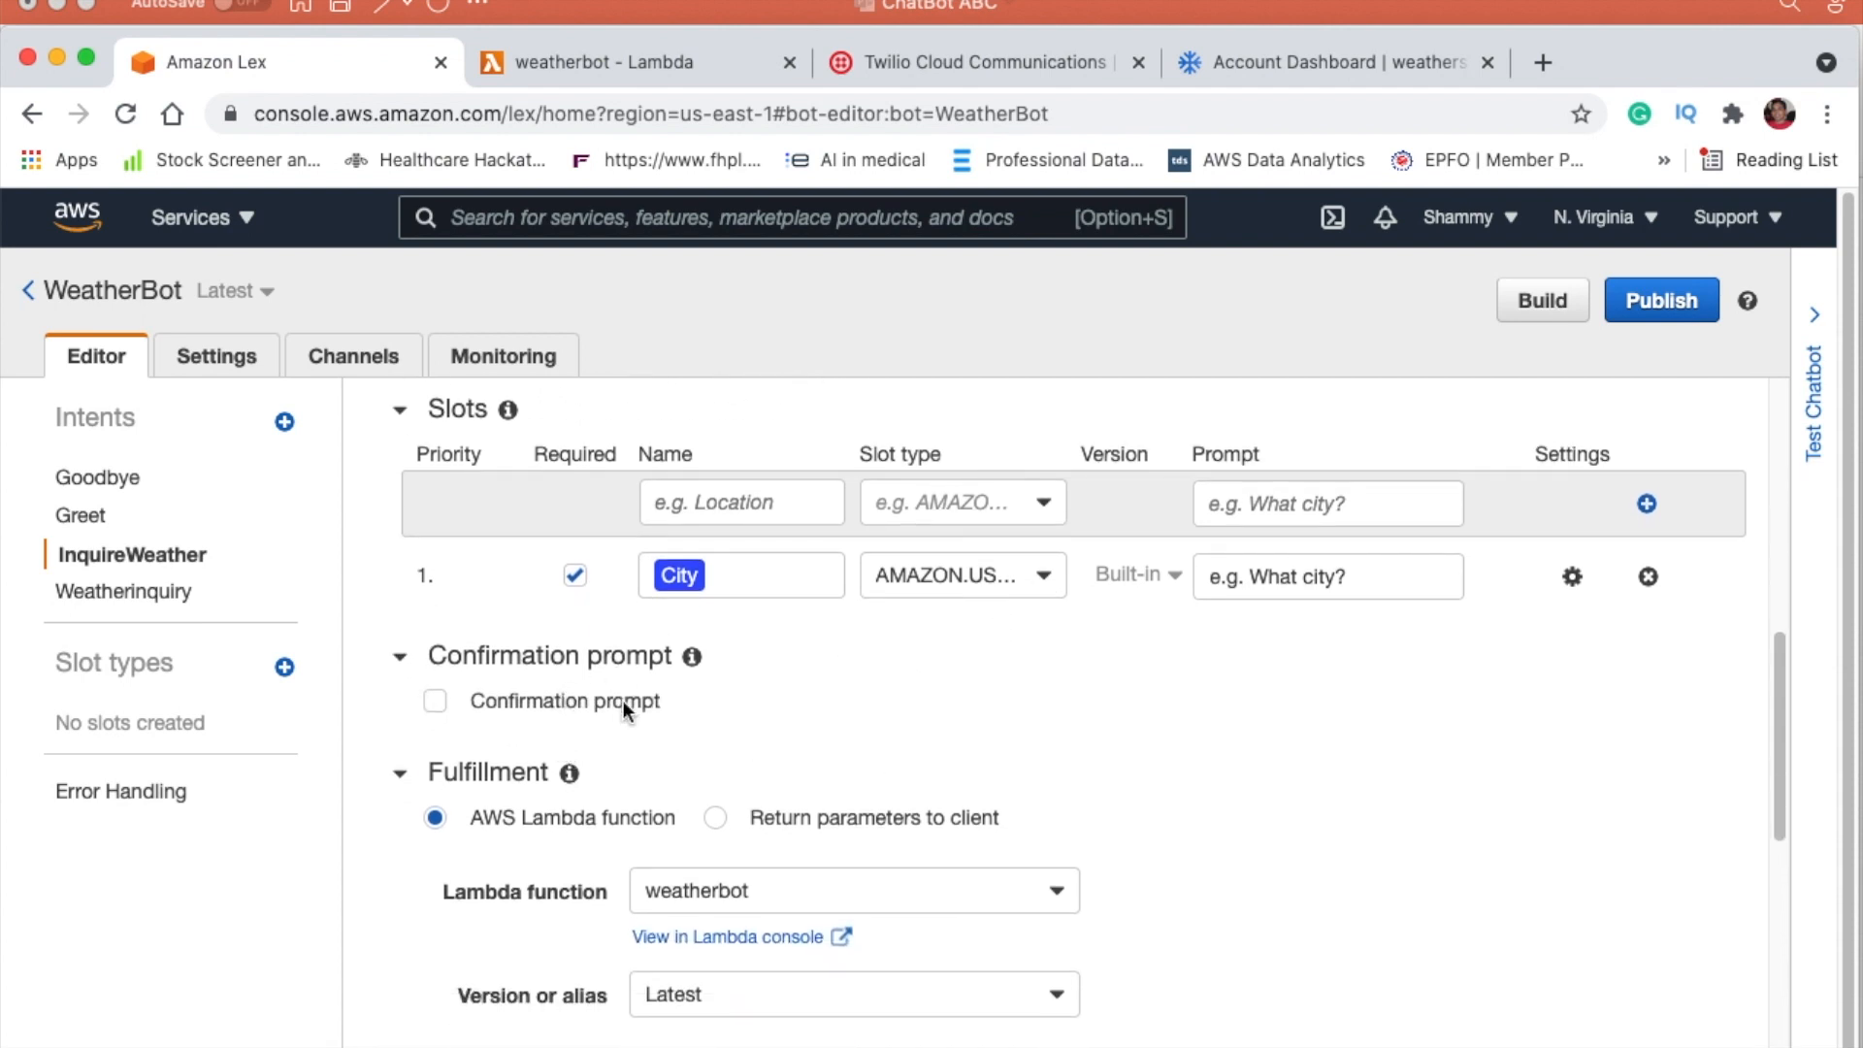
scroll(906, 682, down, 1)
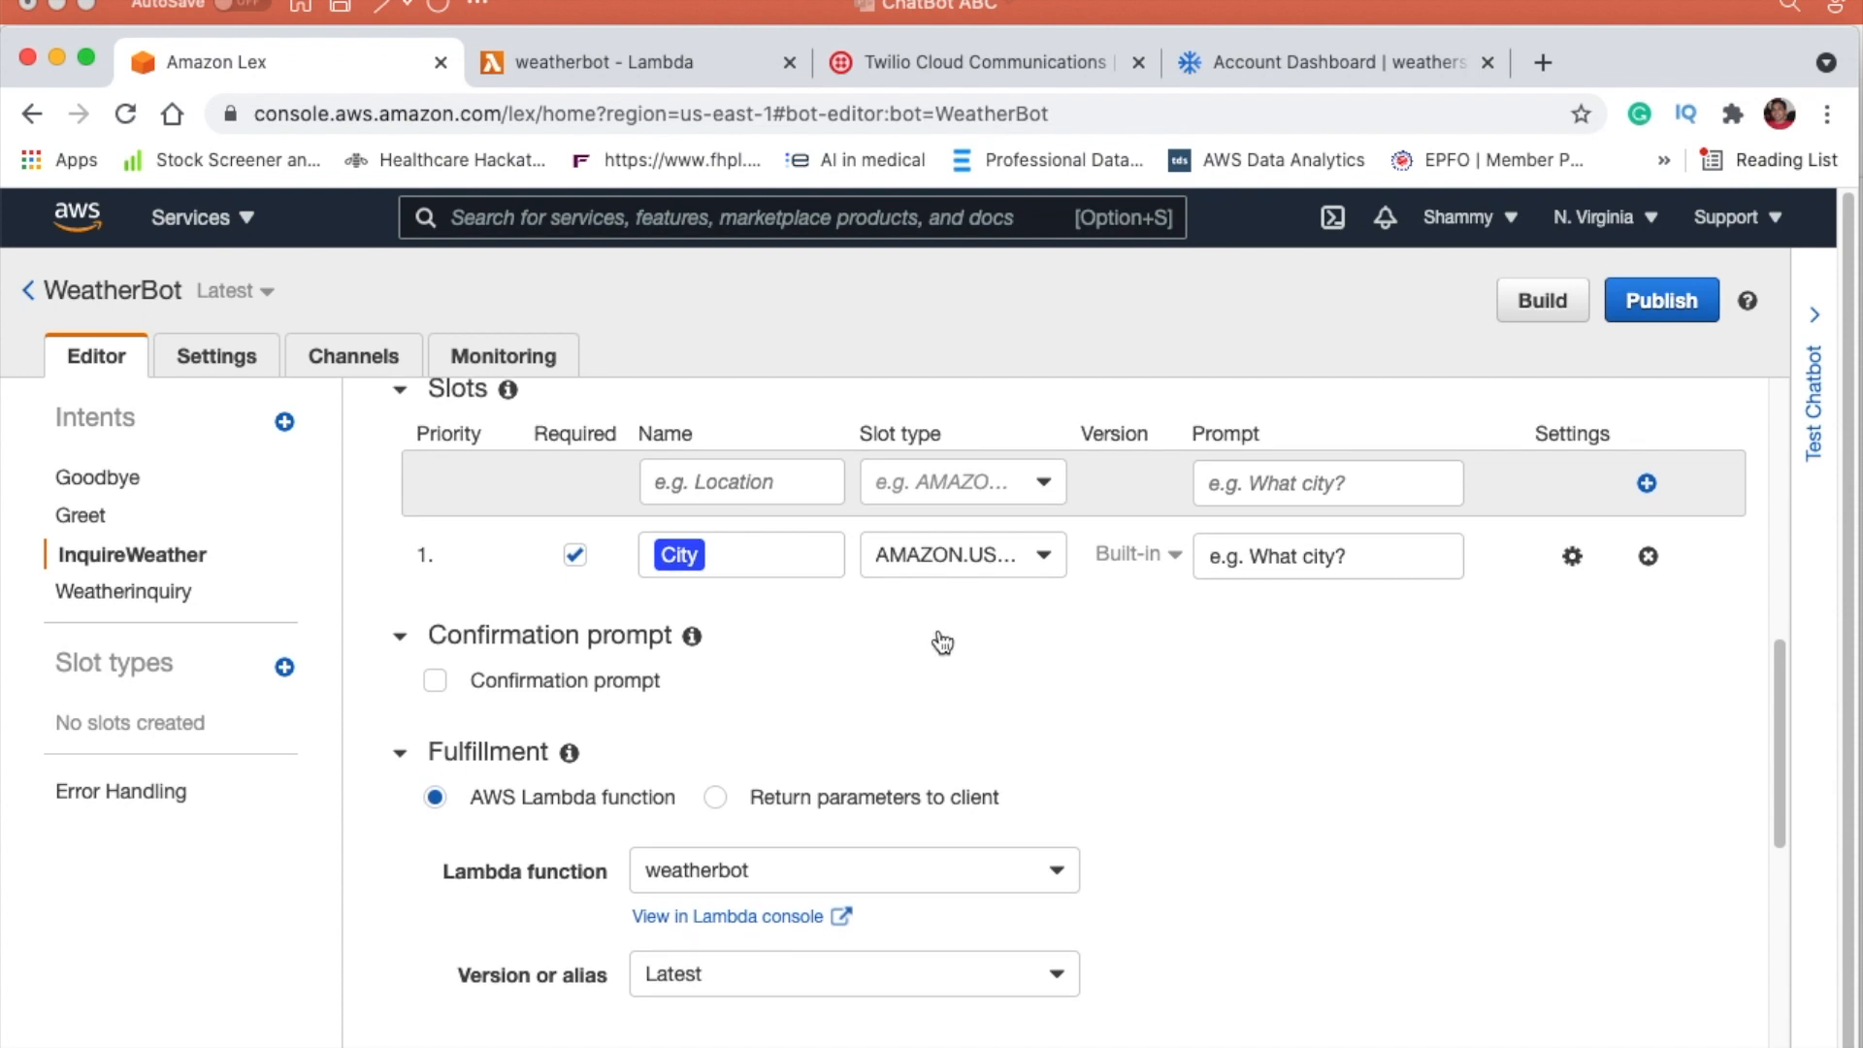
scroll(742, 530, up, 2)
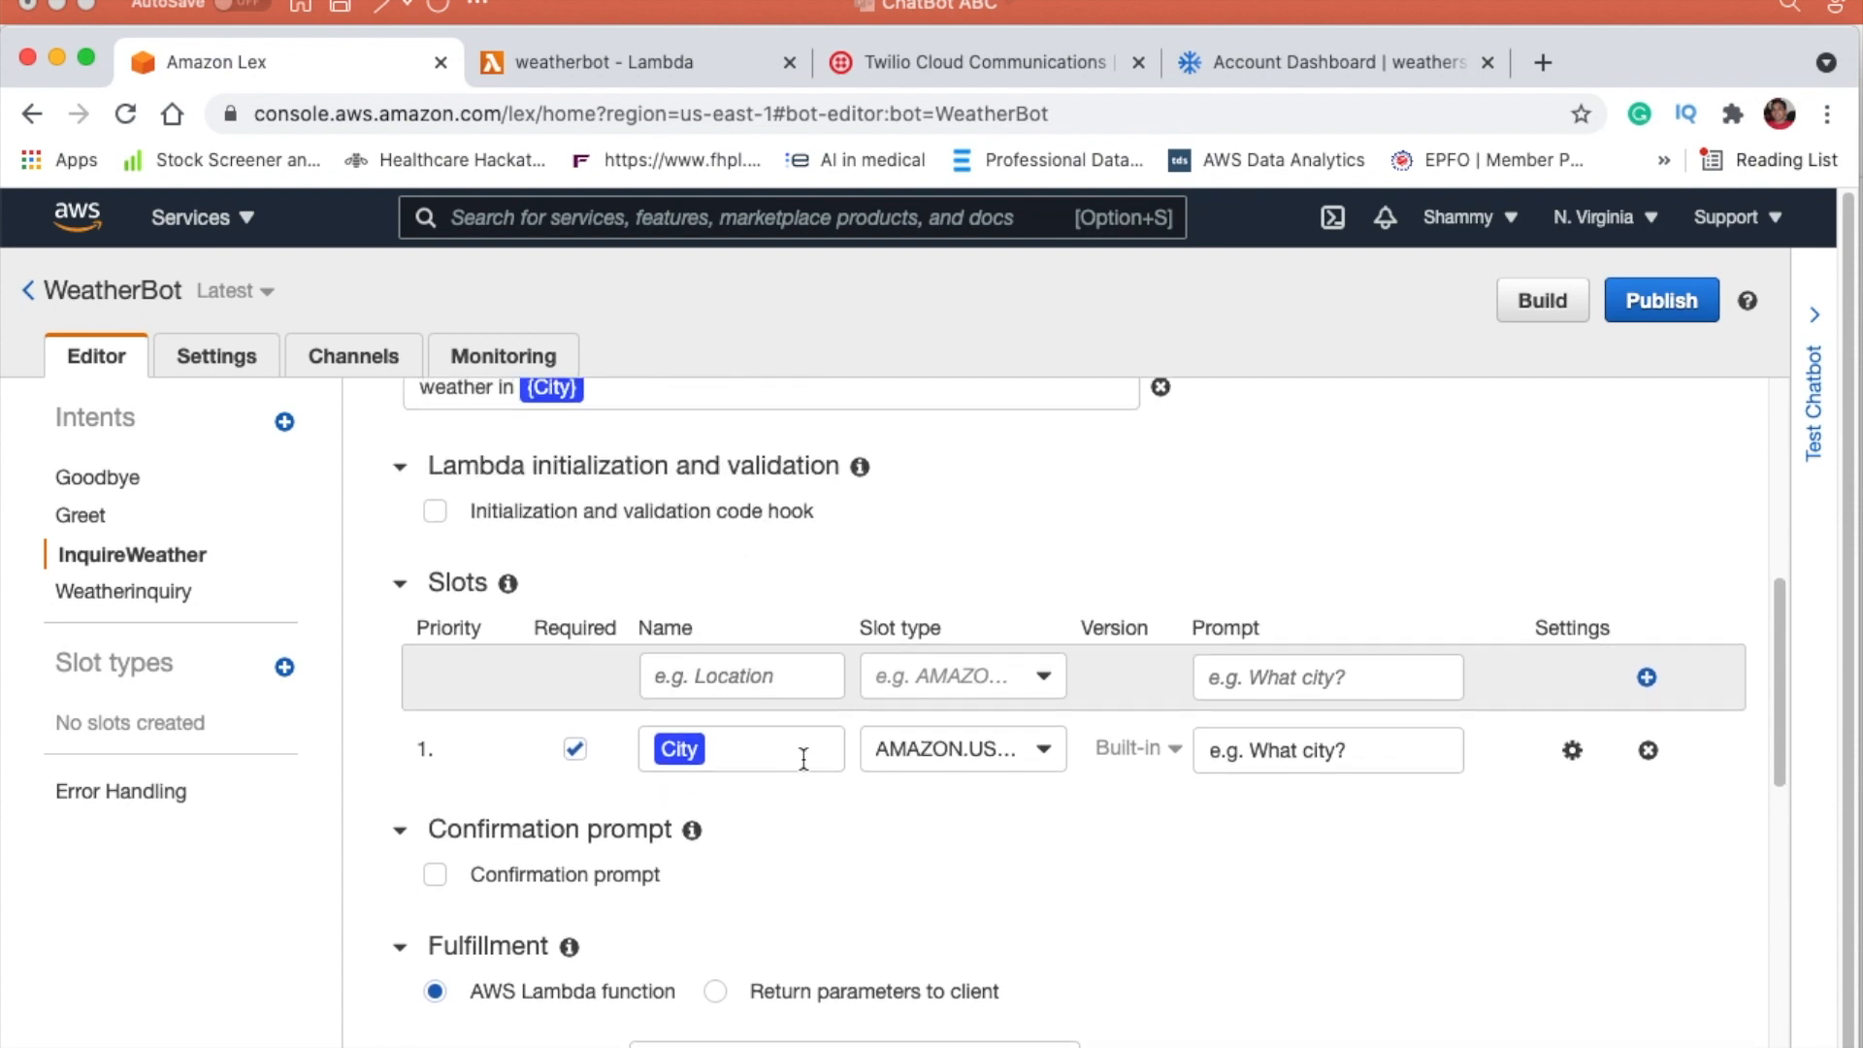
Step: Choose weatherbot as the Lambda function that fulfills the InquireWeather intent
scroll(897, 757, down, 2)
scroll(902, 761, down, 3)
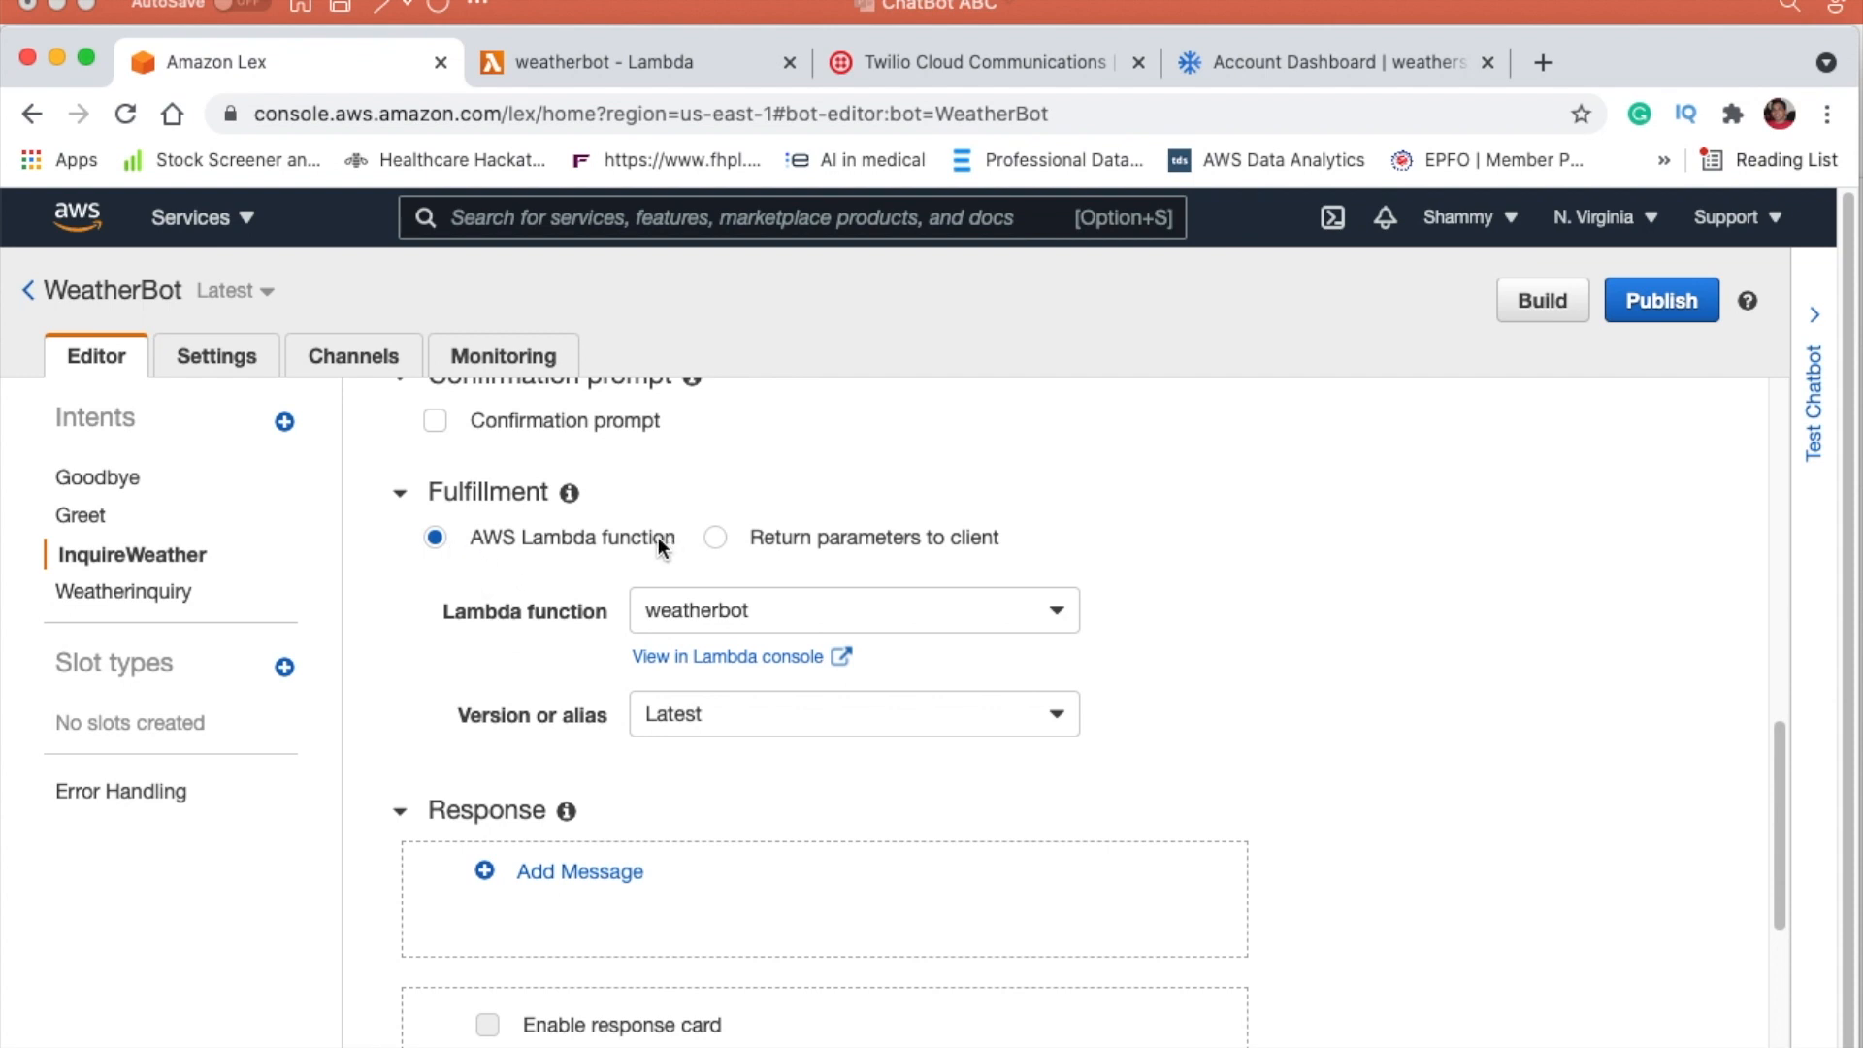
click(934, 602)
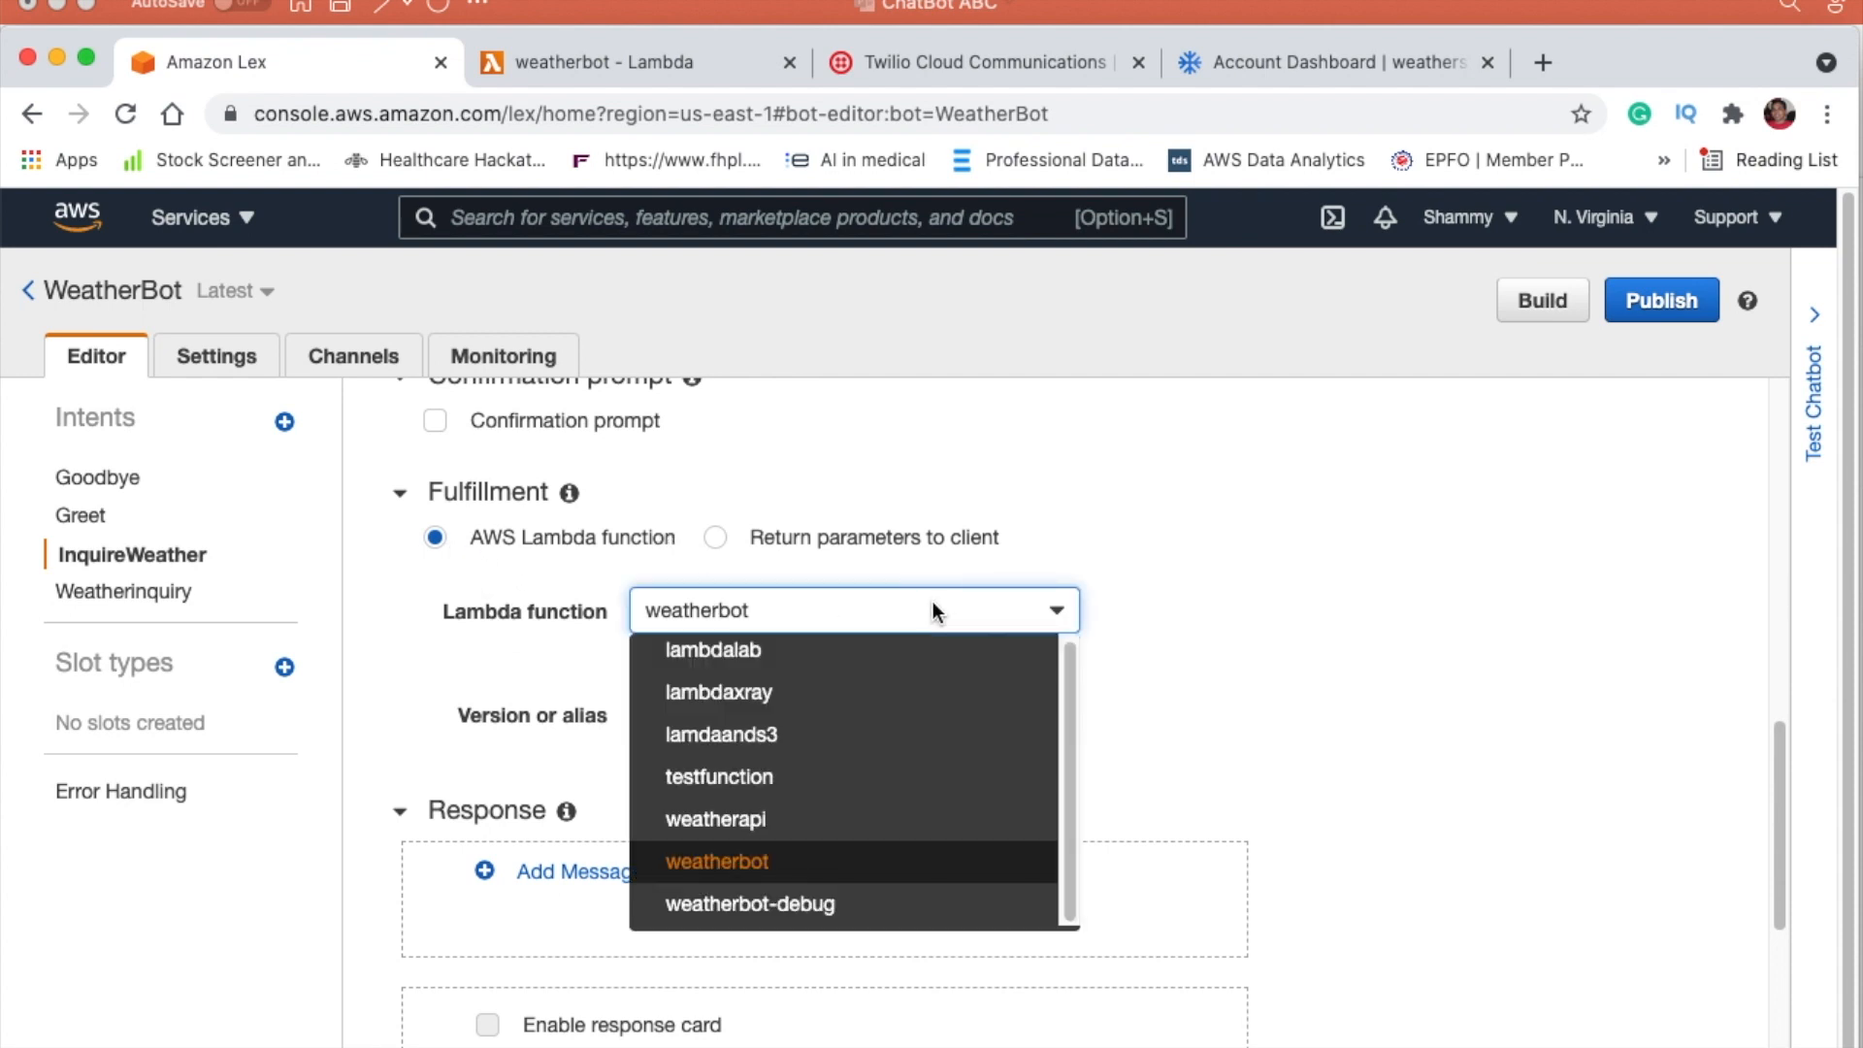
click(803, 861)
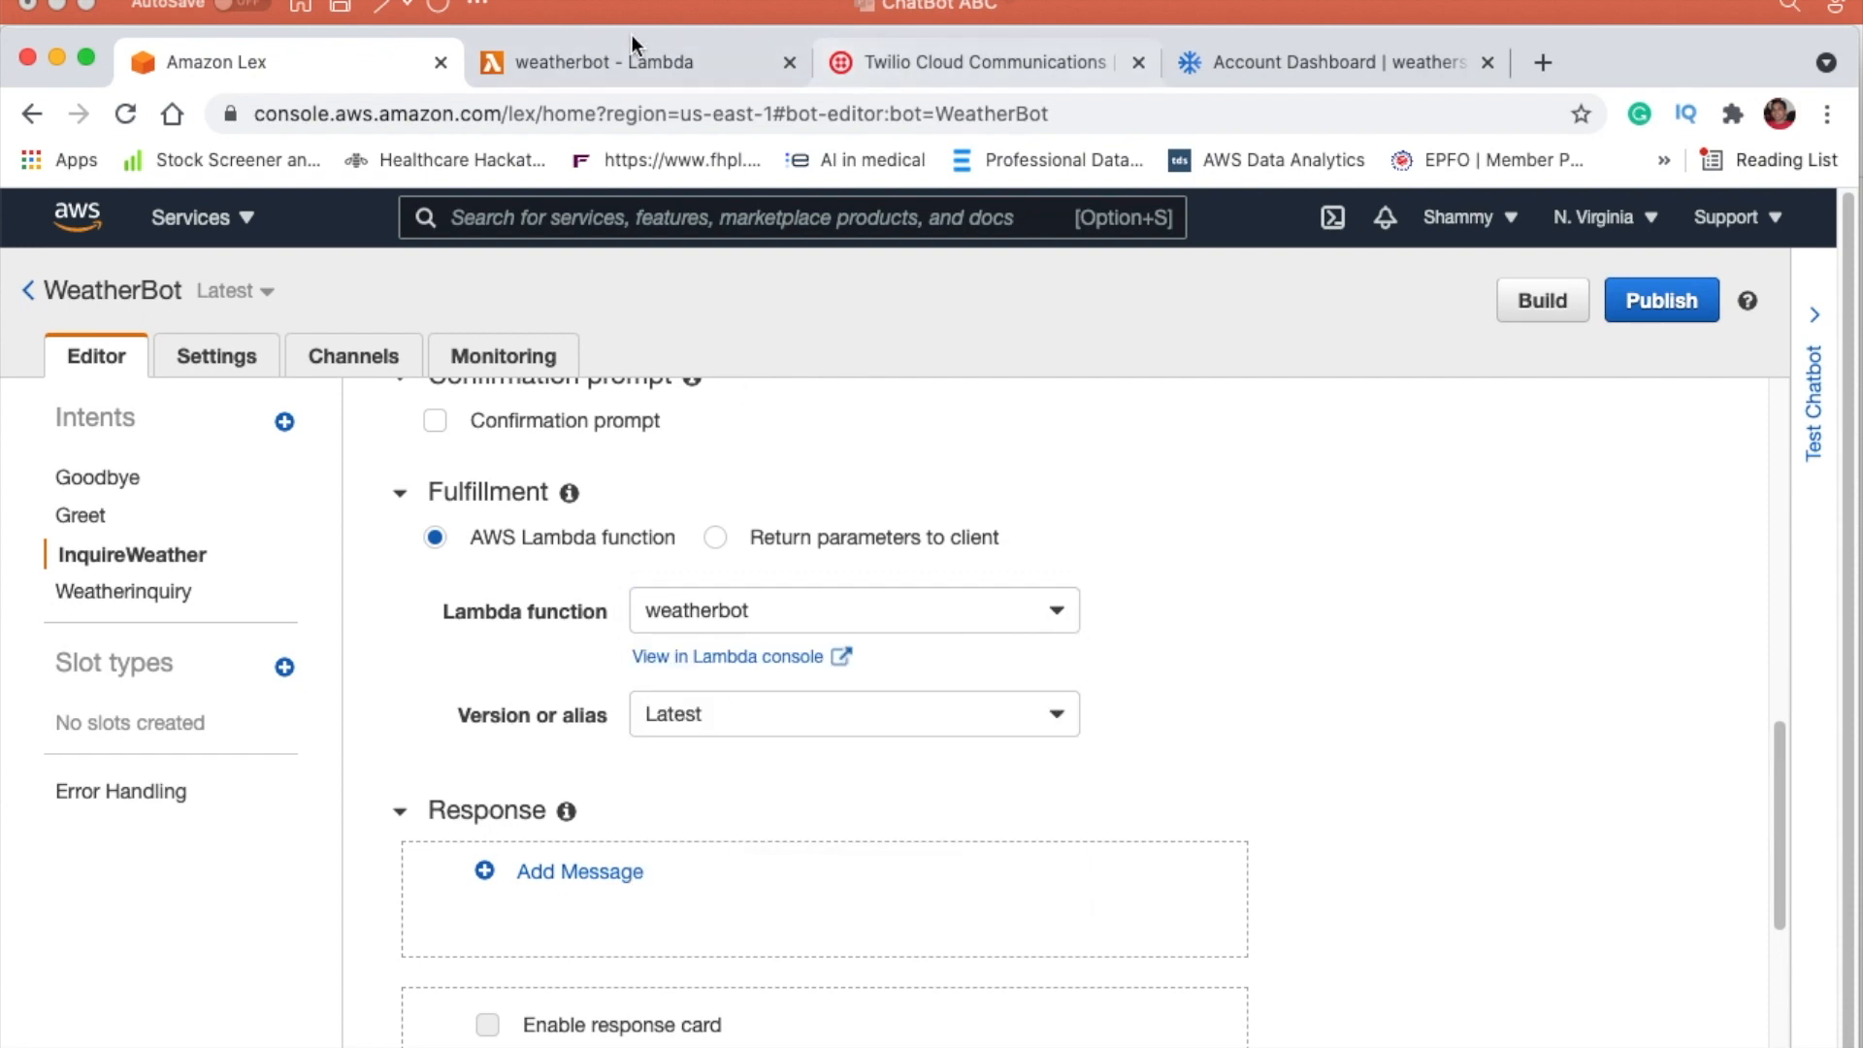
Step: Switch to AWS Lambda and check the weatherbot function's overview and code against the function chosen for fulfillment
click(619, 70)
scroll(665, 563, down, 2)
scroll(663, 558, up, 6)
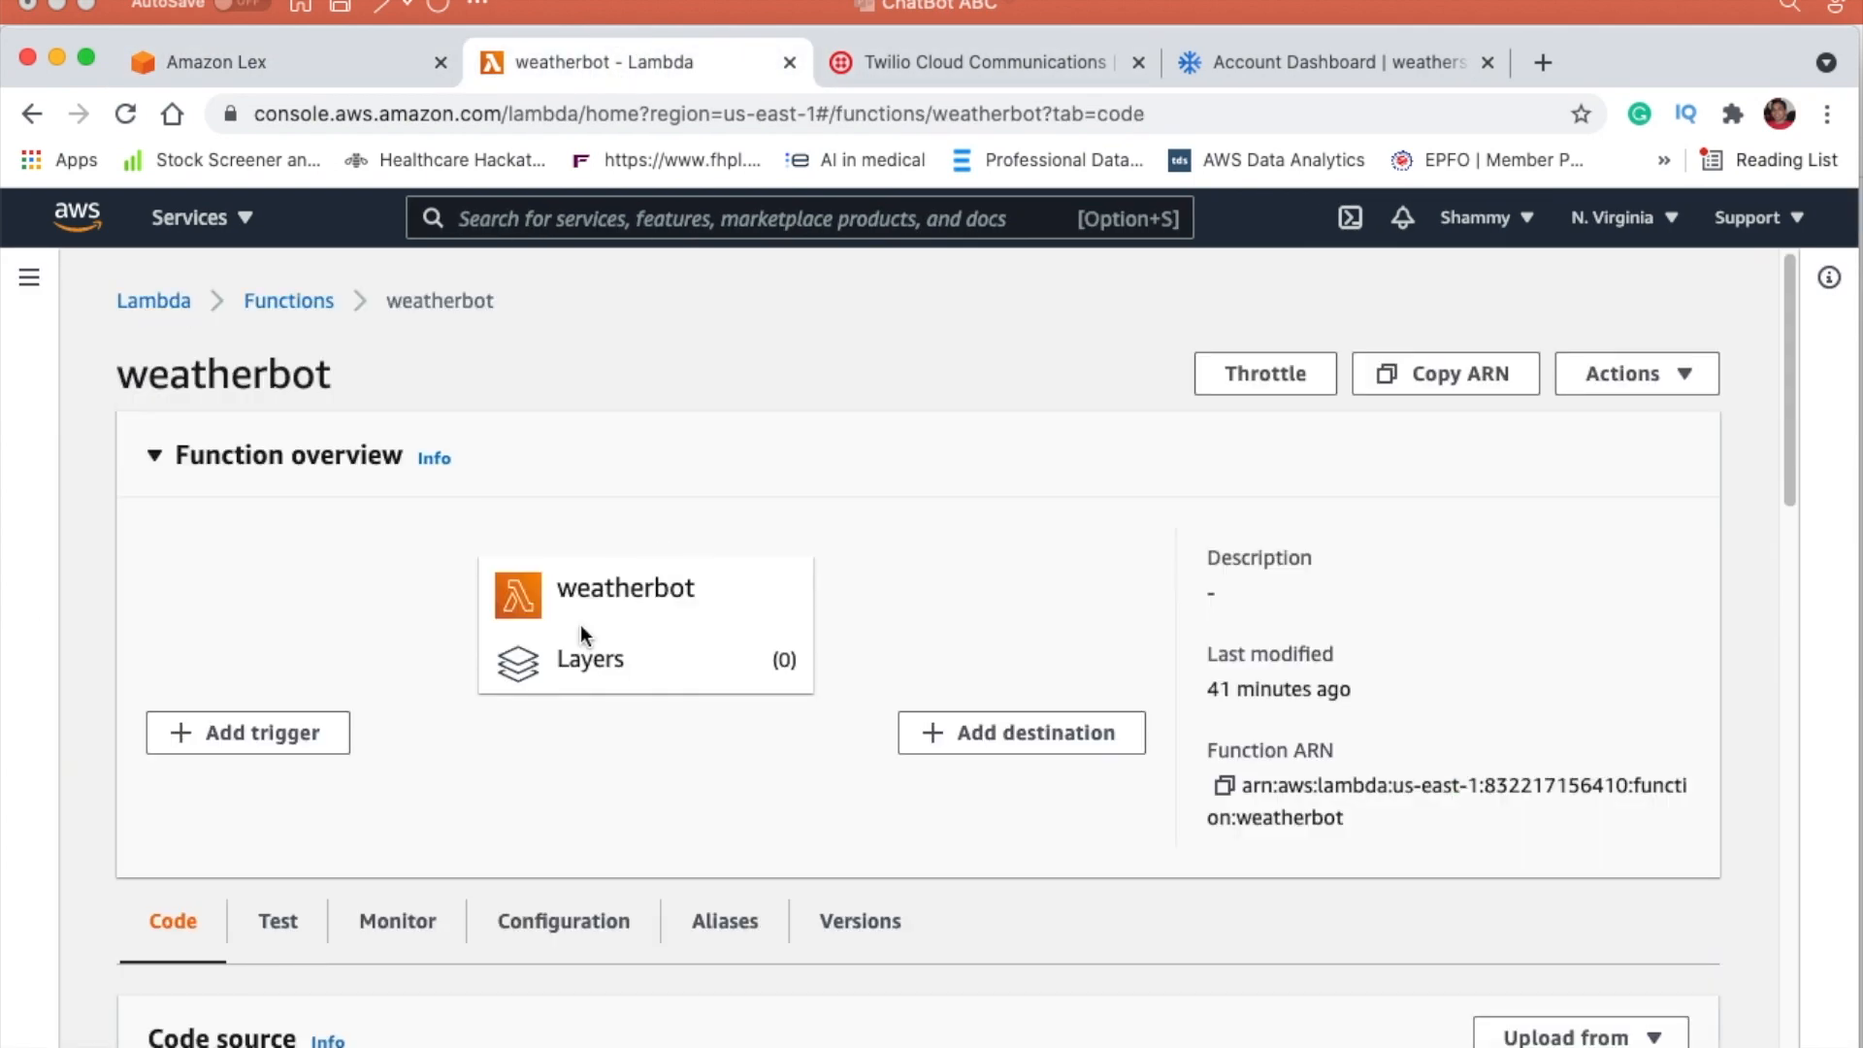
scroll(675, 632, down, 5)
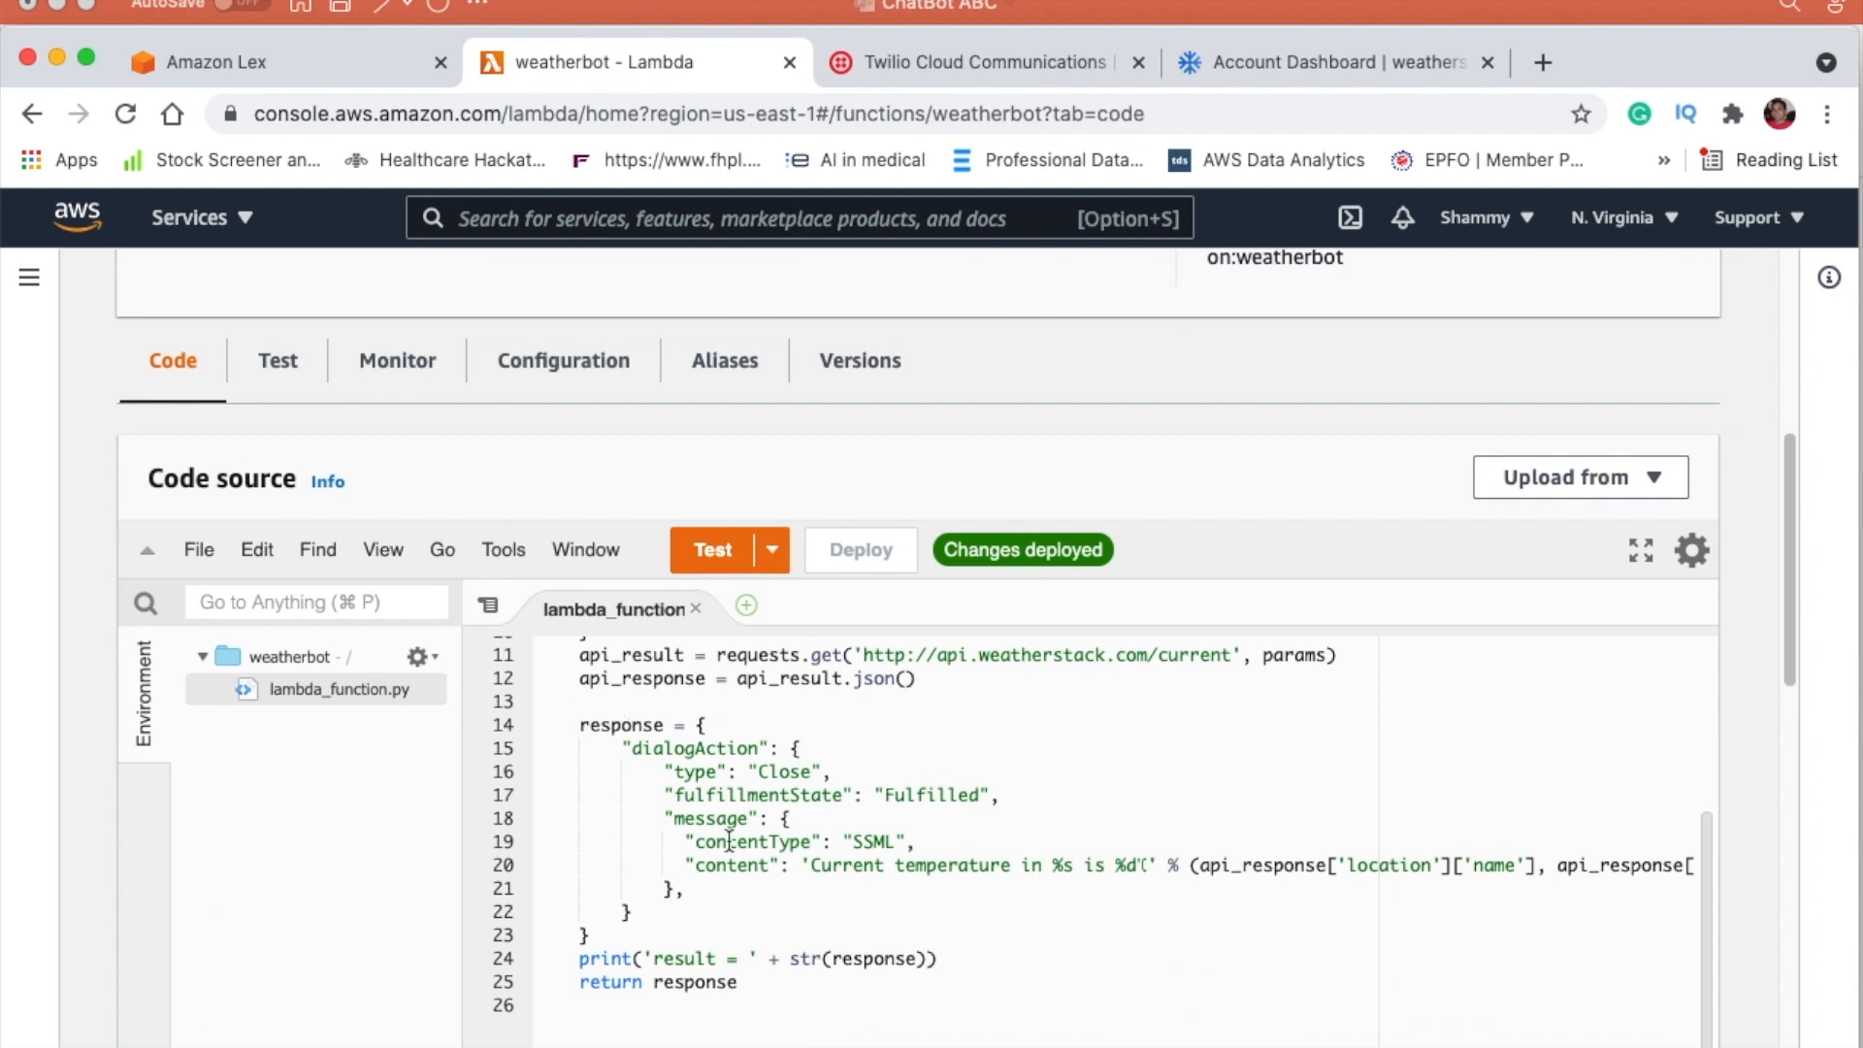
scroll(508, 597, up, 5)
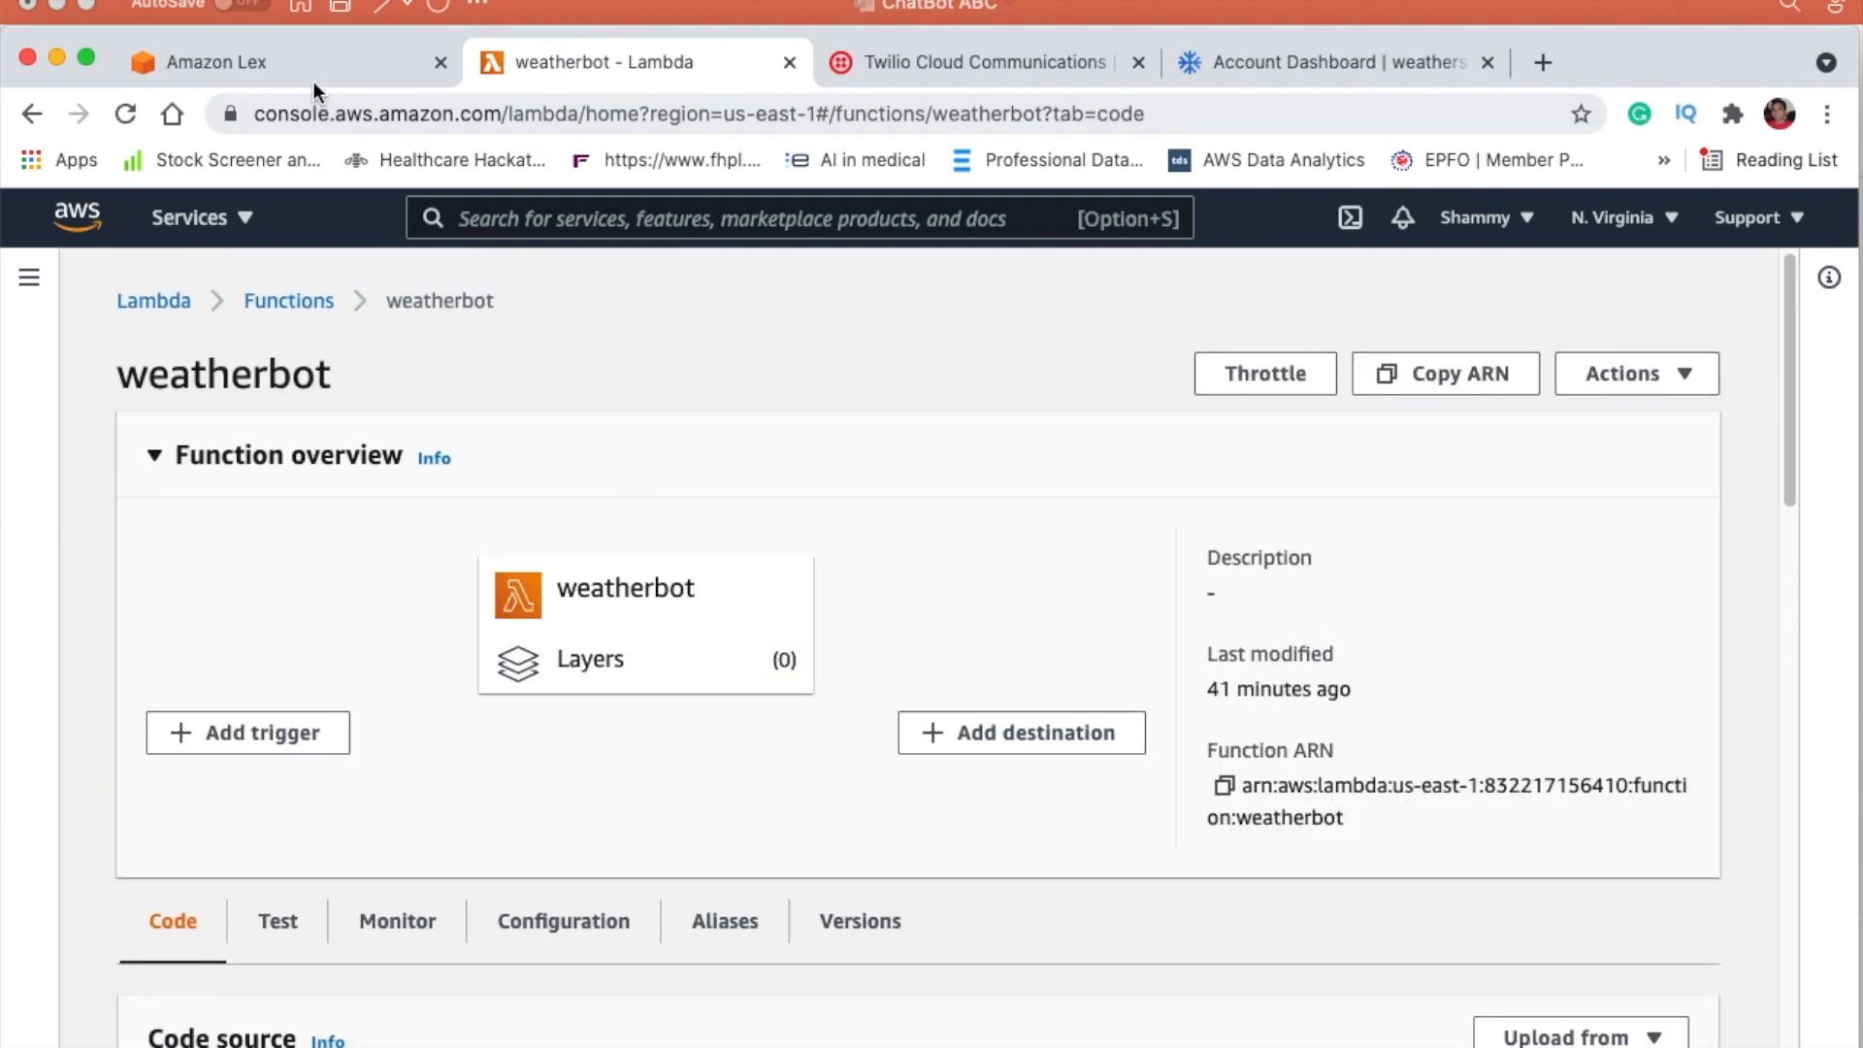
Step: Return to Amazon Lex, select Latest as the fulfillment function's version, and review the intent's response options
click(317, 62)
click(702, 714)
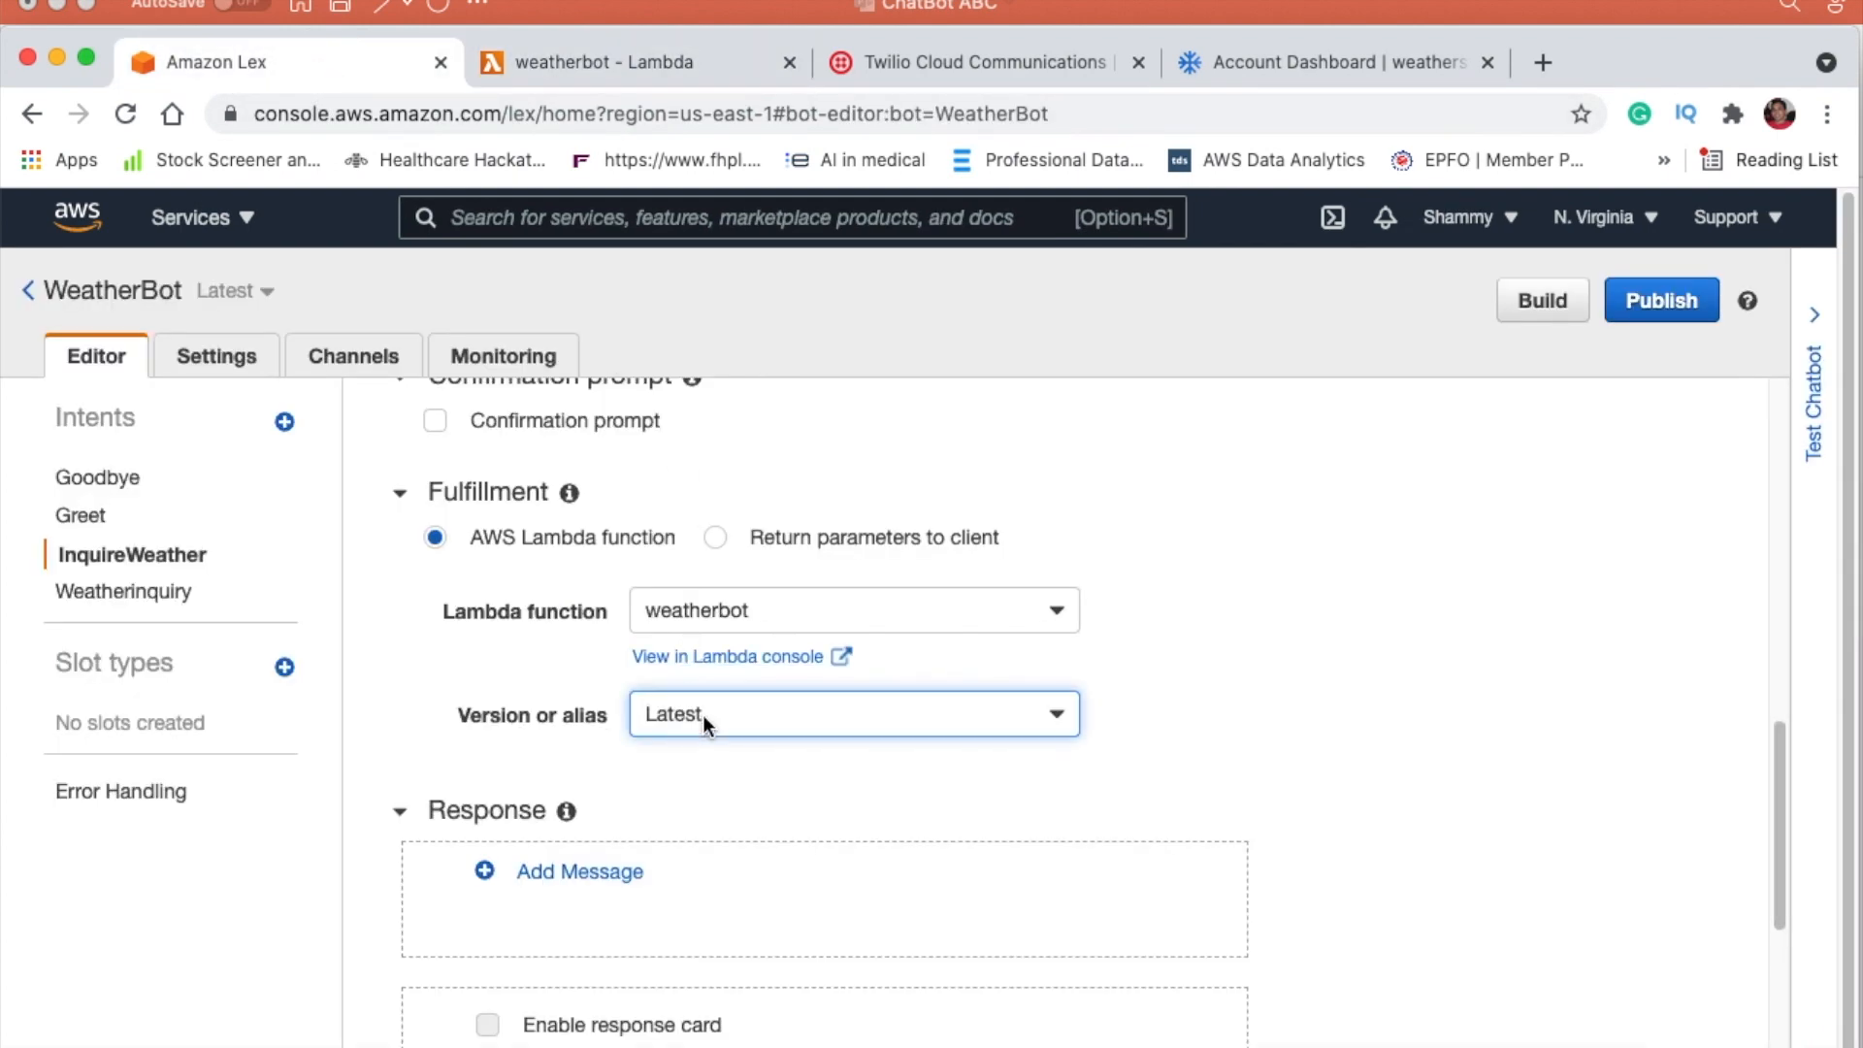
click(723, 804)
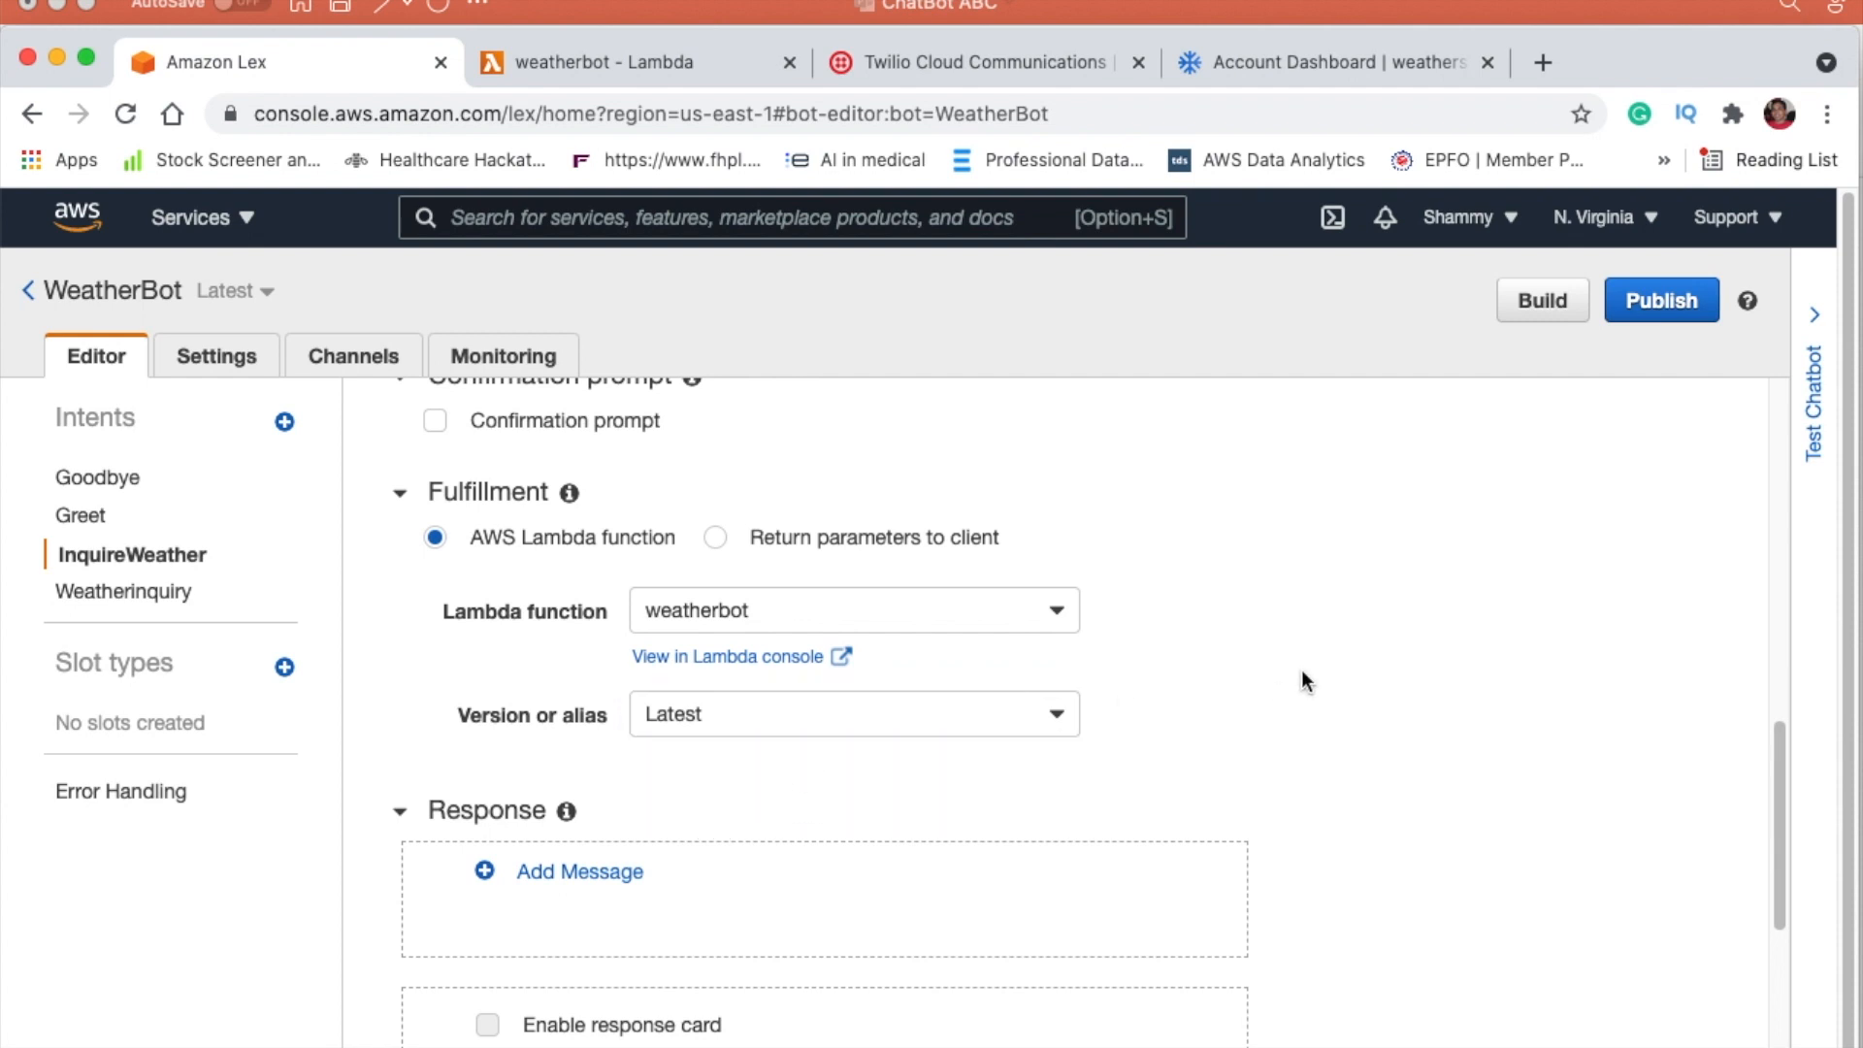
scroll(1255, 642, down, 5)
scroll(1254, 643, up, 3)
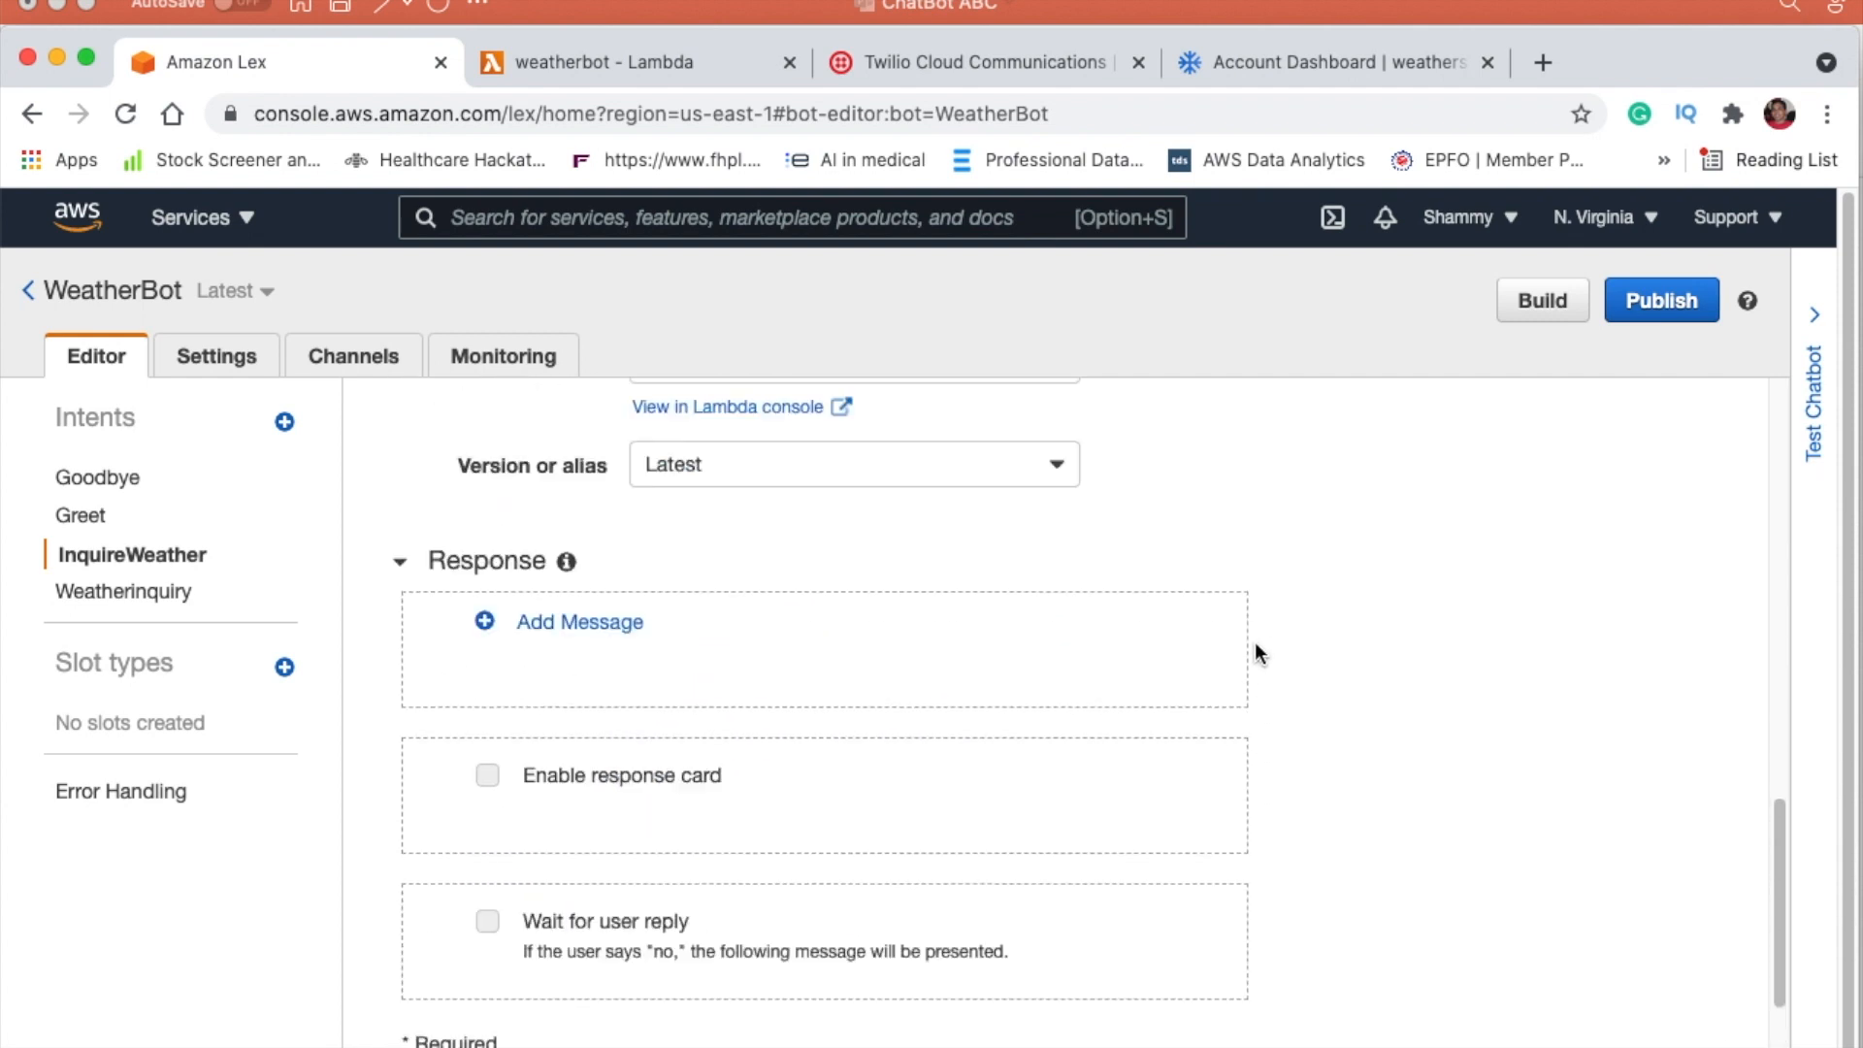
Step: Review the InquireWeather intent's sample utterances, City slot and fulfillment settings
scroll(1254, 632, up, 10)
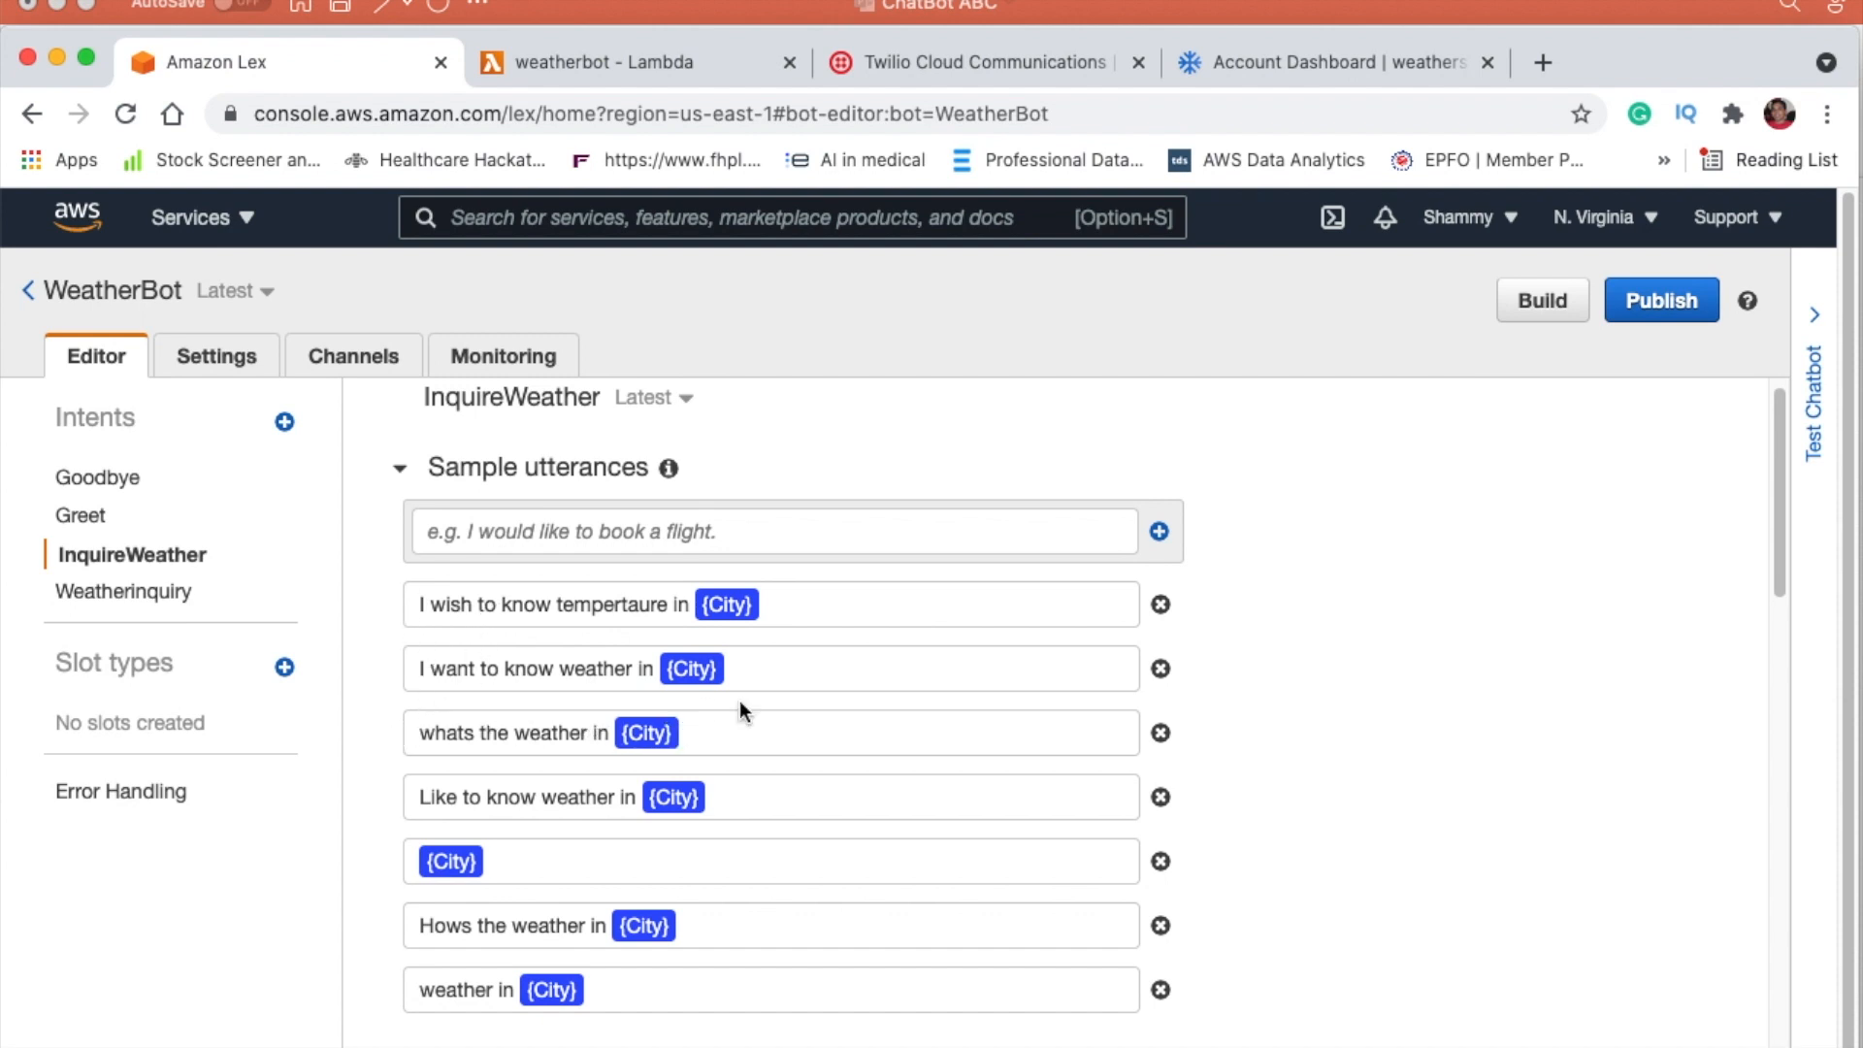
scroll(1270, 664, down, 10)
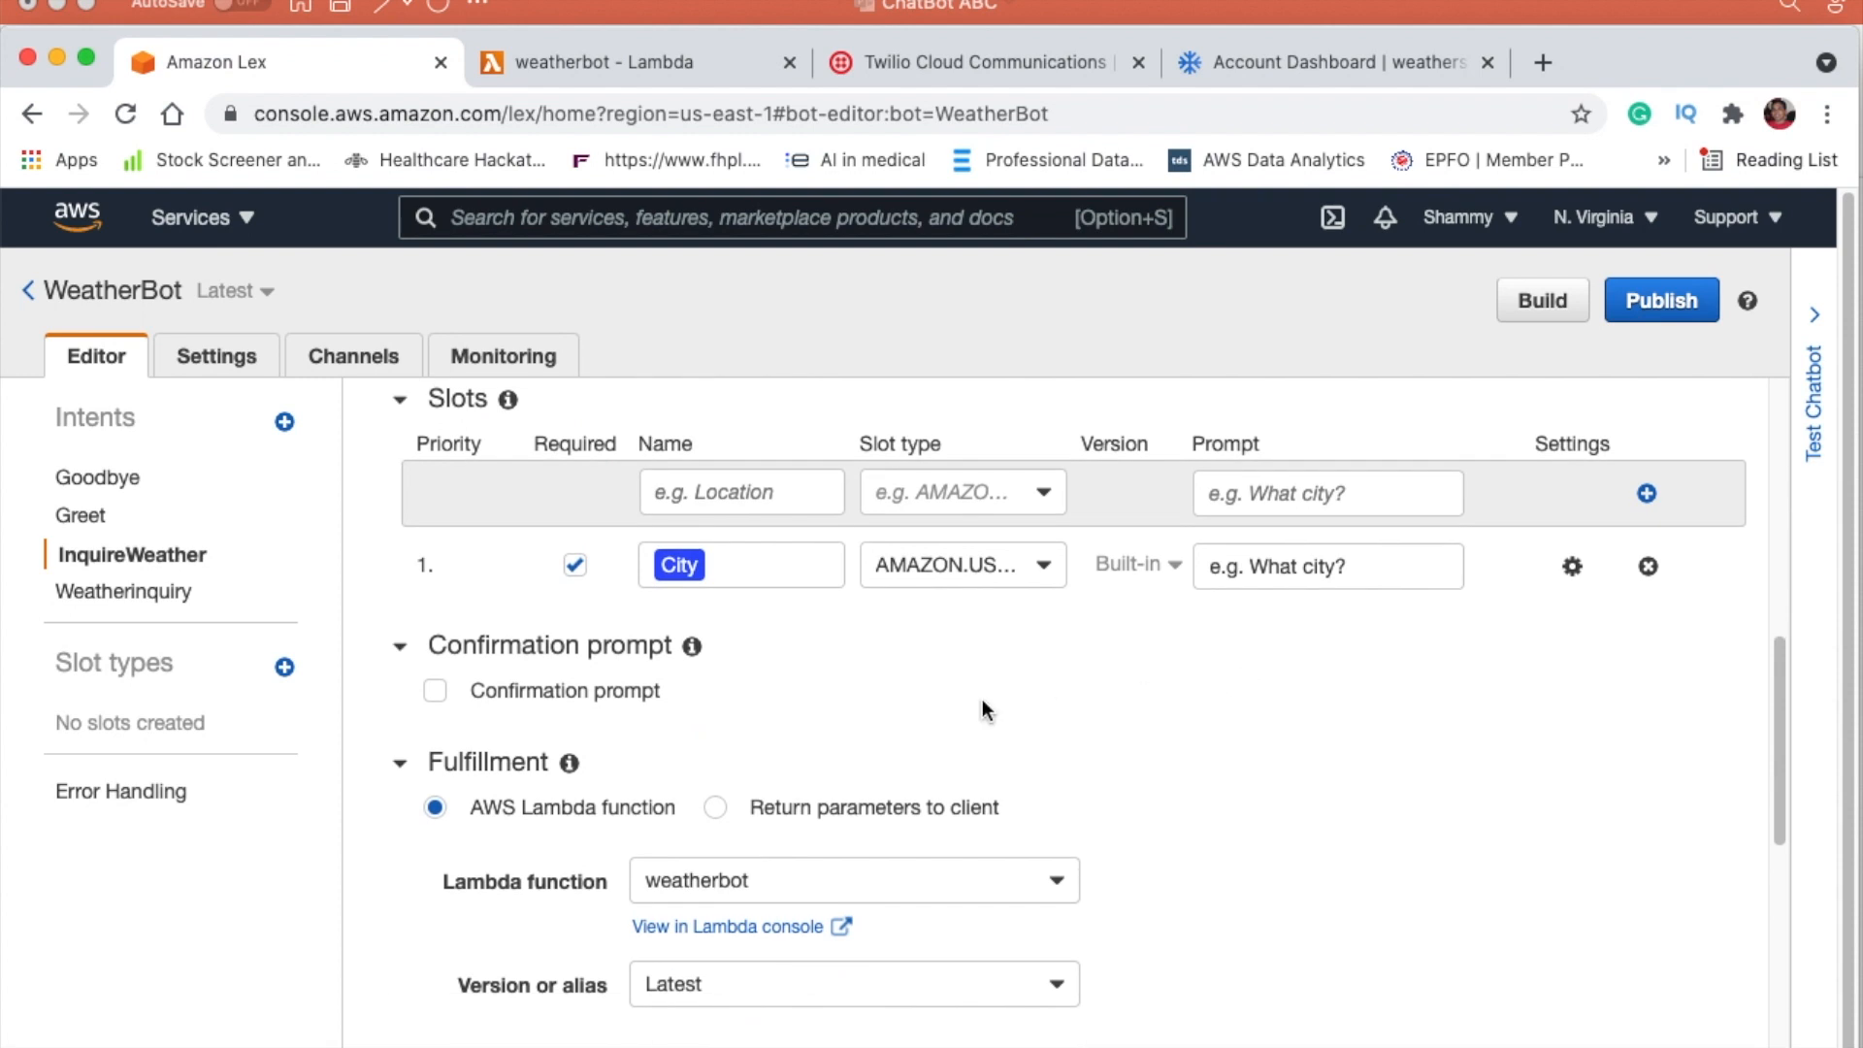
scroll(840, 763, down, 3)
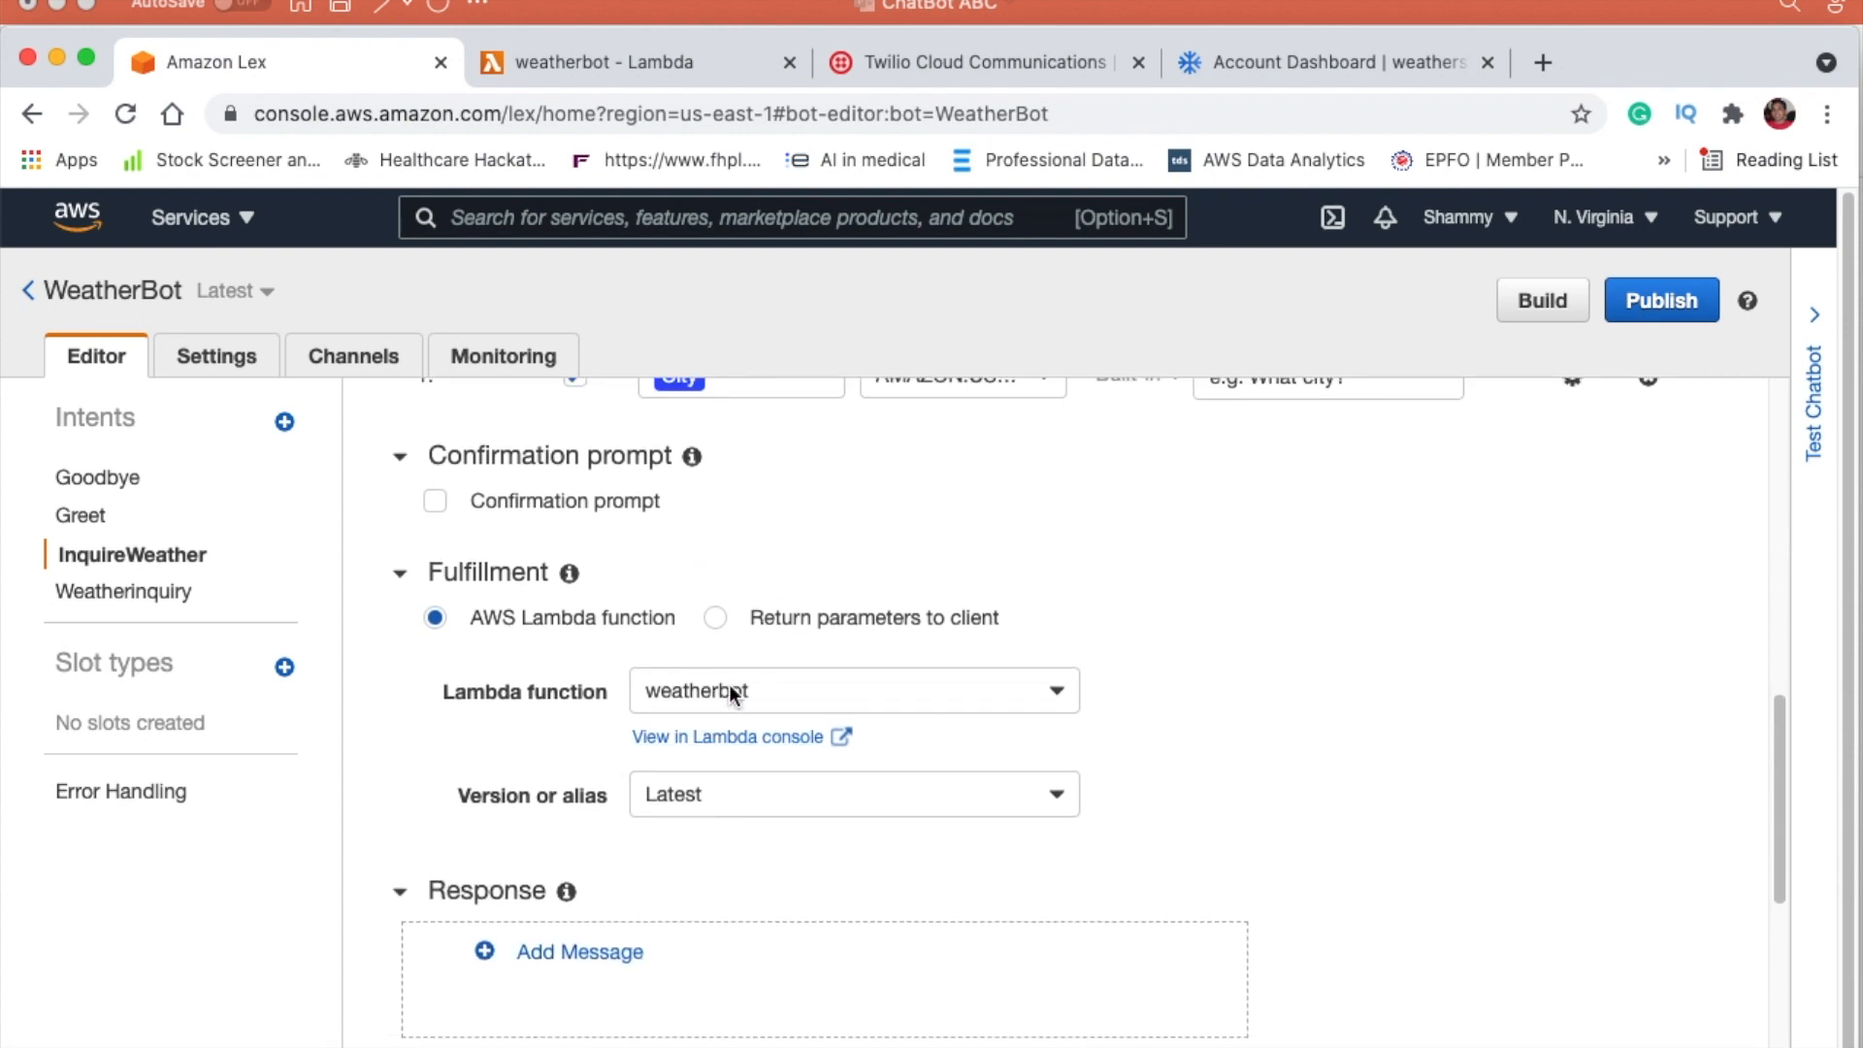
Step: Switch to AWS Lambda and examine the response message content in the weatherbot function's code
click(647, 64)
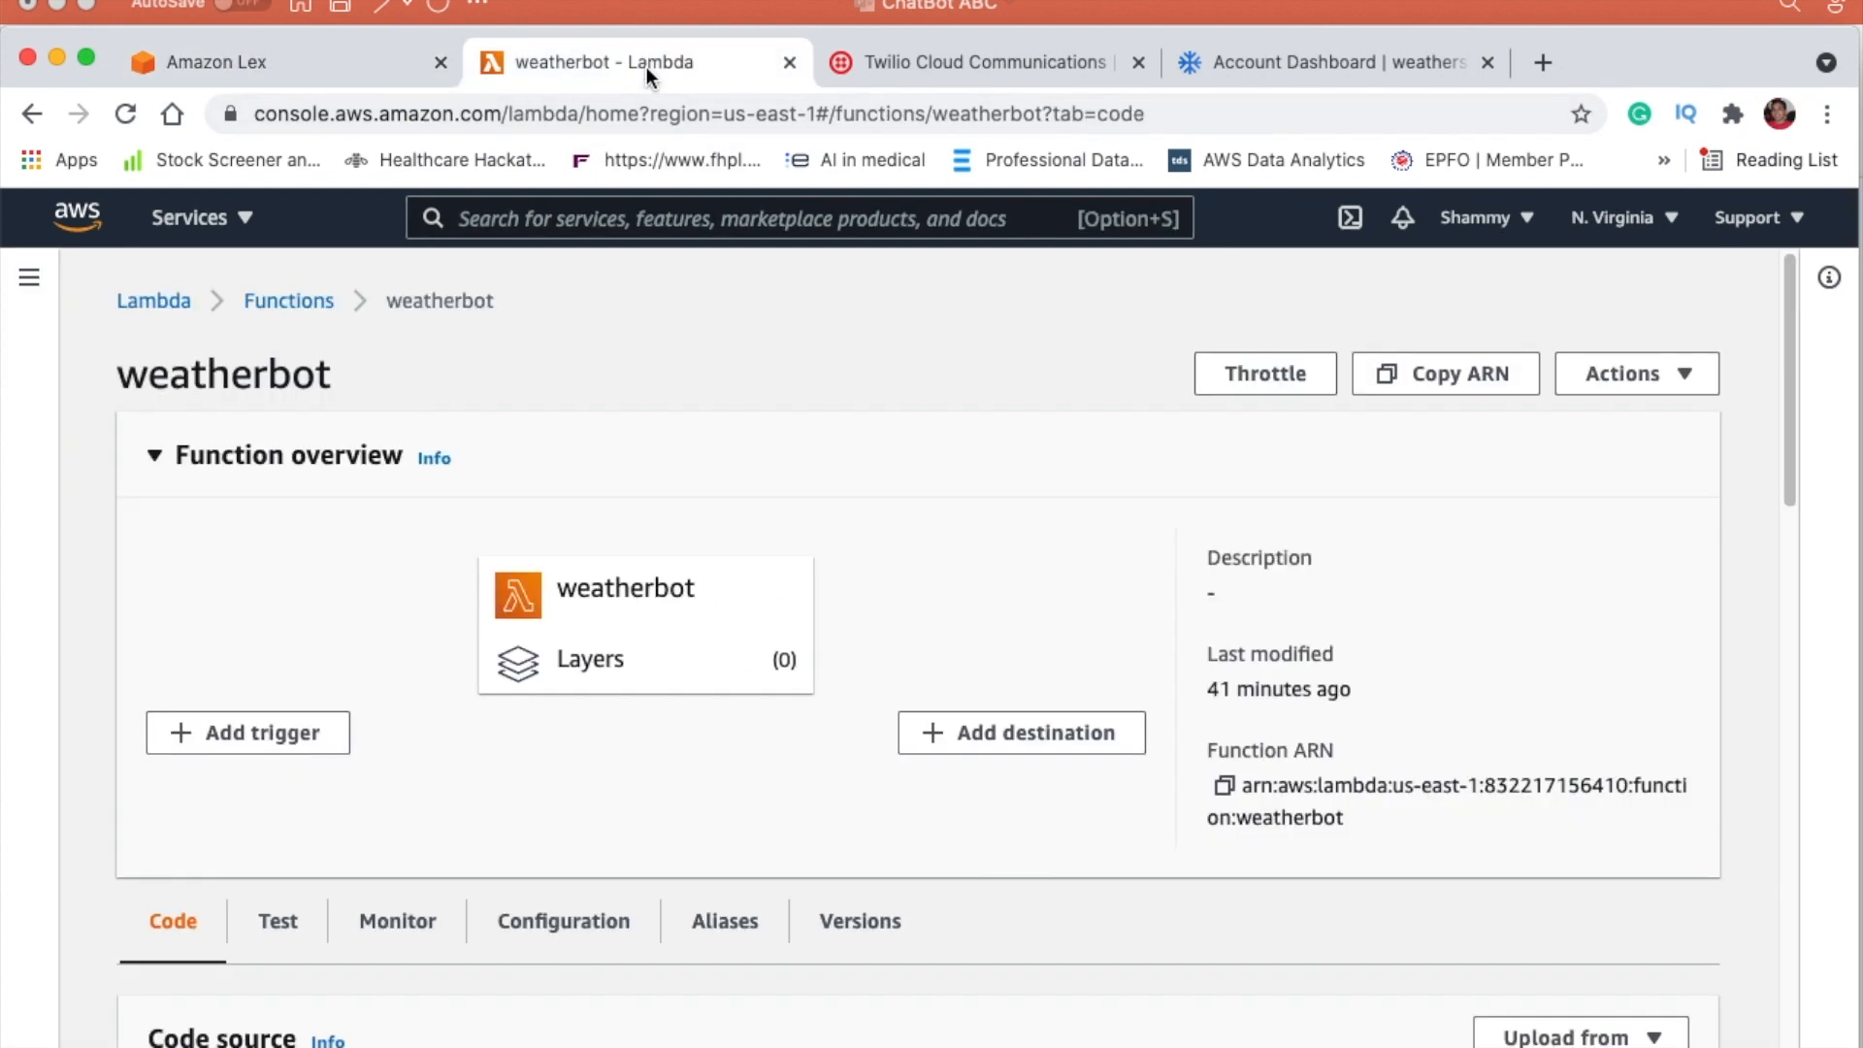
scroll(876, 766, down, 10)
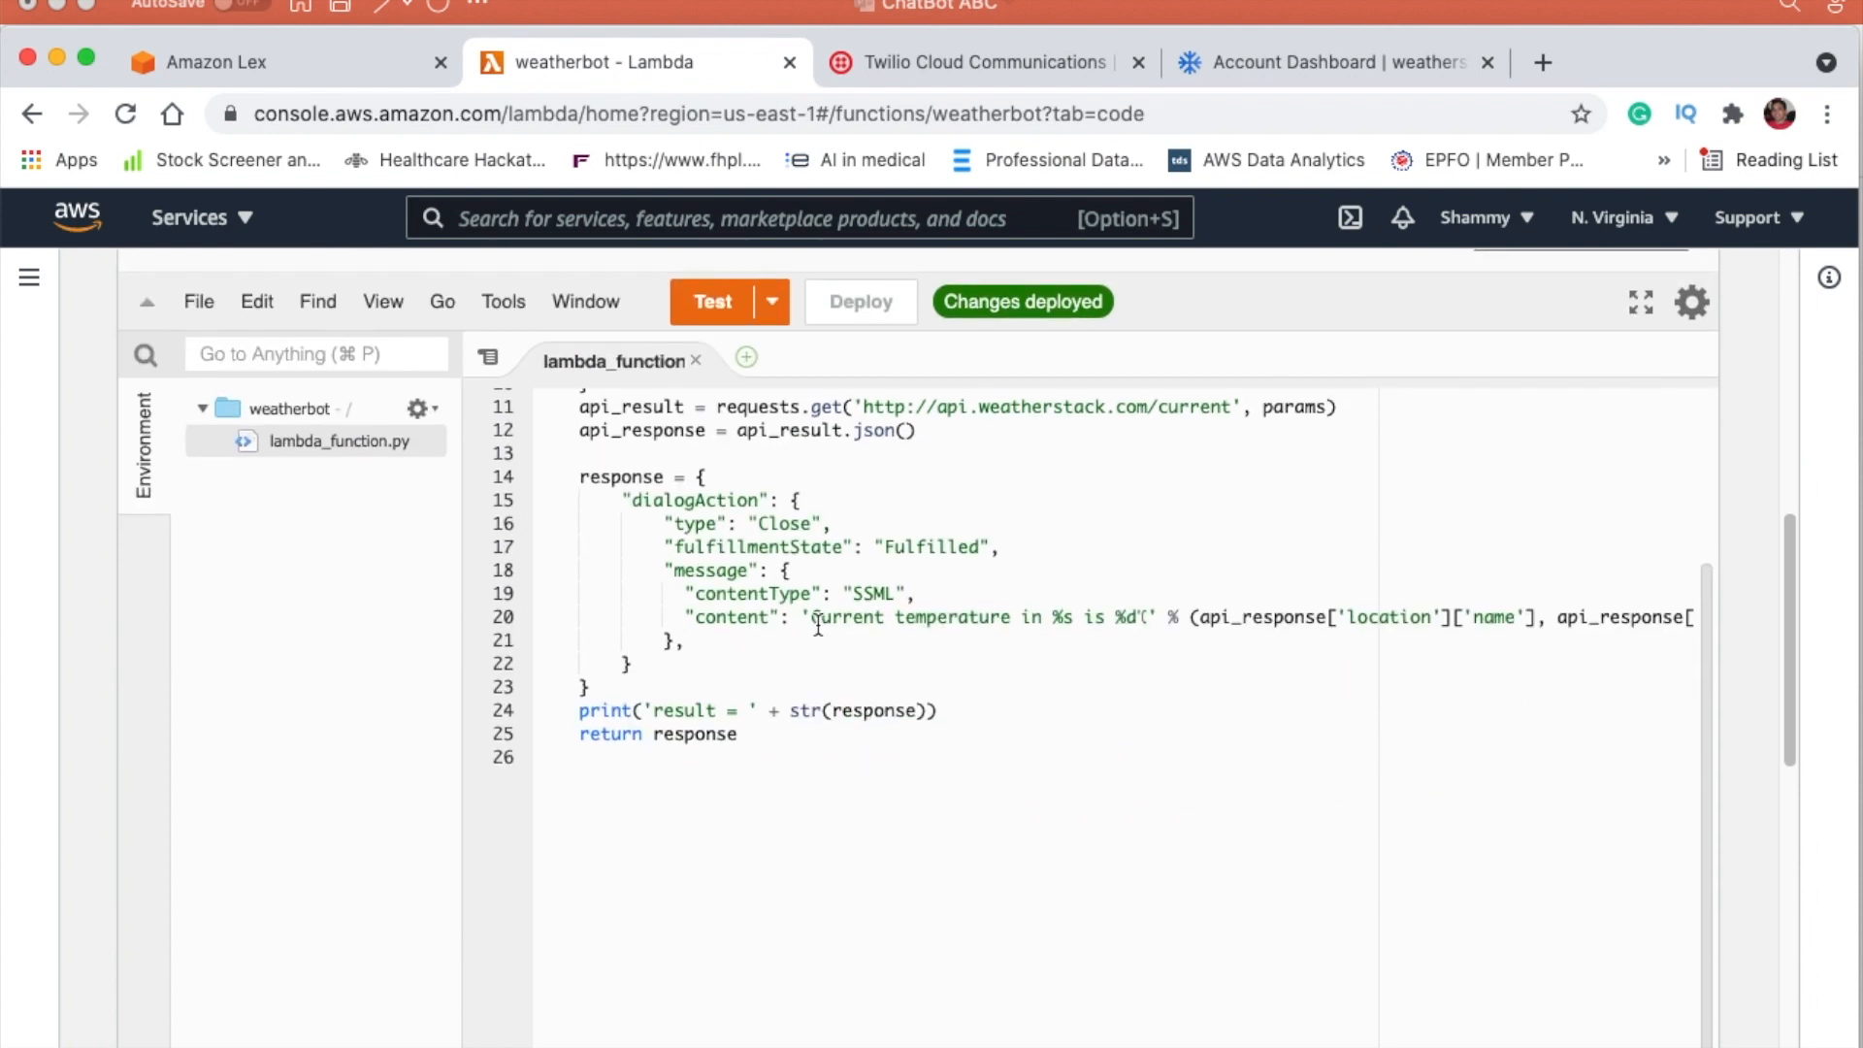
drag(813, 617, 1148, 615)
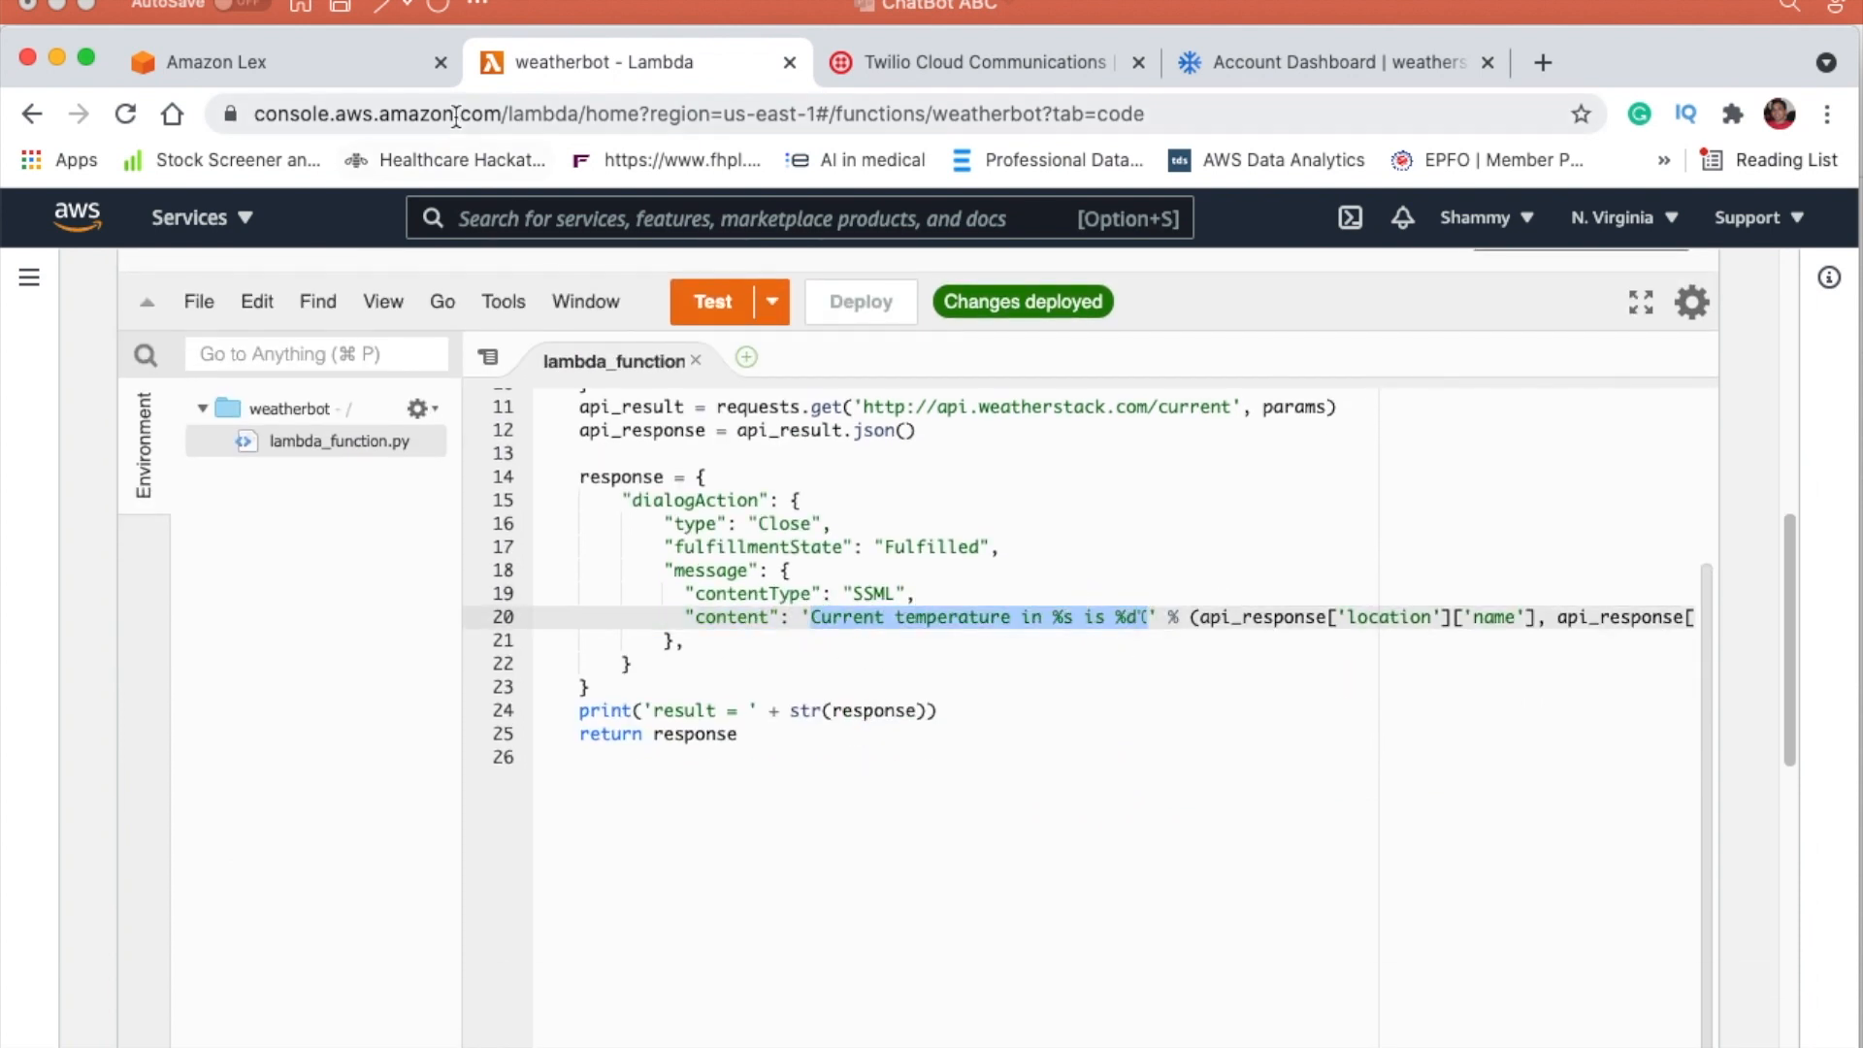
Step: Return to Amazon Lex and compare the Greet intent's response messages with the InquireWeather intent's Lambda fulfillment
click(359, 73)
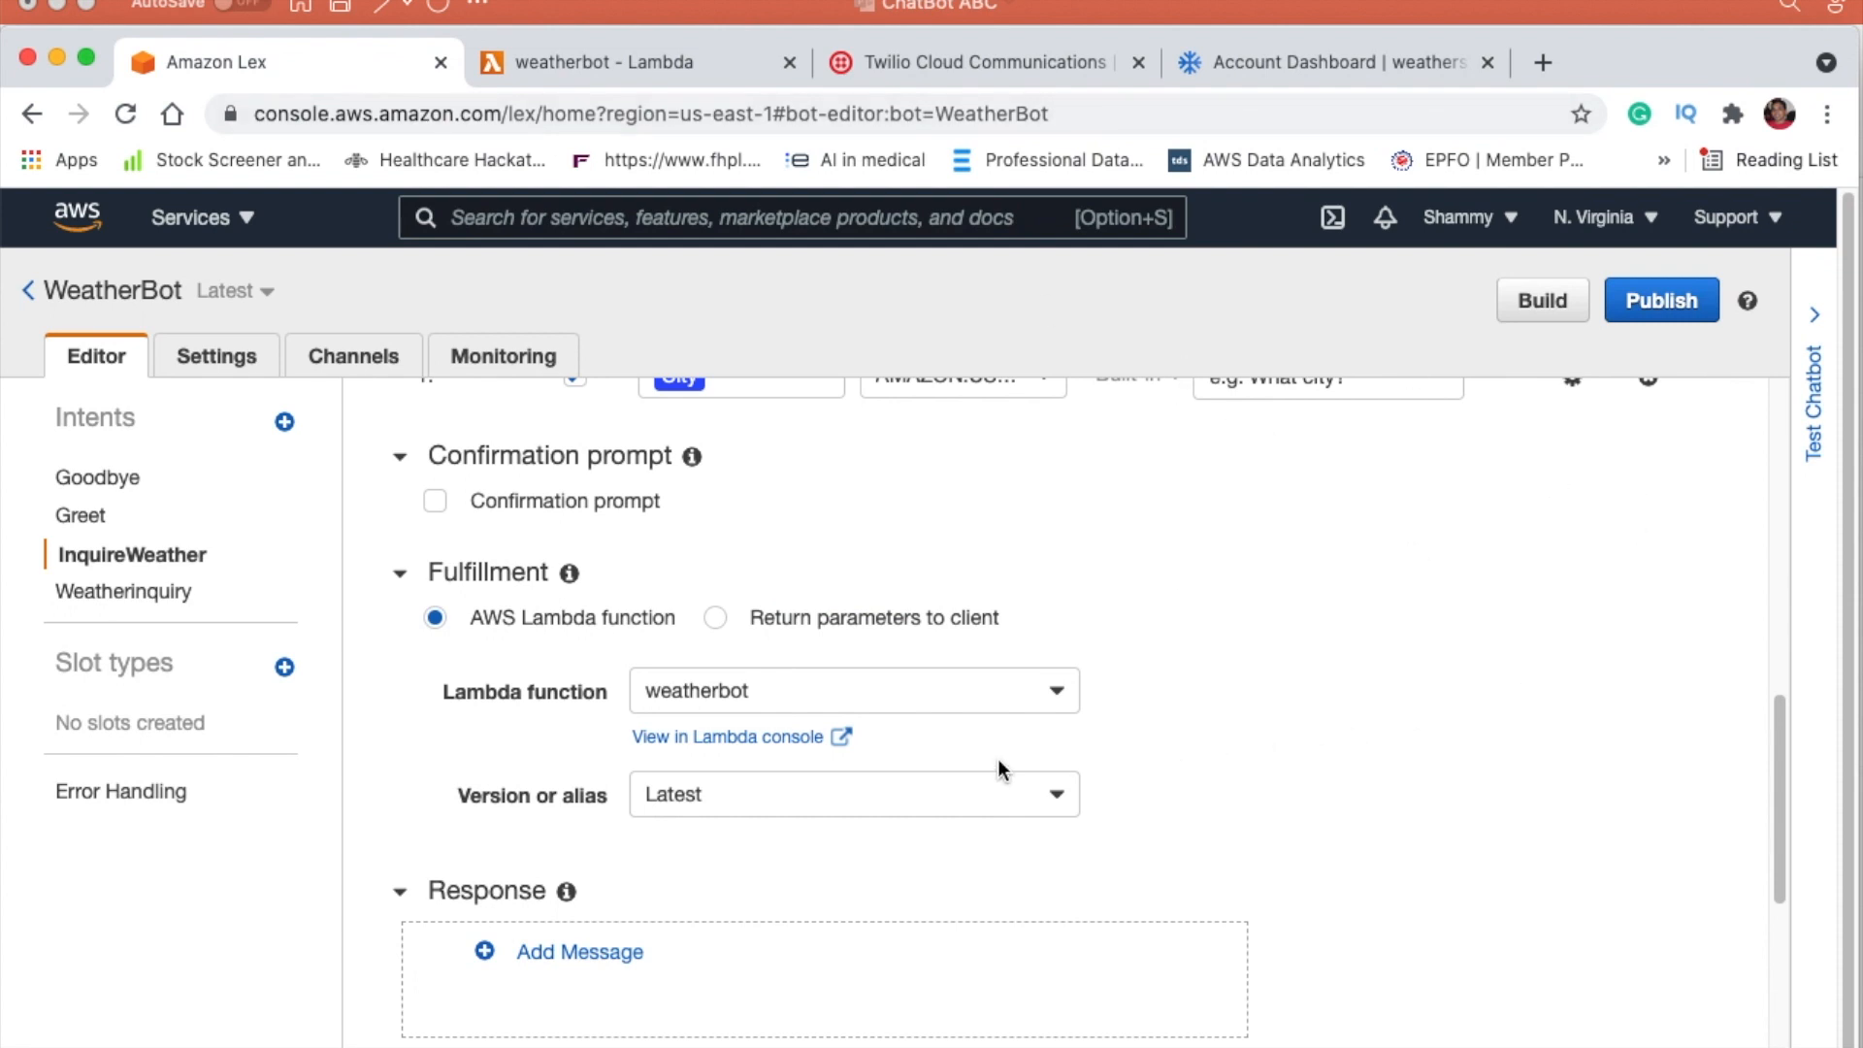
scroll(1182, 795, down, 3)
scroll(1182, 792, up, 8)
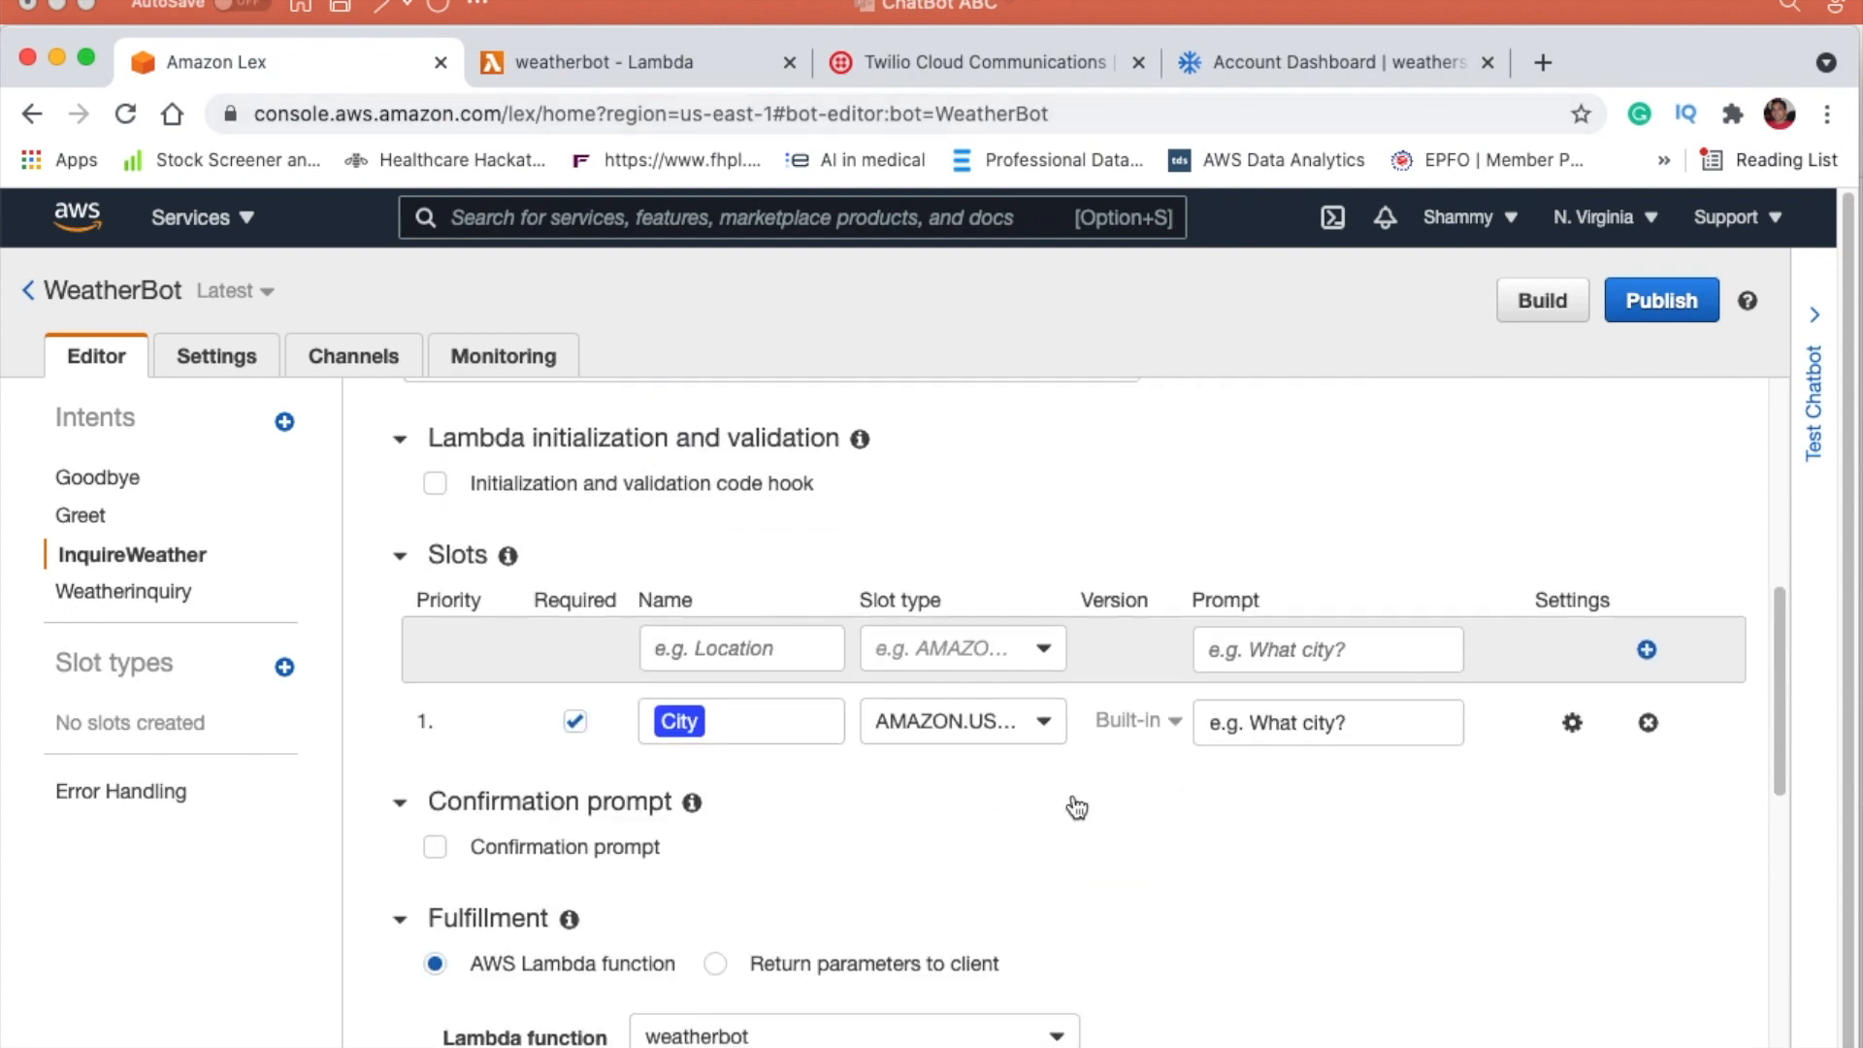
click(101, 513)
scroll(886, 626, down, 5)
scroll(886, 630, down, 5)
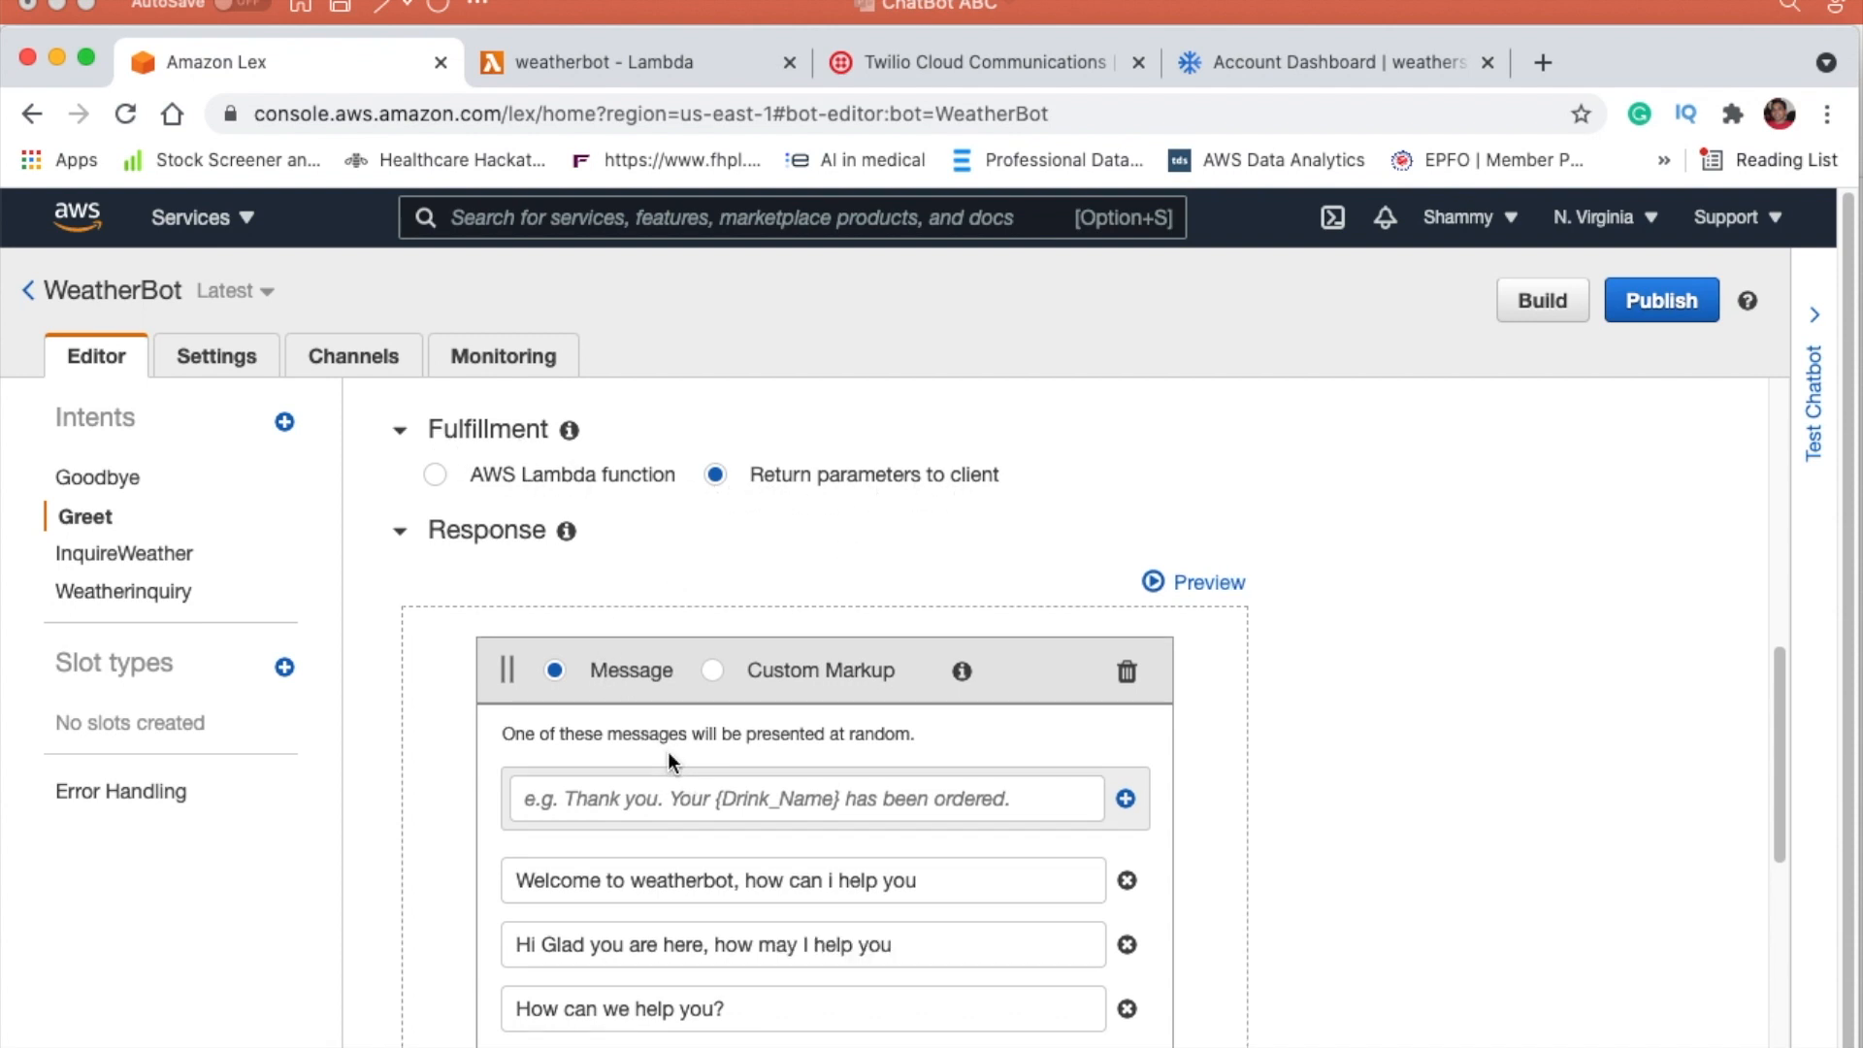
scroll(668, 752, down, 1)
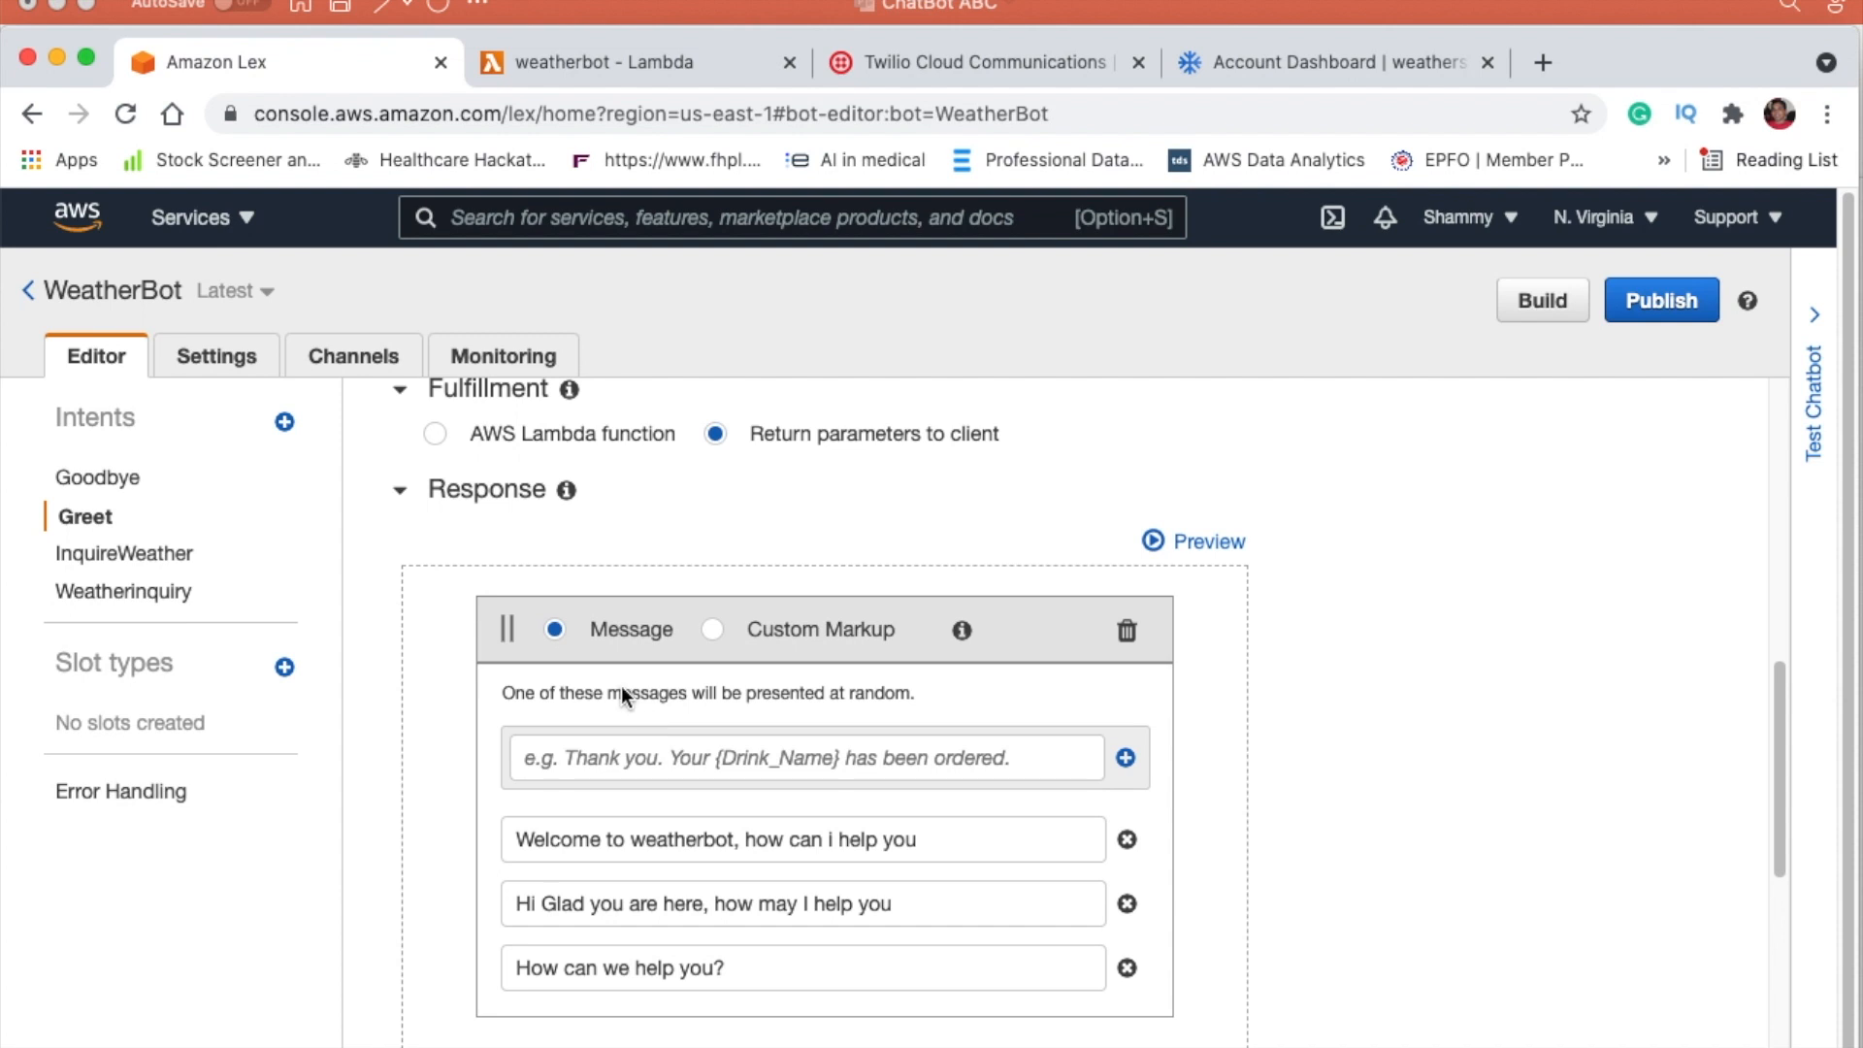
click(126, 554)
scroll(1214, 708, down, 10)
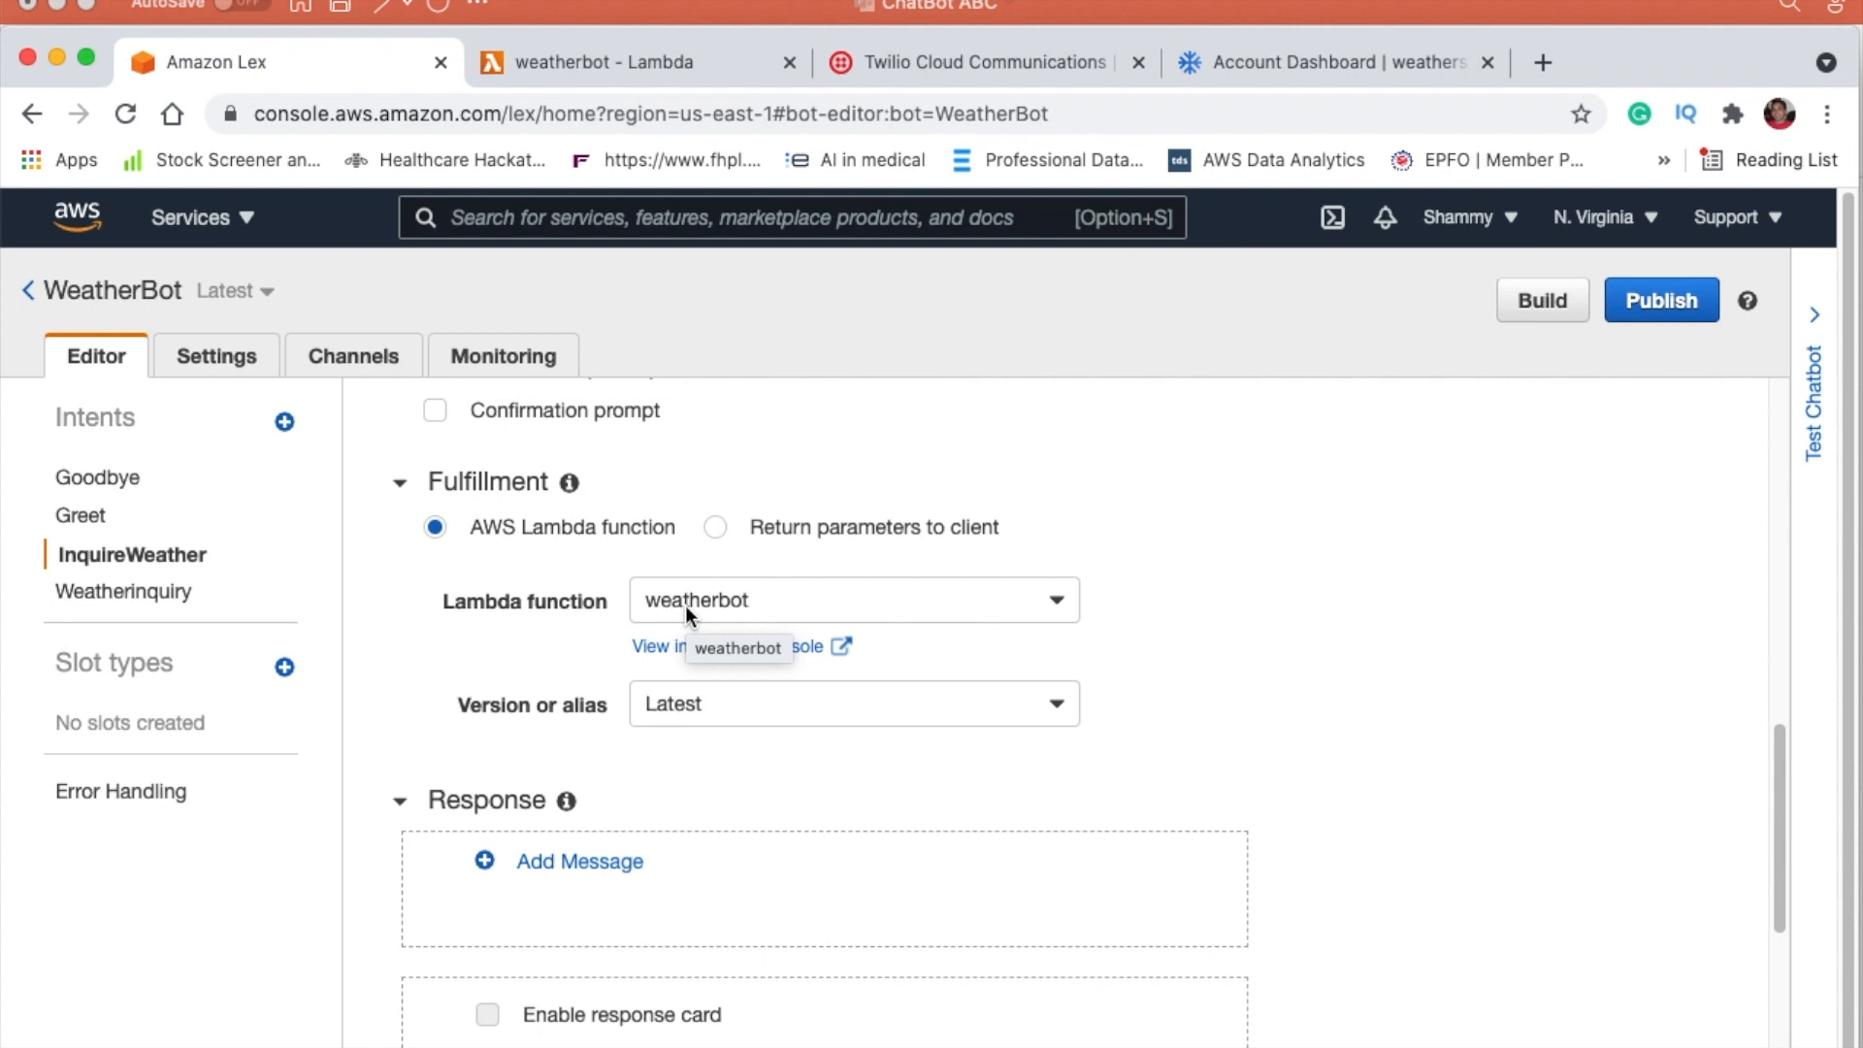
Step: Build the WeatherBot chatbot with its current intents
click(1541, 303)
click(1301, 477)
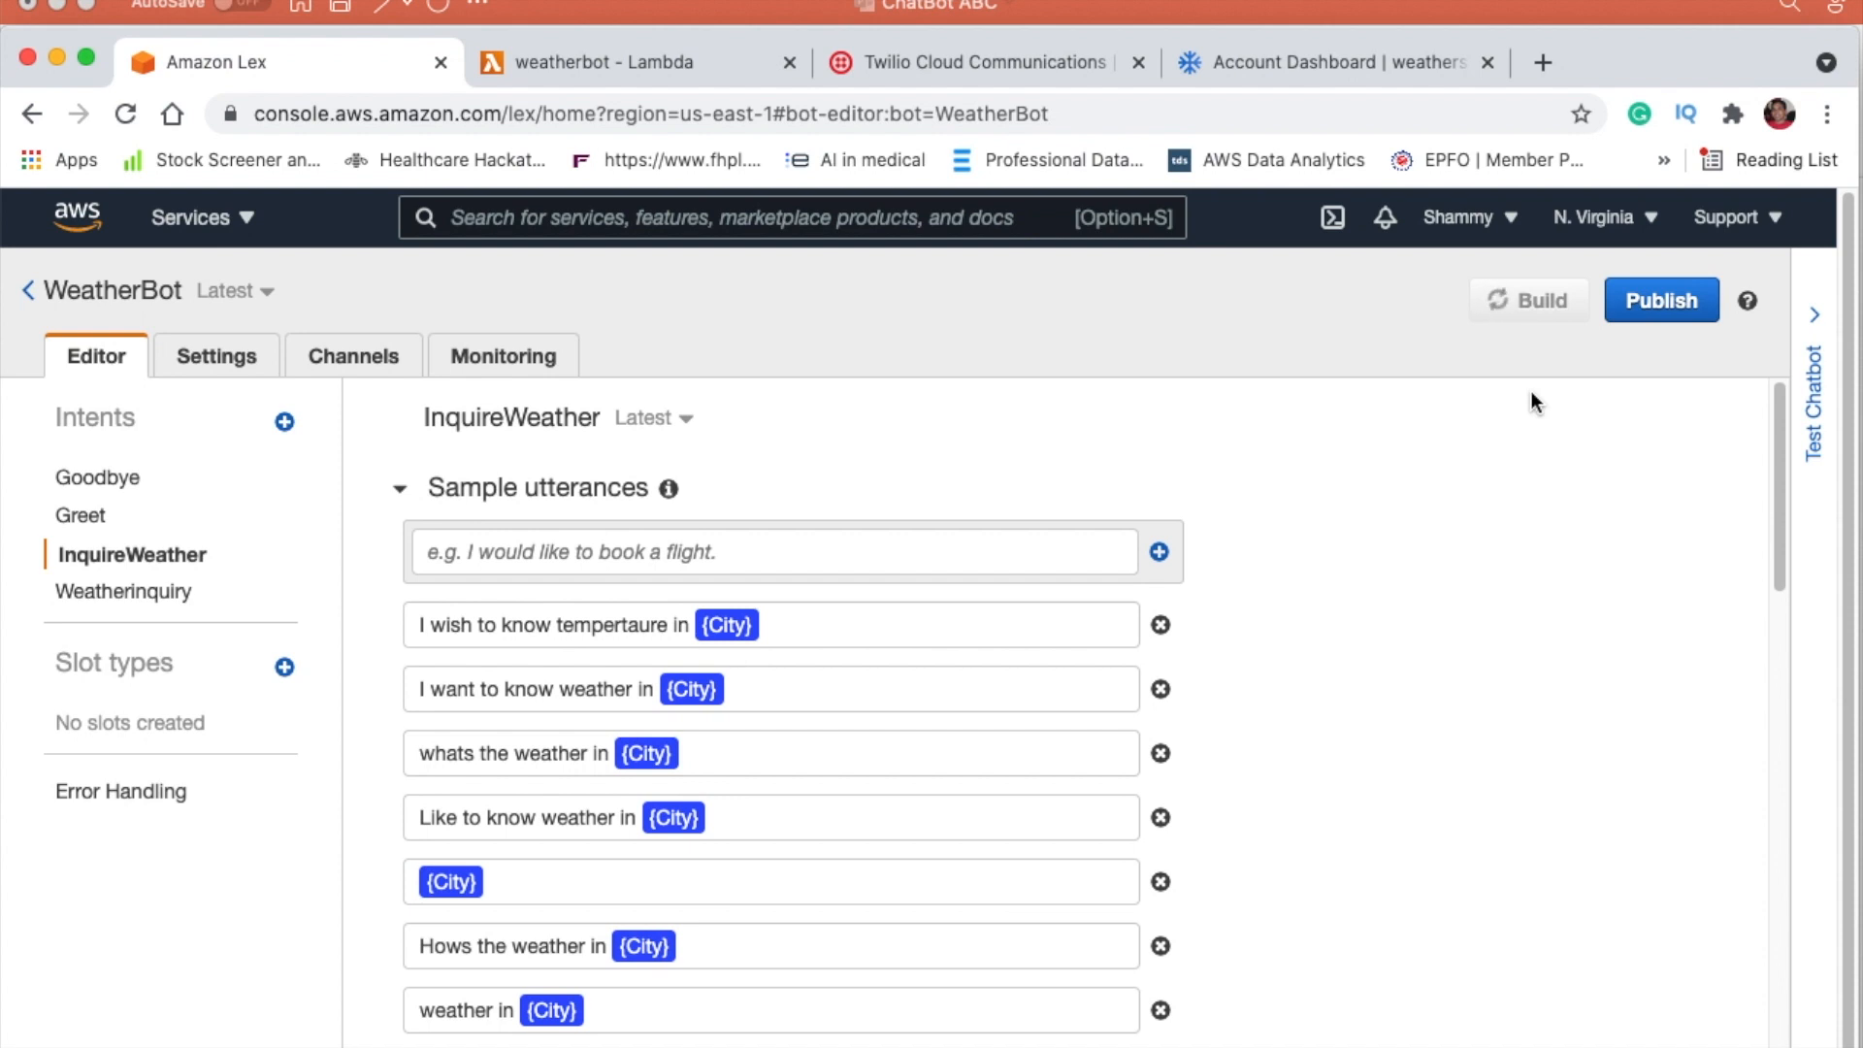
click(1521, 329)
Step: Test the built bot by sending the chat messages "Hi" and "weather in Mumbai"
click(1441, 607)
text(Hi)
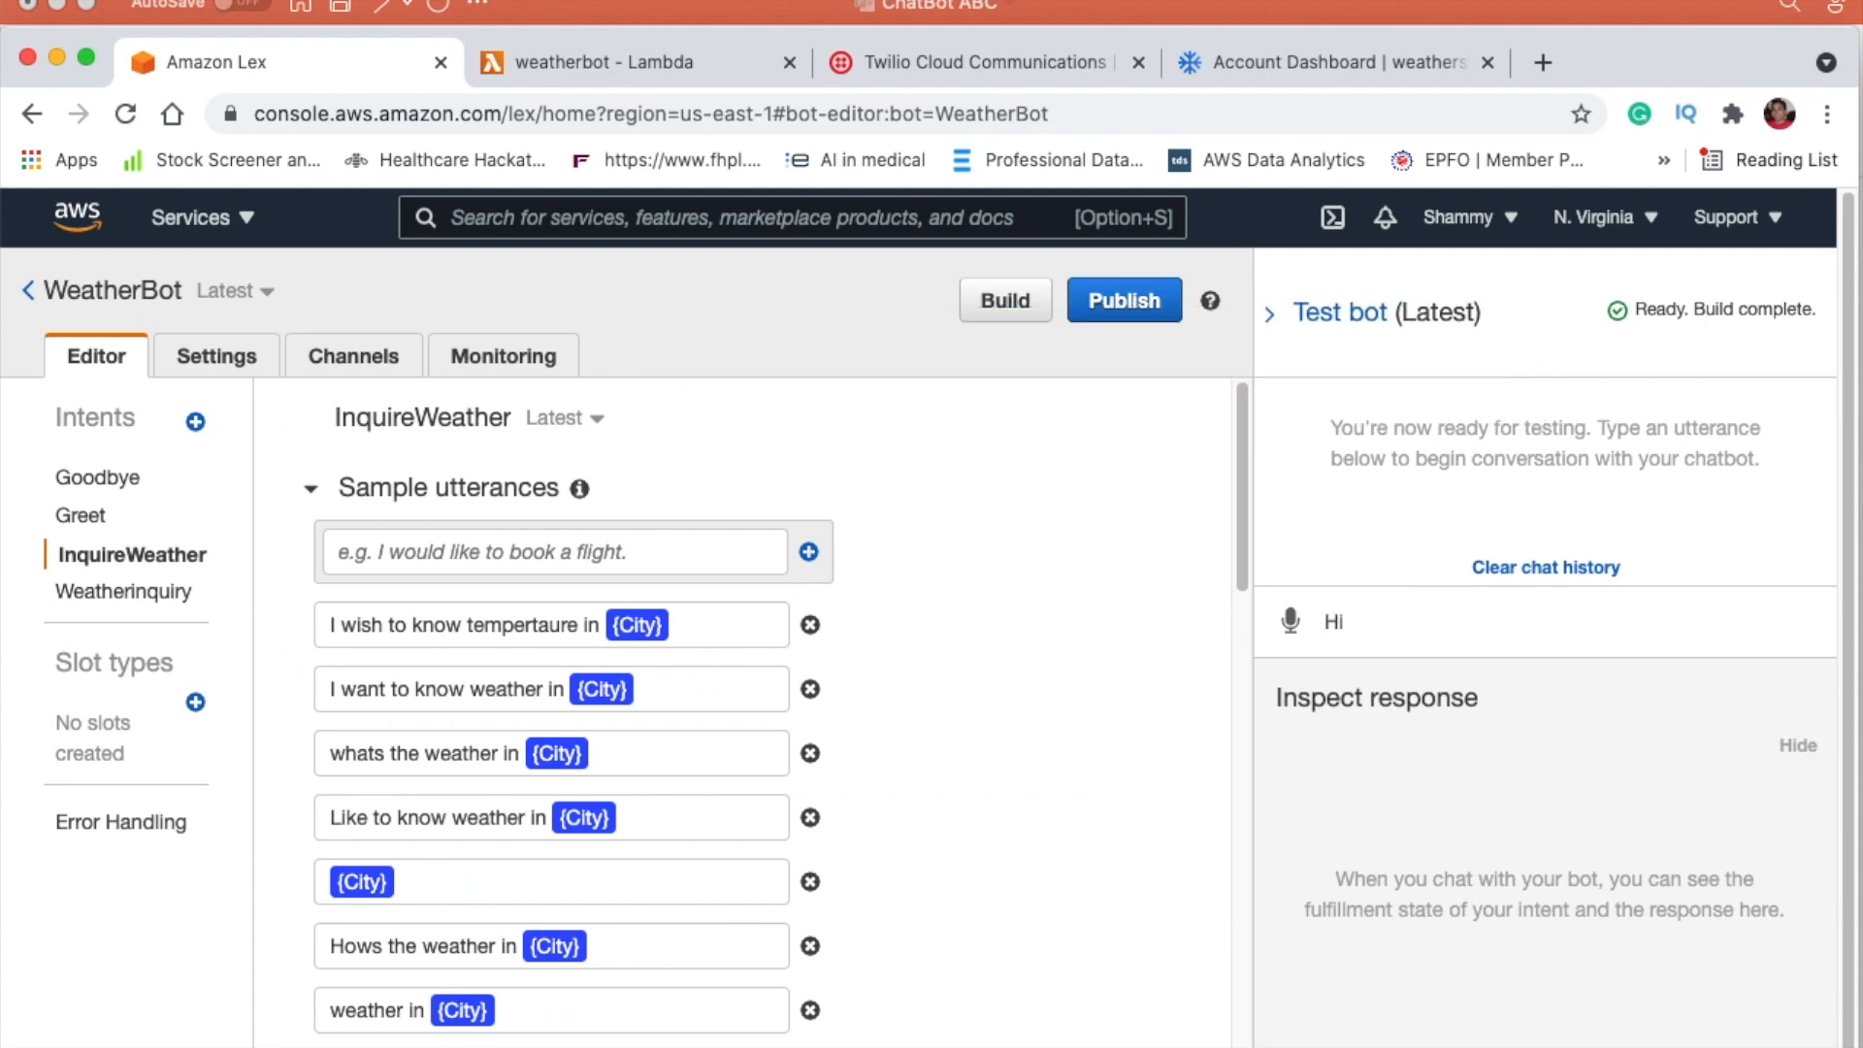
key(Return)
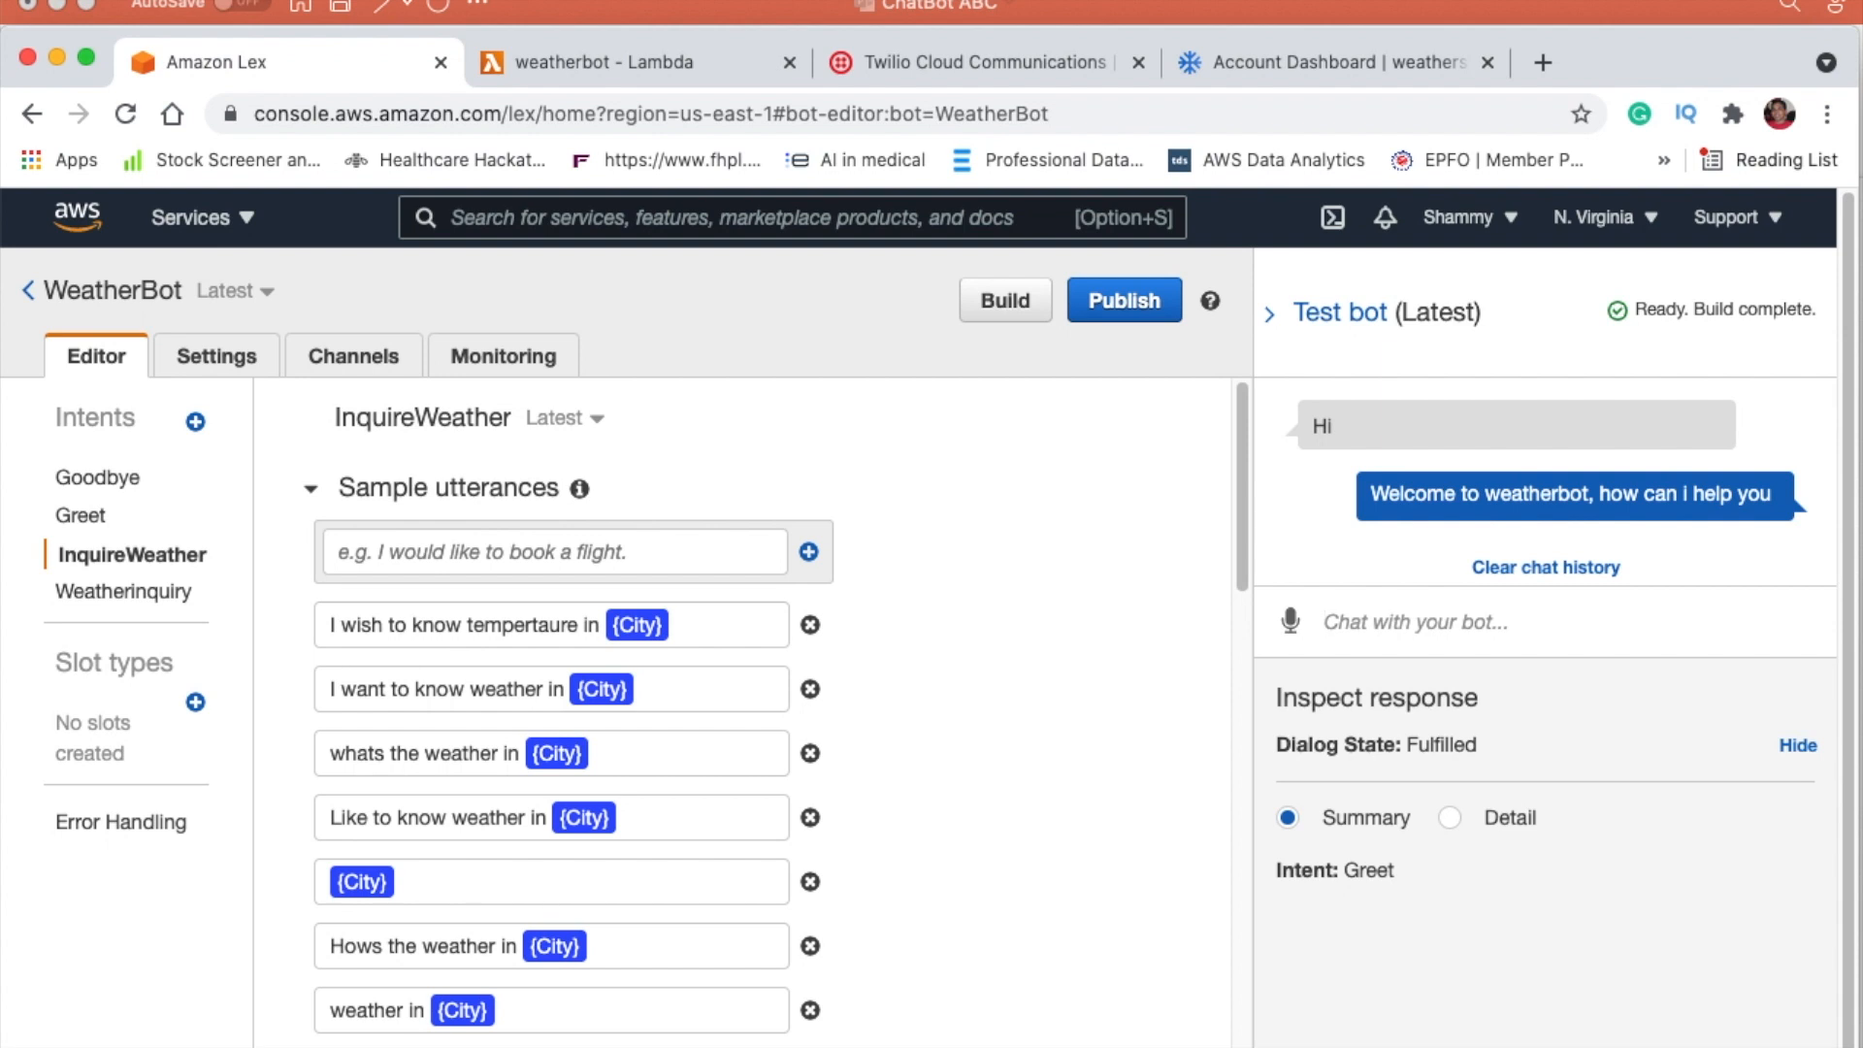
text(weather)
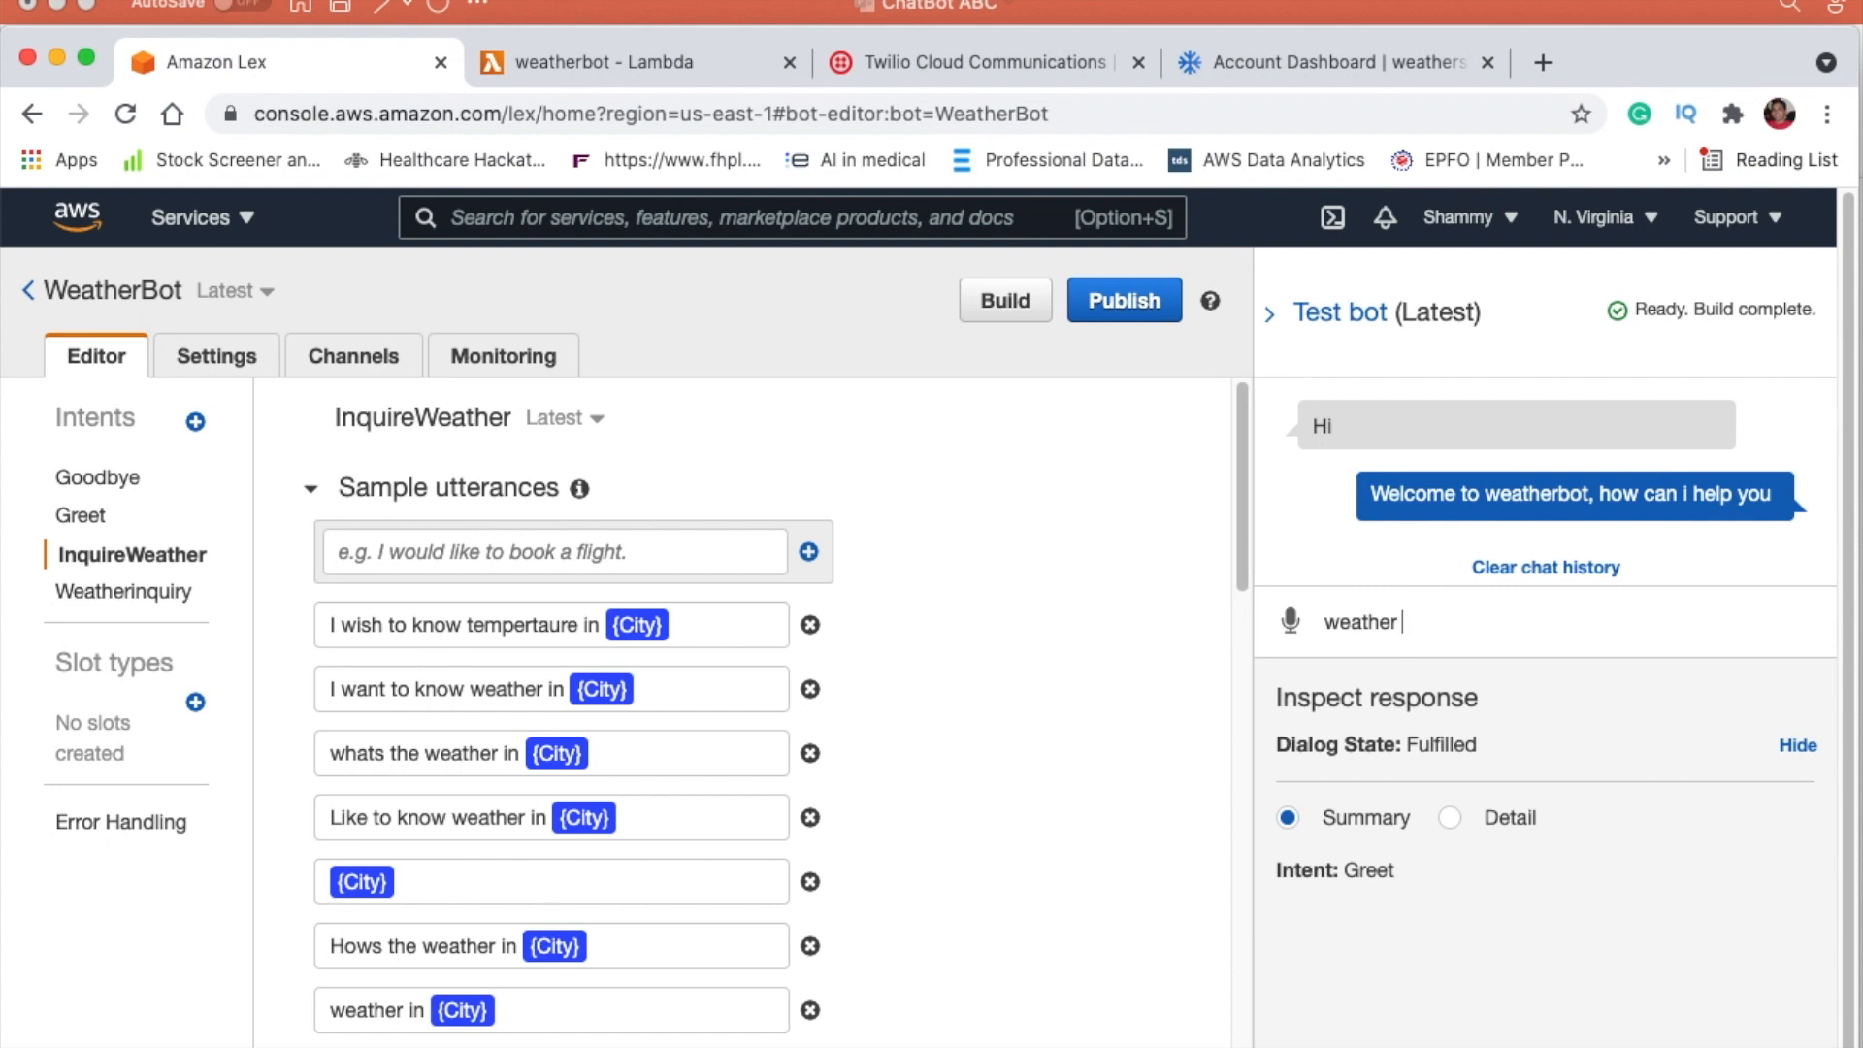
text( in Mumbai)
key(Return)
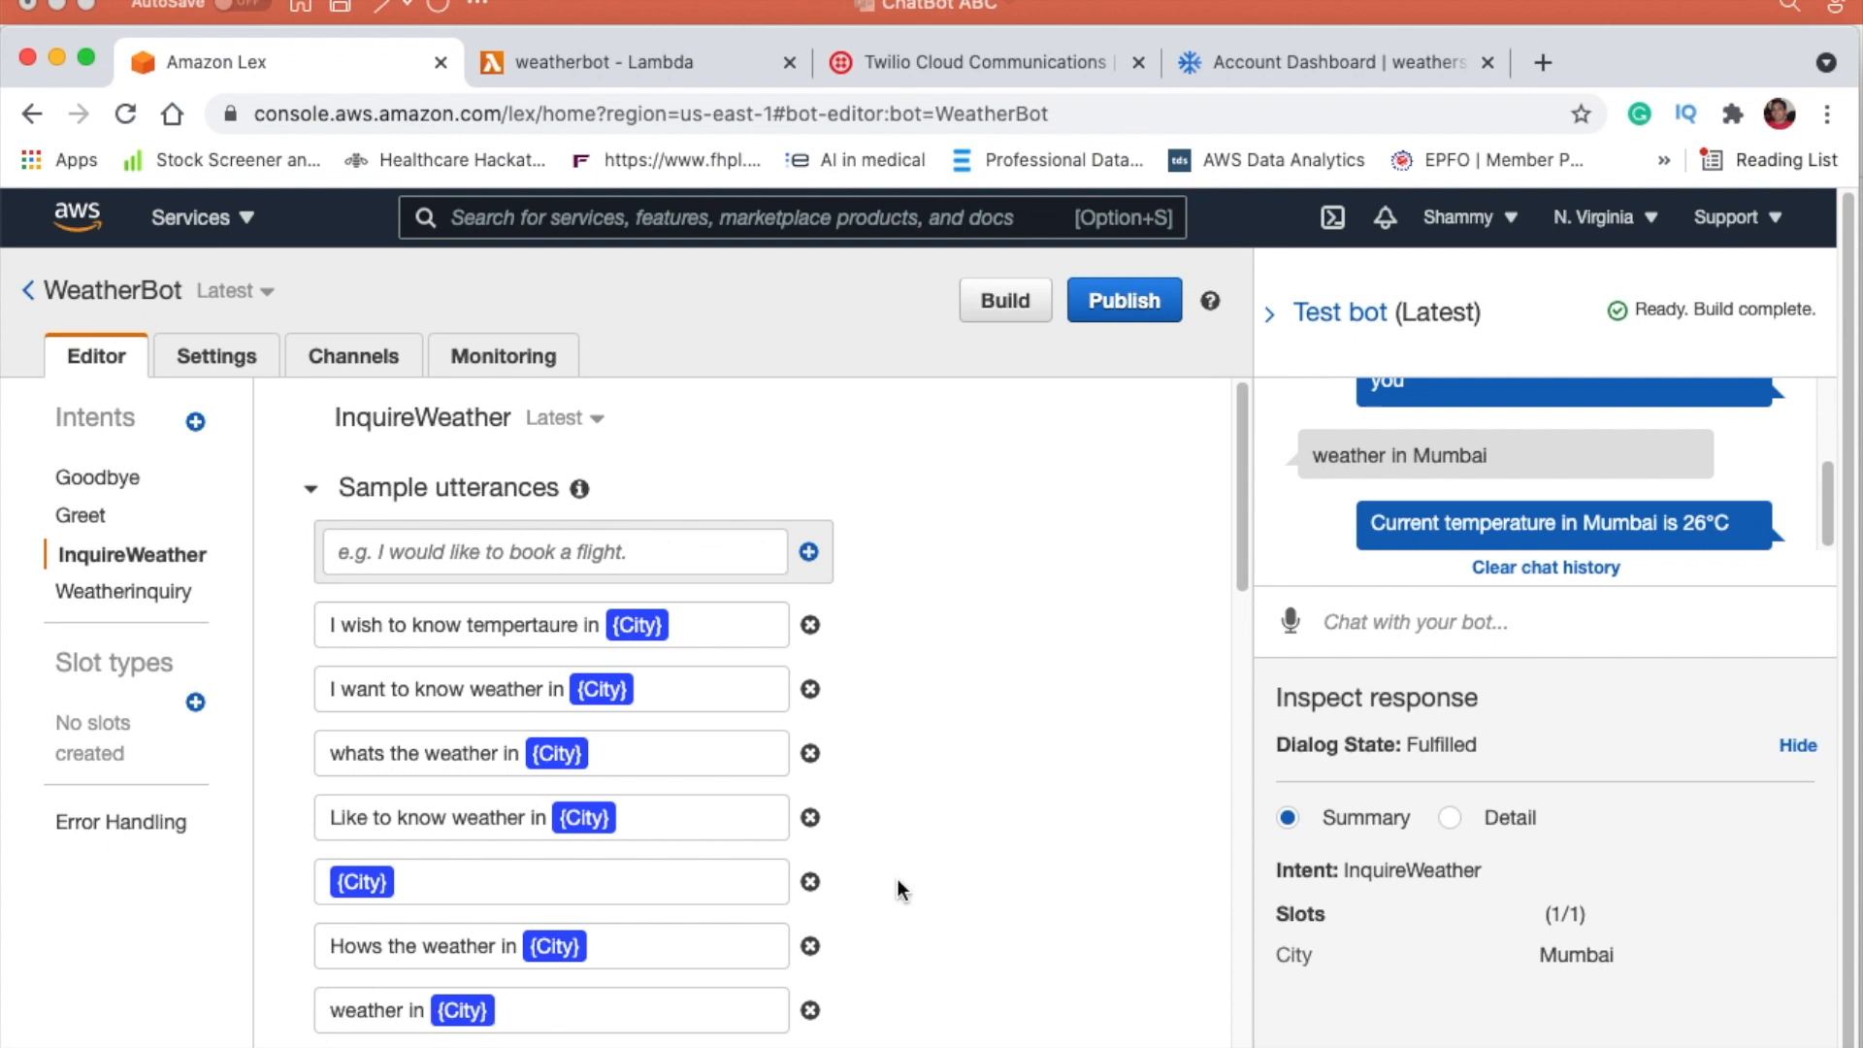
Step: Compare the city in the test message with InquireWeather's "weather in {City}" utterance, City slot and fulfillment function
scroll(904, 878, down, 5)
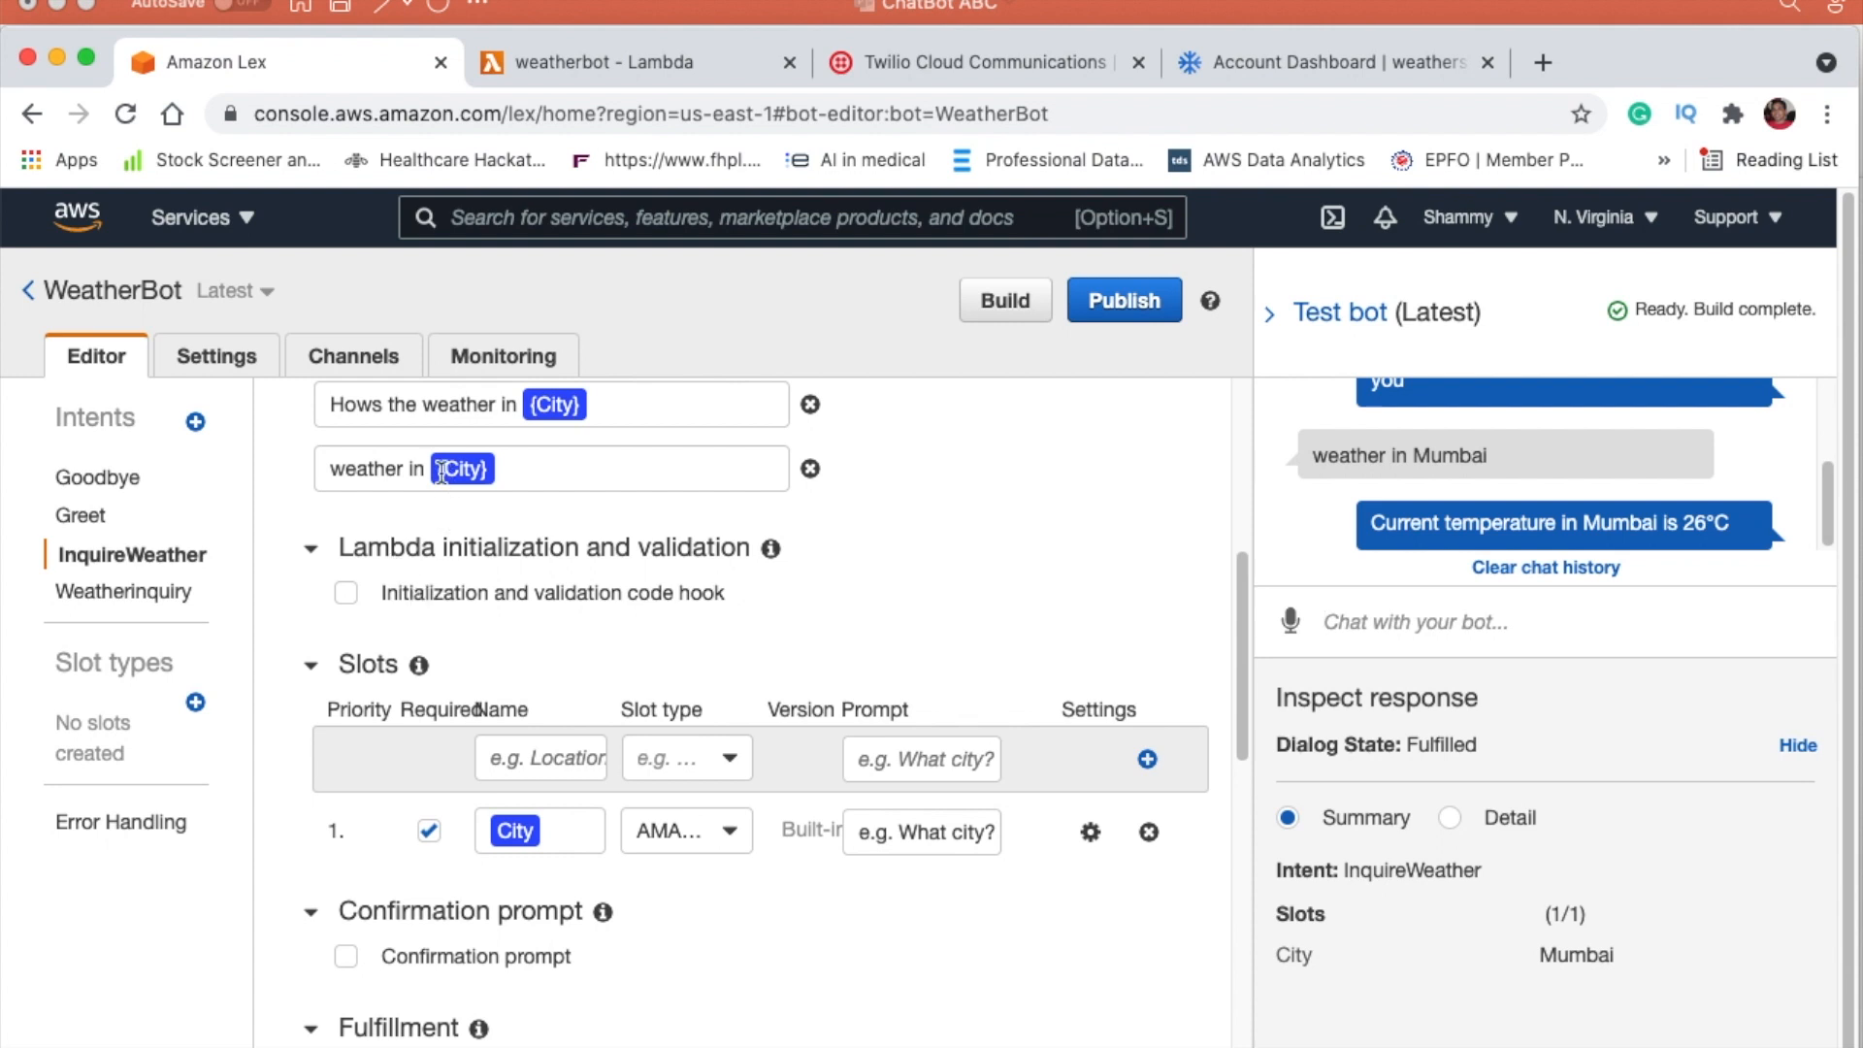
drag(1411, 452, 1510, 470)
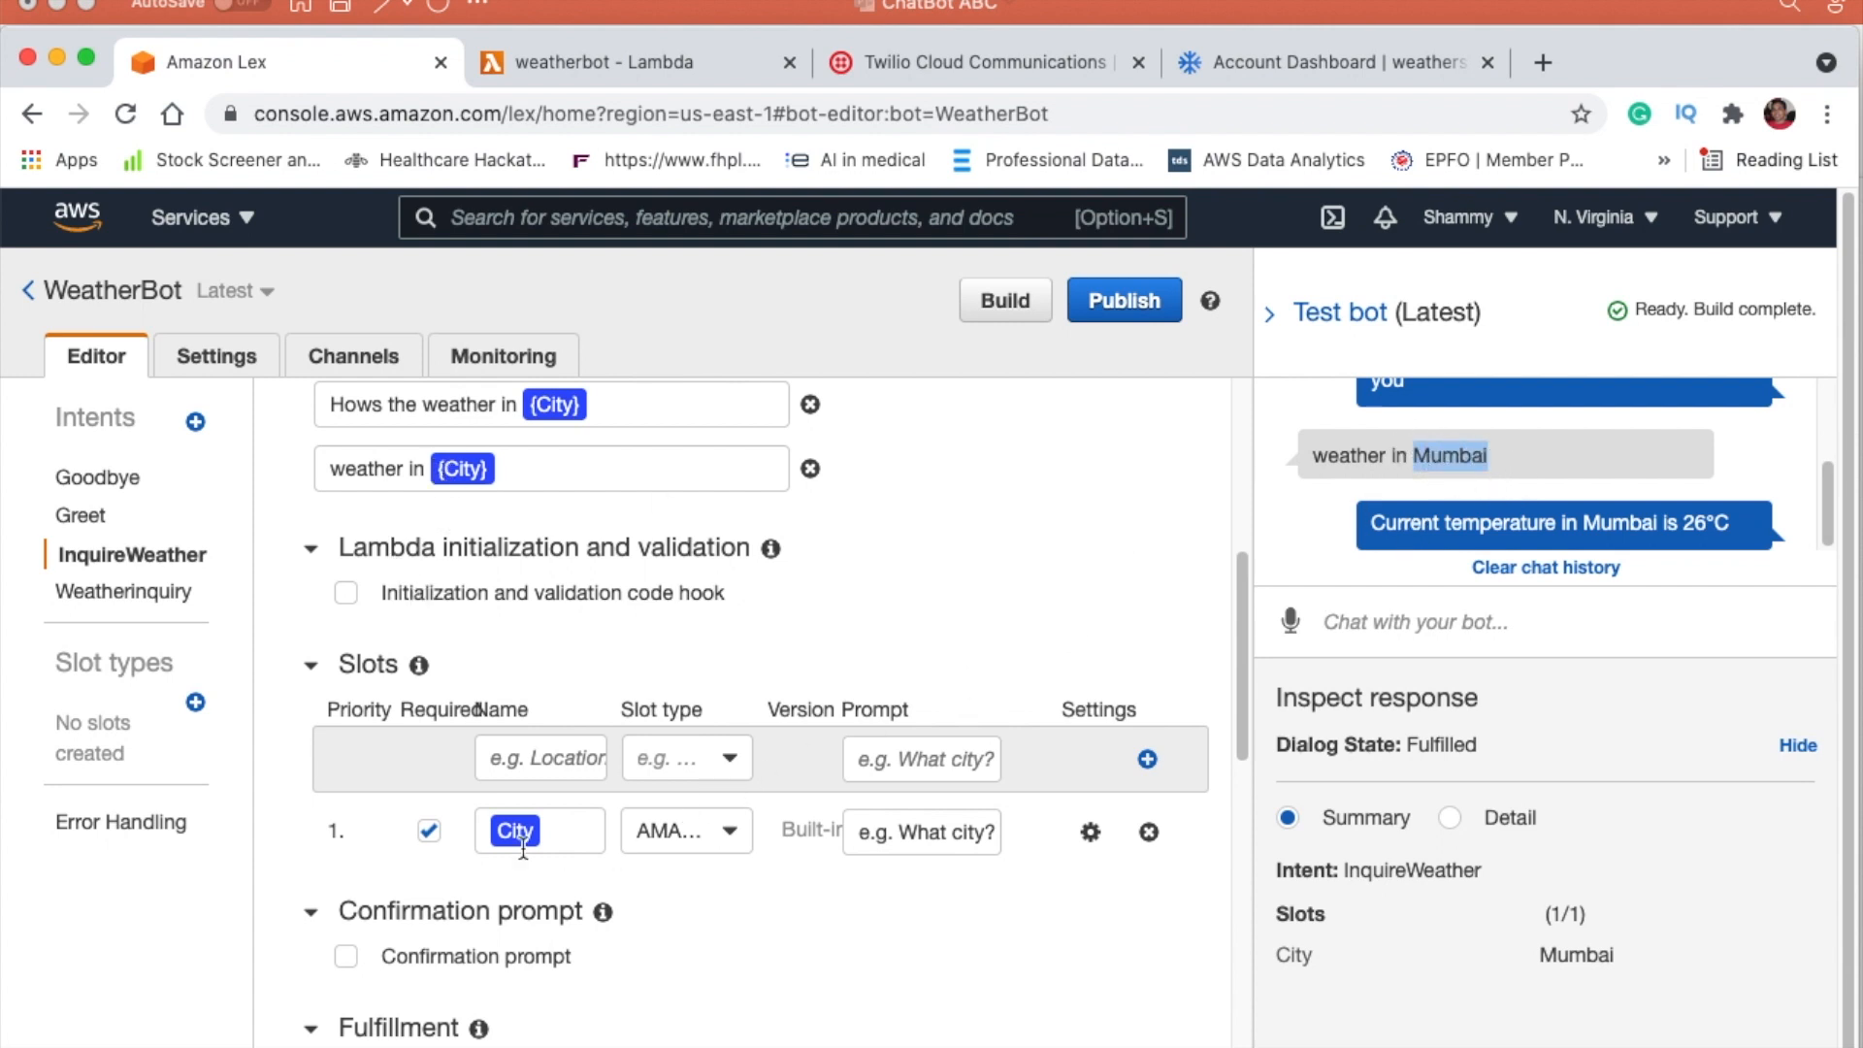
scroll(569, 904, down, 5)
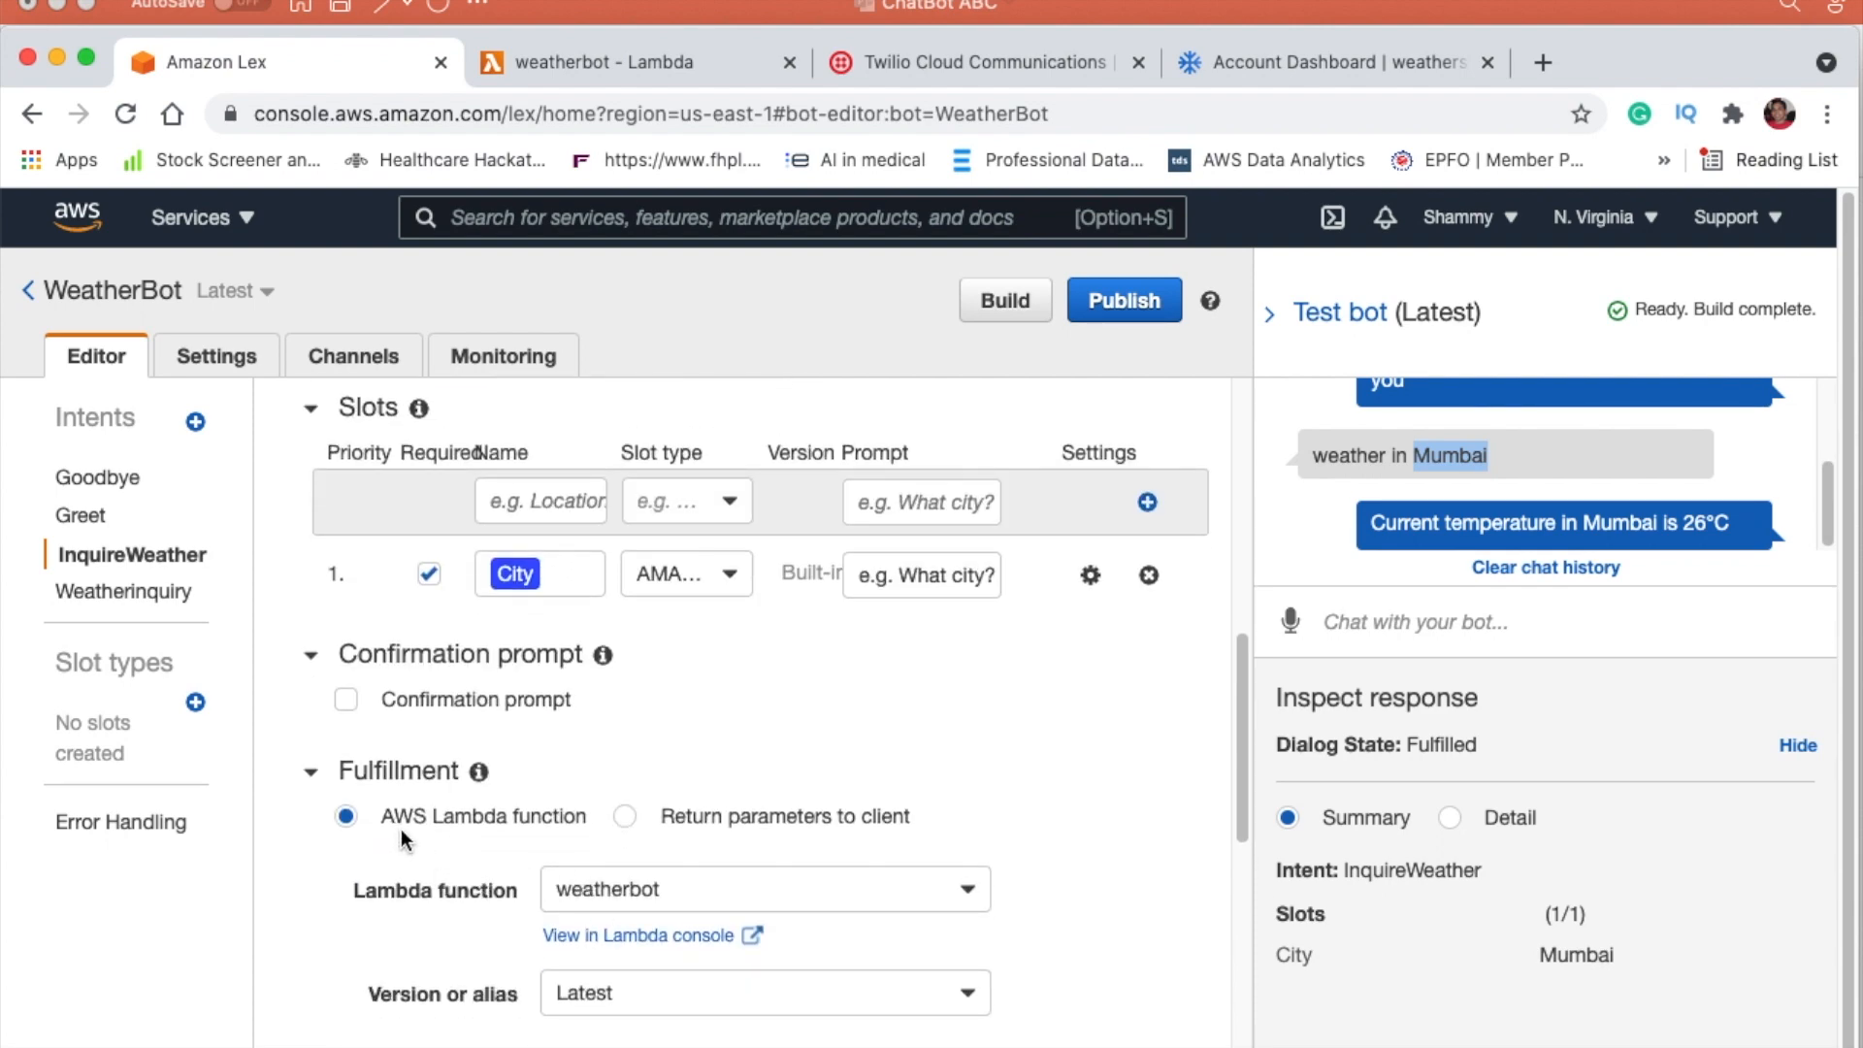
Step: Switch to AWS Lambda and trace the City slot, weatherstack API call, access key and response message through the weatherbot code
click(653, 61)
scroll(1164, 604, up, 5)
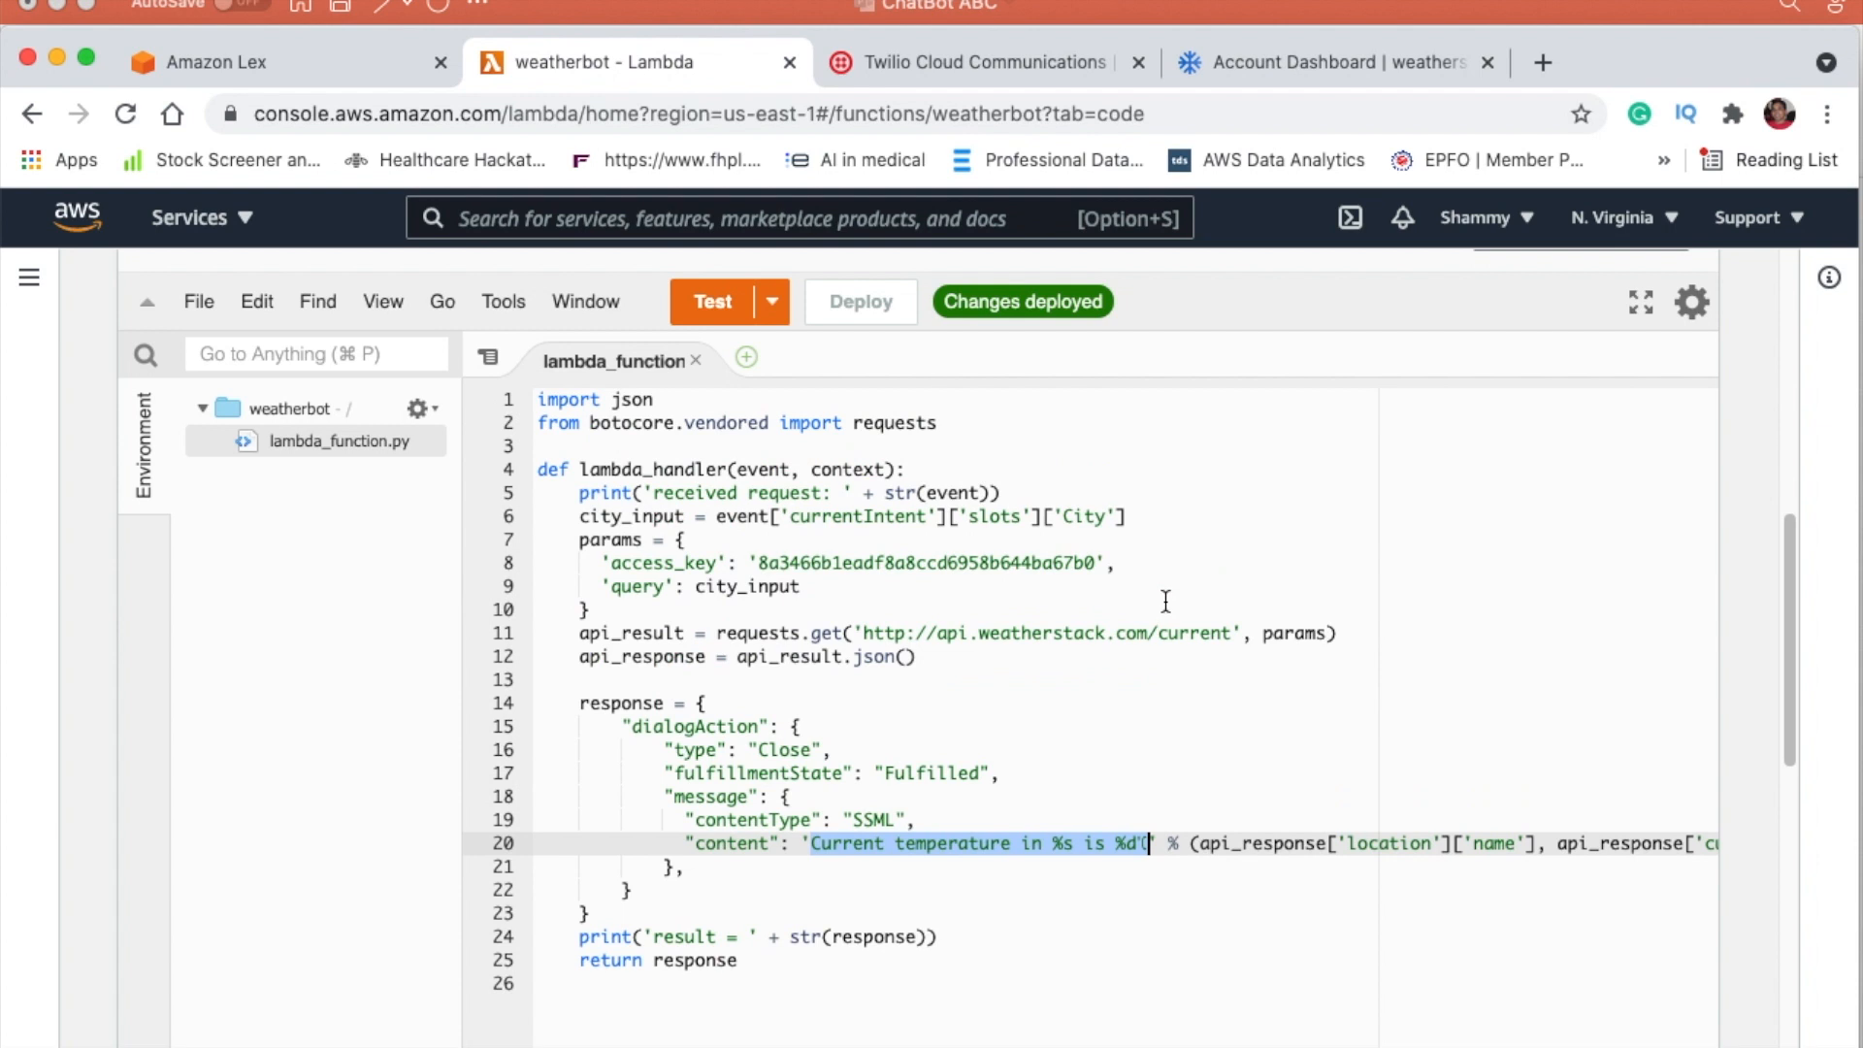
drag(1064, 517, 1107, 517)
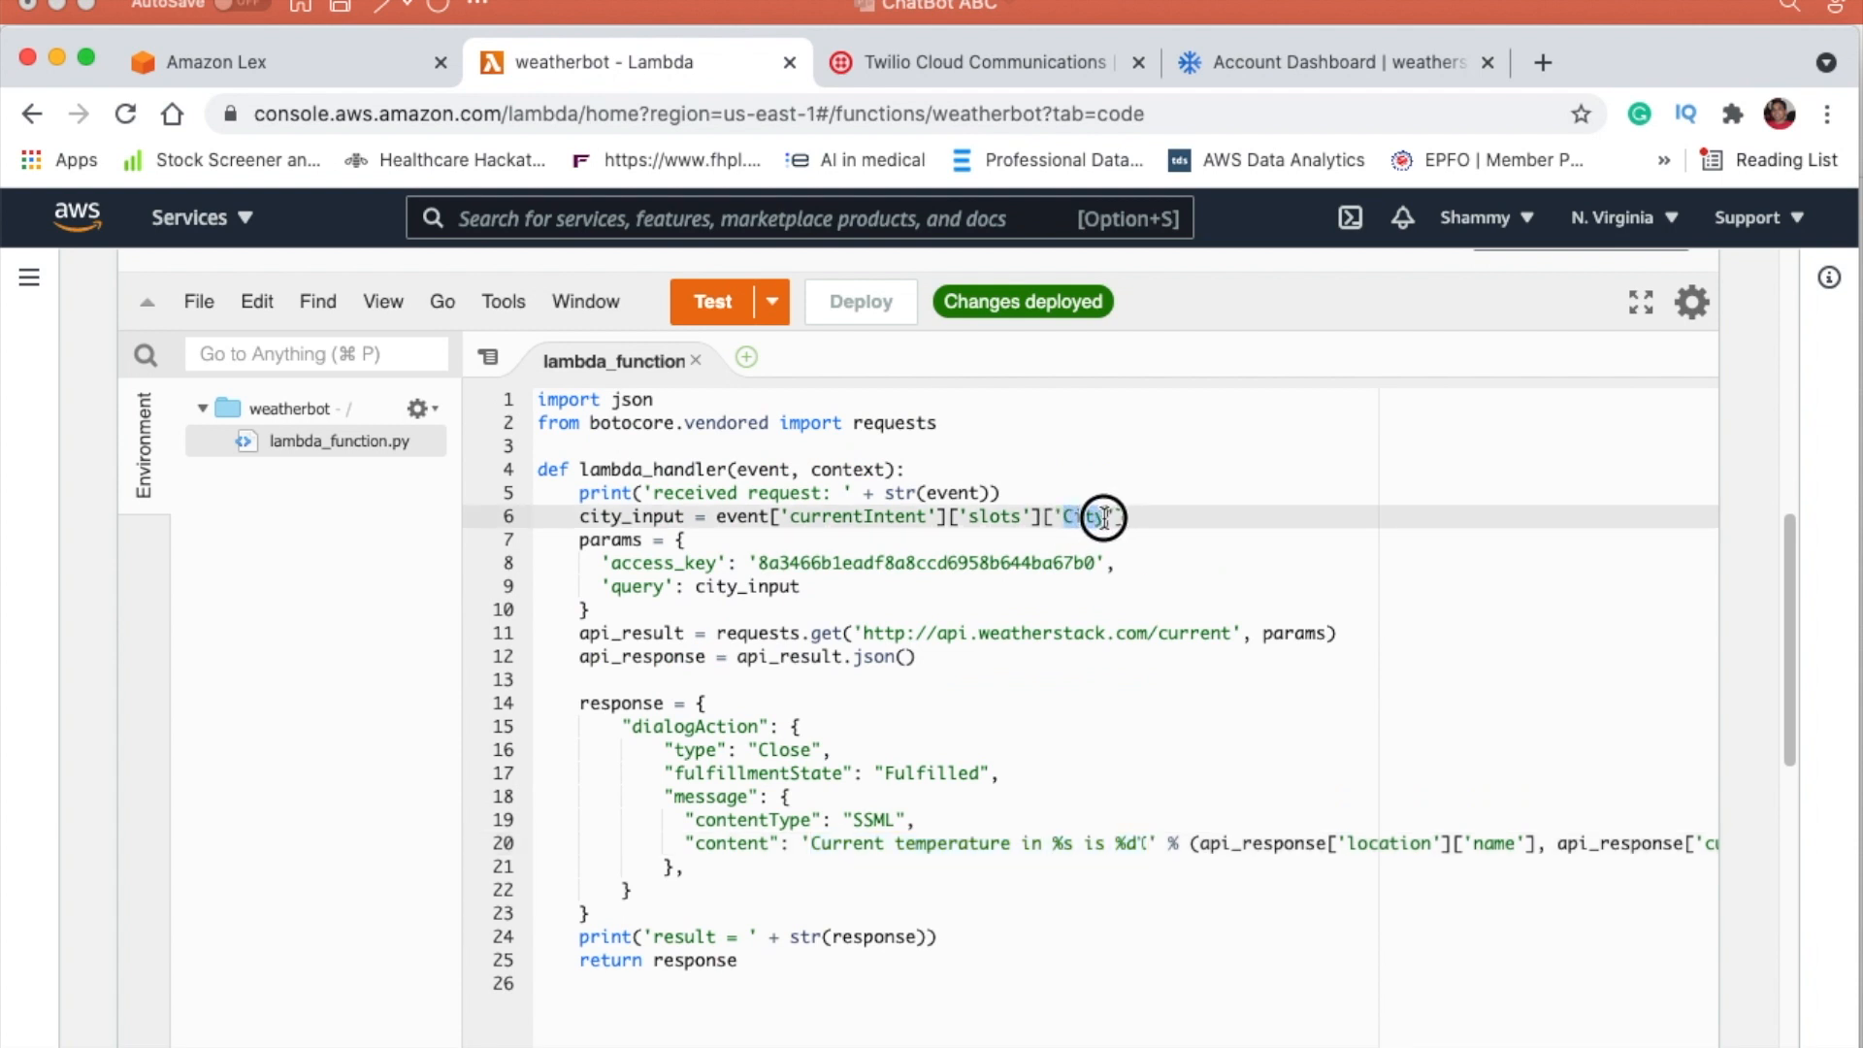
drag(936, 633, 1231, 632)
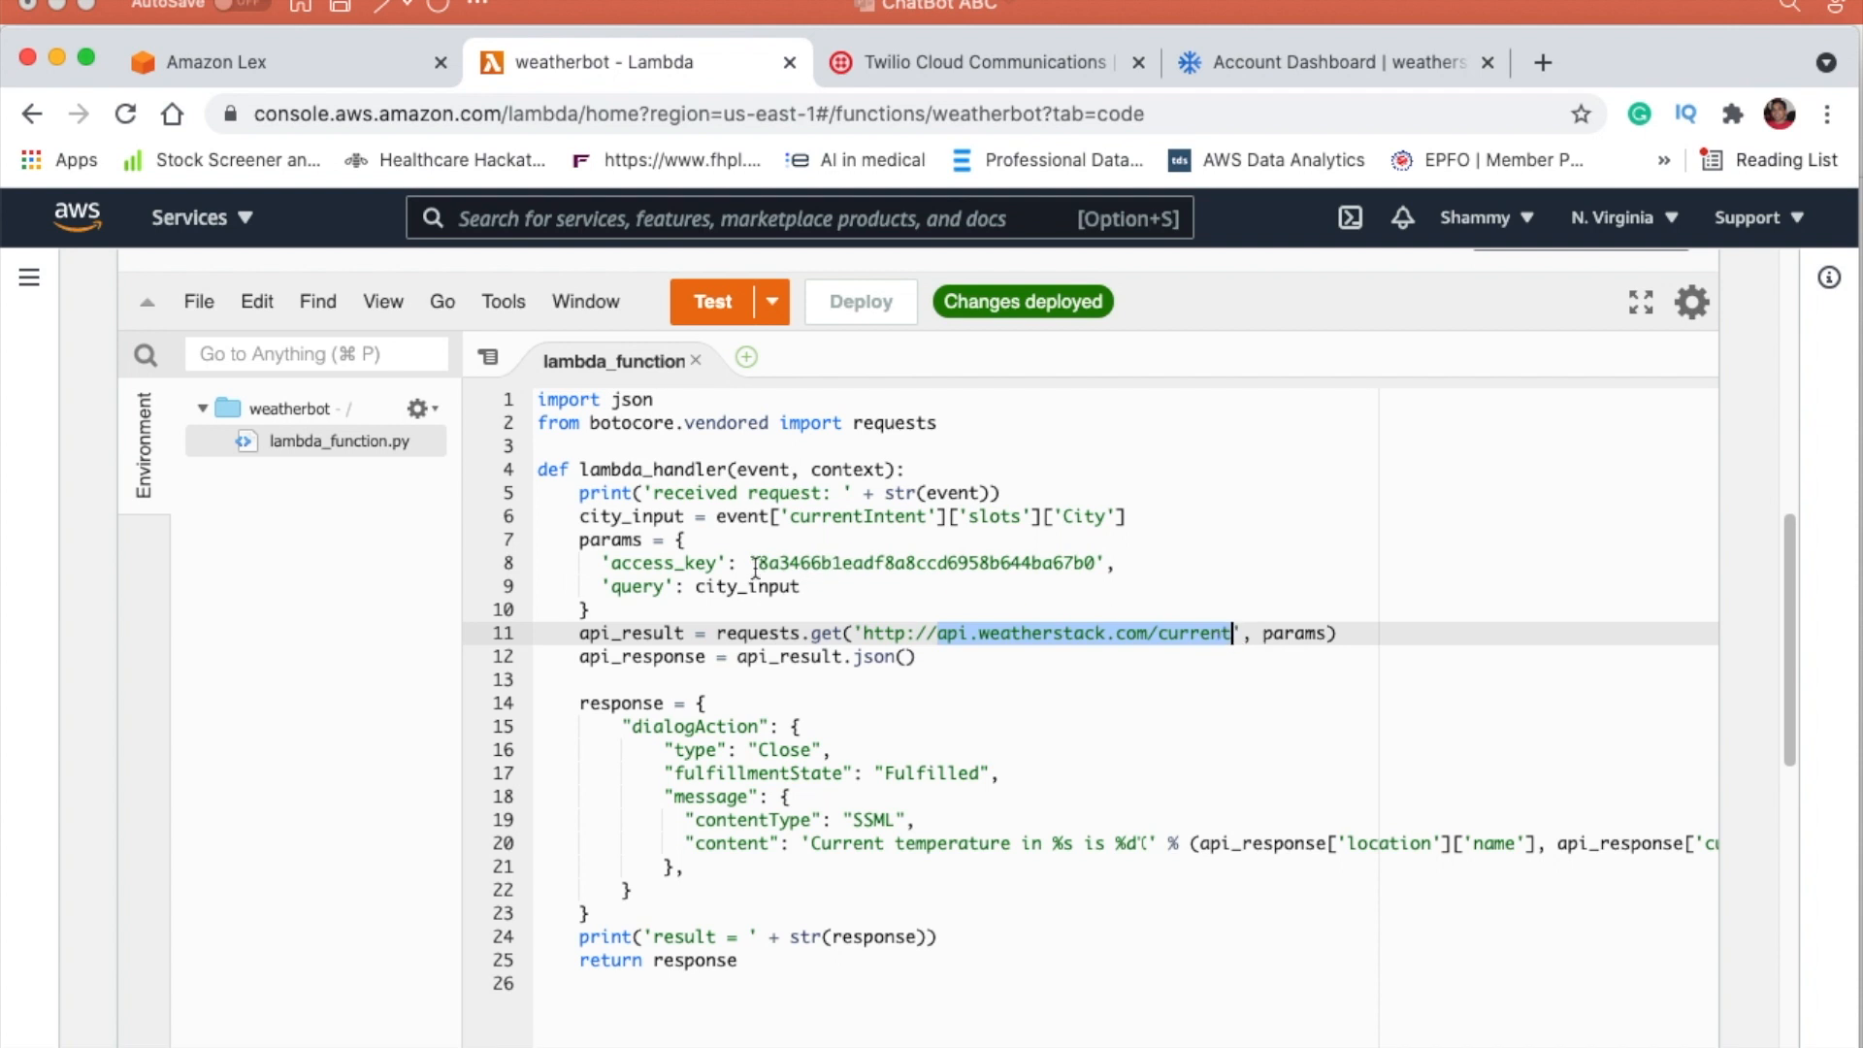
drag(762, 564, 1096, 563)
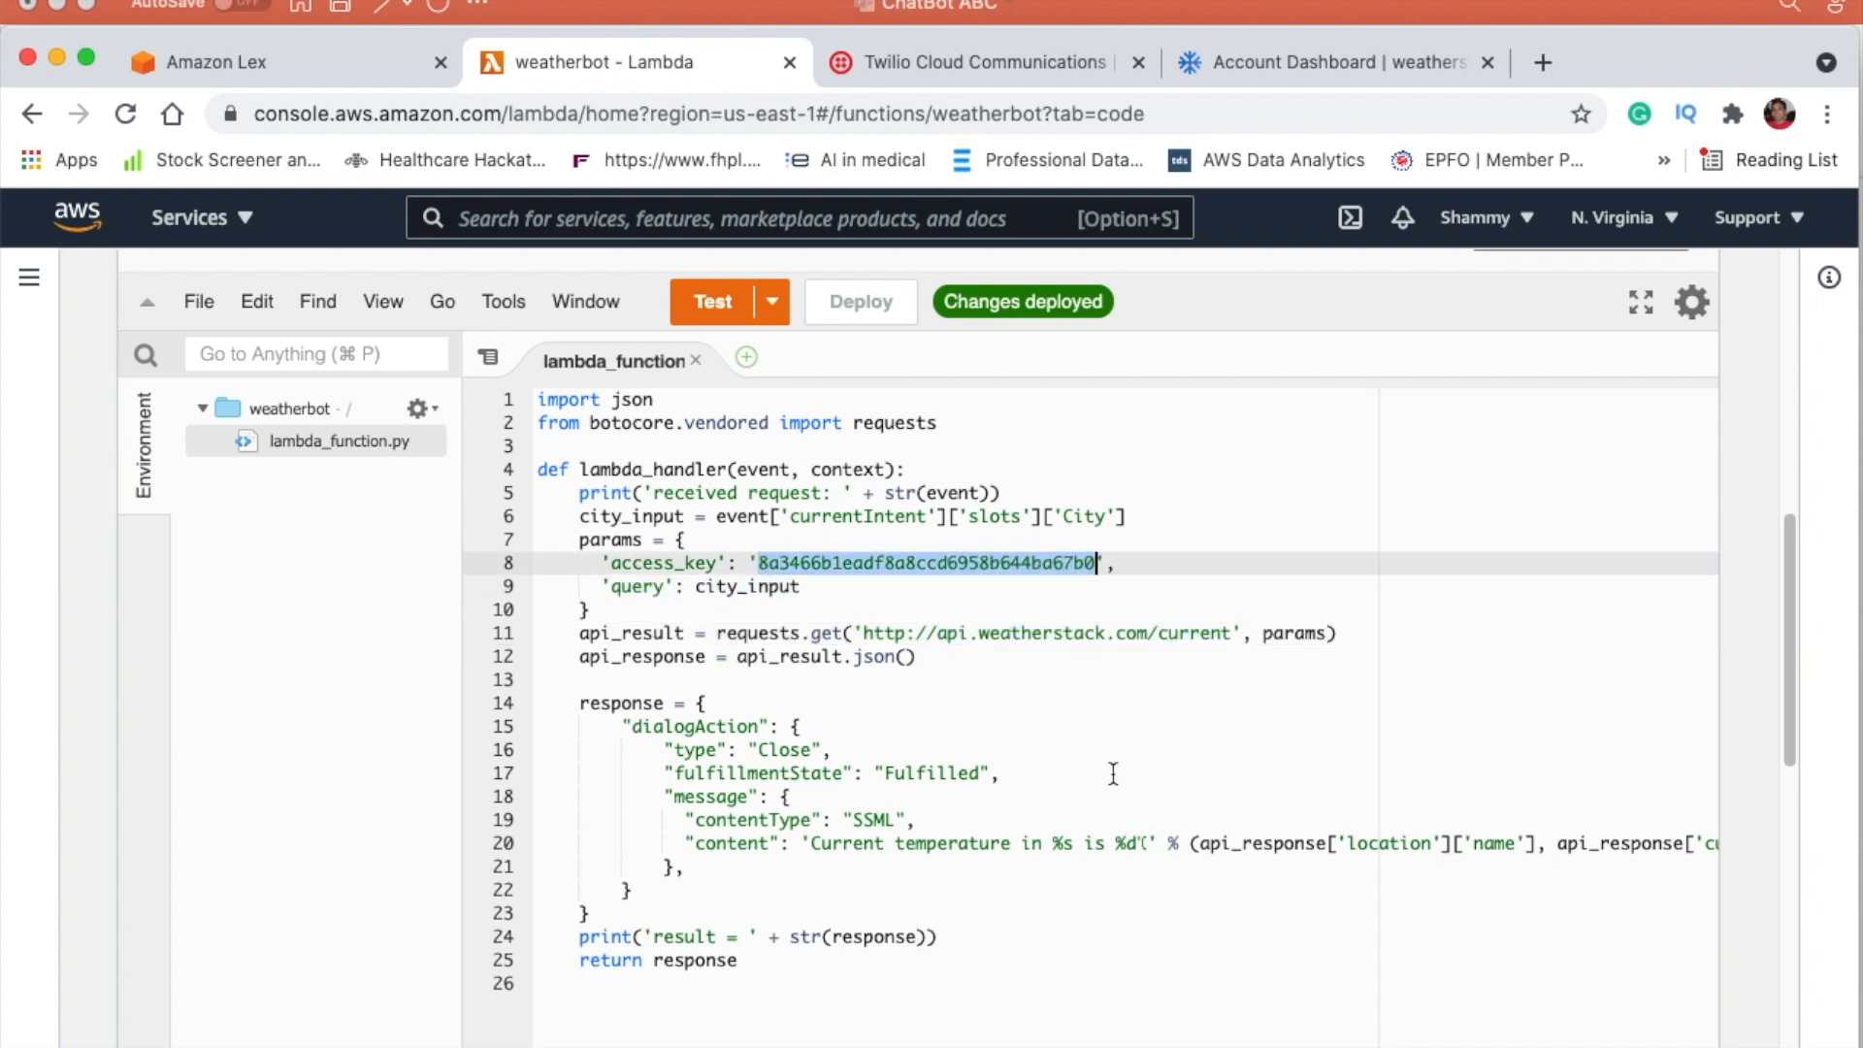
scroll(1114, 773, down, 4)
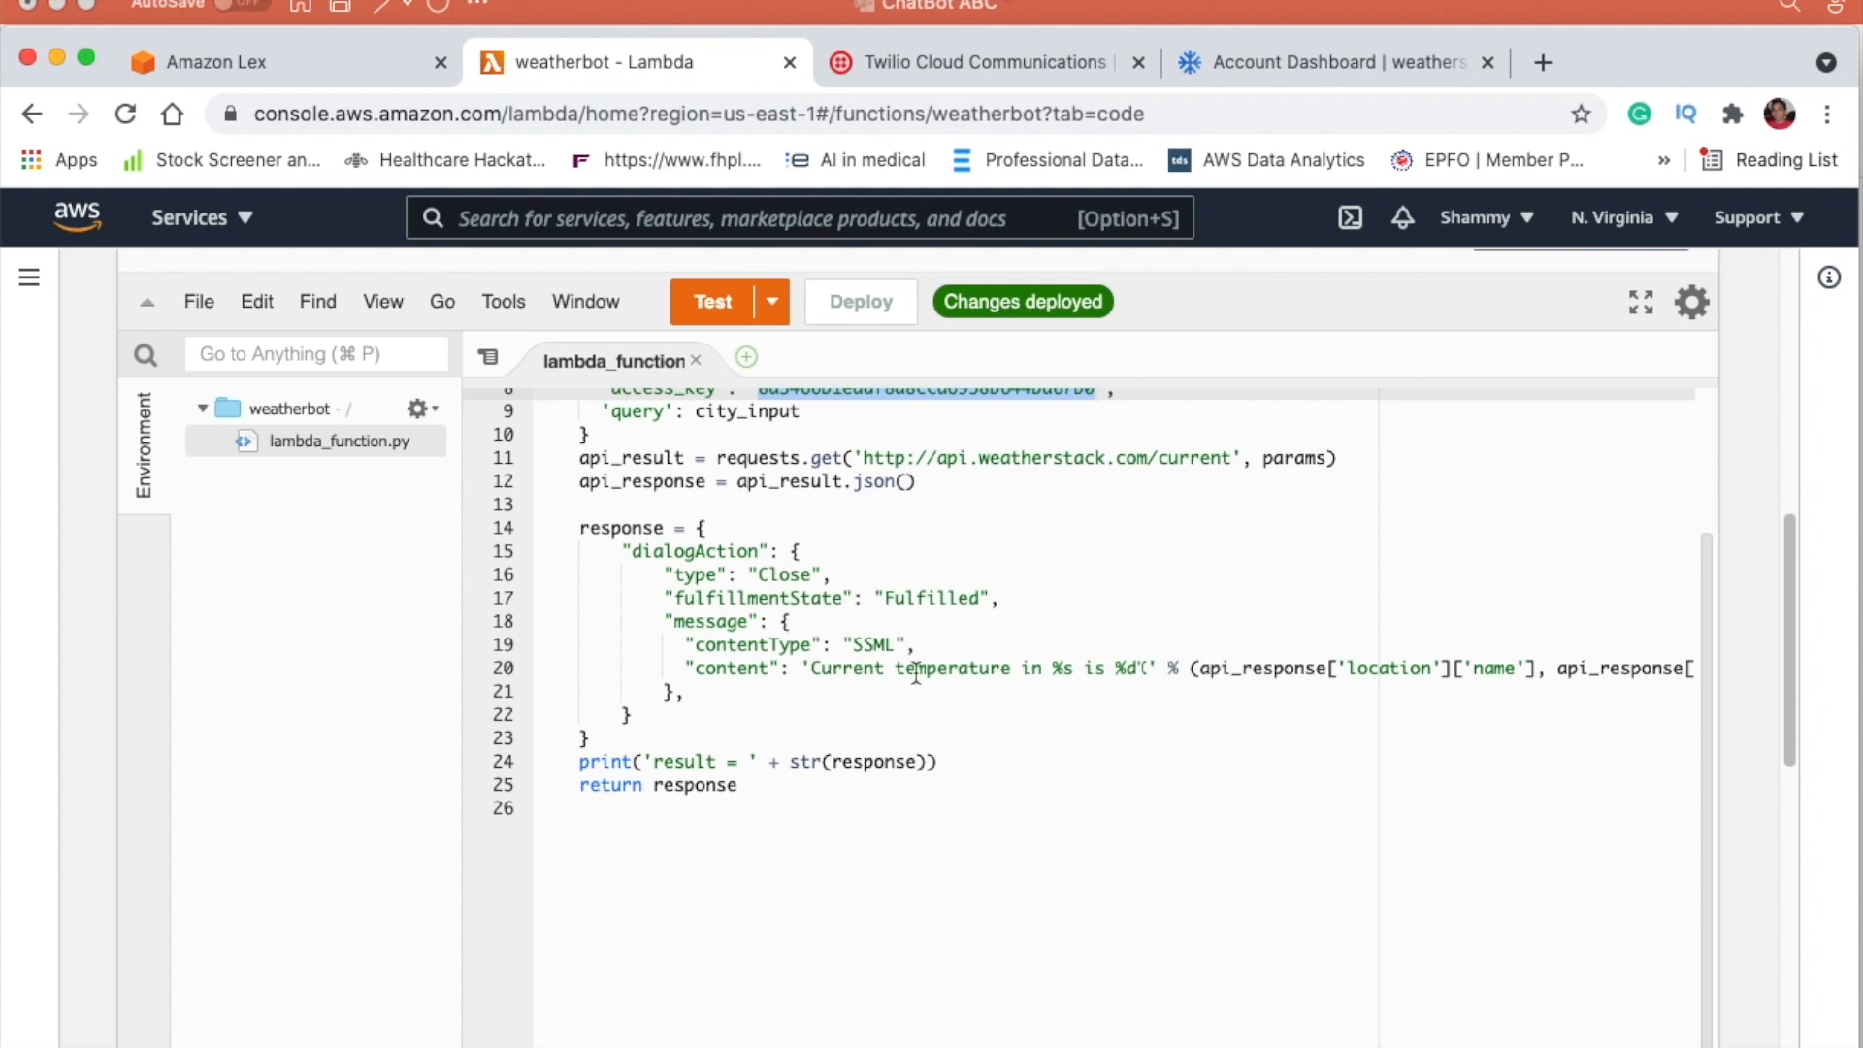
drag(809, 667, 1104, 676)
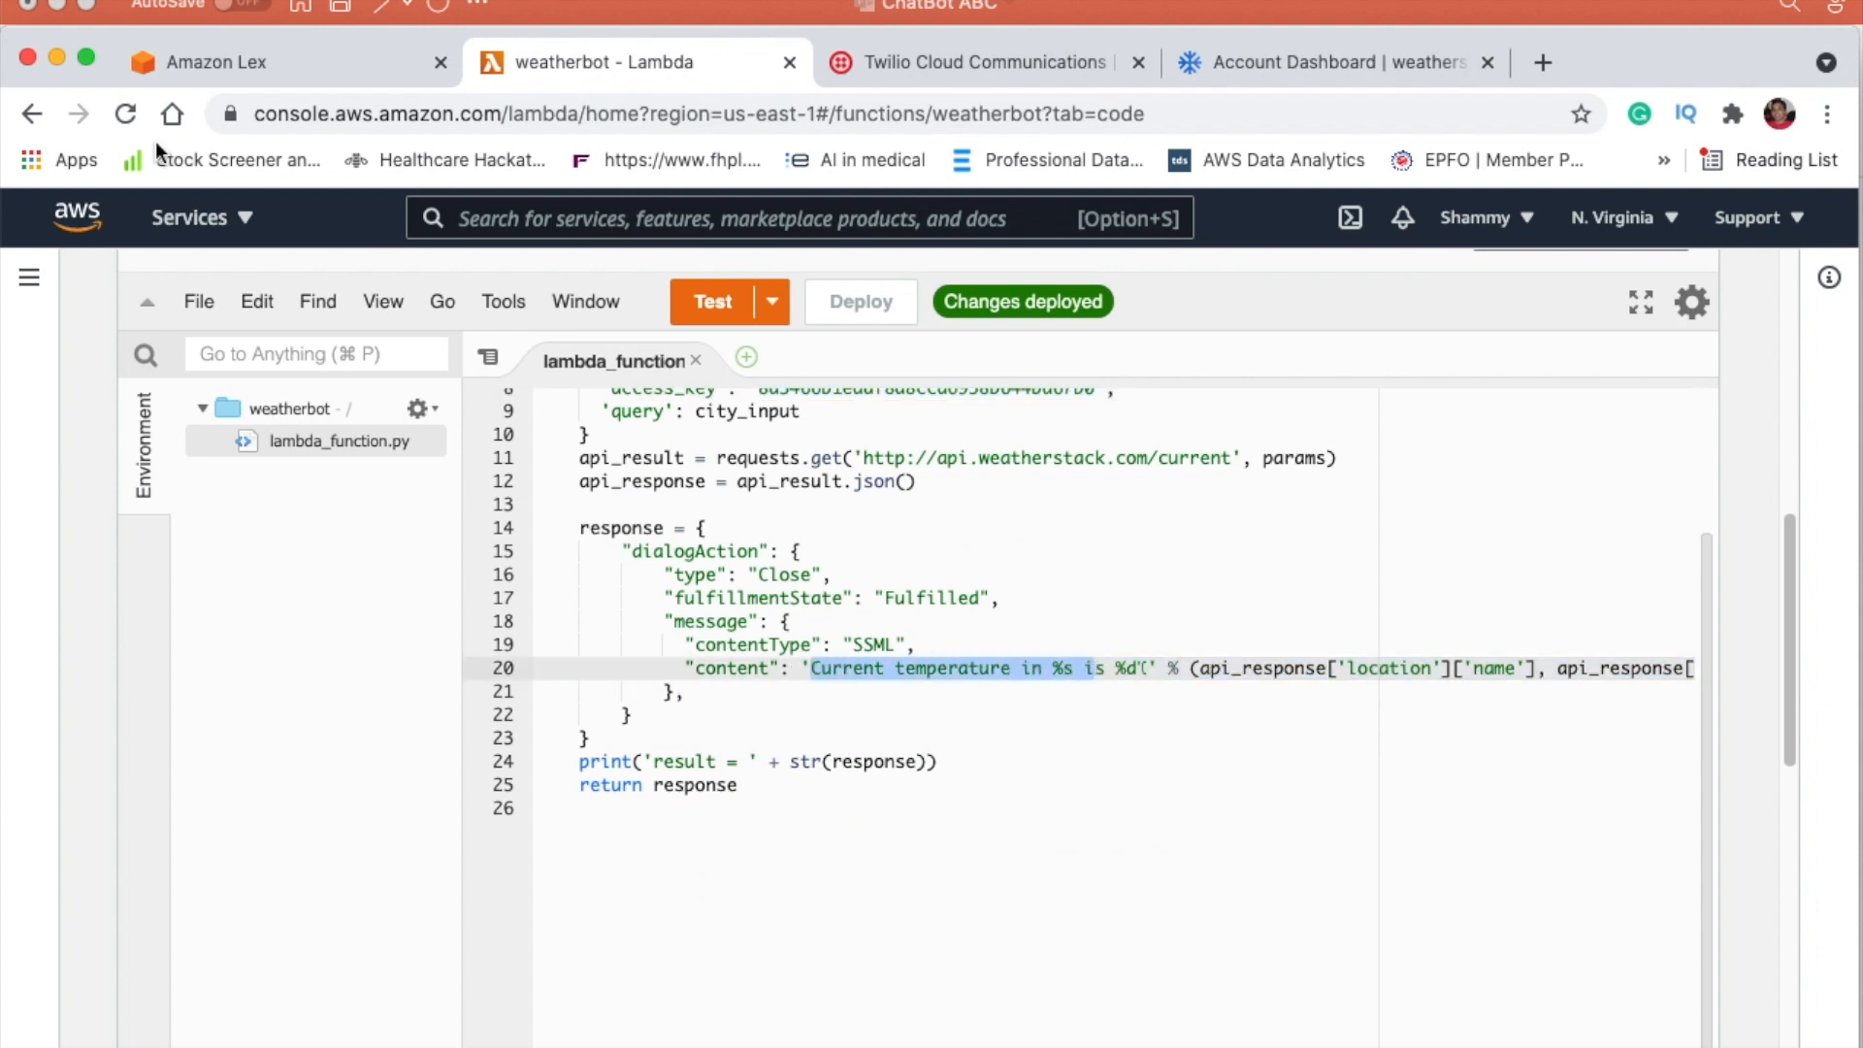
Step: Return to Amazon Lex and examine the Weatherinquiry intent's sample utterances, City slot prompt and confirmation messages
click(243, 62)
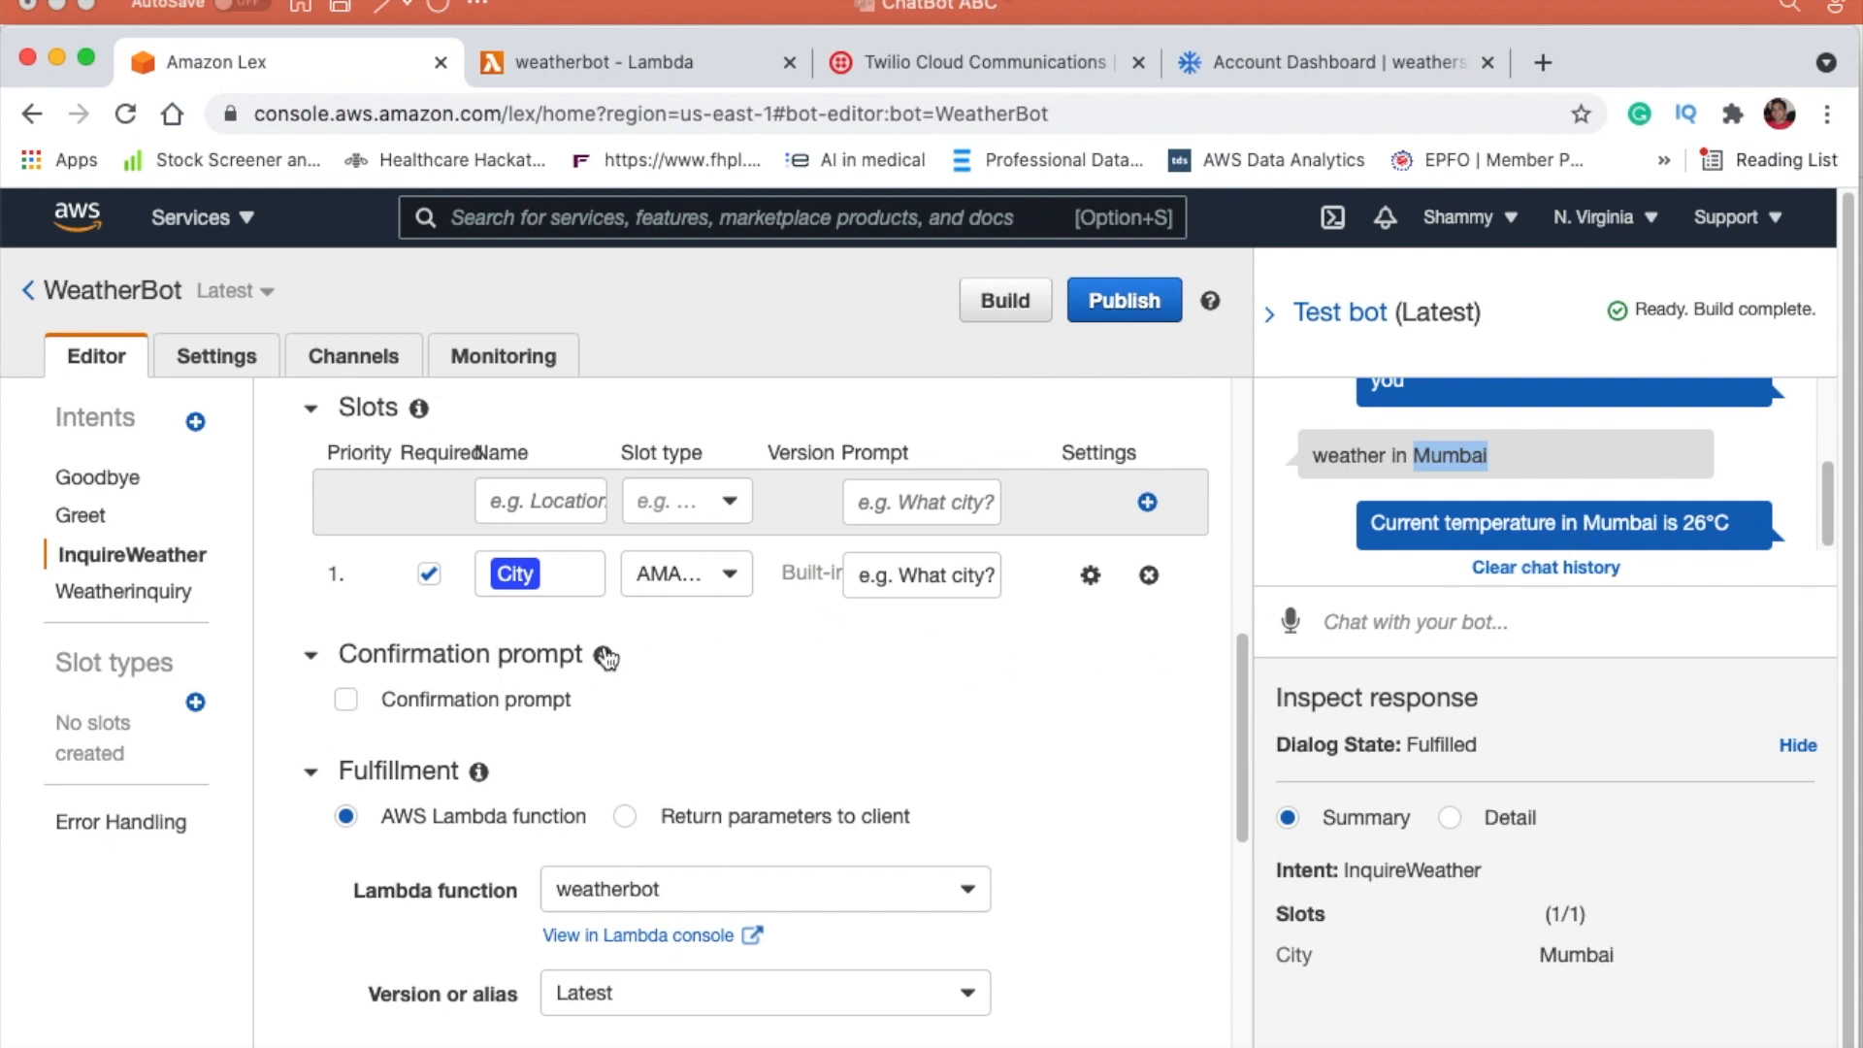
click(160, 594)
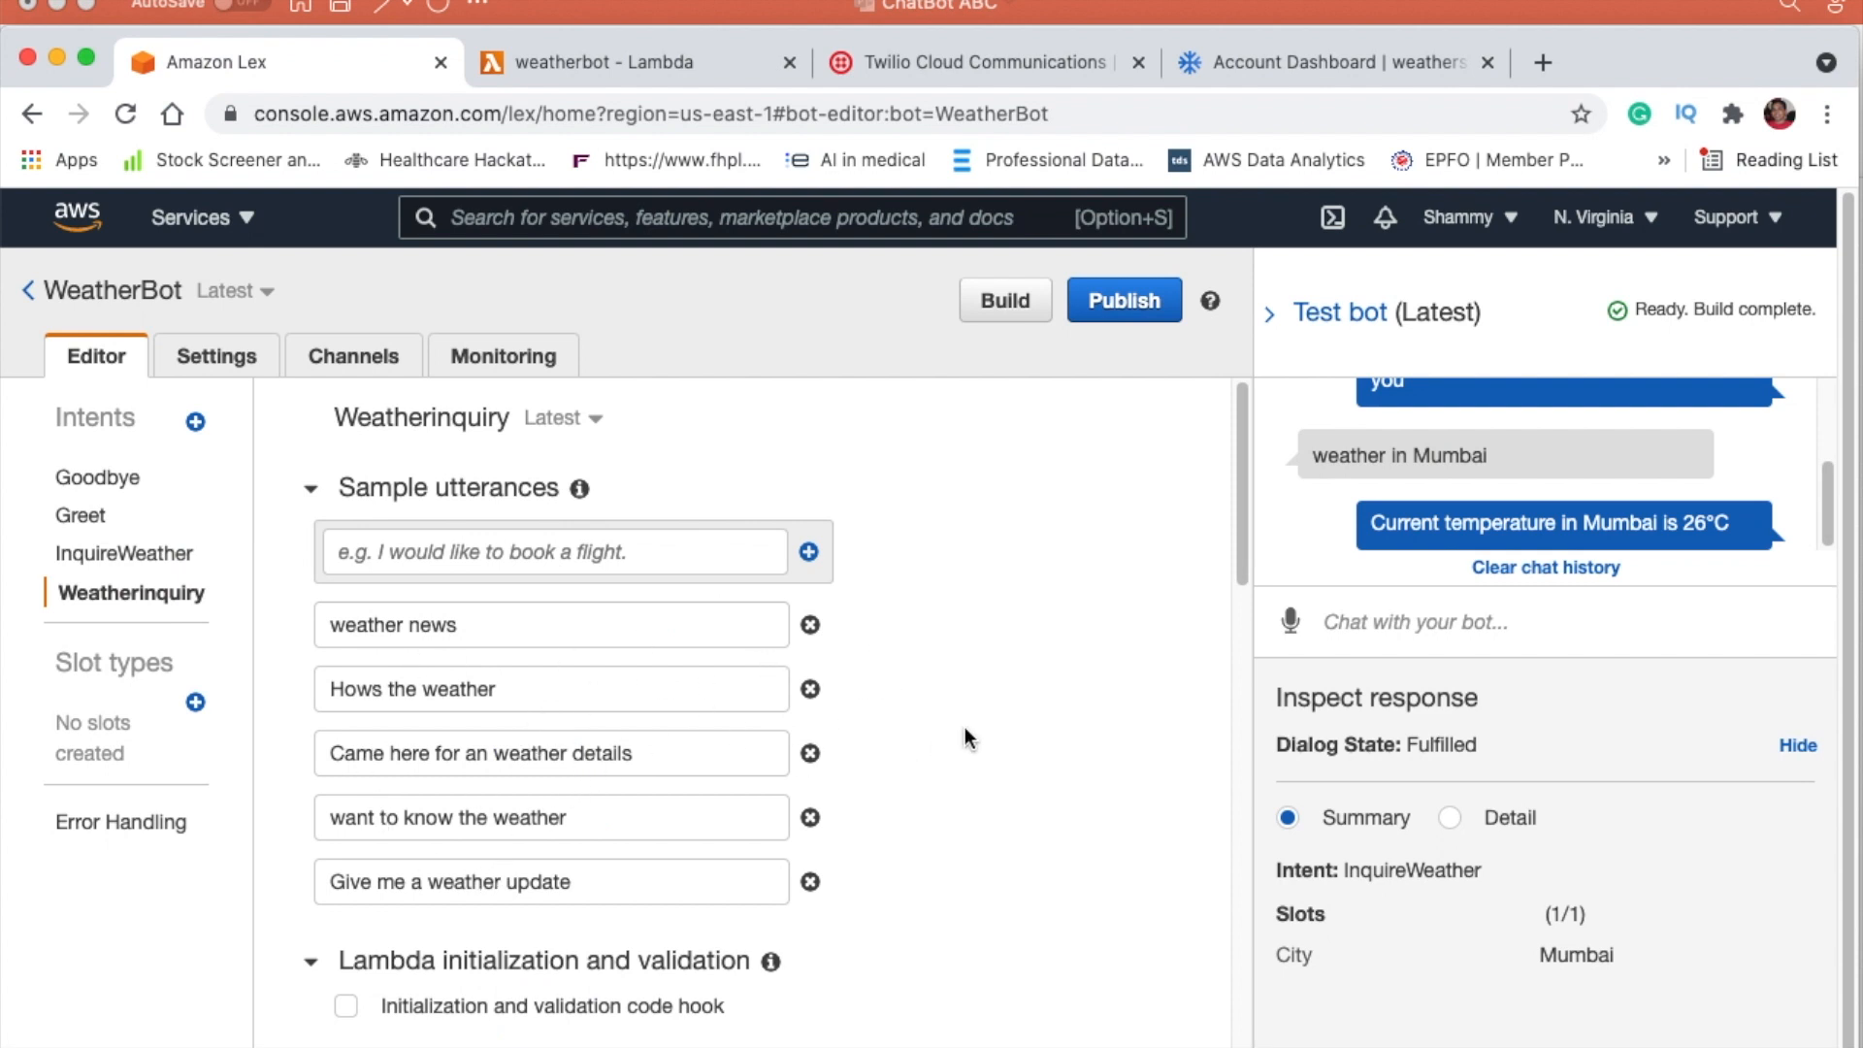
scroll(965, 737, down, 1)
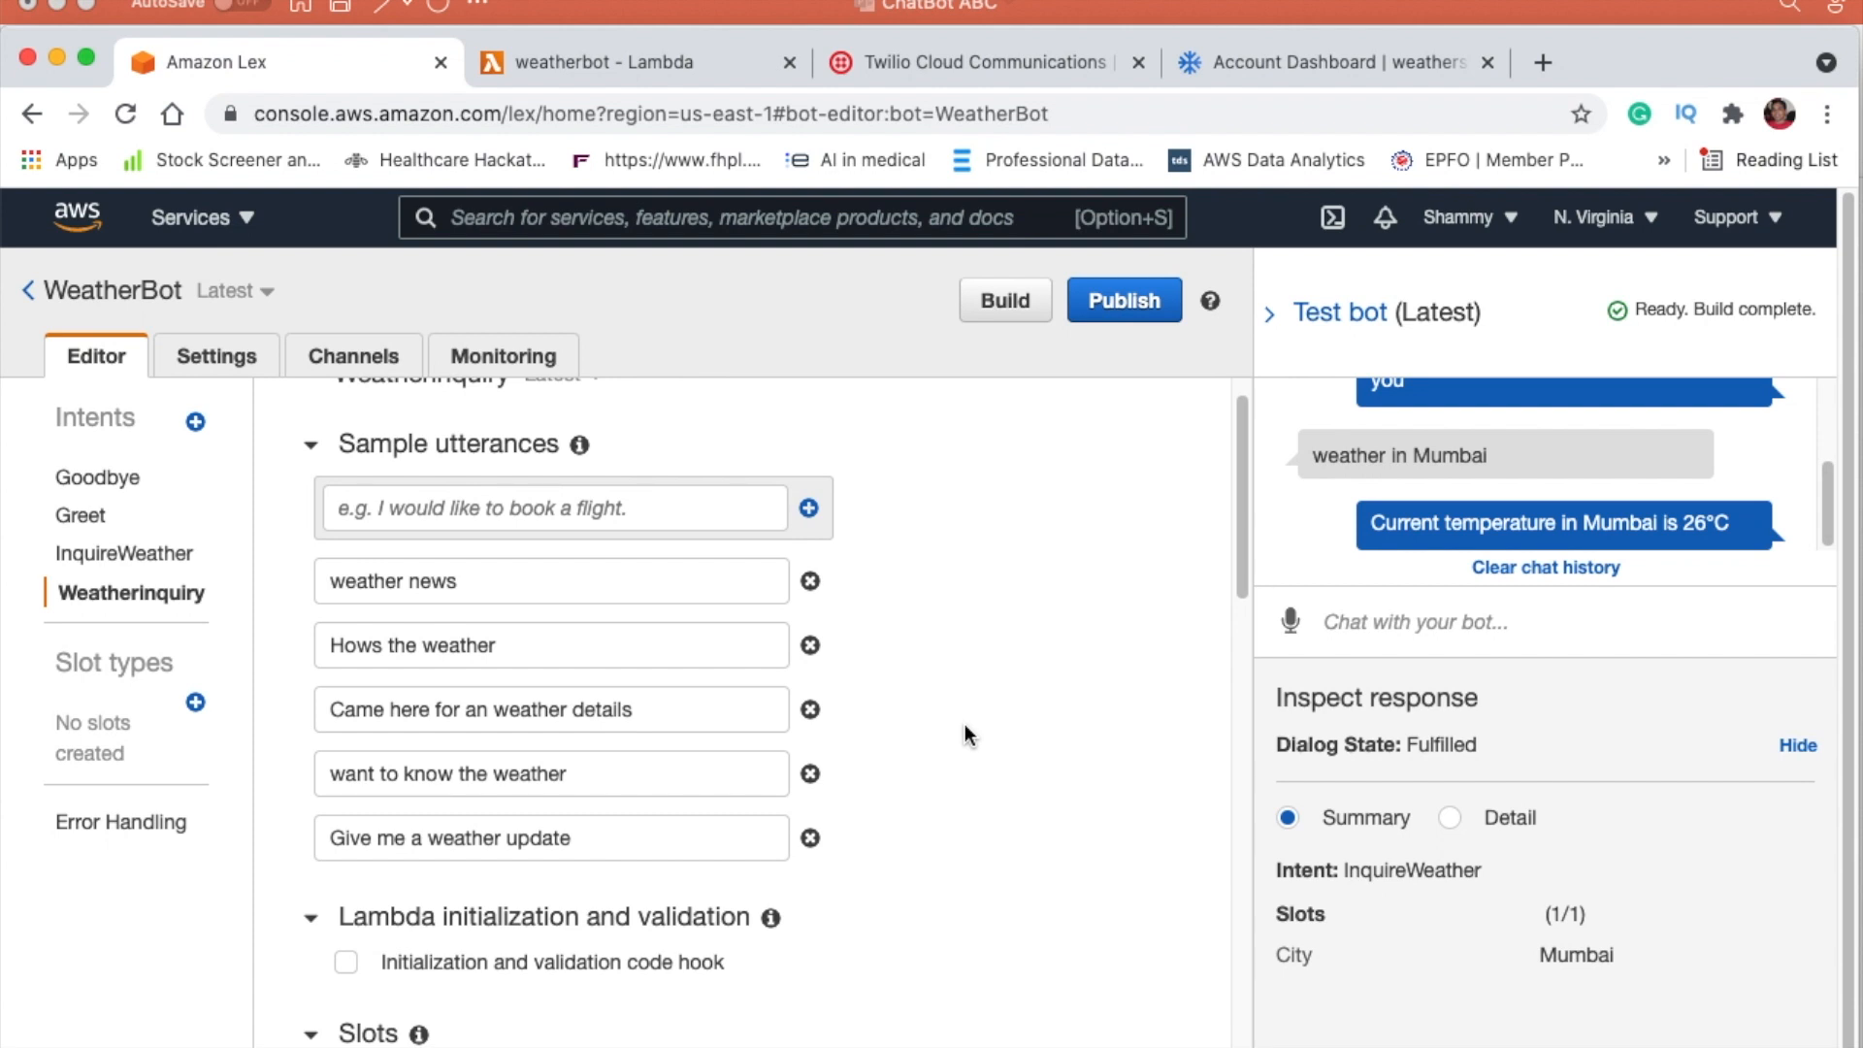
scroll(947, 730, down, 8)
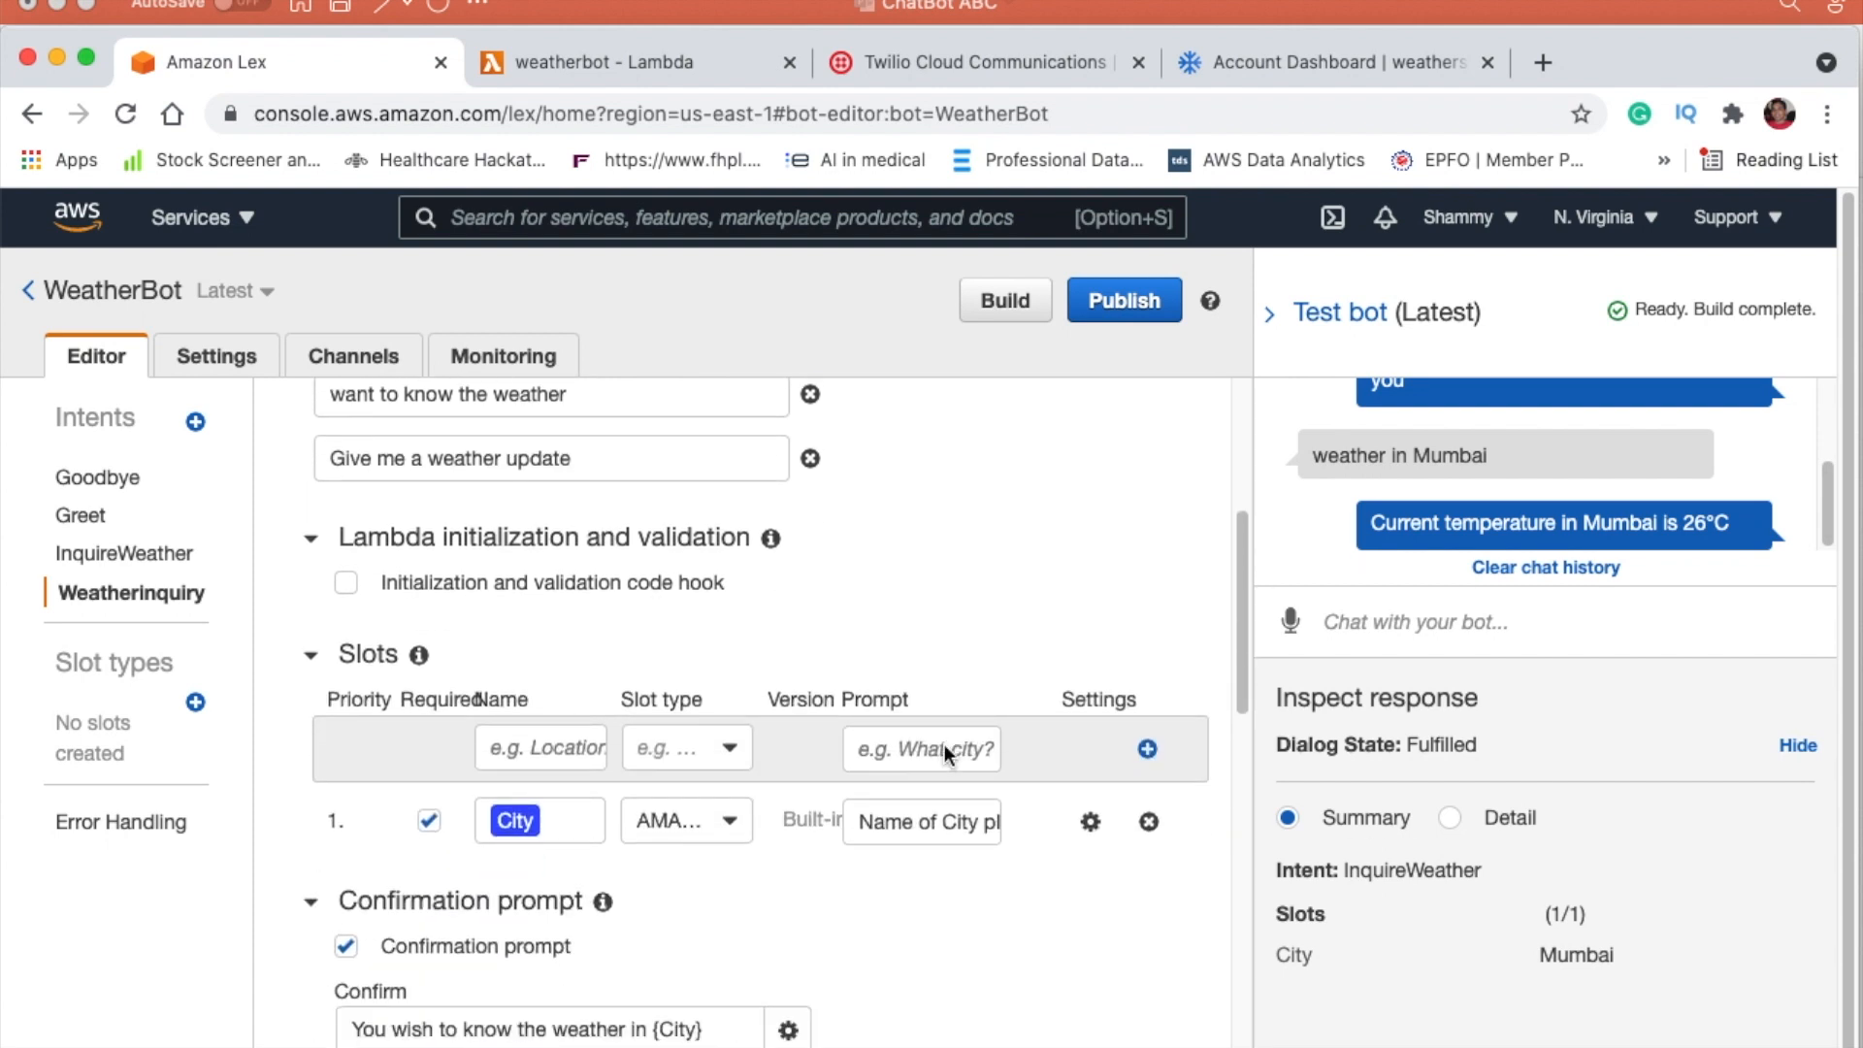
scroll(679, 917, down, 1)
scroll(475, 907, down, 3)
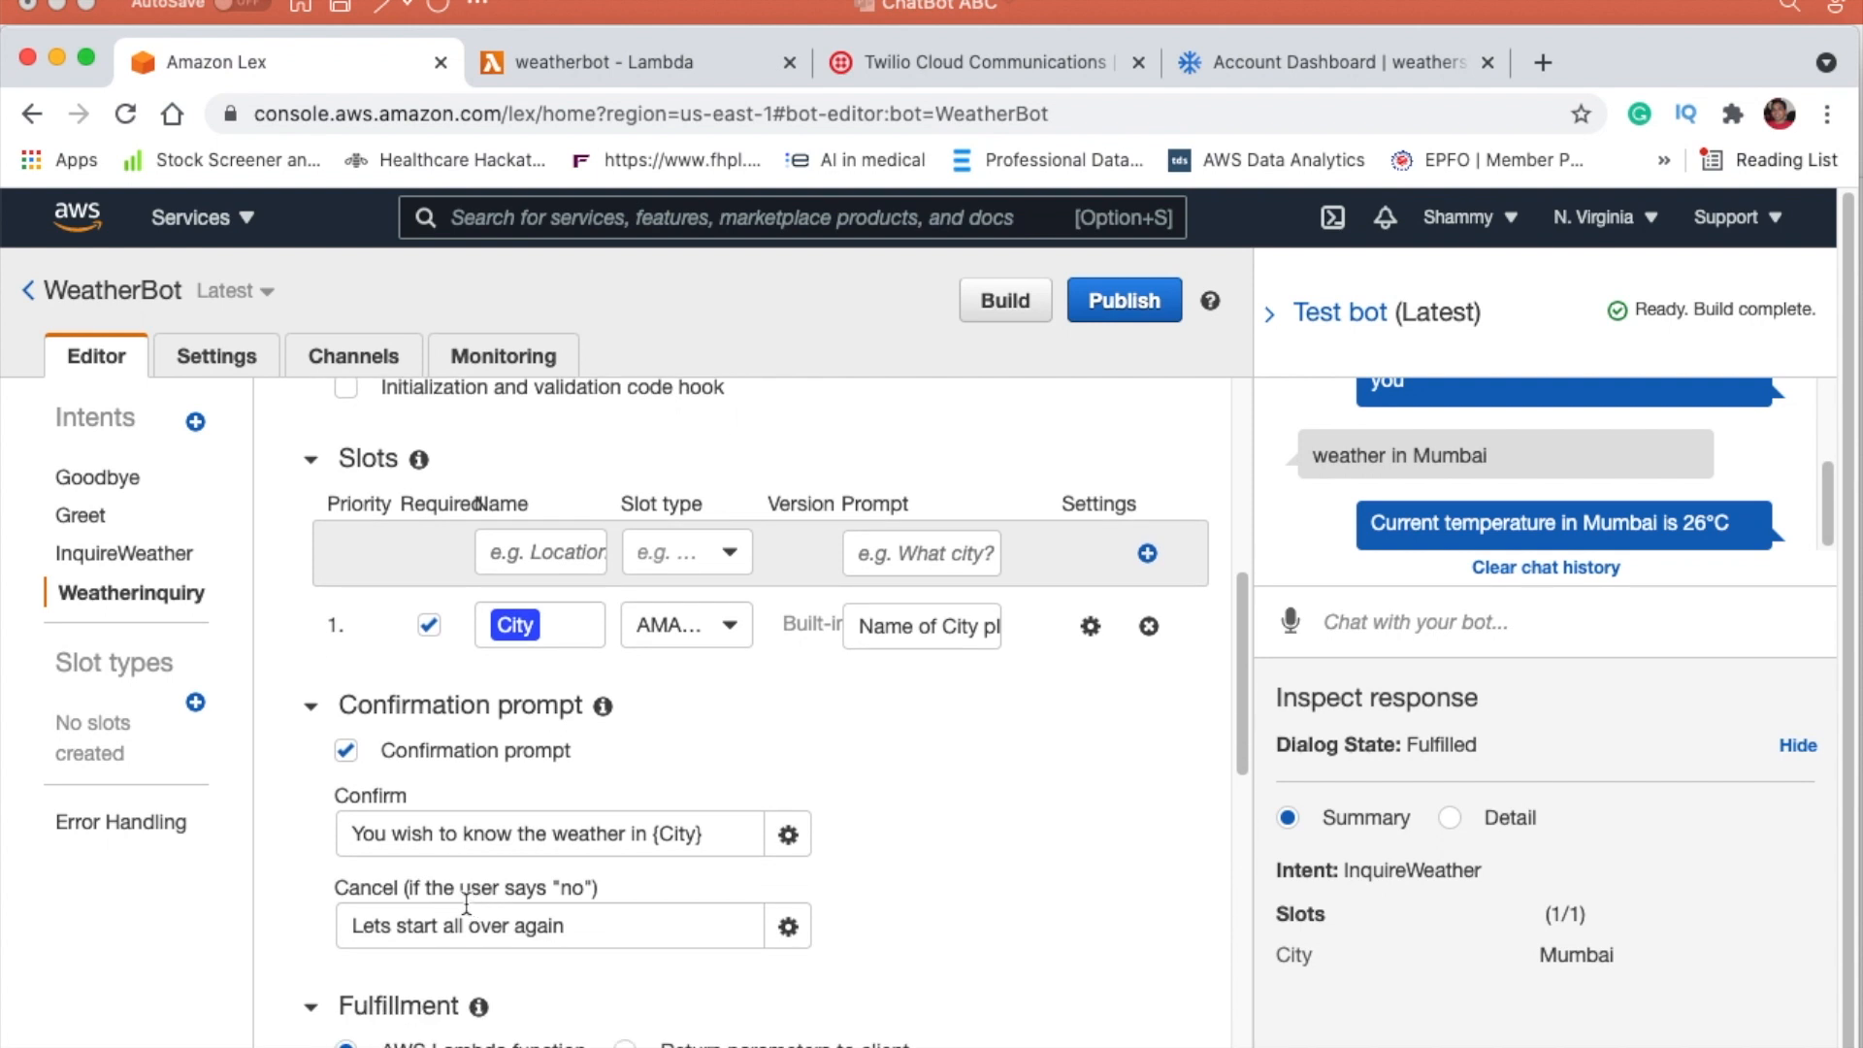
scroll(307, 822, up, 1)
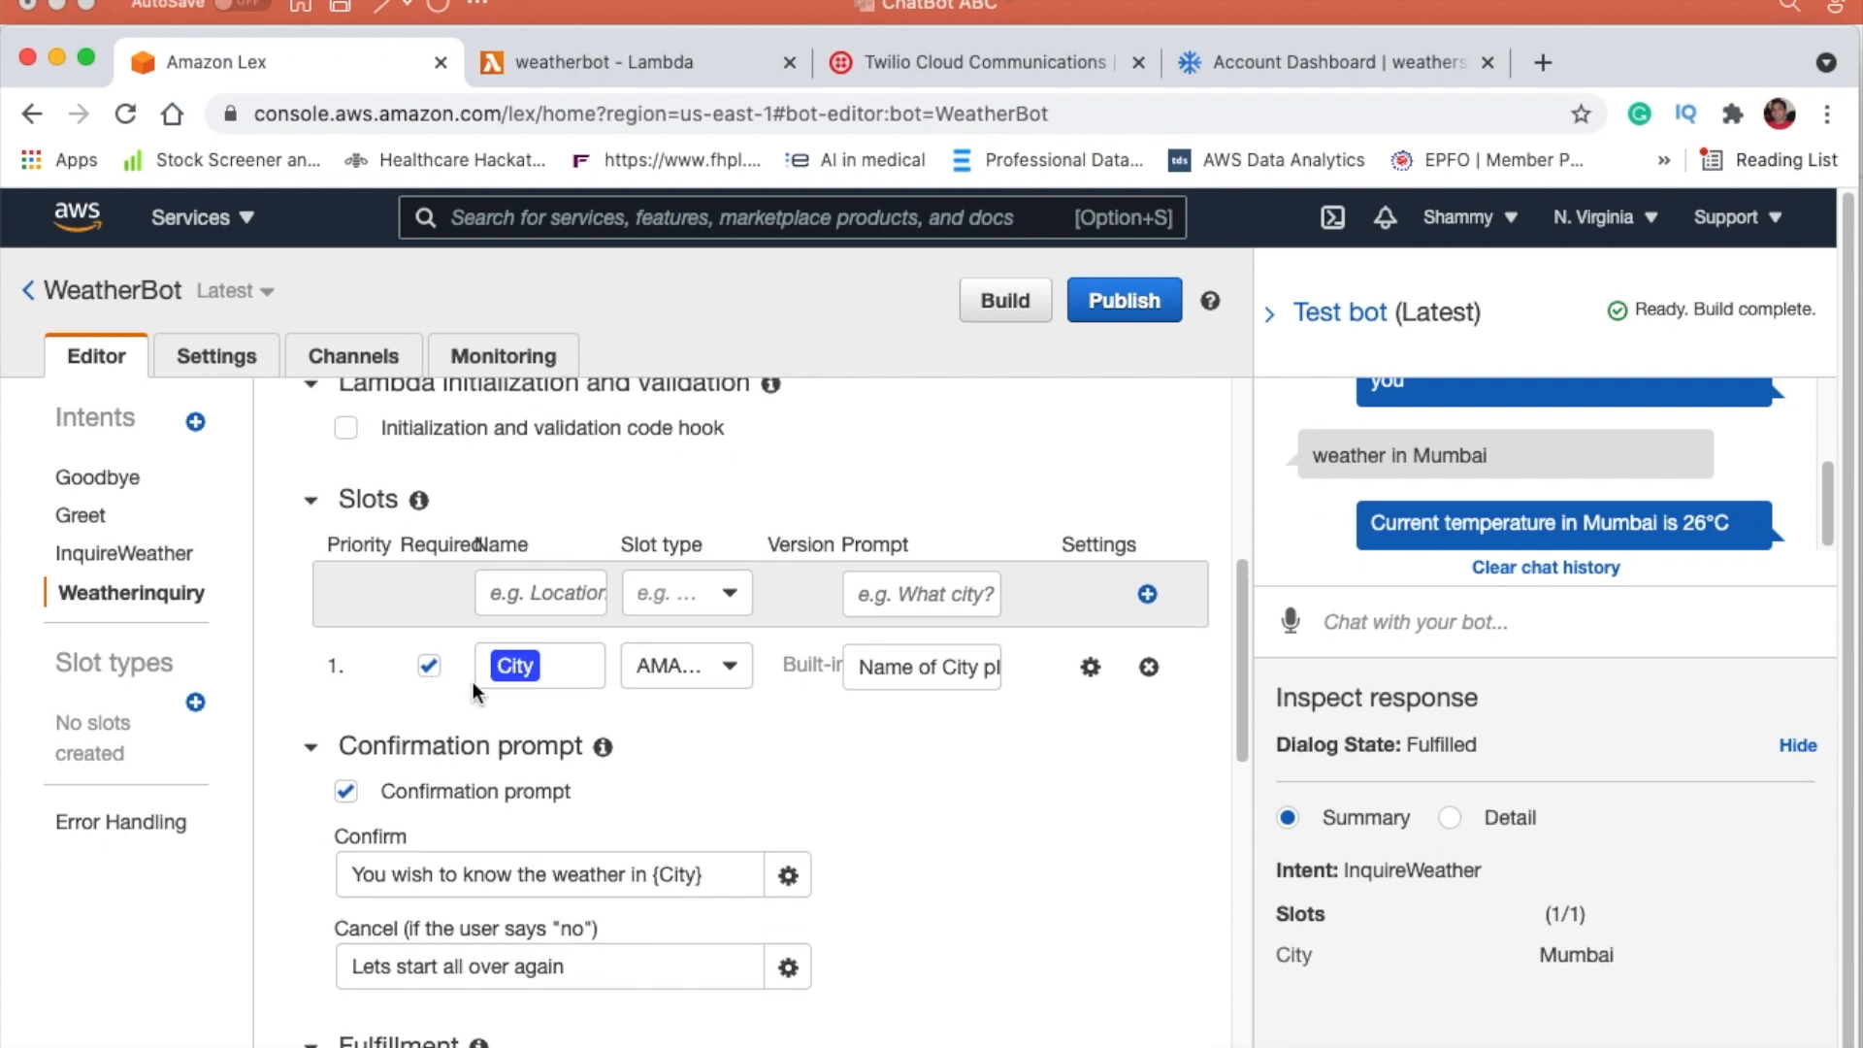
scroll(474, 681, up, 2)
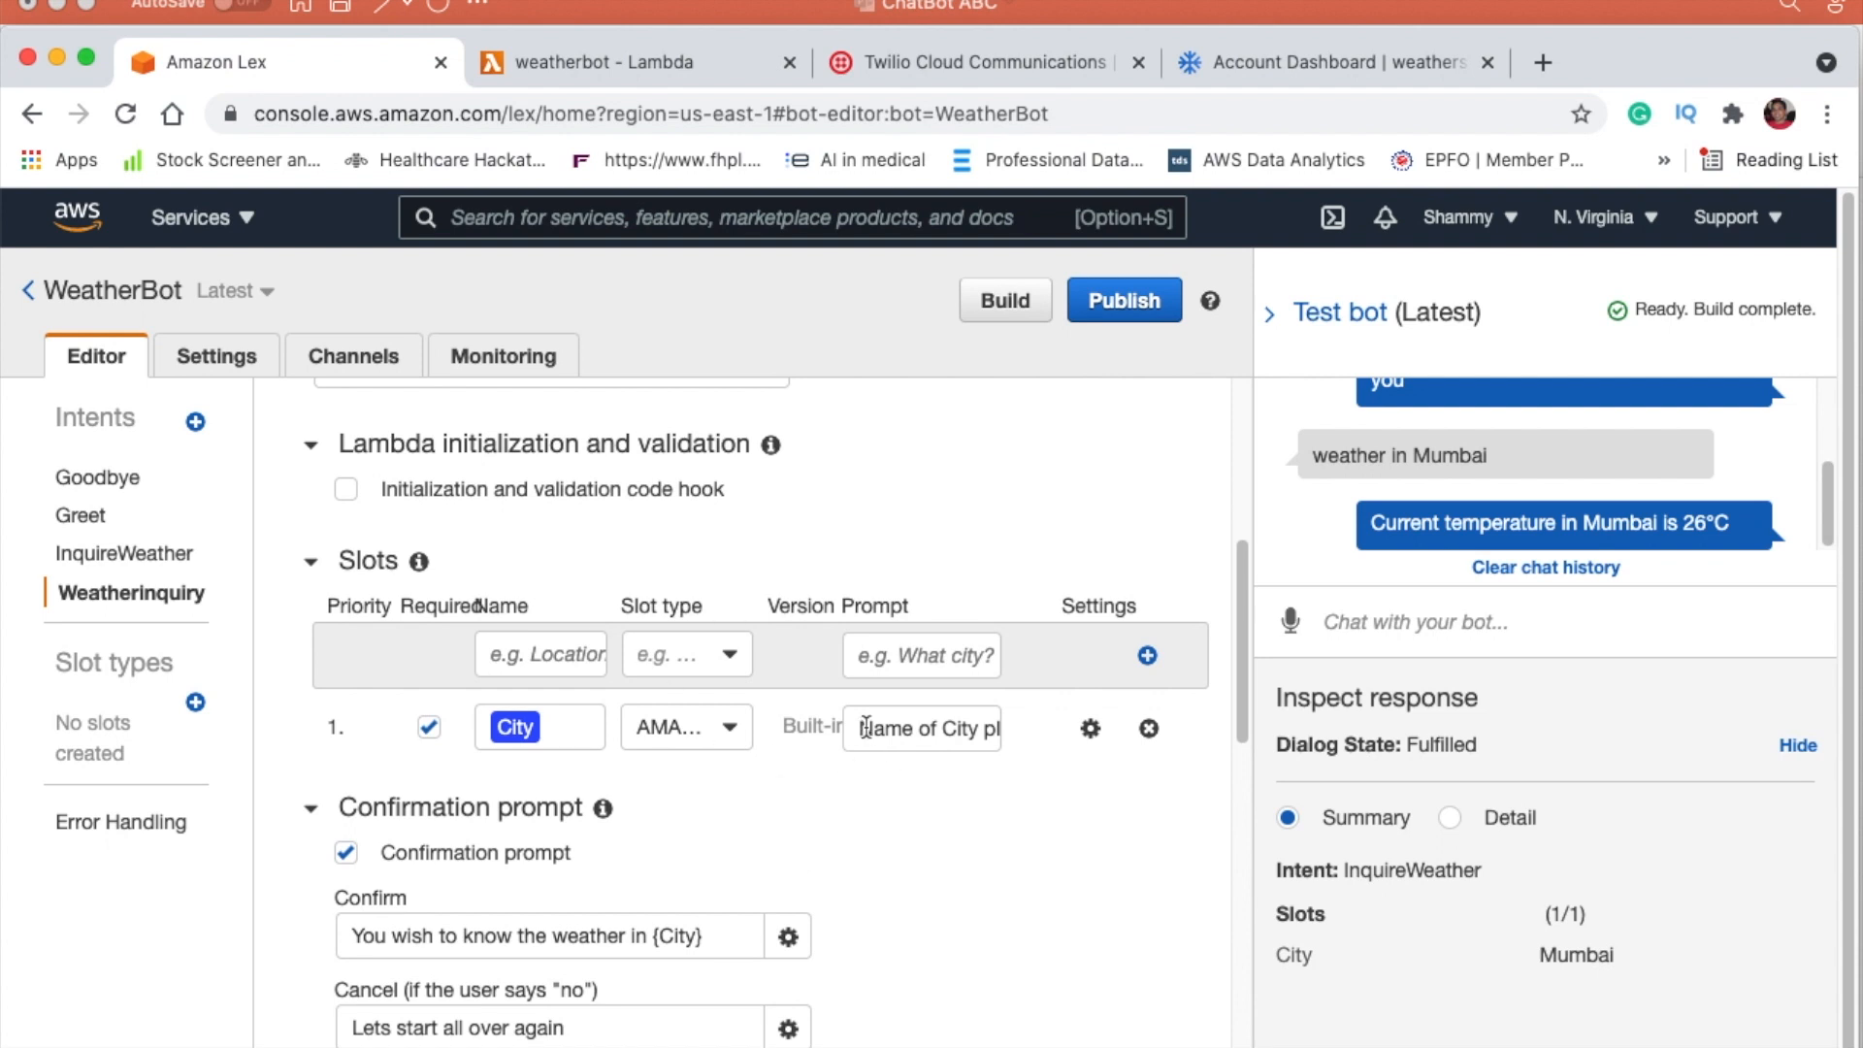
drag(864, 727, 1009, 739)
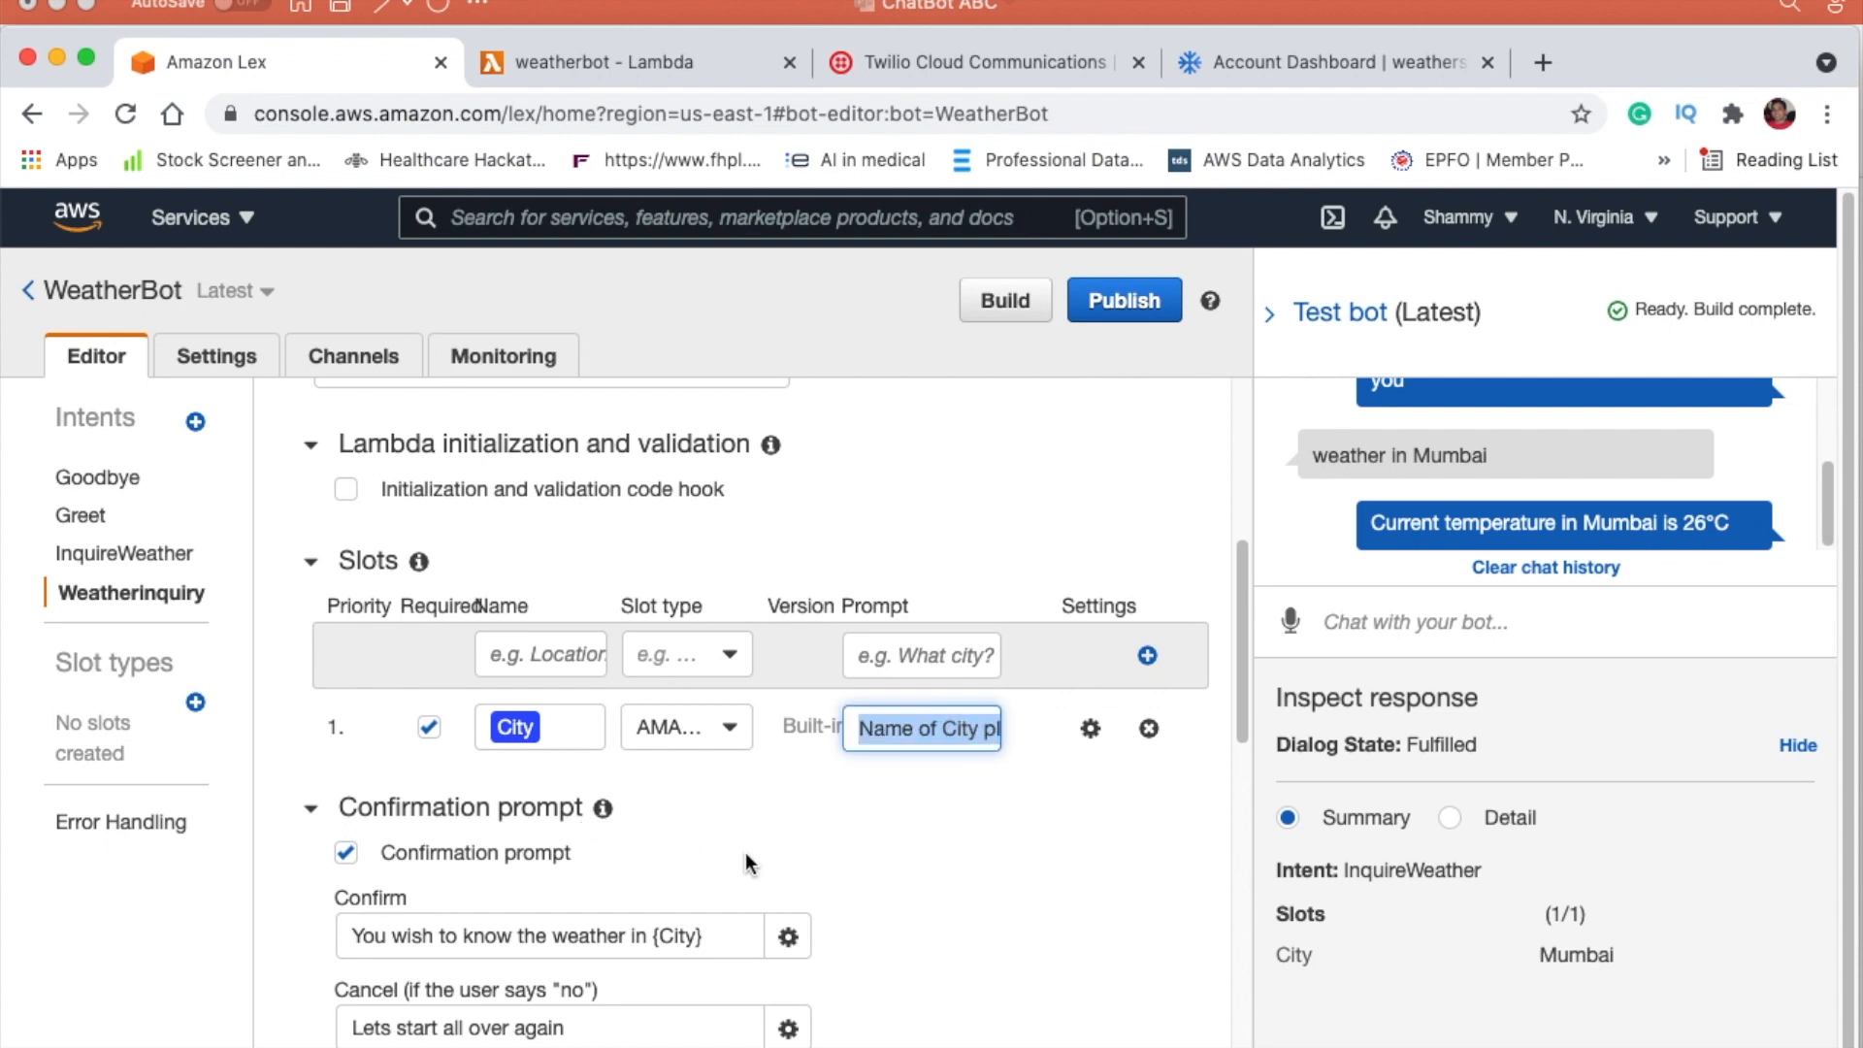
scroll(695, 844, down, 3)
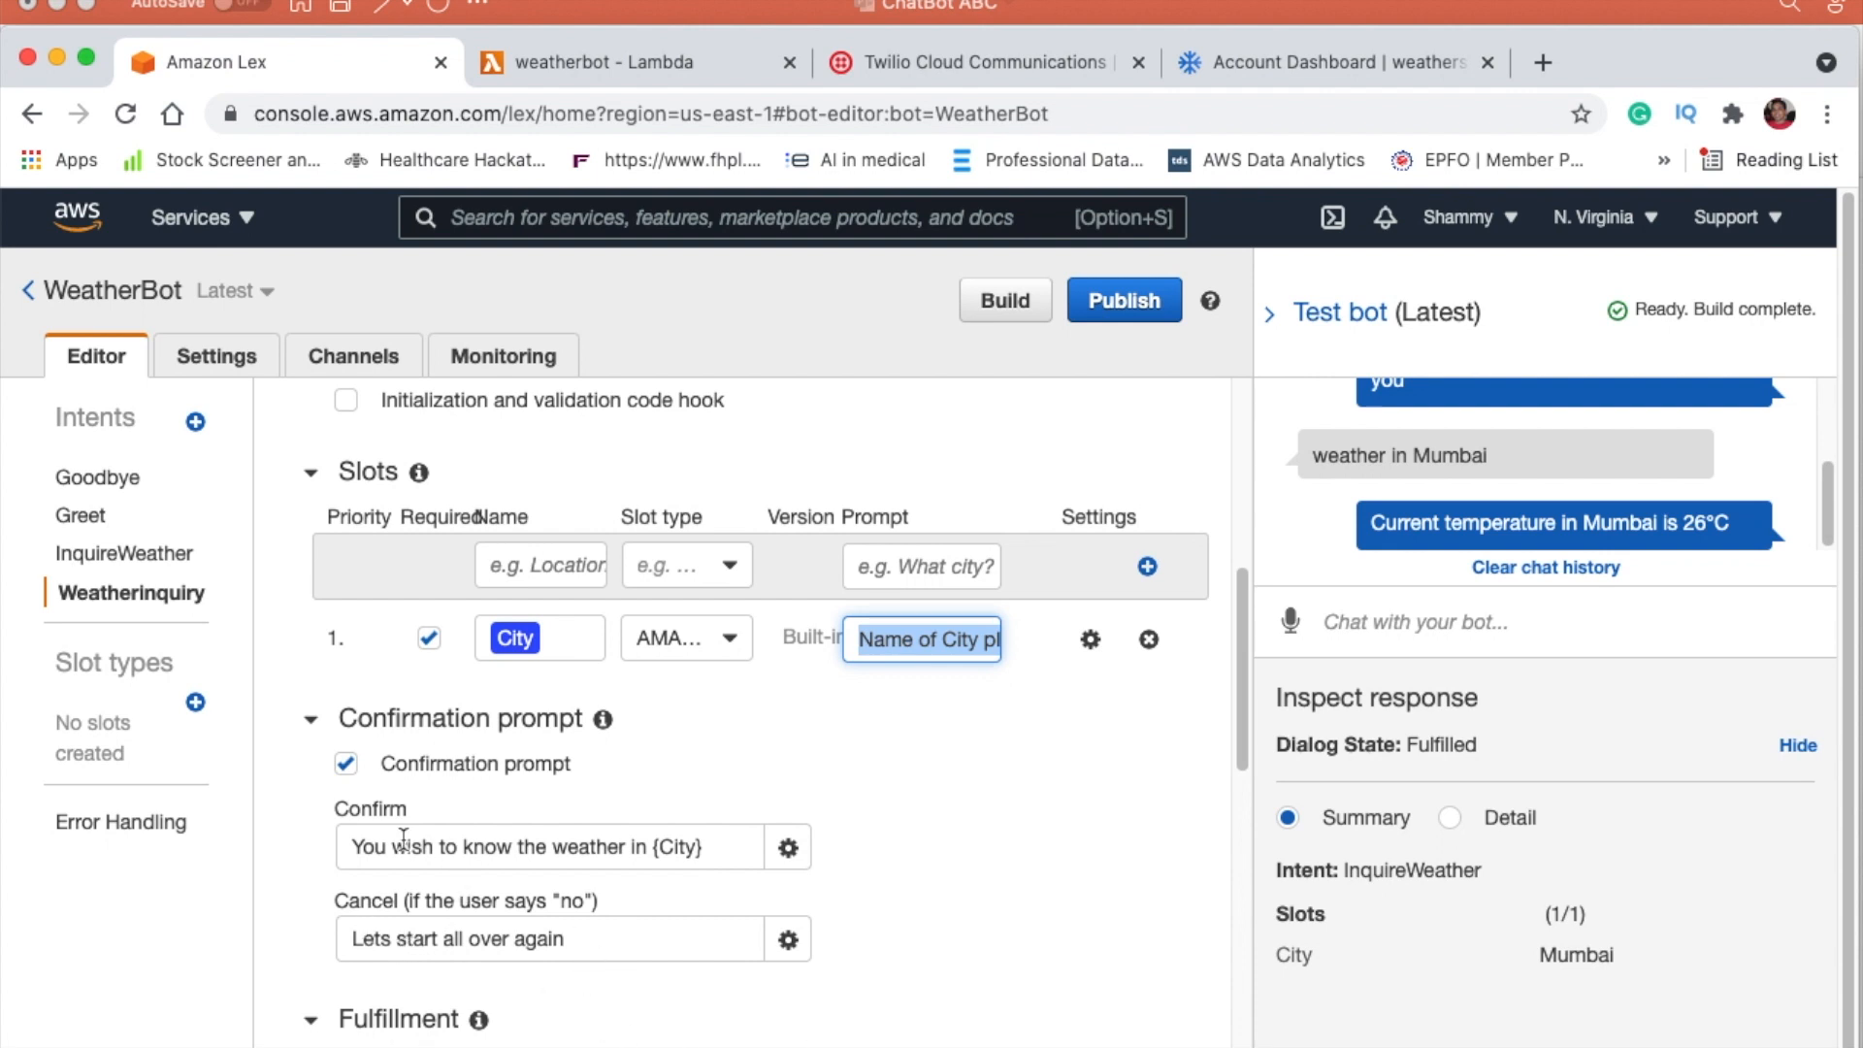
scroll(1006, 843, up, 1)
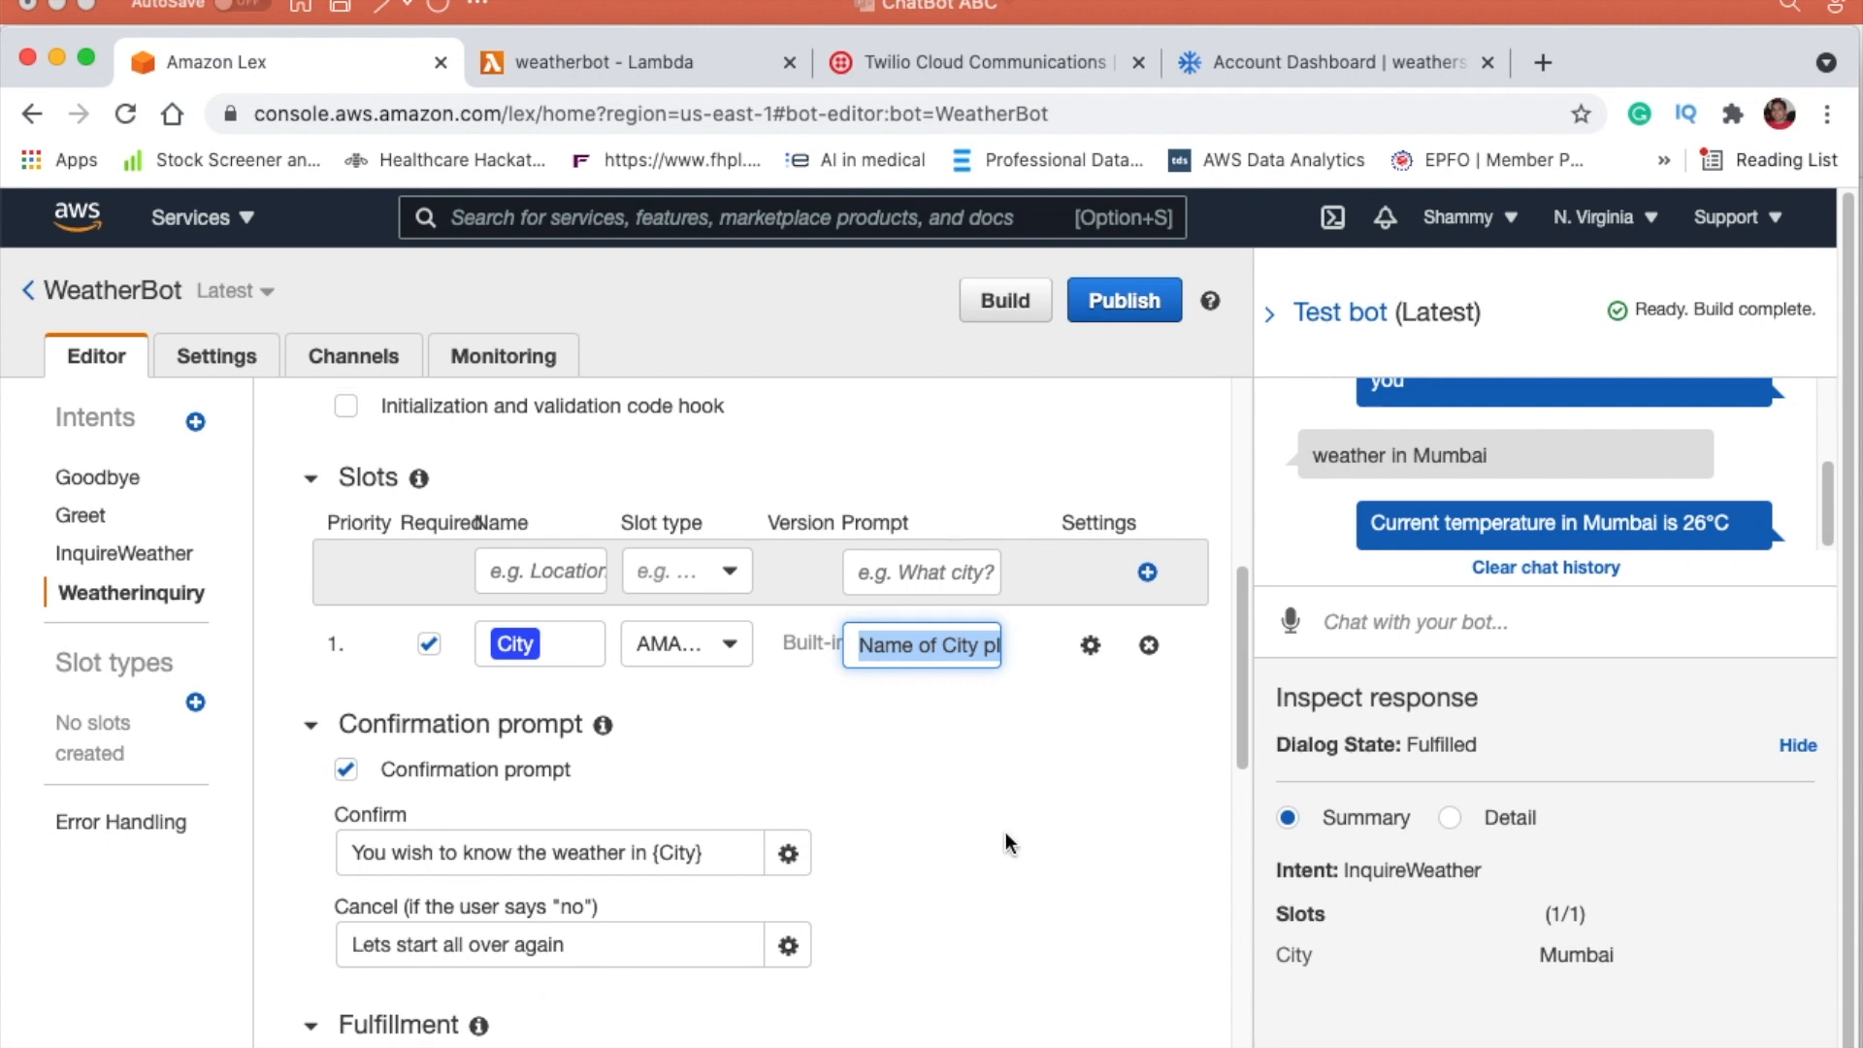
Step: Test the Weatherinquiry intent by sending the bot the chat messages "hi", "weather bews" and "Chennai"
scroll(1005, 830, up, 8)
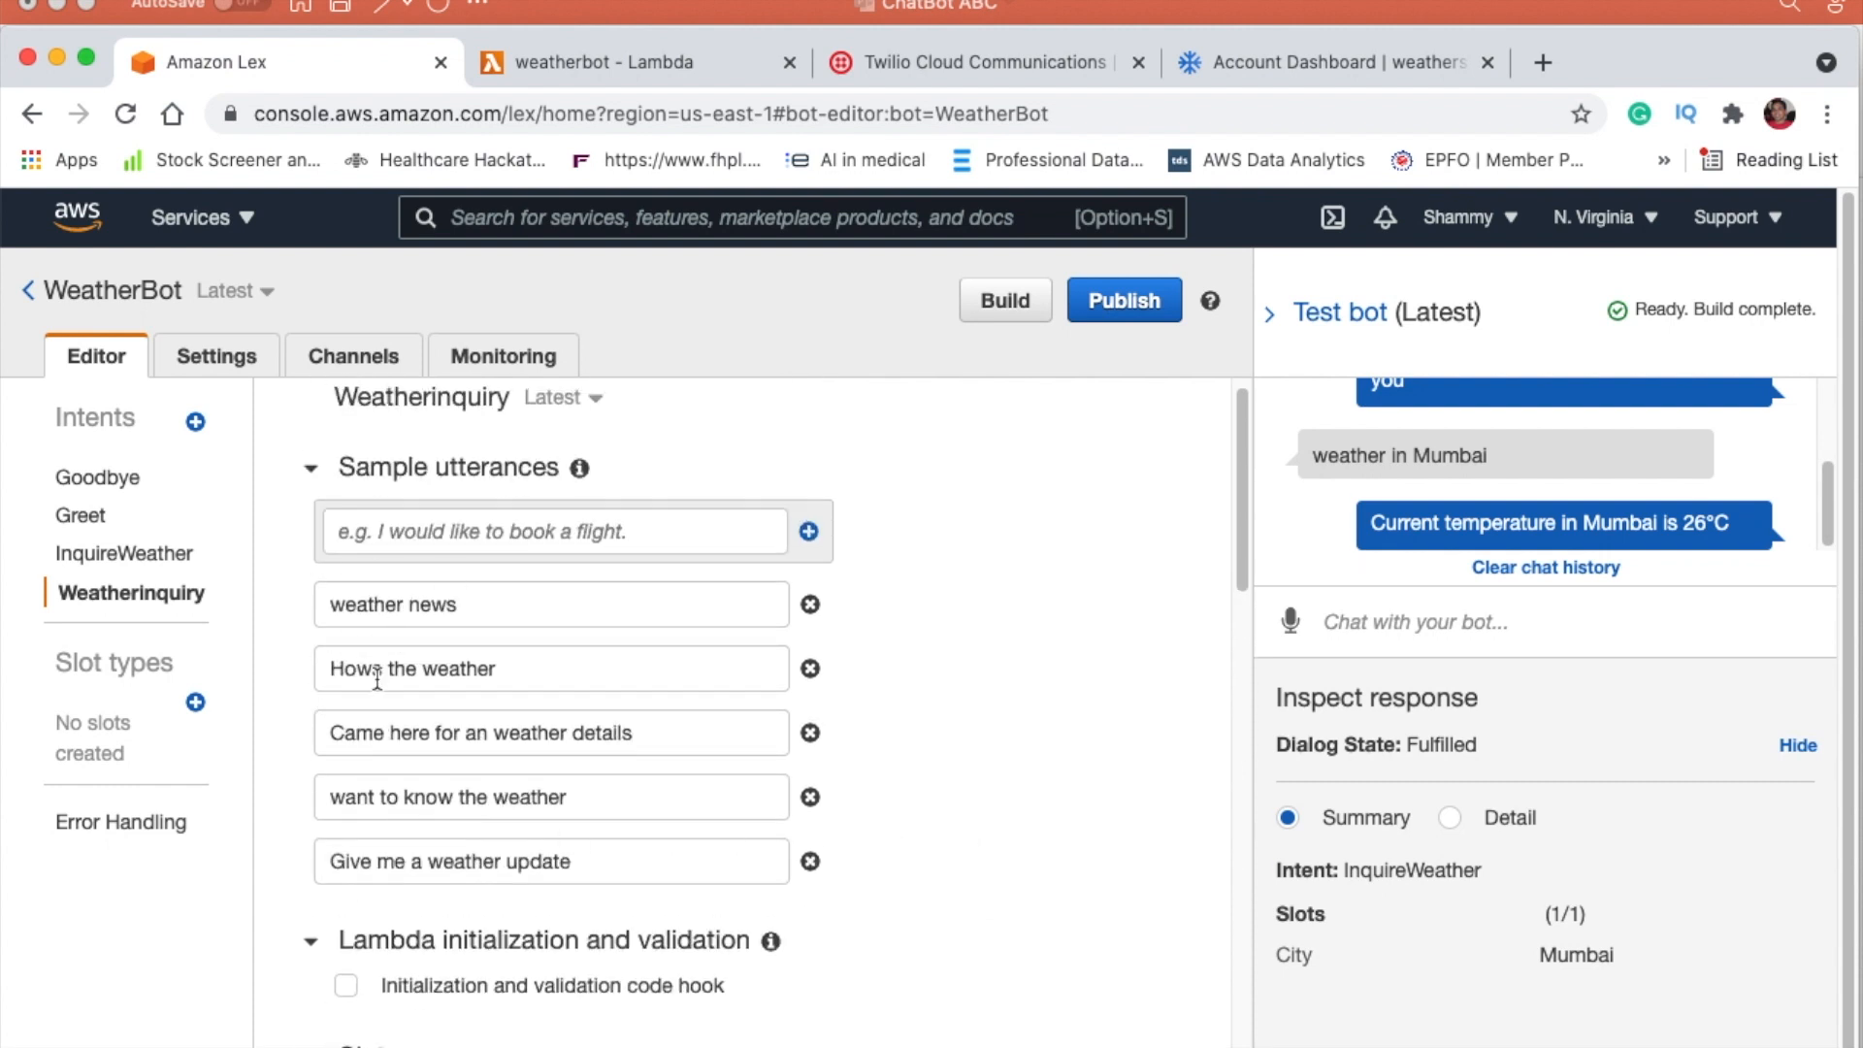
scroll(1032, 723, down, 5)
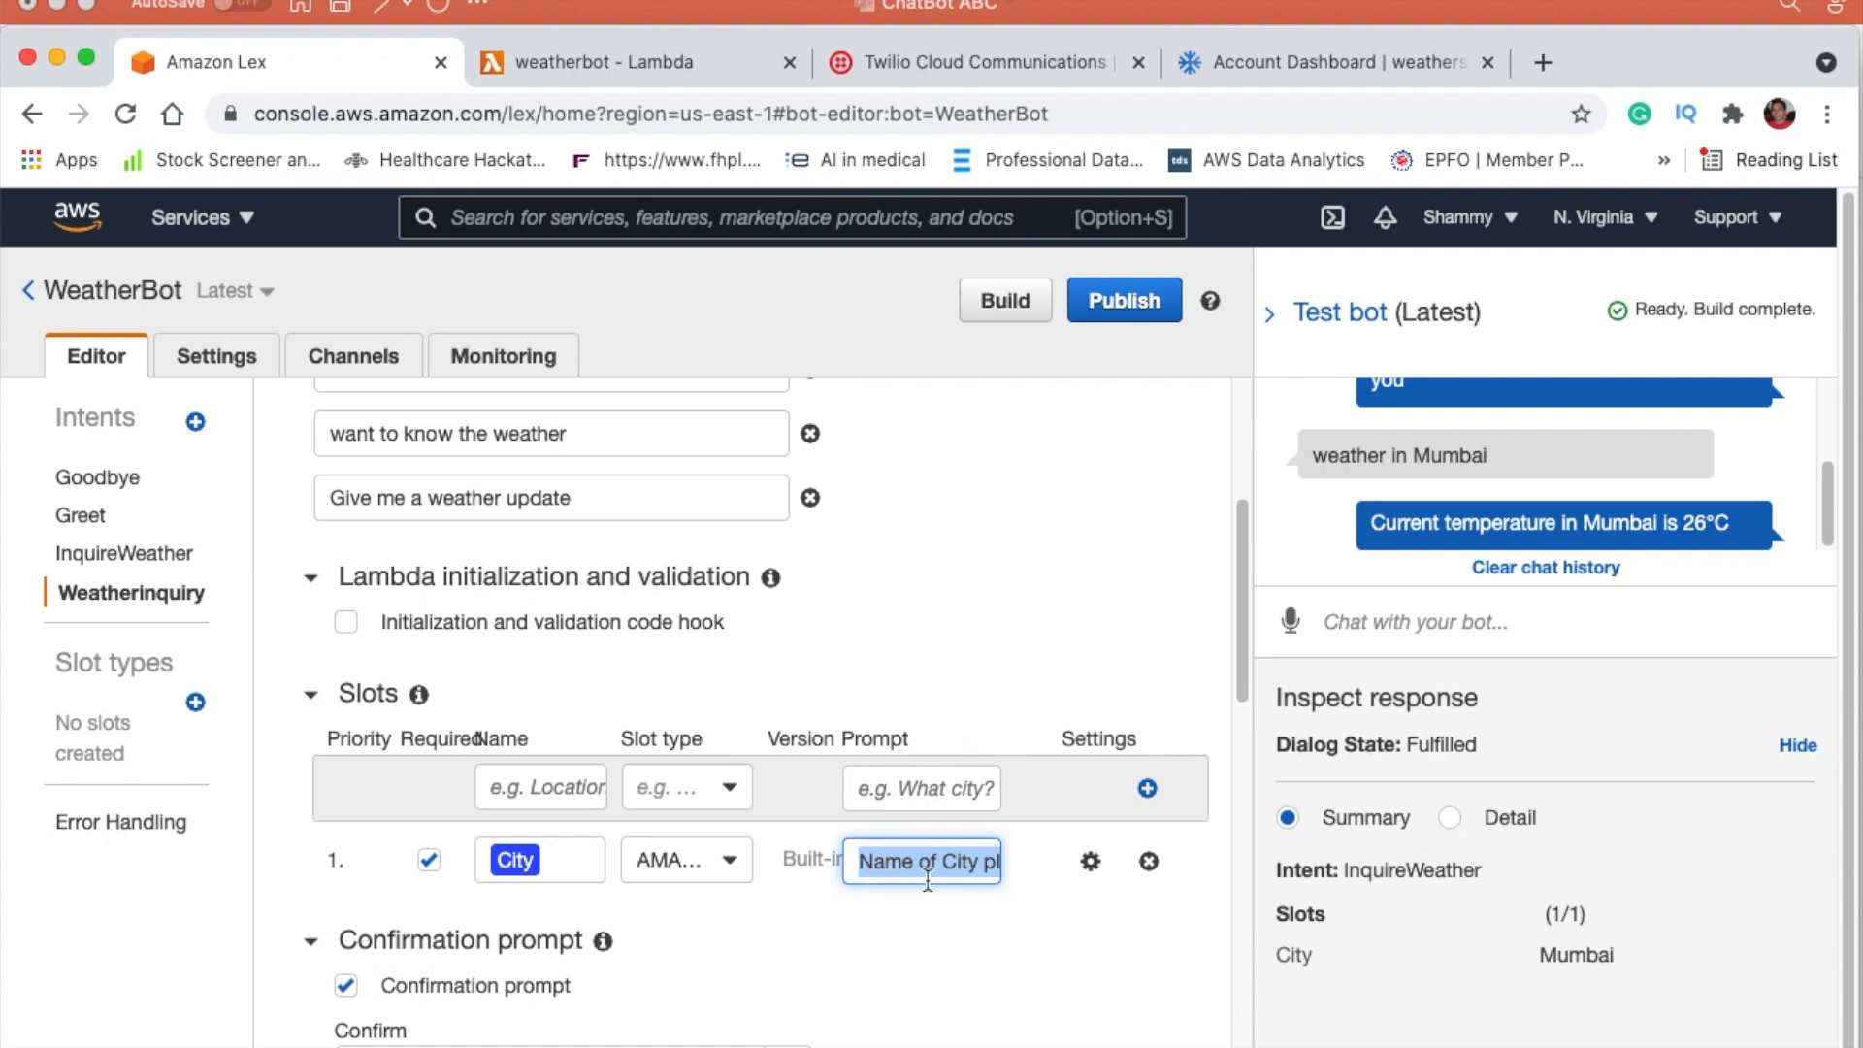
scroll(854, 951, down, 3)
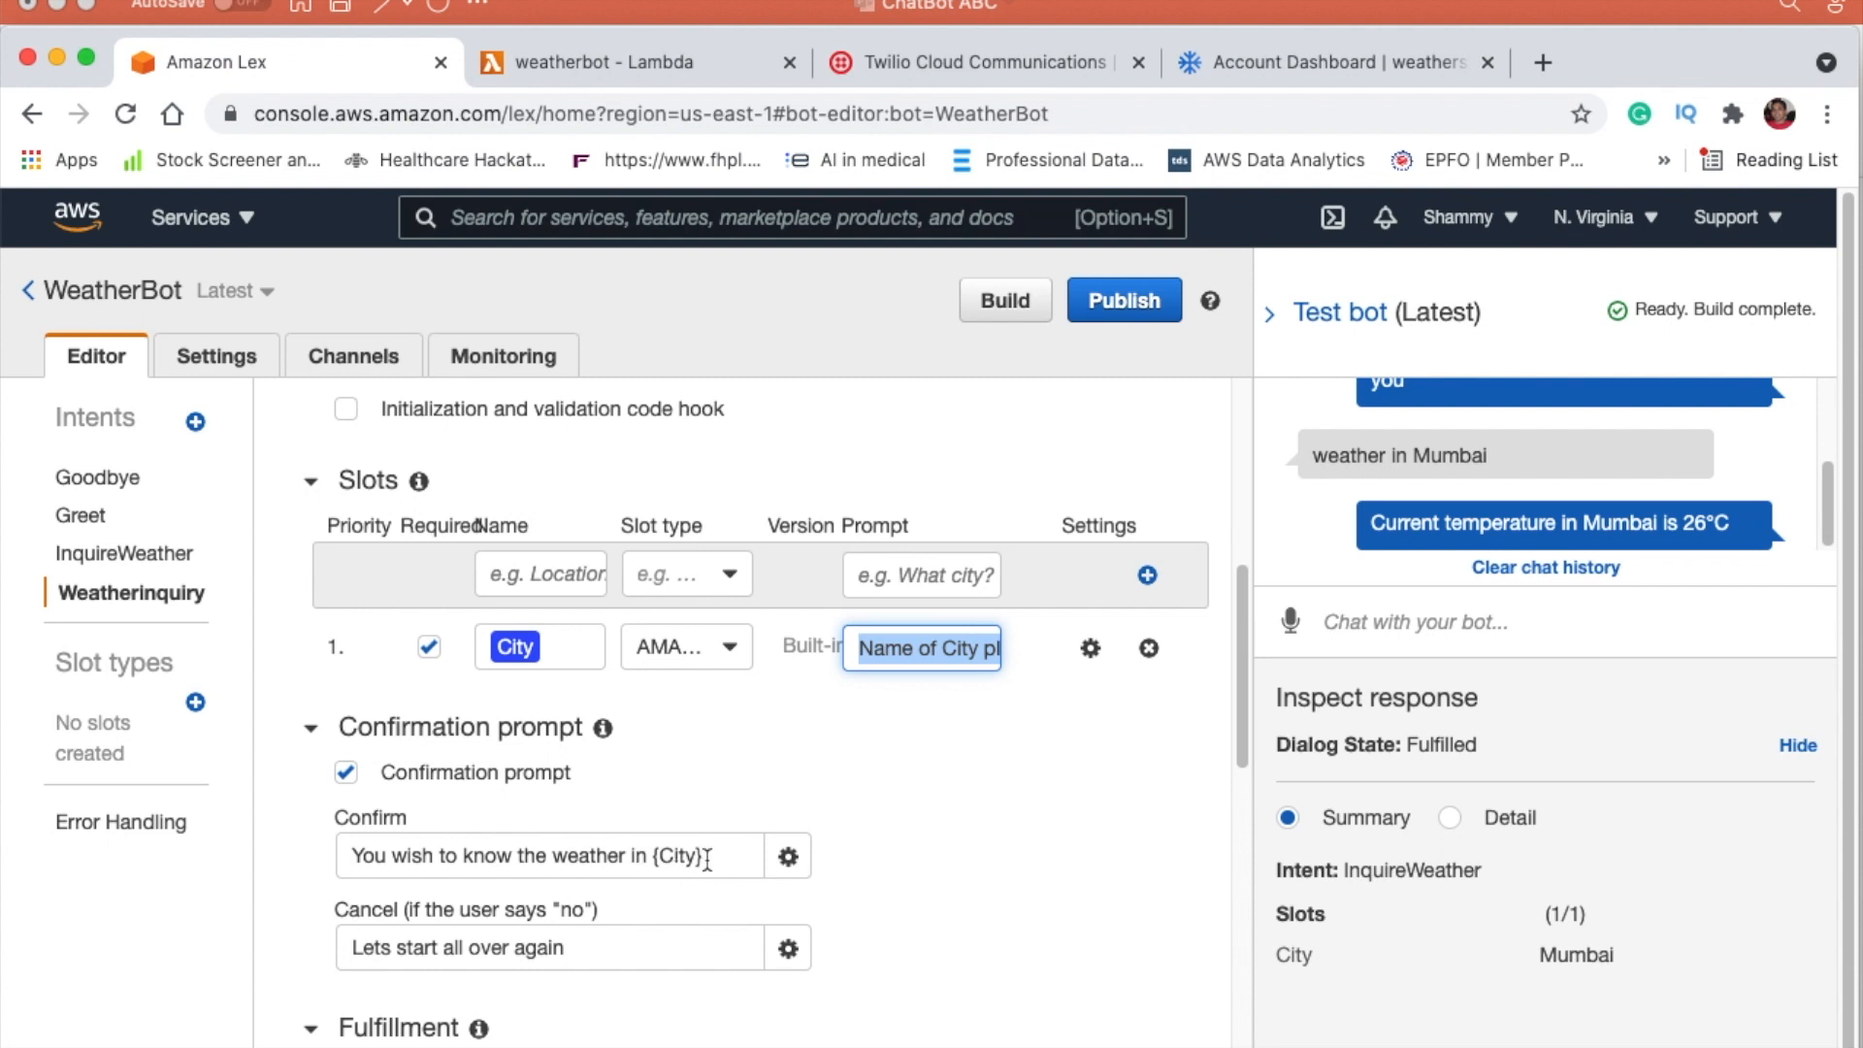
scroll(706, 853, down, 1)
scroll(413, 806, down, 5)
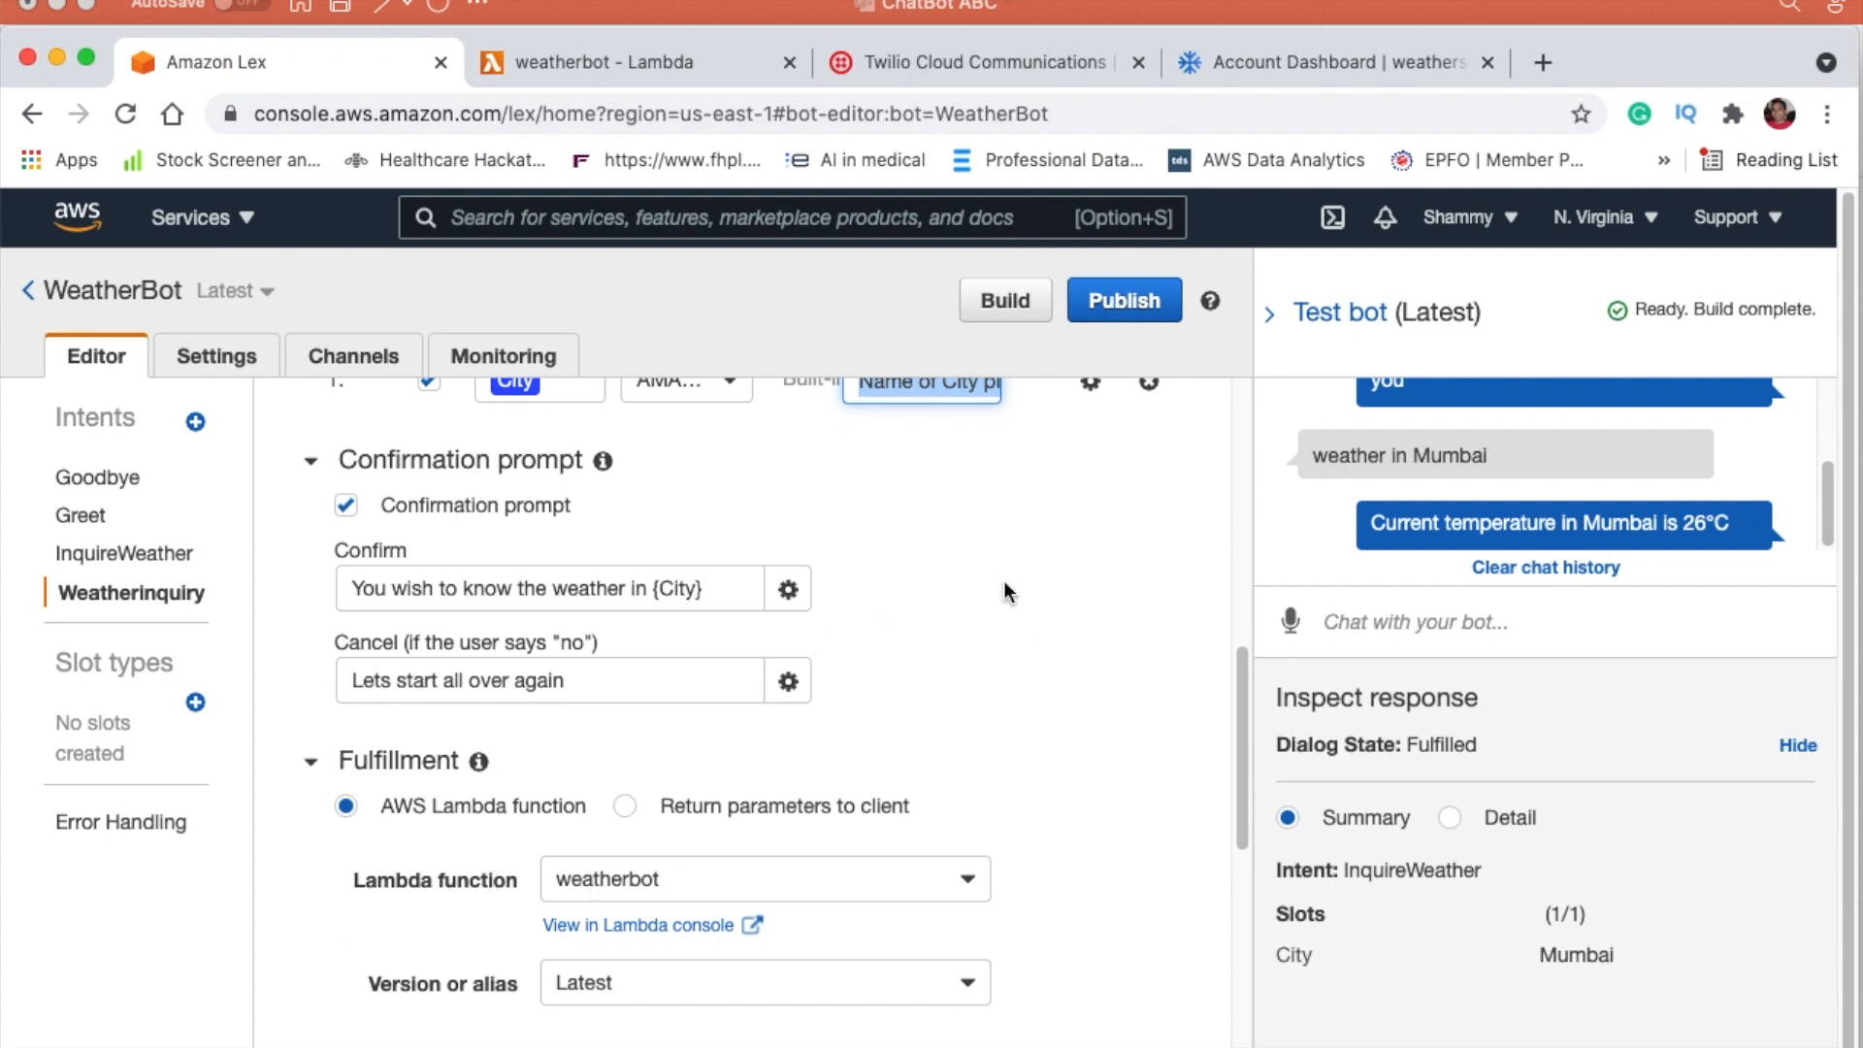
click(1407, 623)
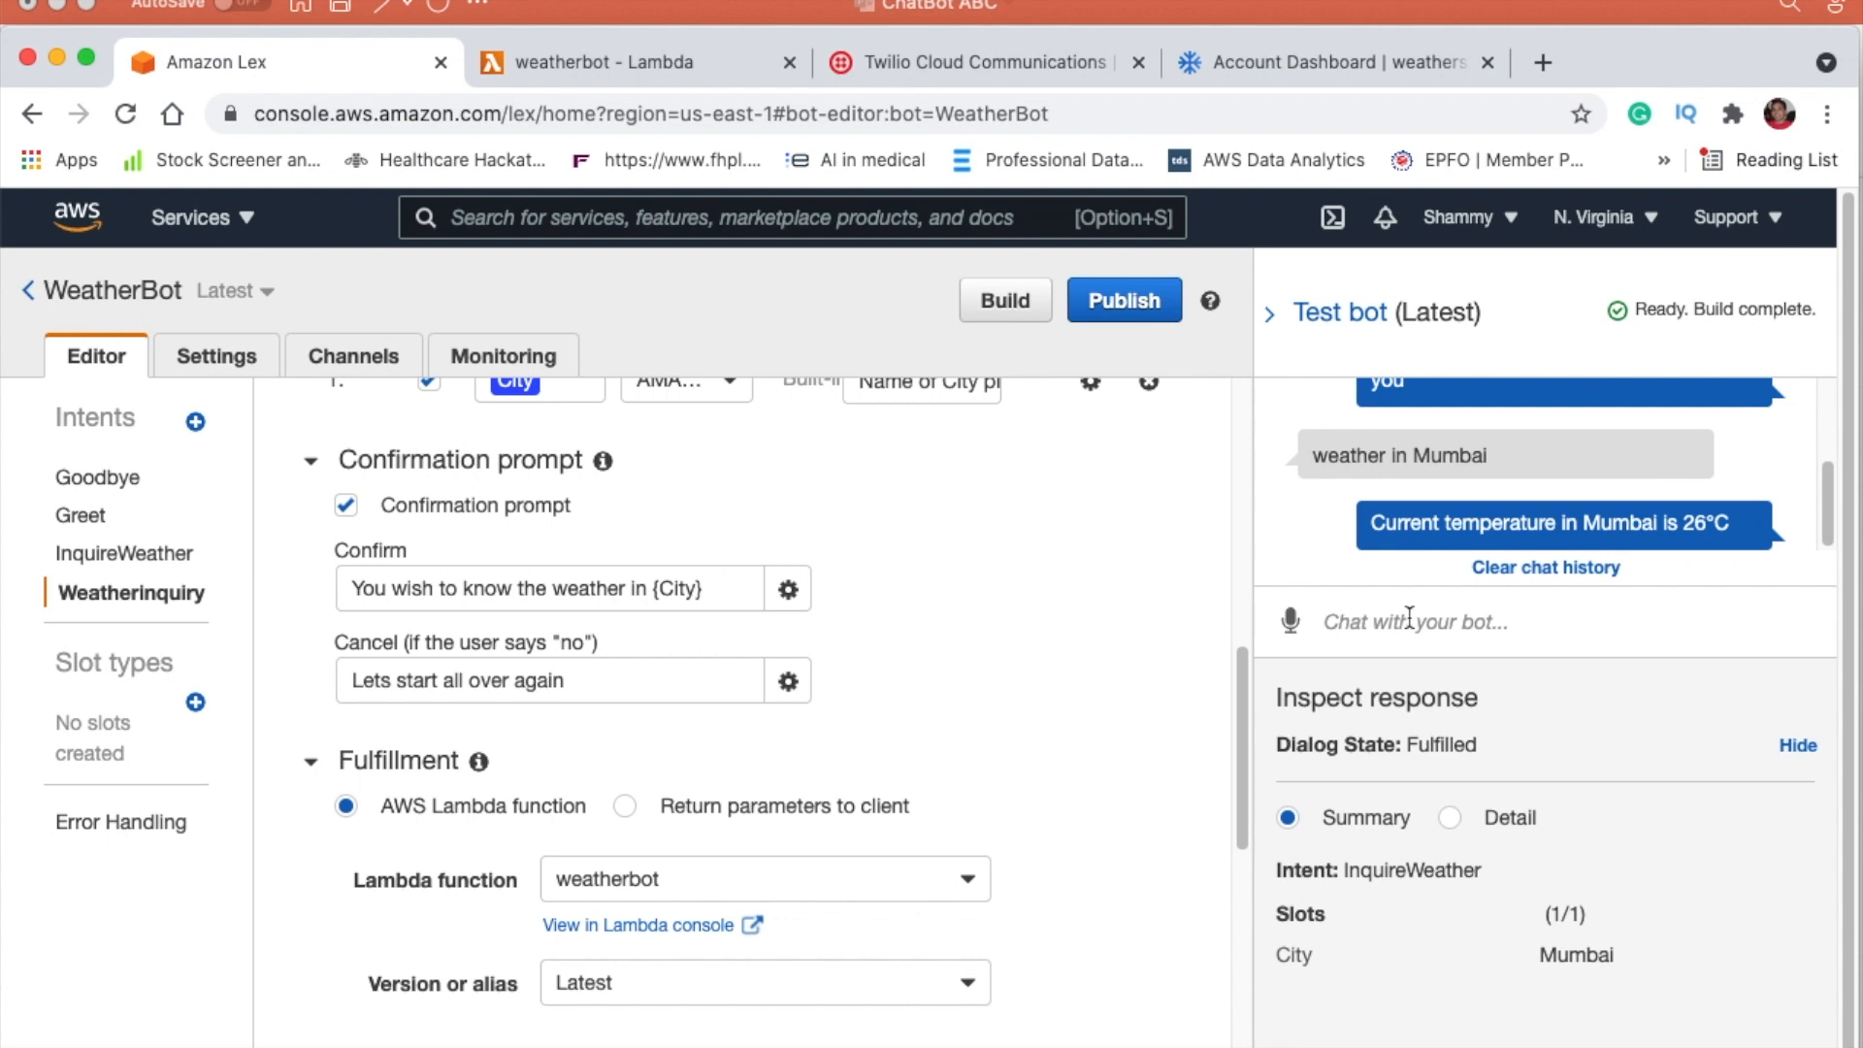
text(hi)
key(Return)
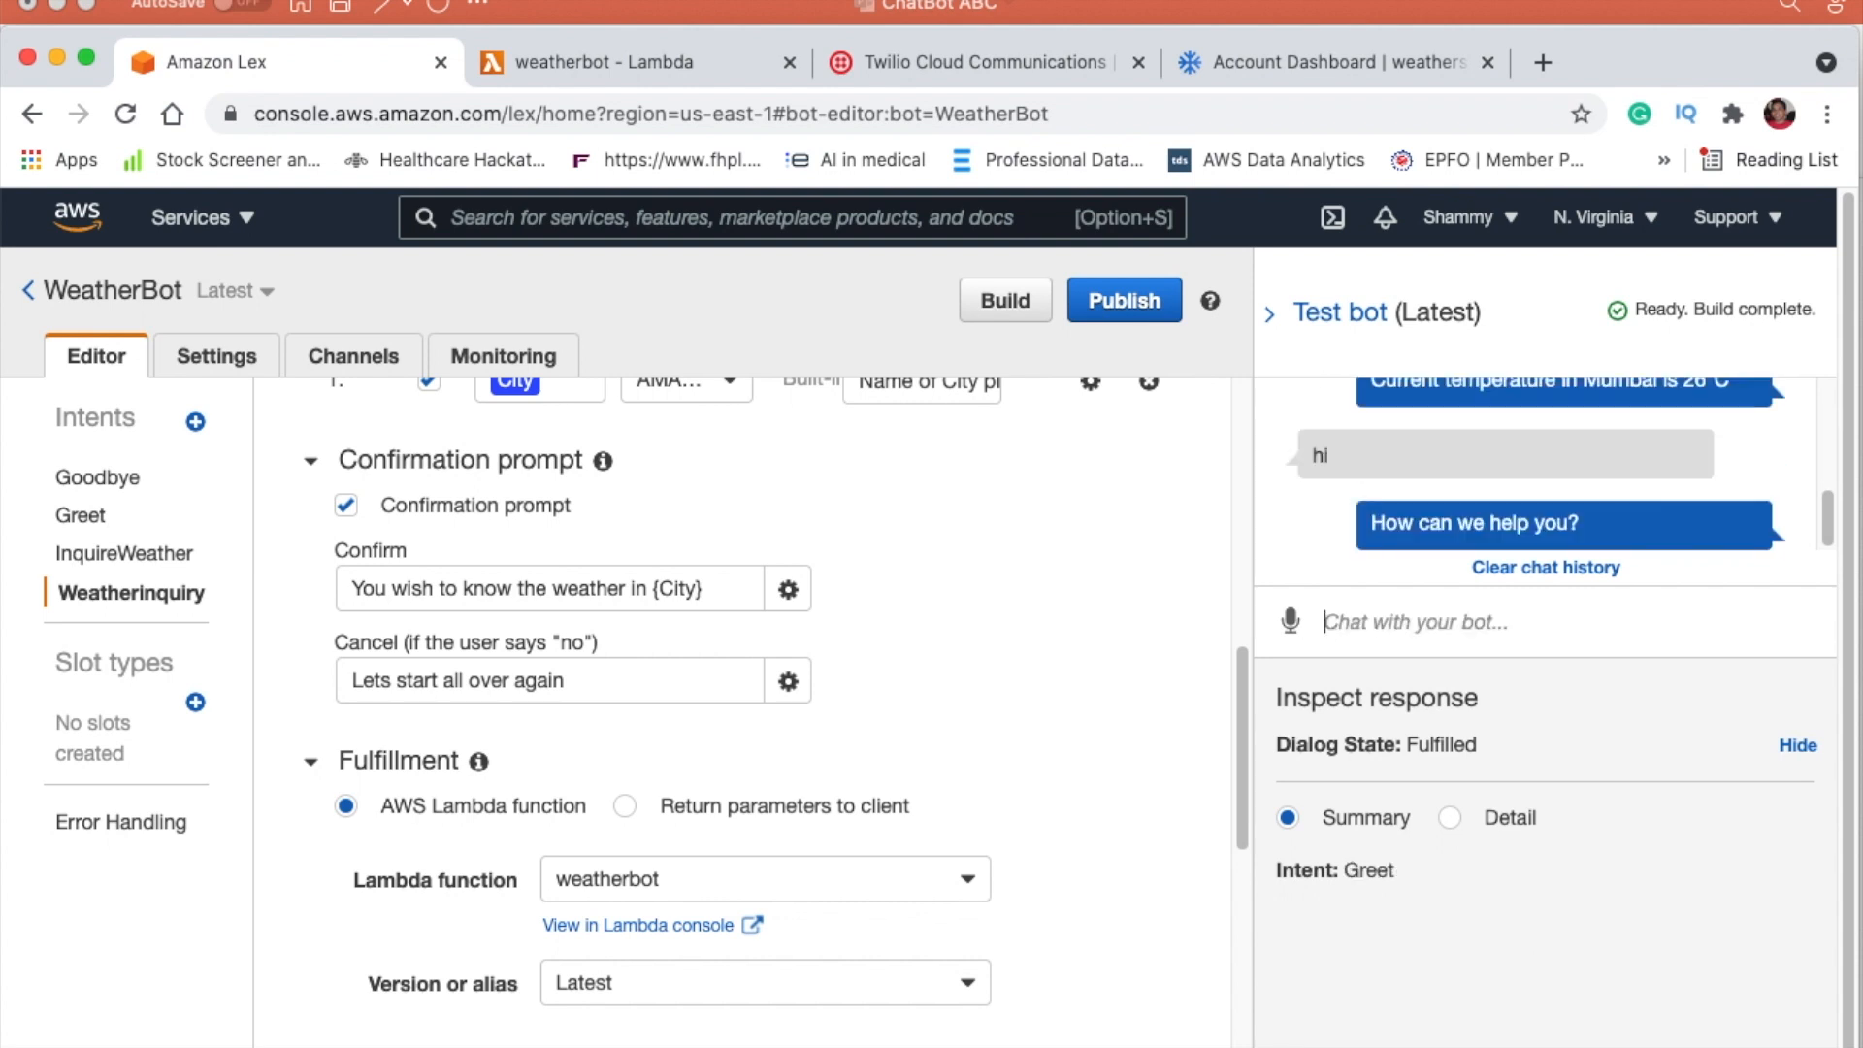
text(weather bews)
key(Return)
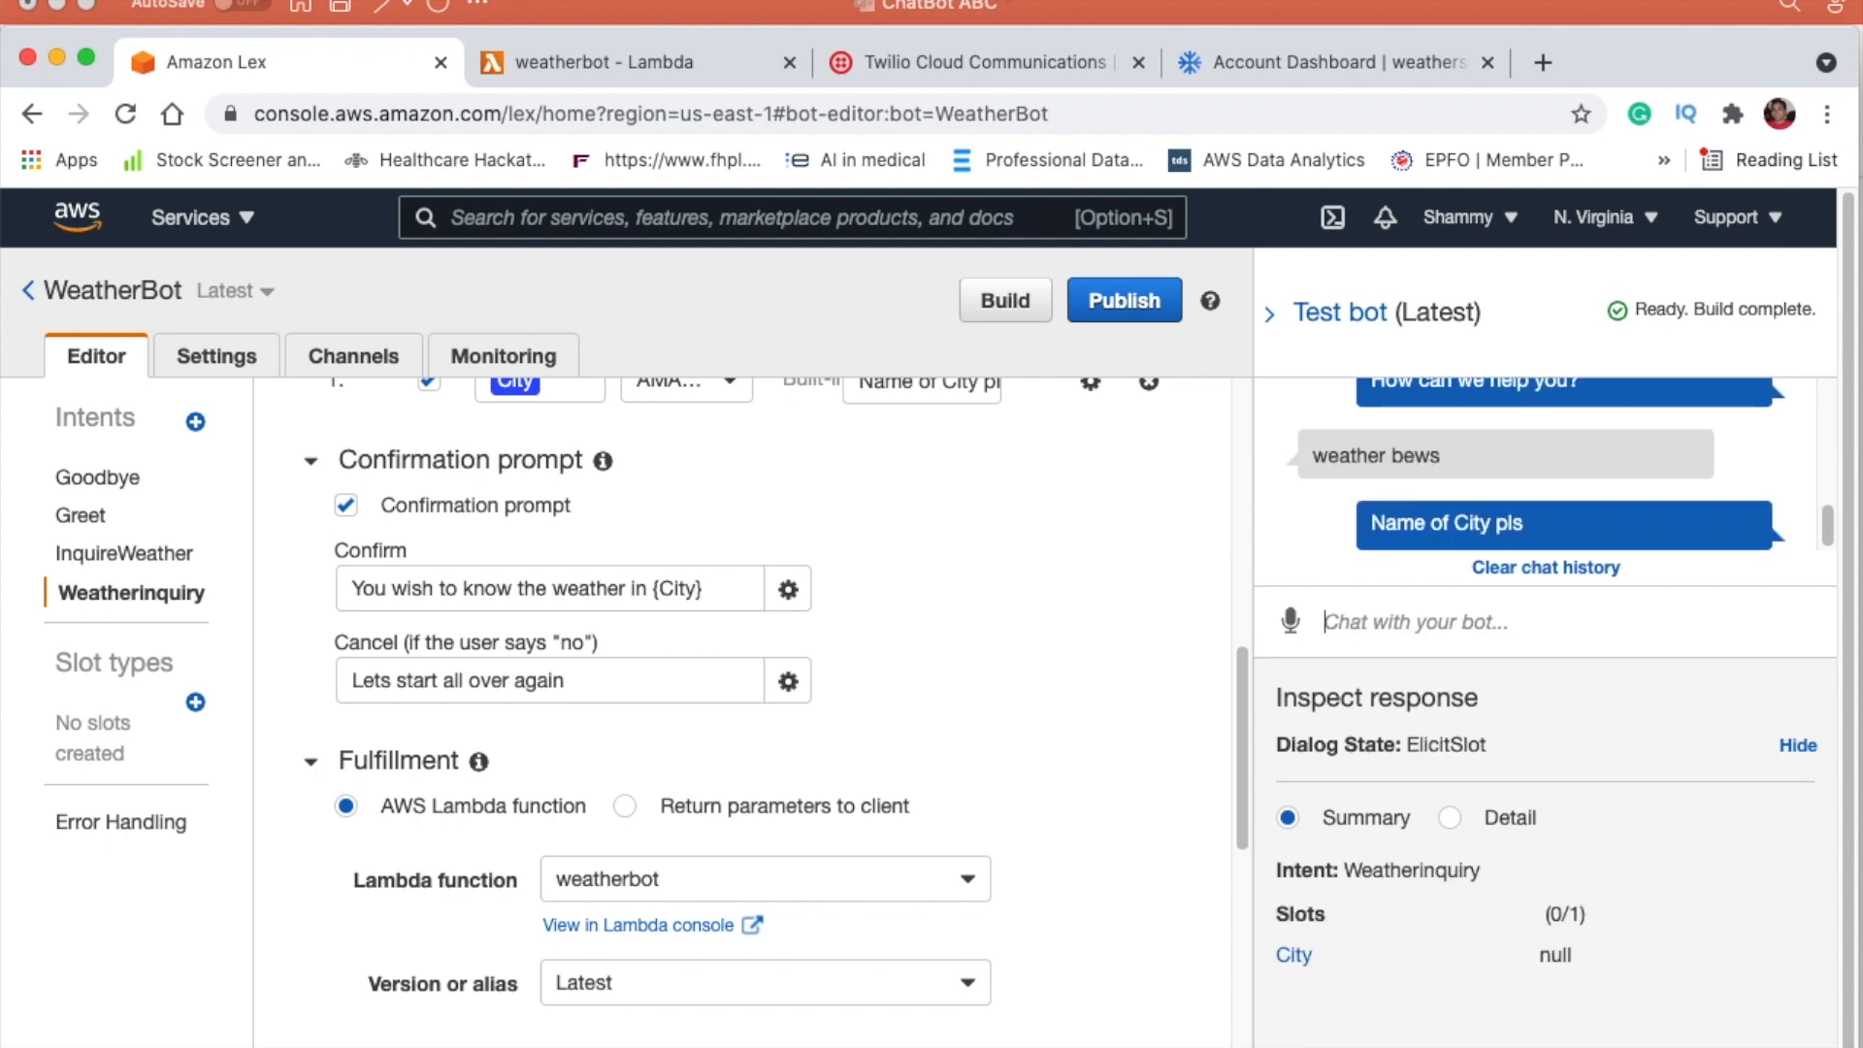
text(Chennai)
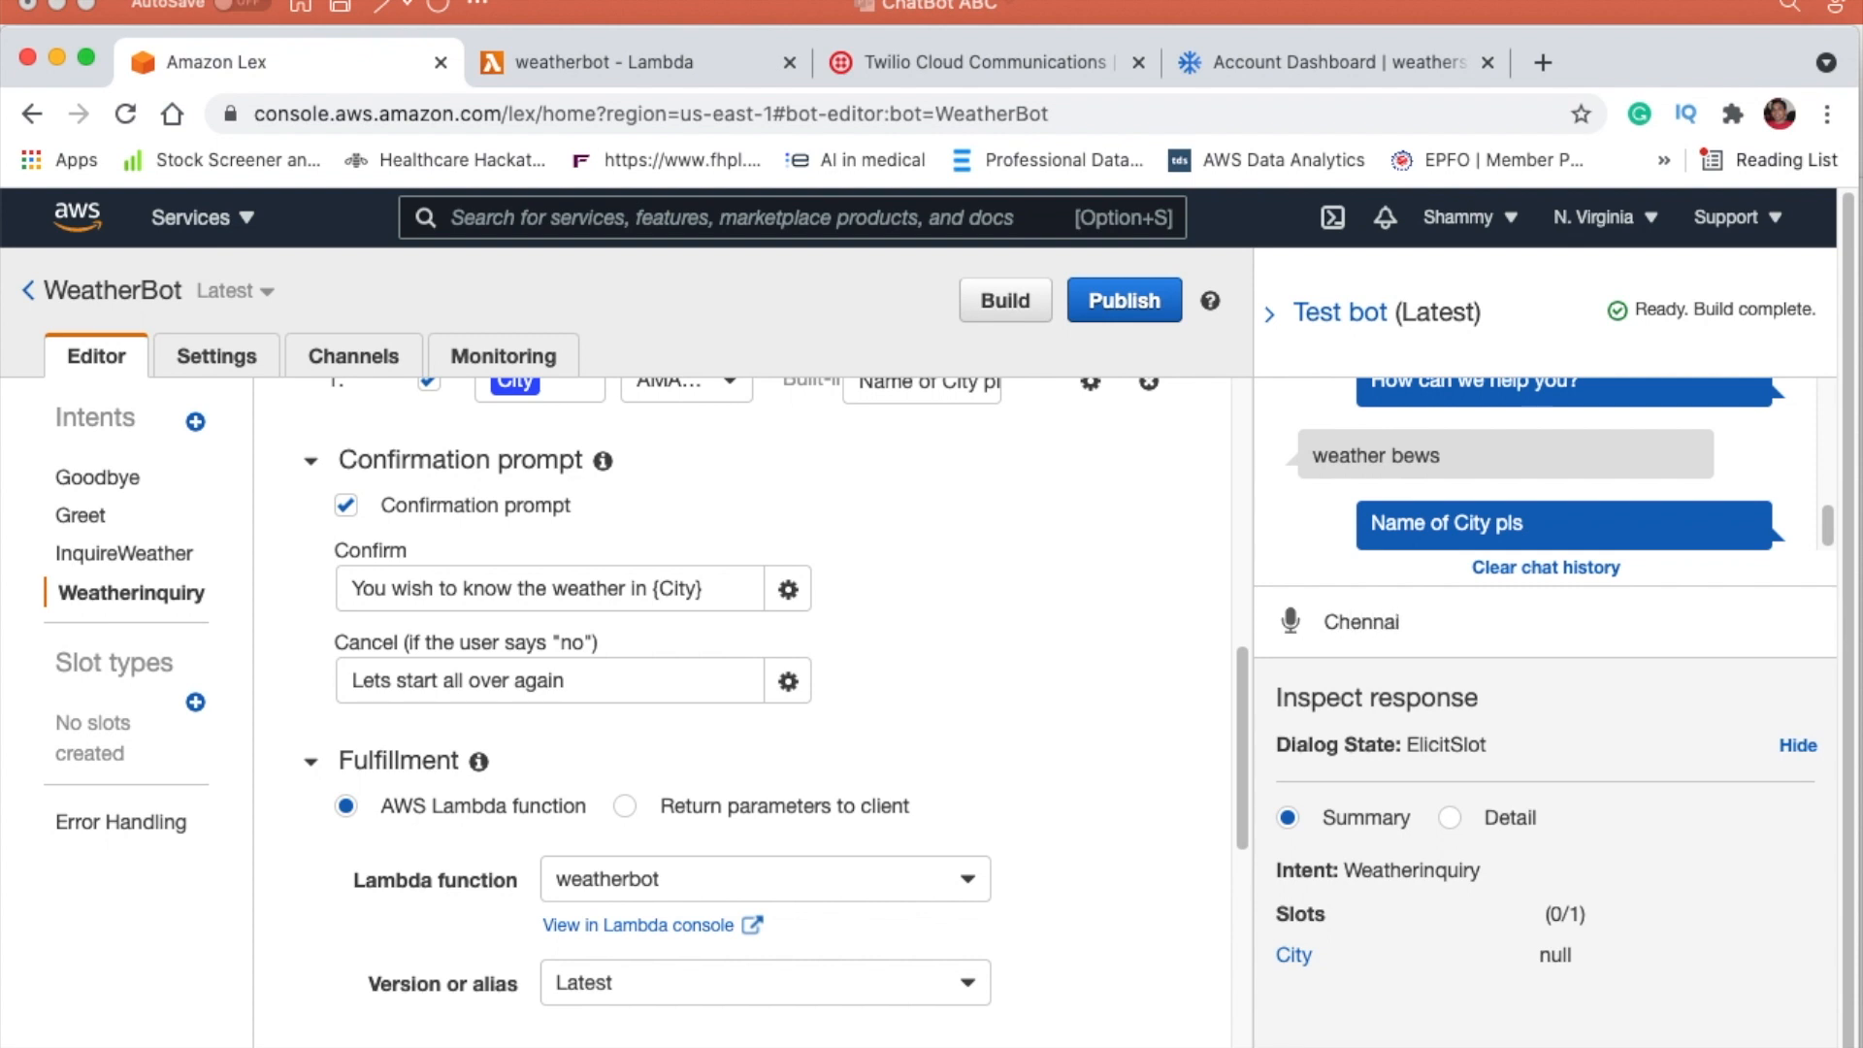
key(Return)
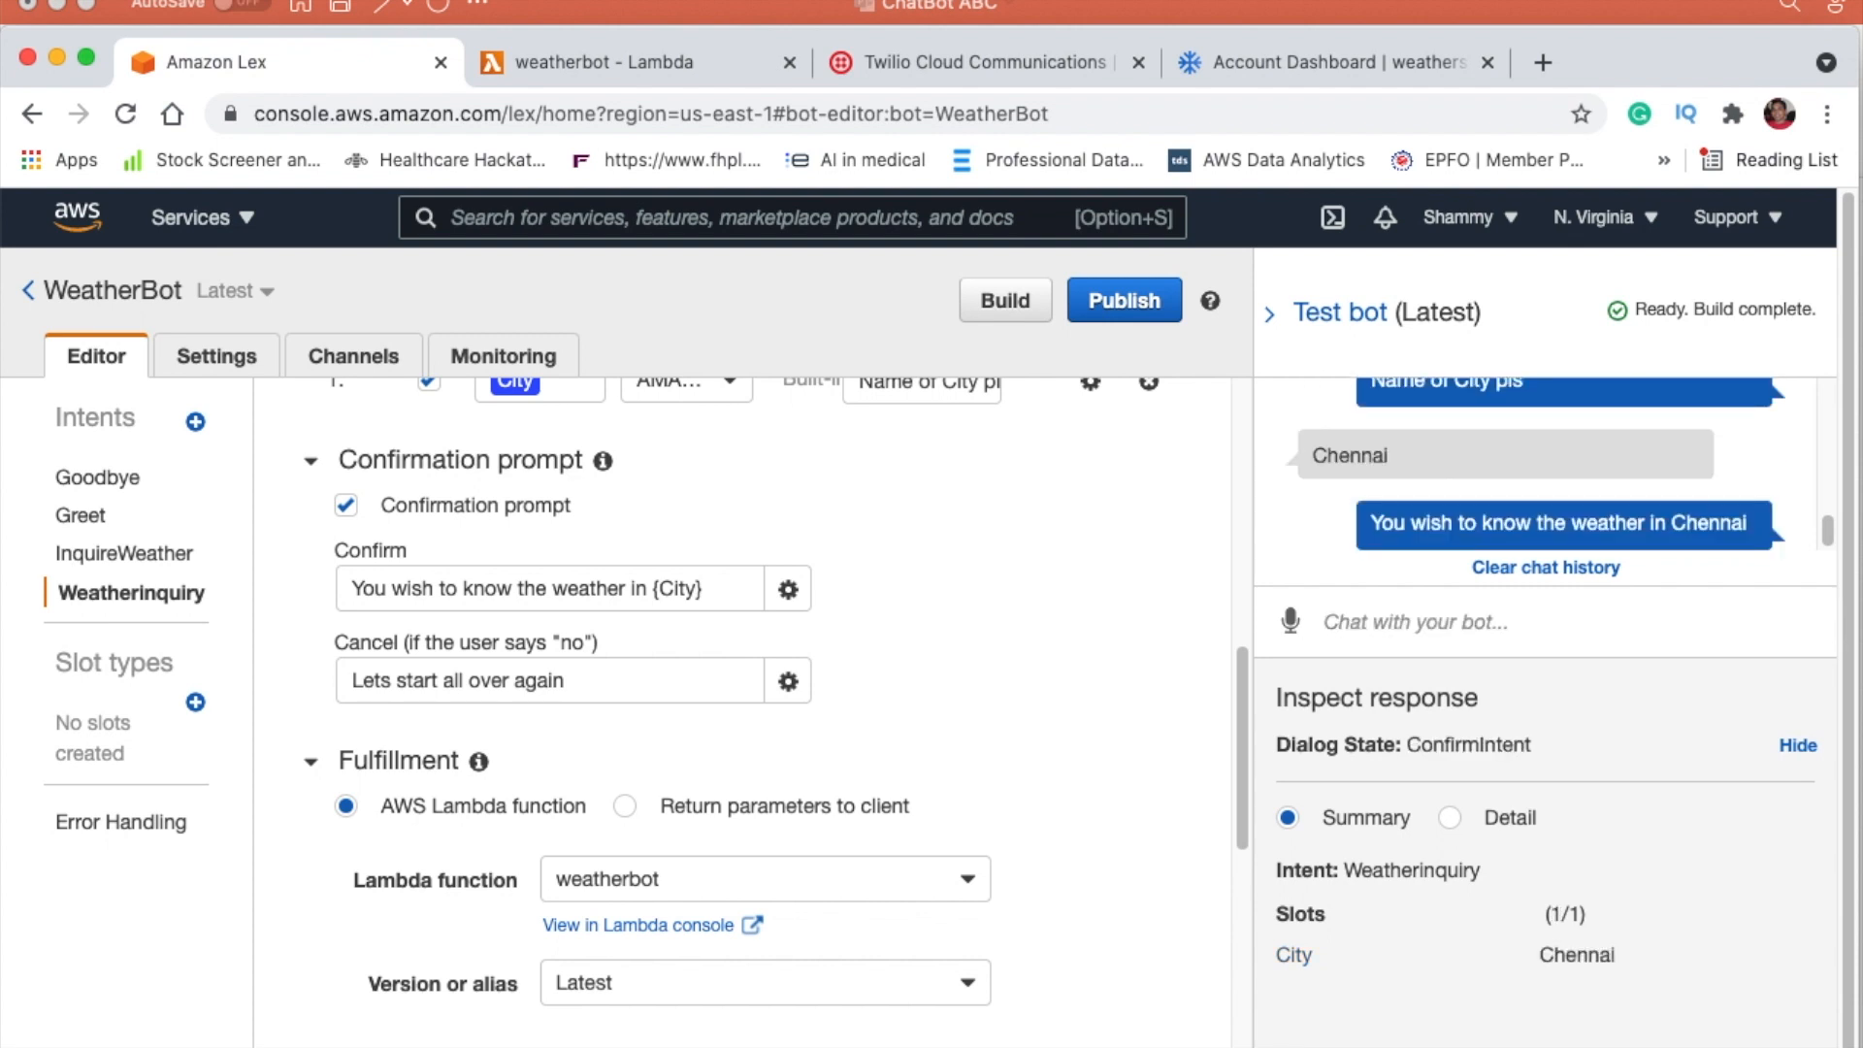
Step: Compare the bot's confirmation reply with the intent's Confirm message, and answer the bot with "yes"
drag(1373, 519, 1752, 524)
drag(355, 588, 679, 607)
click(1357, 624)
text(yes)
key(Return)
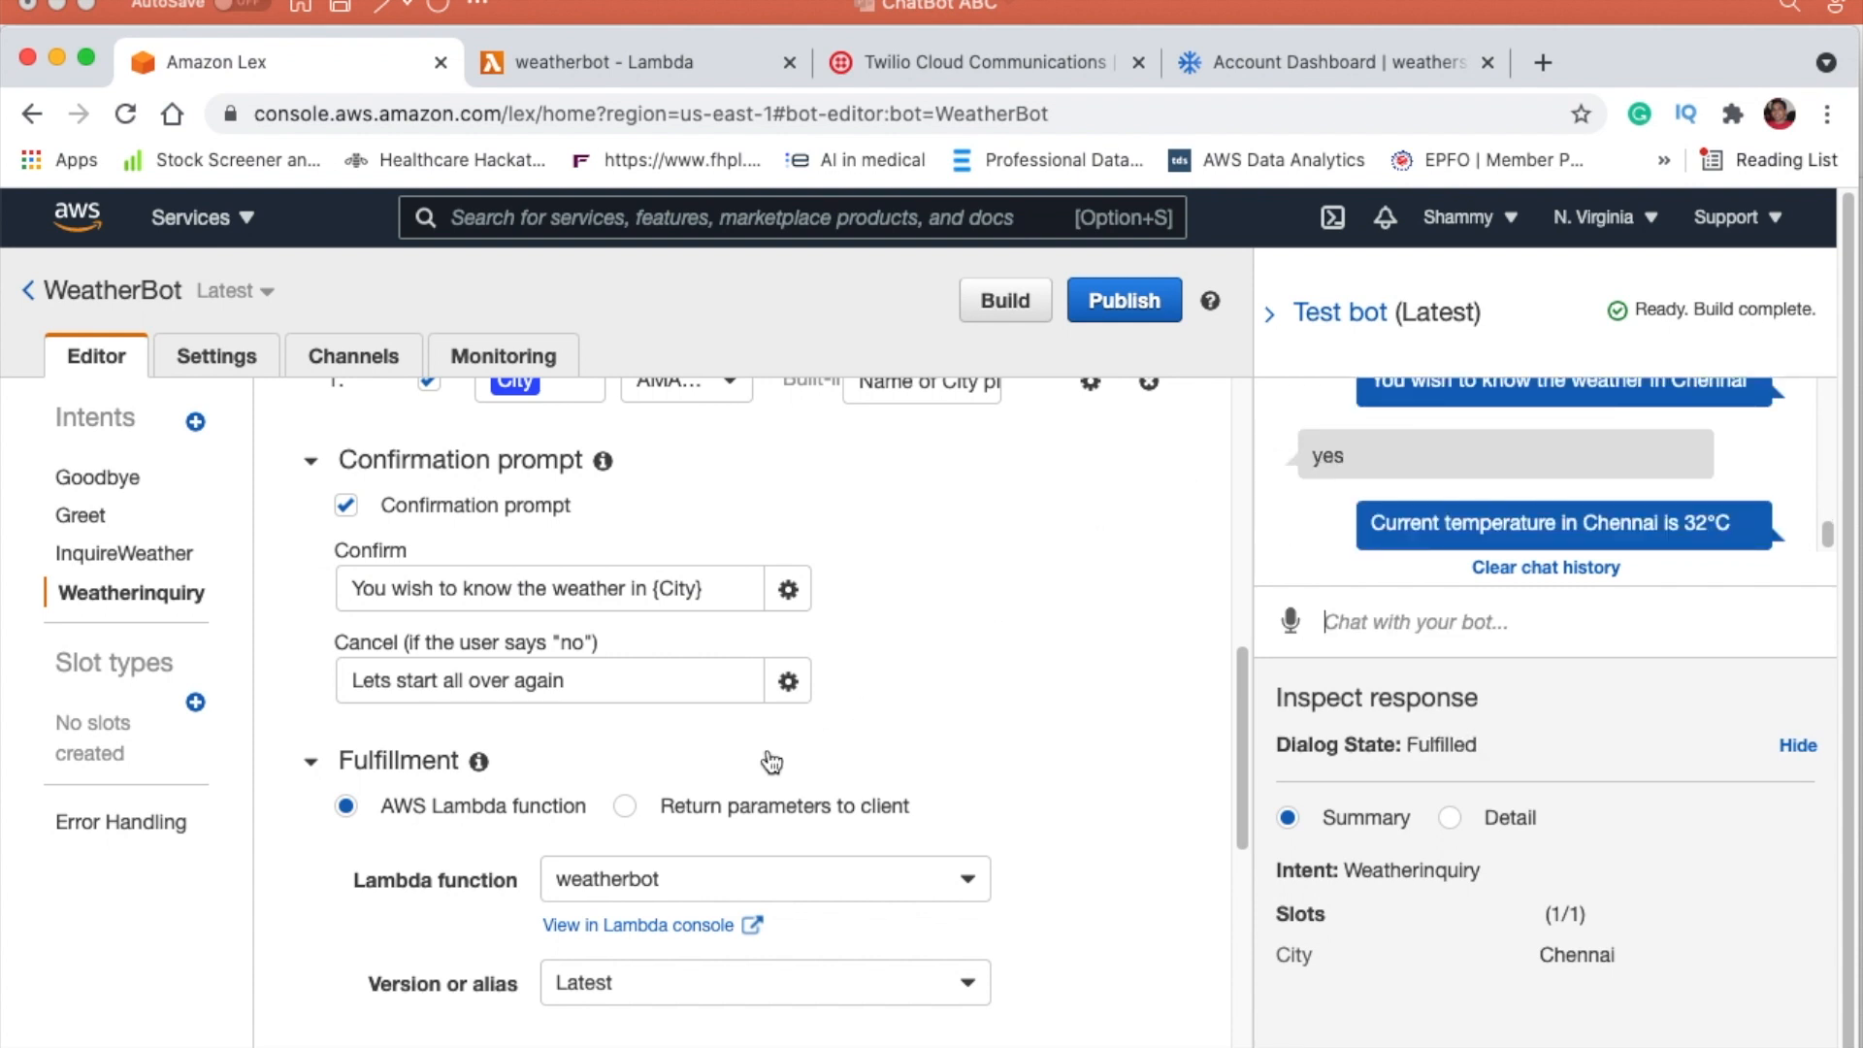
Step: Test the intent's cancel path by sending the chat messages "hi", "weather news", "chennai" and "no"
click(1399, 640)
text(hi)
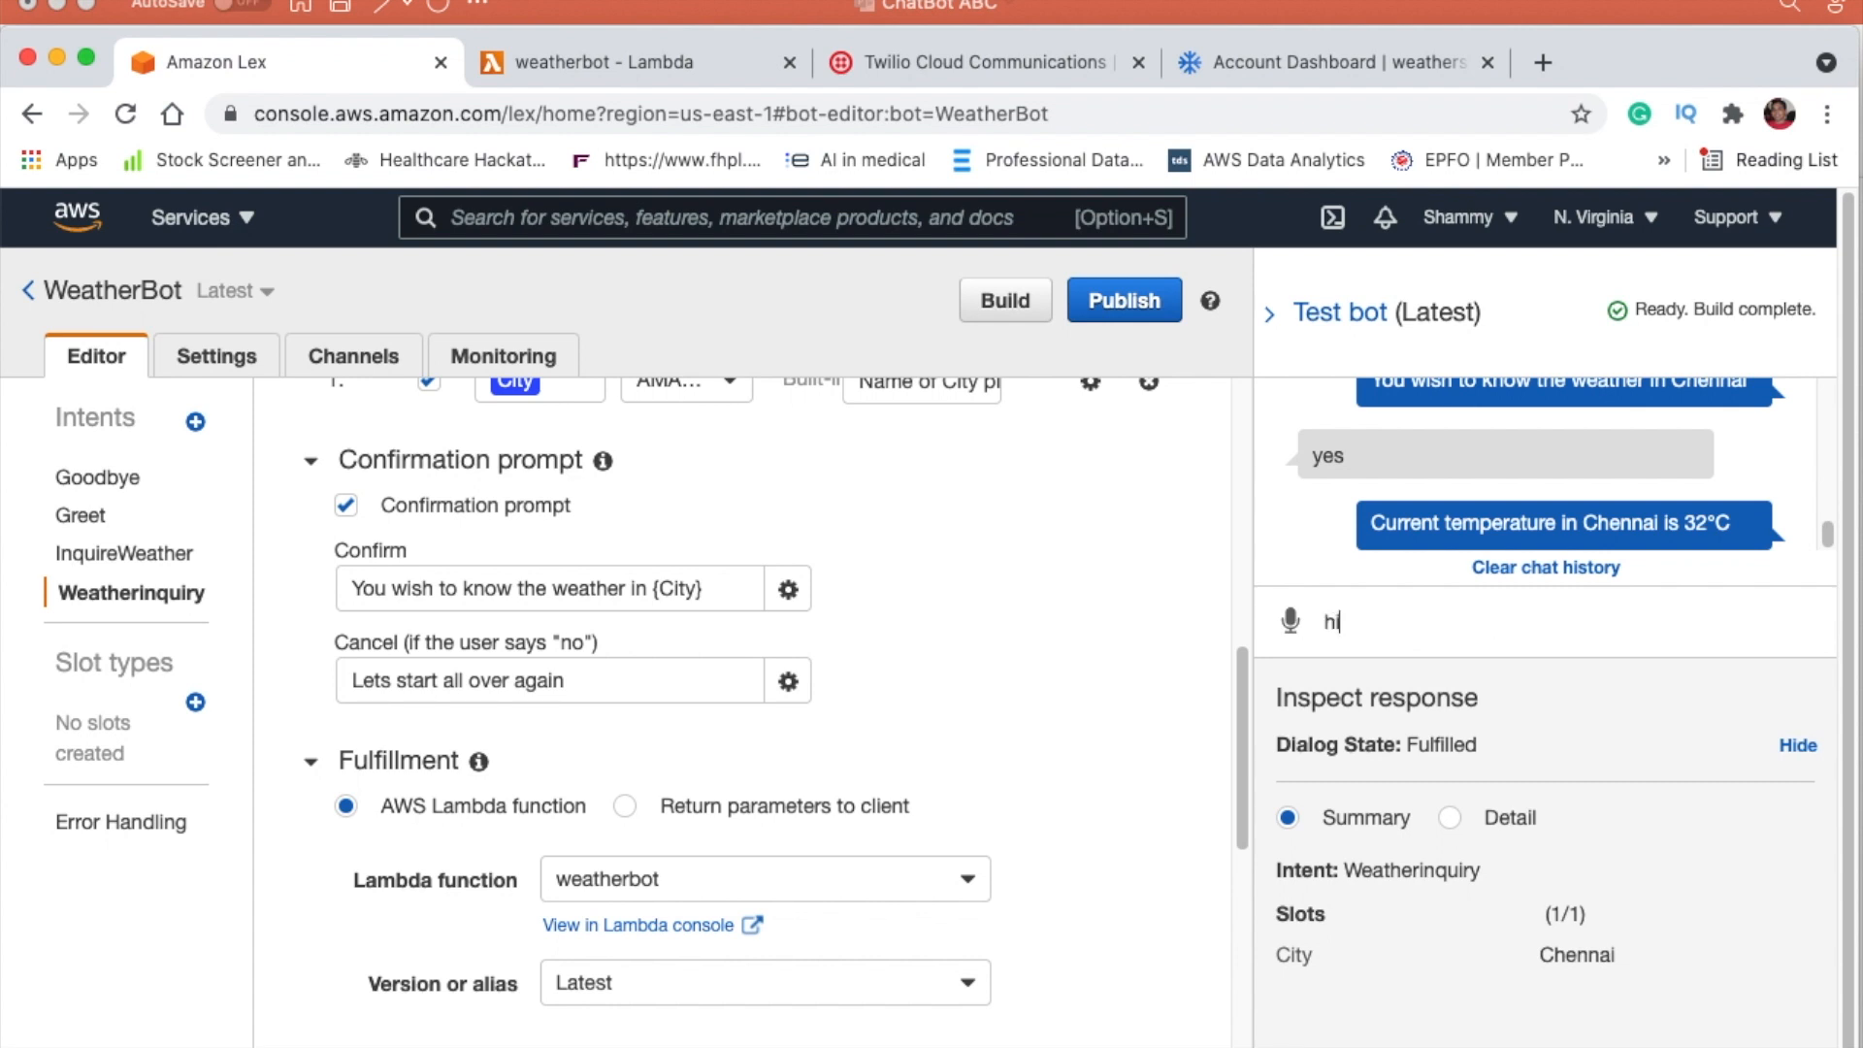
key(Return)
text(wea)
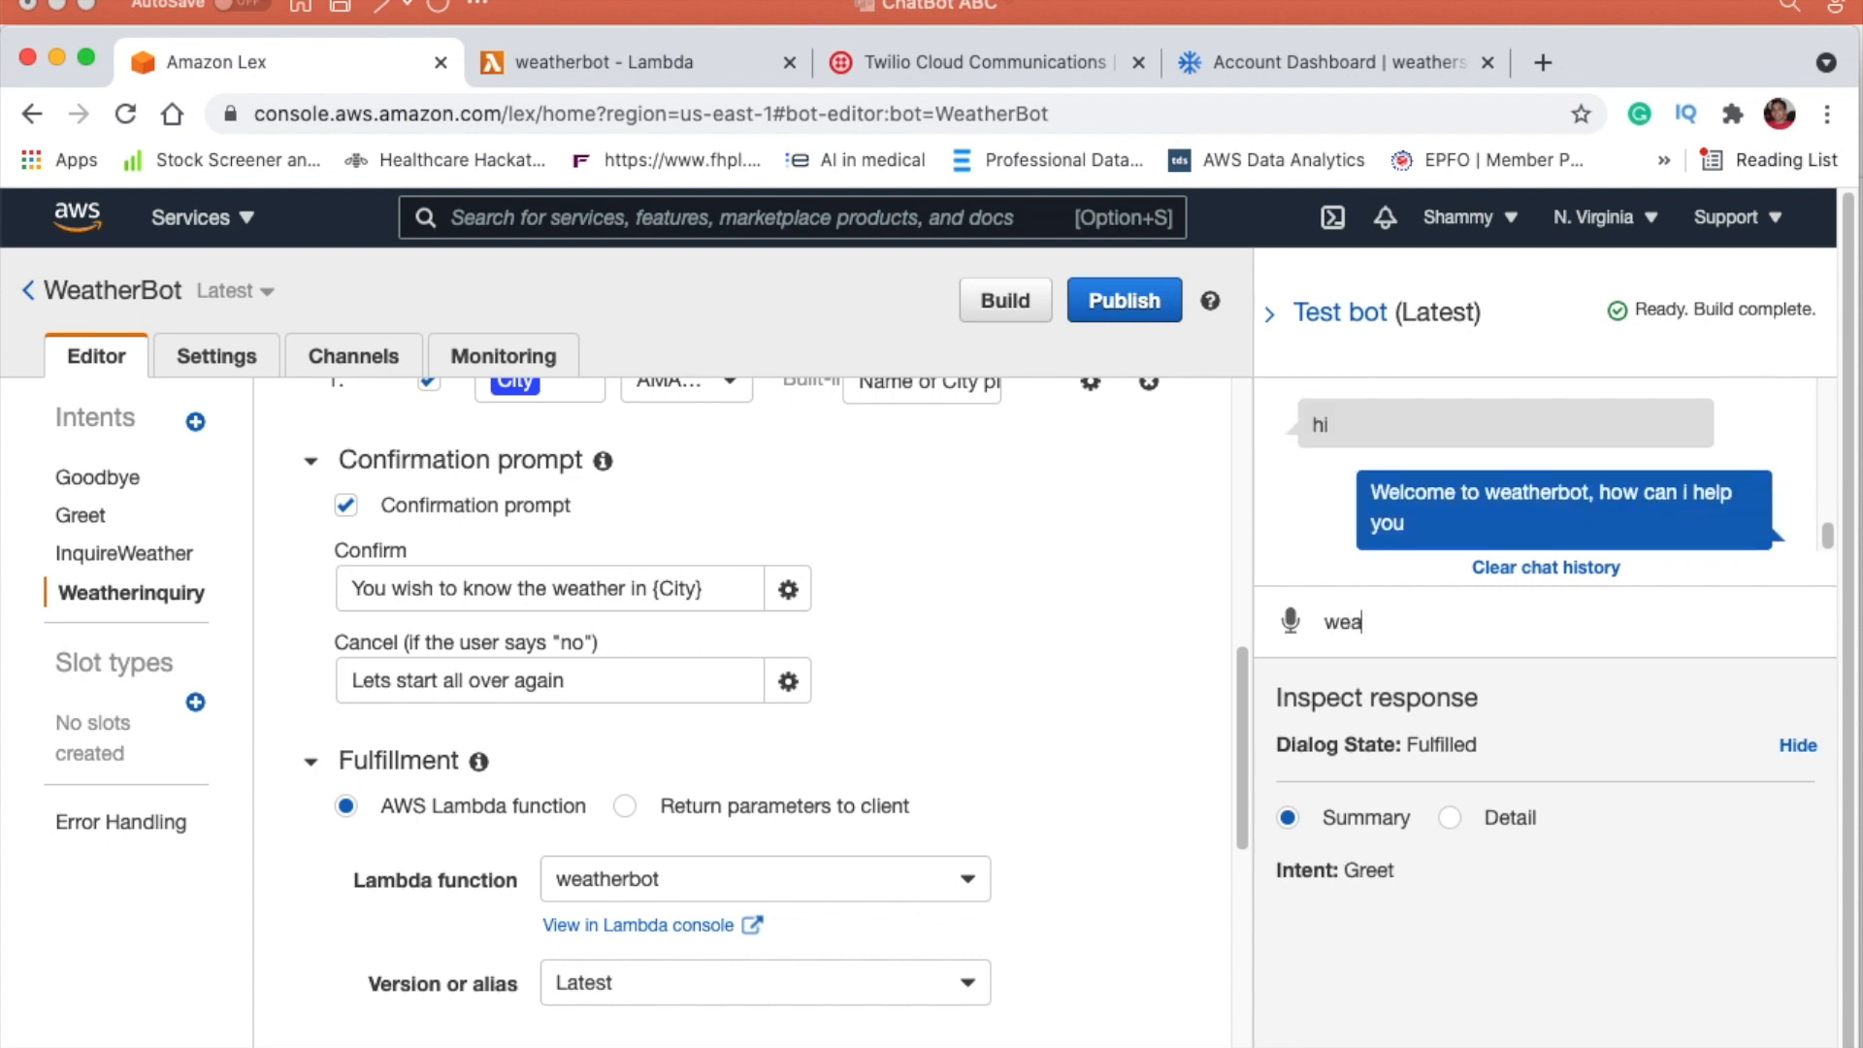
text(ther news)
key(Return)
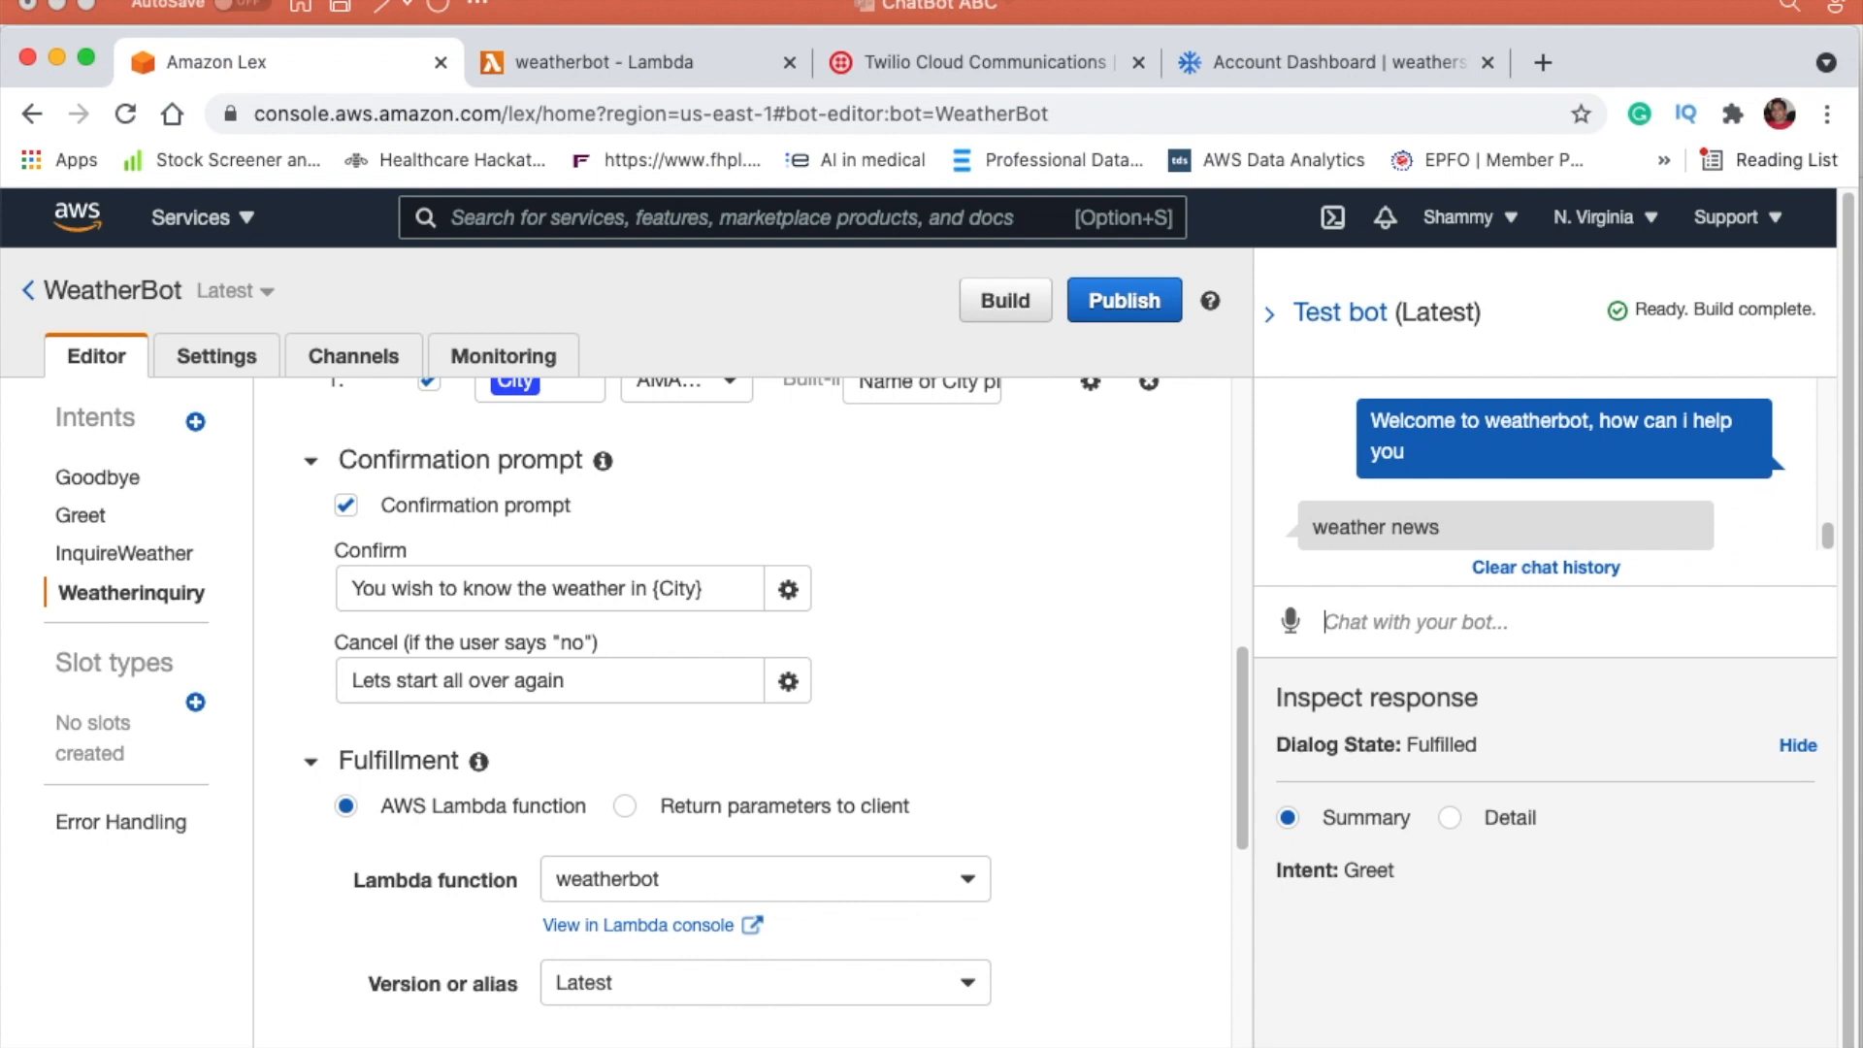
text(chennai)
key(Return)
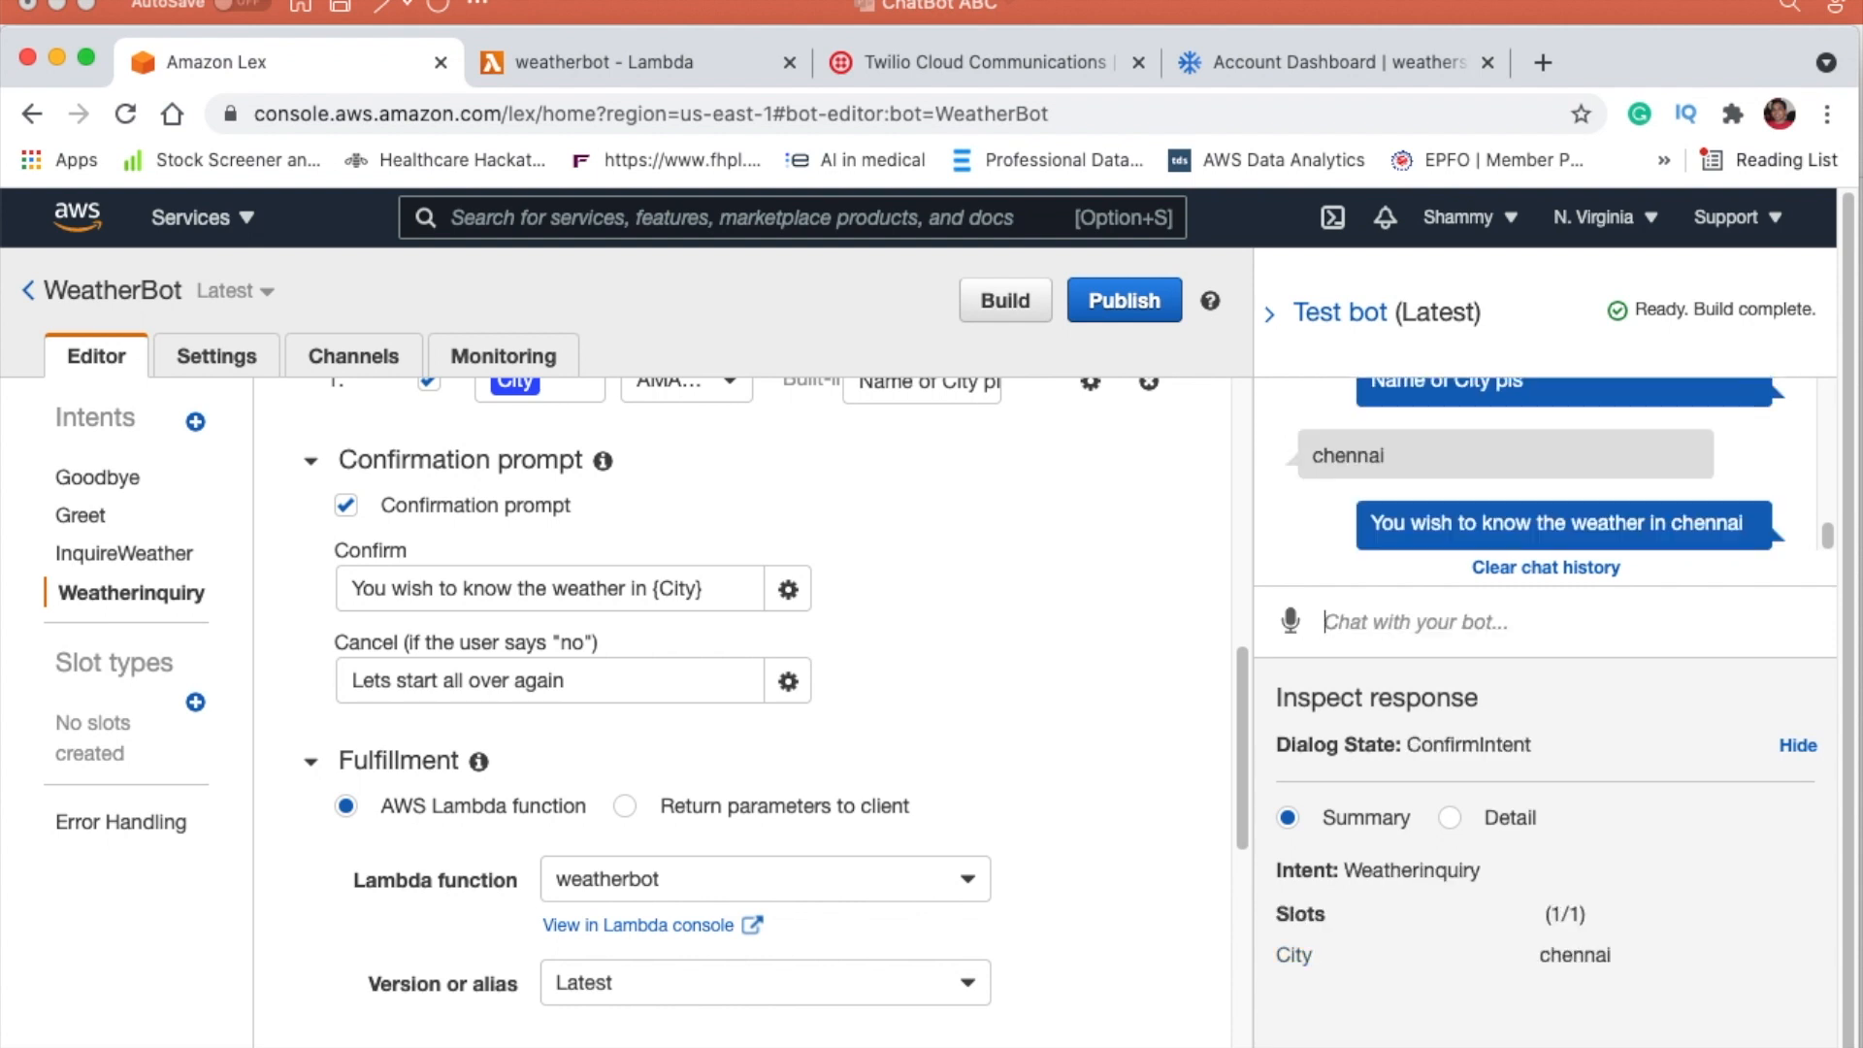
text(no)
key(Return)
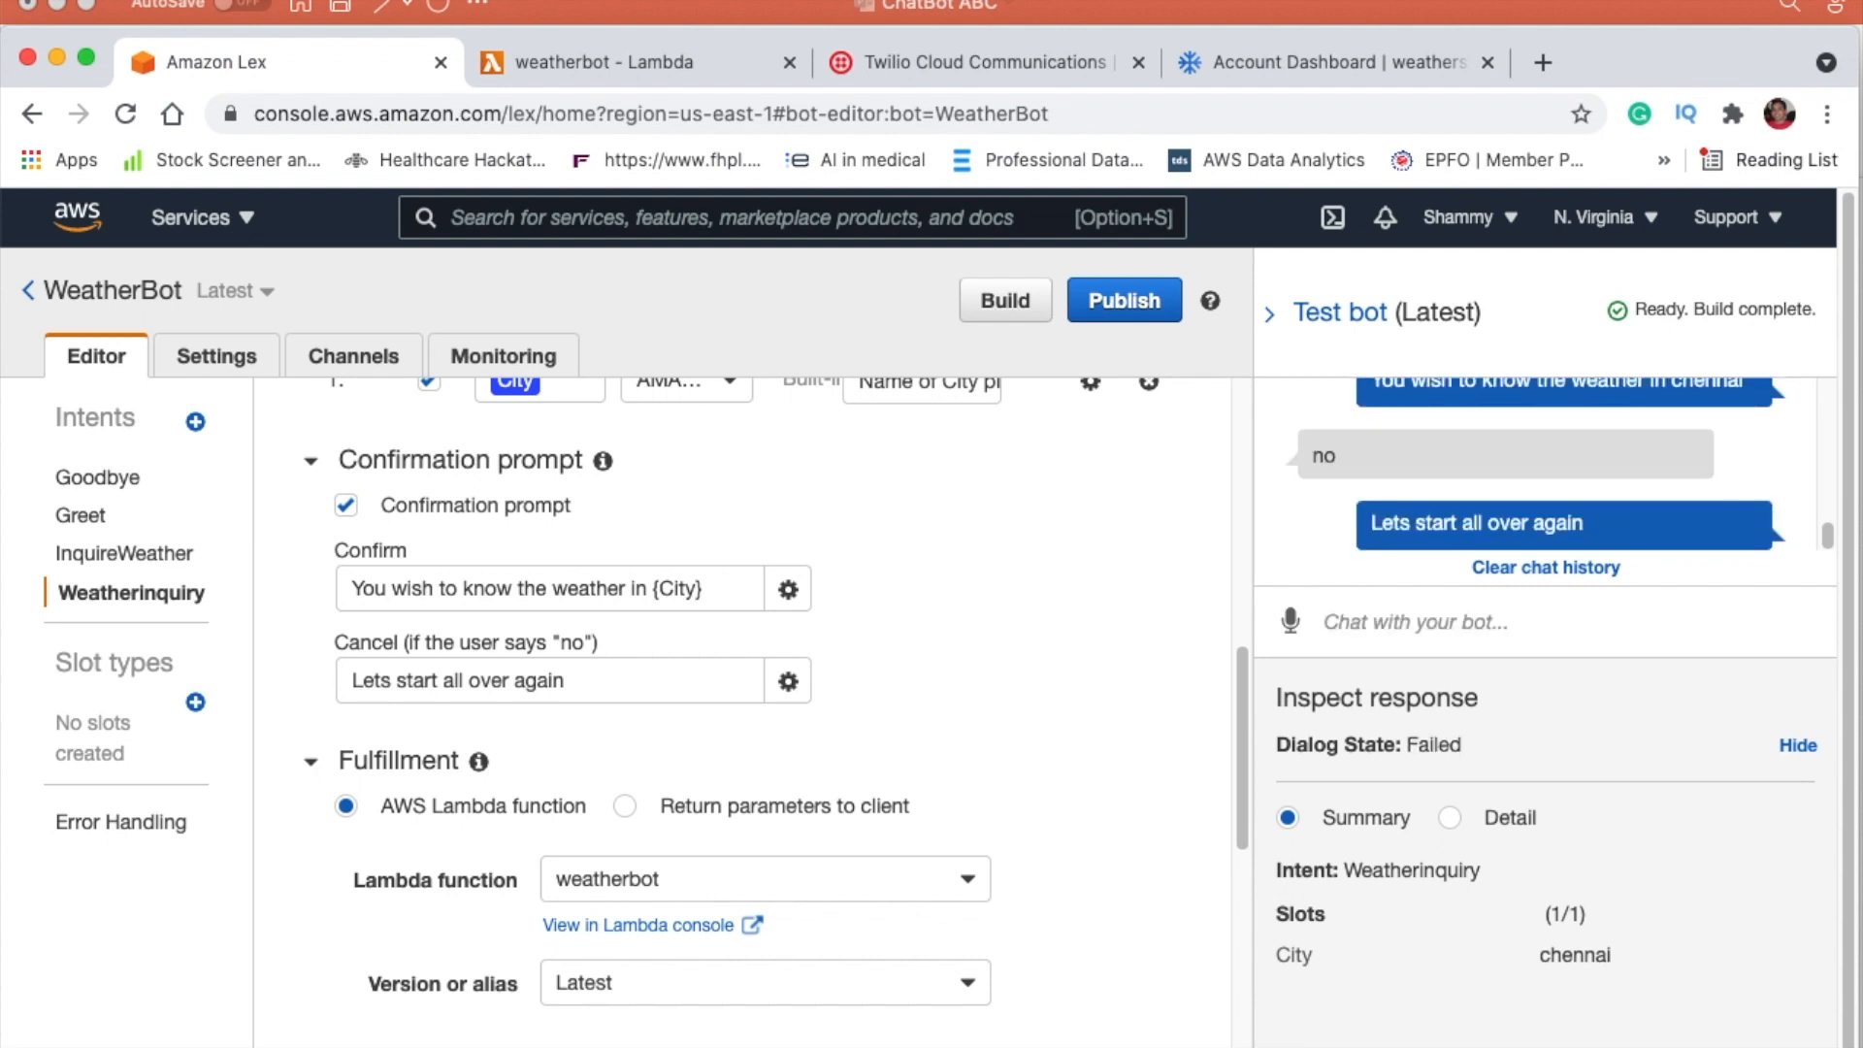
Step: Send the chat message "weather in delhi" and highlight the city name in the sent message
text(weather in)
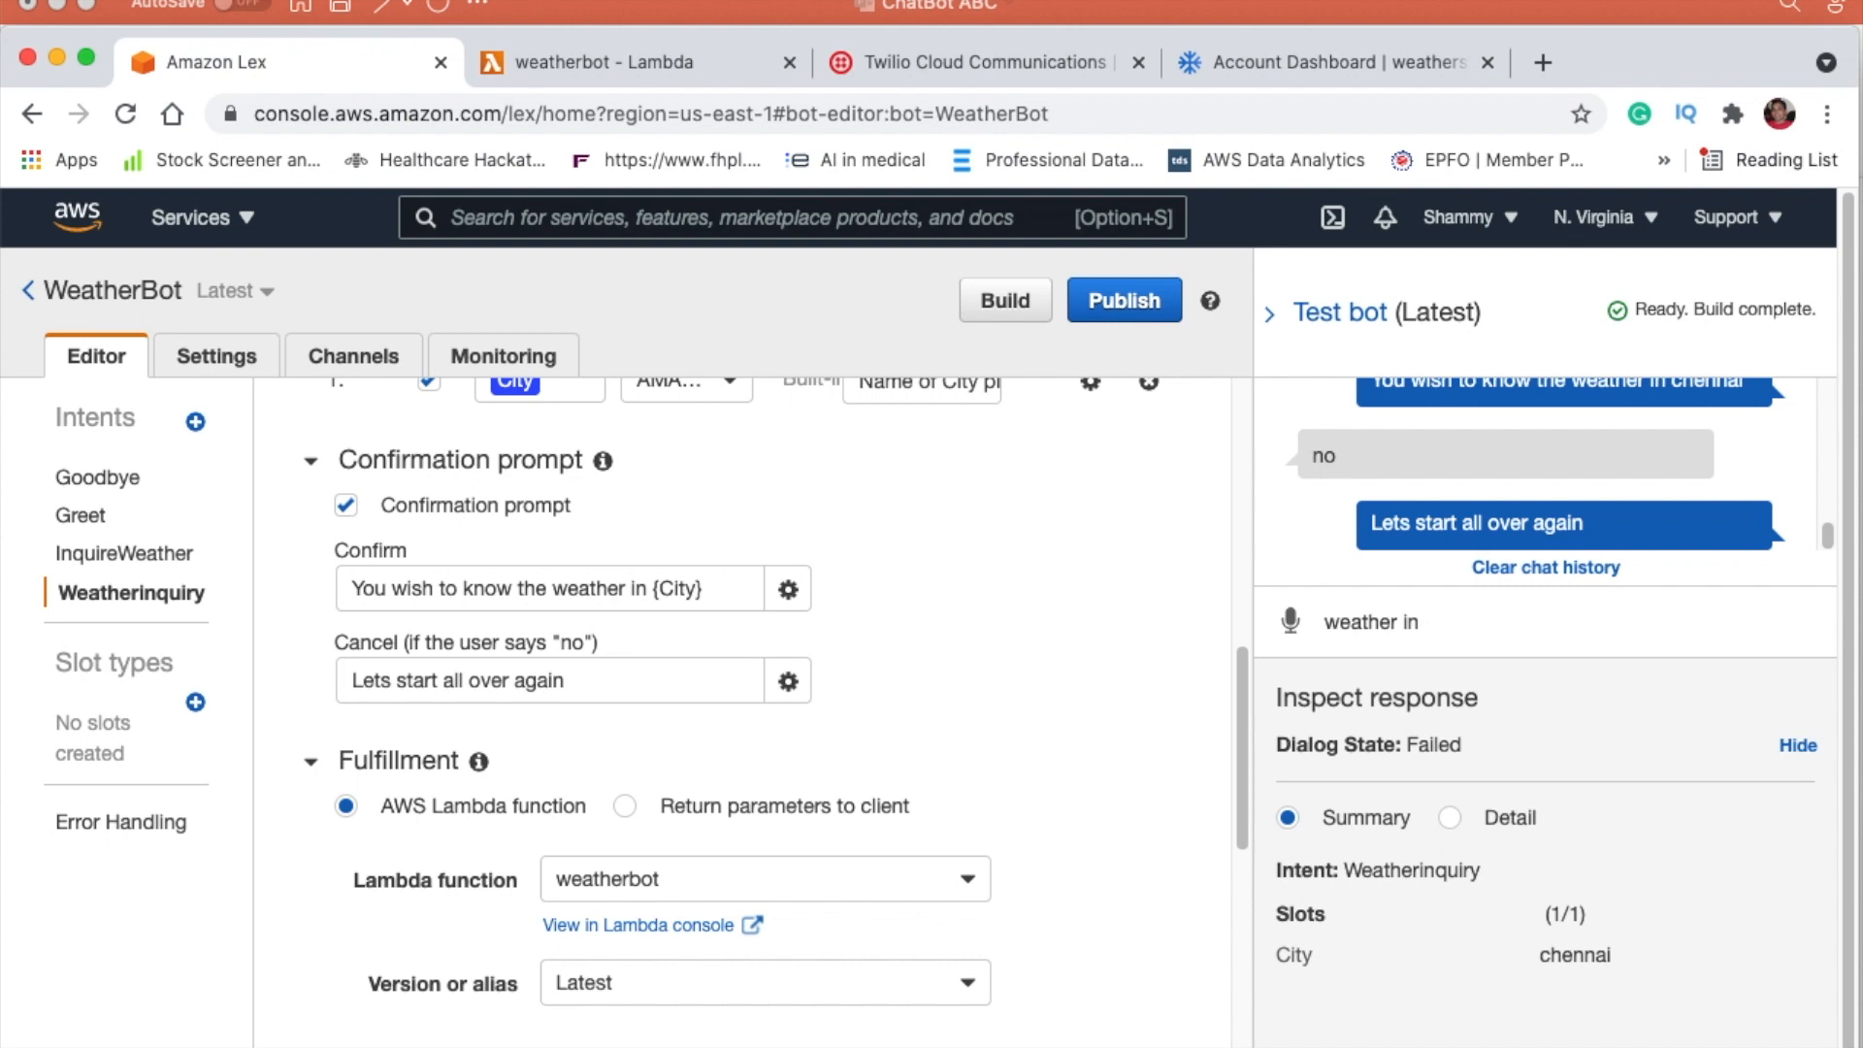
text( cdelhi)
key(Return)
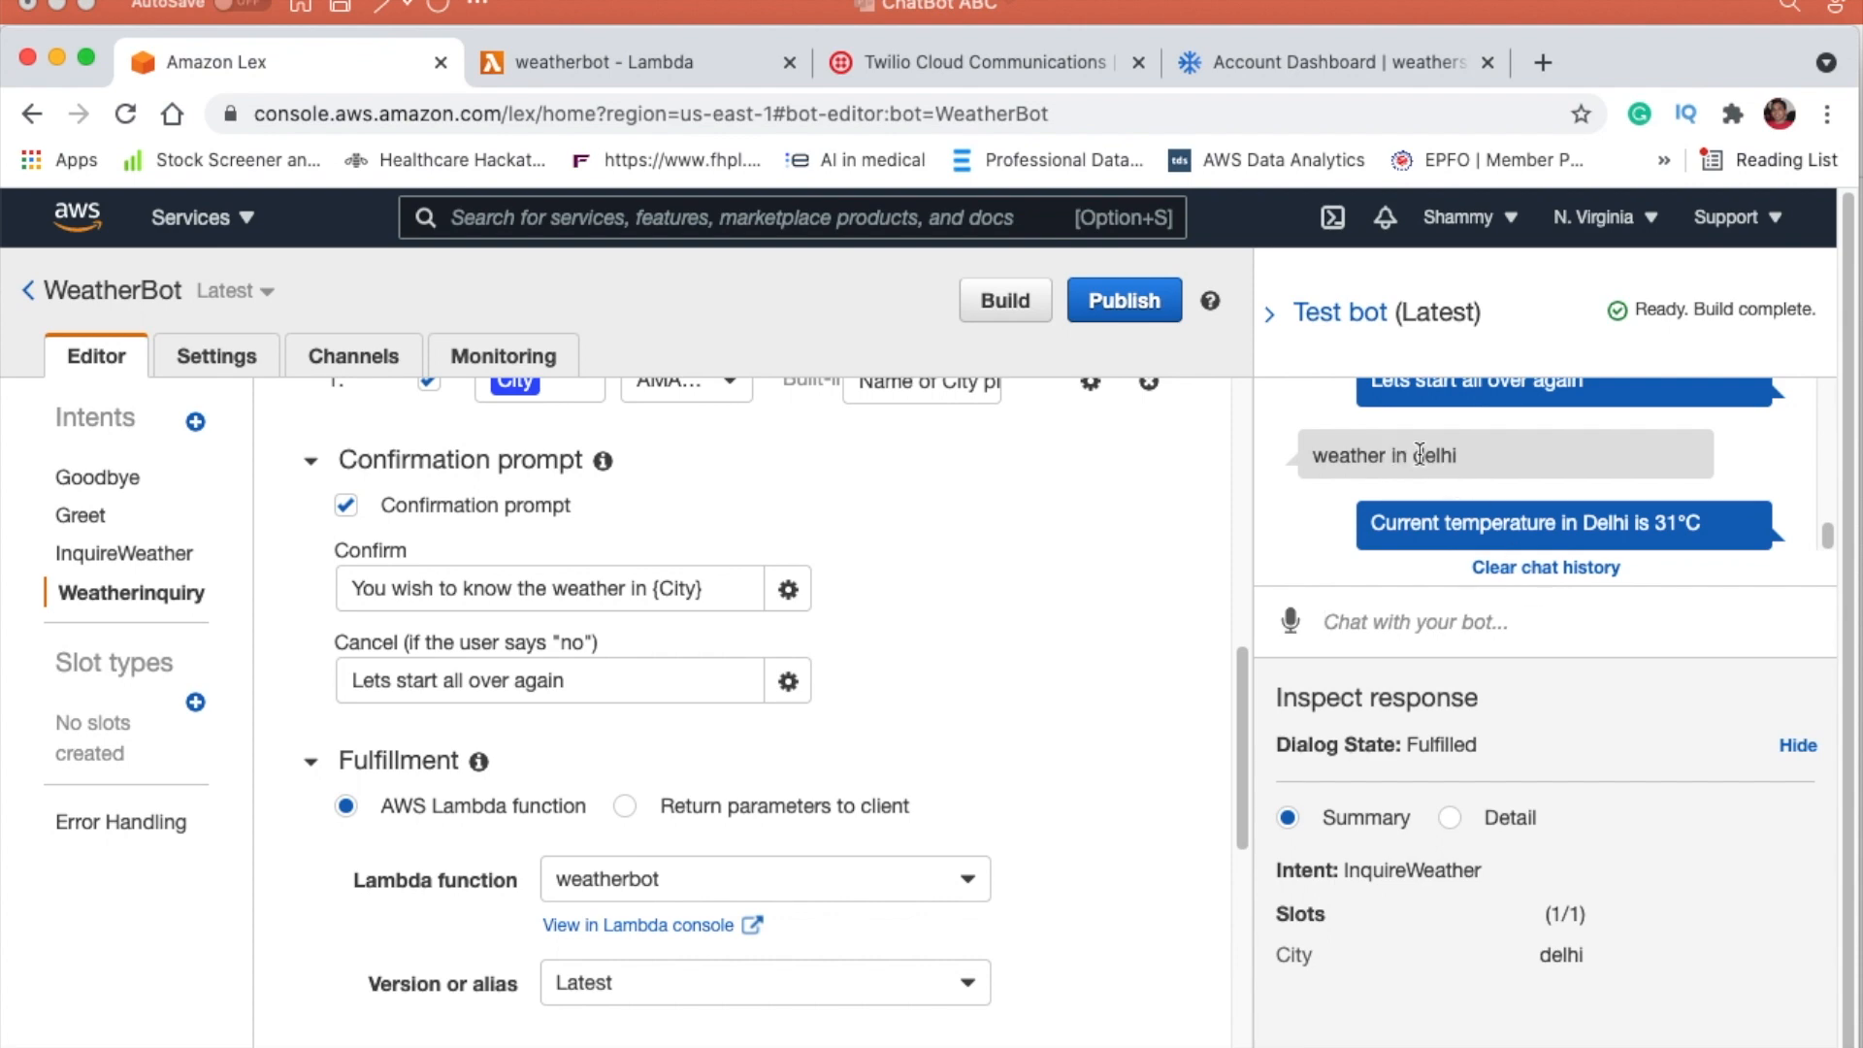
drag(1425, 452, 1464, 446)
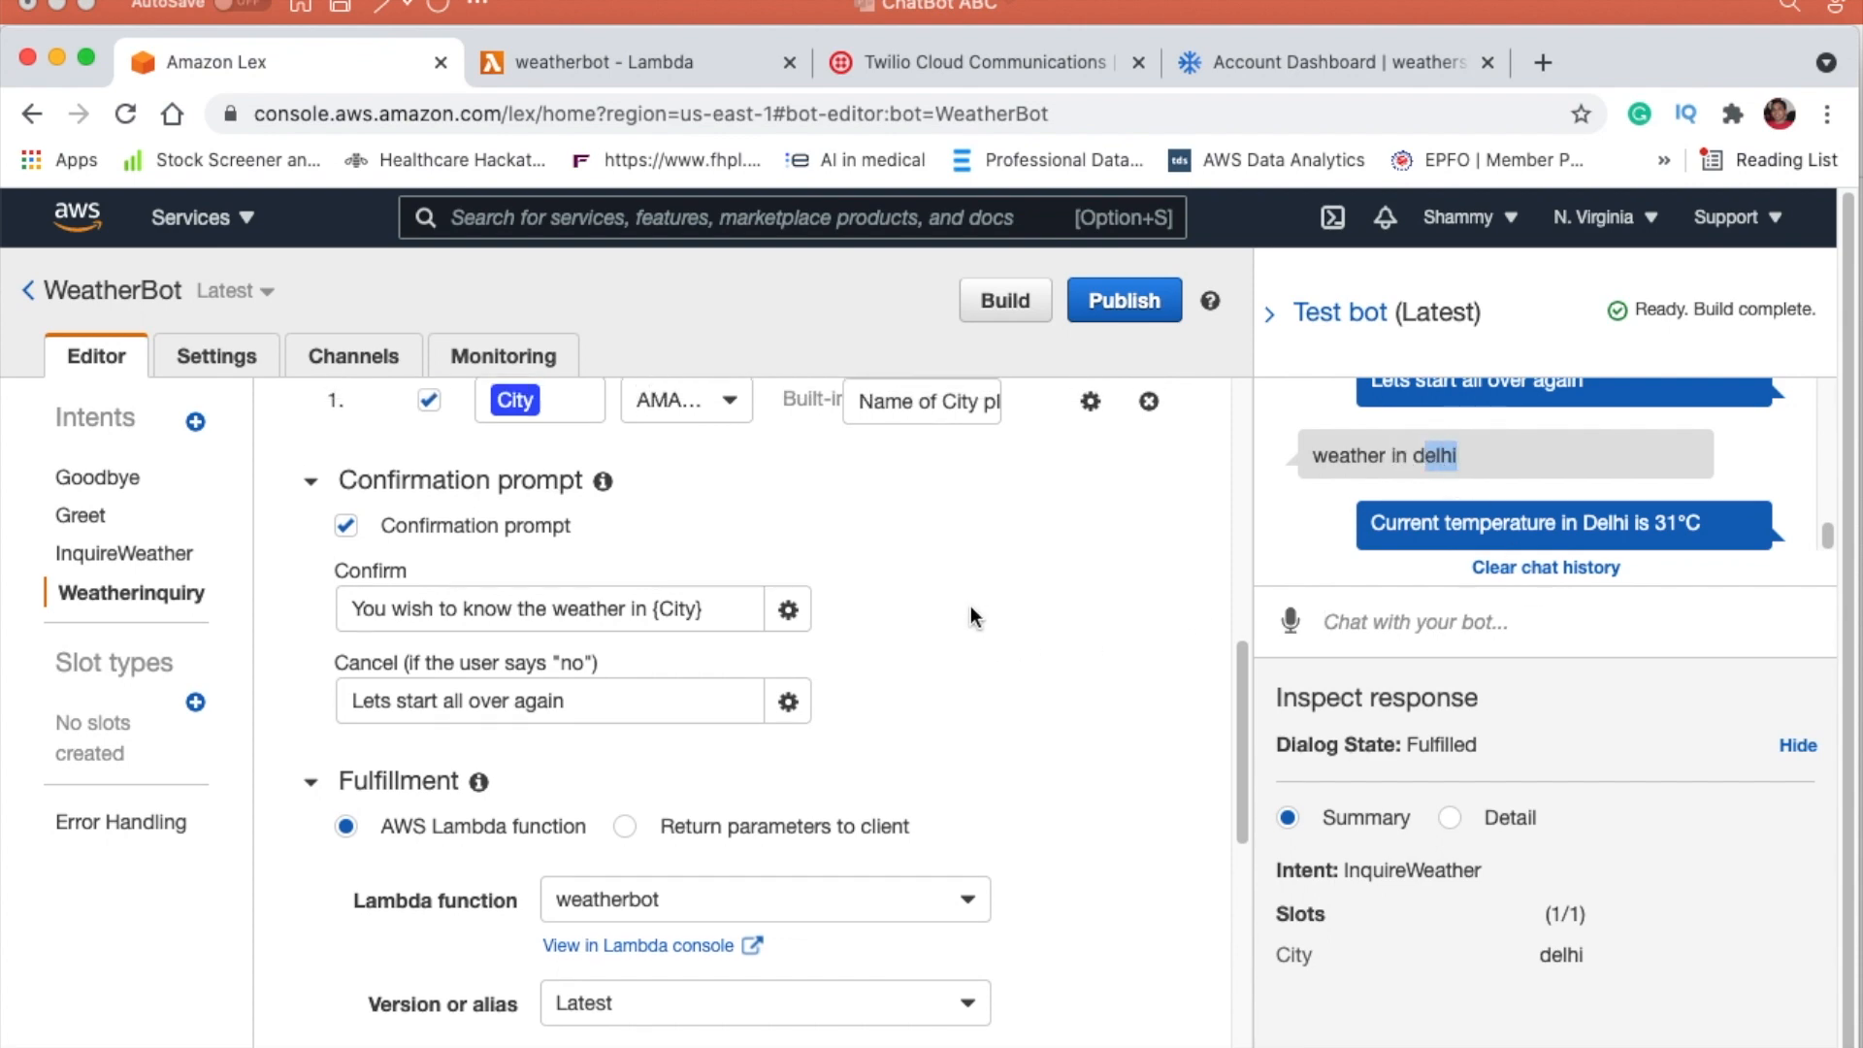
Step: Examine Weatherinquiry's sample utterances, City slot, confirmation and cancel messages, and Lambda fulfillment settings
scroll(973, 616, down, 5)
scroll(974, 615, up, 8)
scroll(971, 606, up, 5)
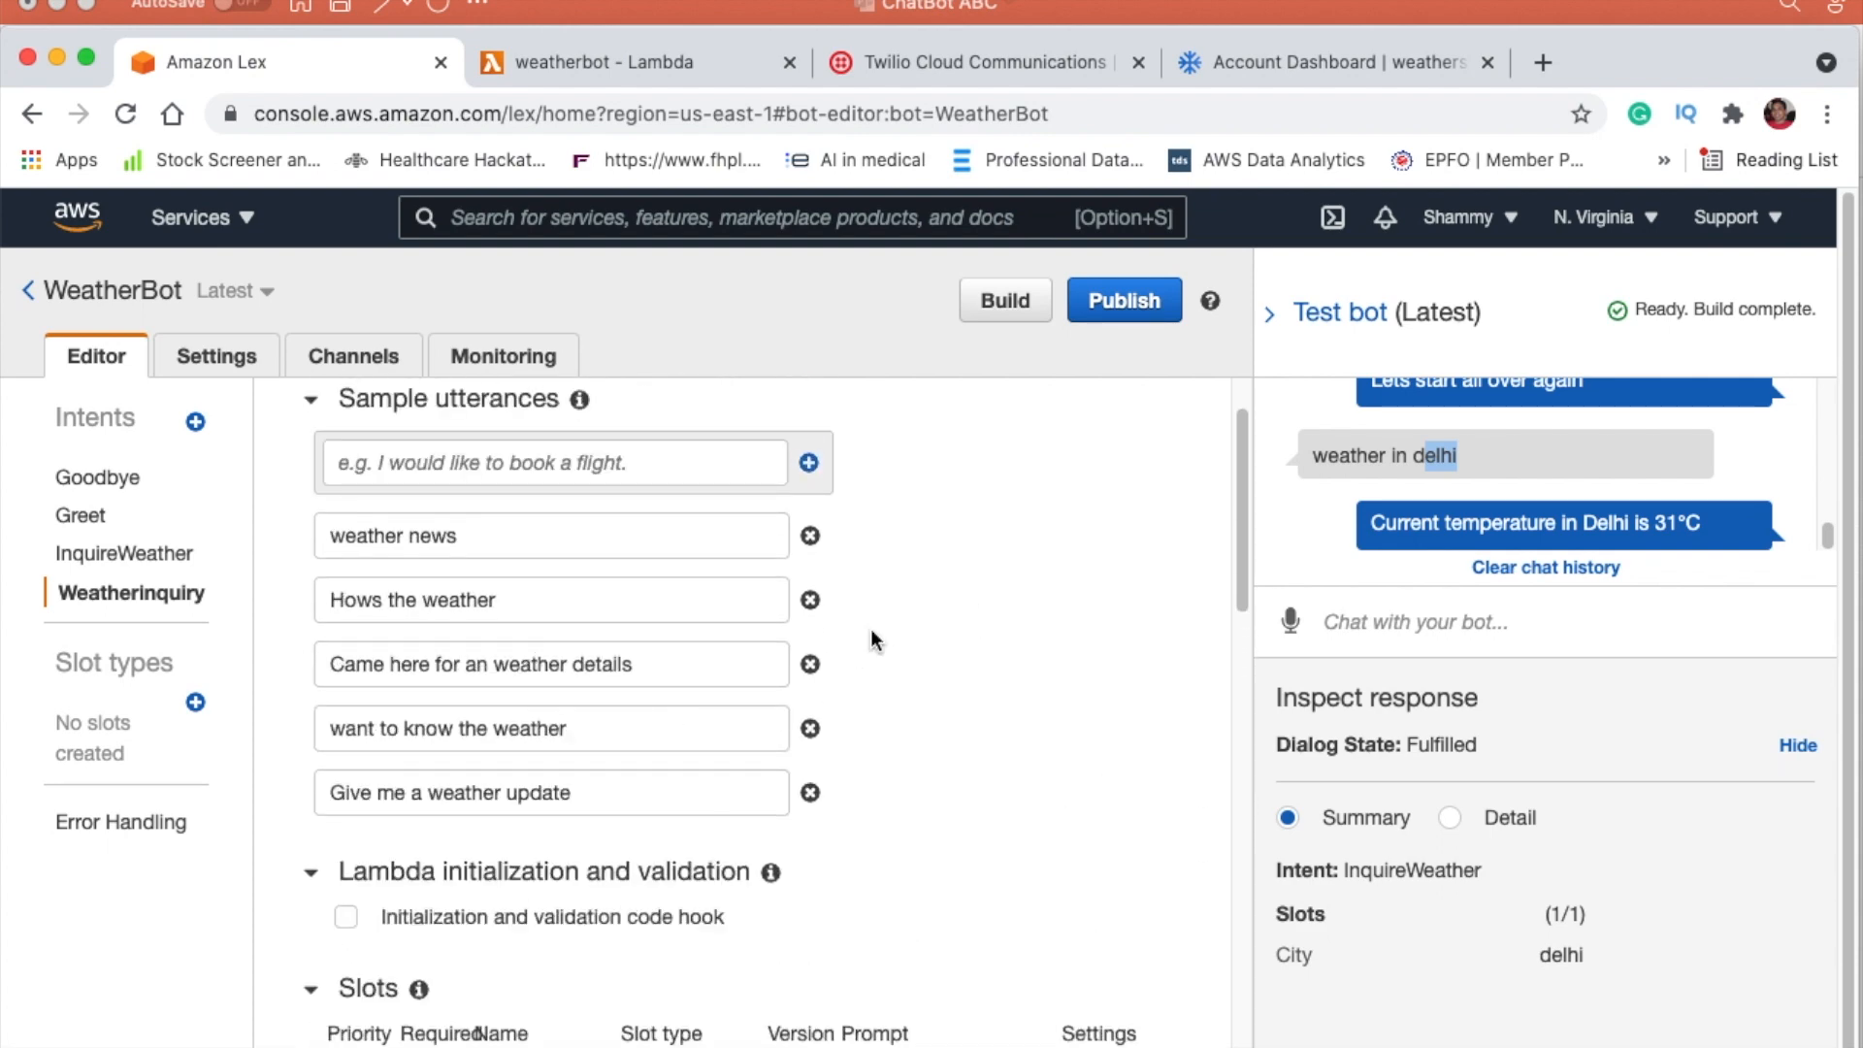
scroll(926, 632, up, 2)
scroll(925, 633, down, 10)
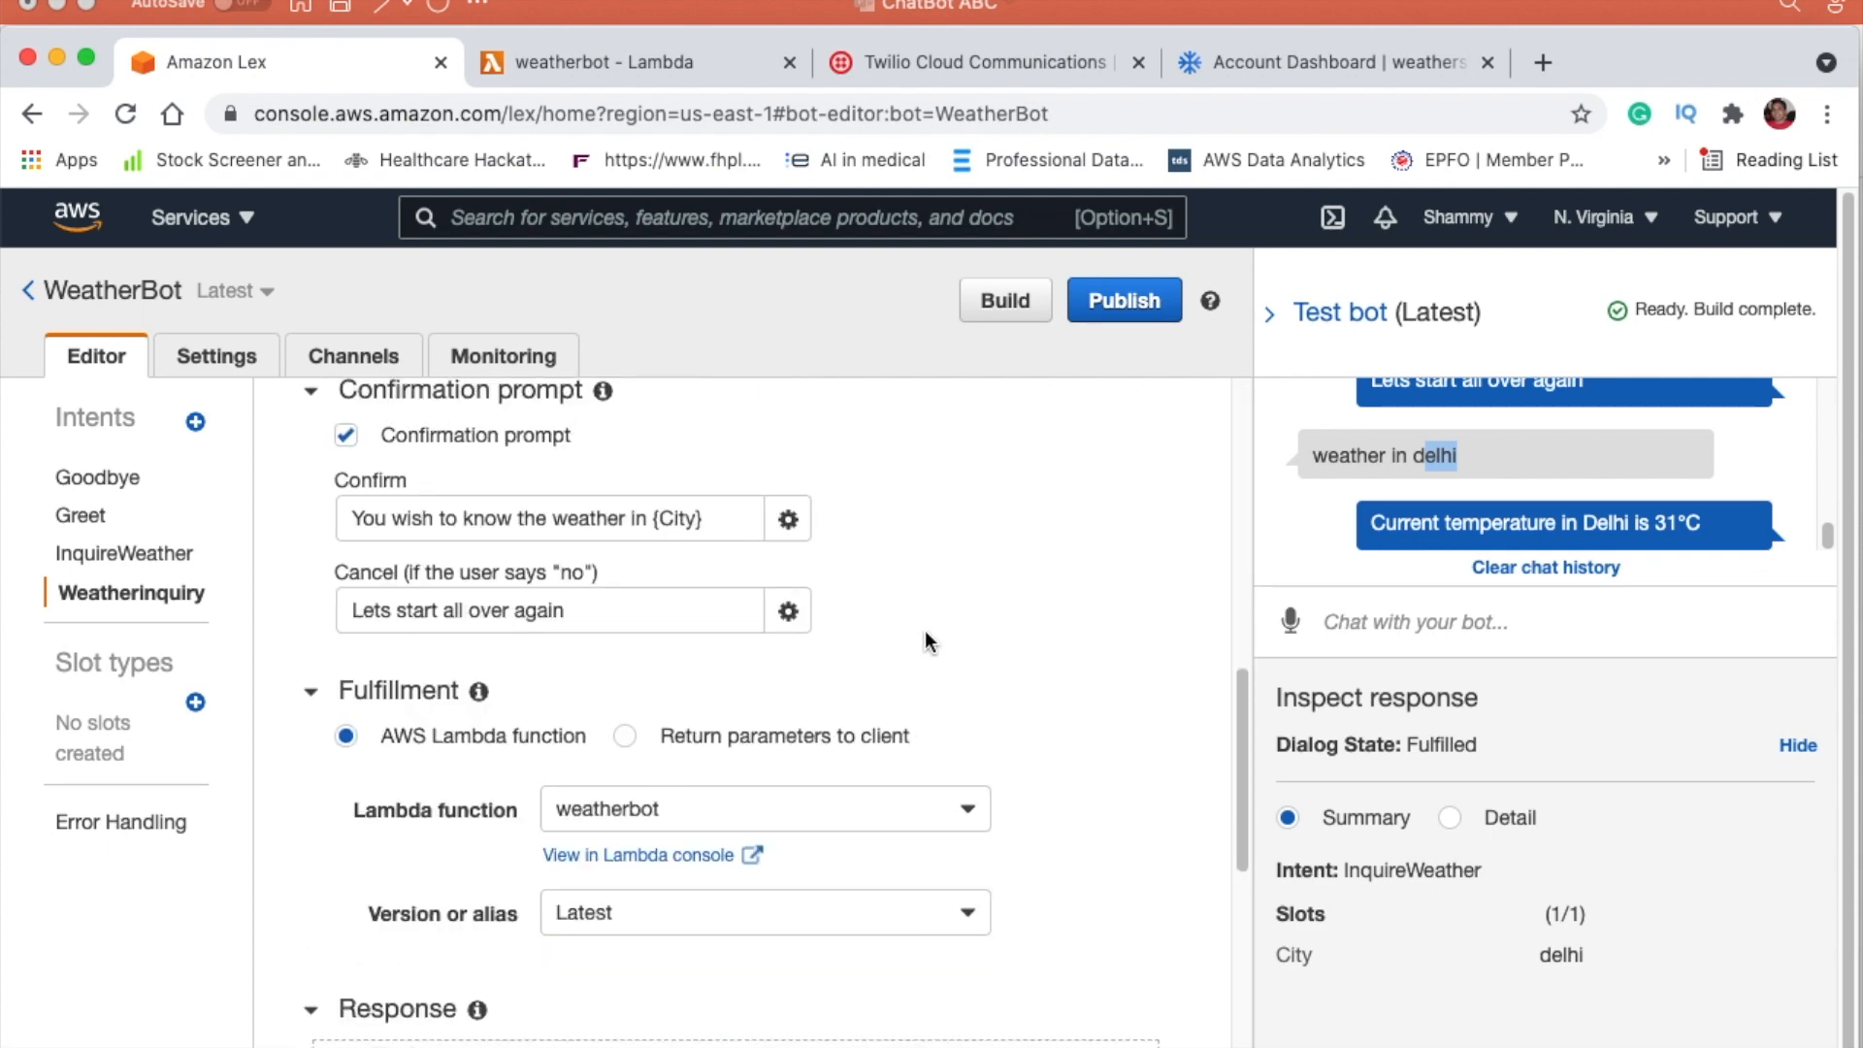
scroll(927, 628, up, 5)
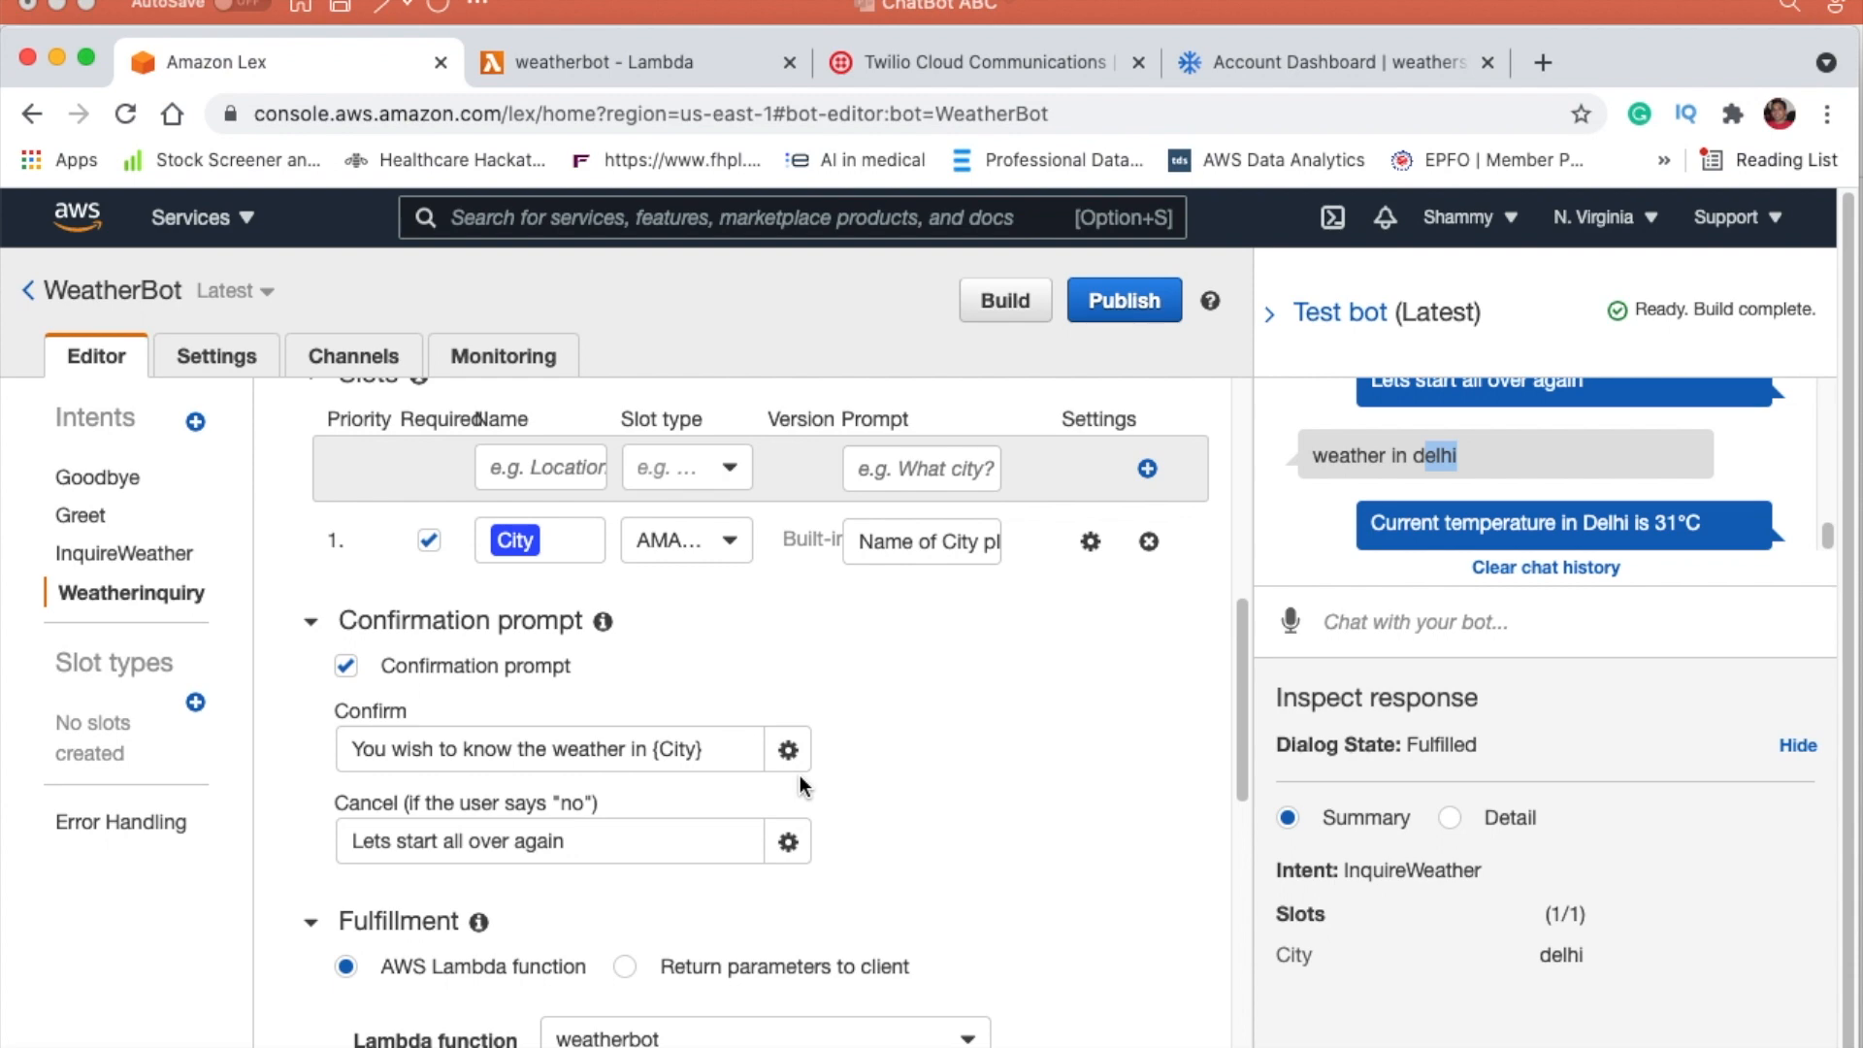
scroll(902, 807, up, 1)
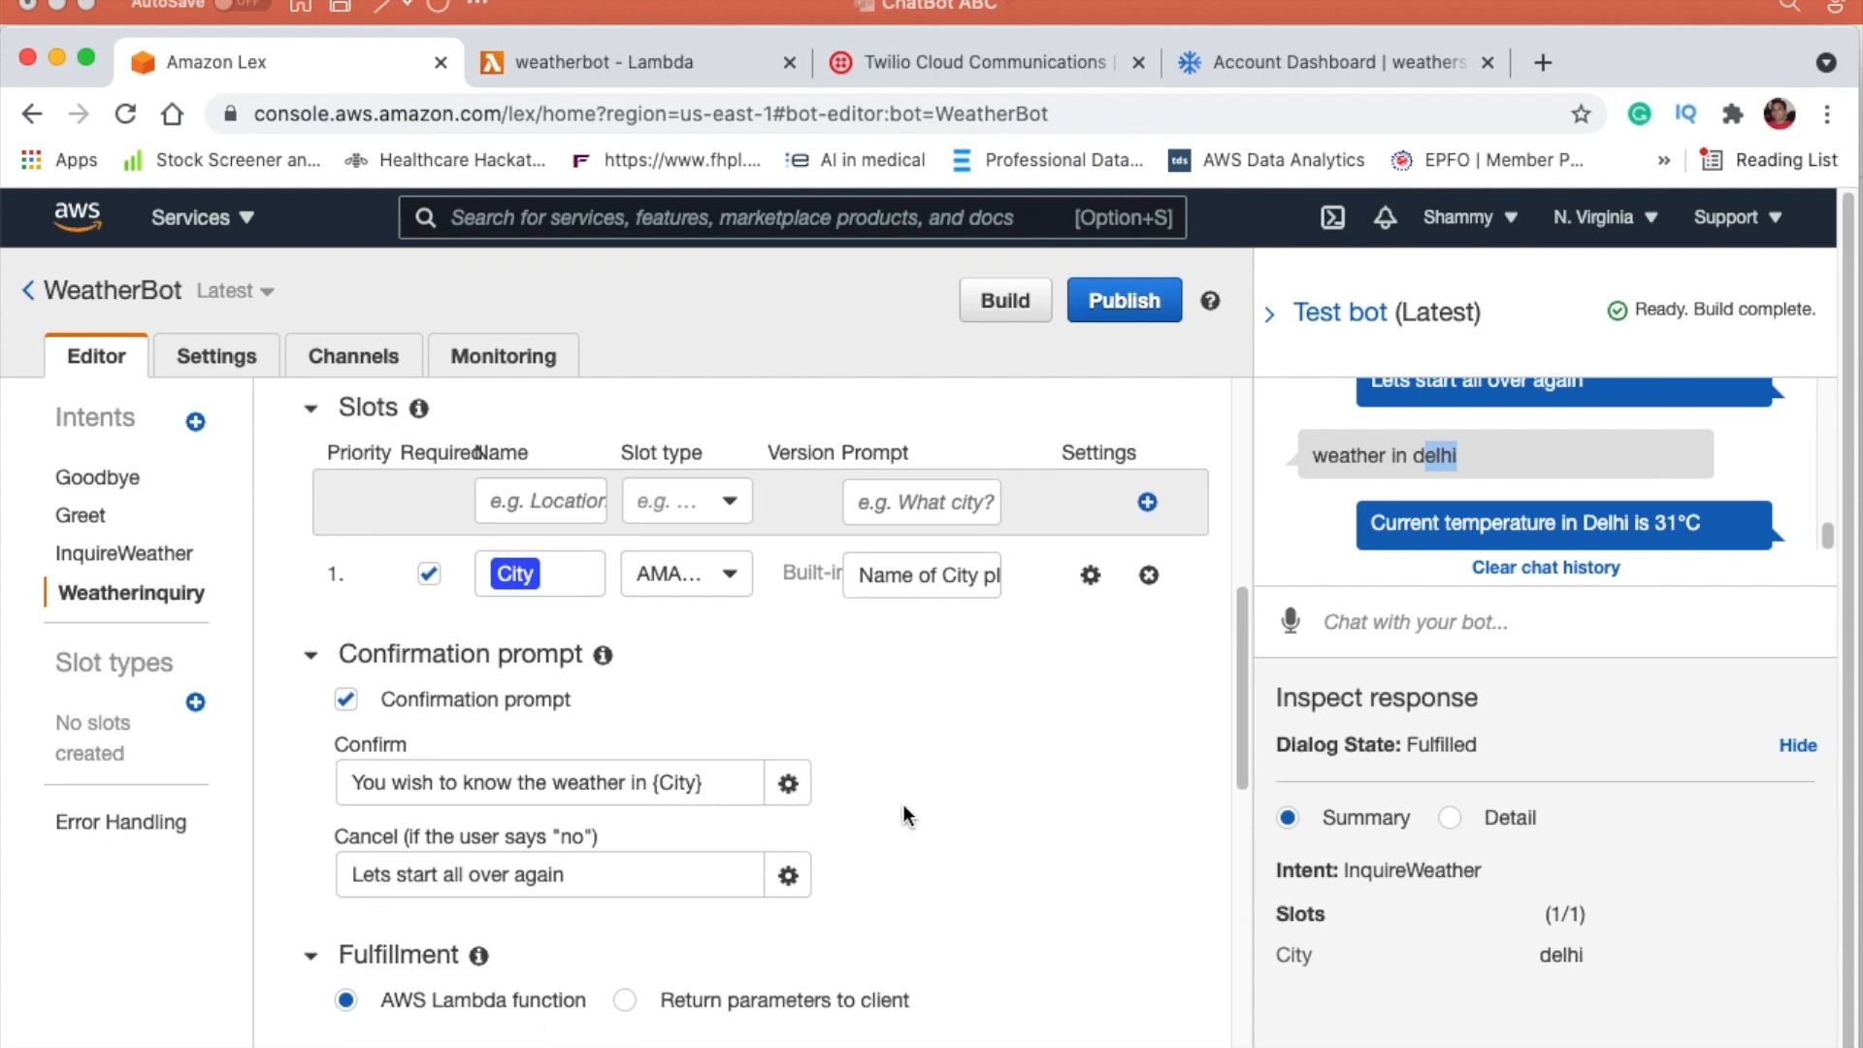
scroll(900, 806, down, 5)
scroll(892, 806, up, 5)
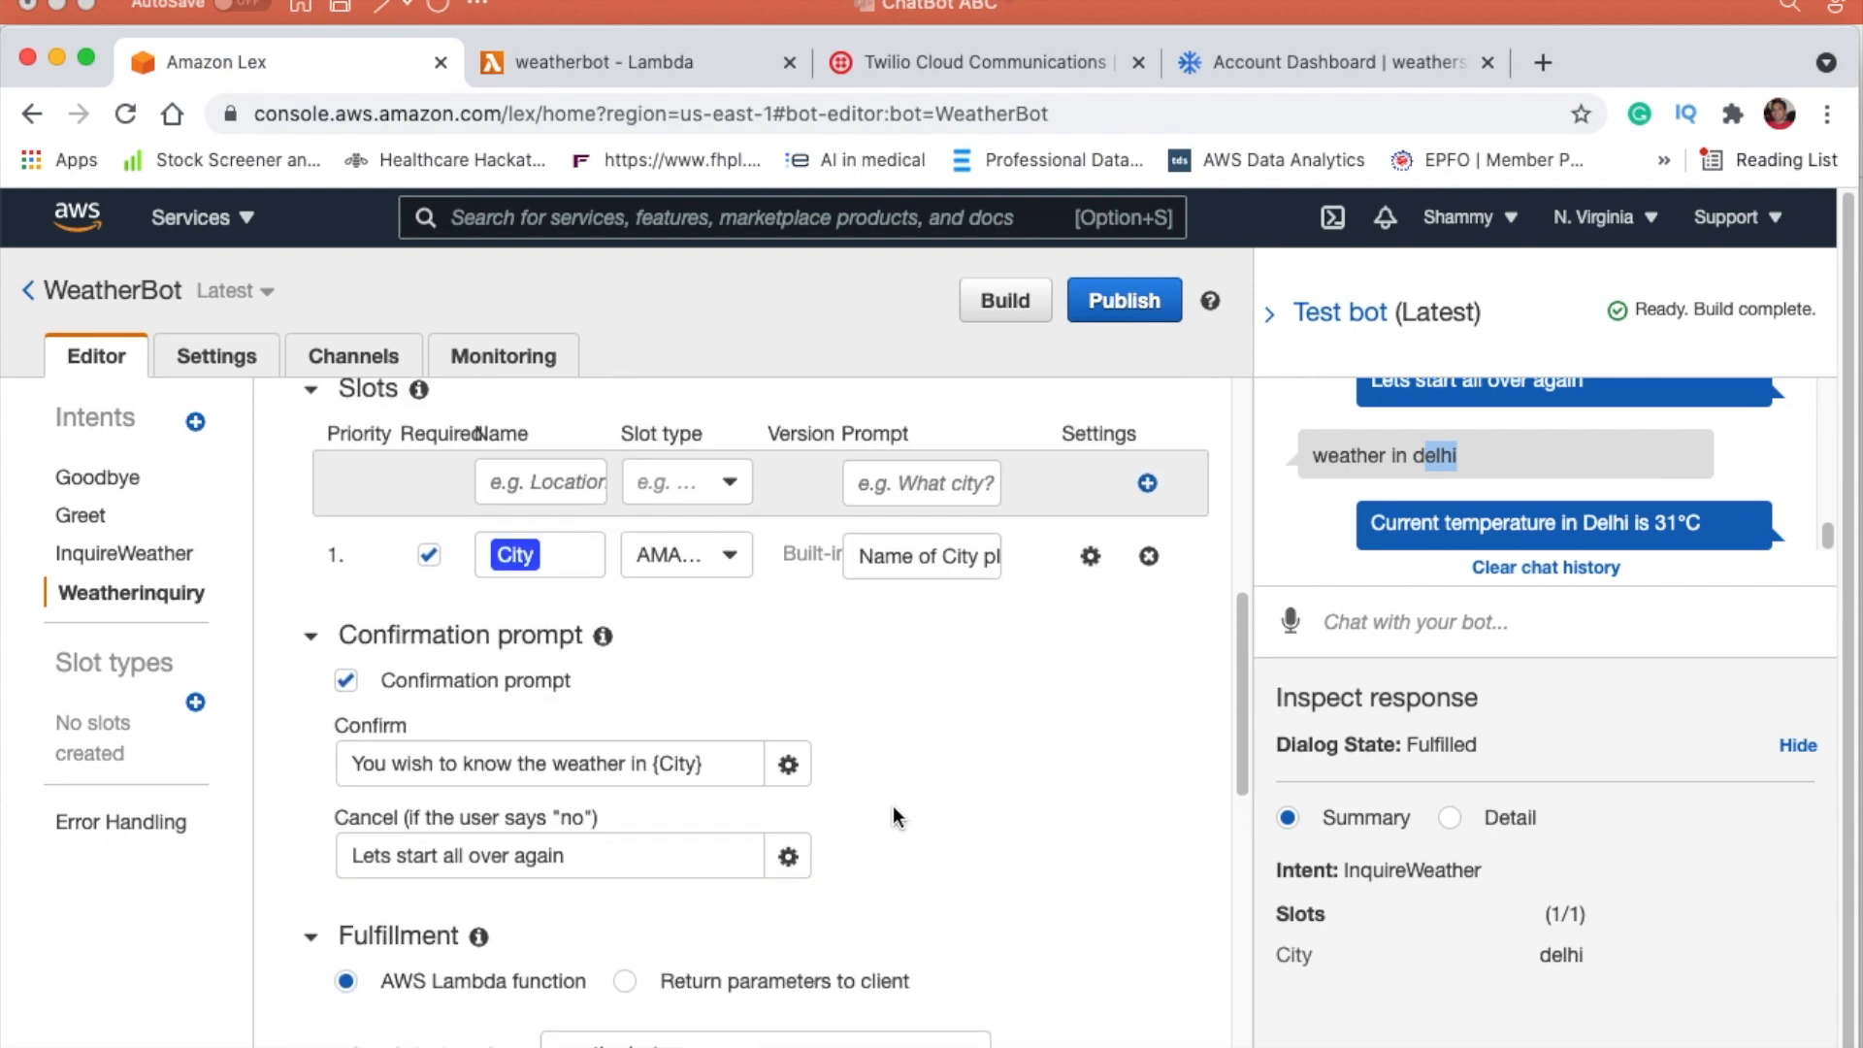
scroll(893, 806, up, 5)
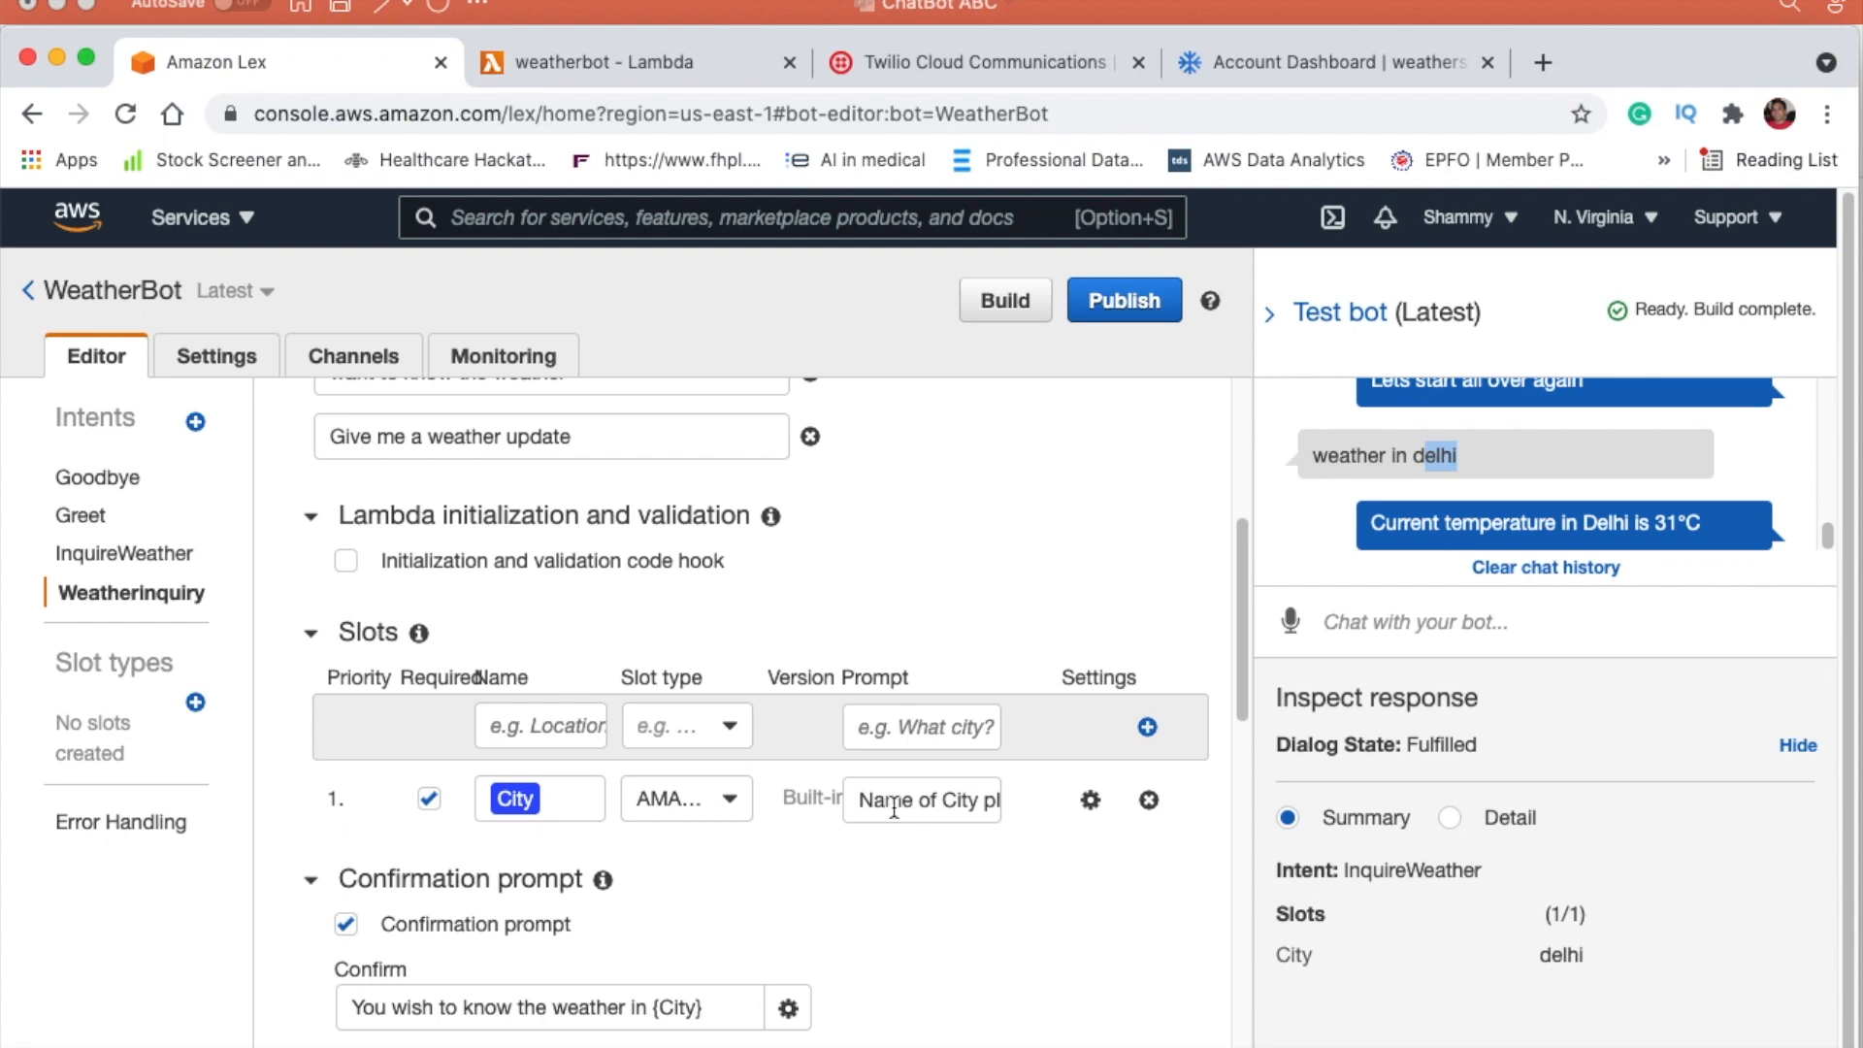
scroll(893, 808, up, 5)
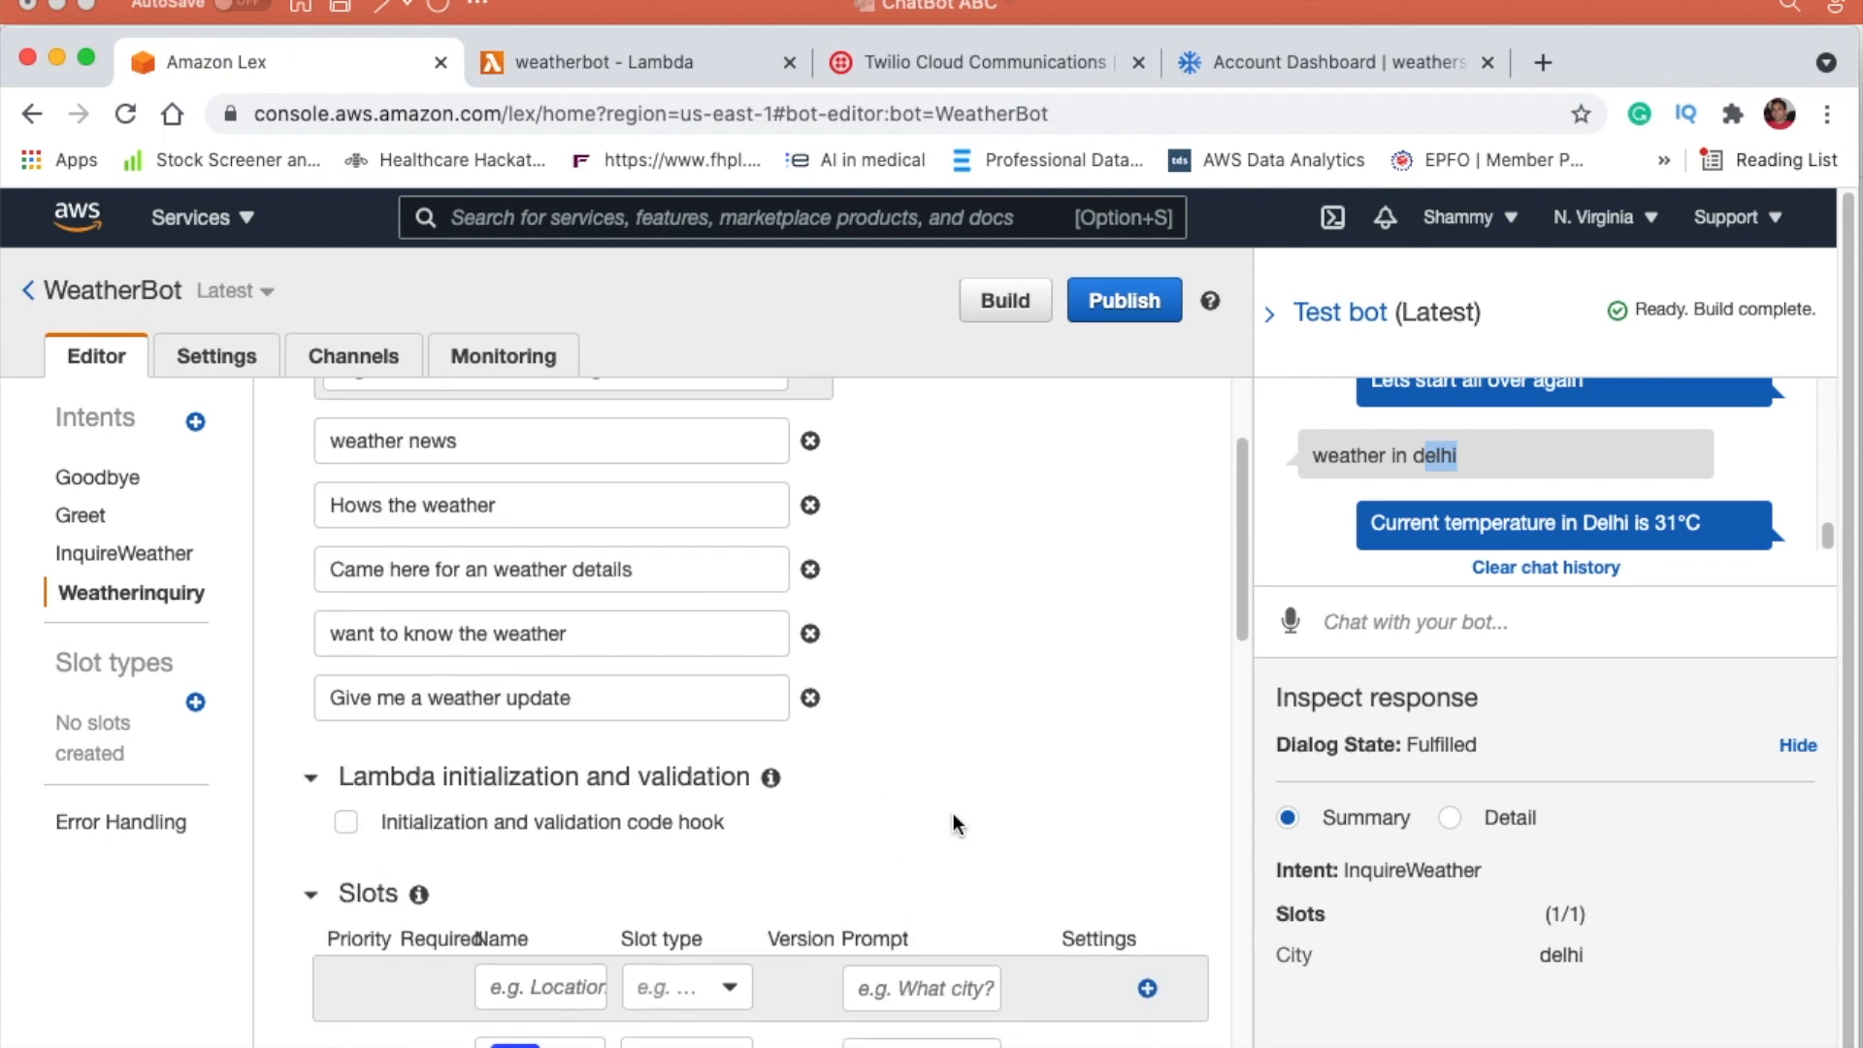
scroll(971, 823, down, 10)
scroll(988, 821, down, 4)
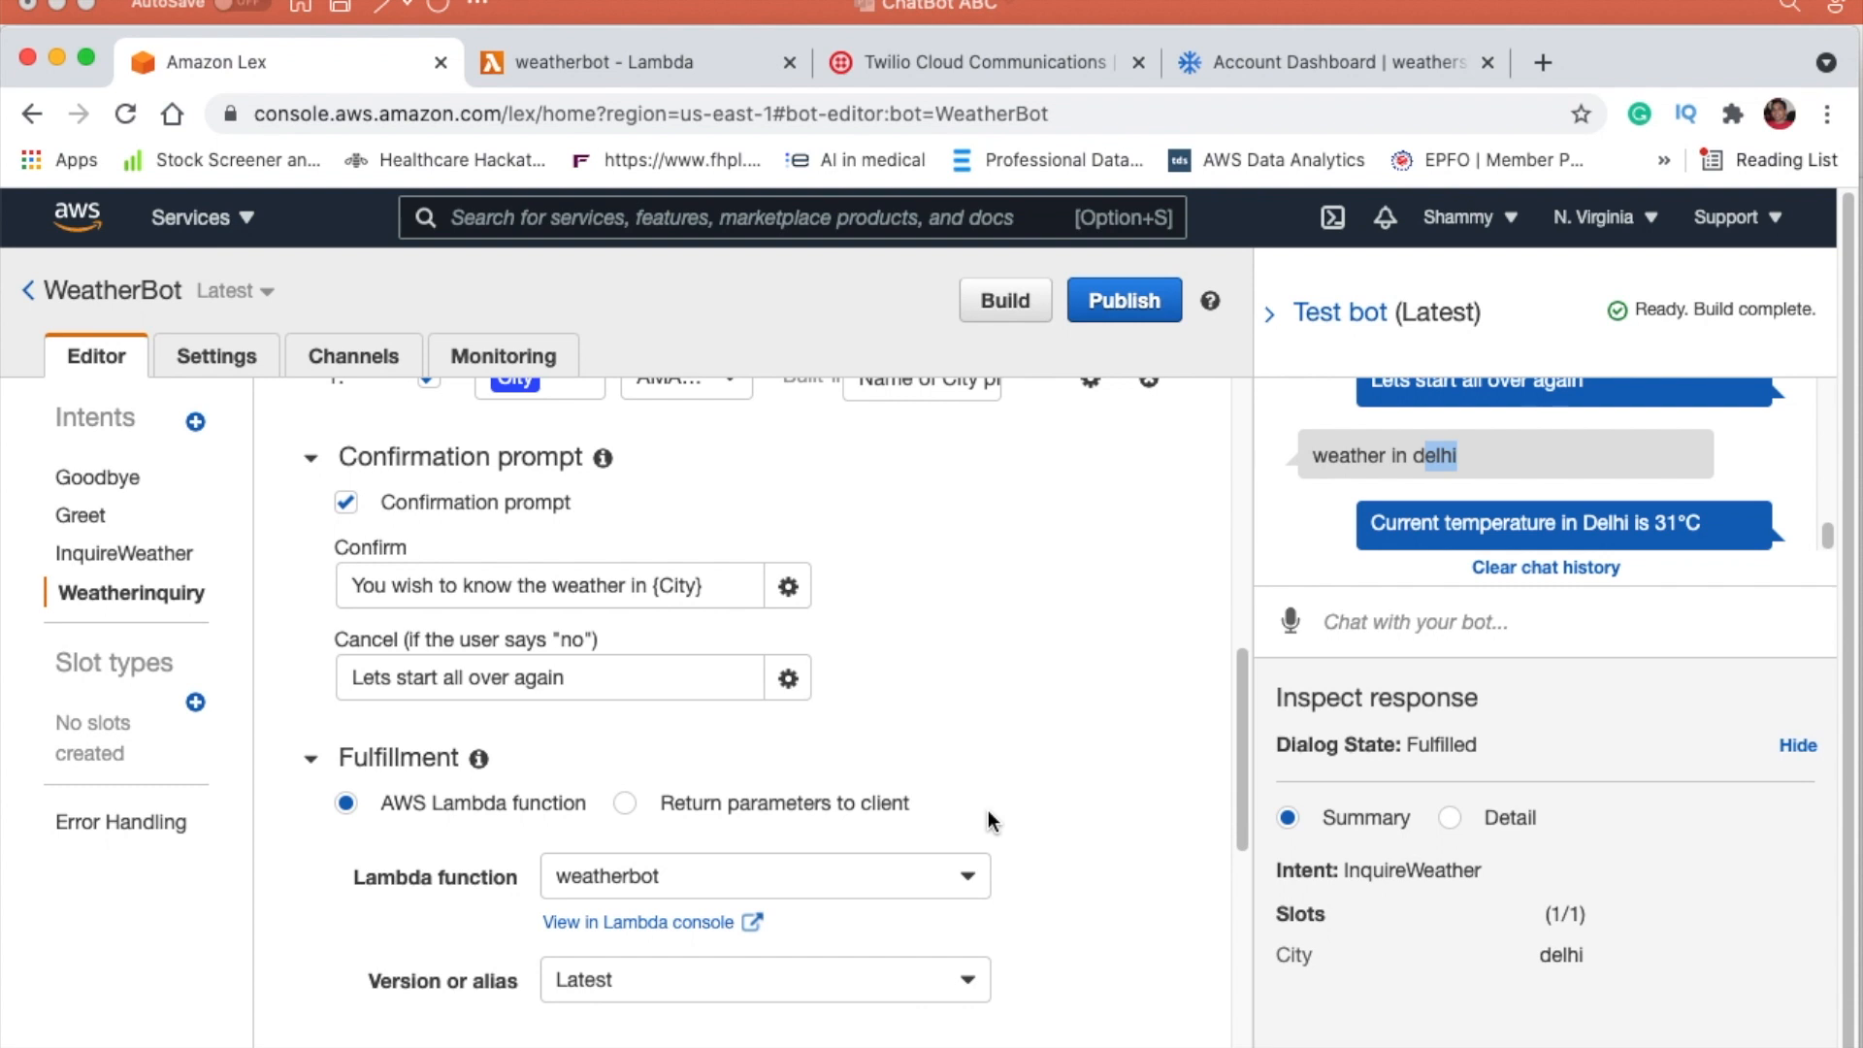
Step: Check the response message in the weatherbot Lambda code, and return to Amazon Lex to view the intent's Fulfillment and Response settings
click(597, 58)
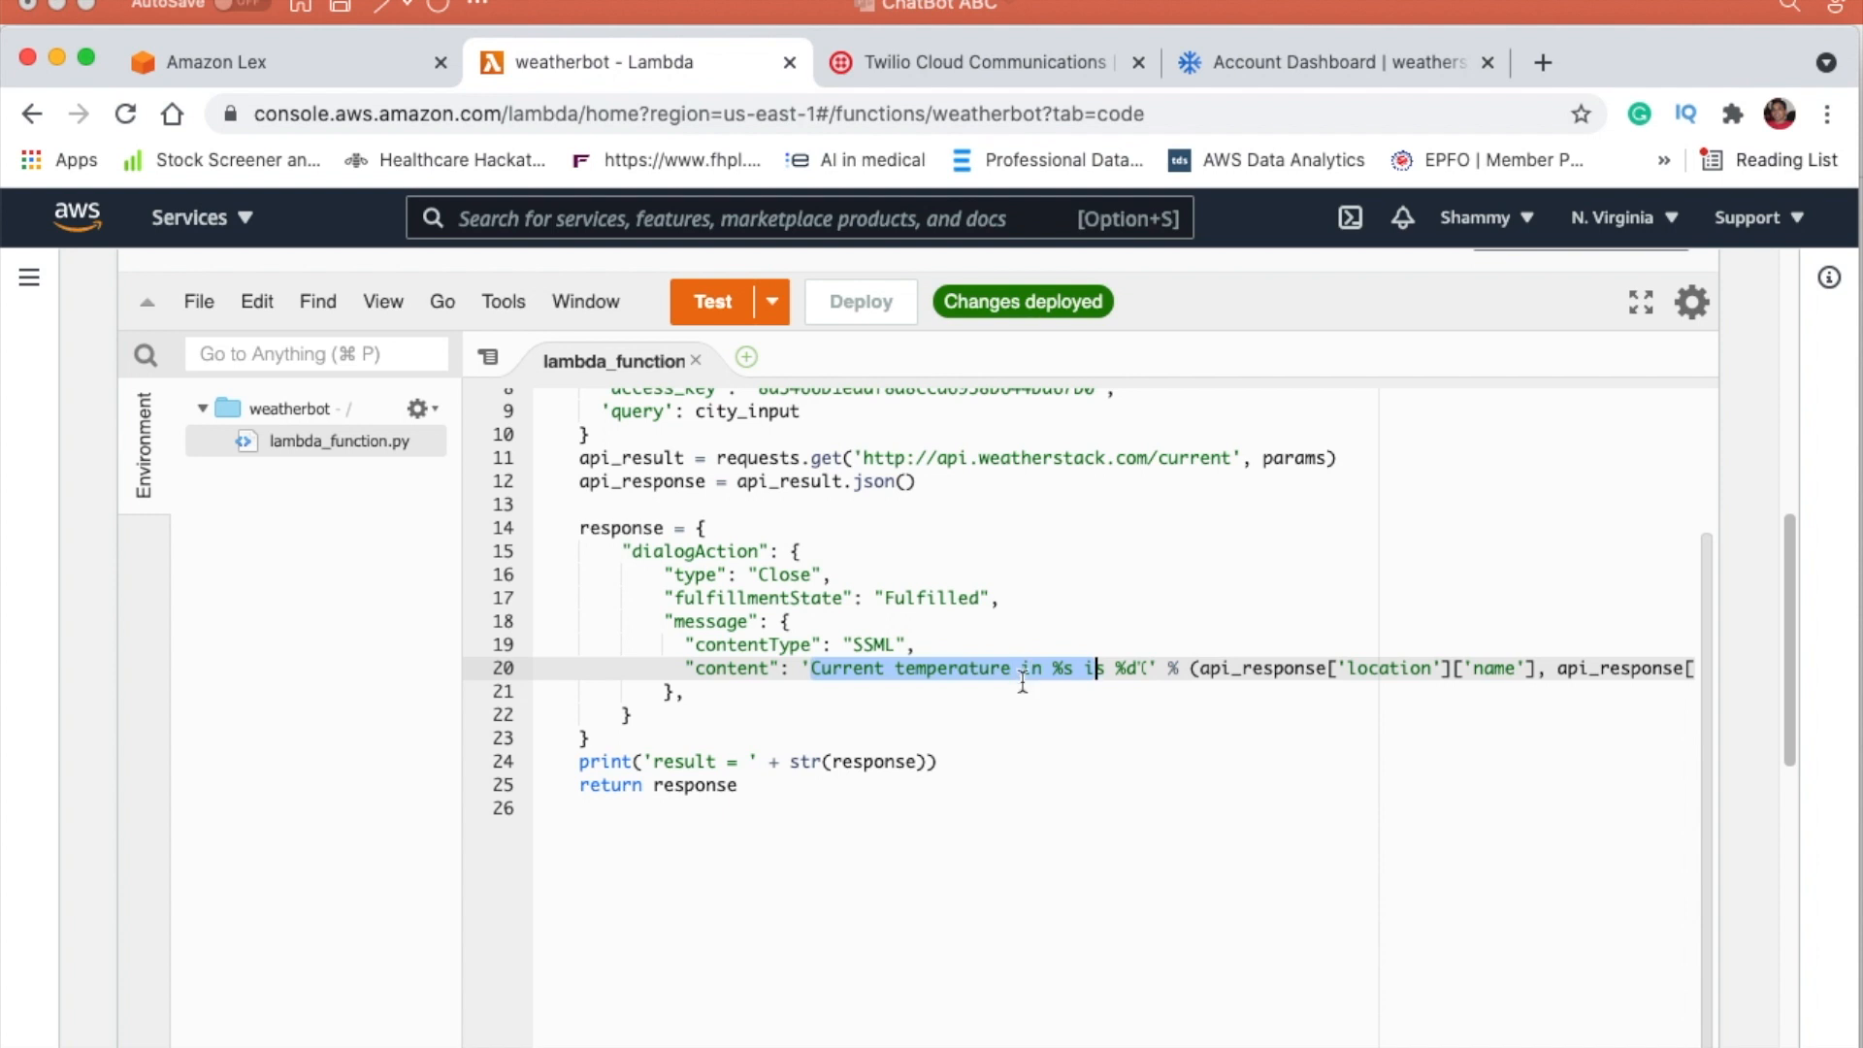
click(288, 56)
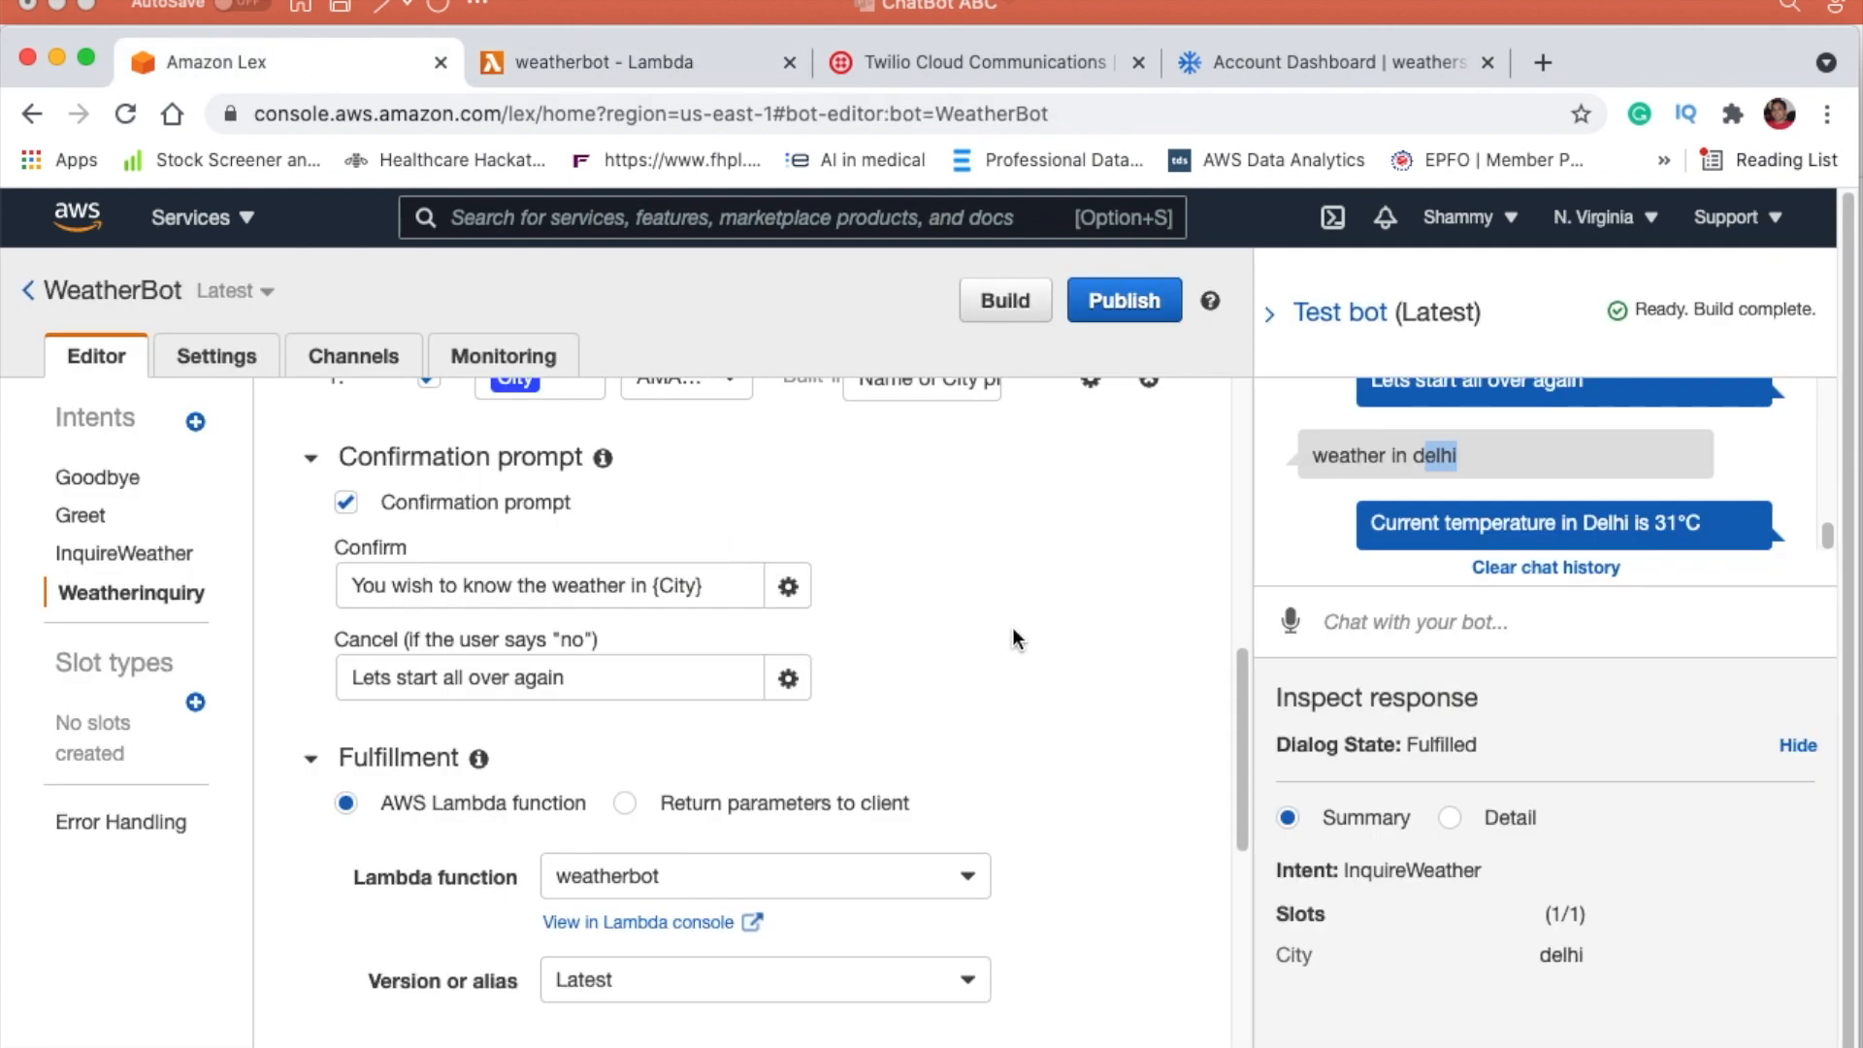
scroll(1013, 638, down, 3)
scroll(1065, 637, down, 2)
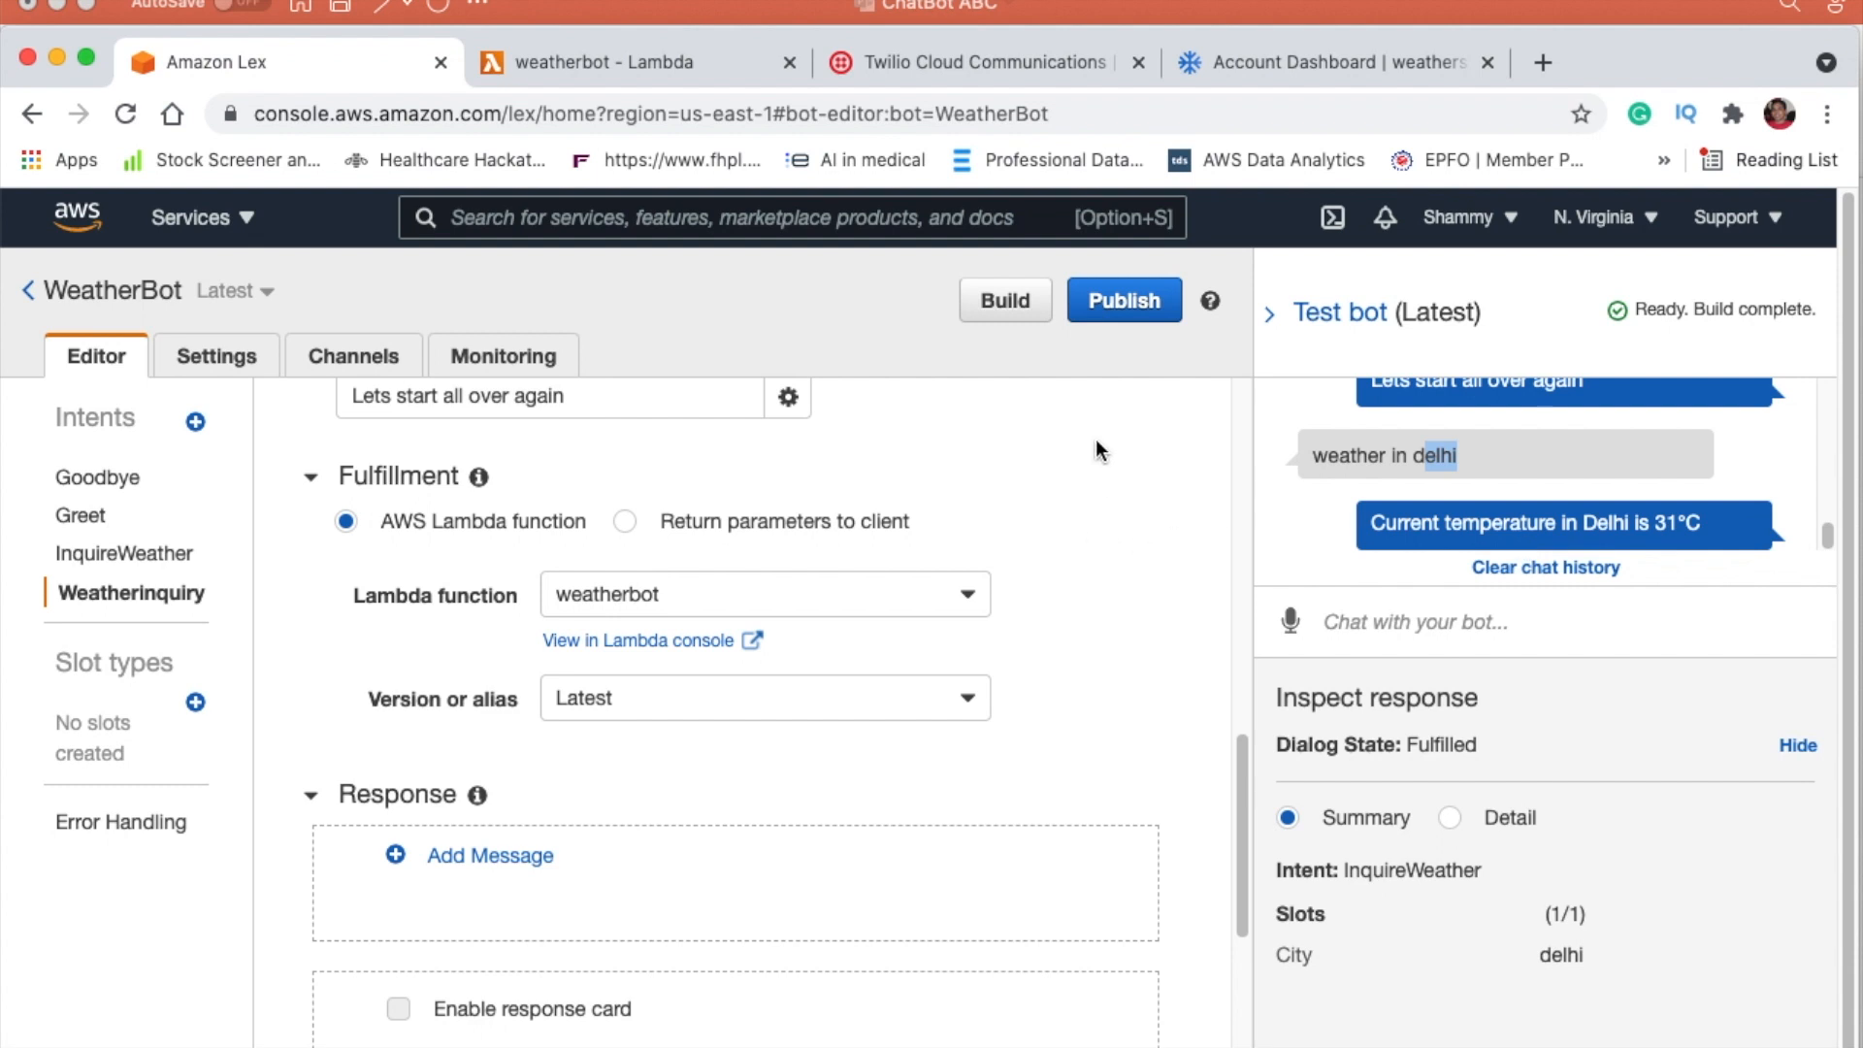
Step: Build WeatherBot again with its current intents
click(995, 309)
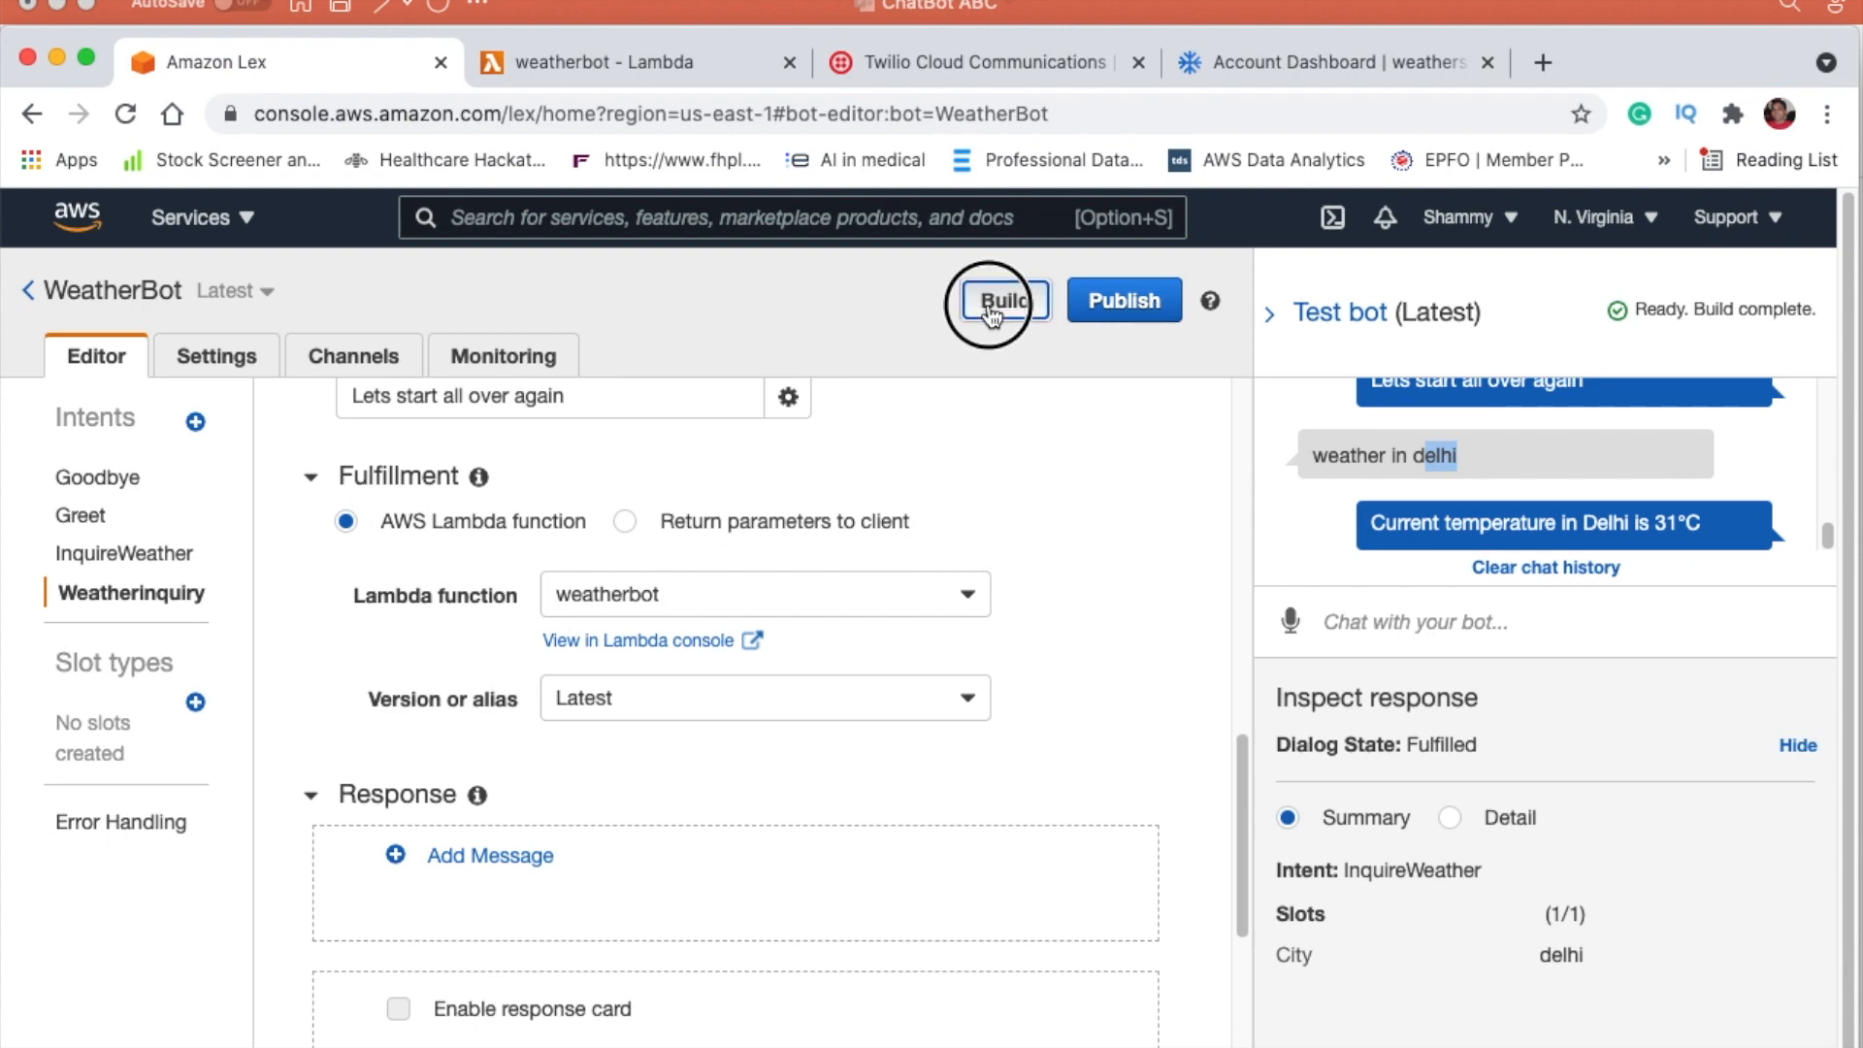
click(1273, 473)
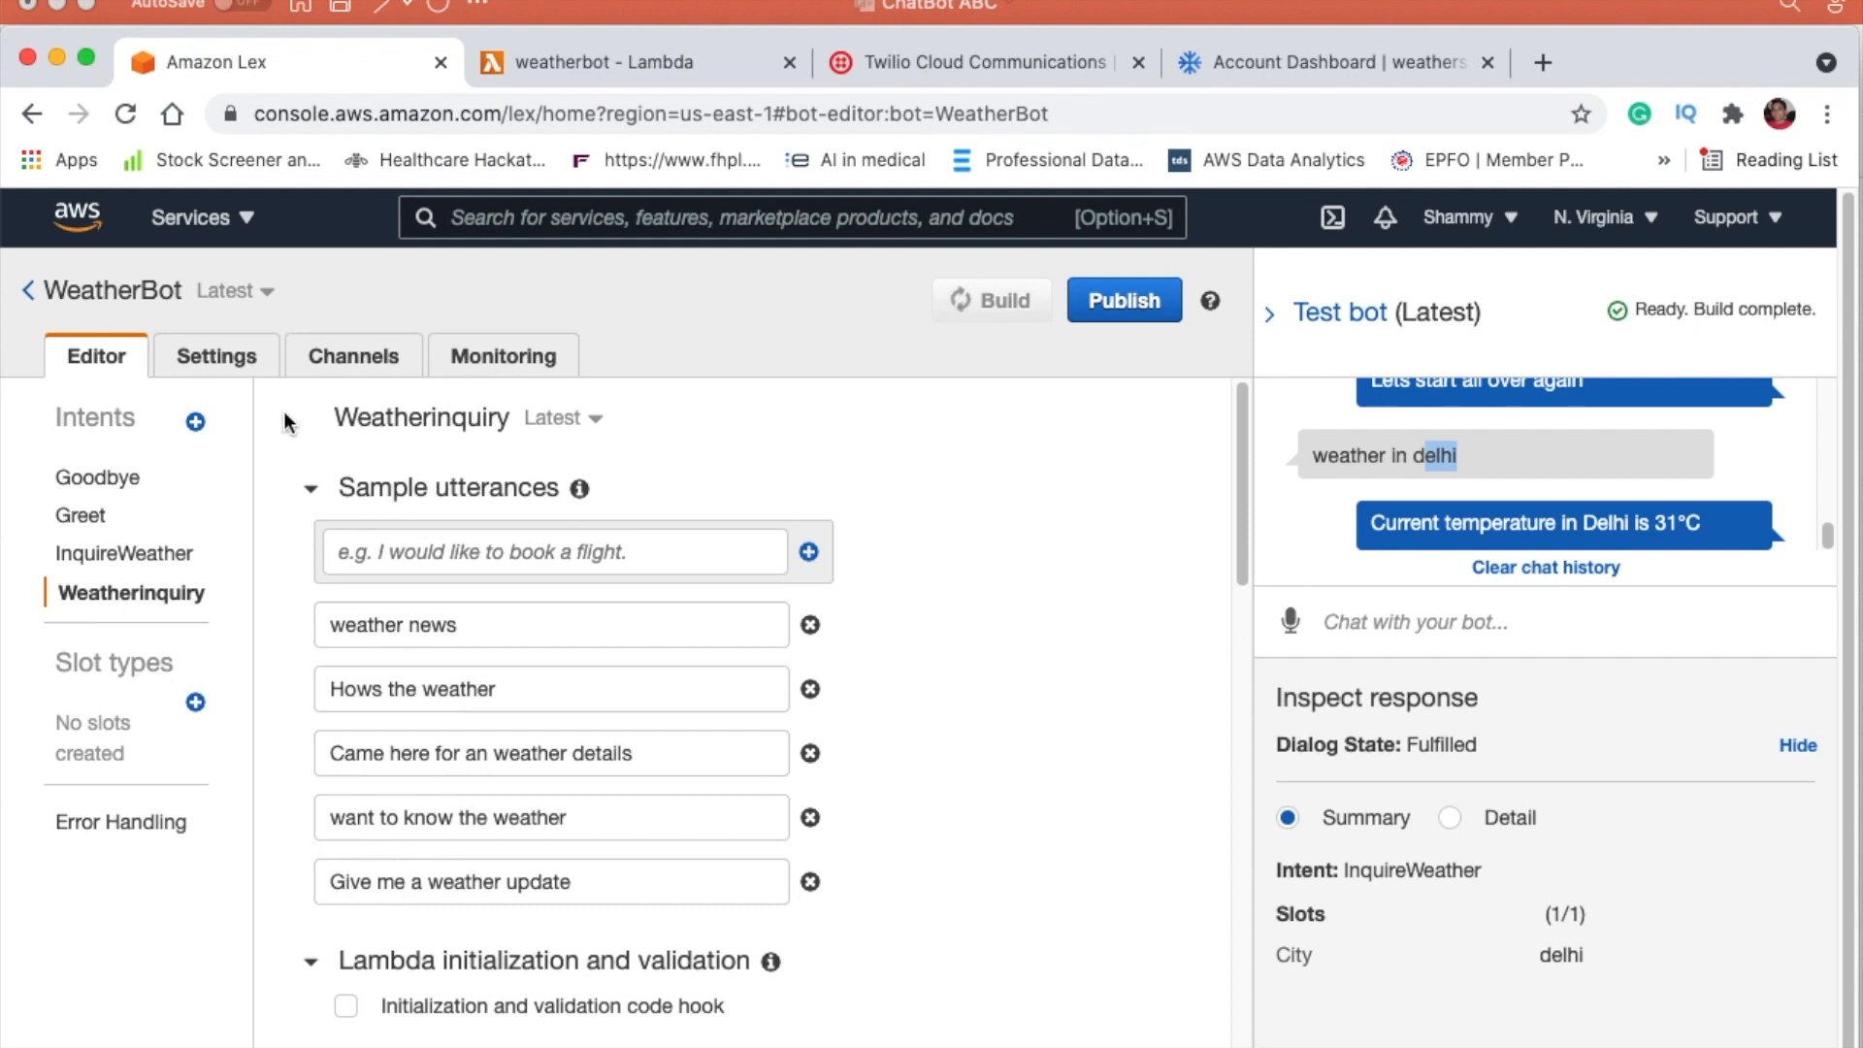
Step: Start a new Twilio SMS channel for WeatherBot and name the channel Weatherbot
click(330, 367)
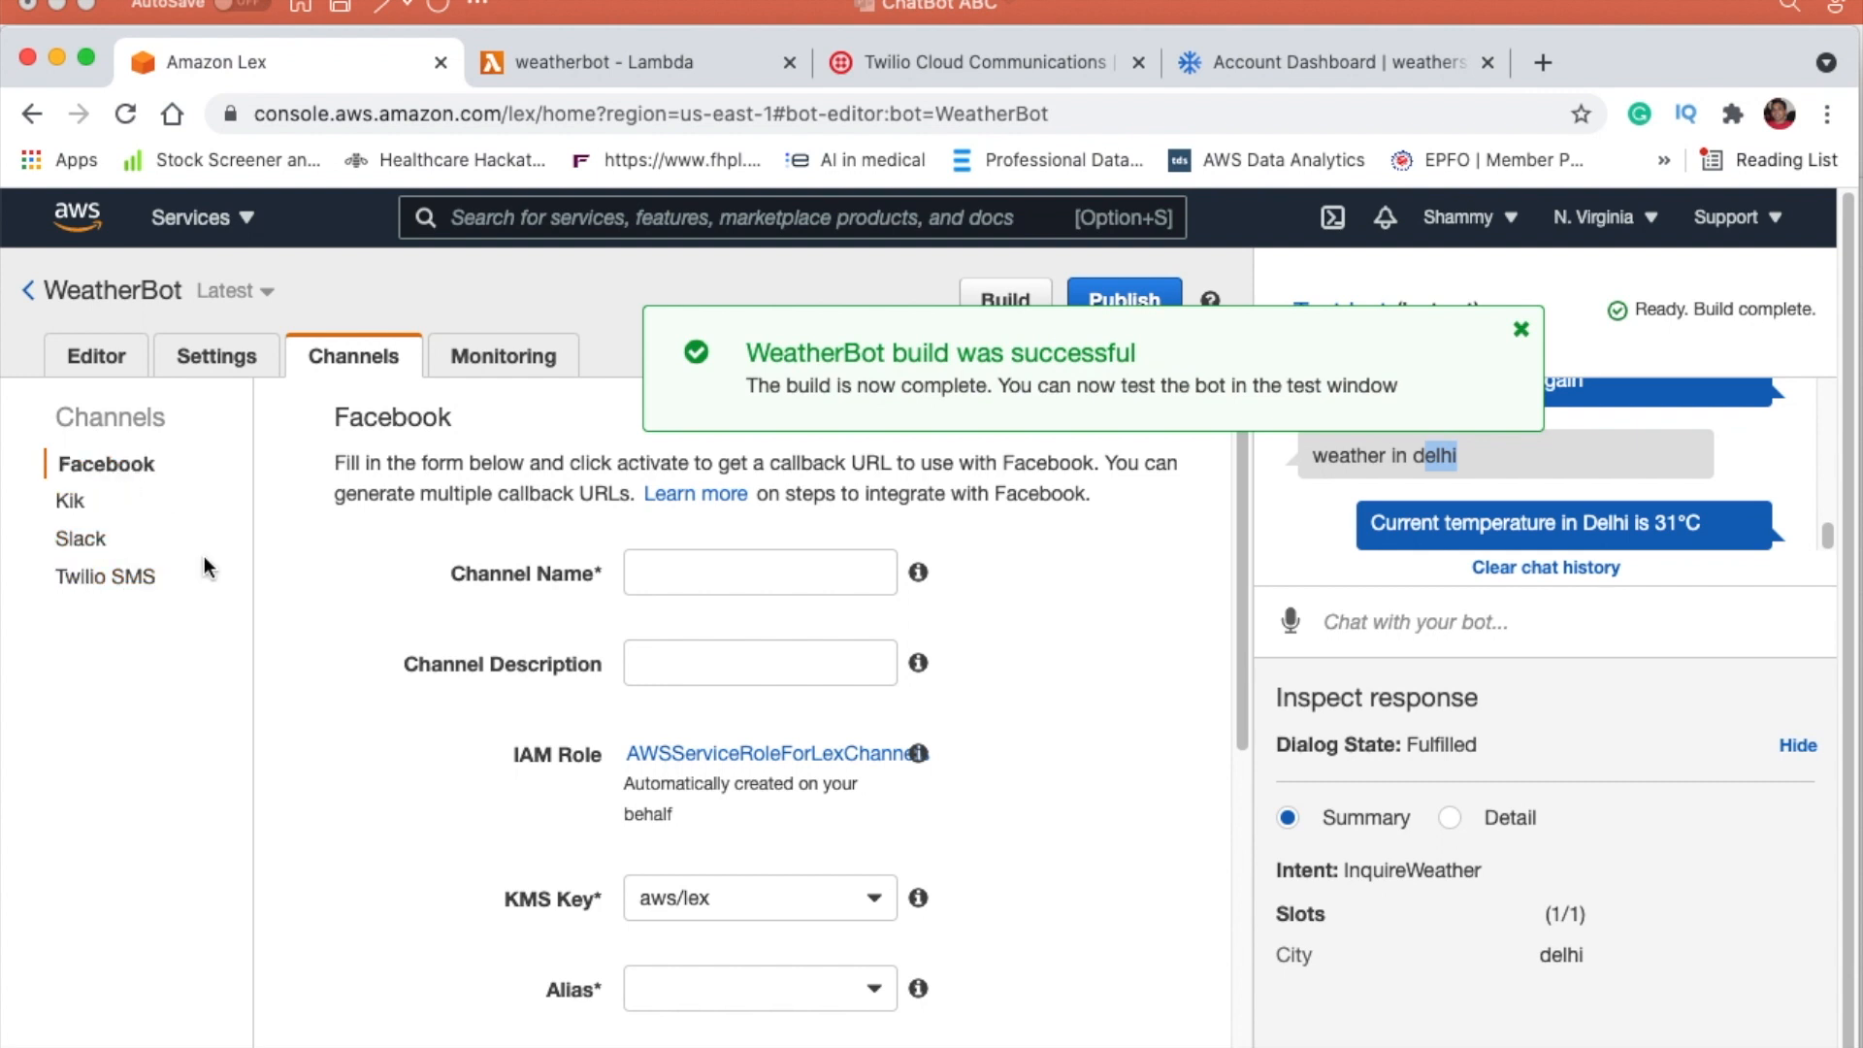
click(1520, 329)
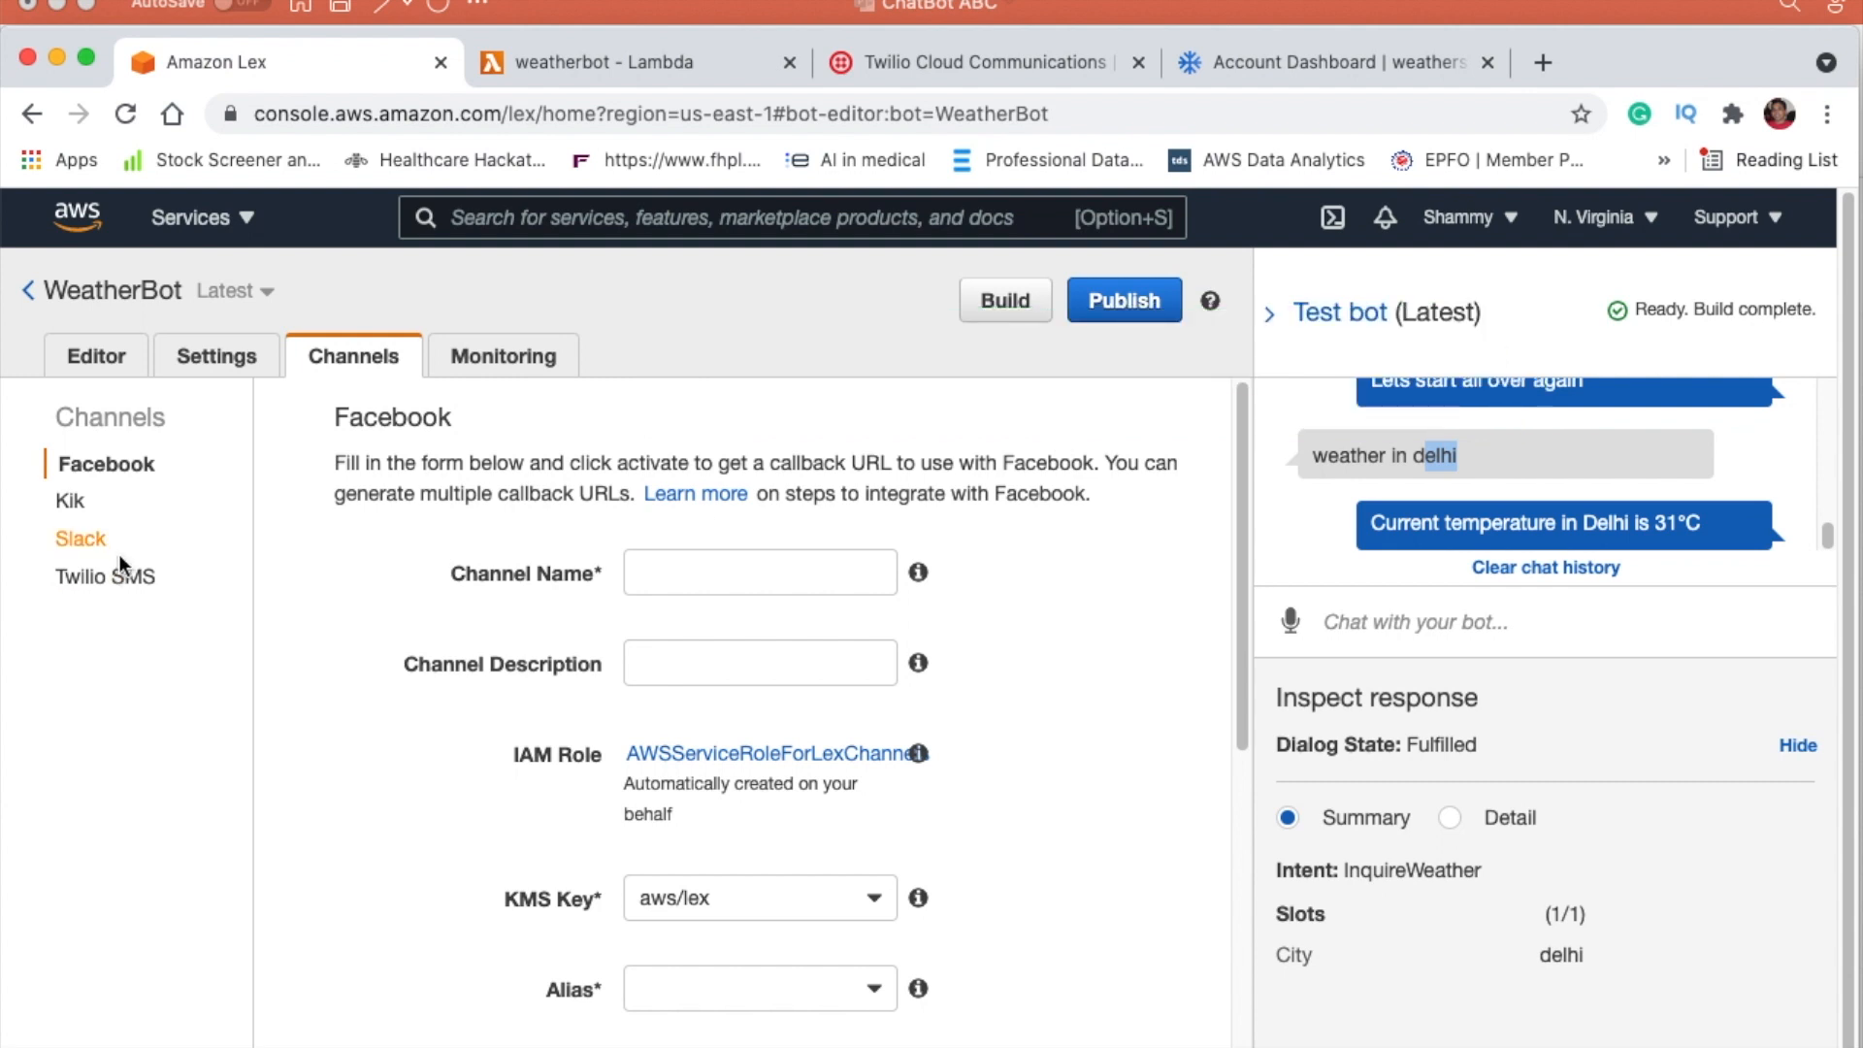
click(130, 583)
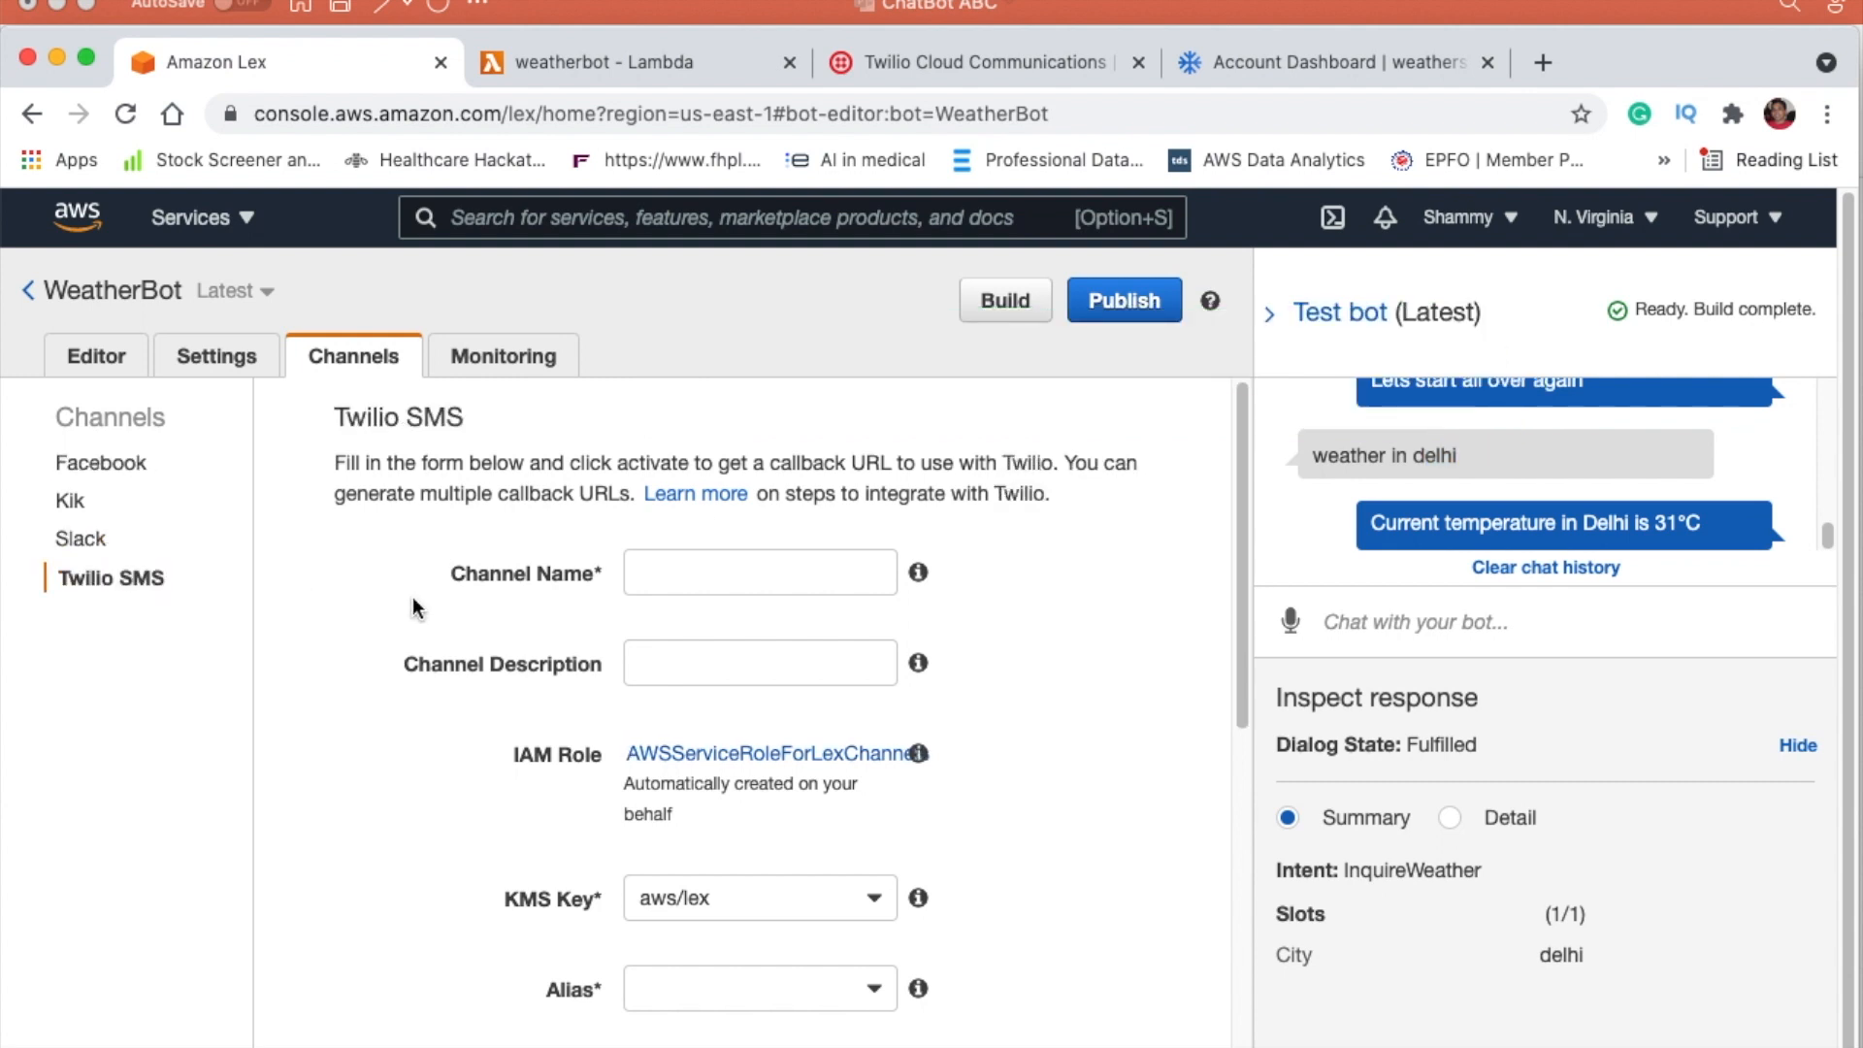
click(723, 577)
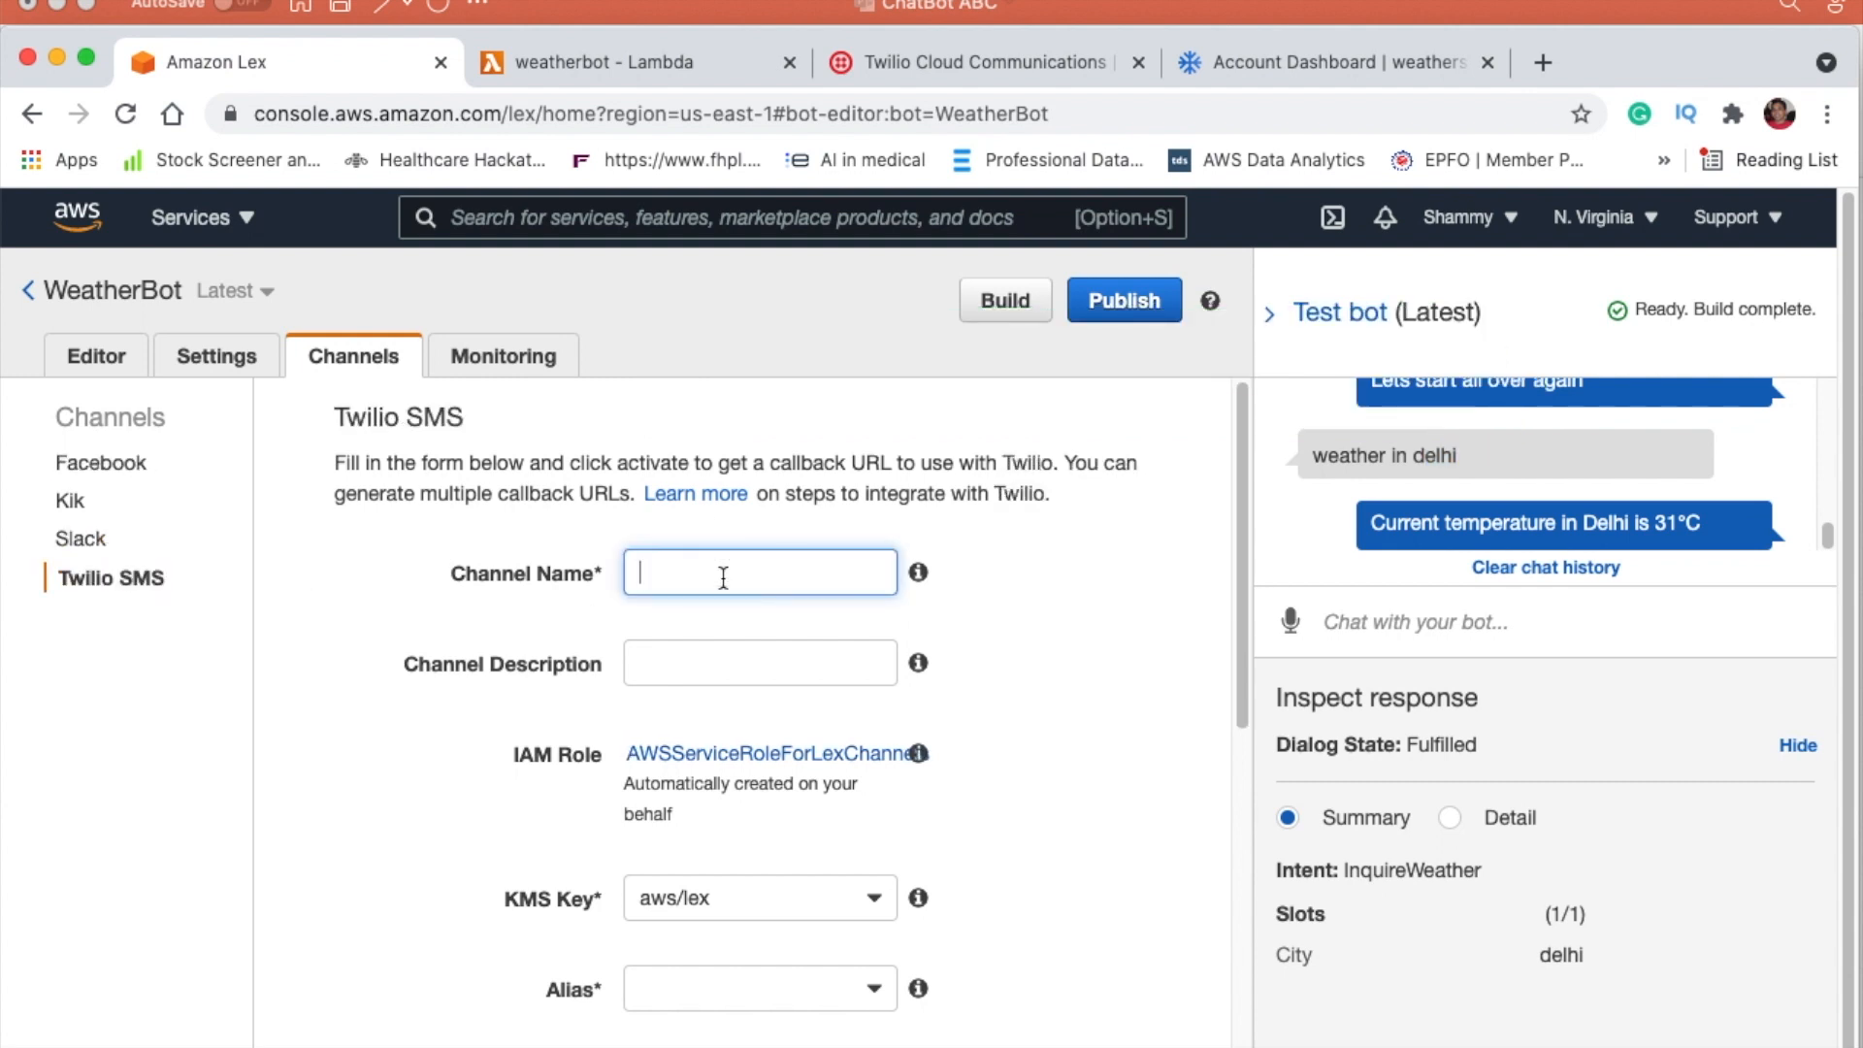
text(Weay)
key(BackSpace)
text(therbot)
Step: Set the Twilio SMS channel's alias to Weatherbot_latest
scroll(385, 748, down, 1)
scroll(385, 747, down, 4)
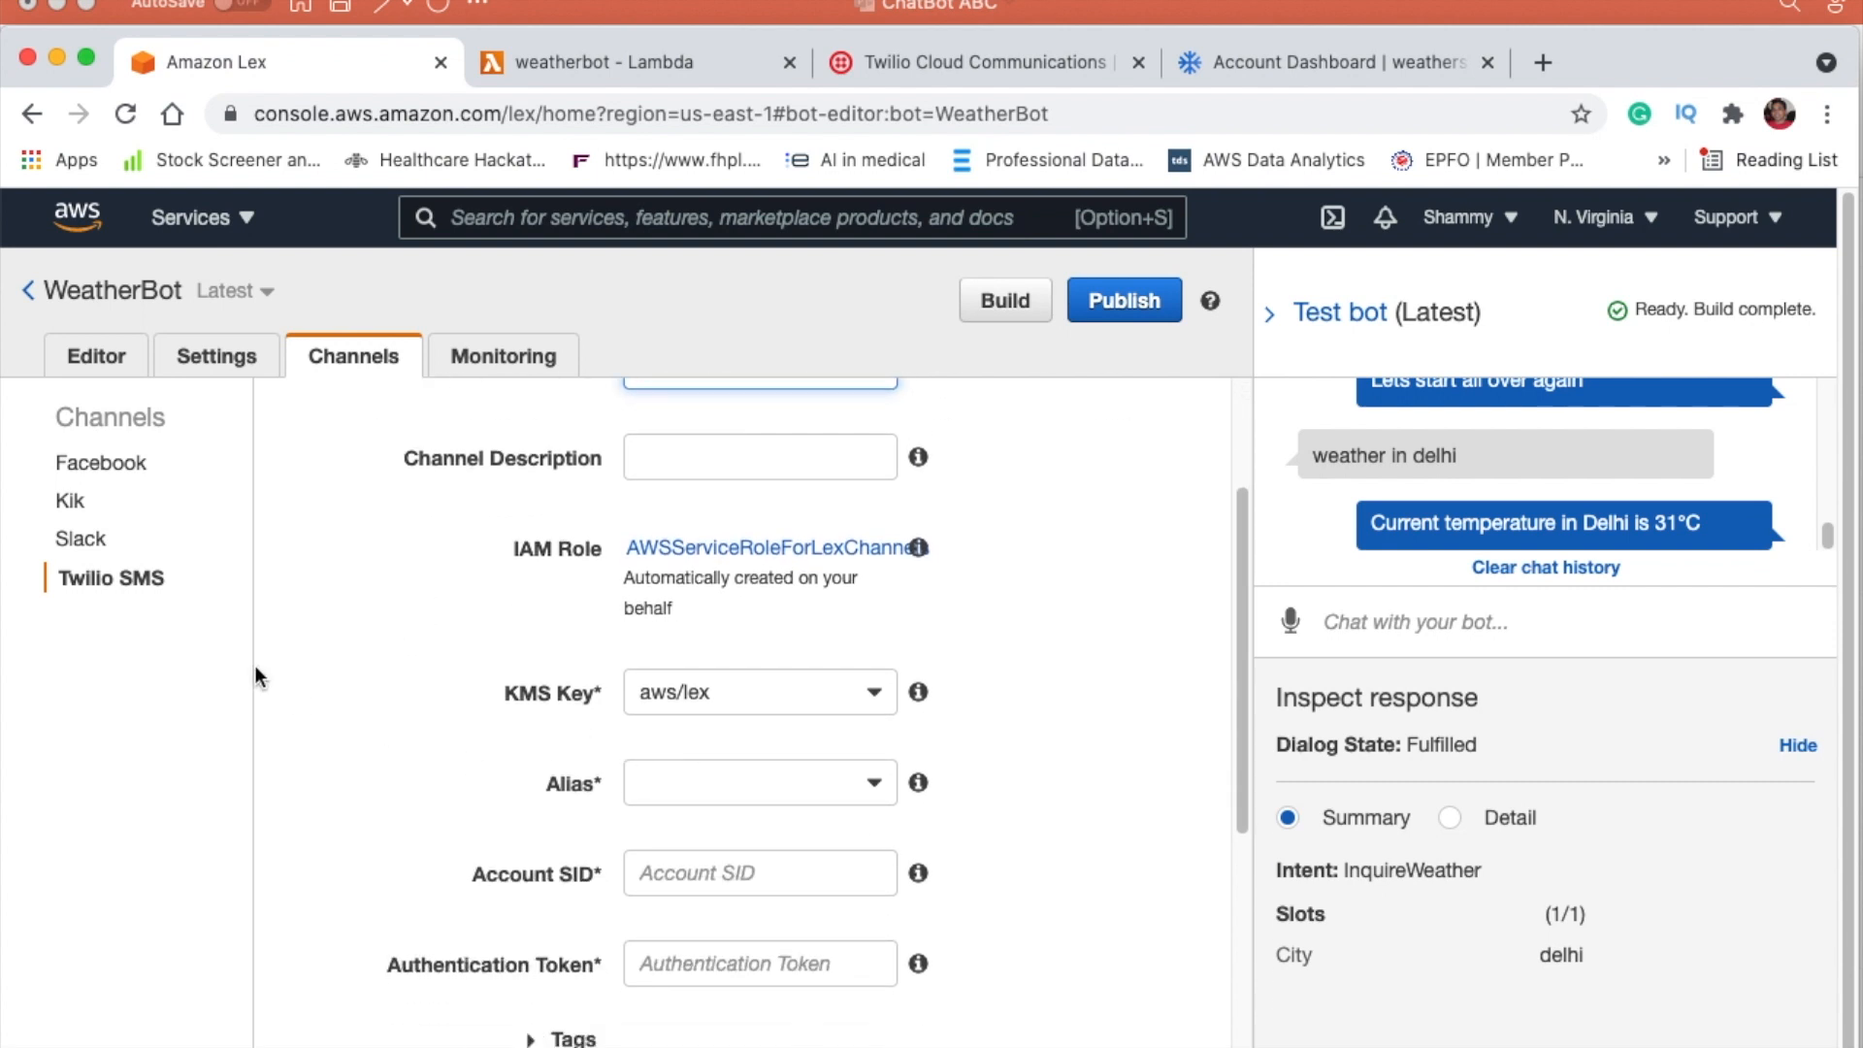
scroll(369, 697, down, 1)
click(728, 747)
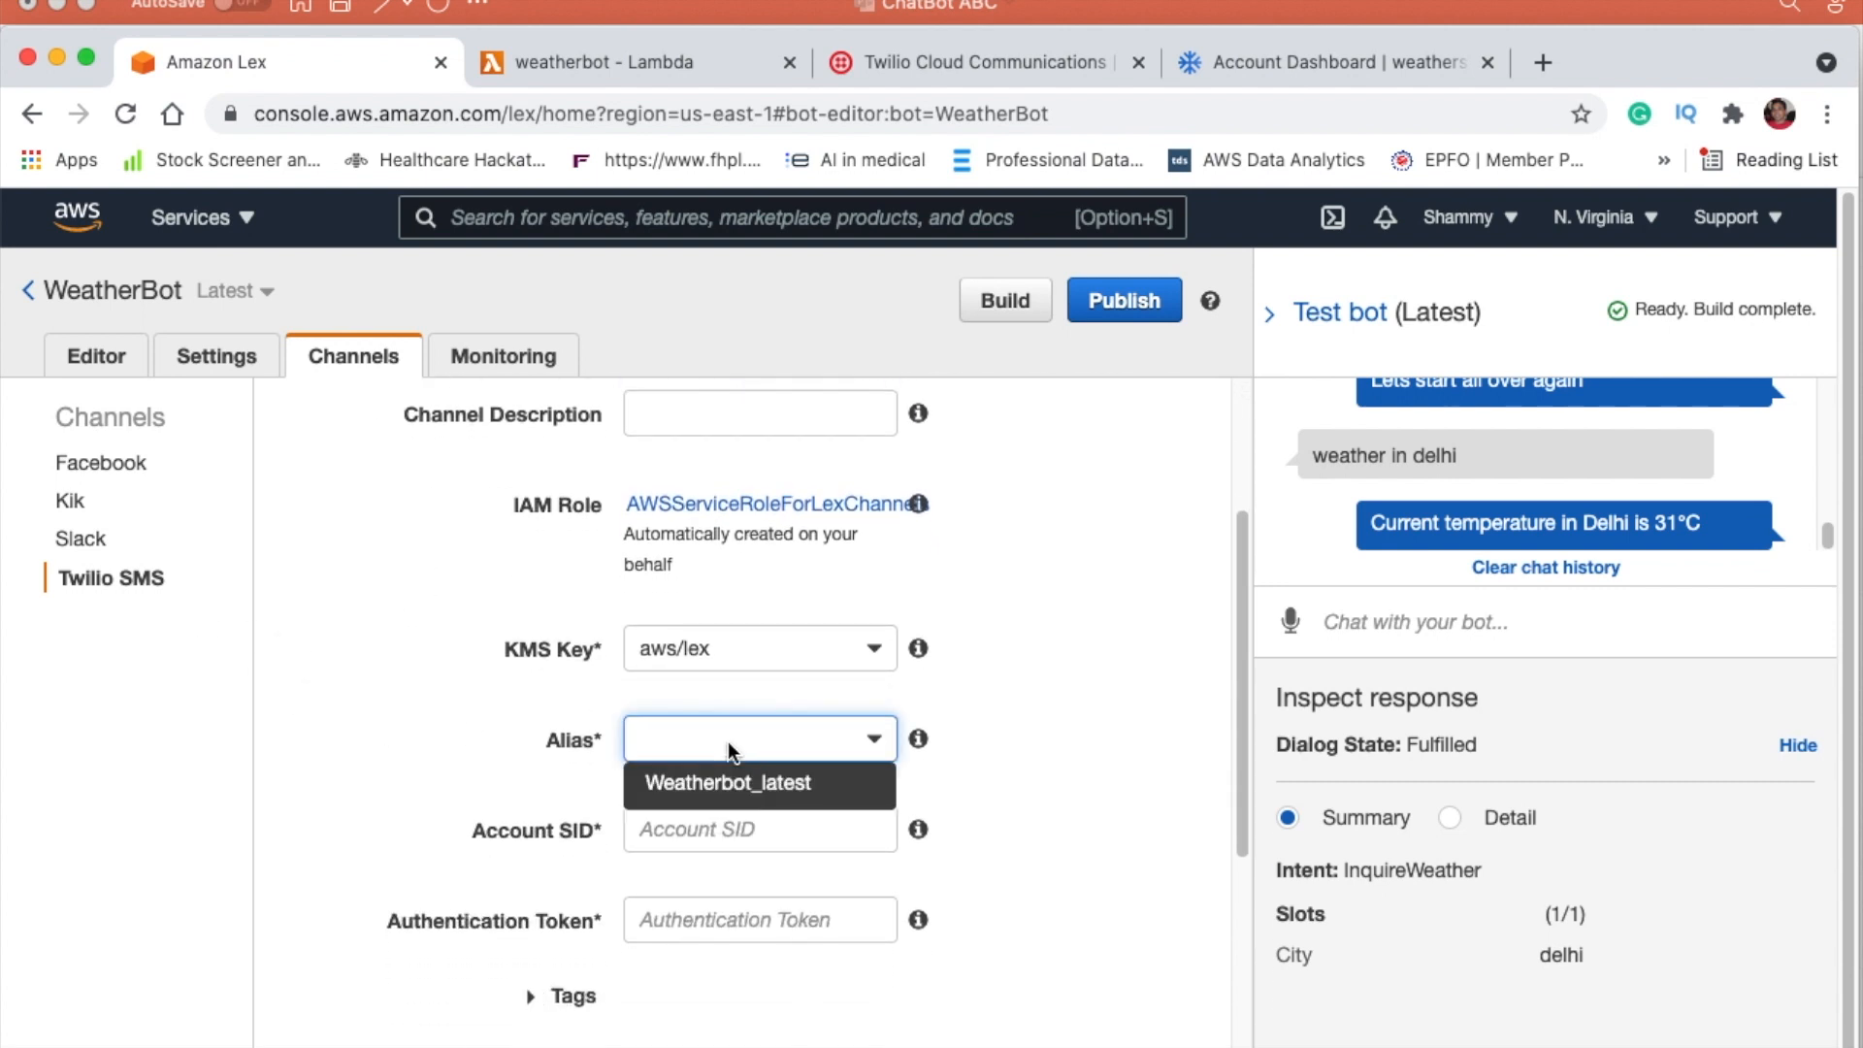
click(736, 783)
click(458, 795)
scroll(945, 768, down, 4)
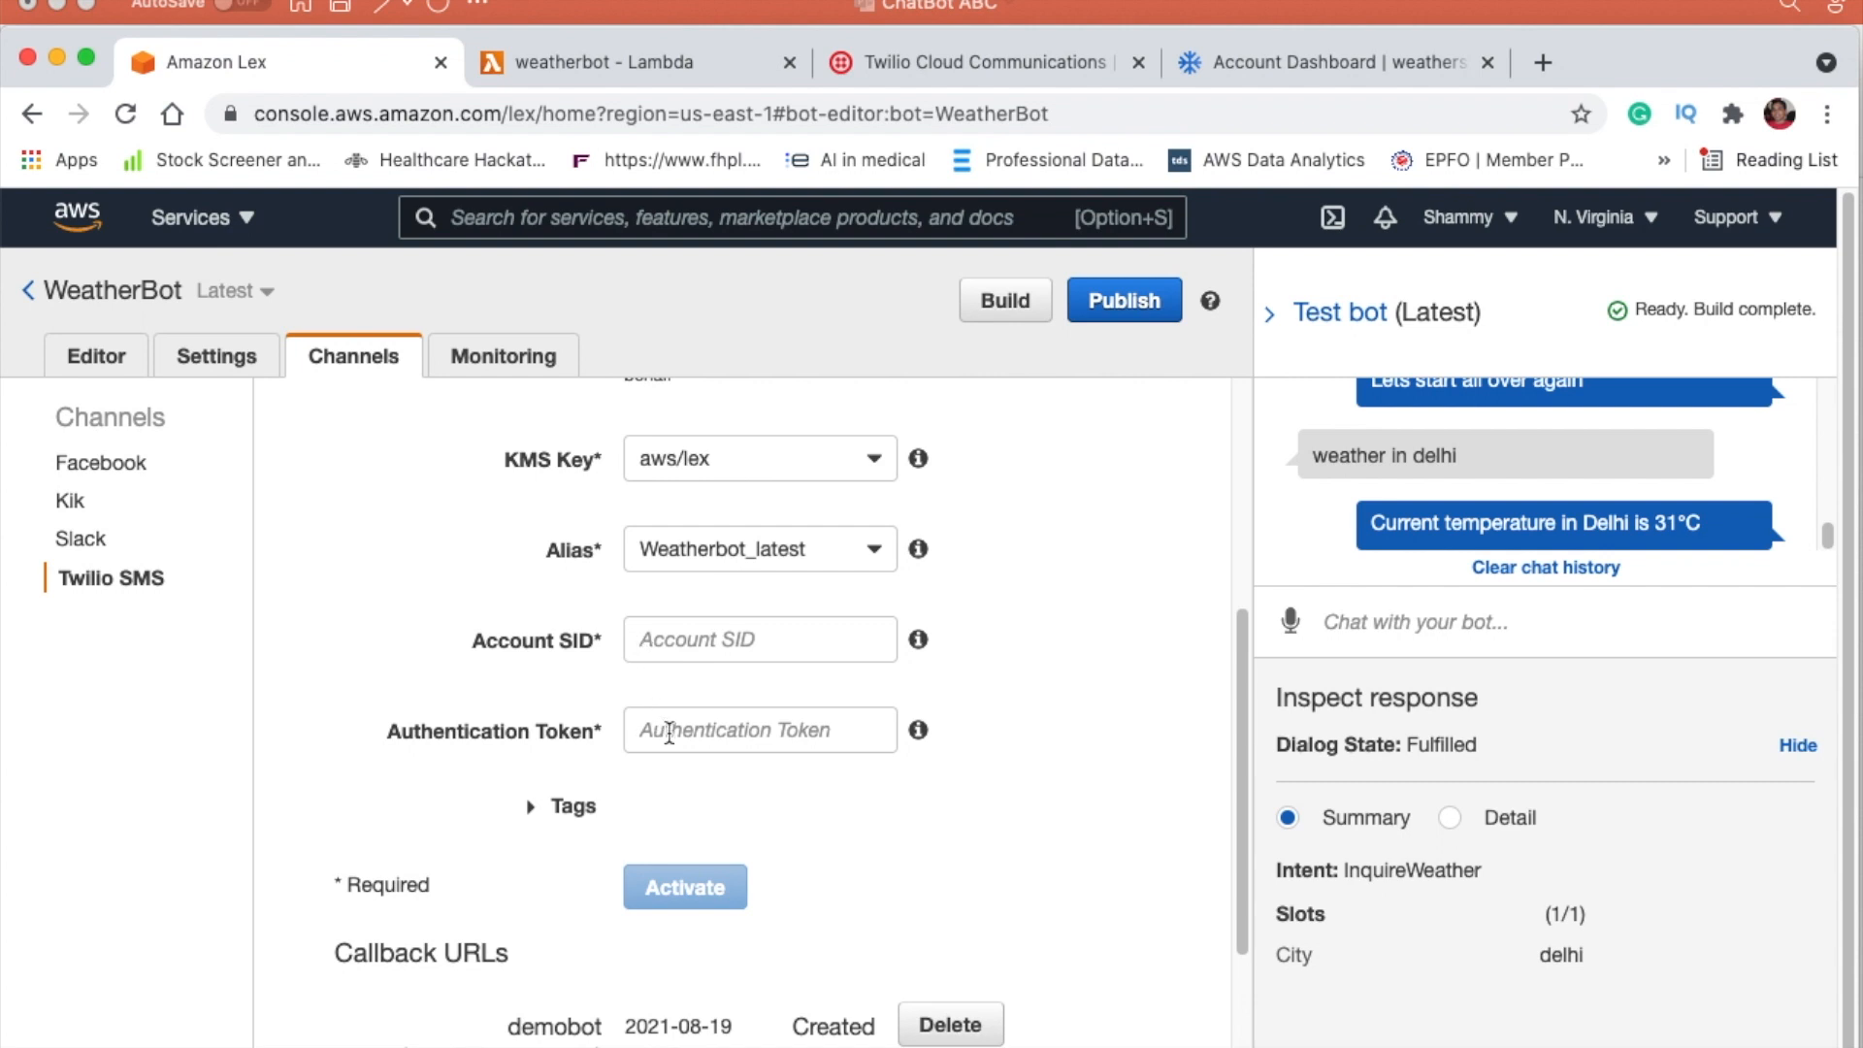
Step: Switch to the Twilio console and copy the lexintegration project's Account SID from its dashboard
click(912, 64)
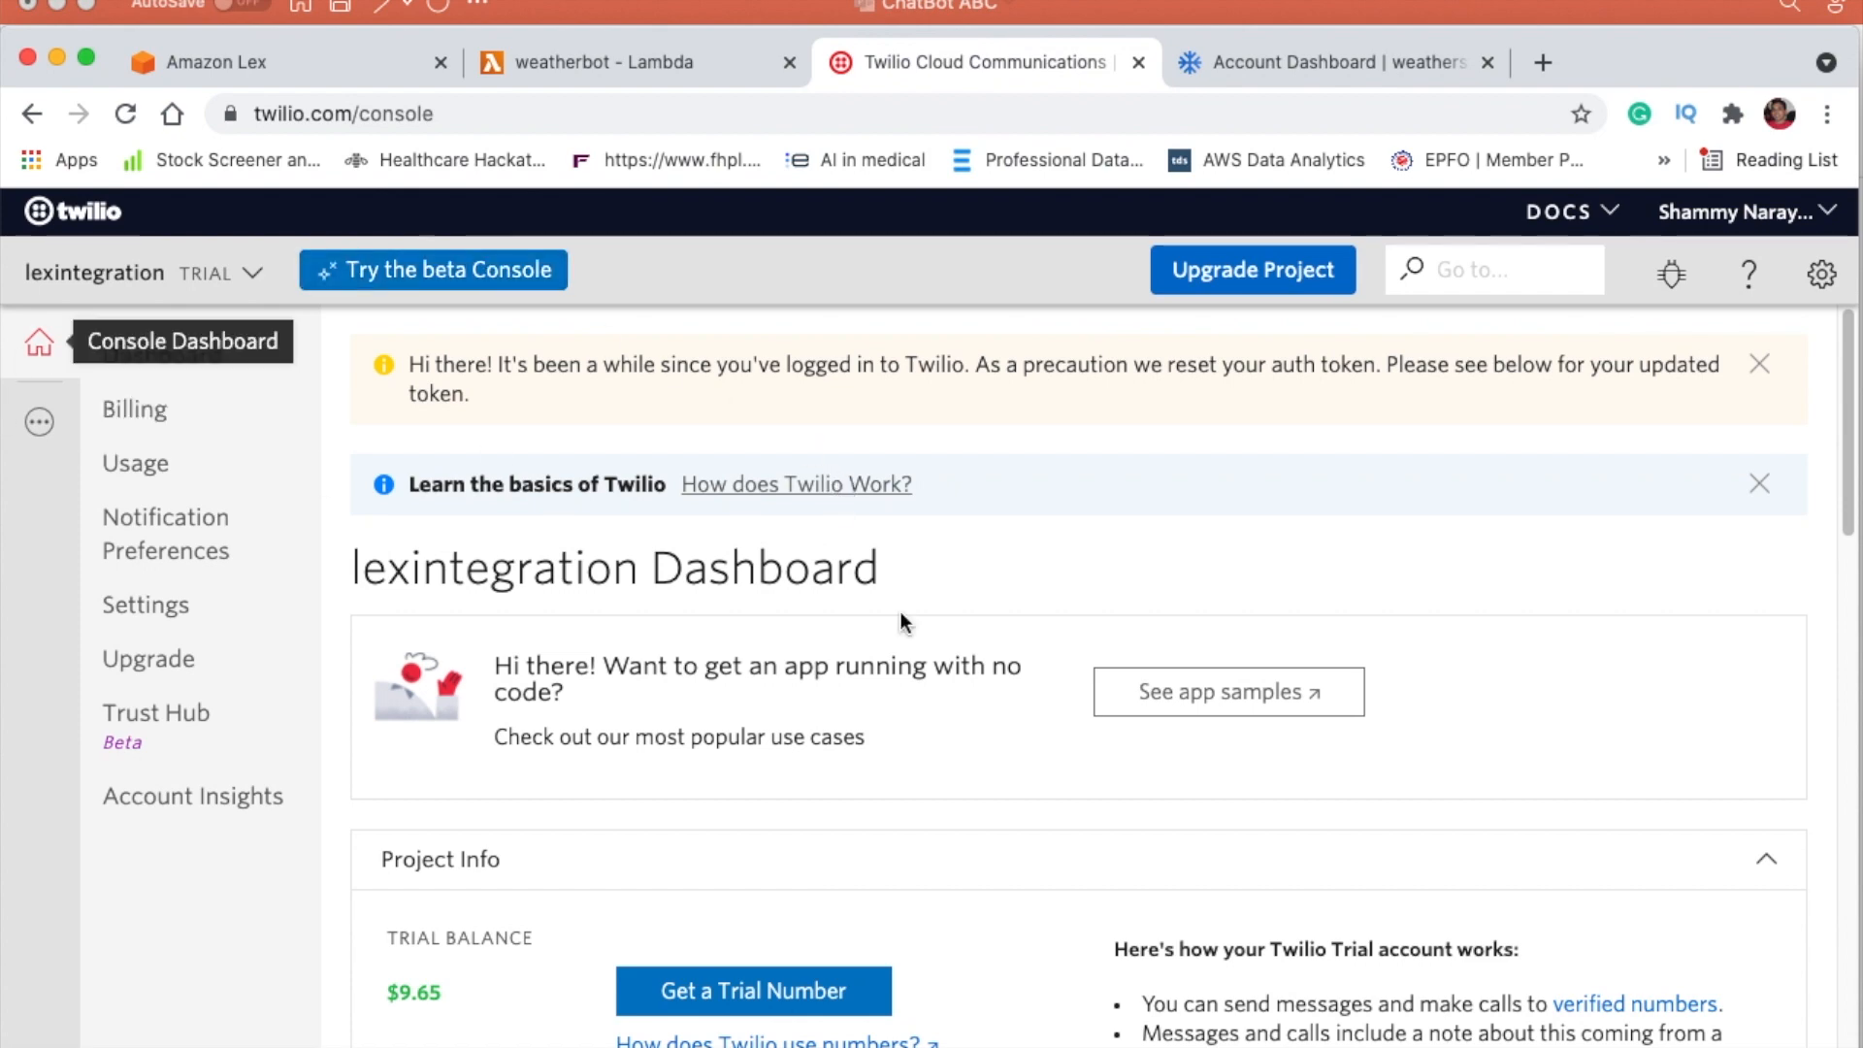
scroll(1069, 671, down, 15)
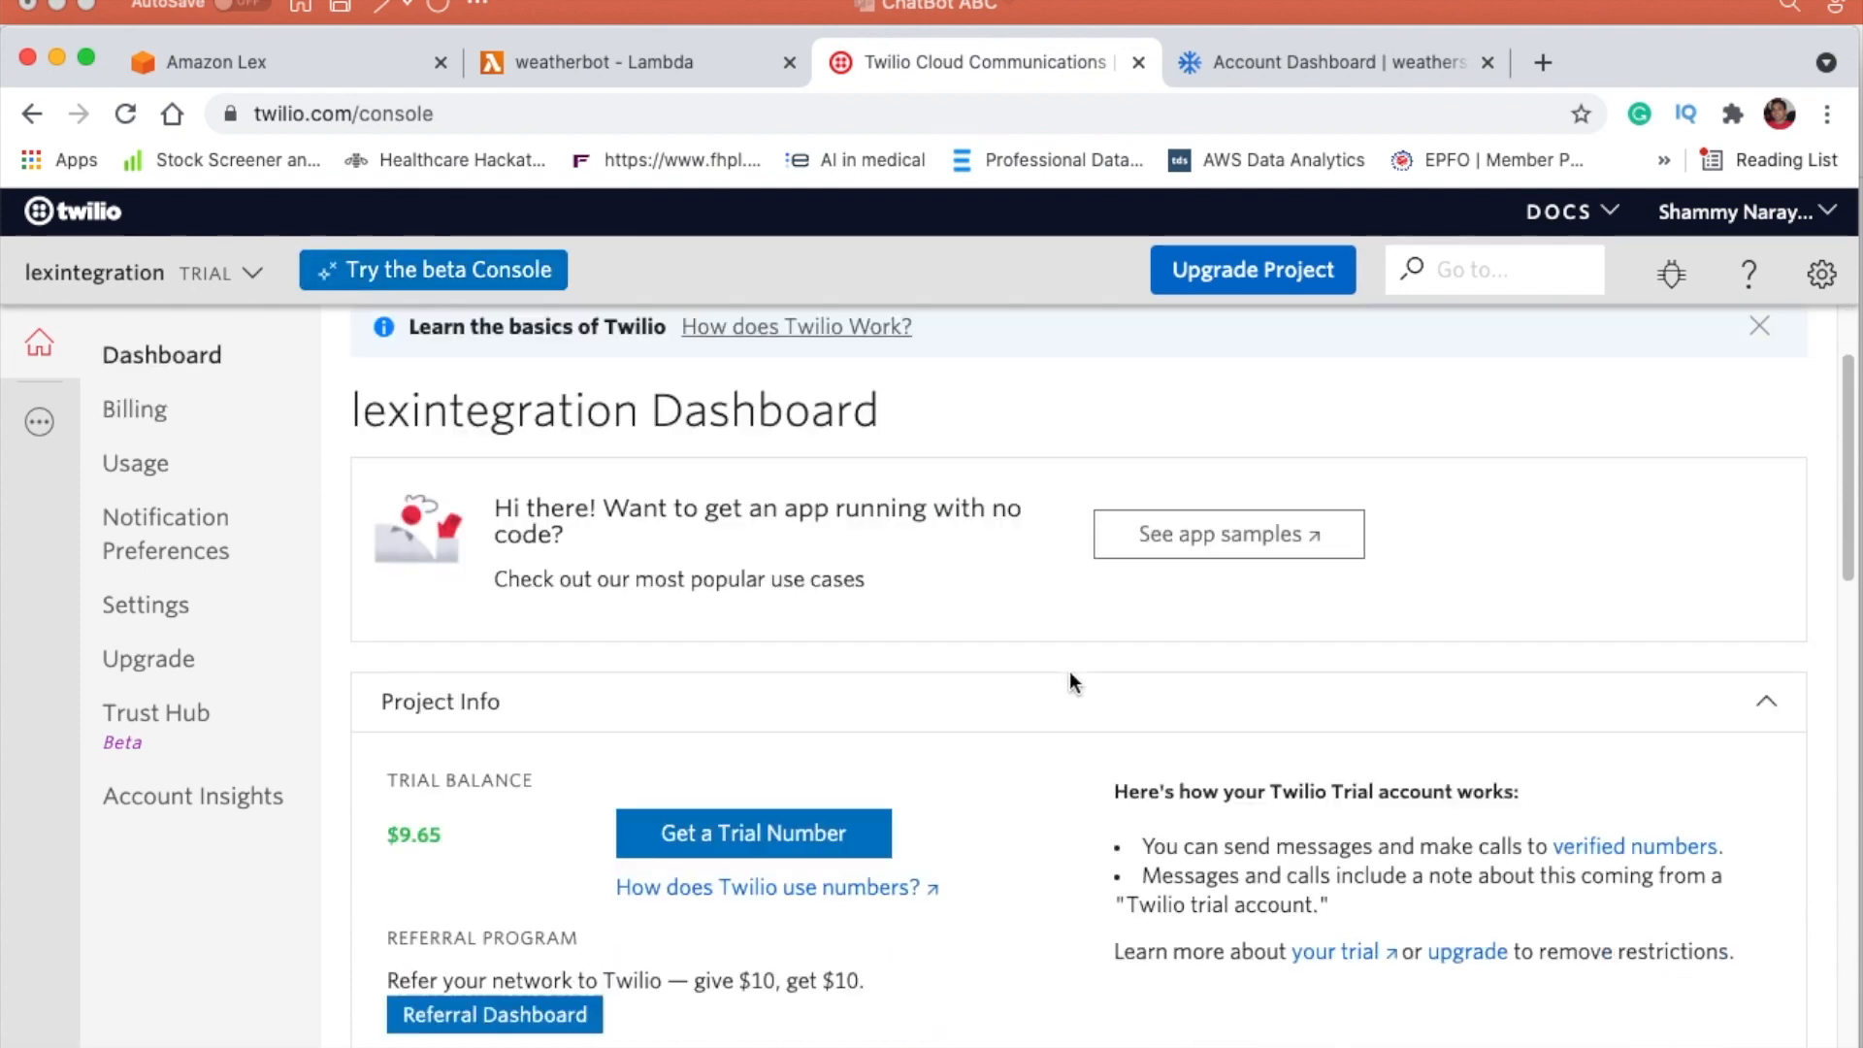
click(161, 357)
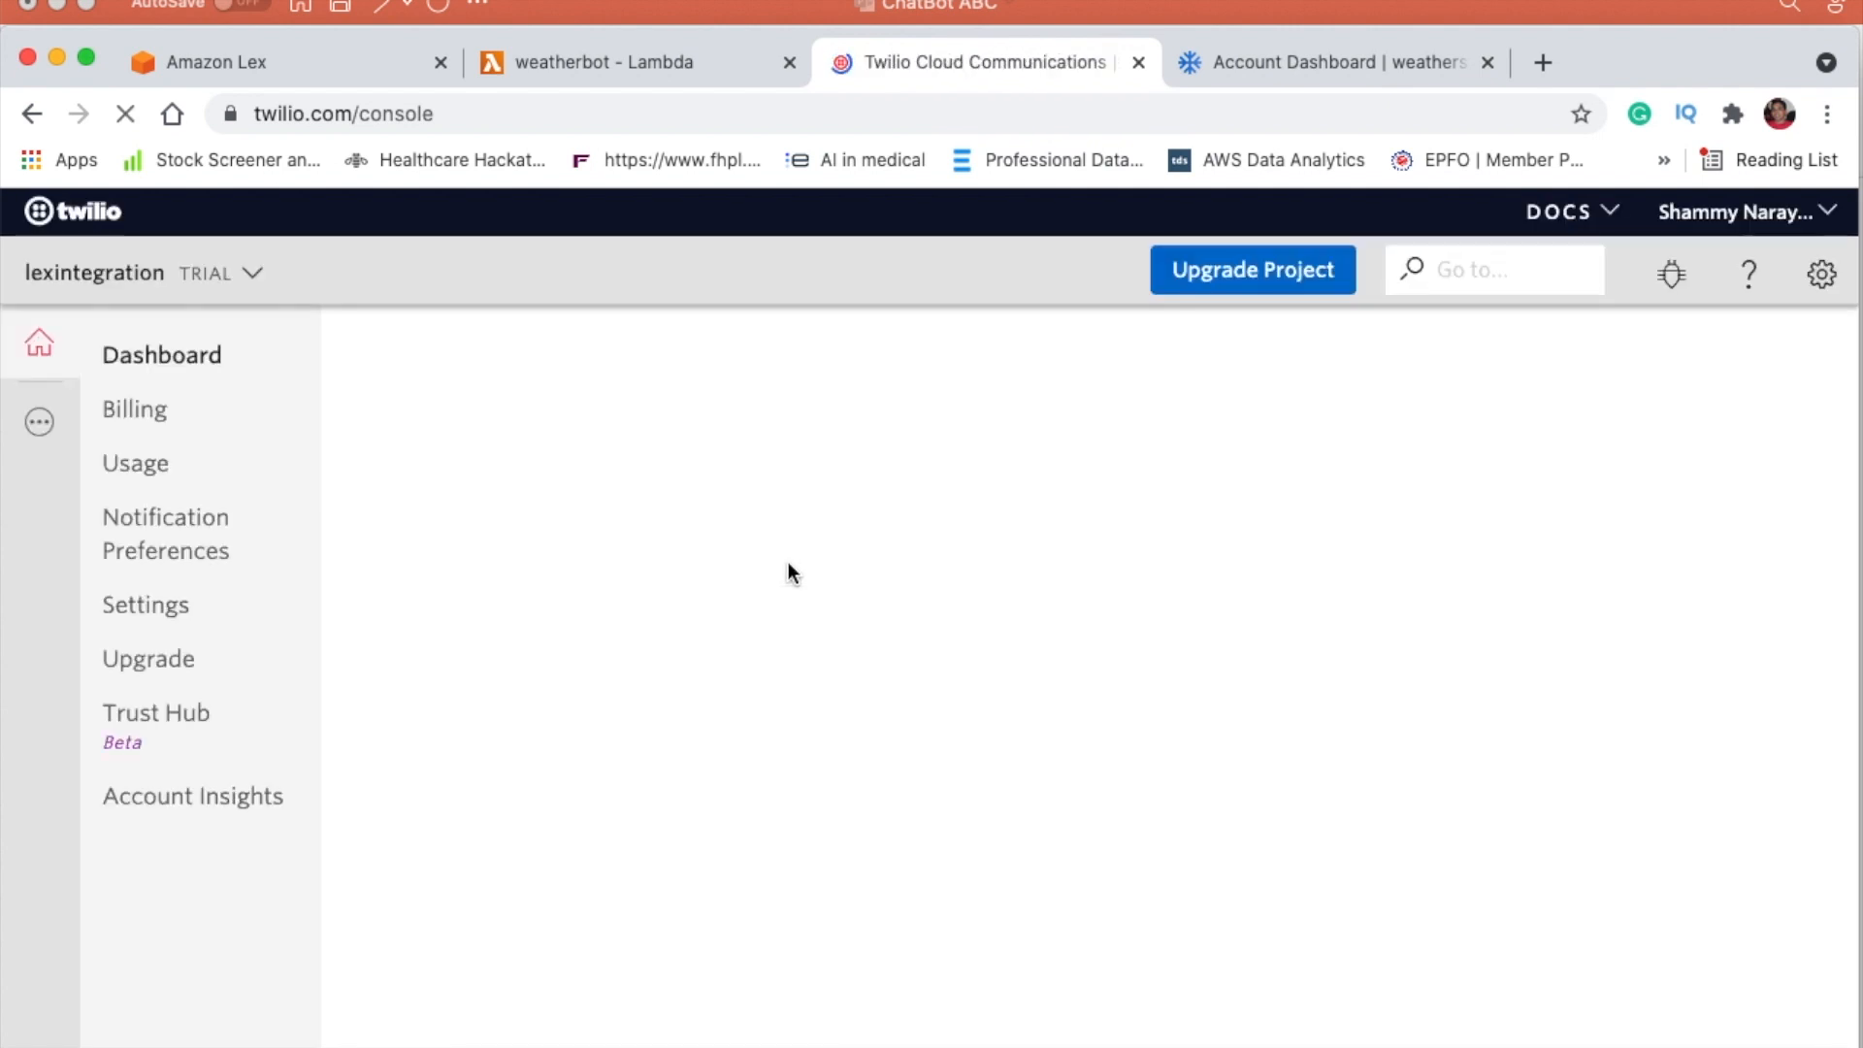
scroll(936, 591, down, 2)
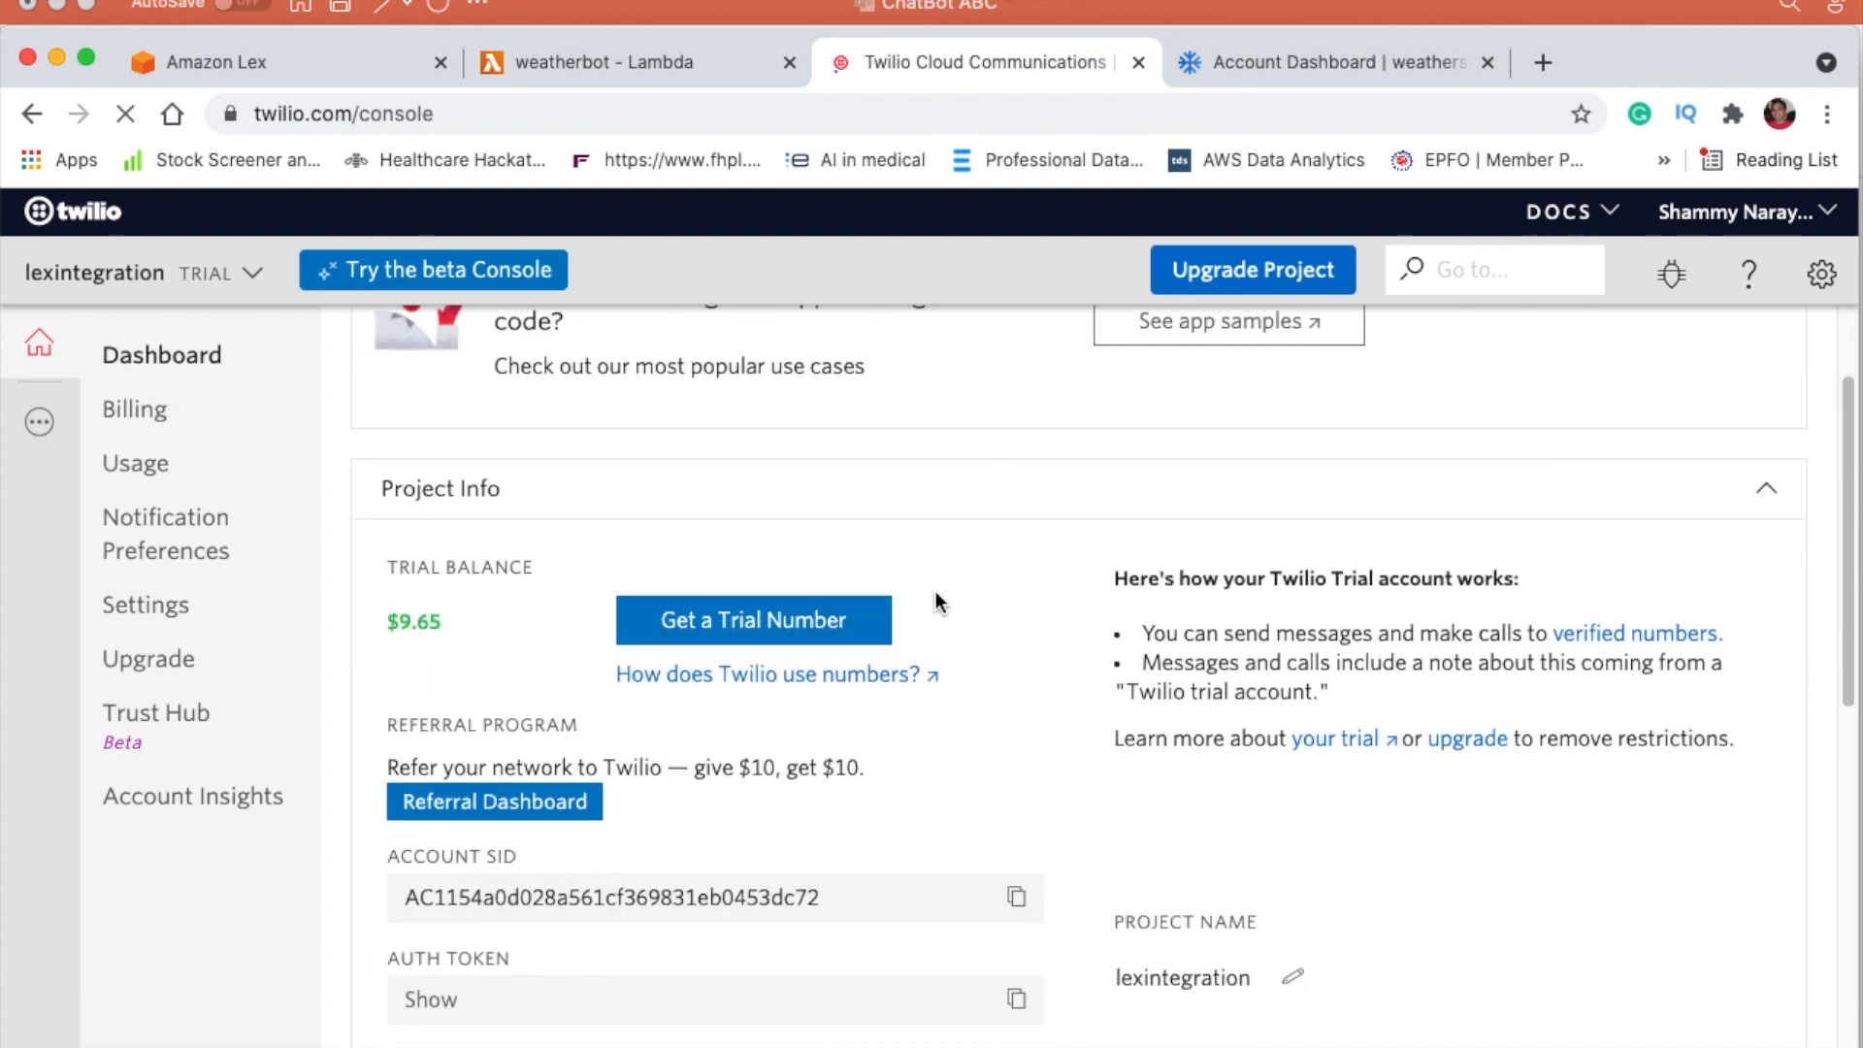
scroll(933, 589, down, 5)
scroll(907, 592, up, 2)
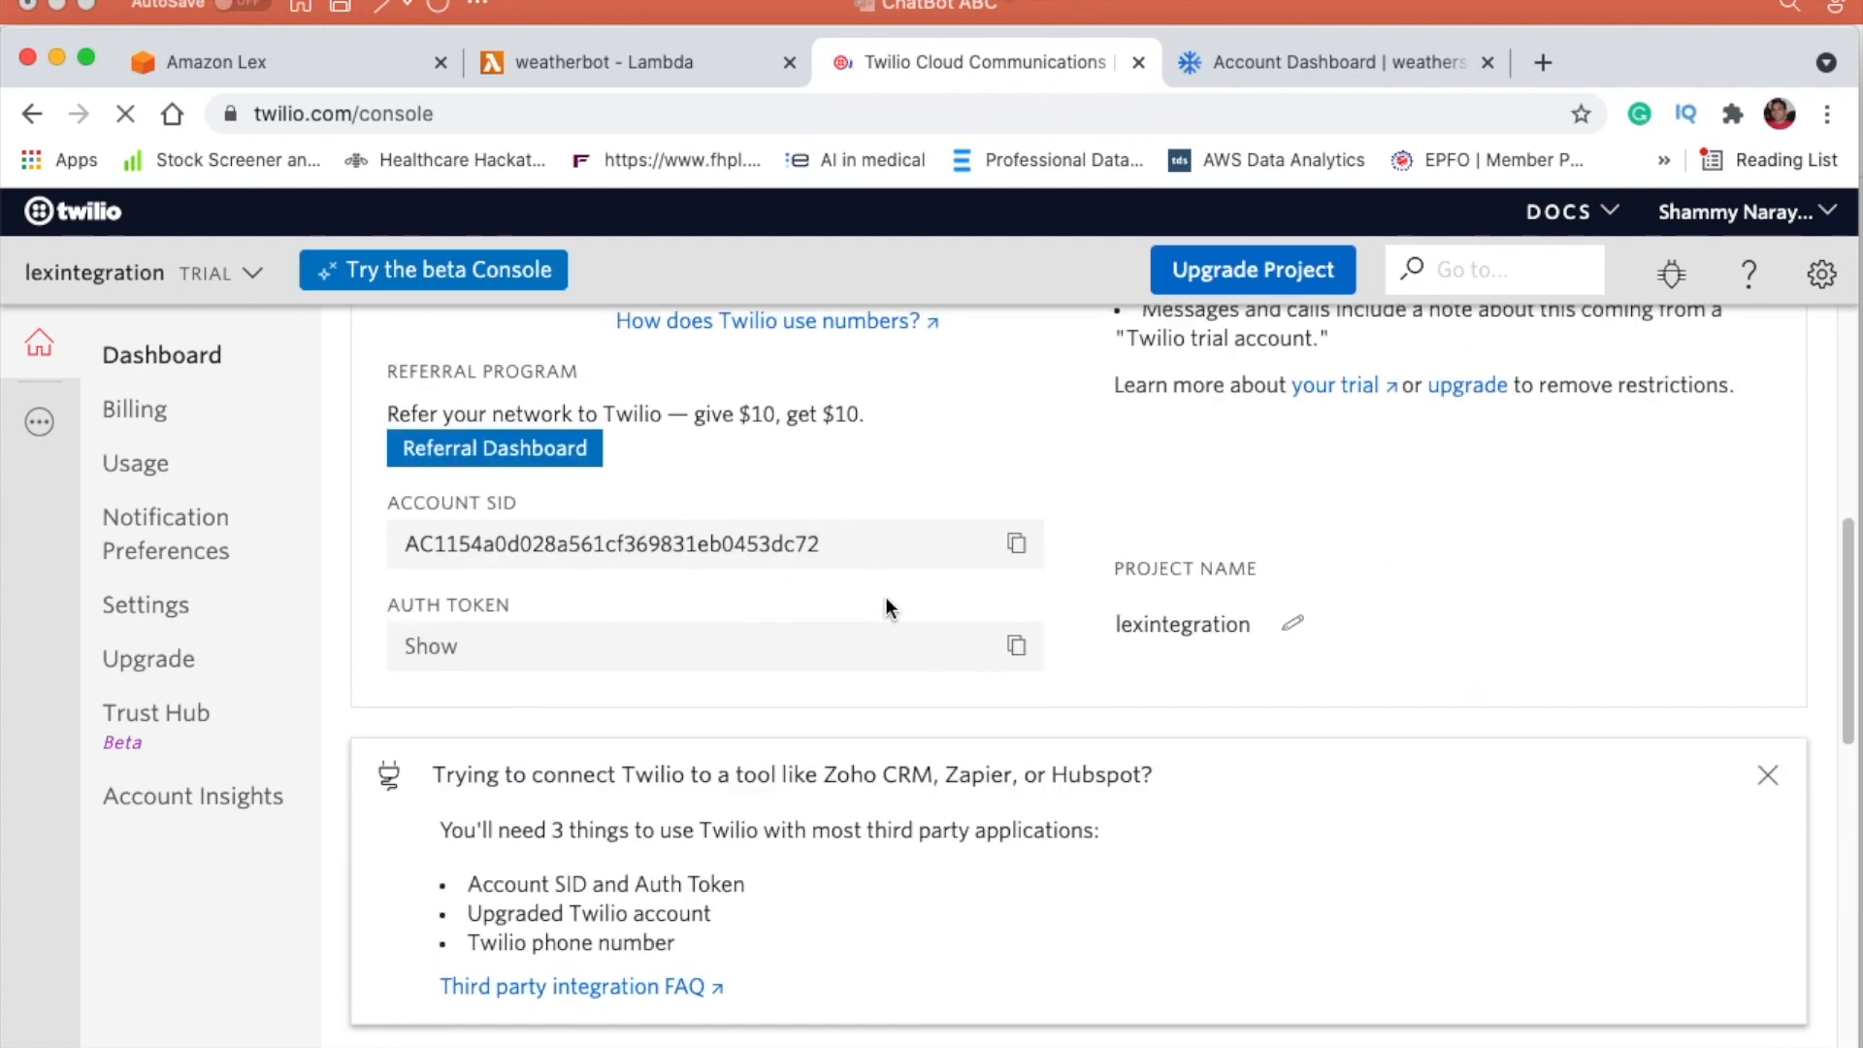
click(1017, 543)
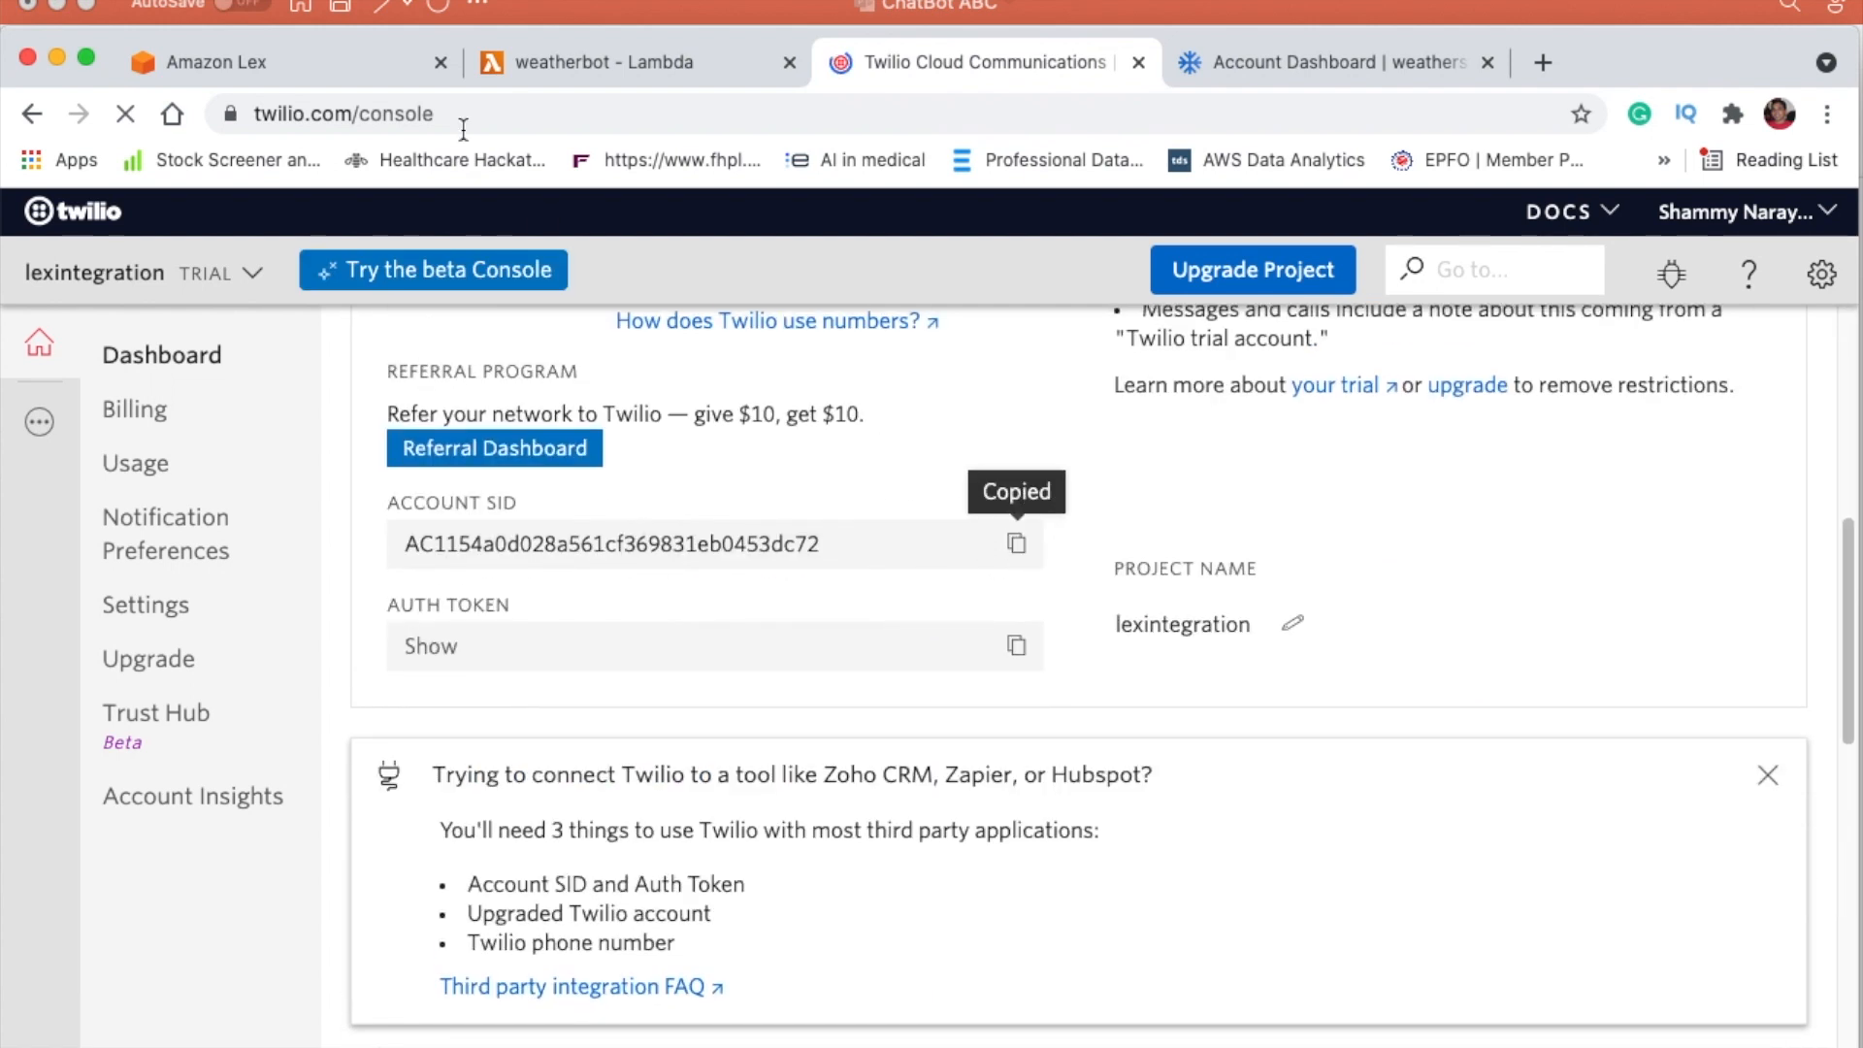
Step: Return to Amazon Lex and paste the copied Account SID into the Twilio SMS channel form
click(271, 60)
click(706, 640)
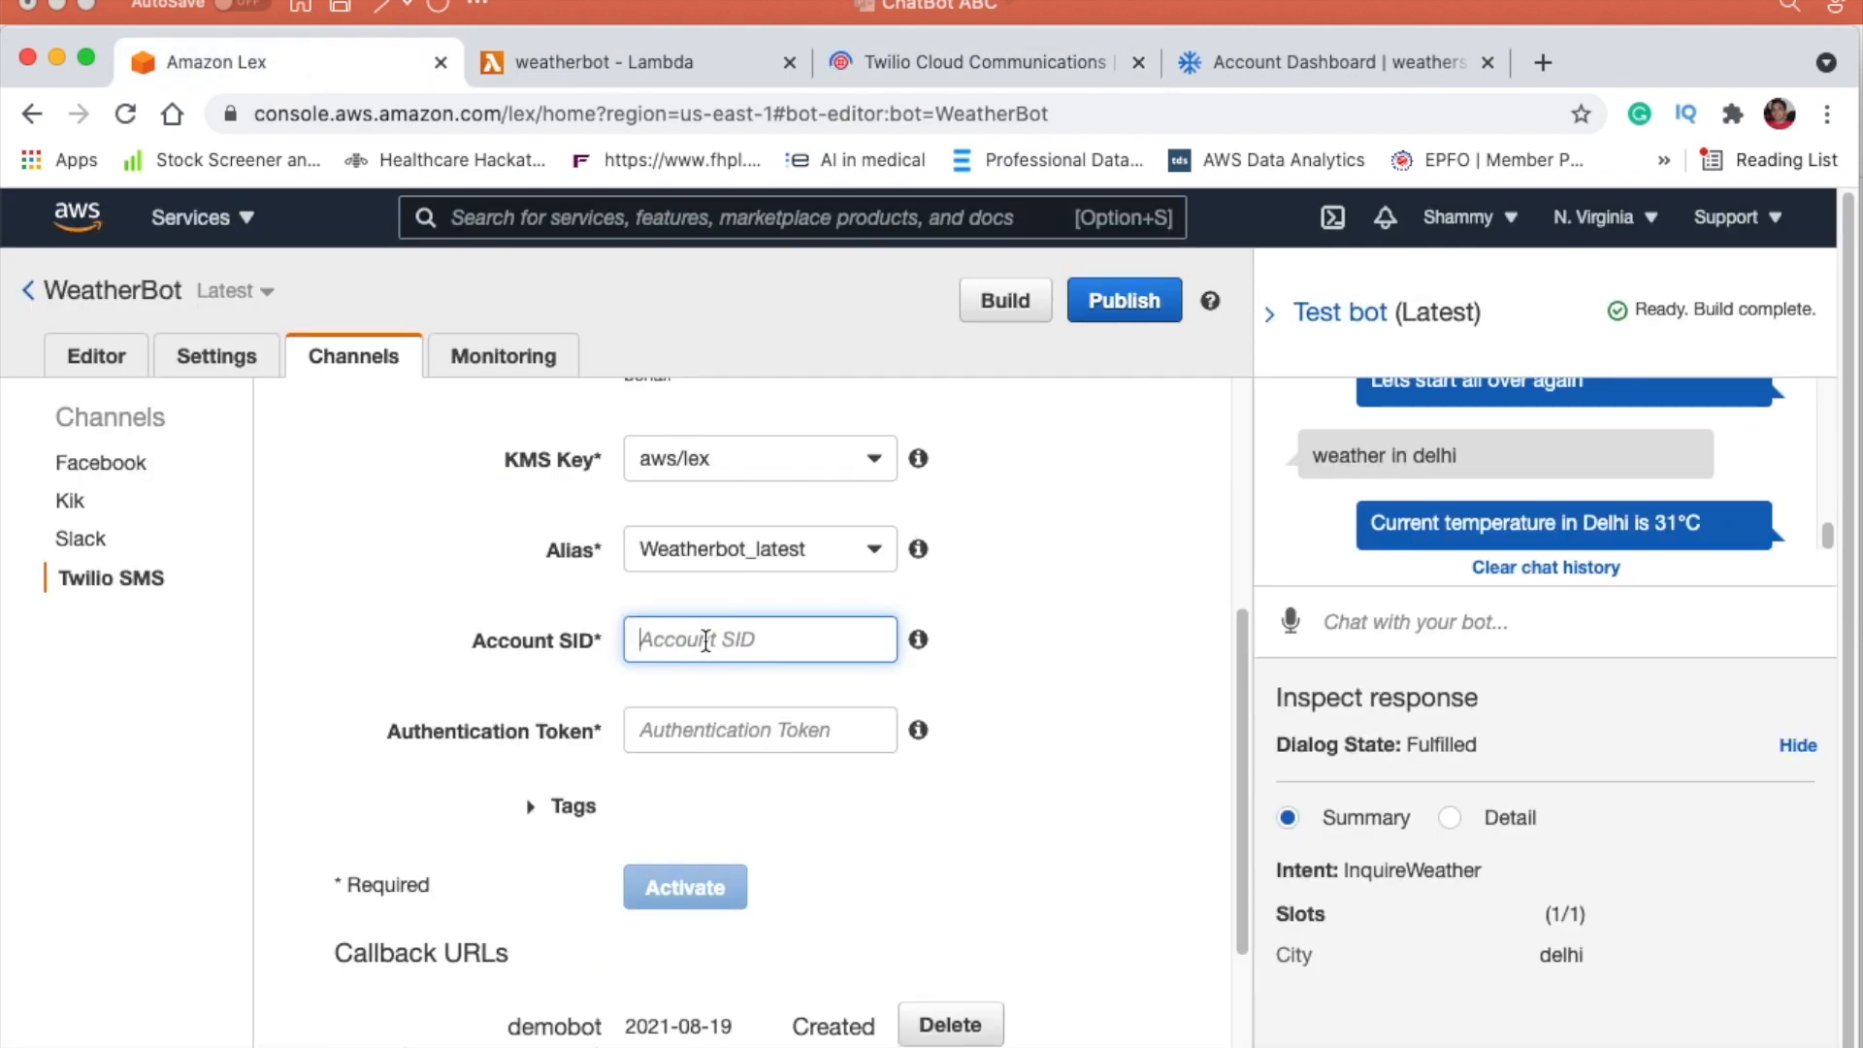
right_click(706, 639)
click(777, 830)
key(super+v)
Step: Copy the auth token from the Twilio dashboard and paste it as the Lex channel's Authentication Token
click(679, 737)
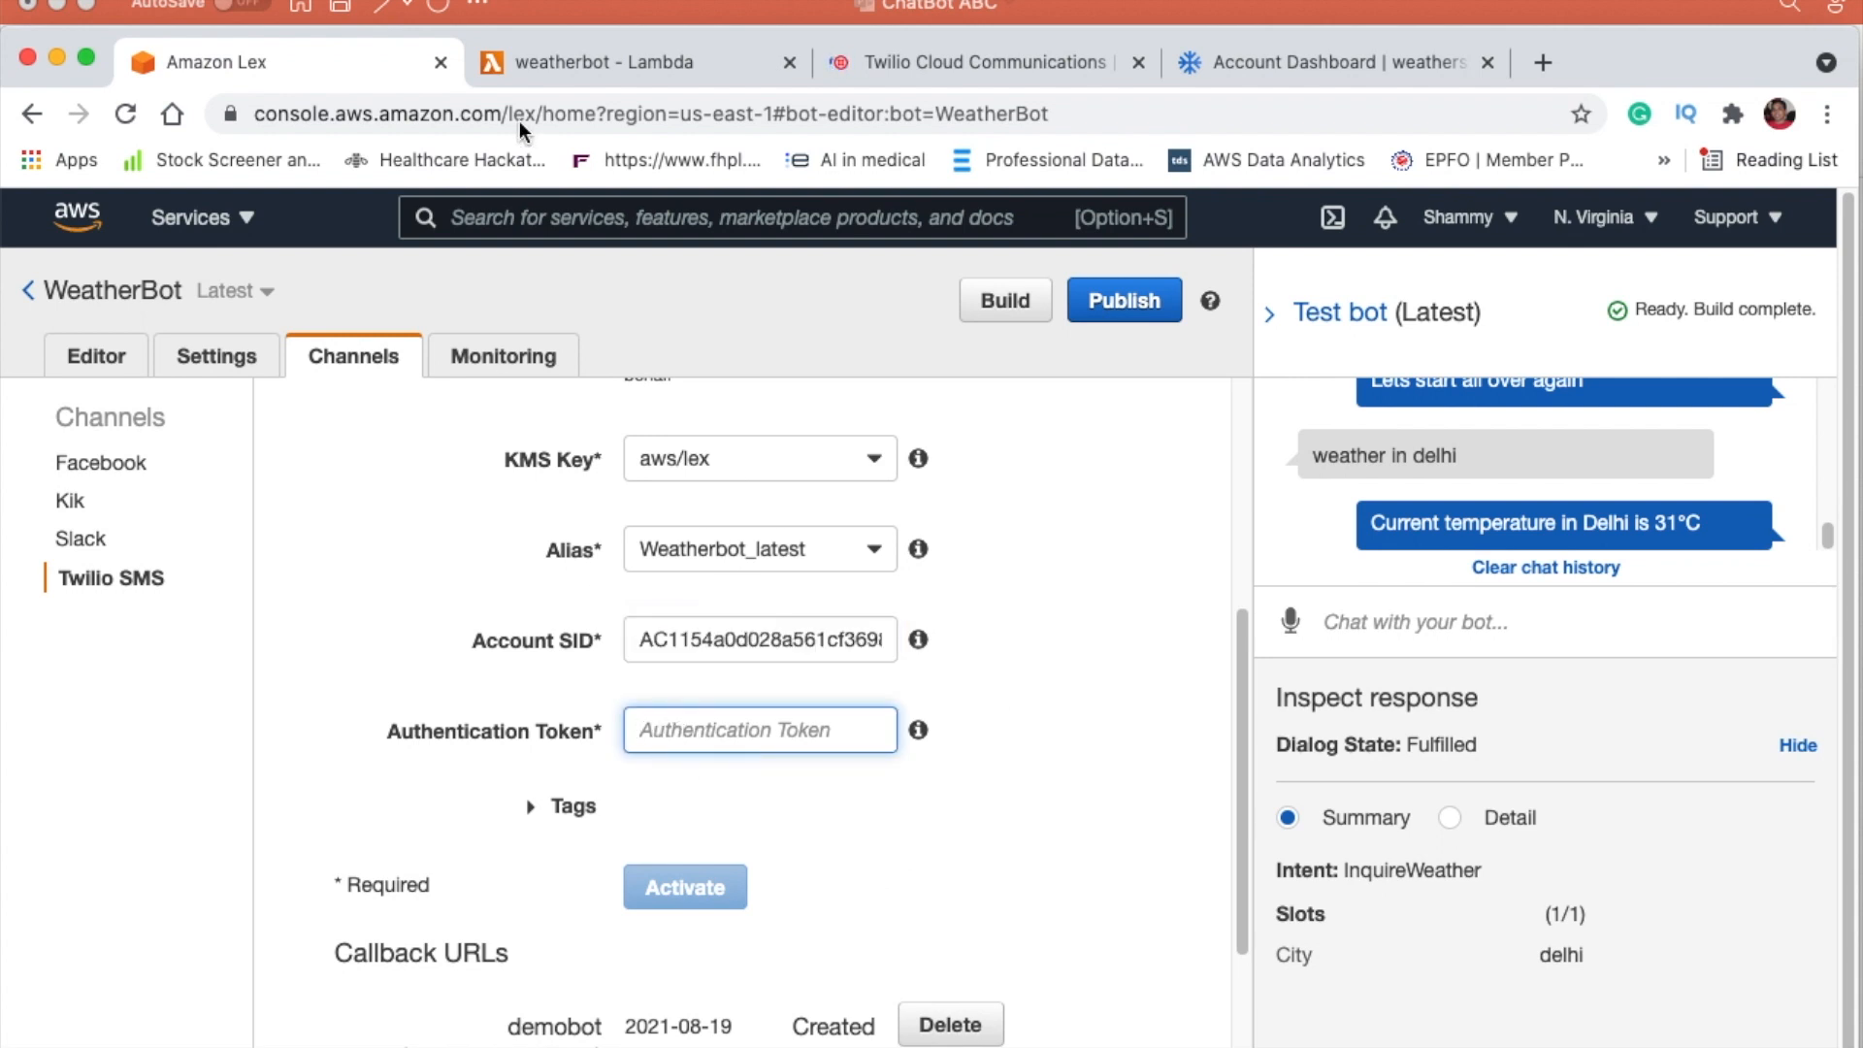
click(957, 58)
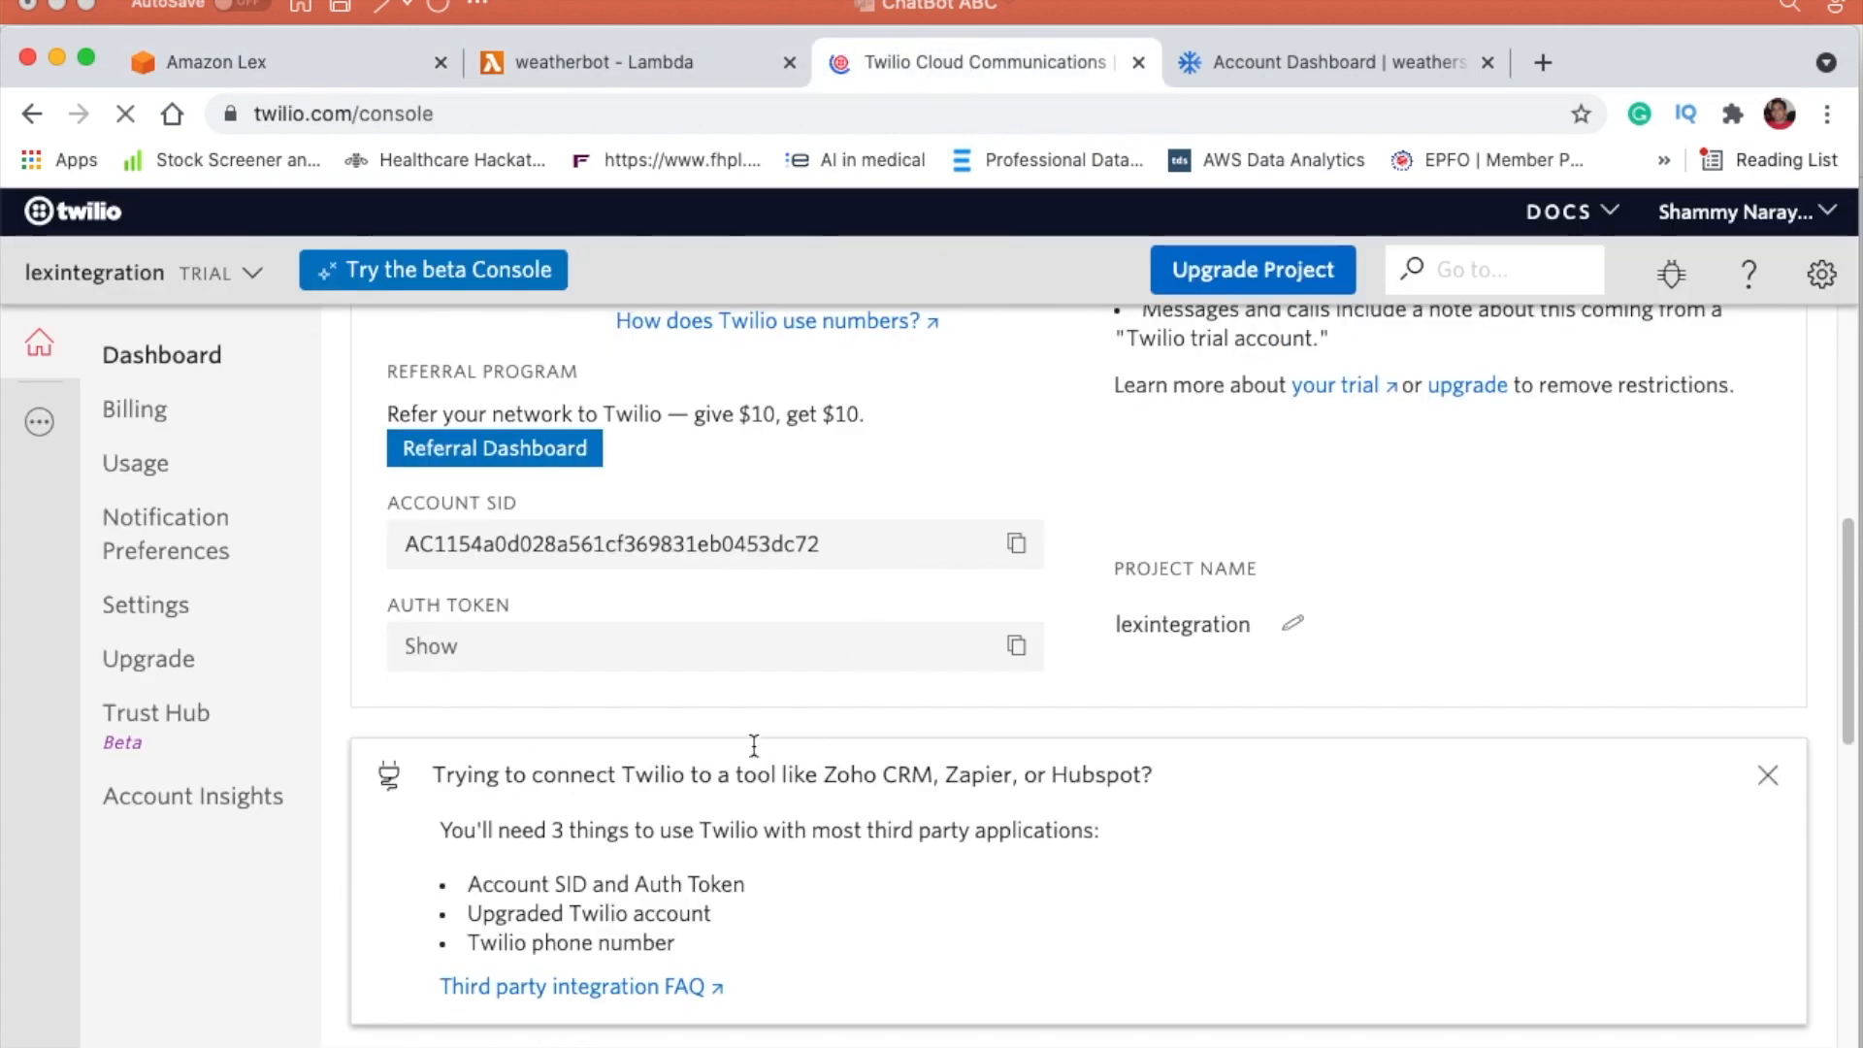
click(1019, 647)
click(293, 70)
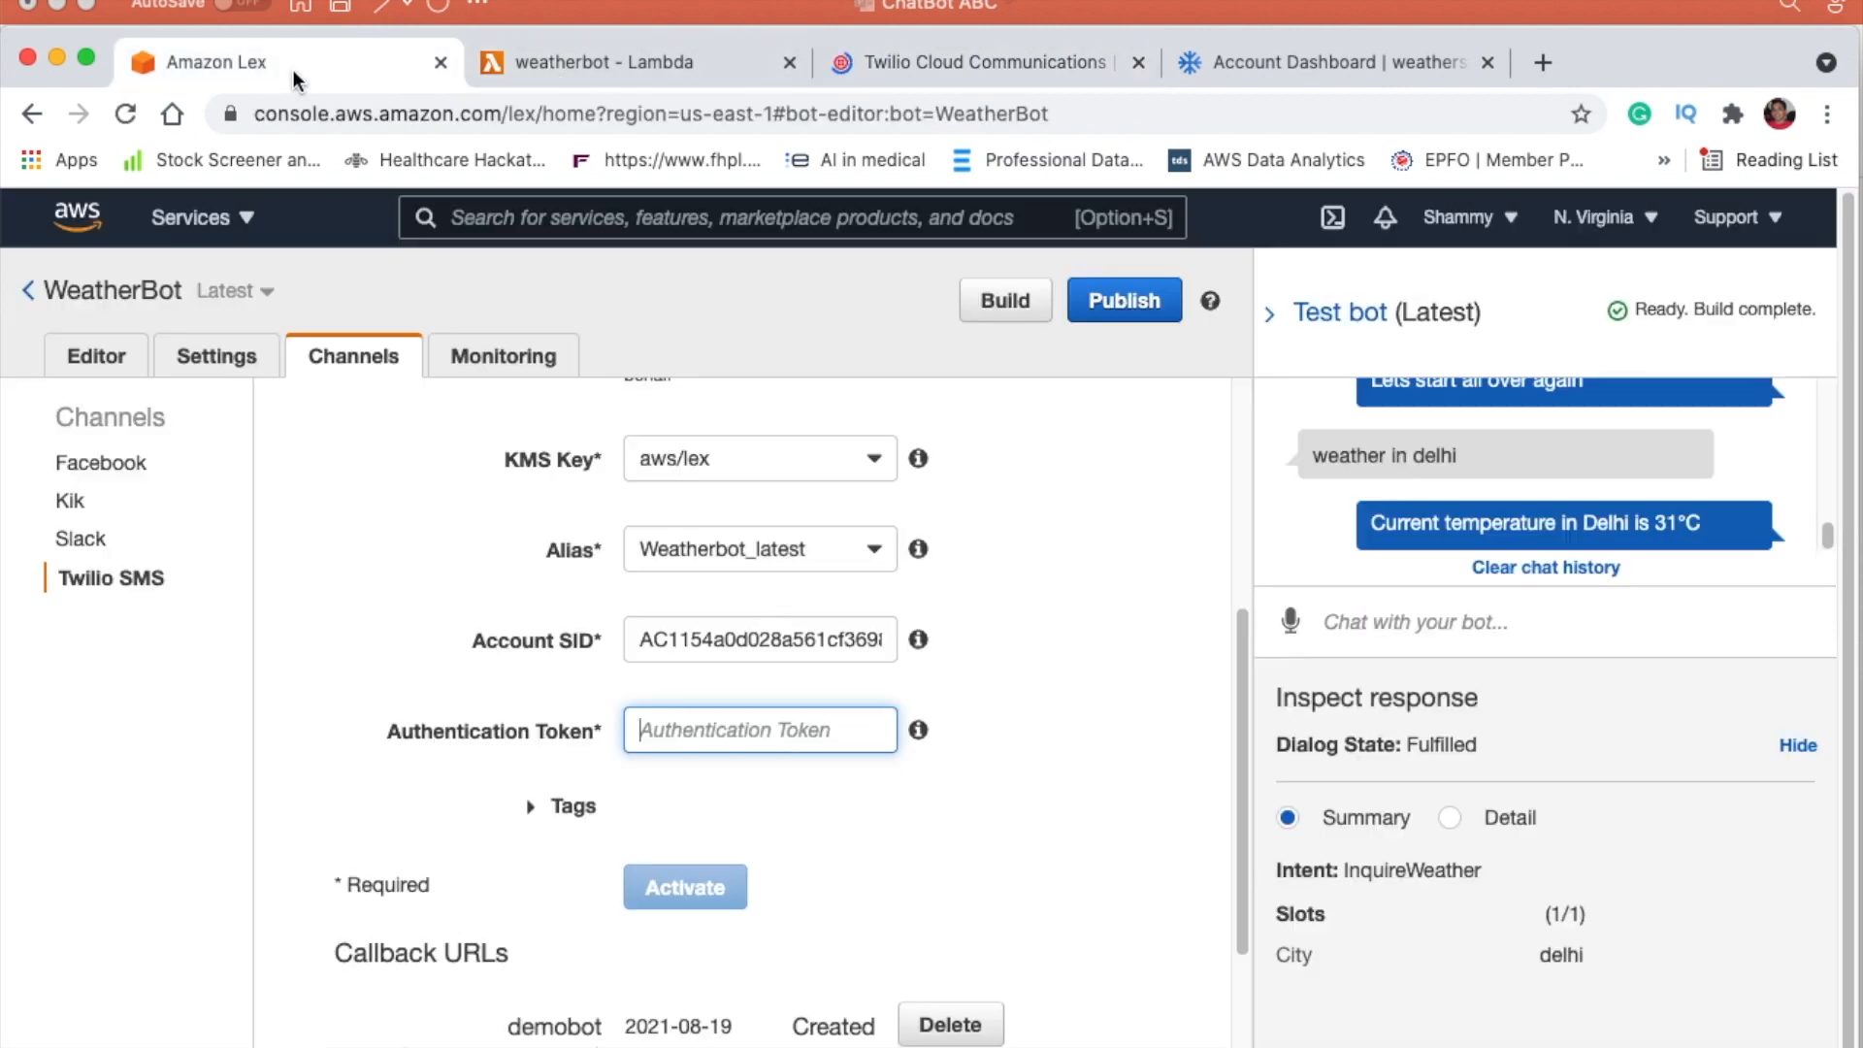
right_click(741, 727)
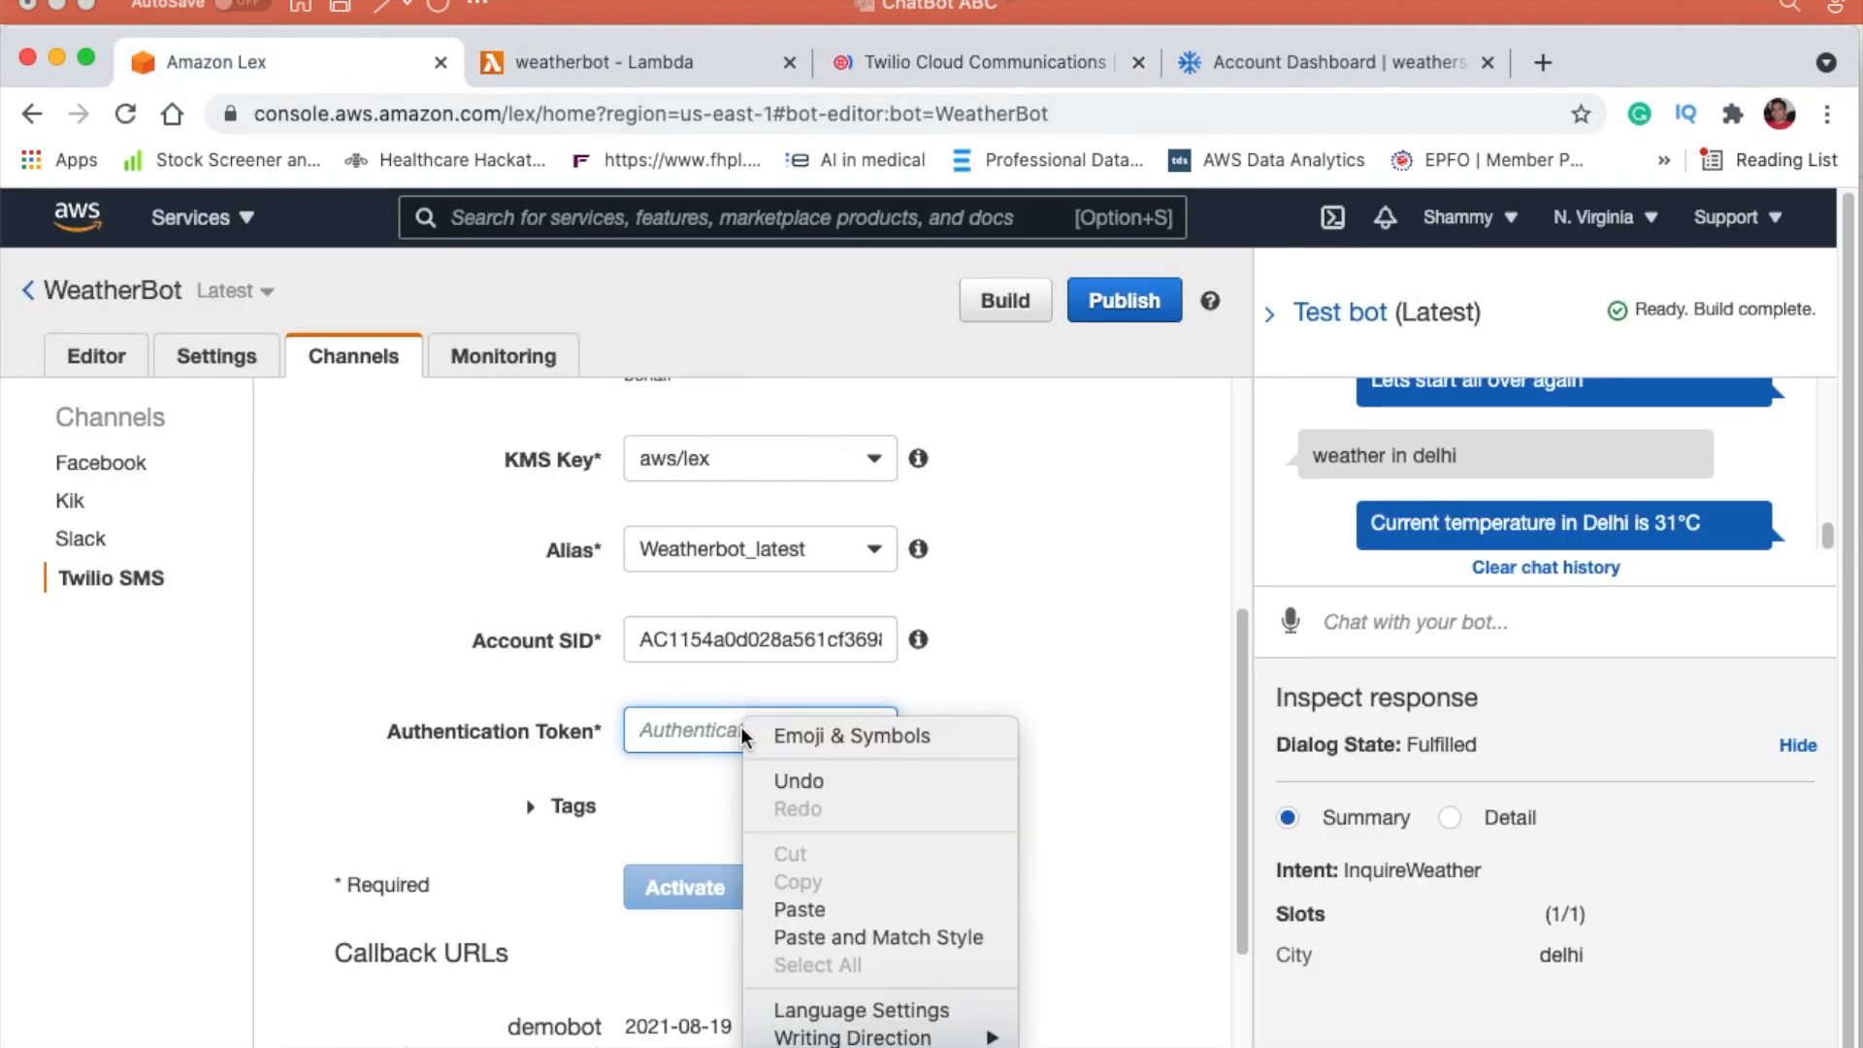
click(811, 909)
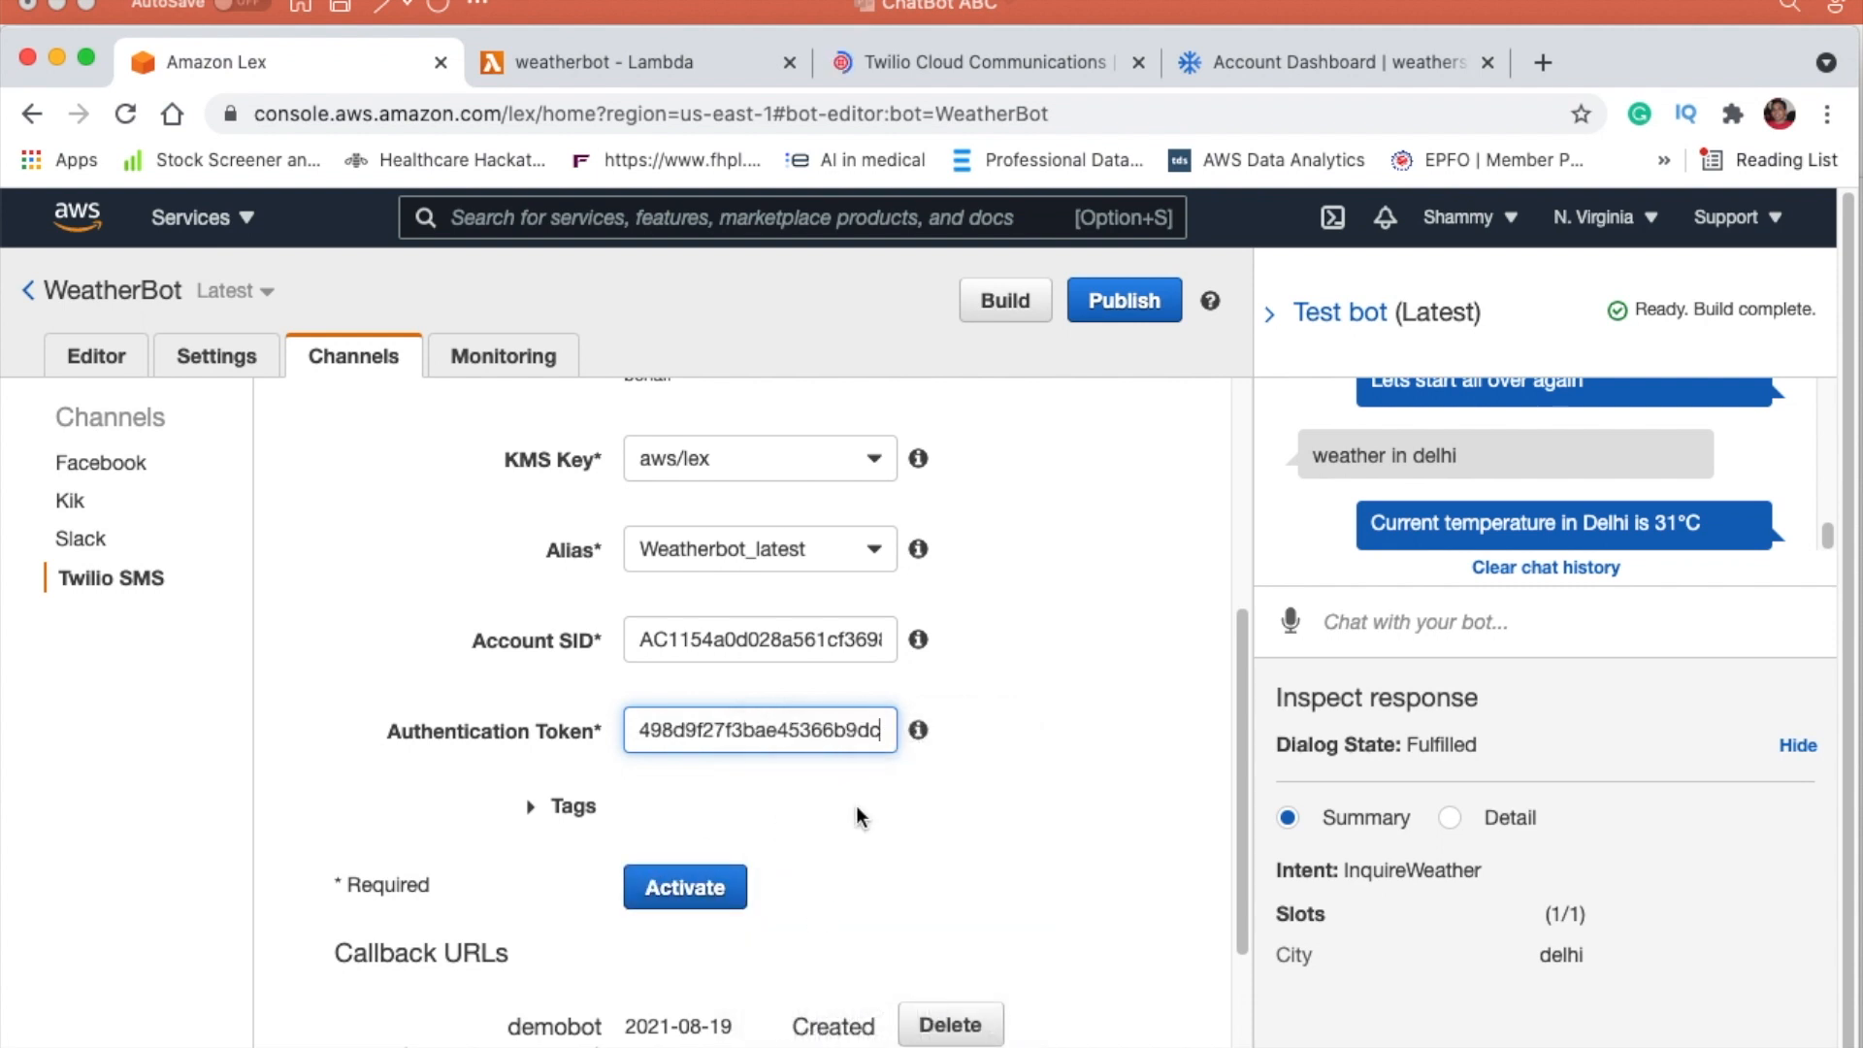
Step: Check the completed channel form and delete the existing demobot channel from the callback URLs
scroll(1062, 713, up, 3)
scroll(1062, 713, up, 3)
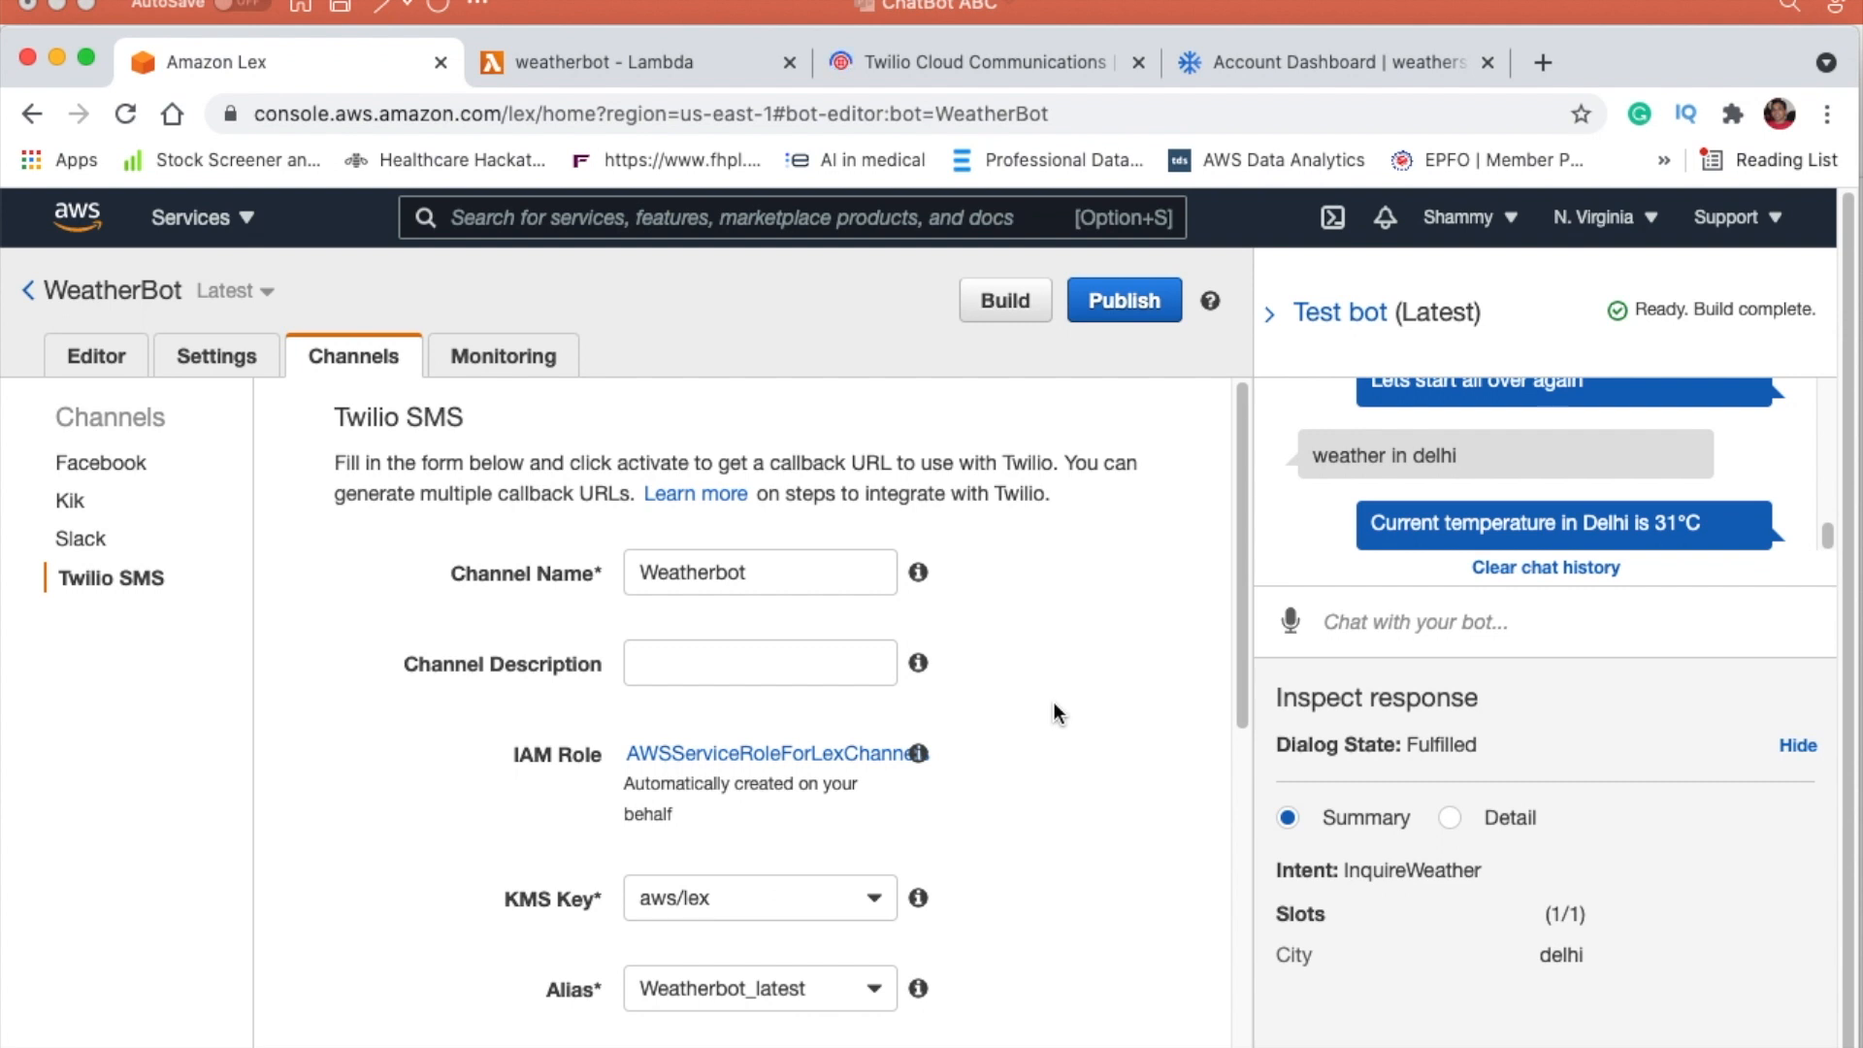
scroll(1054, 711, down, 6)
scroll(1051, 701, down, 3)
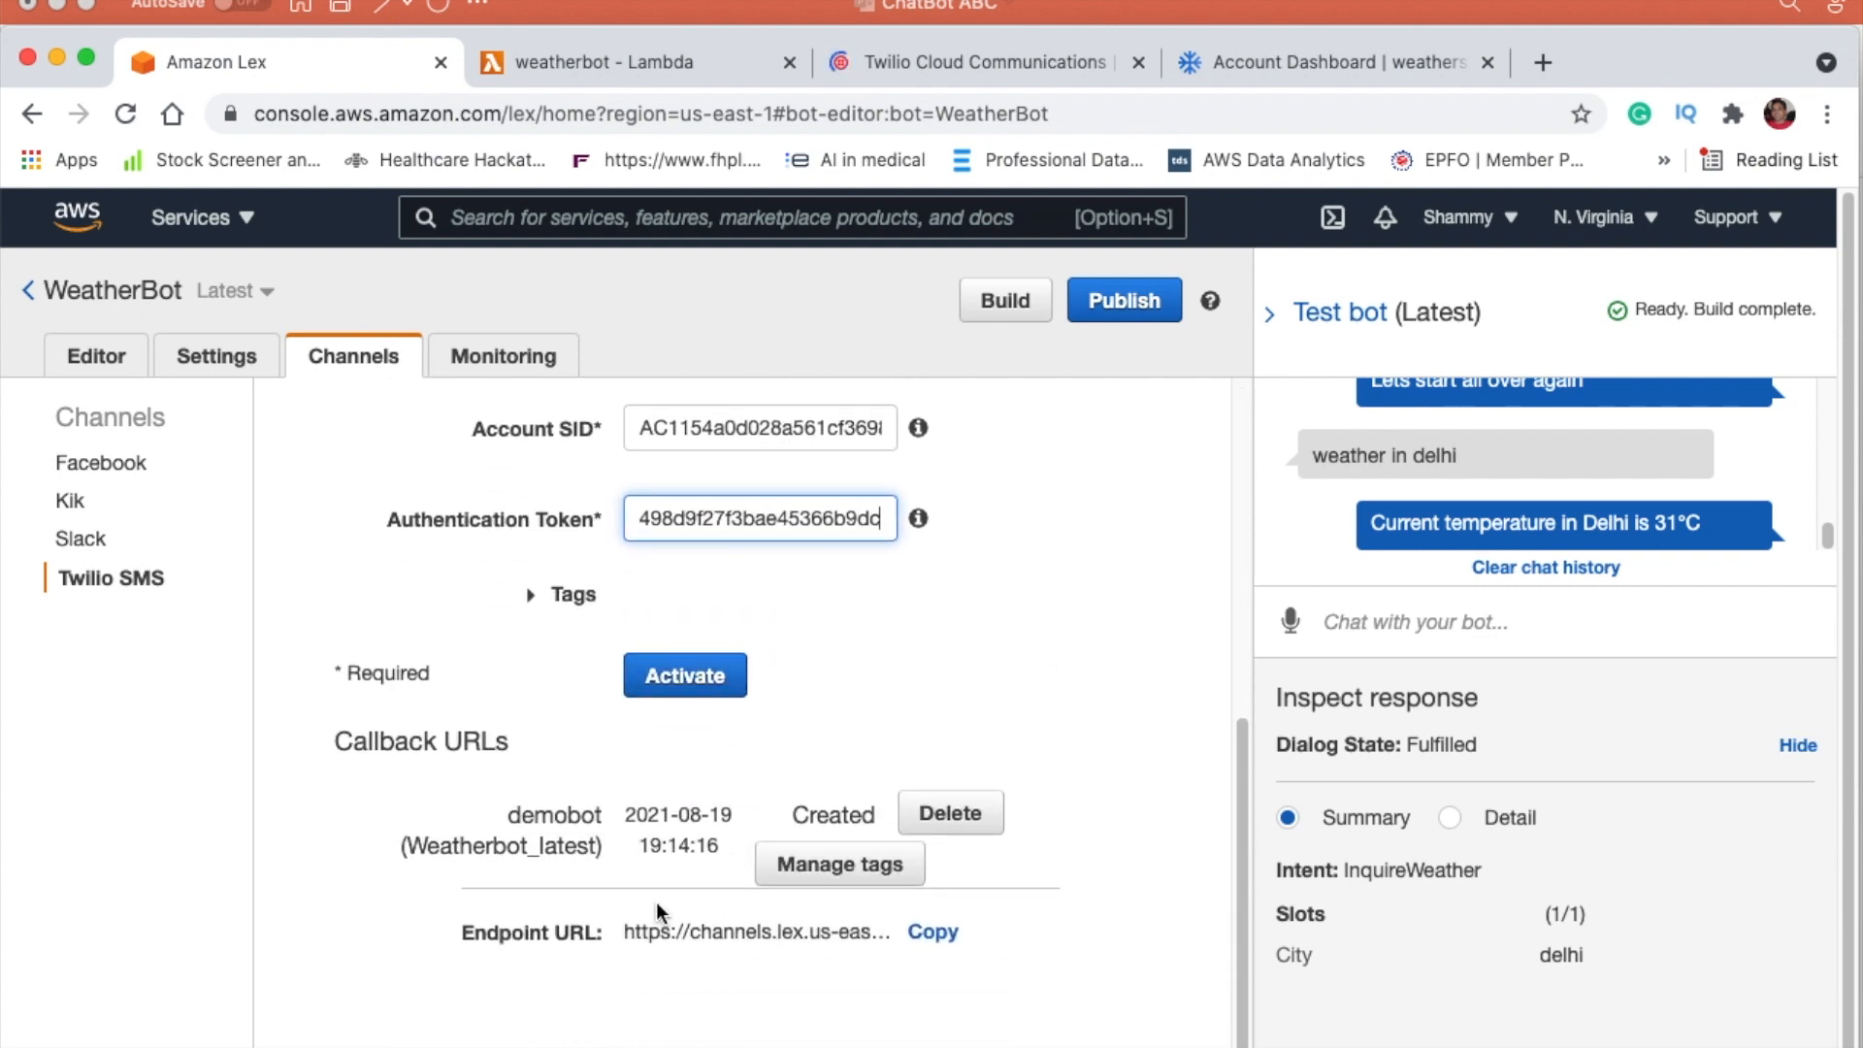
click(946, 823)
click(1324, 499)
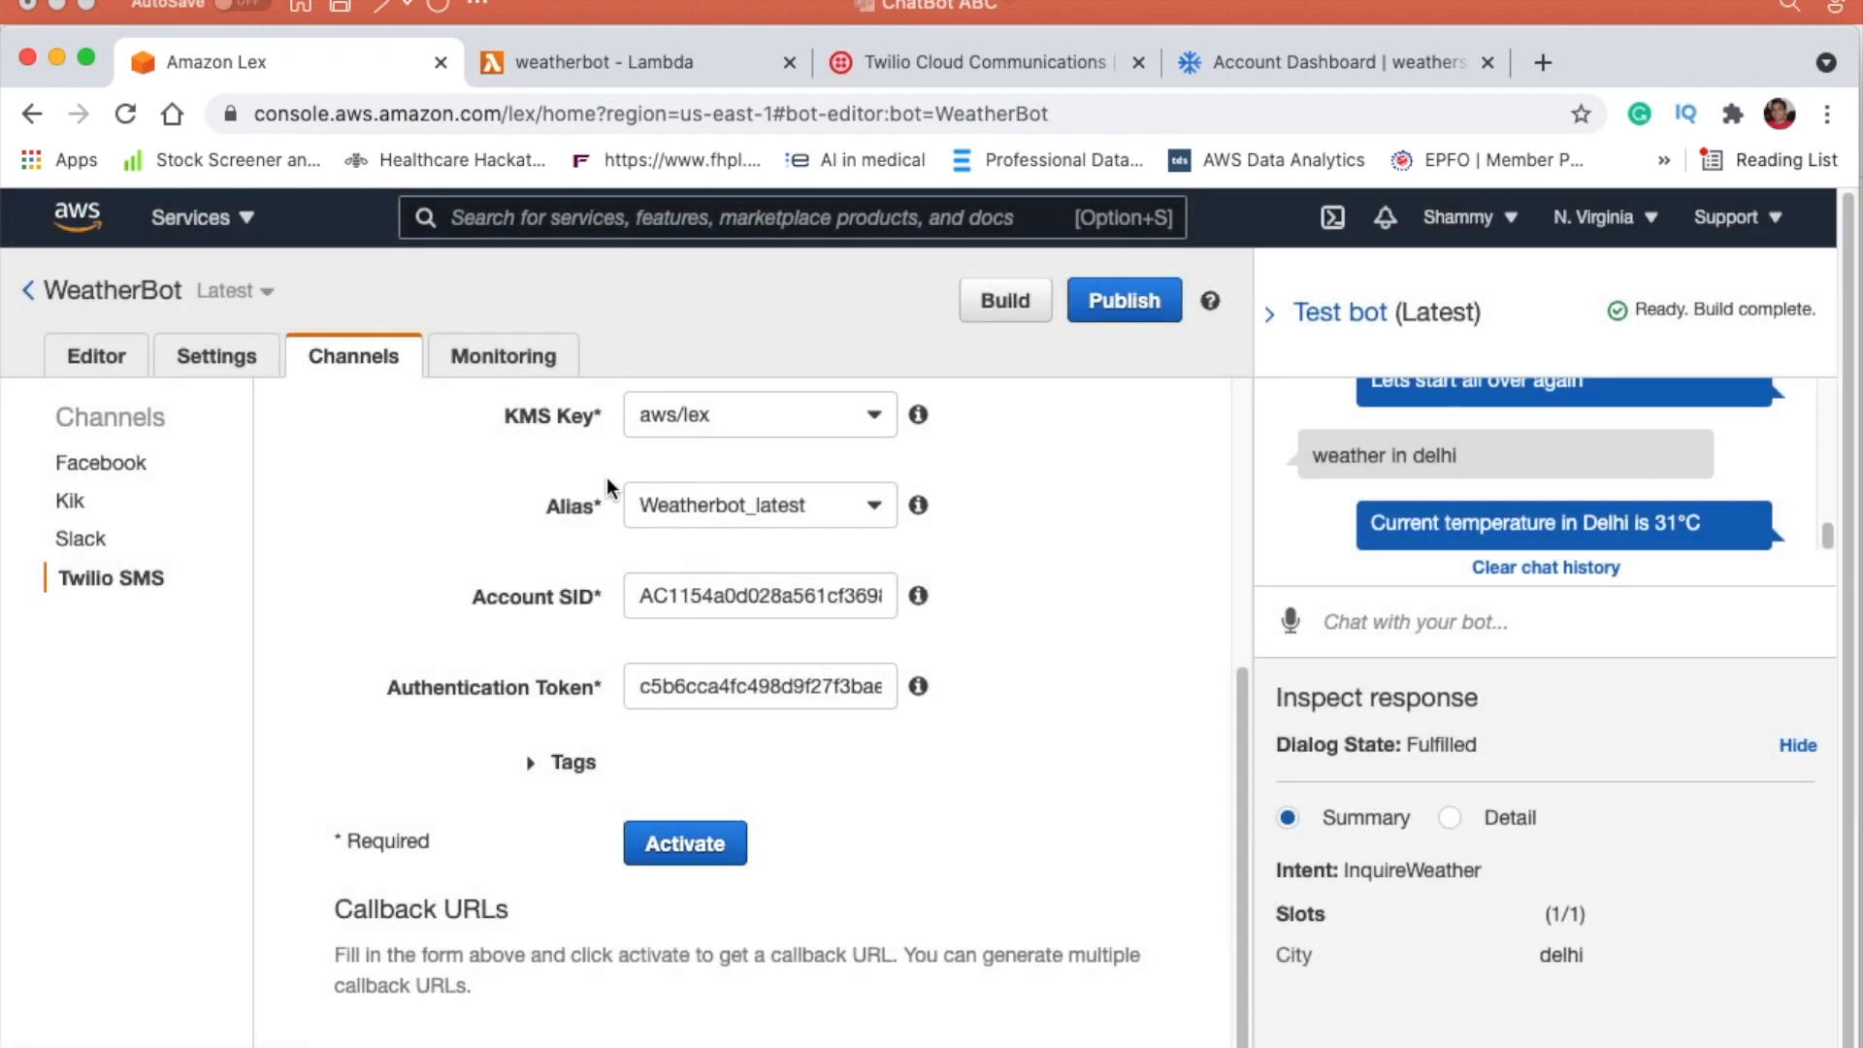
Step: Activate the Weatherbot Twilio SMS channel and copy its endpoint URL
click(676, 848)
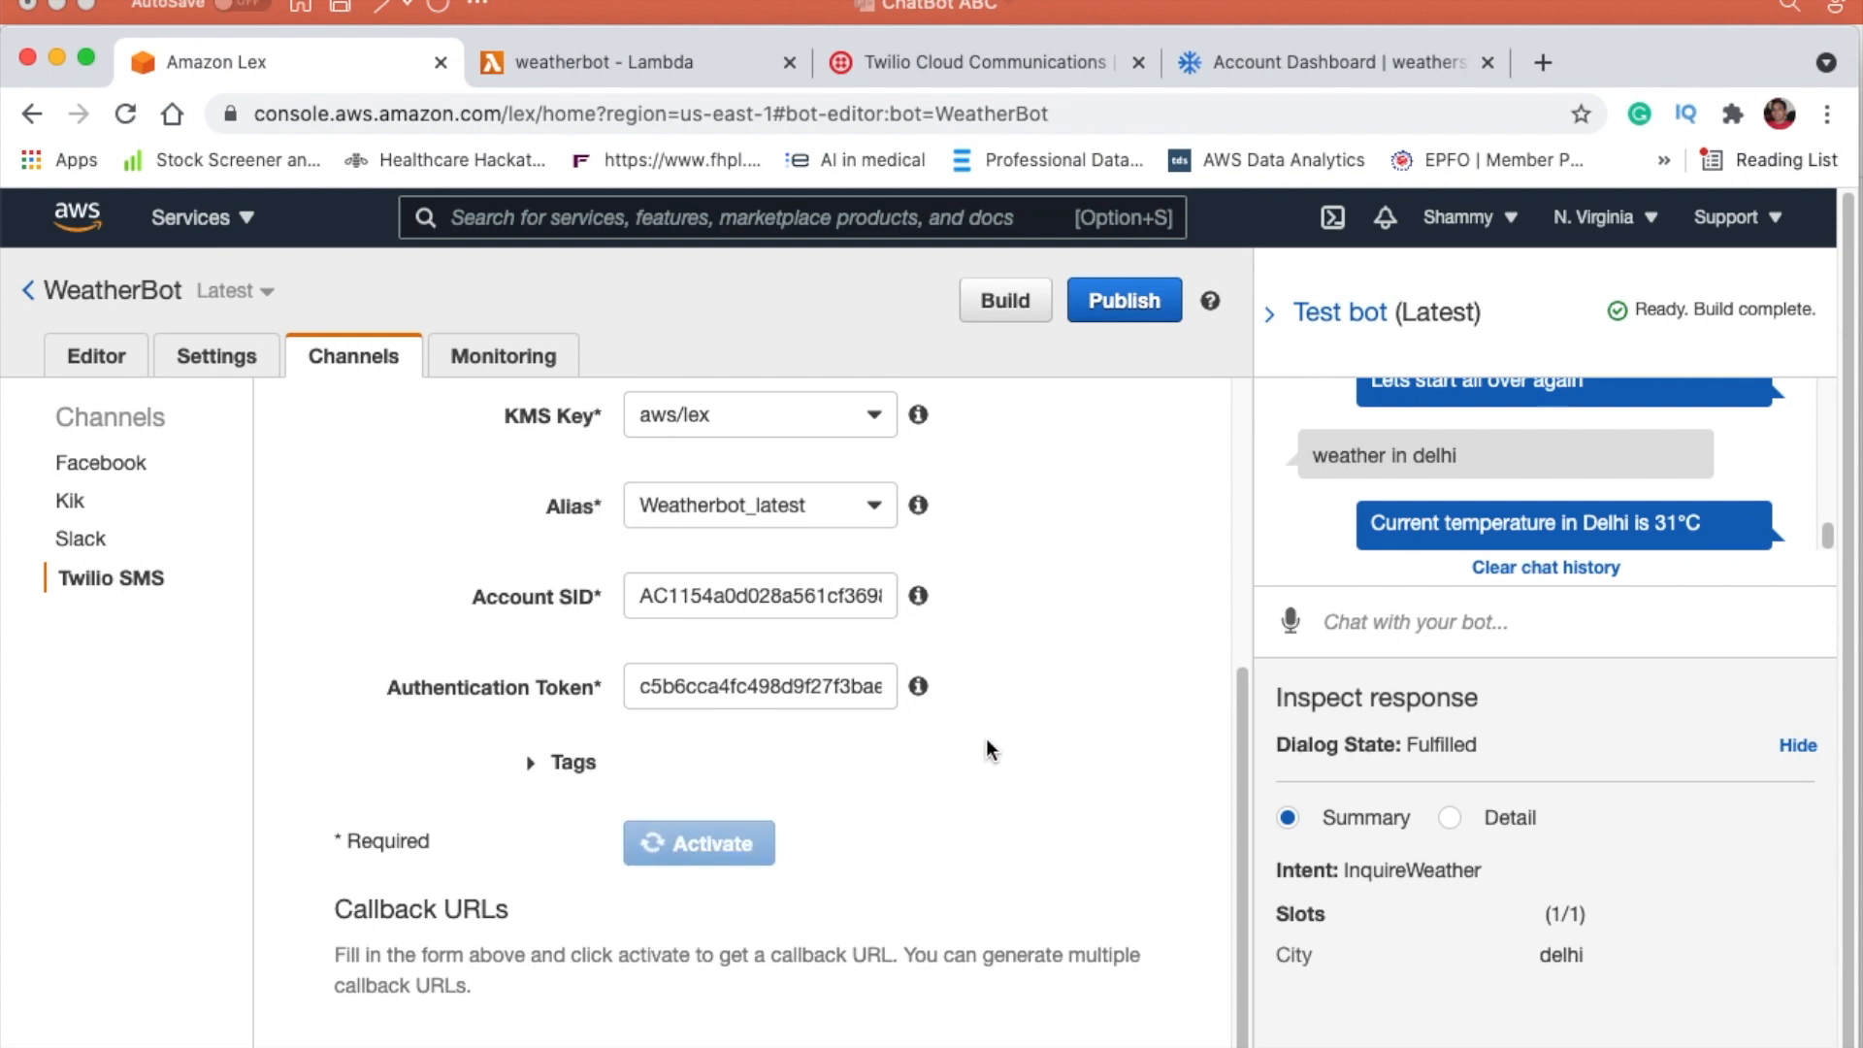
scroll(986, 749, down, 3)
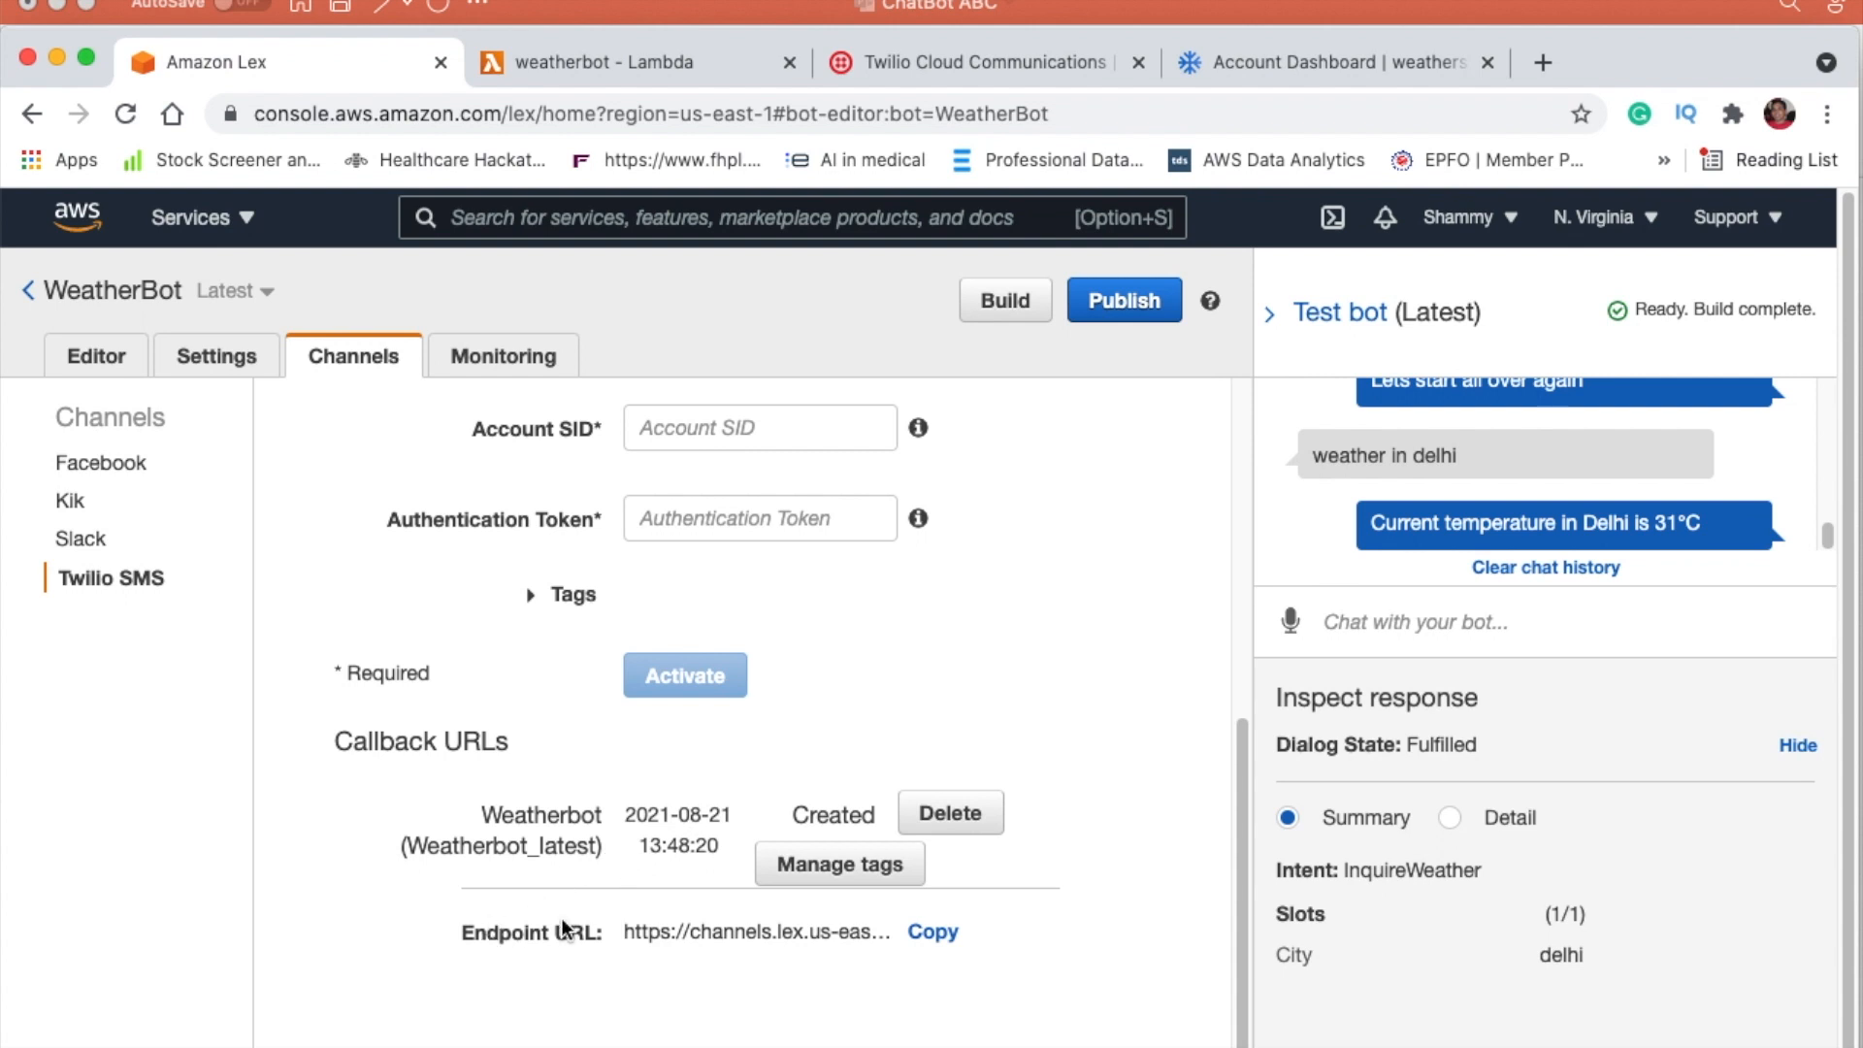
click(930, 932)
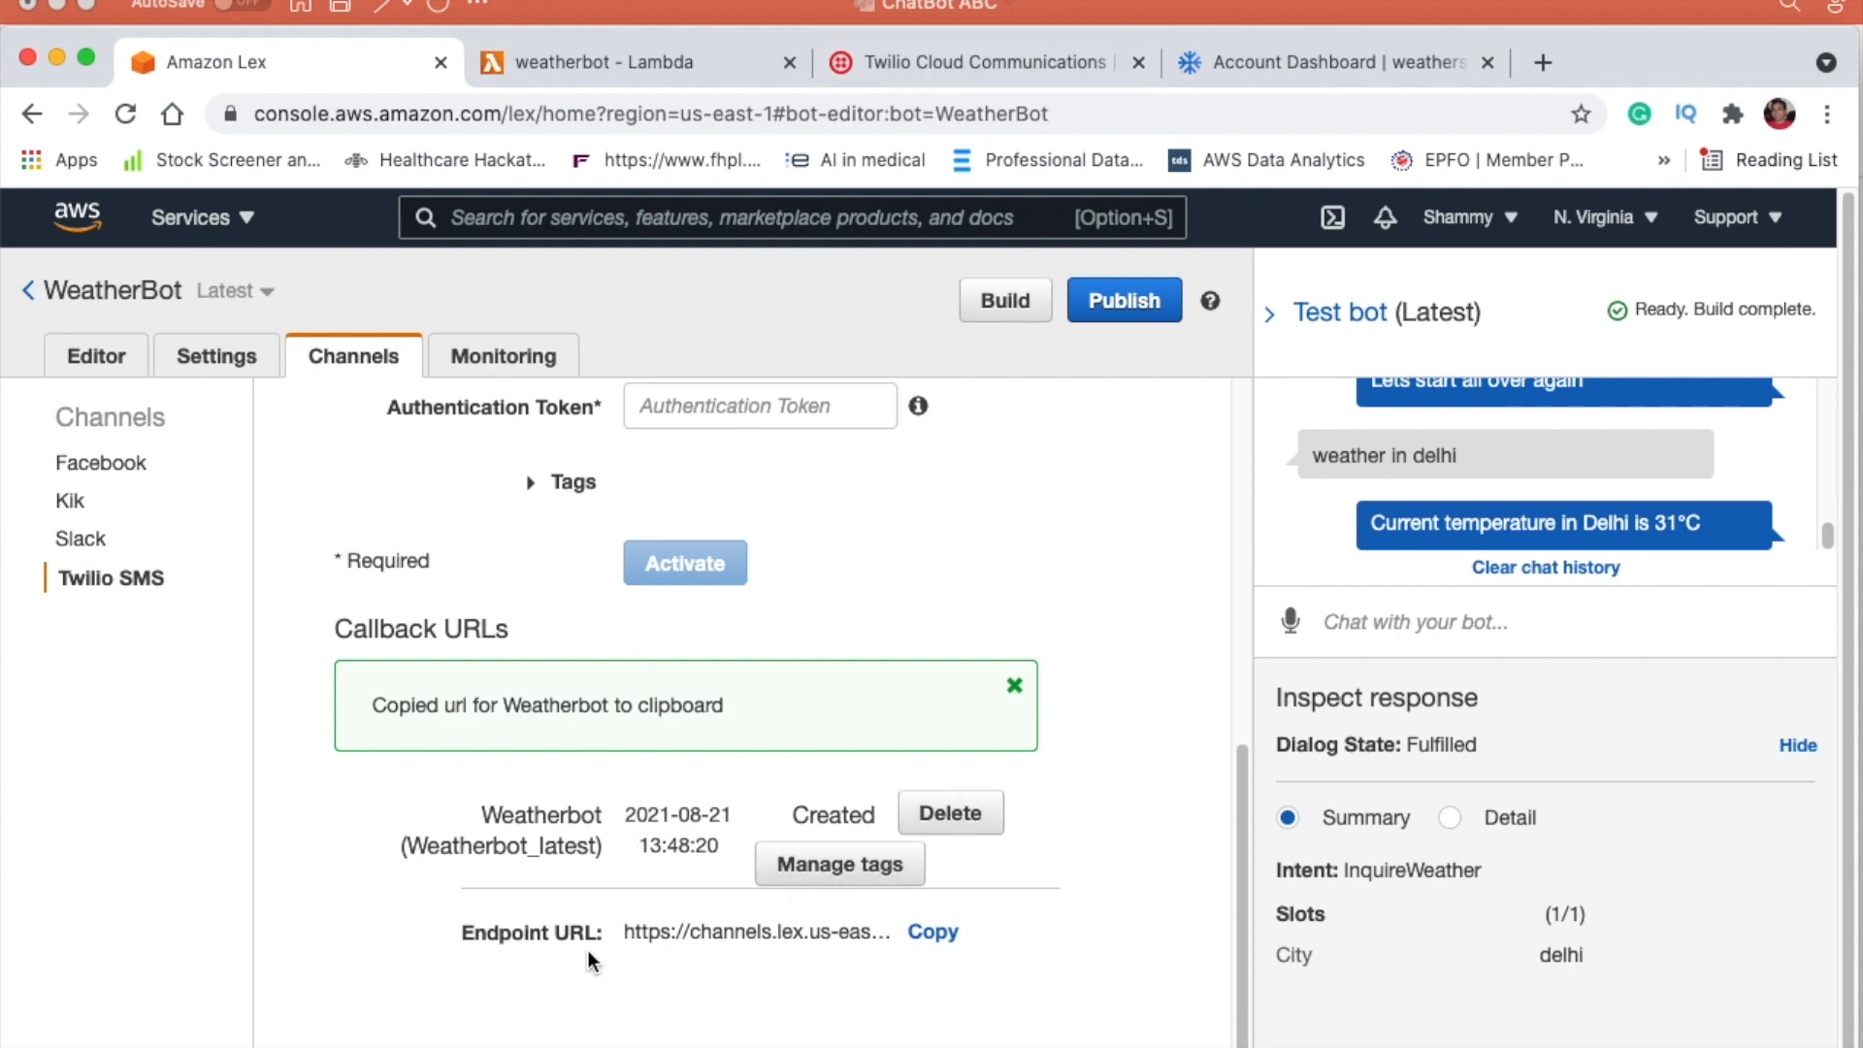
click(929, 933)
Step: Switch to the Twilio console and open the WhatsApp Sandbox Settings under Programmable Messaging
click(1017, 62)
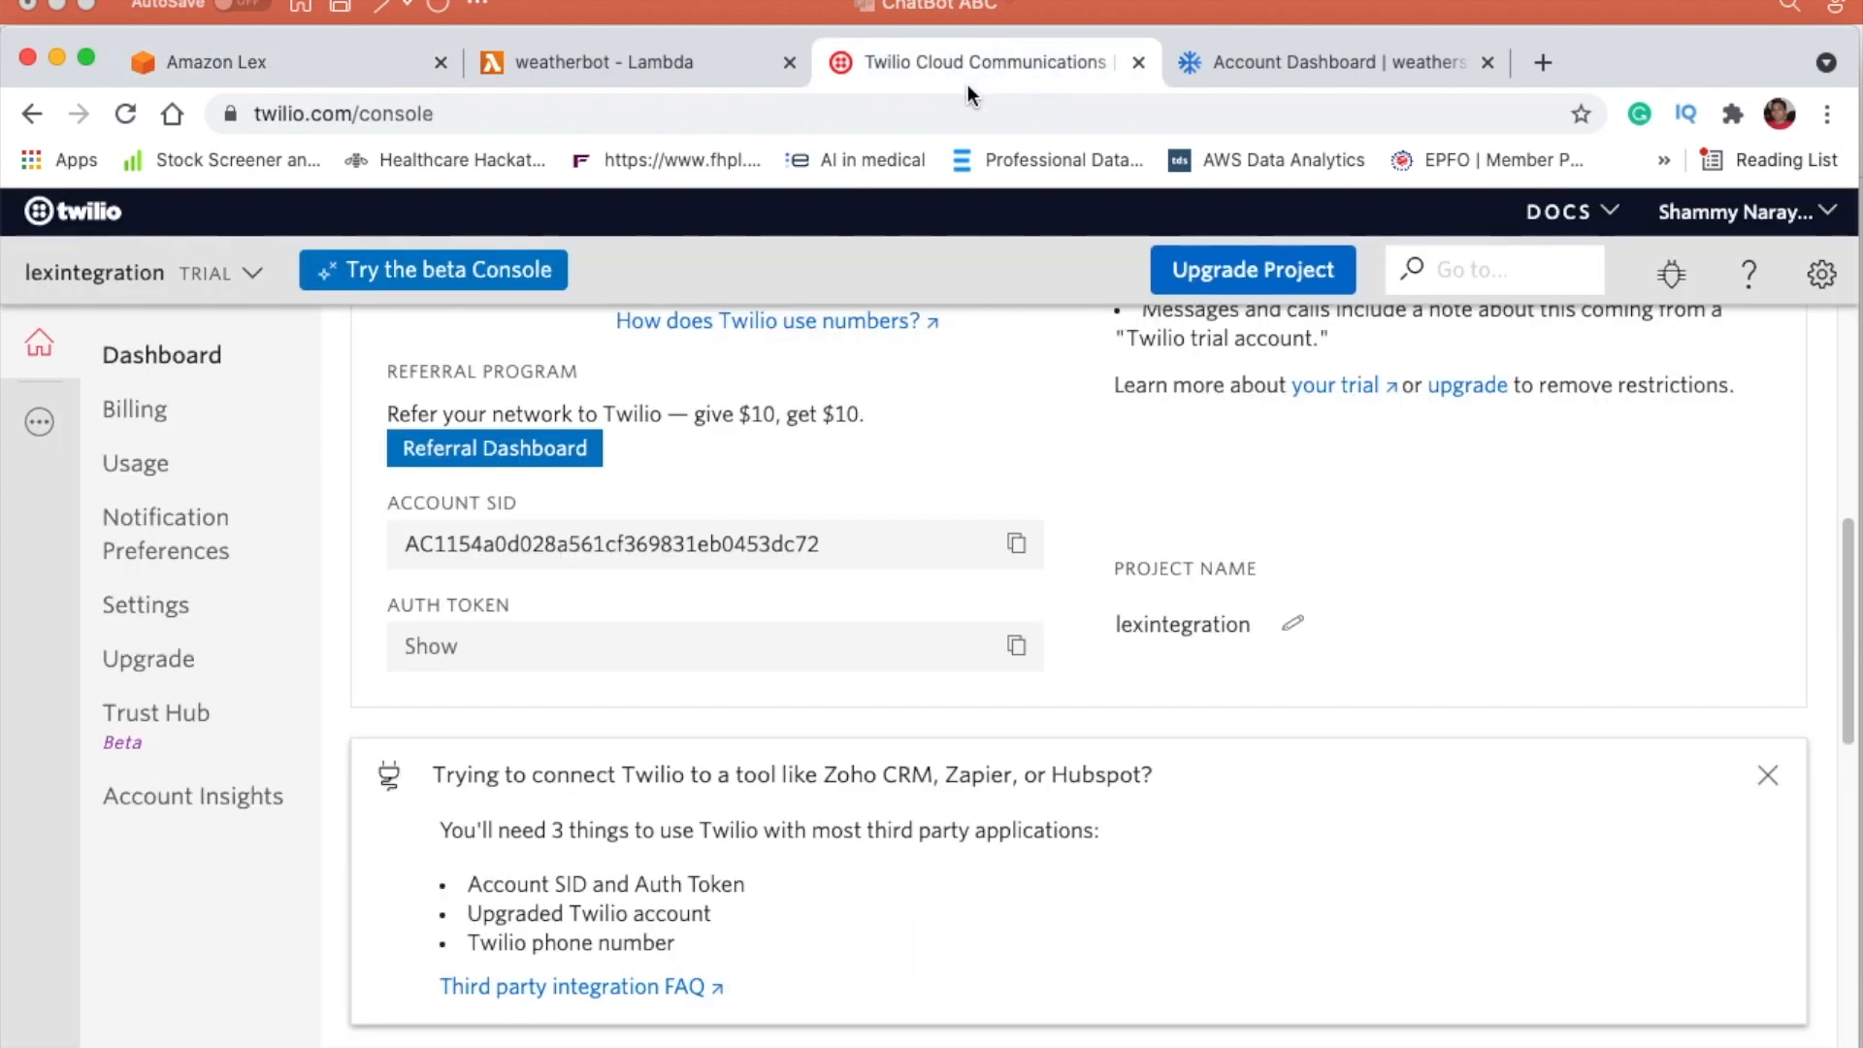
click(43, 422)
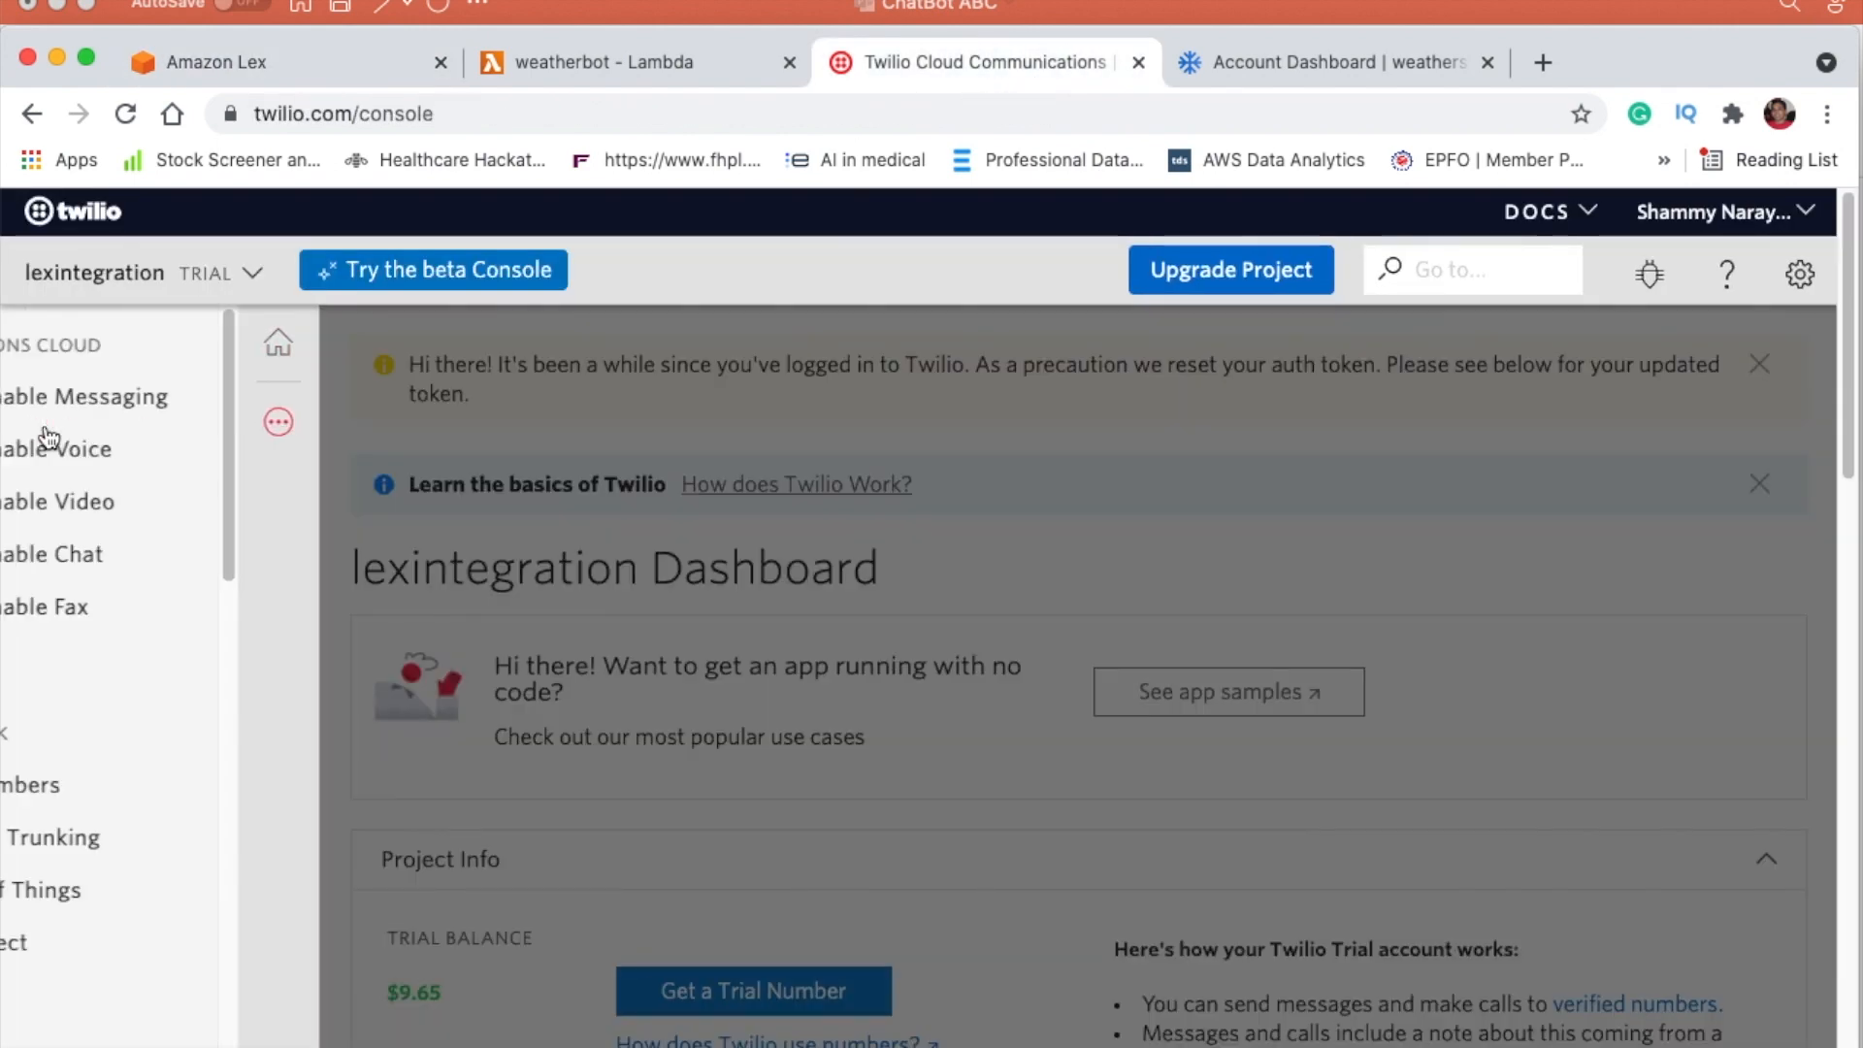
click(237, 399)
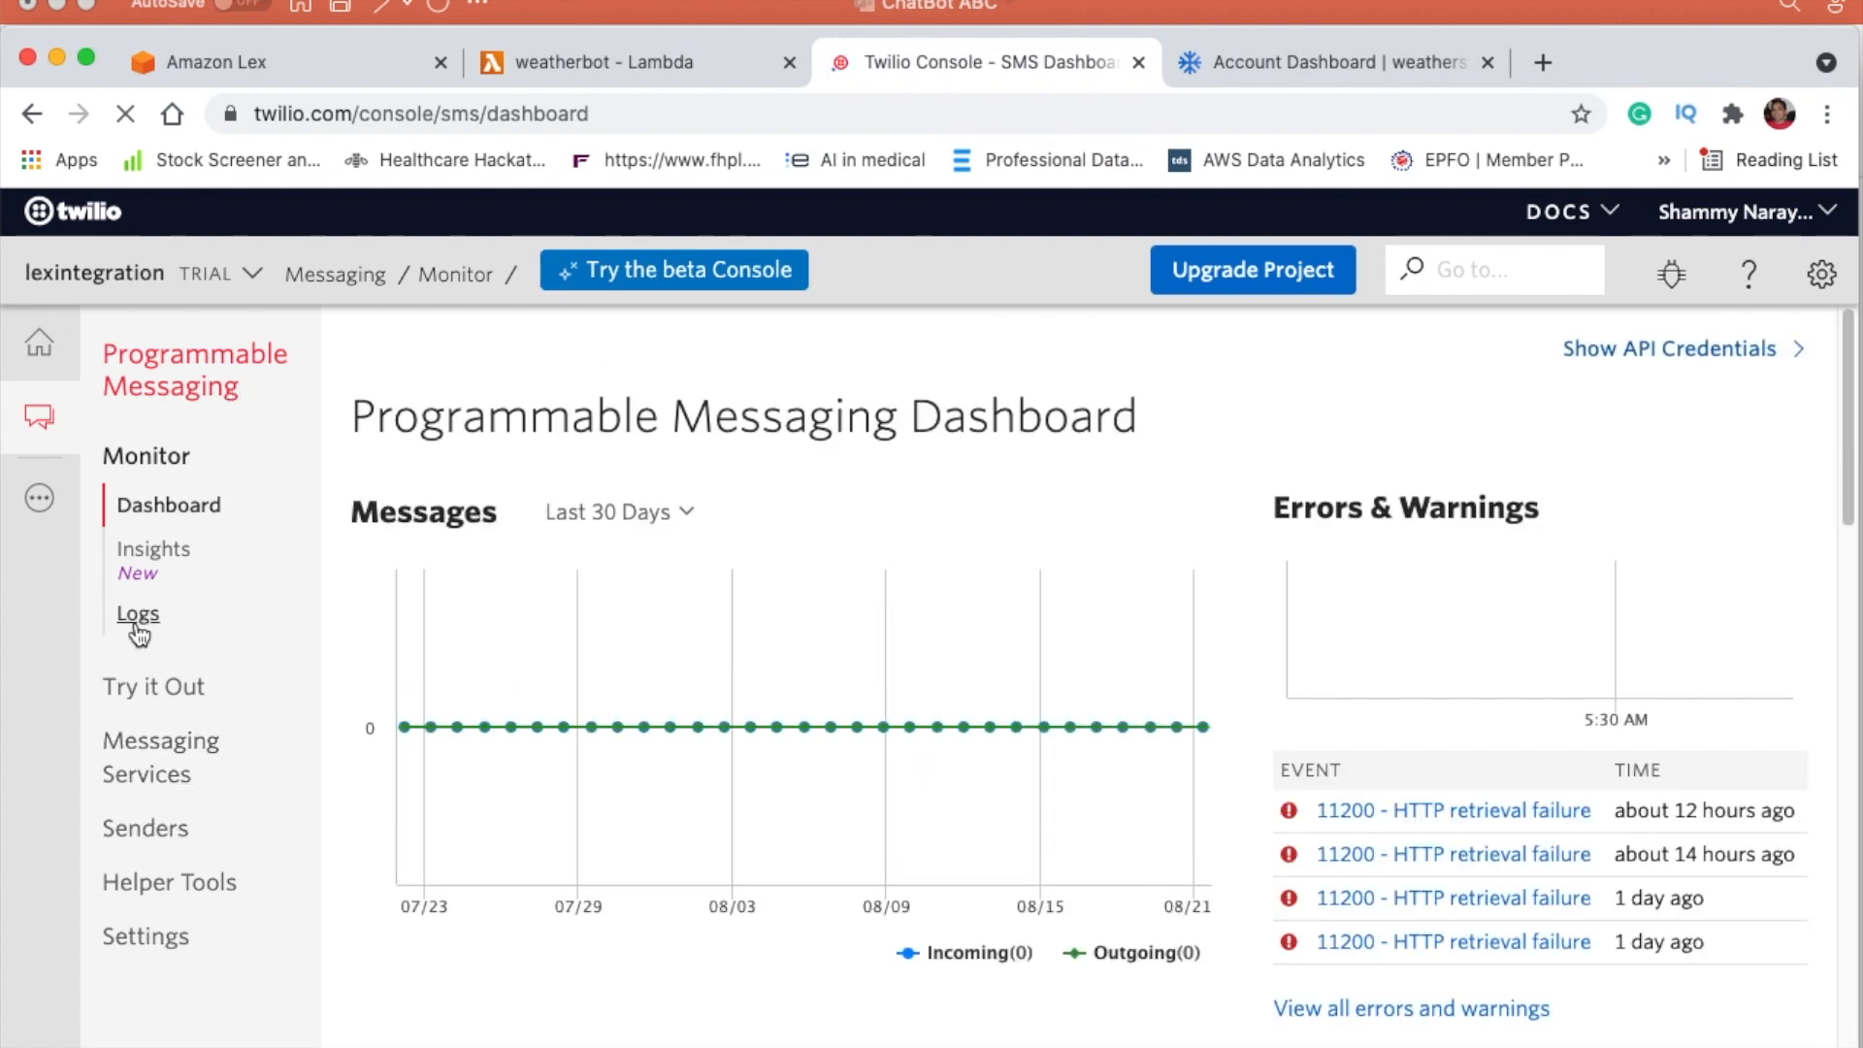
click(145, 936)
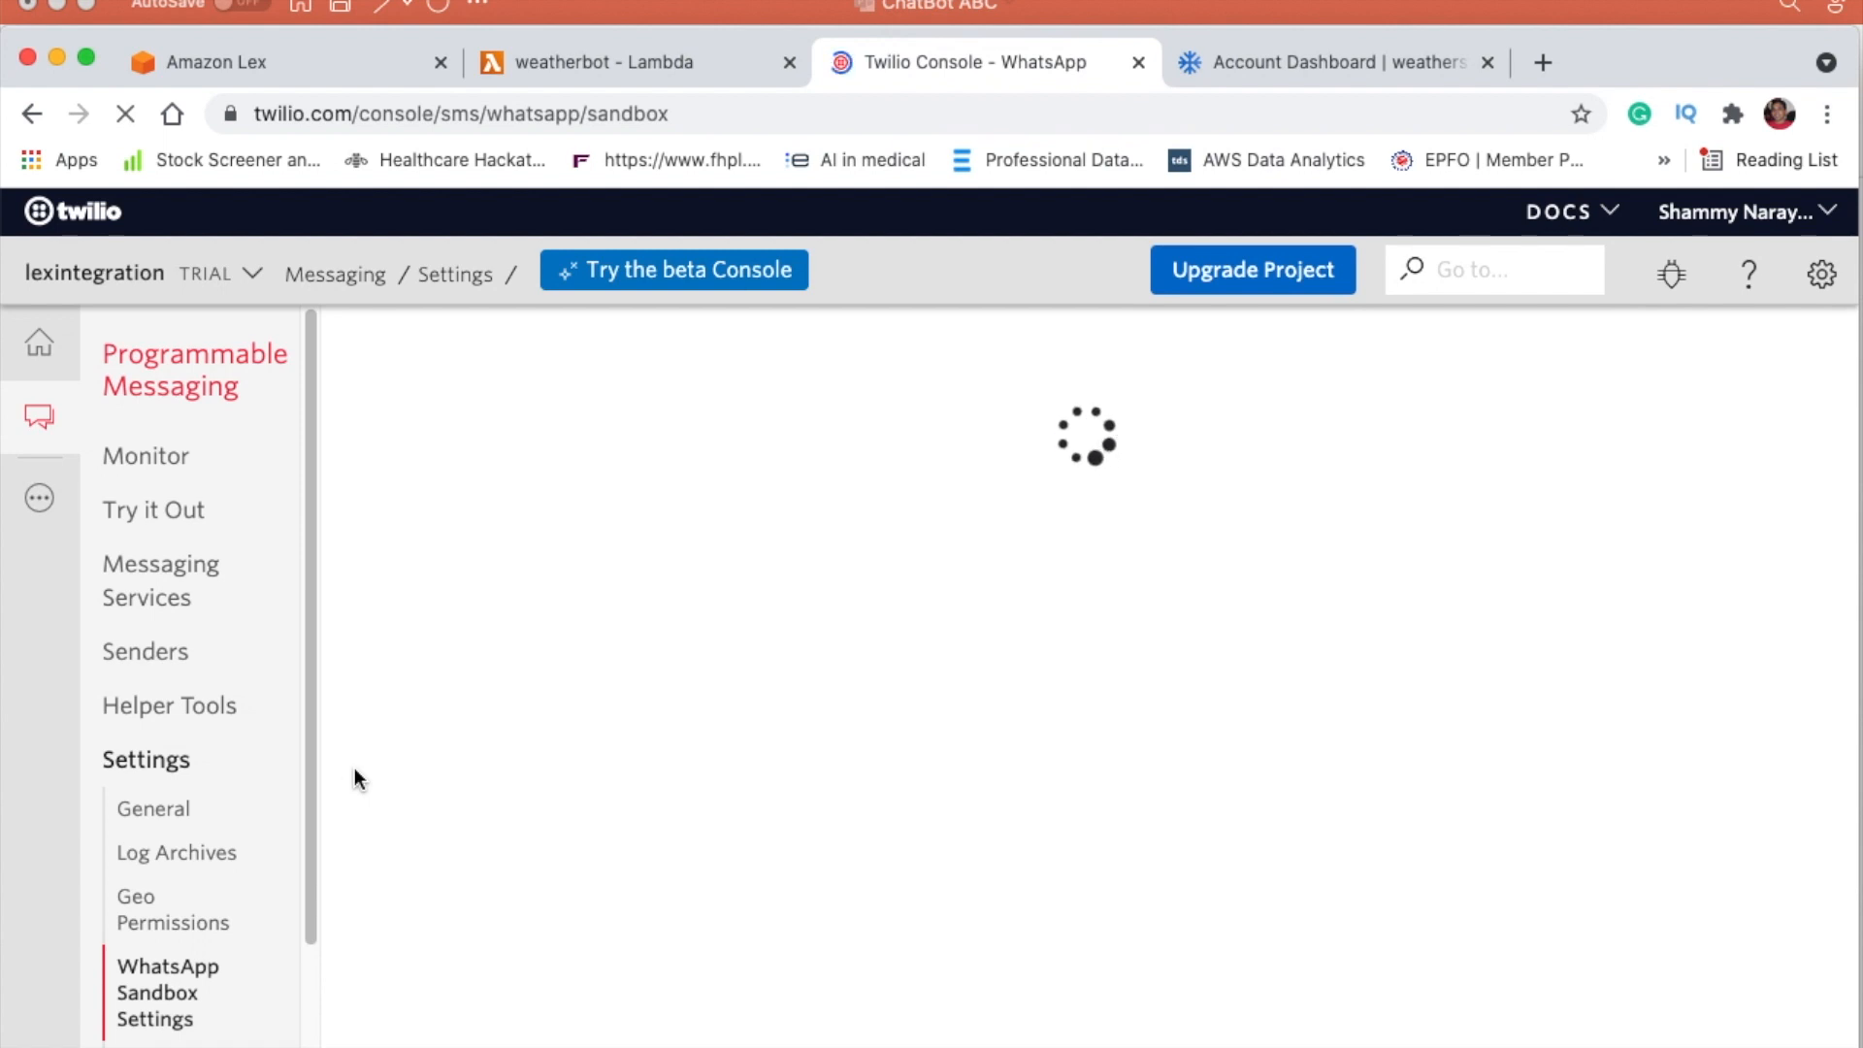
Step: Paste the Lex endpoint URL as both the sandbox's incoming message webhook and status callback URL, and save the settings
click(664, 735)
right_click(663, 734)
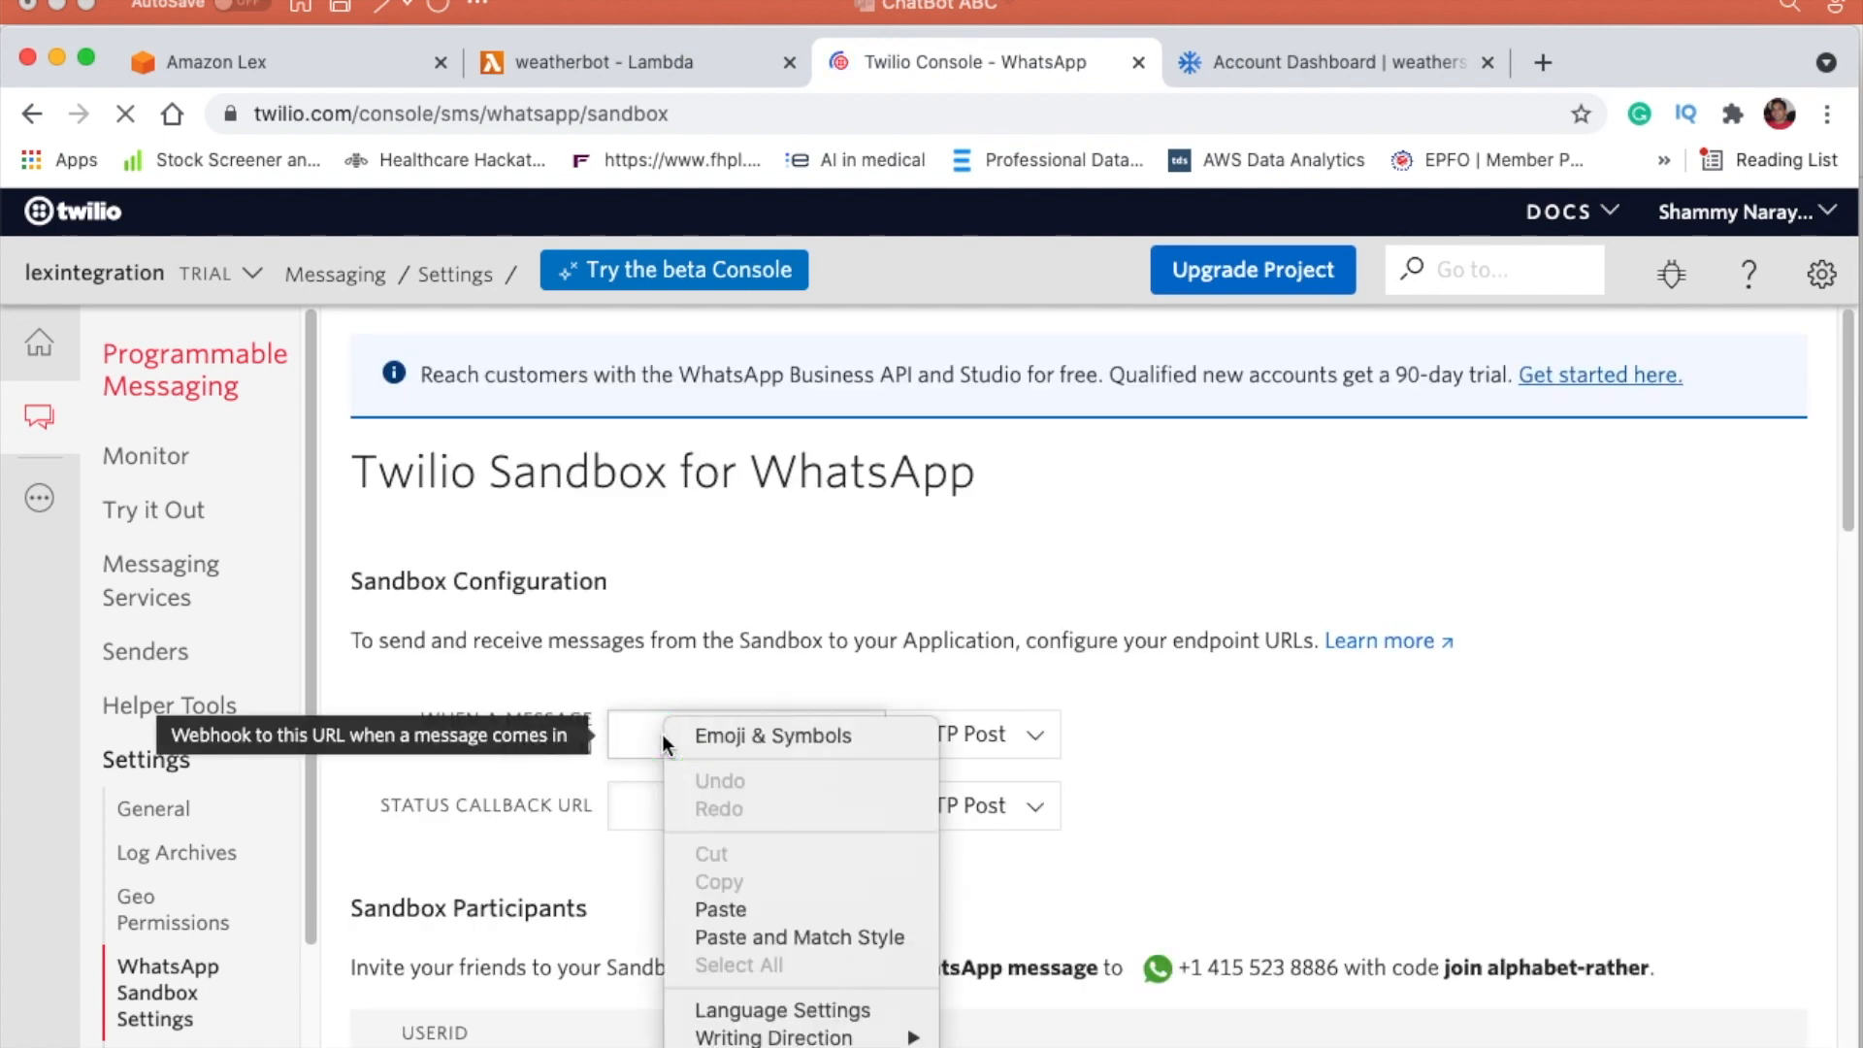
click(716, 907)
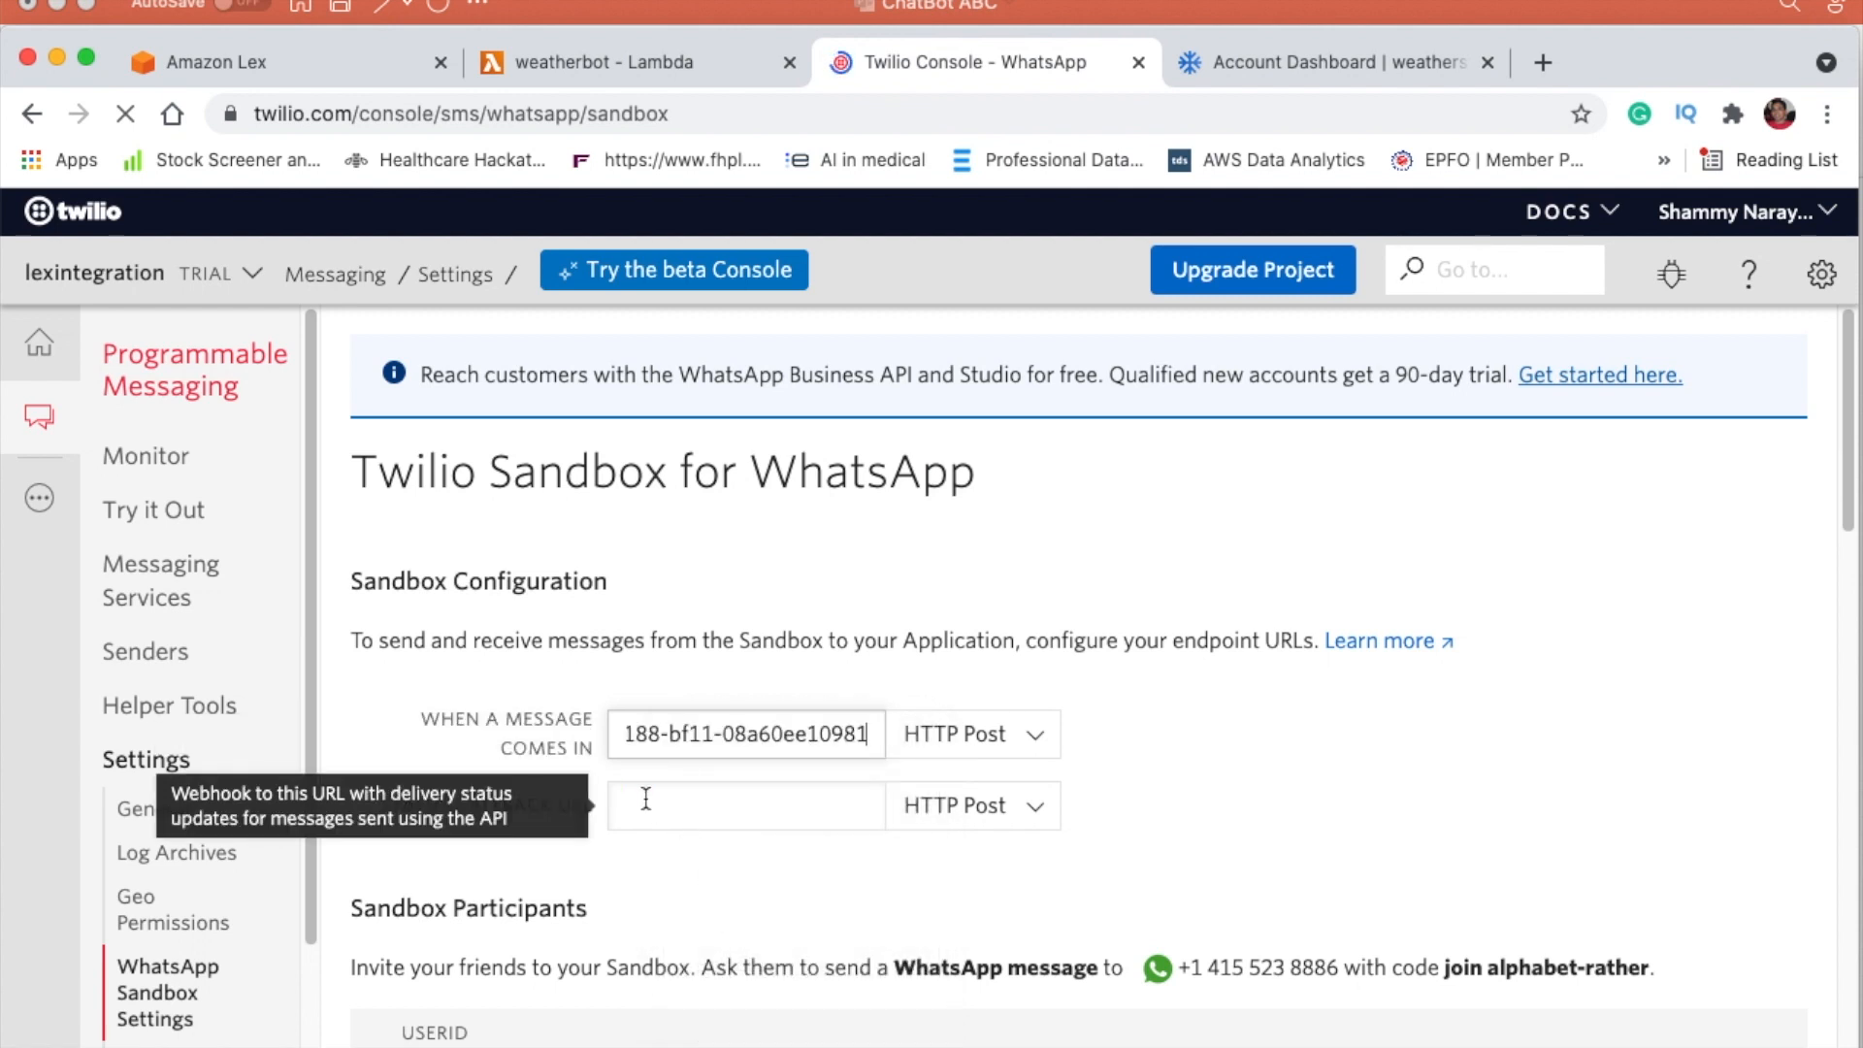
click(642, 807)
right_click(643, 806)
click(716, 907)
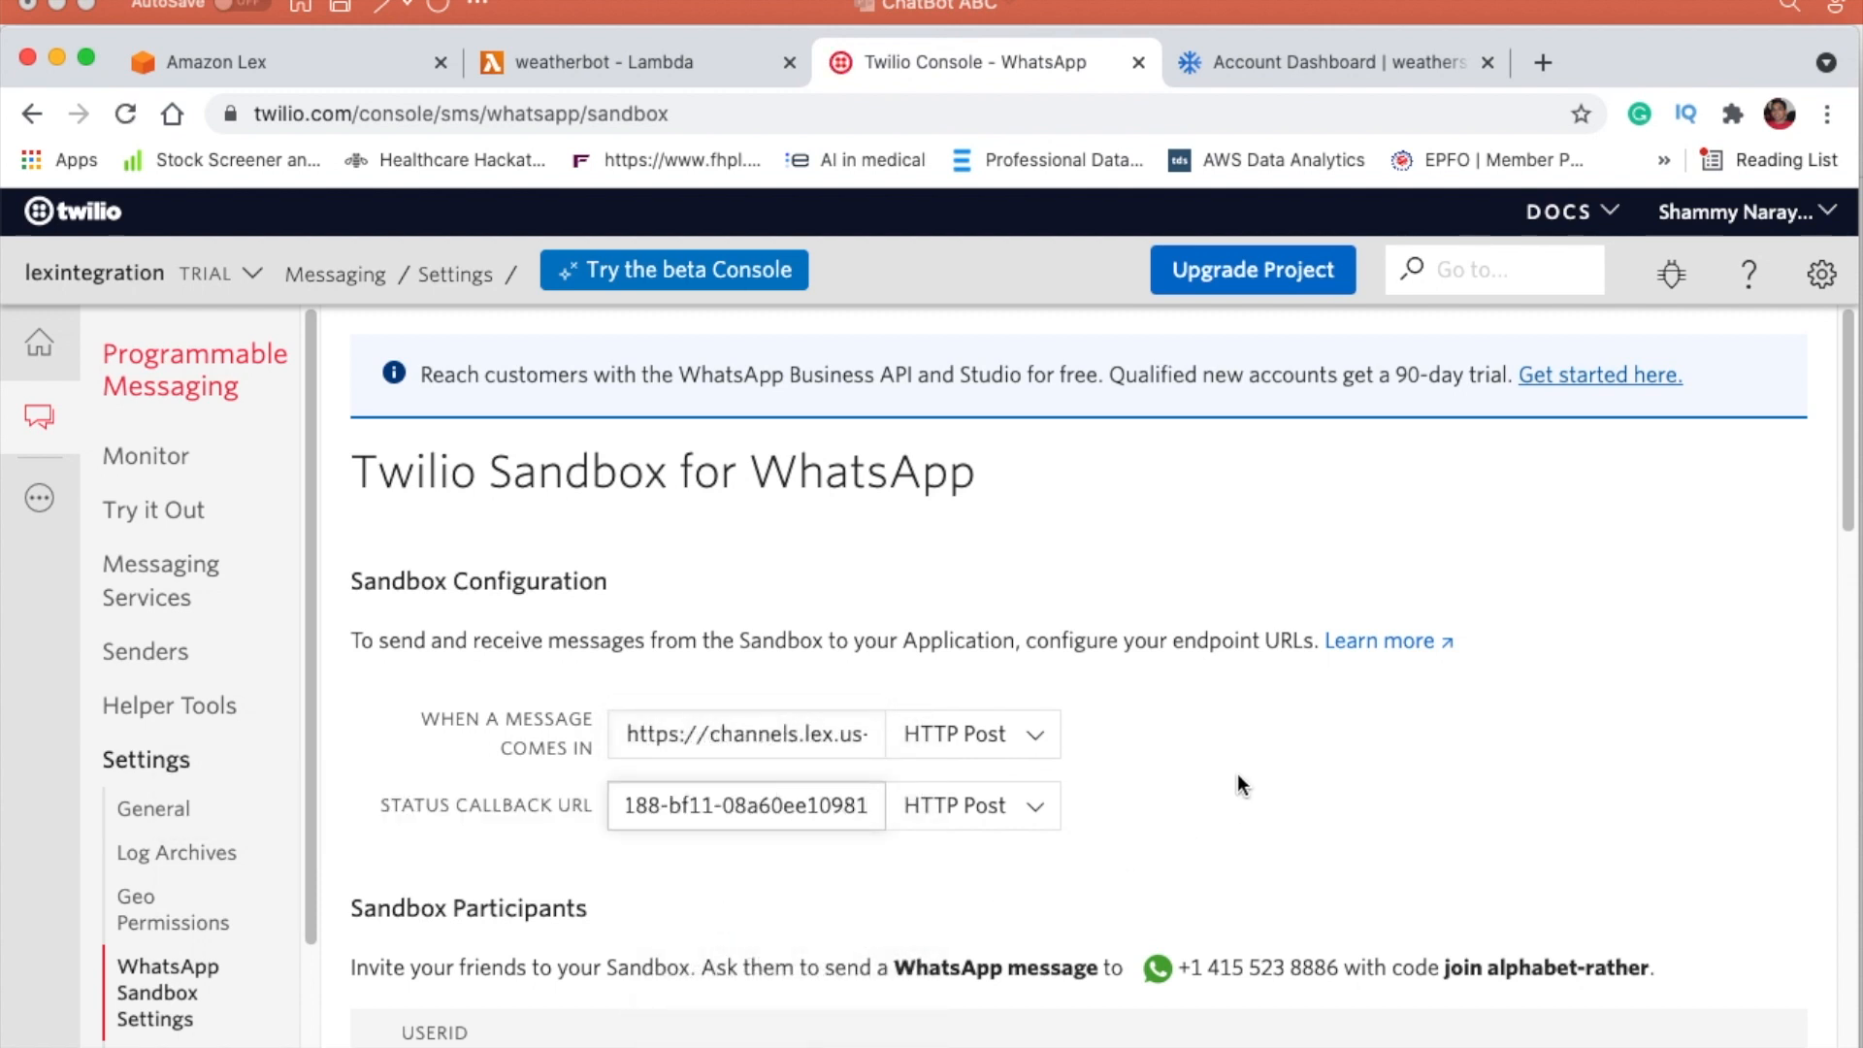
scroll(1240, 776, down, 10)
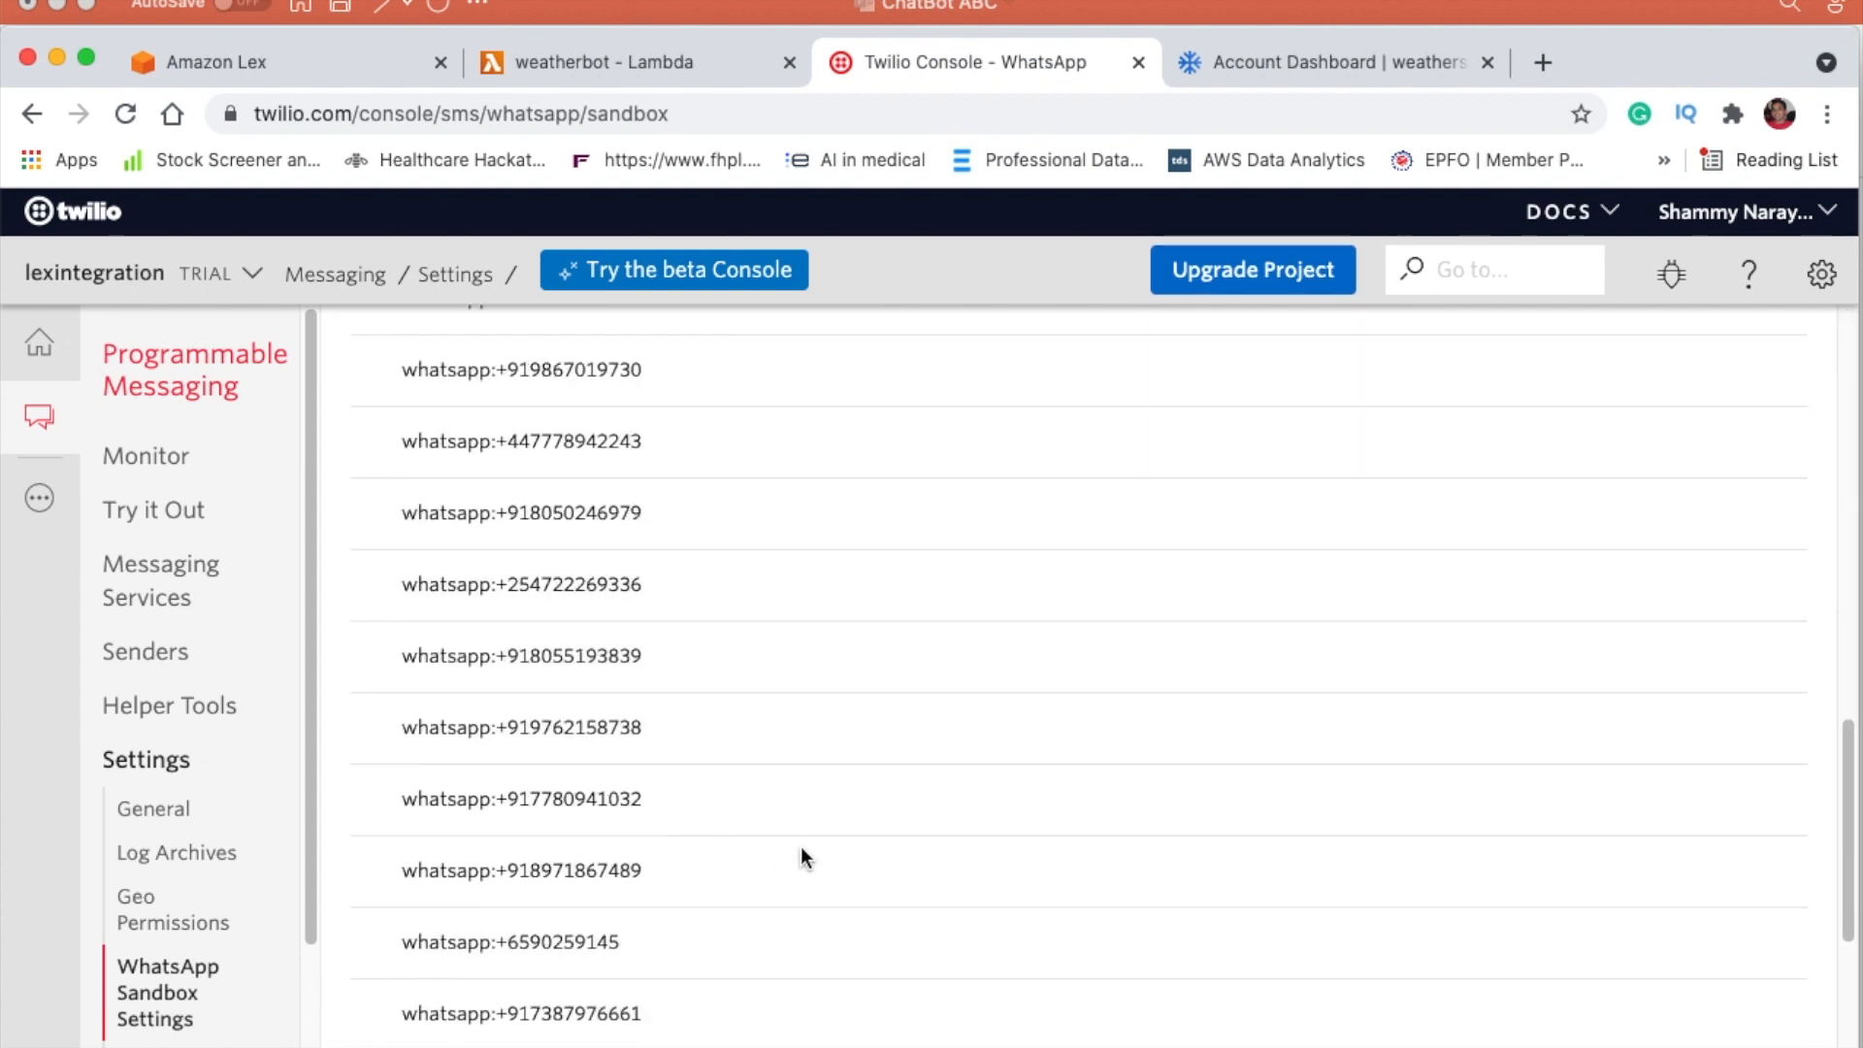
scroll(801, 846, down, 5)
click(446, 1012)
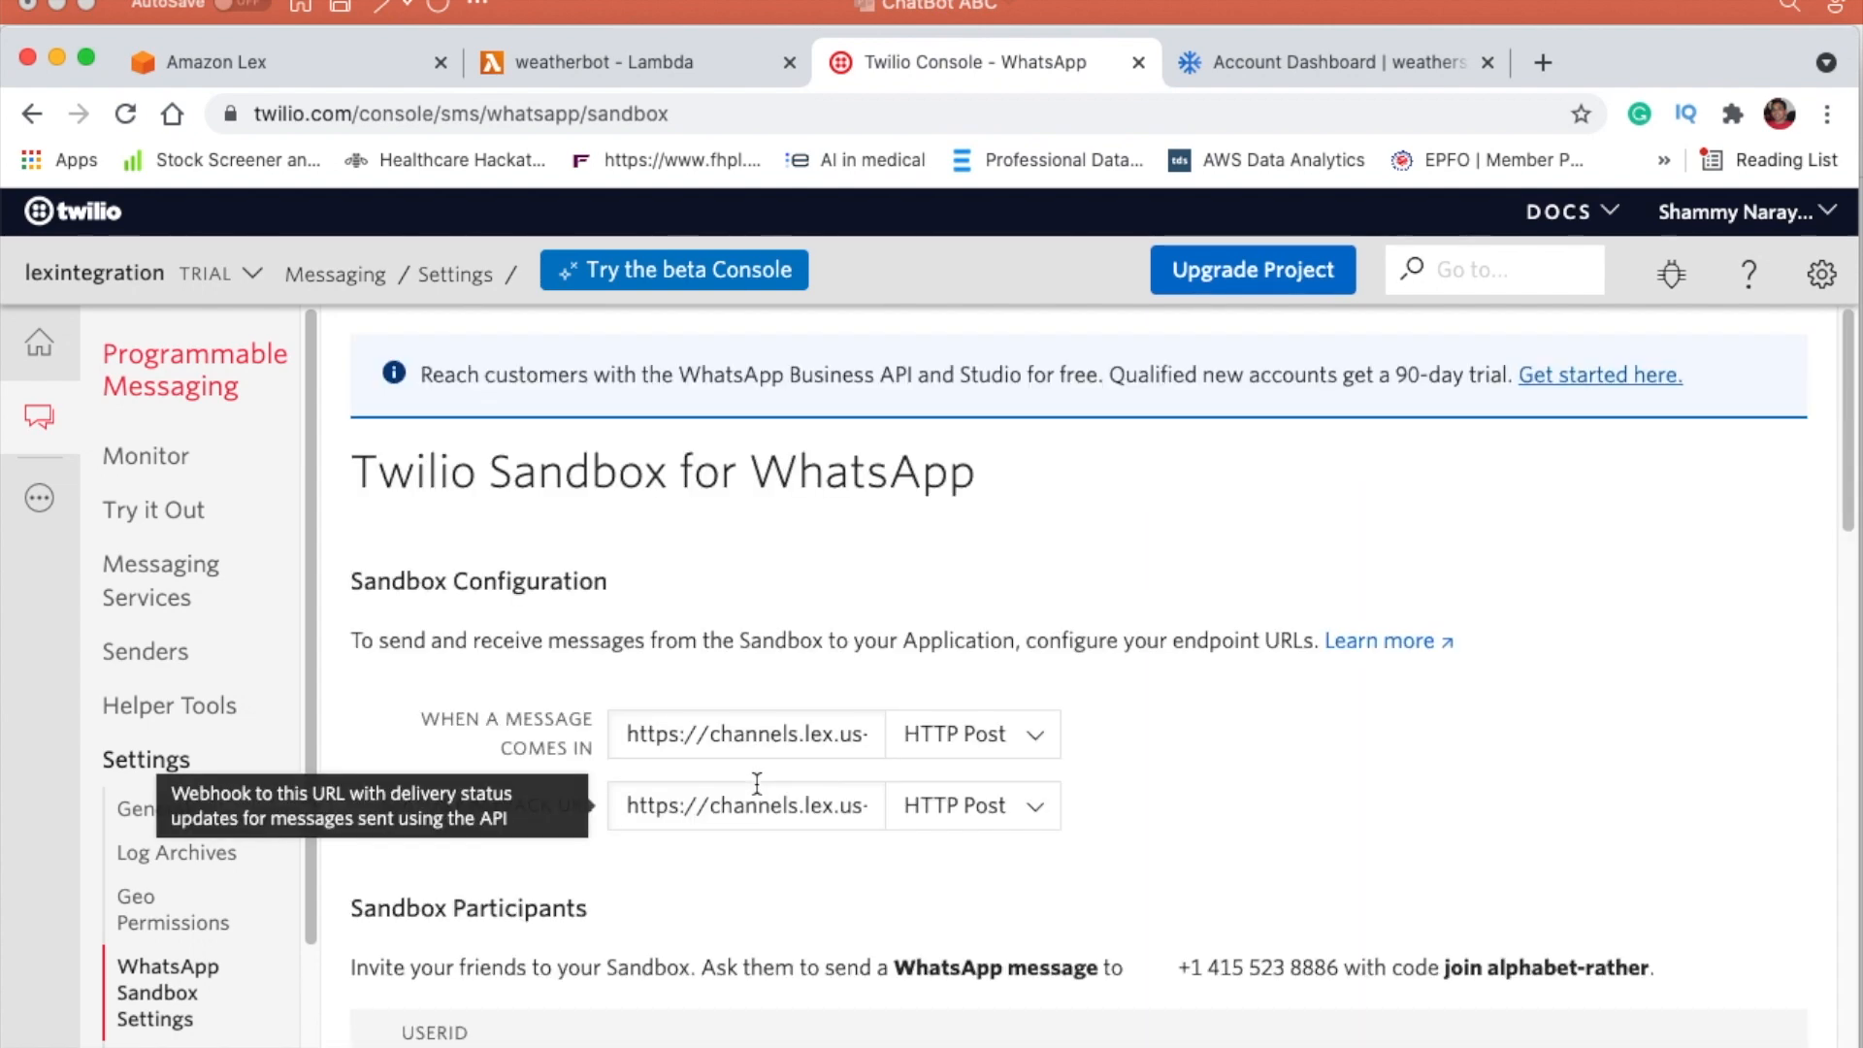
scroll(1225, 831, down, 1)
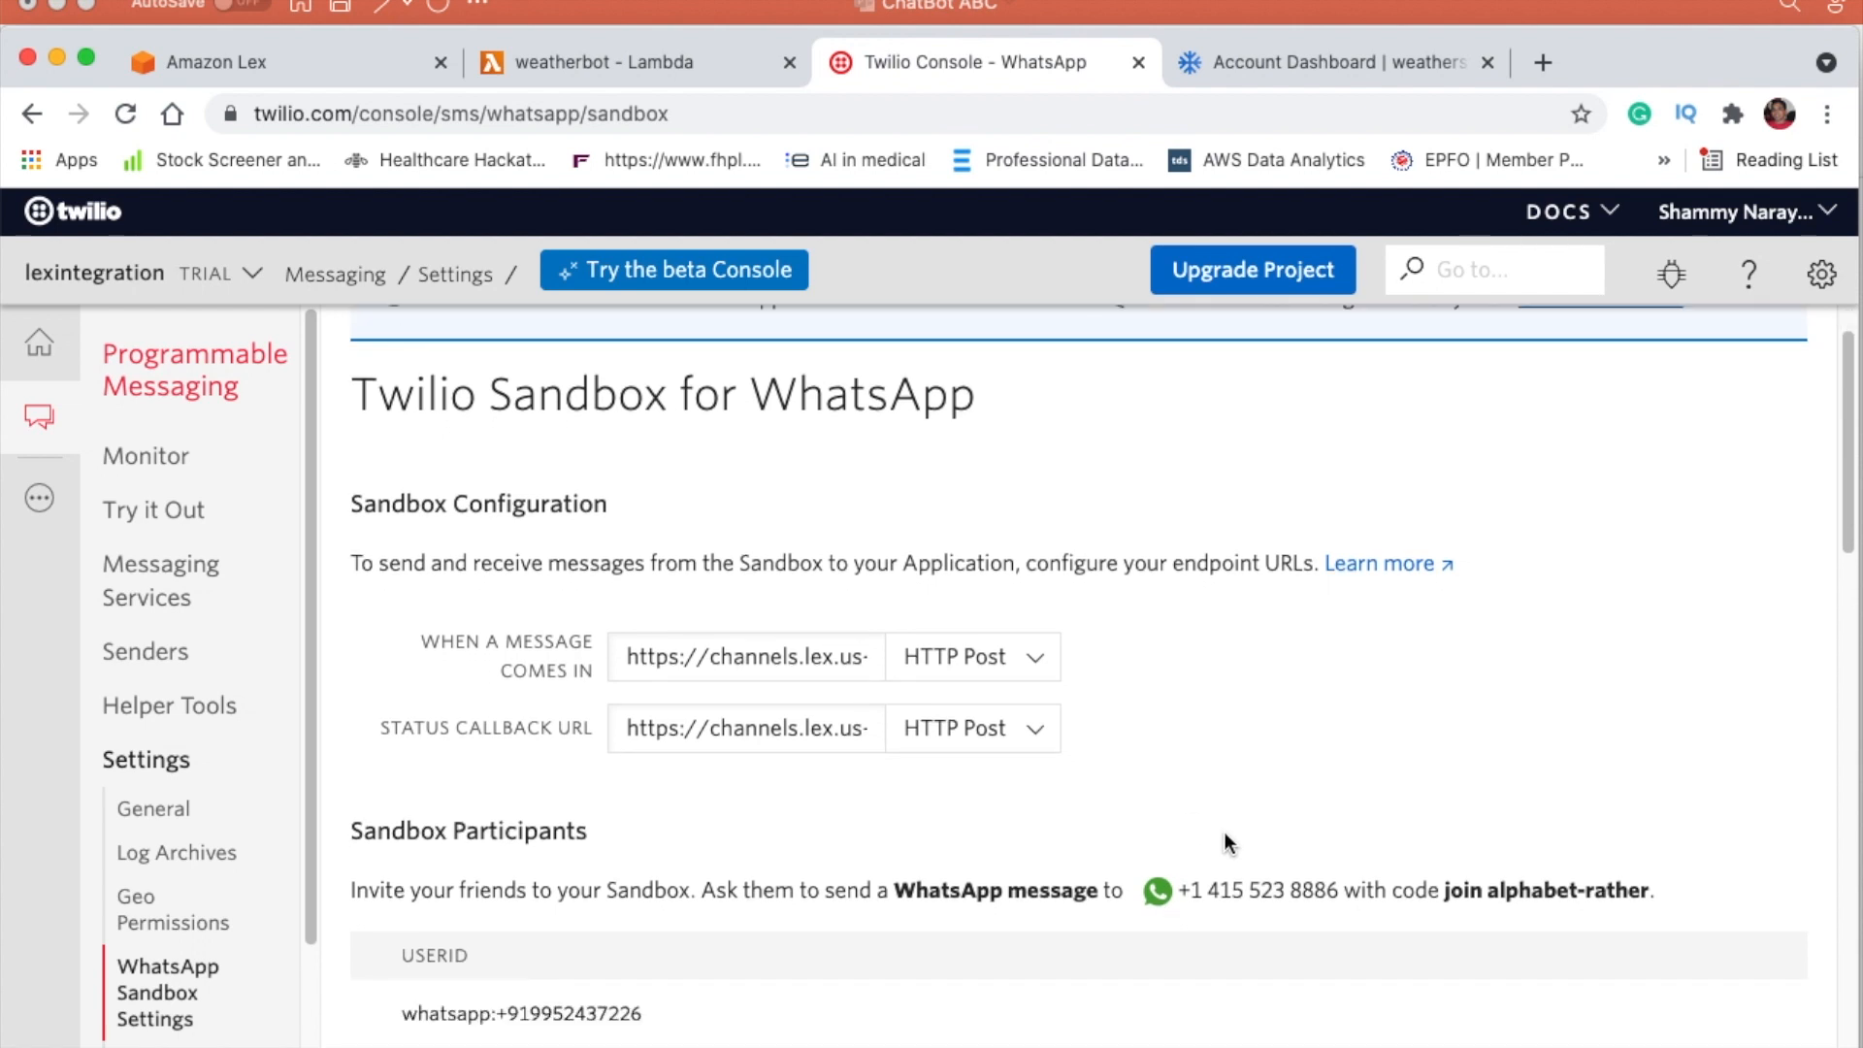
Step: Highlight the sandbox's WhatsApp number and its join code in the Sandbox Participants invitation
scroll(1225, 843, down, 2)
drag(1195, 753, 1336, 760)
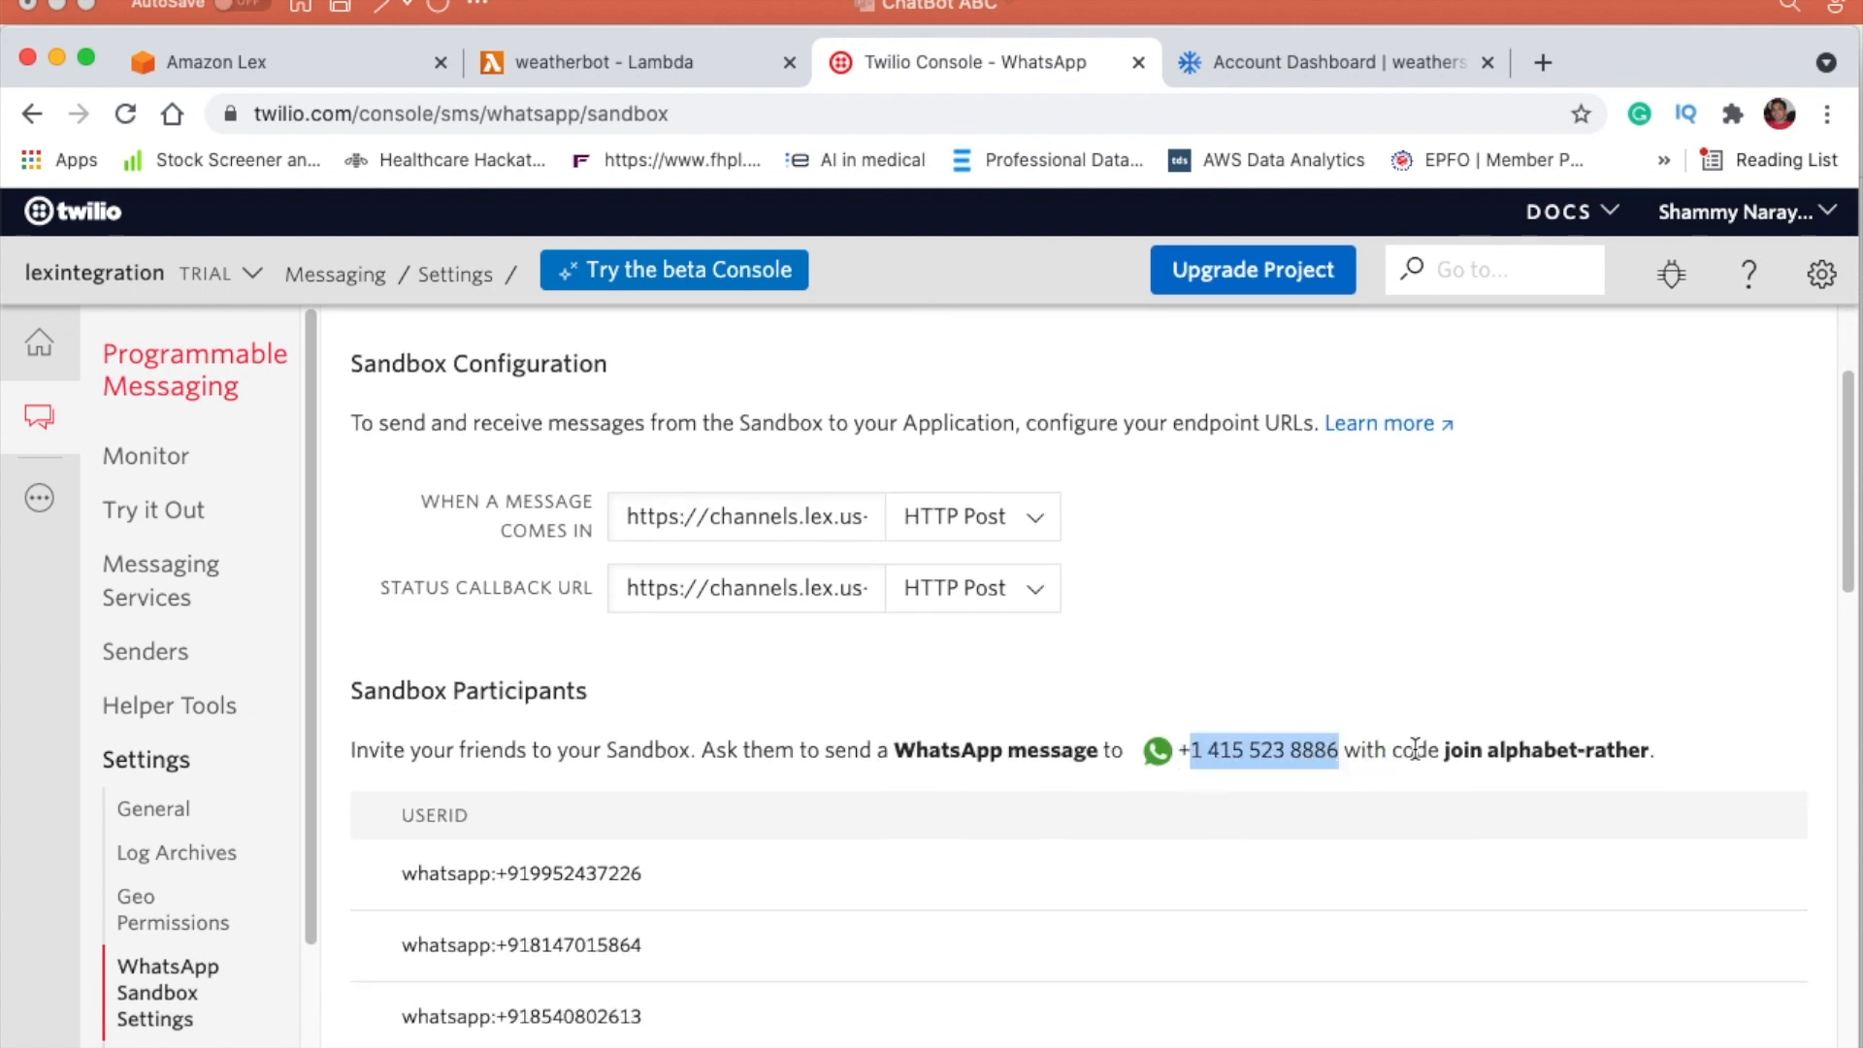
drag(1443, 752, 1661, 755)
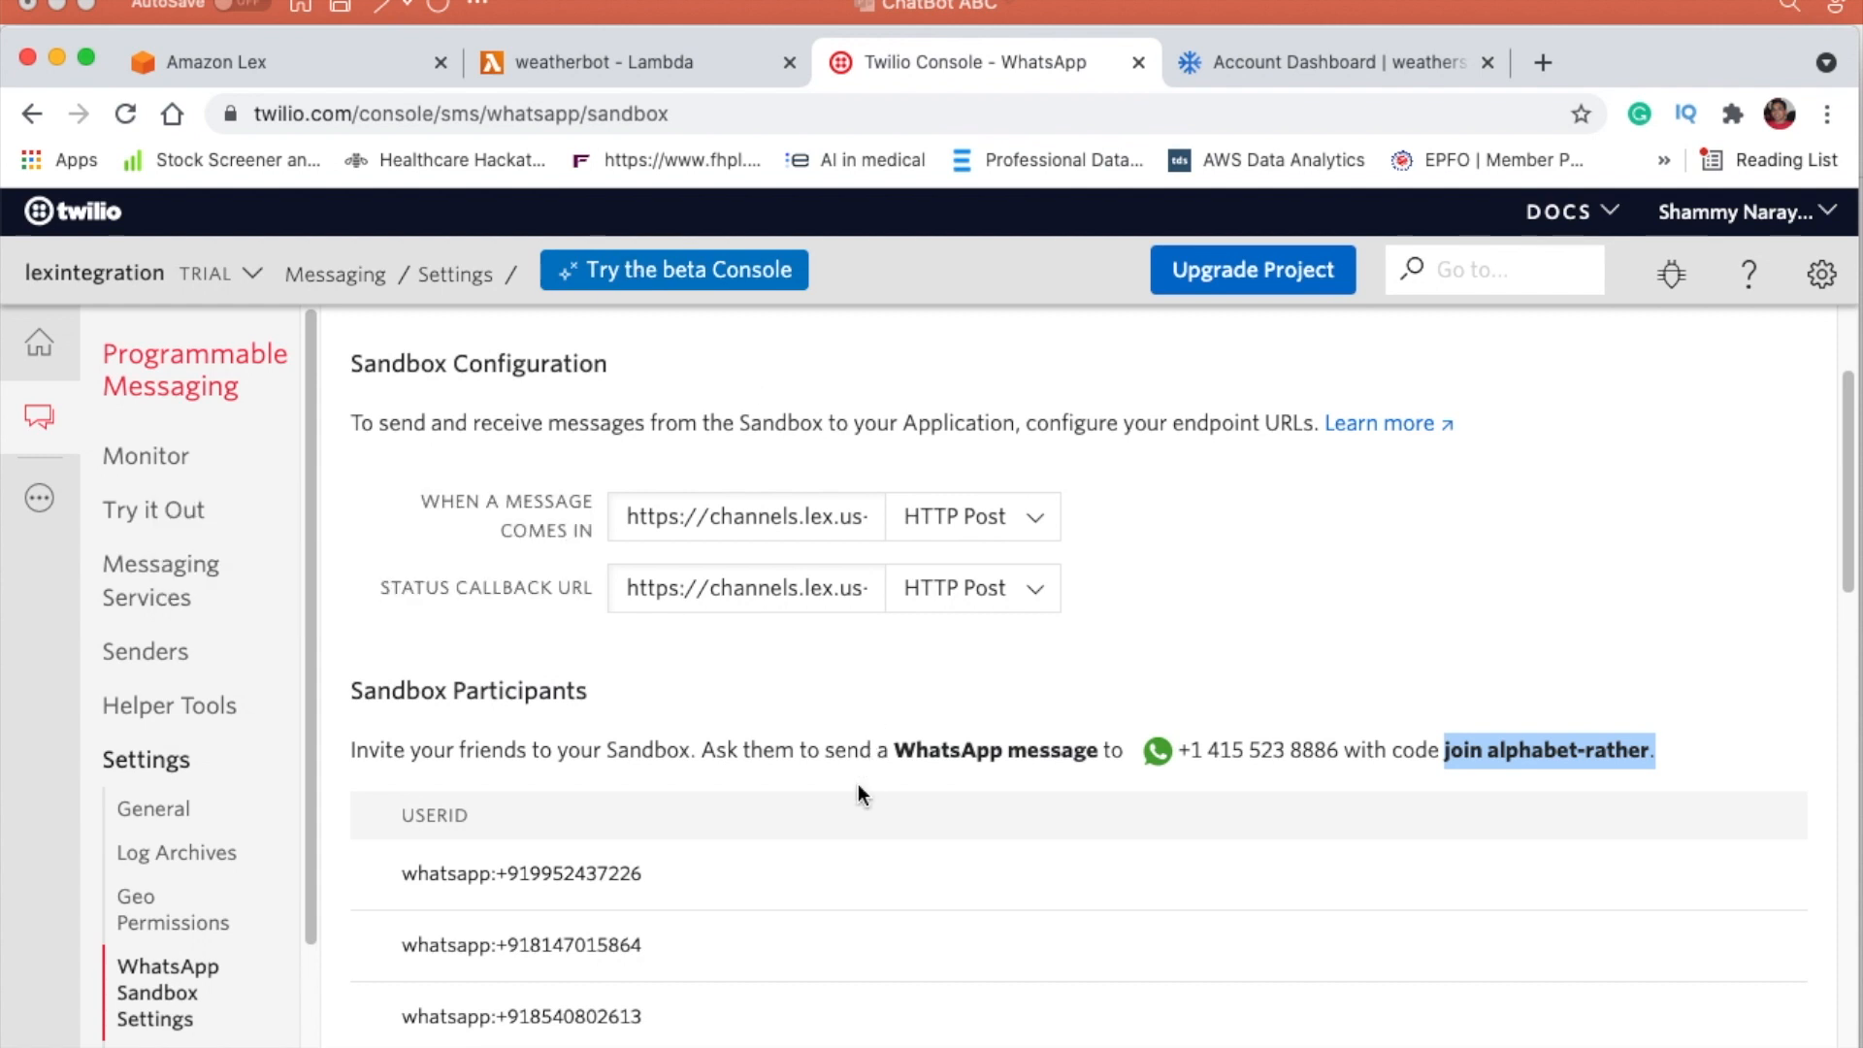
Step: Review the WeatherBot channel in Amazon Lex, the weatherbot Lambda code and the Twilio sandbox endpoint settings as one message flow
click(344, 62)
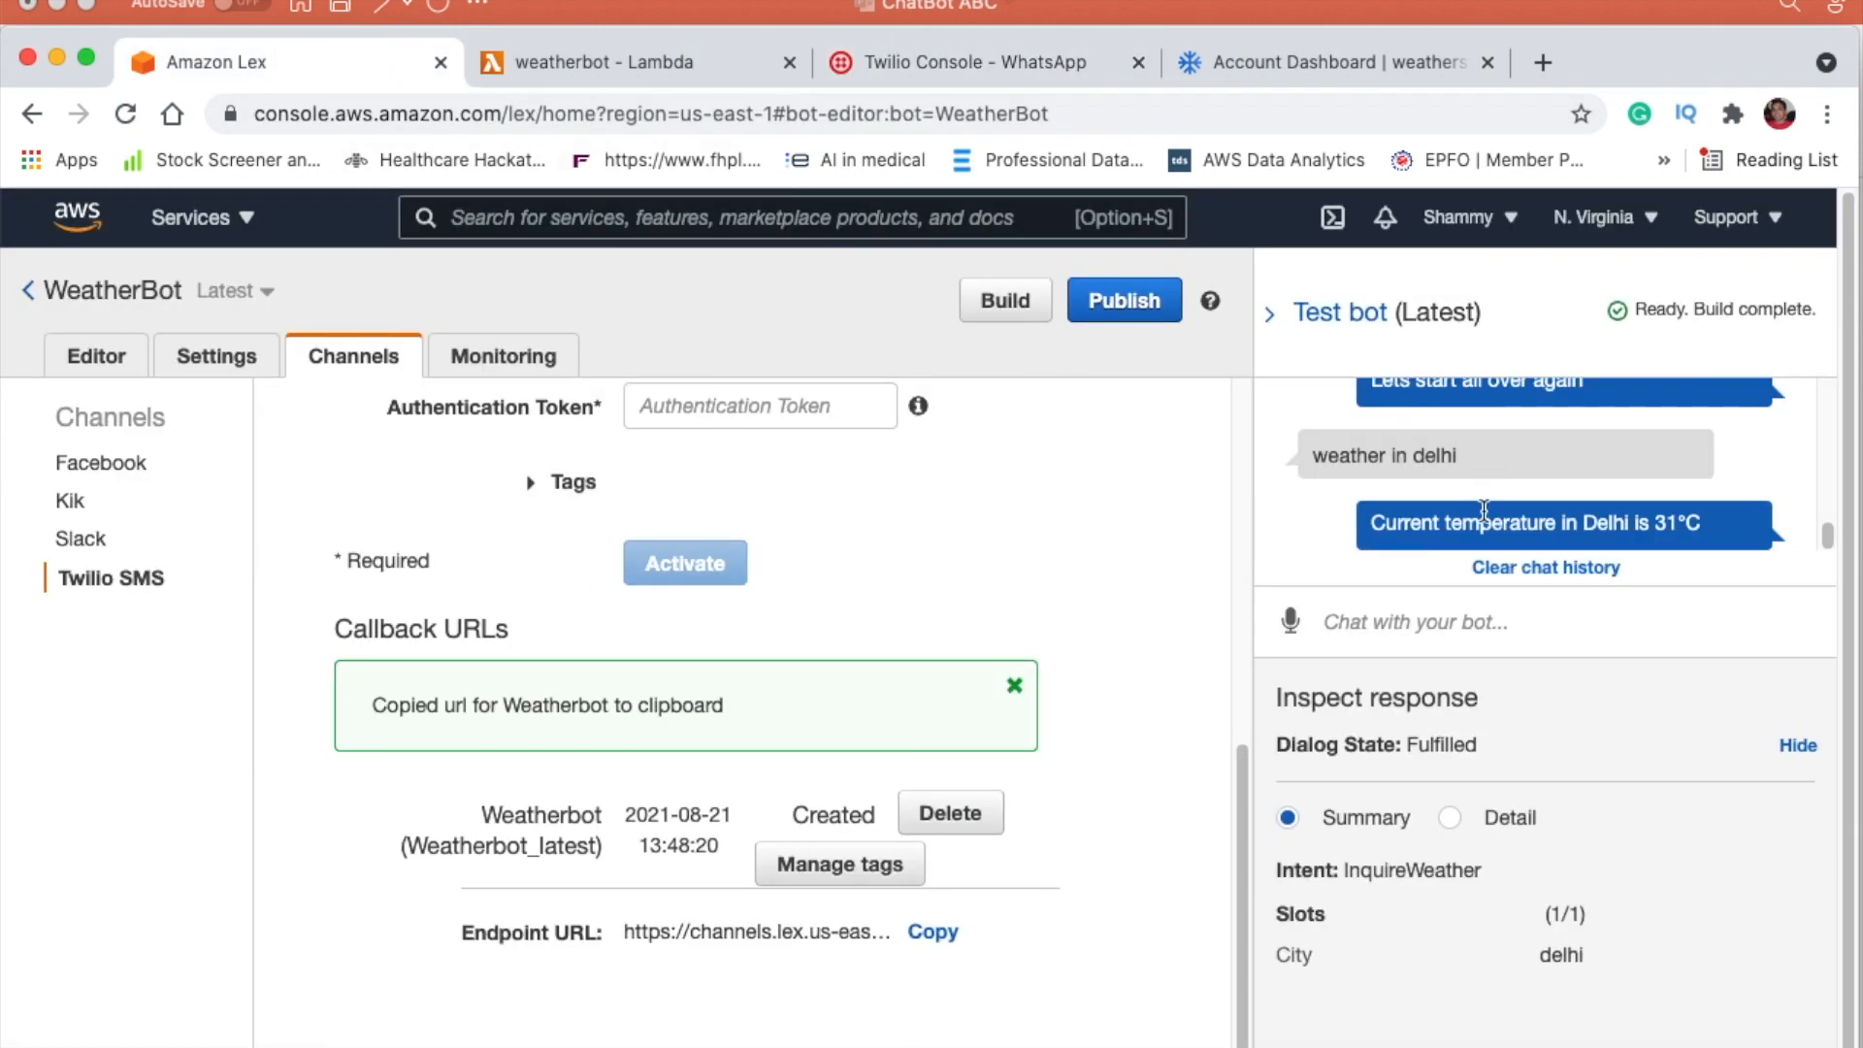
click(624, 58)
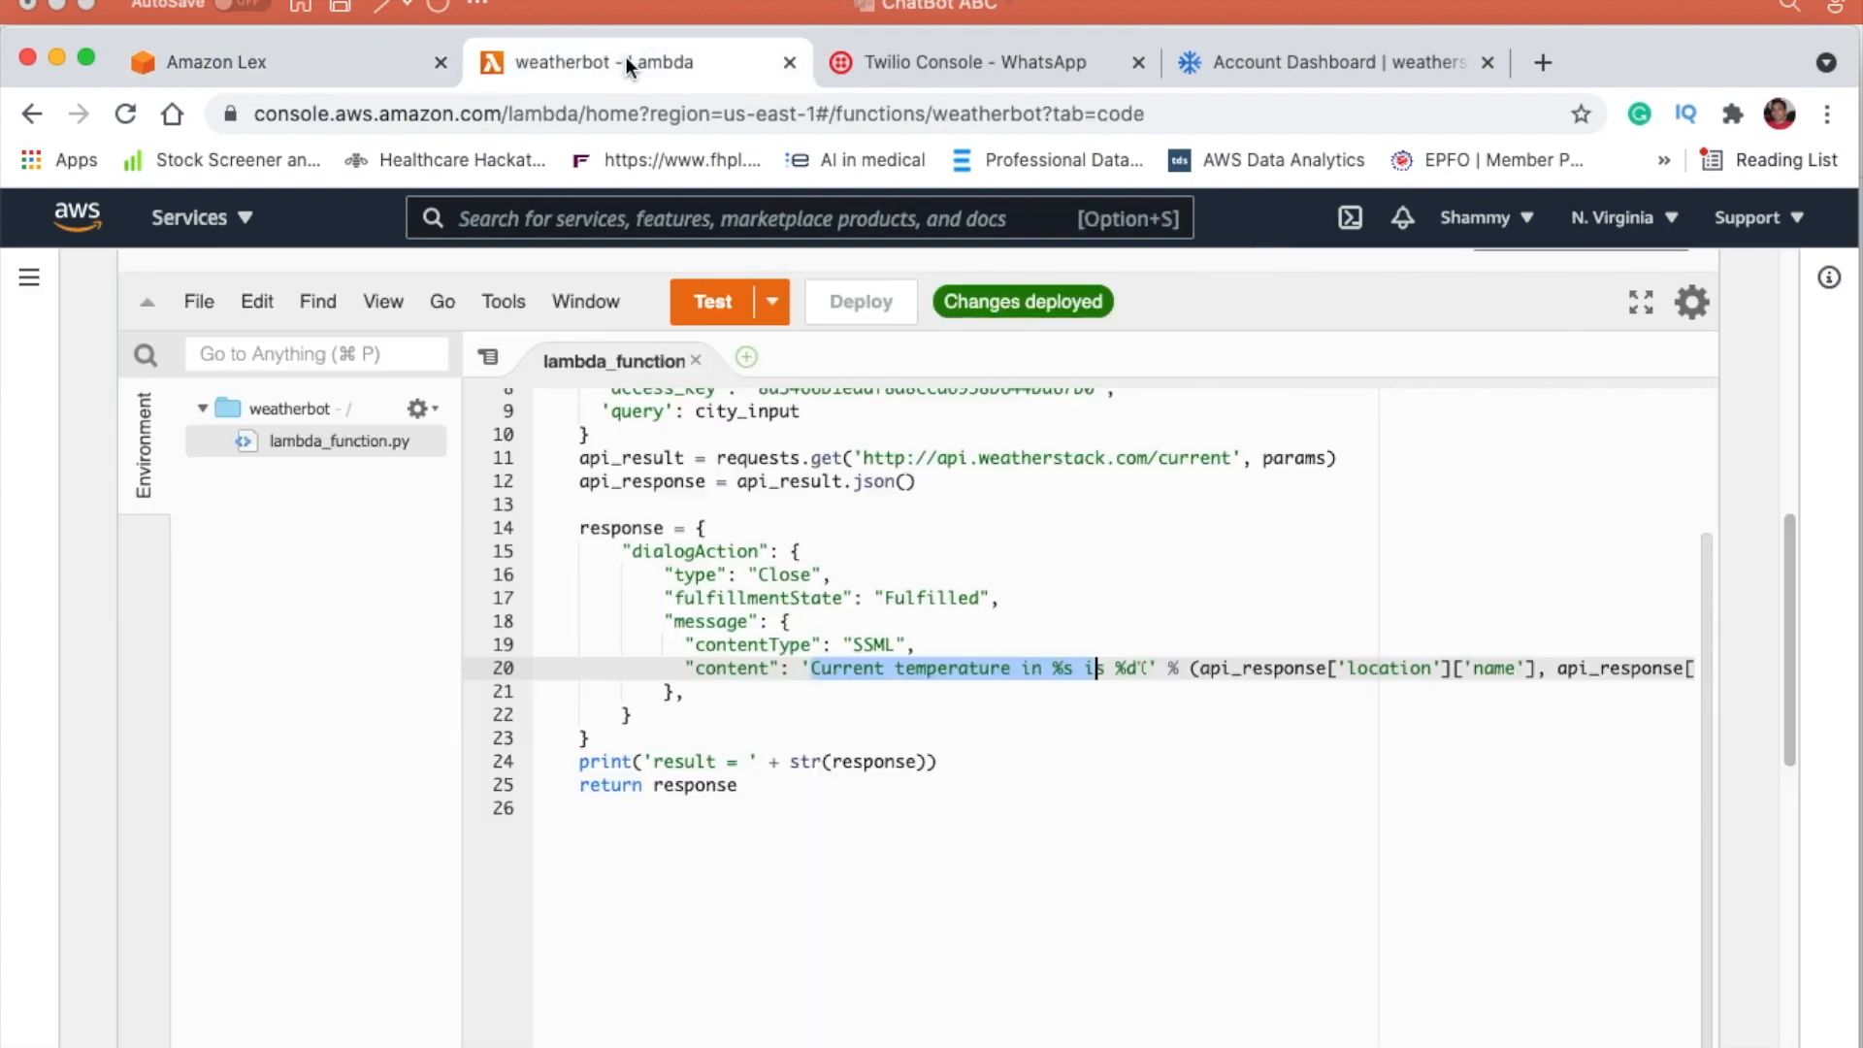
click(954, 62)
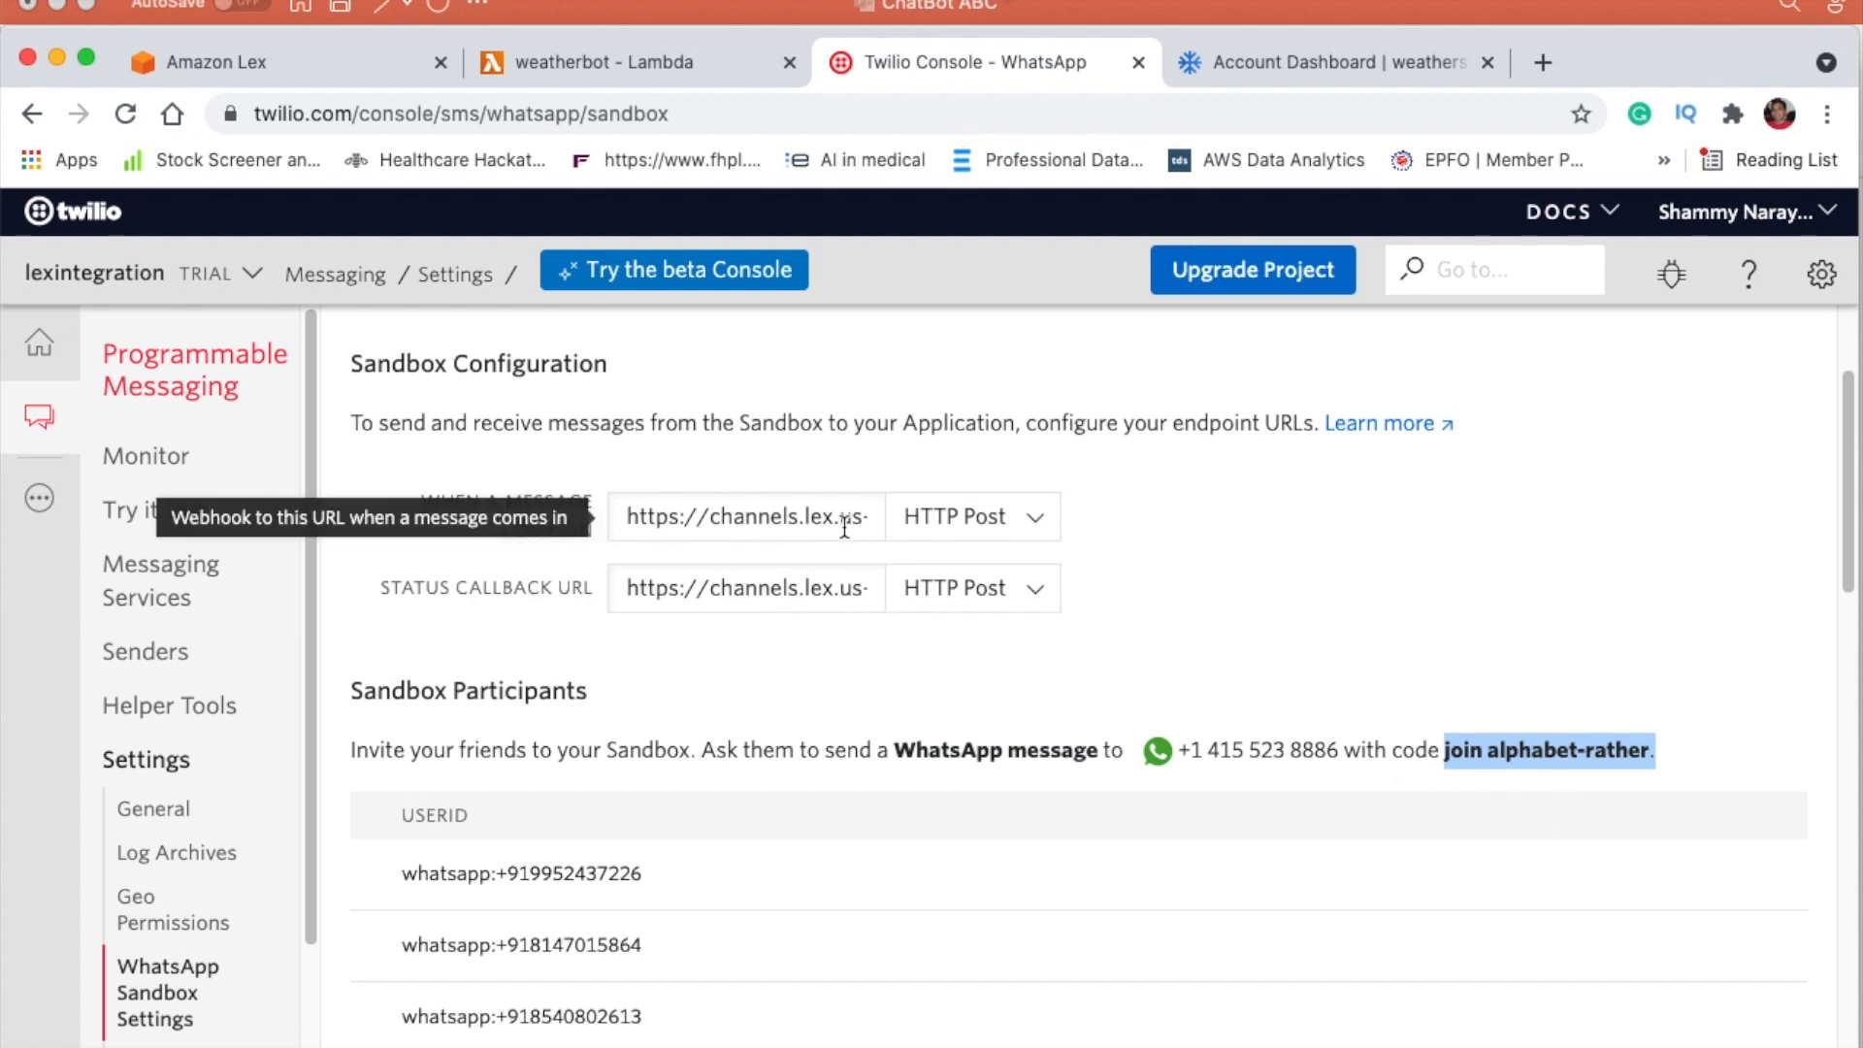
click(332, 59)
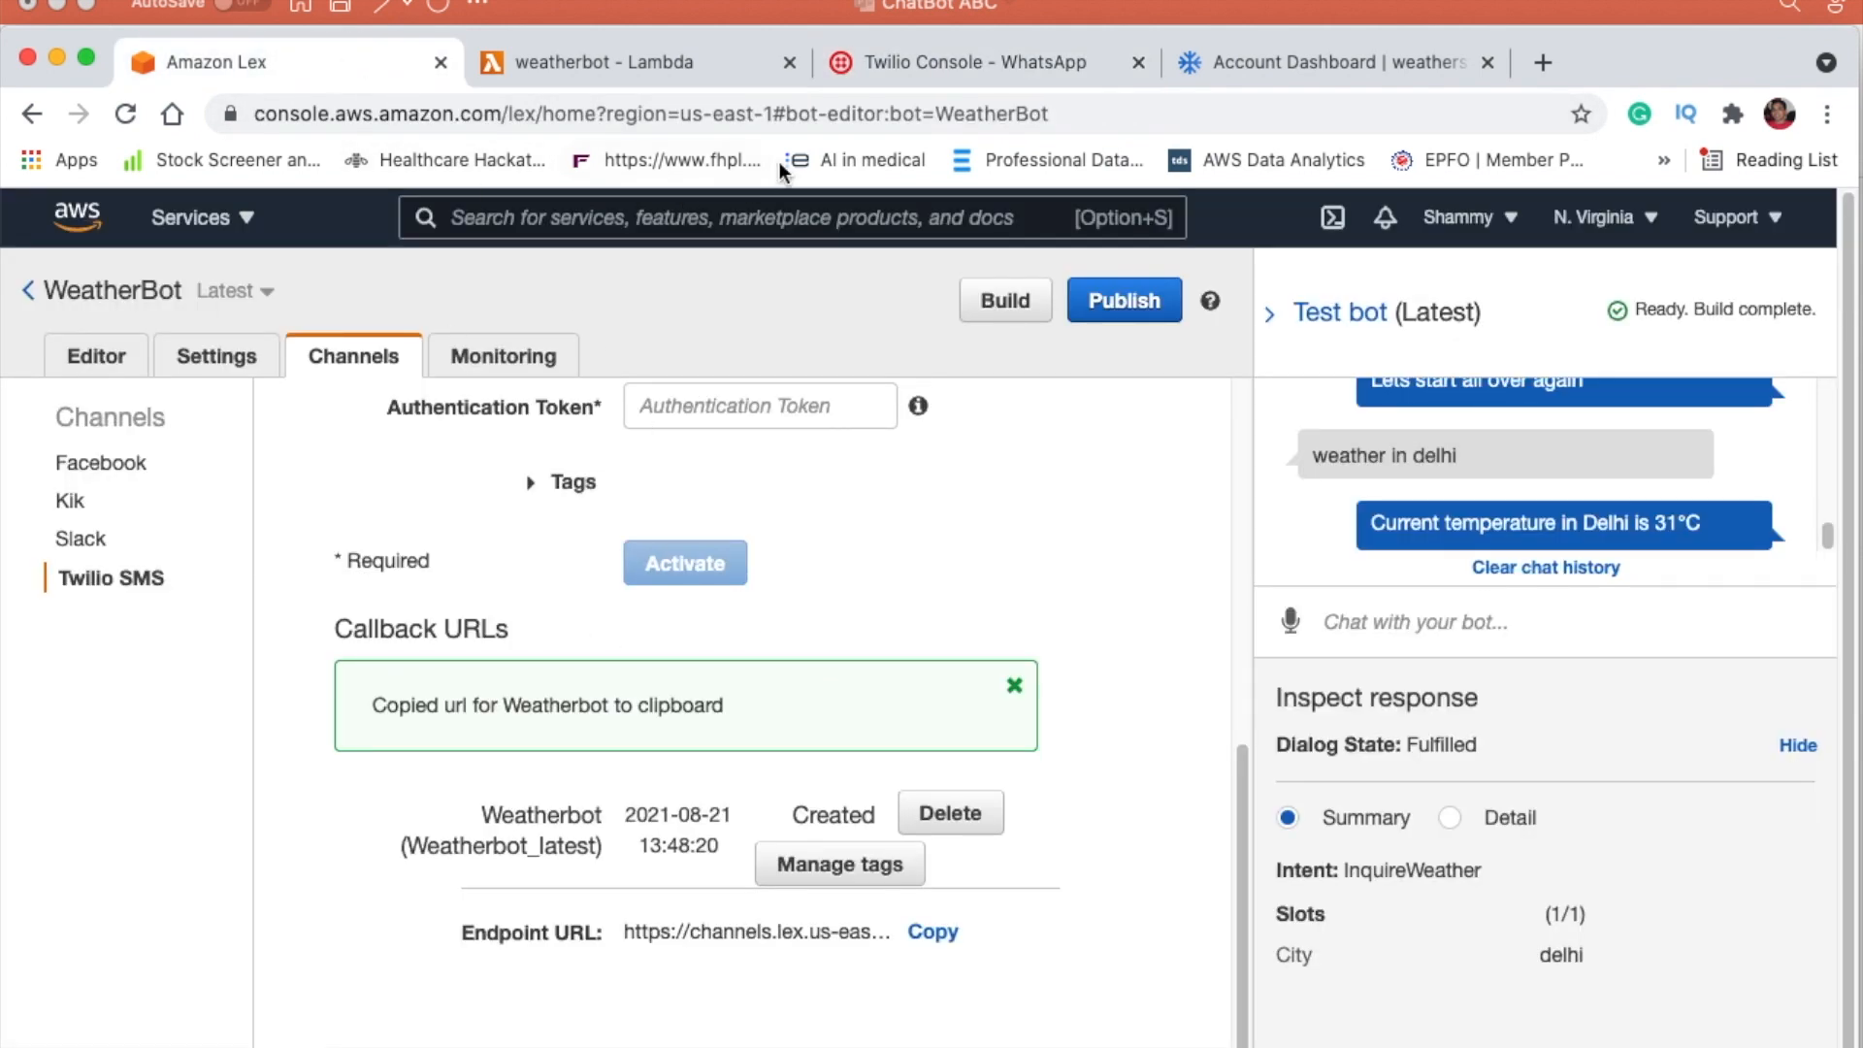
click(886, 64)
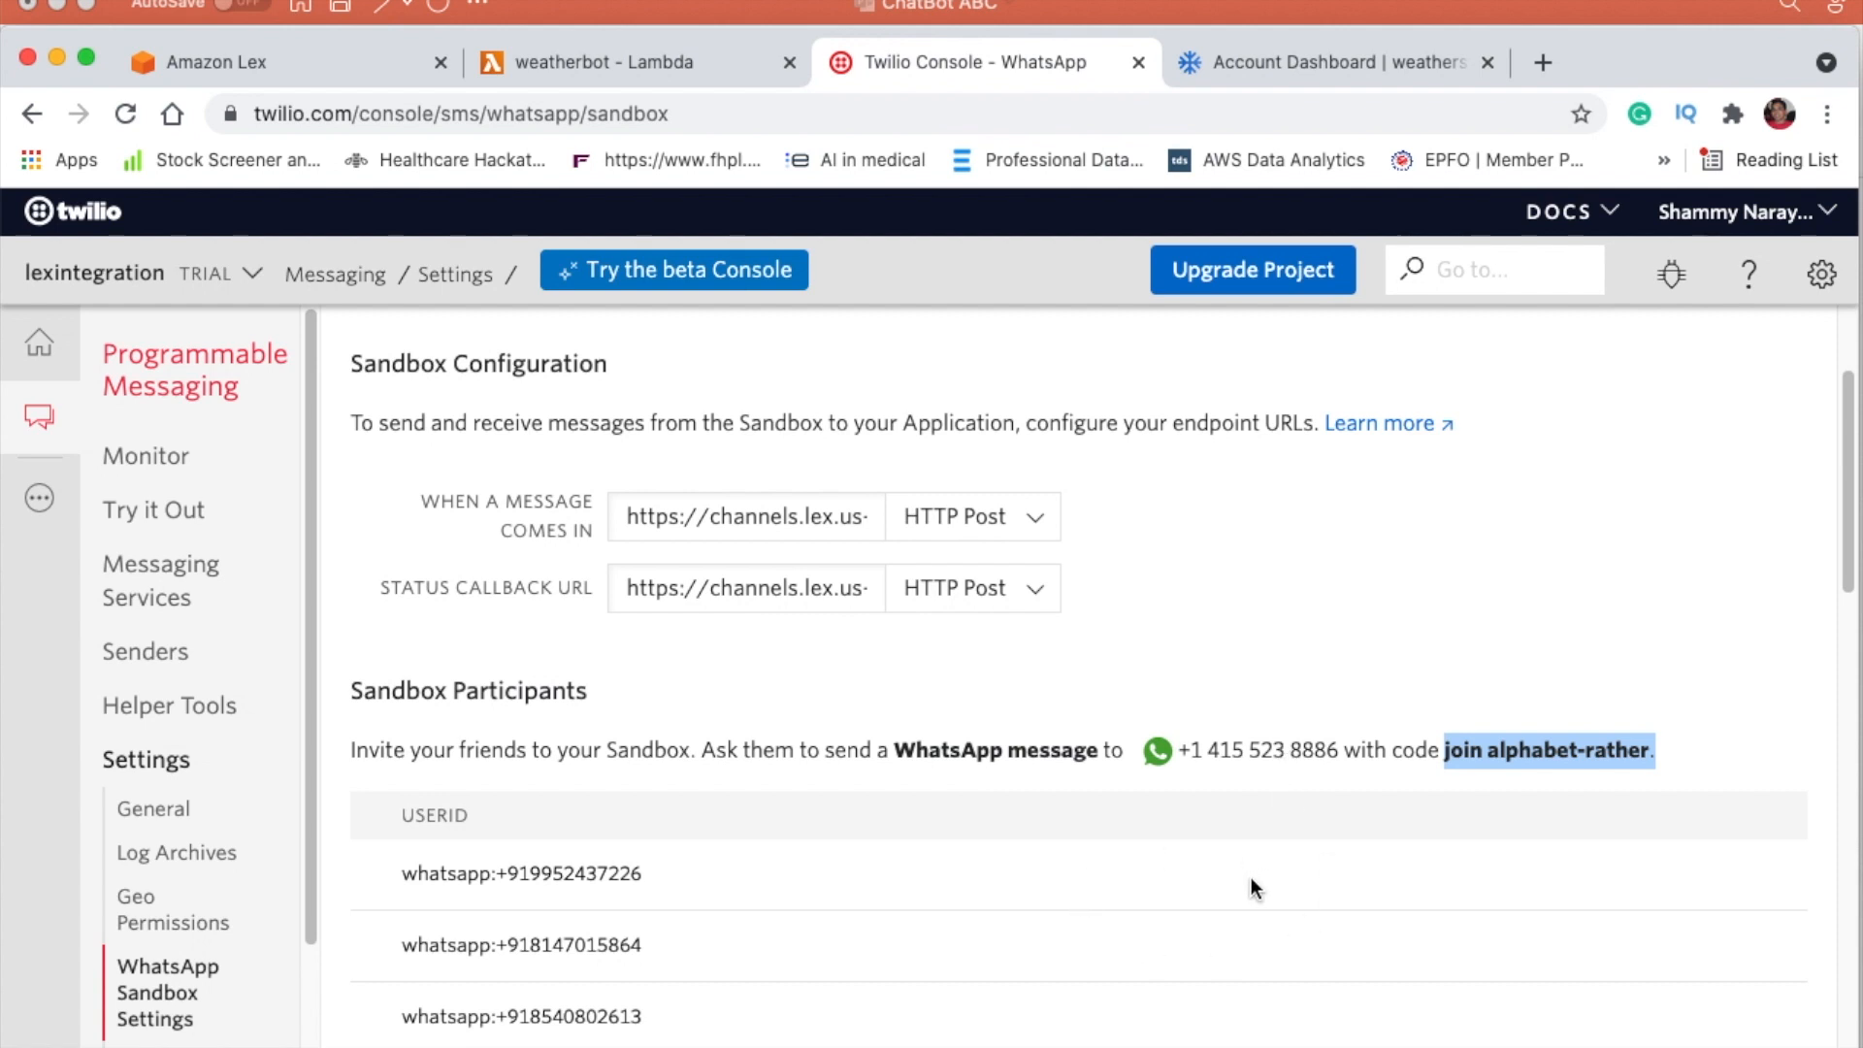
click(337, 65)
click(603, 67)
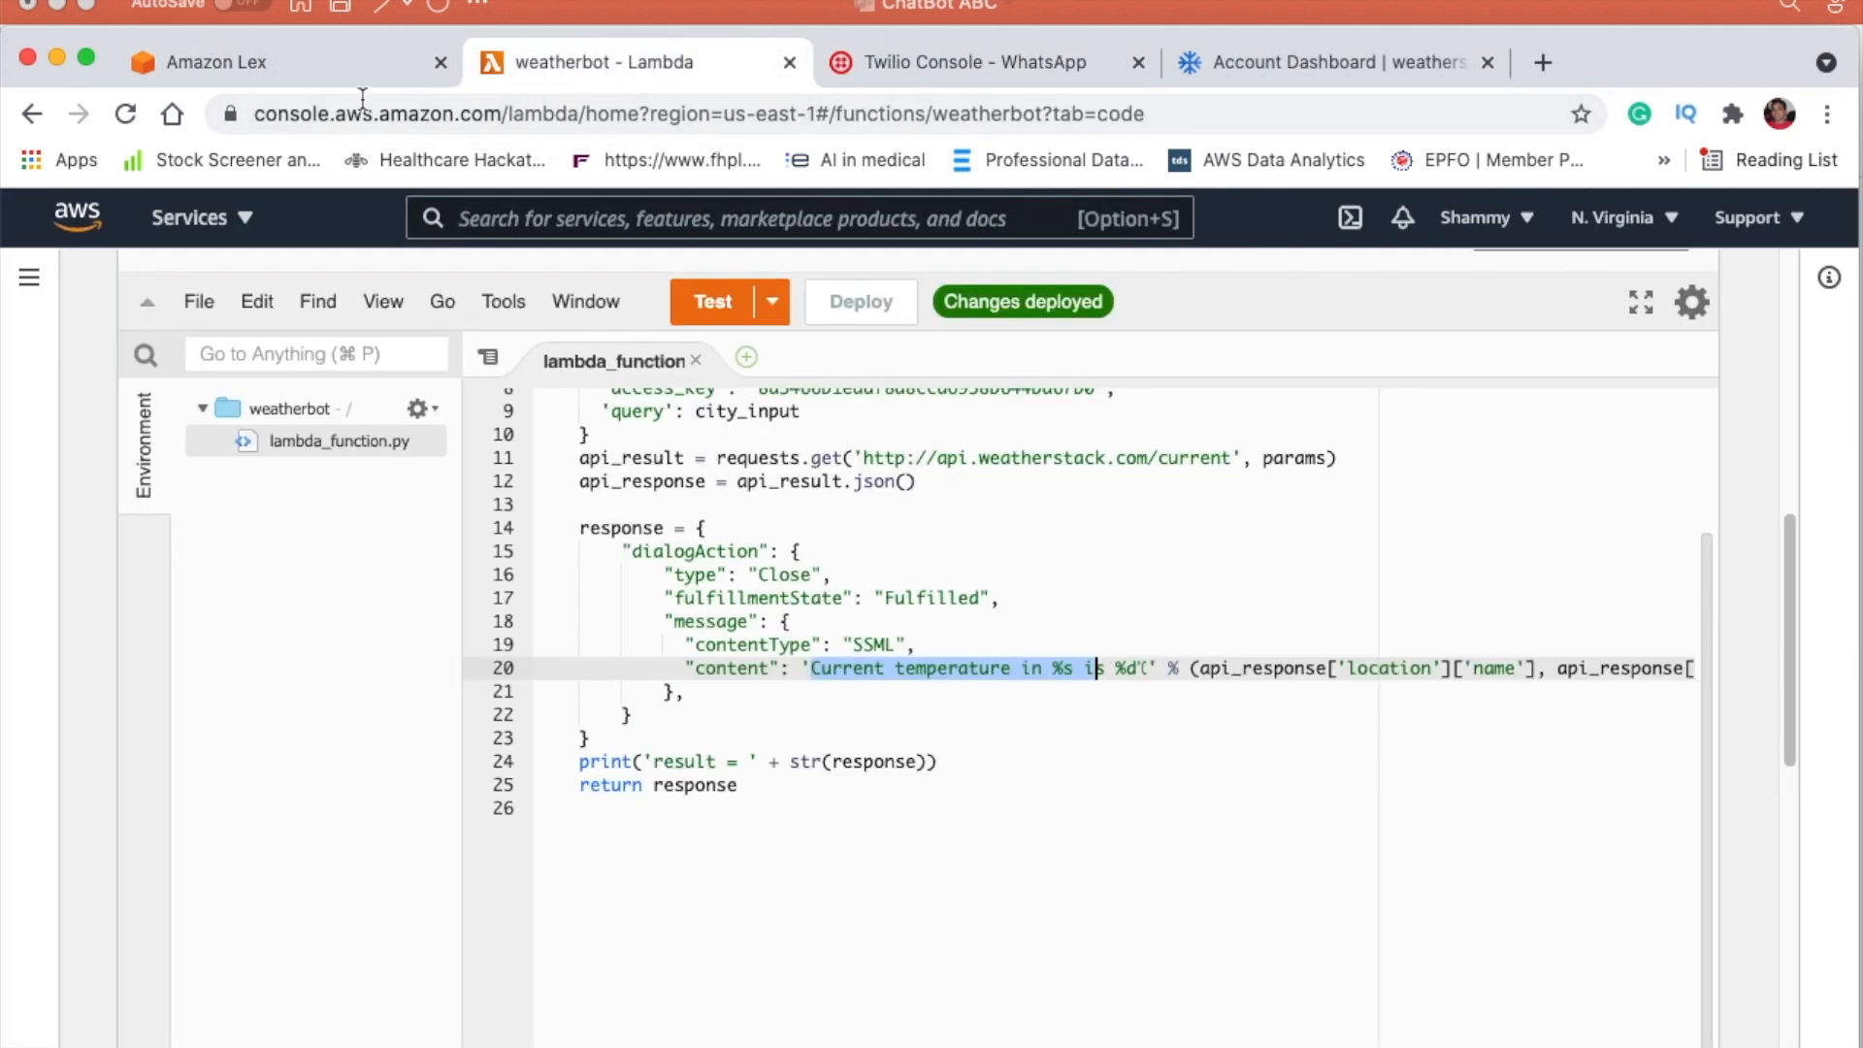
click(356, 76)
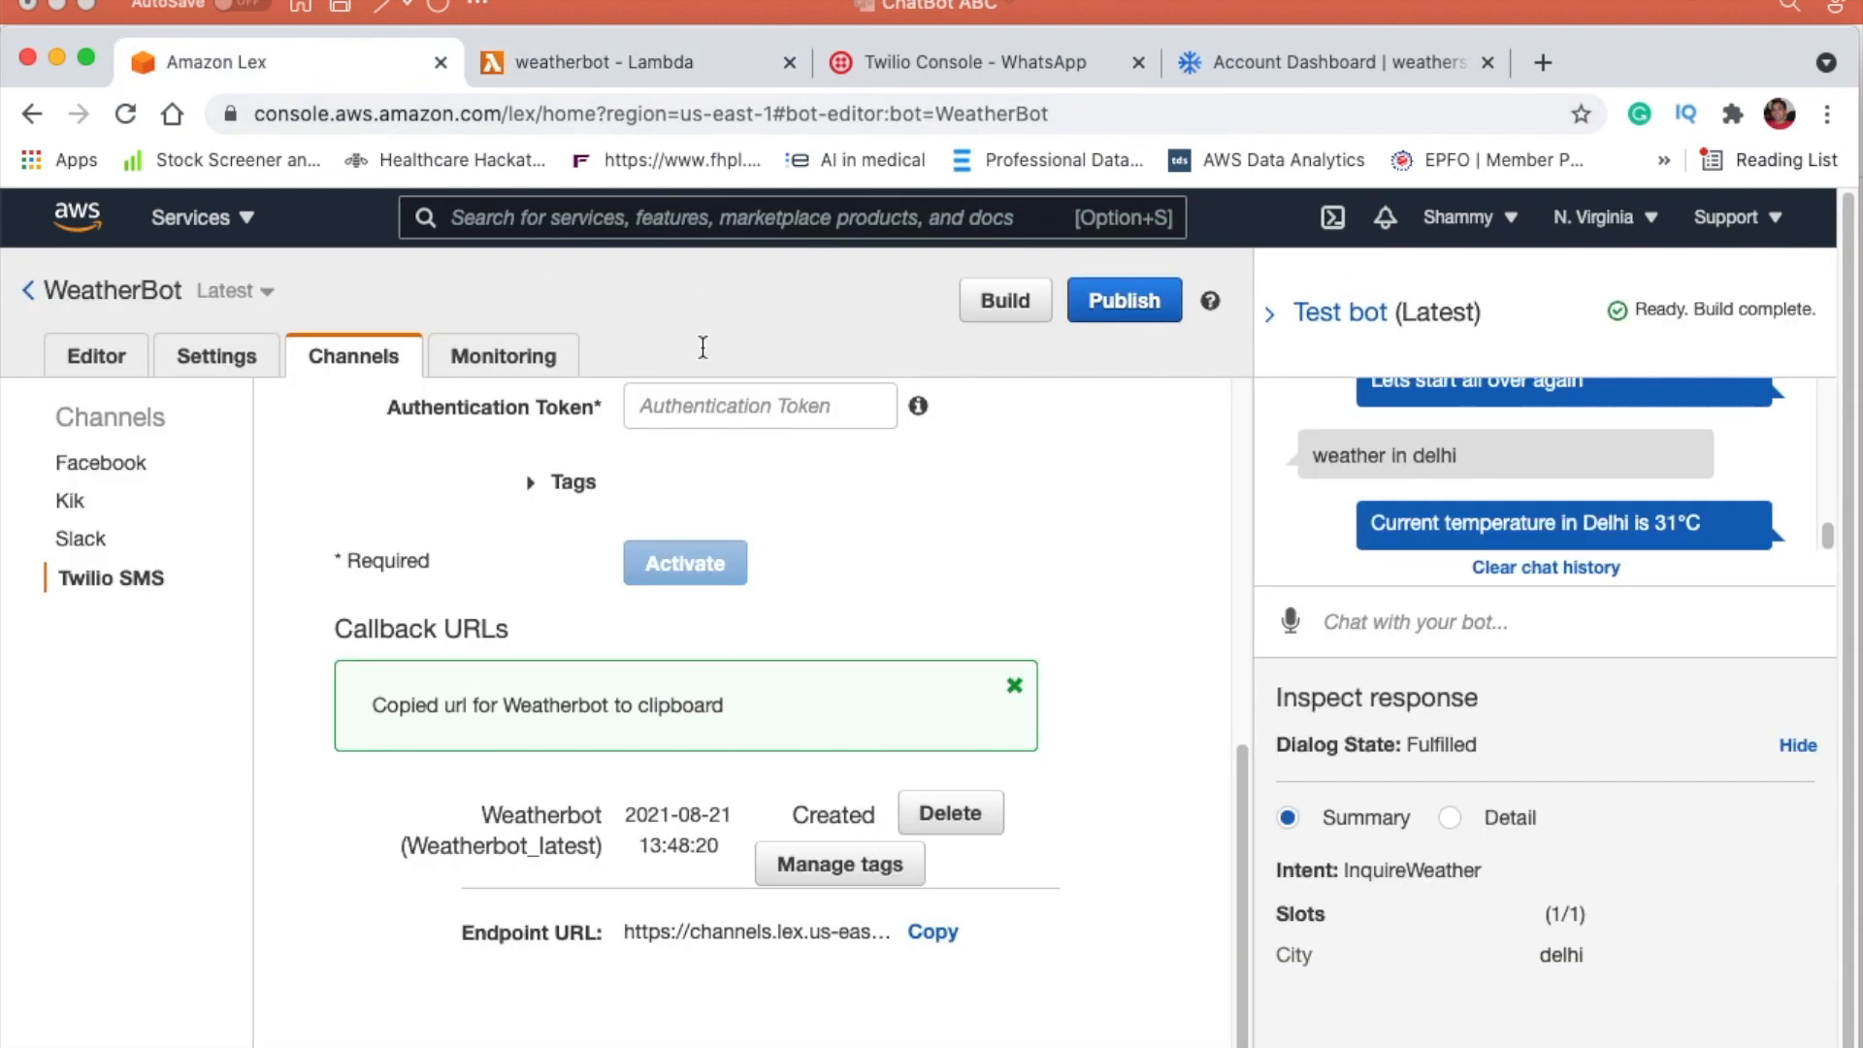
click(648, 64)
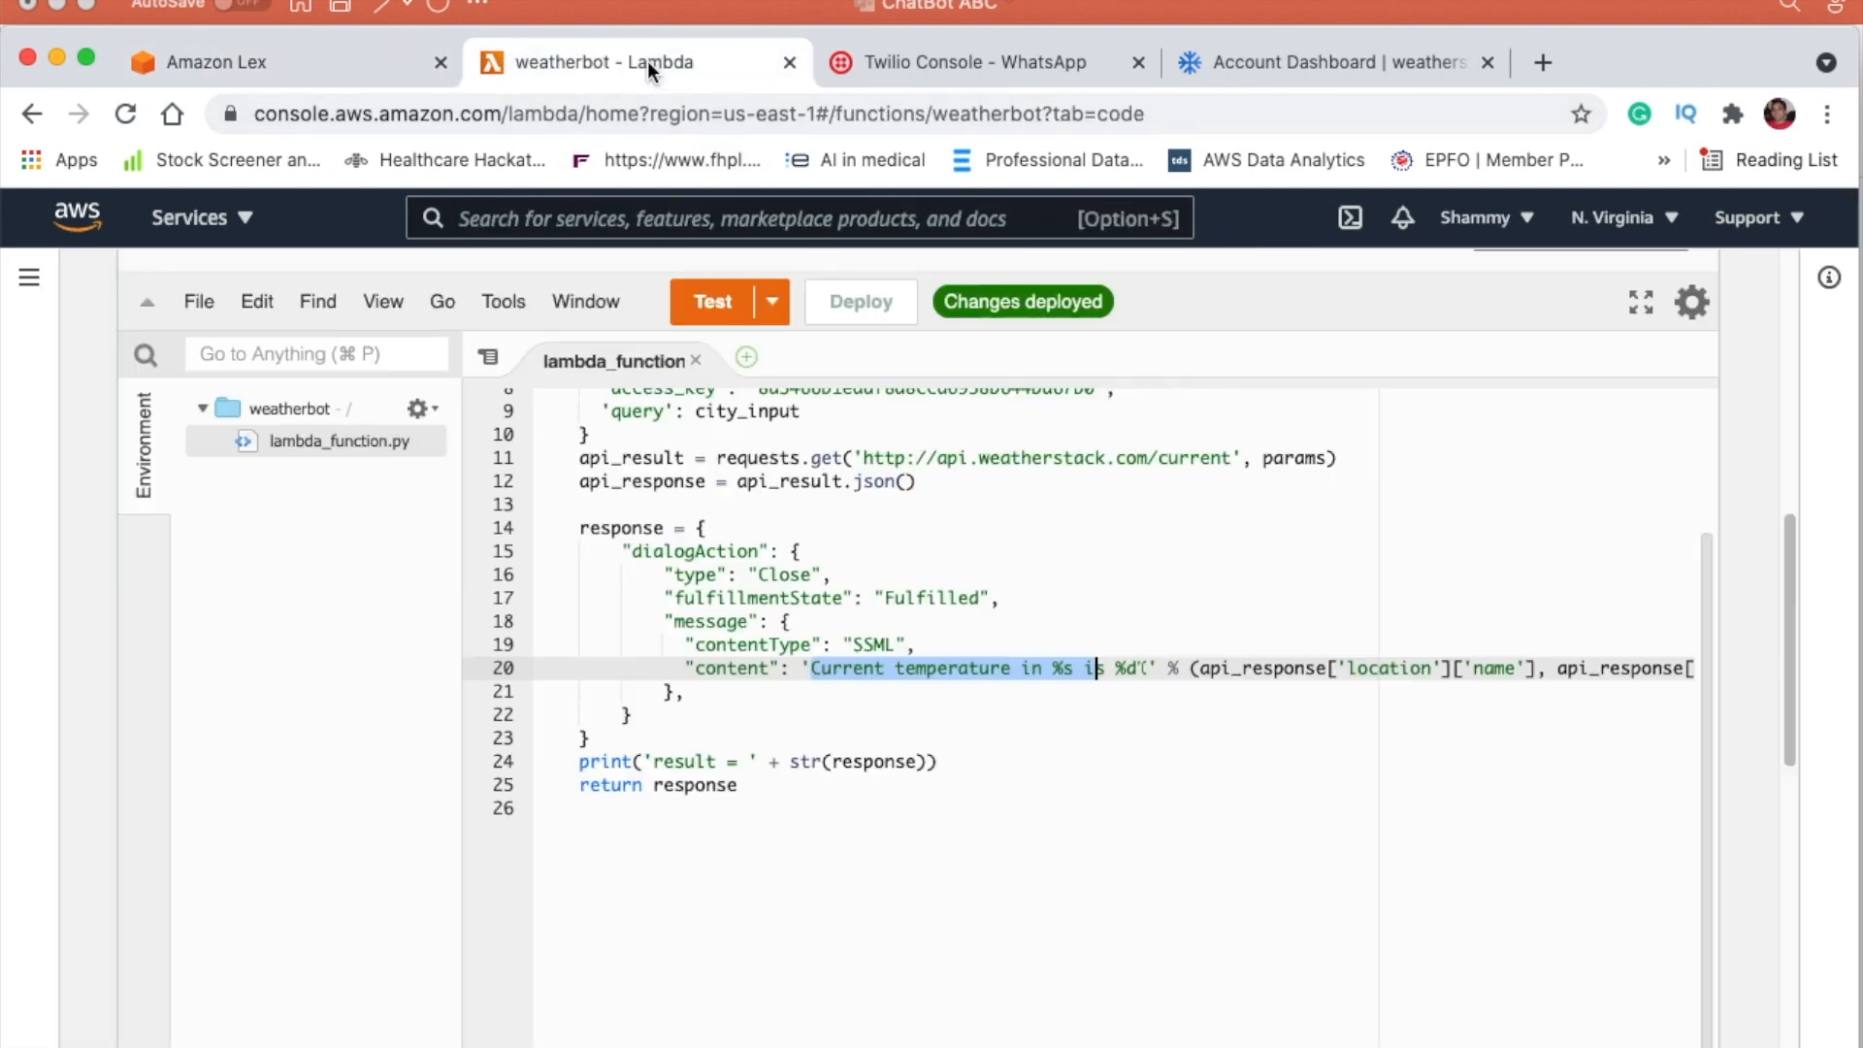
click(901, 55)
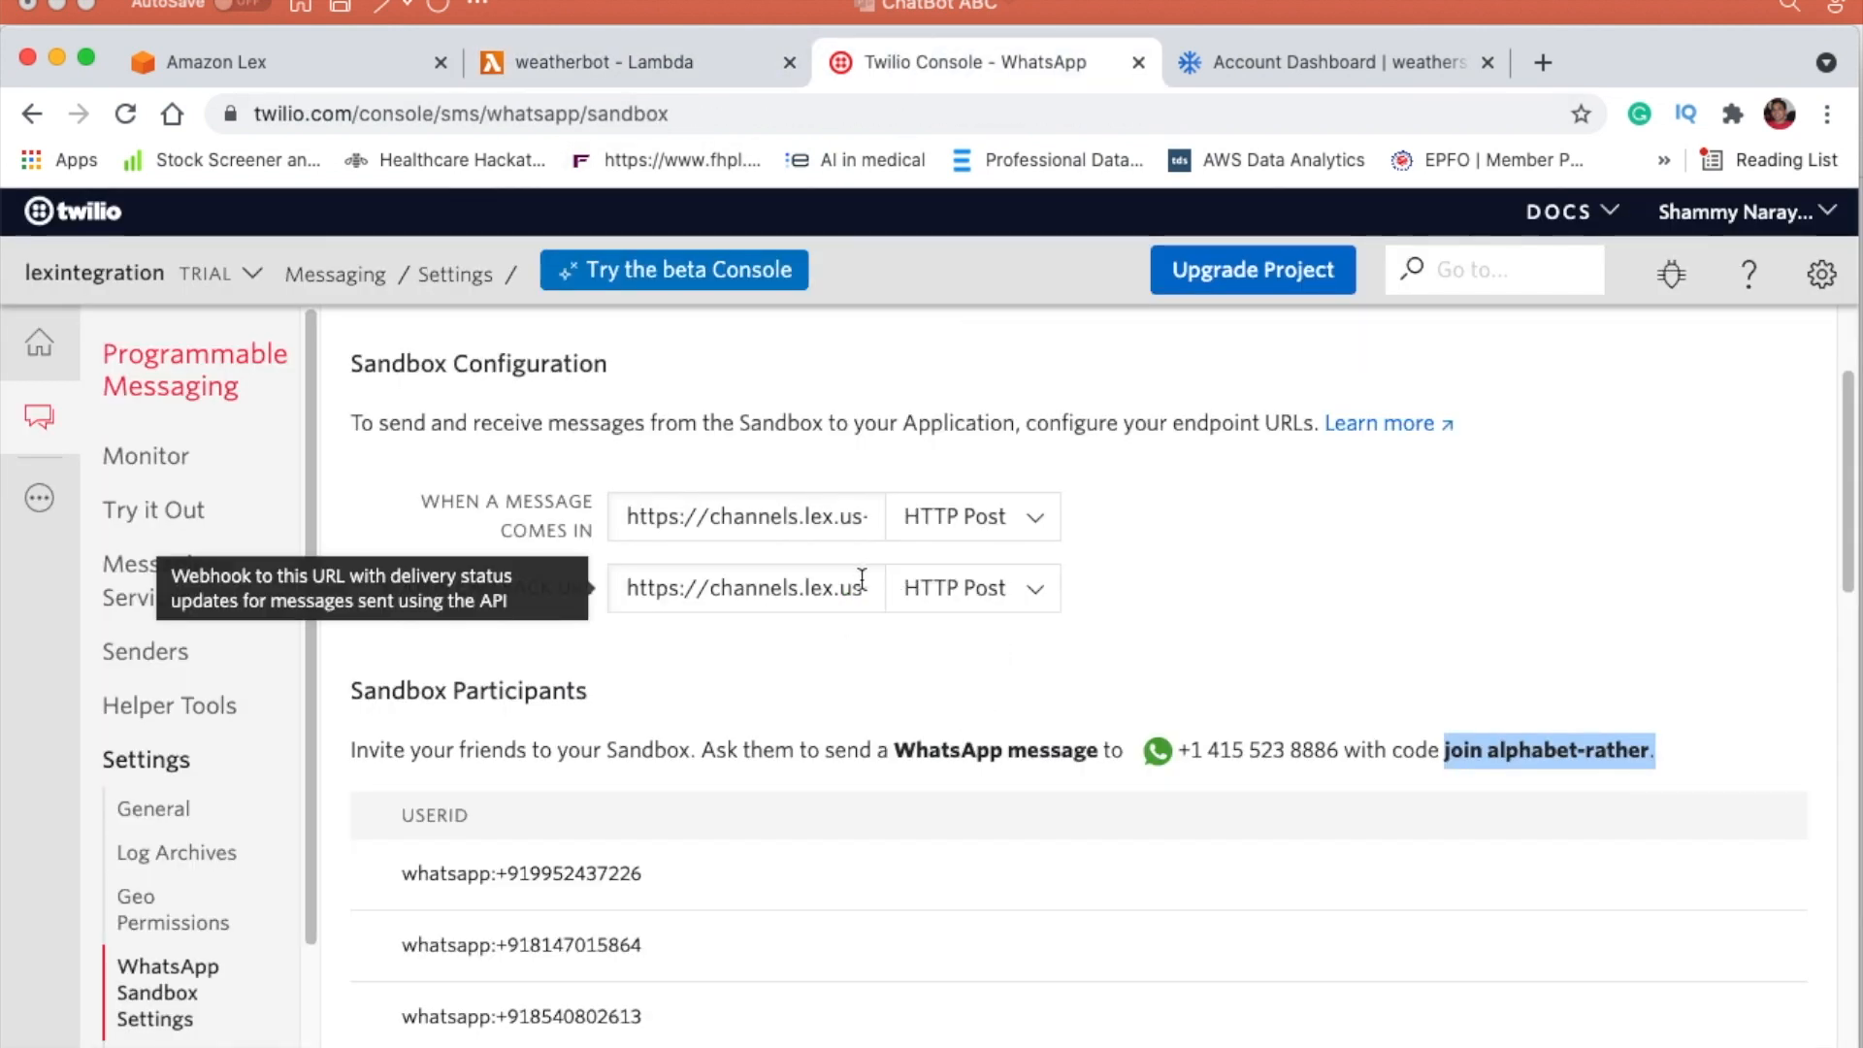